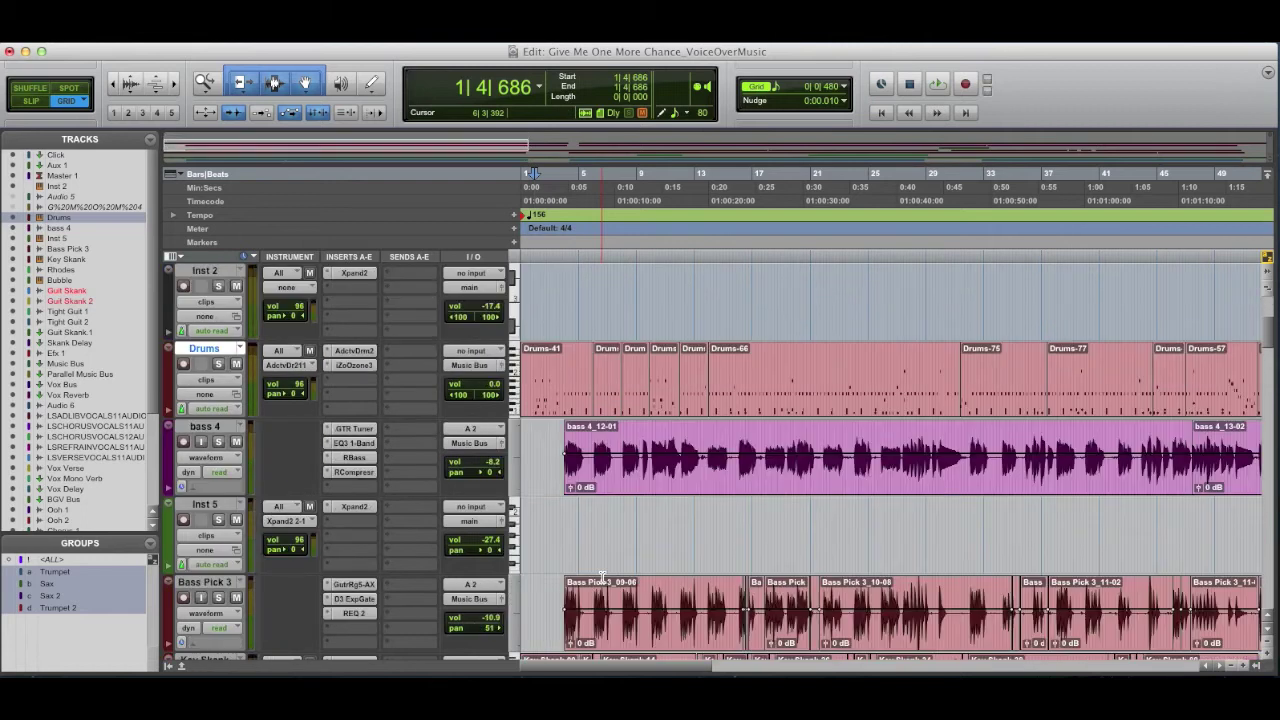
# Step: Look through the session's tracks from the guitars back up to the Click and Aux 1 tracks
pyautogui.scroll(-2, 630, 440)
pyautogui.scroll(1, 630, 441)
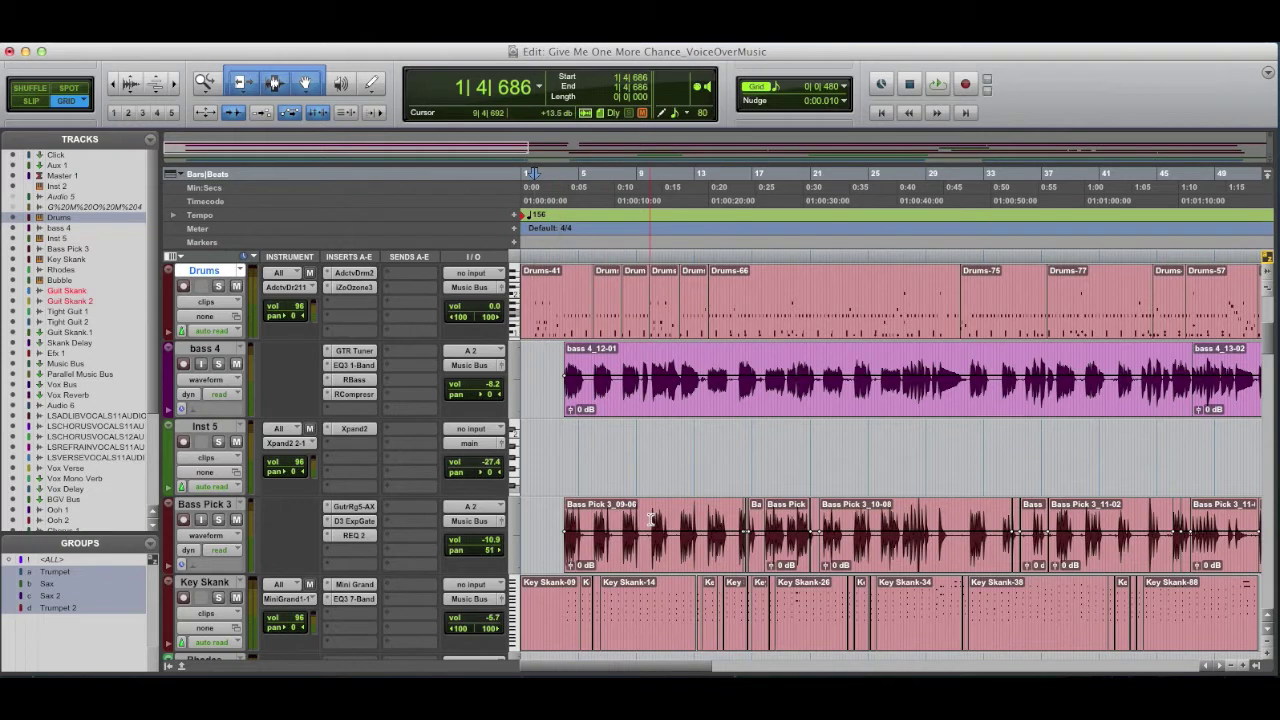
pyautogui.scroll(-2, 650, 519)
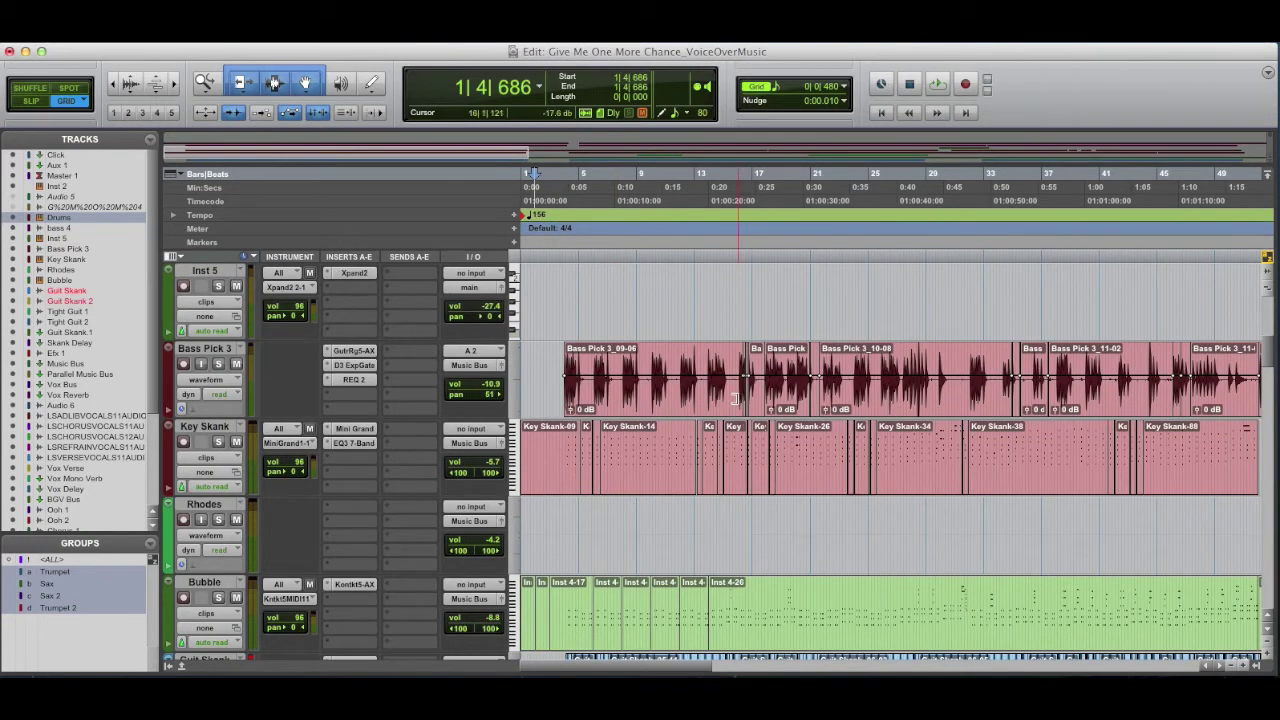
pyautogui.scroll(-4, 687, 443)
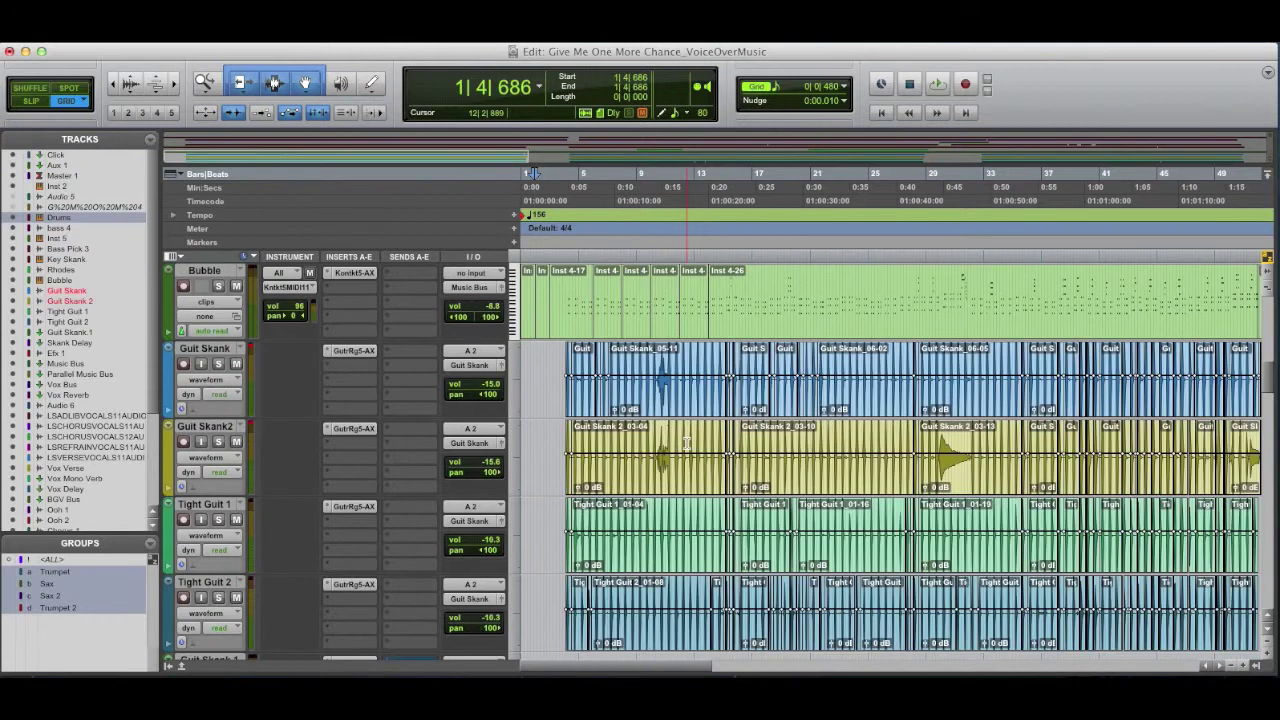
pyautogui.scroll(10, 828, 410)
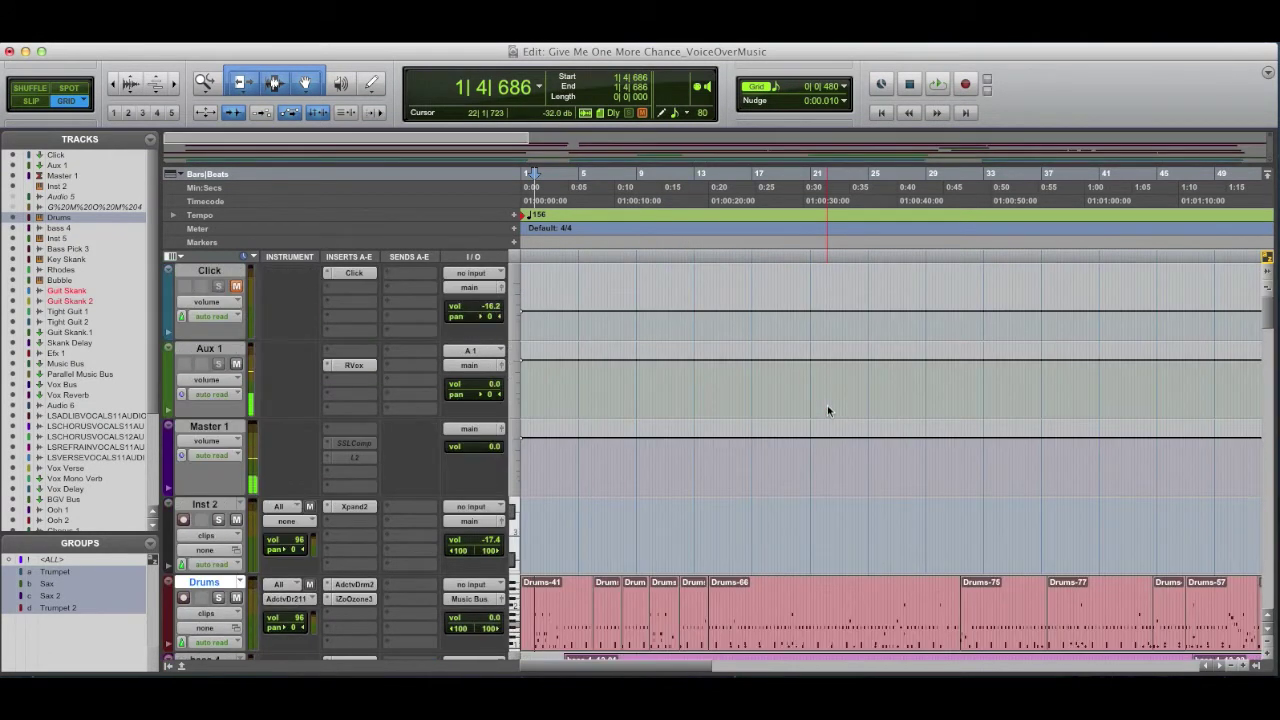
pyautogui.scroll(-3, 747, 440)
pyautogui.scroll(1, 748, 441)
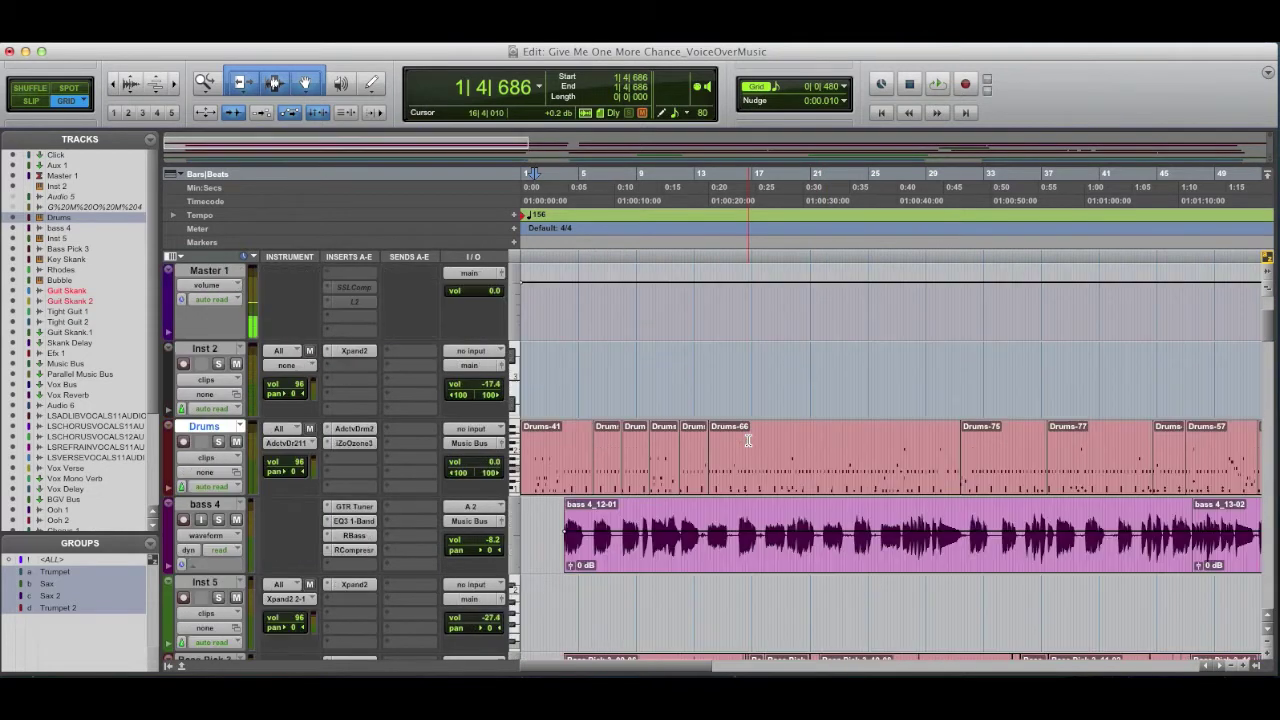
pyautogui.scroll(-2, 748, 441)
pyautogui.scroll(4, 748, 441)
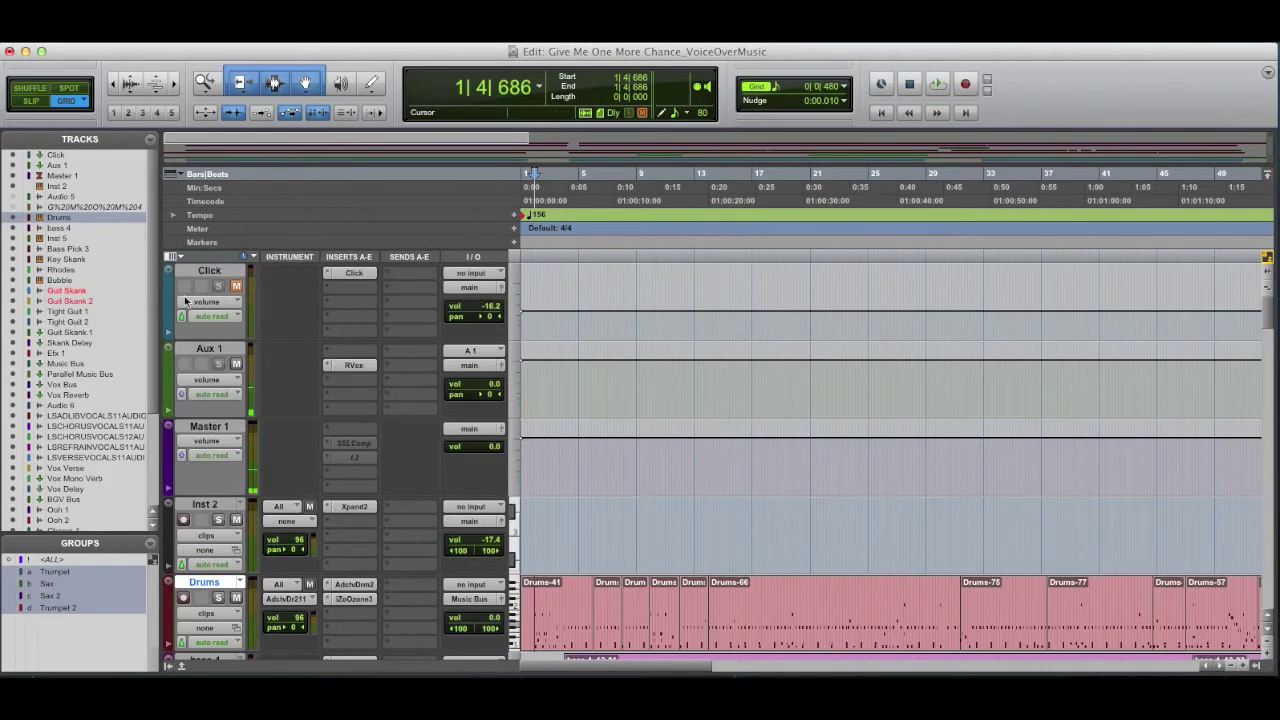
pyautogui.click(213, 272)
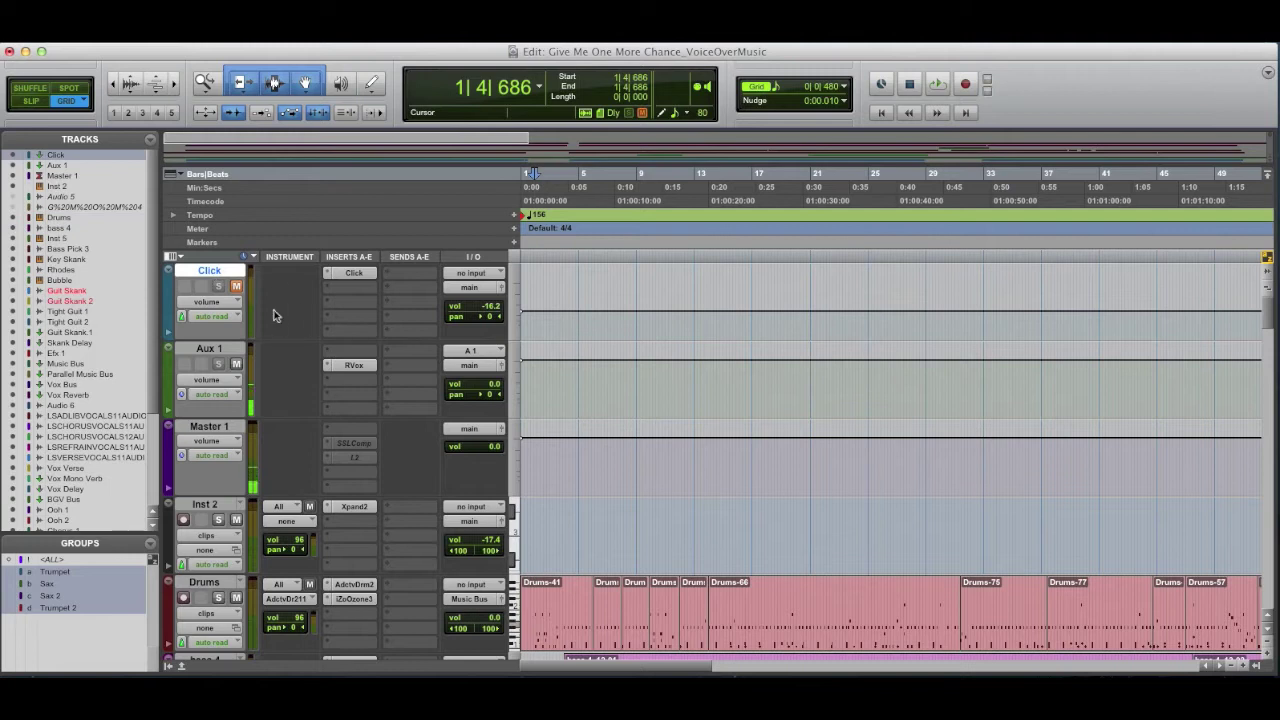
pyautogui.click(212, 351)
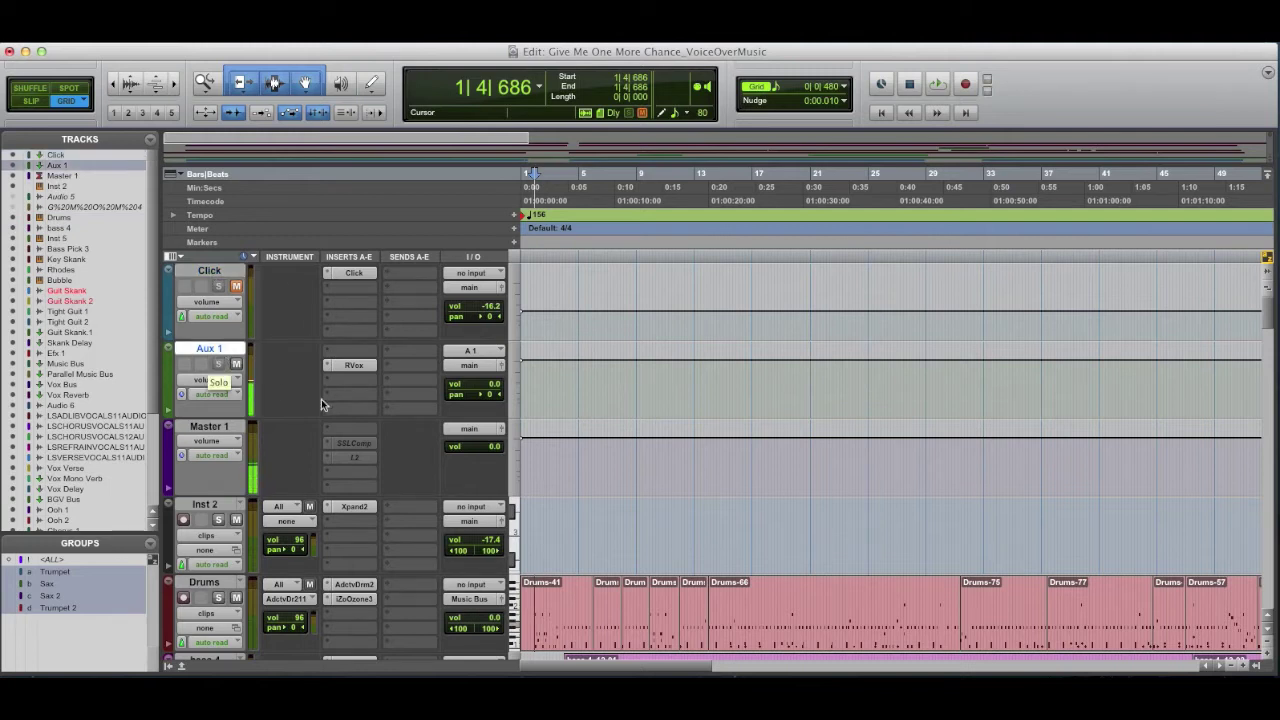
# Step: Show the hidden G%20M%20O%20M%204 audio track and make it active
pyautogui.click(73, 207)
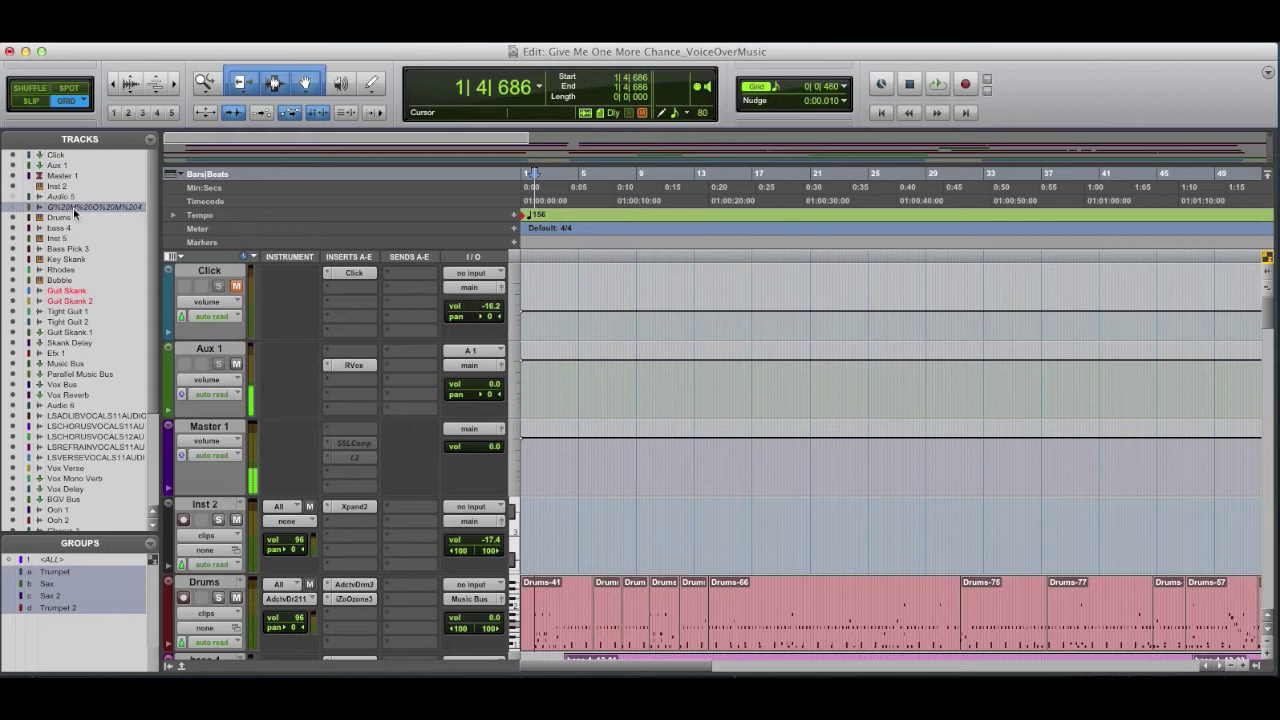
pyautogui.click(13, 209)
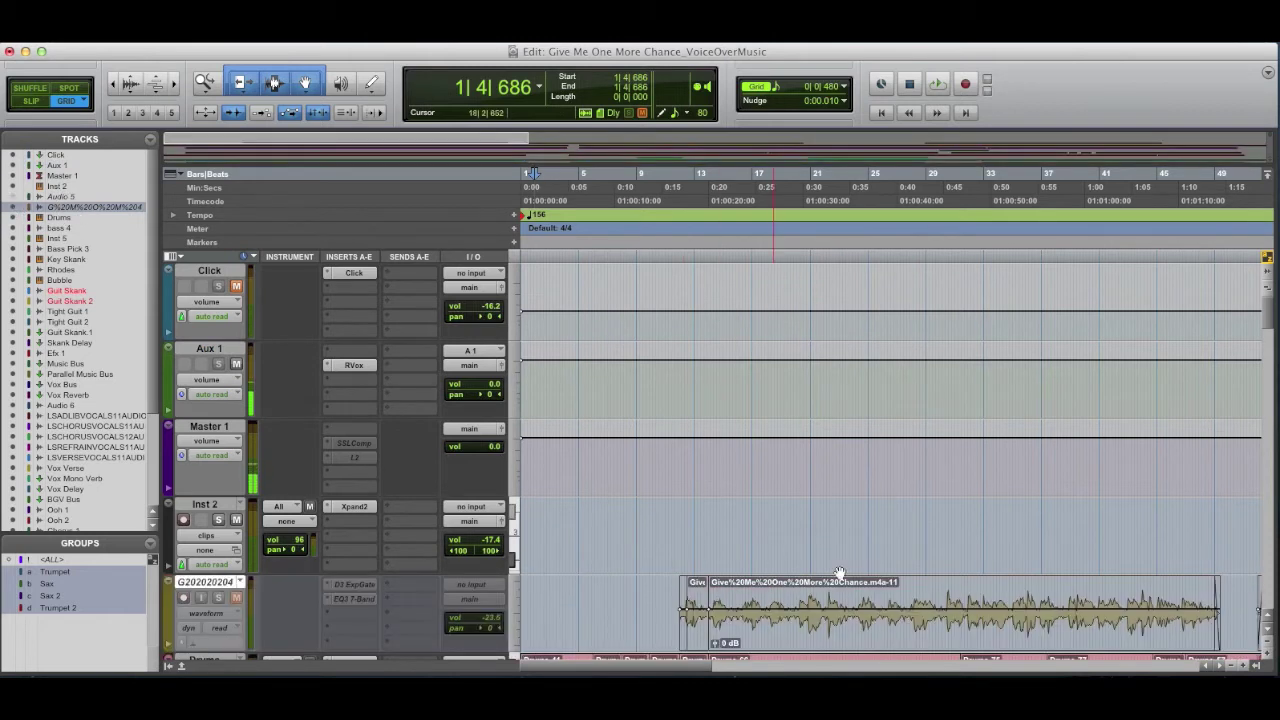
pyautogui.hscroll(5, 952, 610)
pyautogui.hscroll(-5, 952, 610)
pyautogui.scroll(-2, 393, 542)
pyautogui.scroll(1, 393, 542)
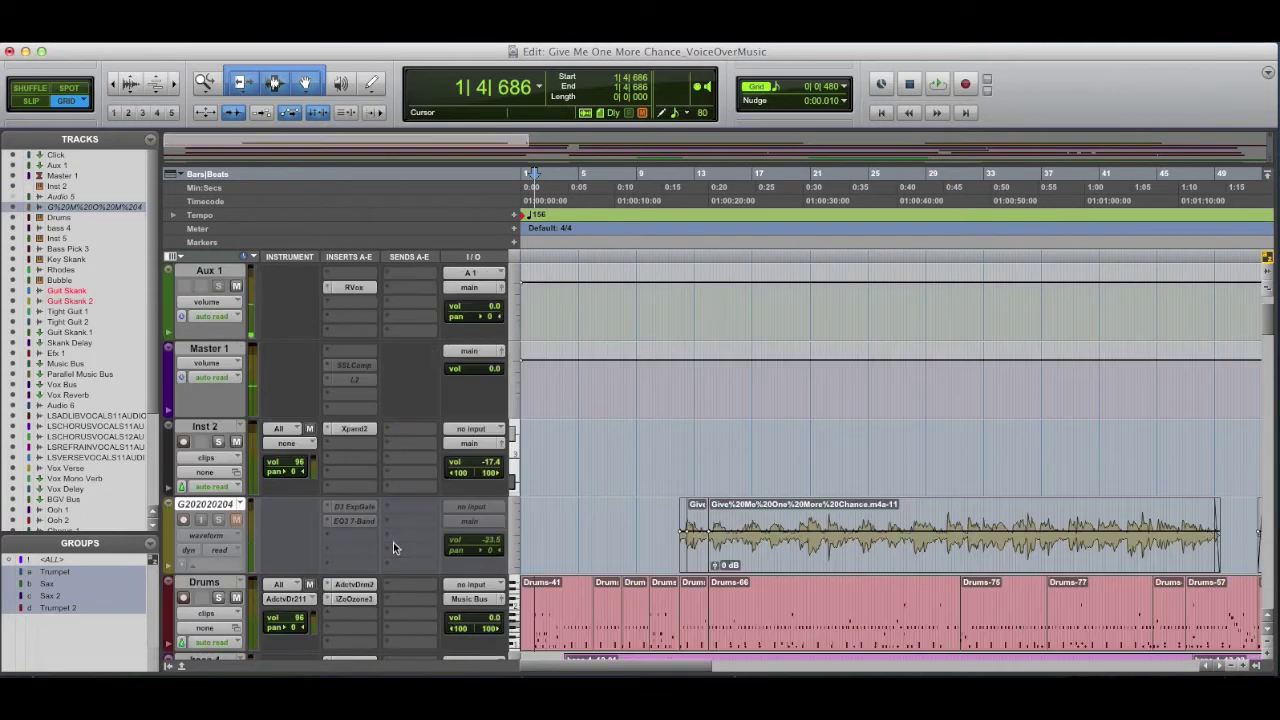
pyautogui.rightClick(205, 505)
pyautogui.click(250, 524)
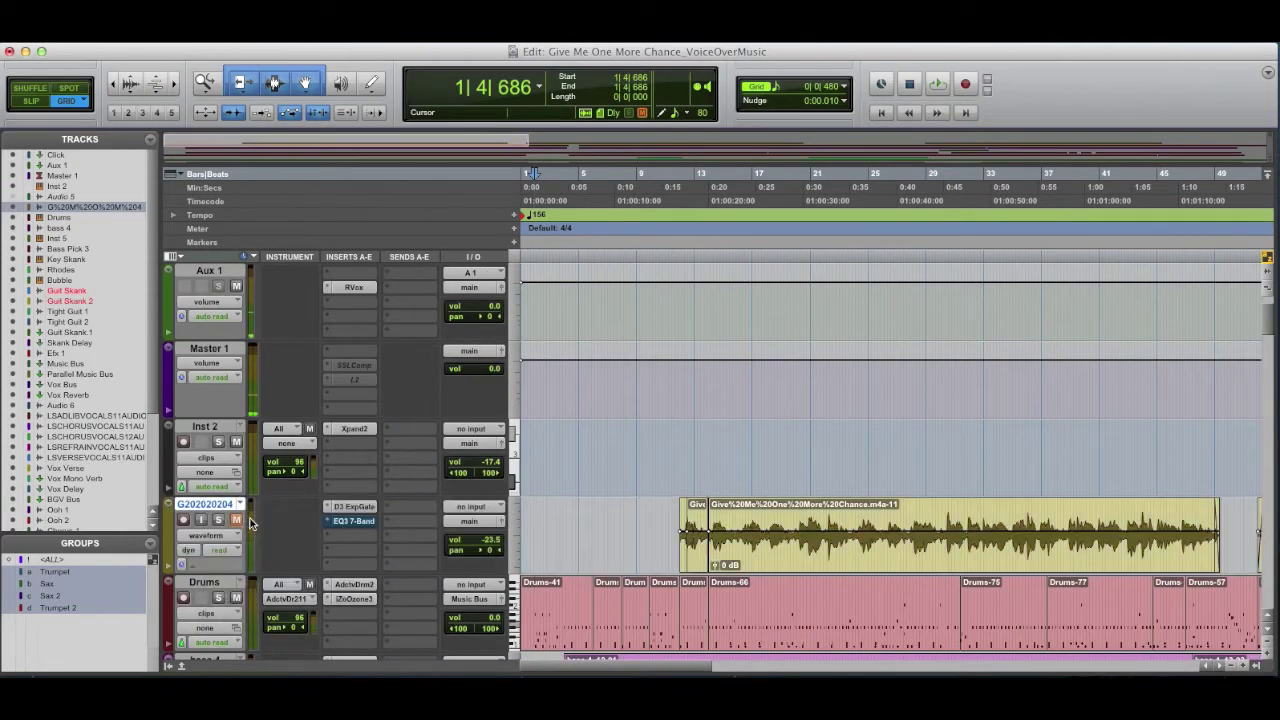
# Step: Unmute and solo the G%20M%20O%20M%204 track
pyautogui.click(676, 441)
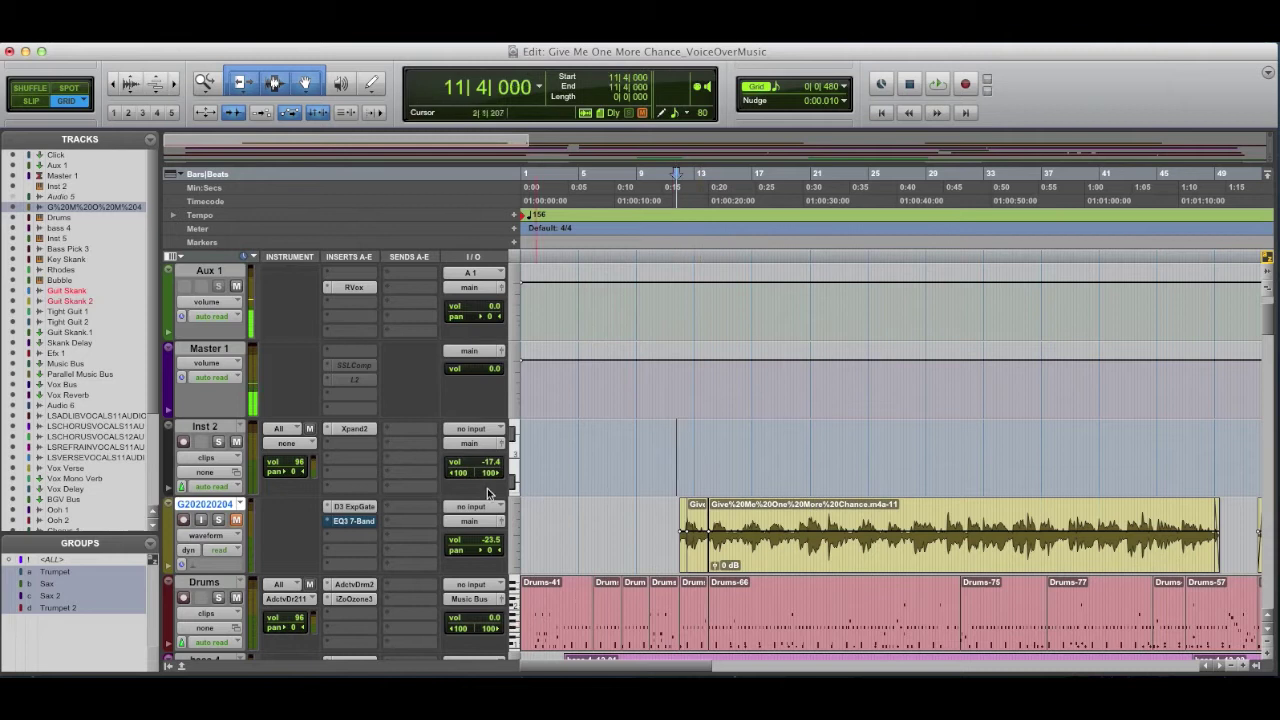
pyautogui.click(236, 521)
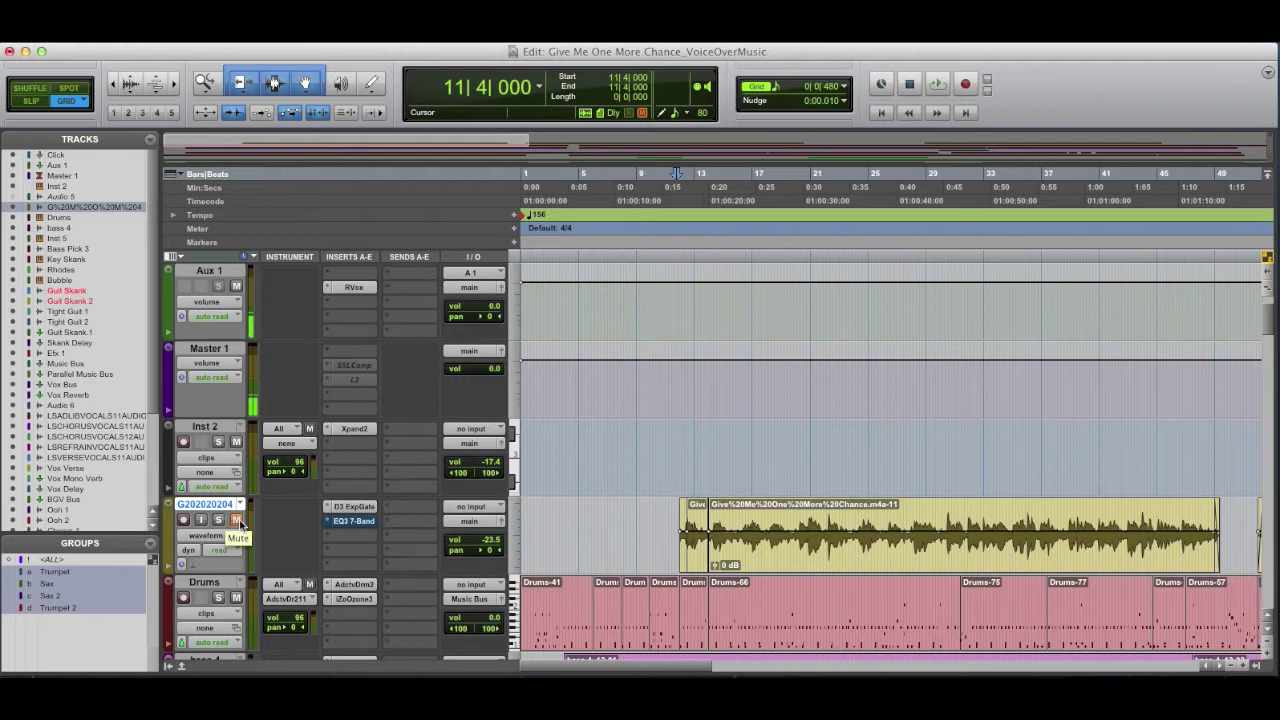
pyautogui.click(236, 521)
pyautogui.click(218, 519)
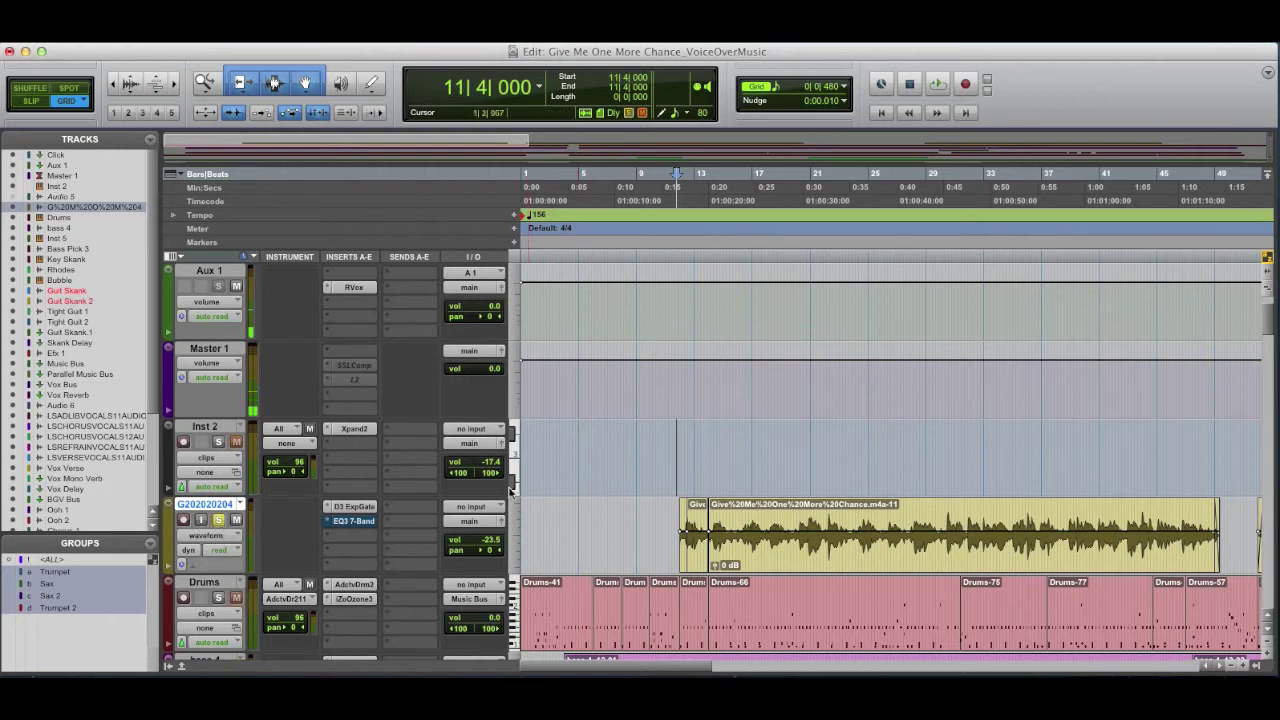
# Step: Play the soloed G%20M%20O%20M%204 track from 12|1|000, stop playback, and look along its remaining clips
pyautogui.click(671, 434)
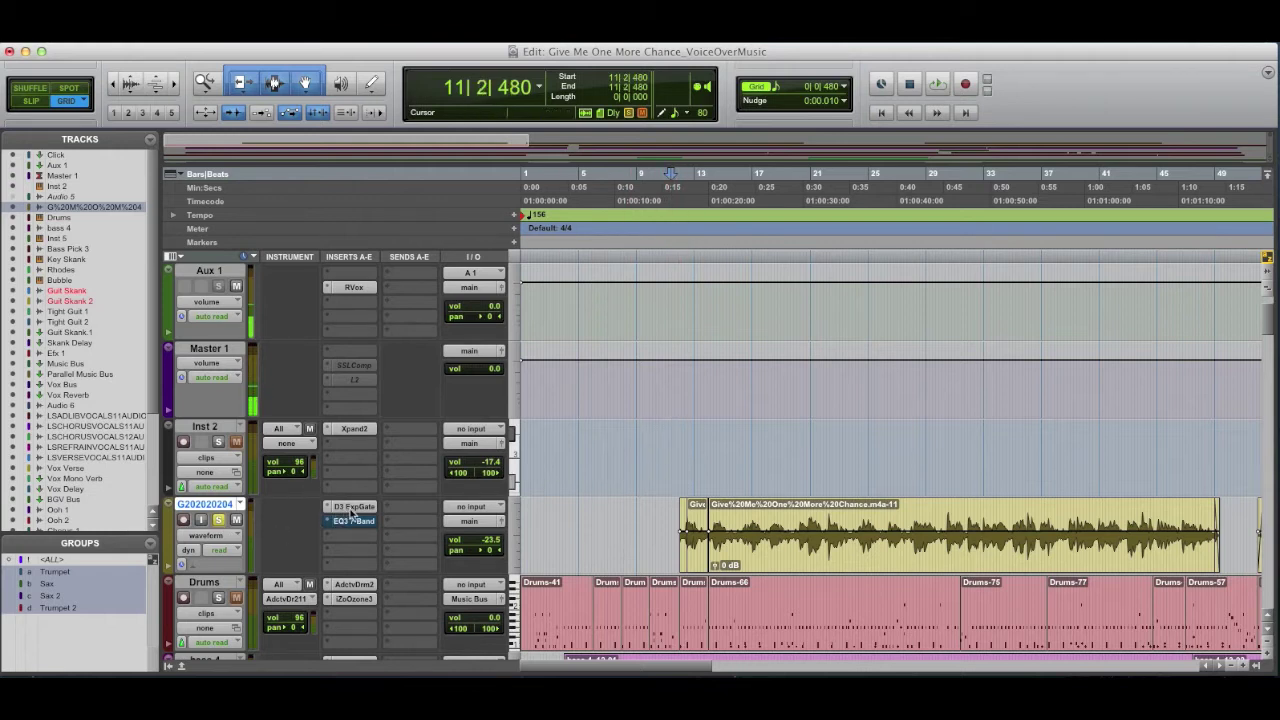
pyautogui.click(680, 437)
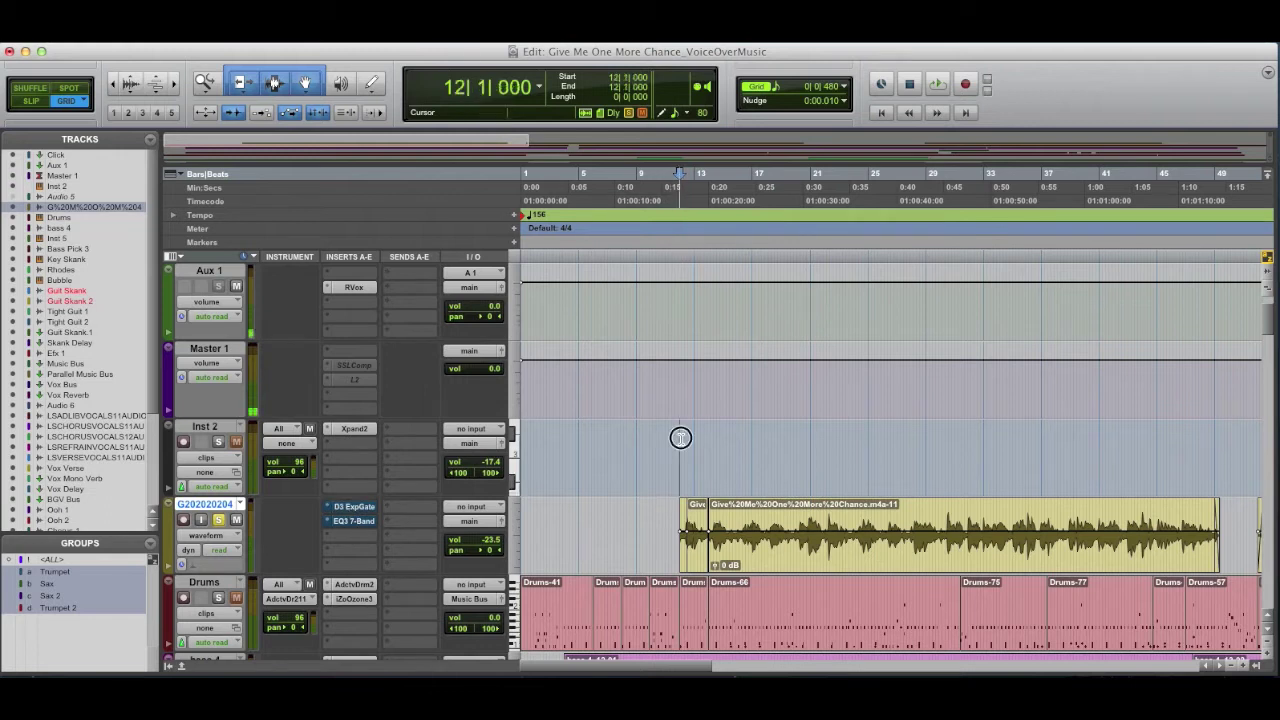
pyautogui.press('space')
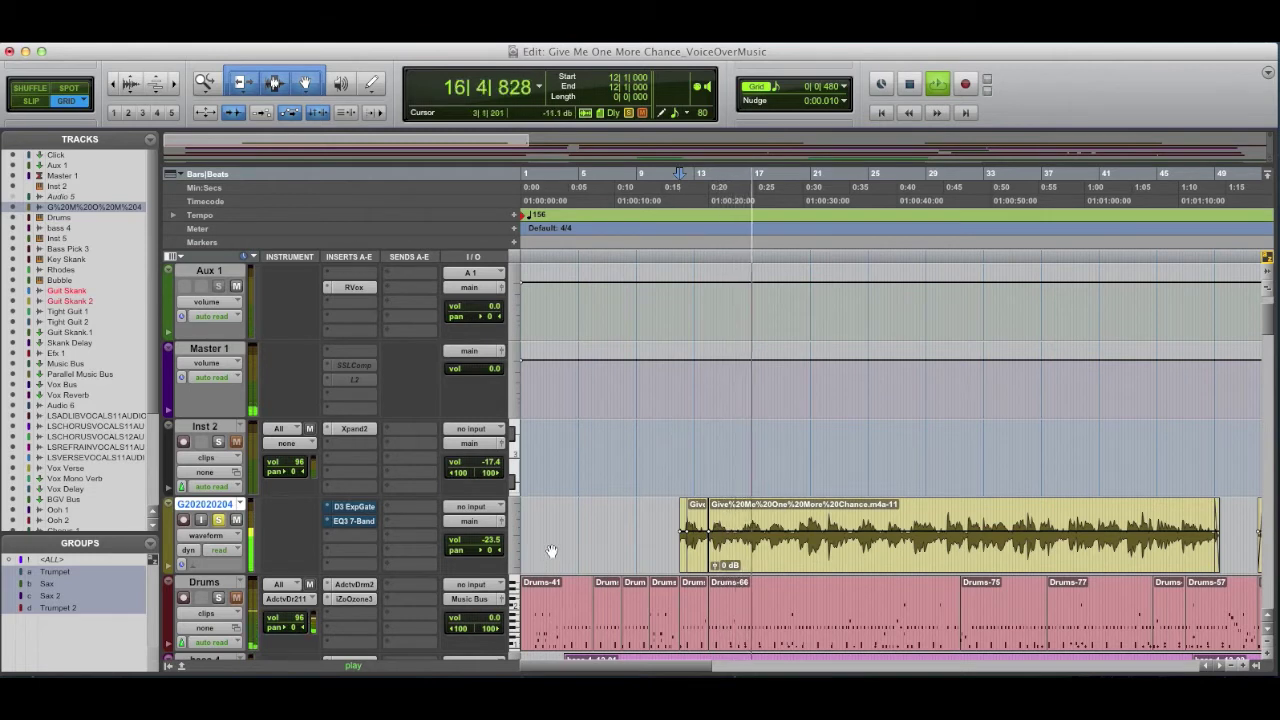
pyautogui.press('space')
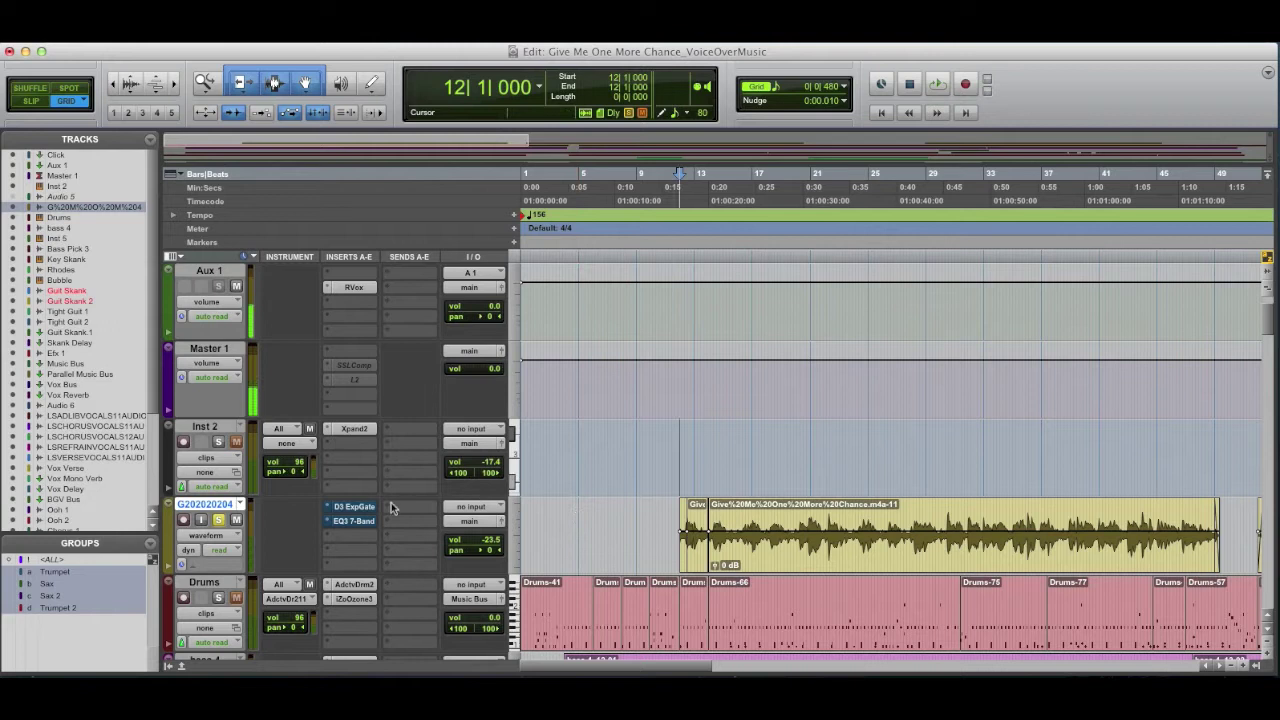
pyautogui.hscroll(5, 771, 470)
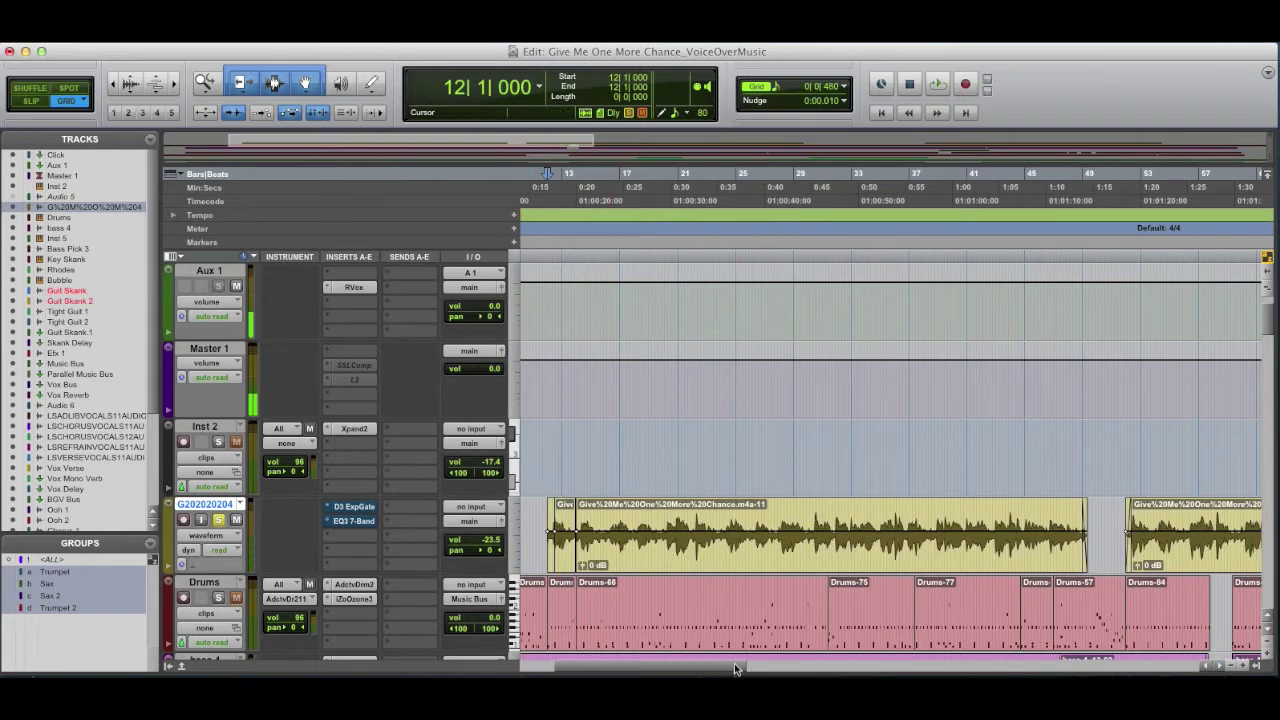
pyautogui.moveTo(735, 667); pyautogui.dragTo(690, 670)
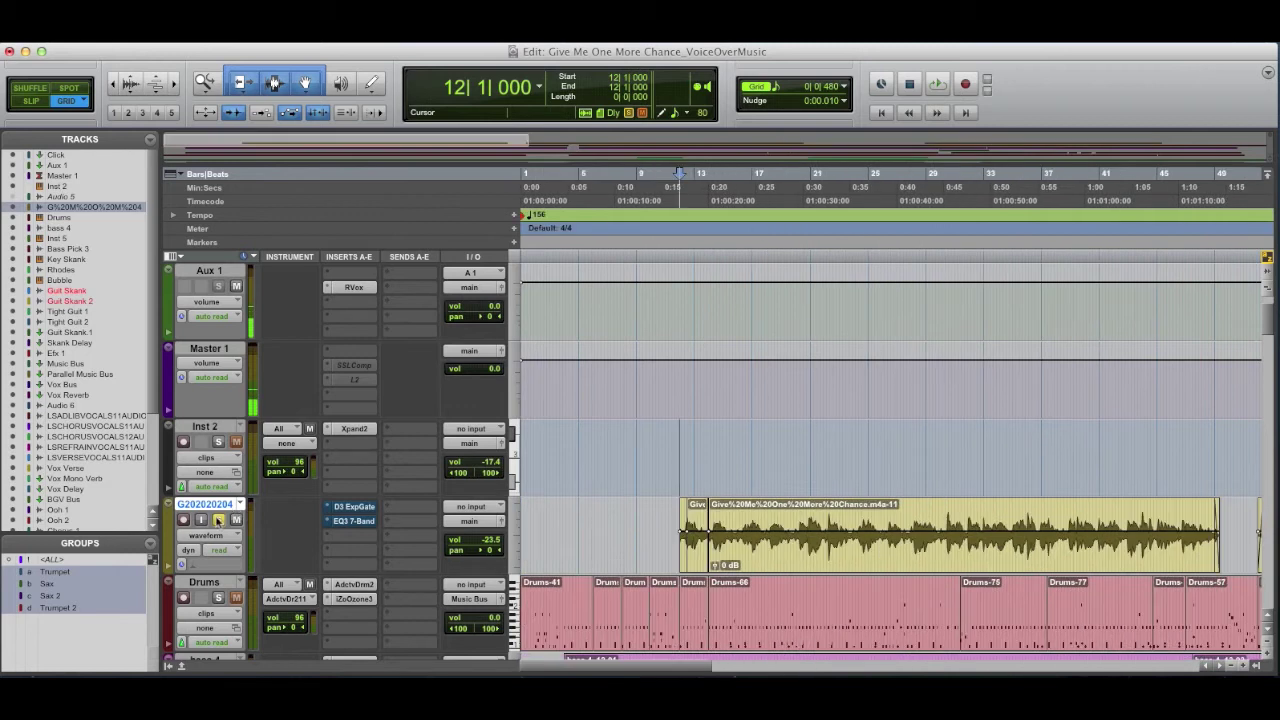
# Step: Turn off solo on the G%20M%20O%20M%204 track, then hide it and make it inactive
pyautogui.click(219, 521)
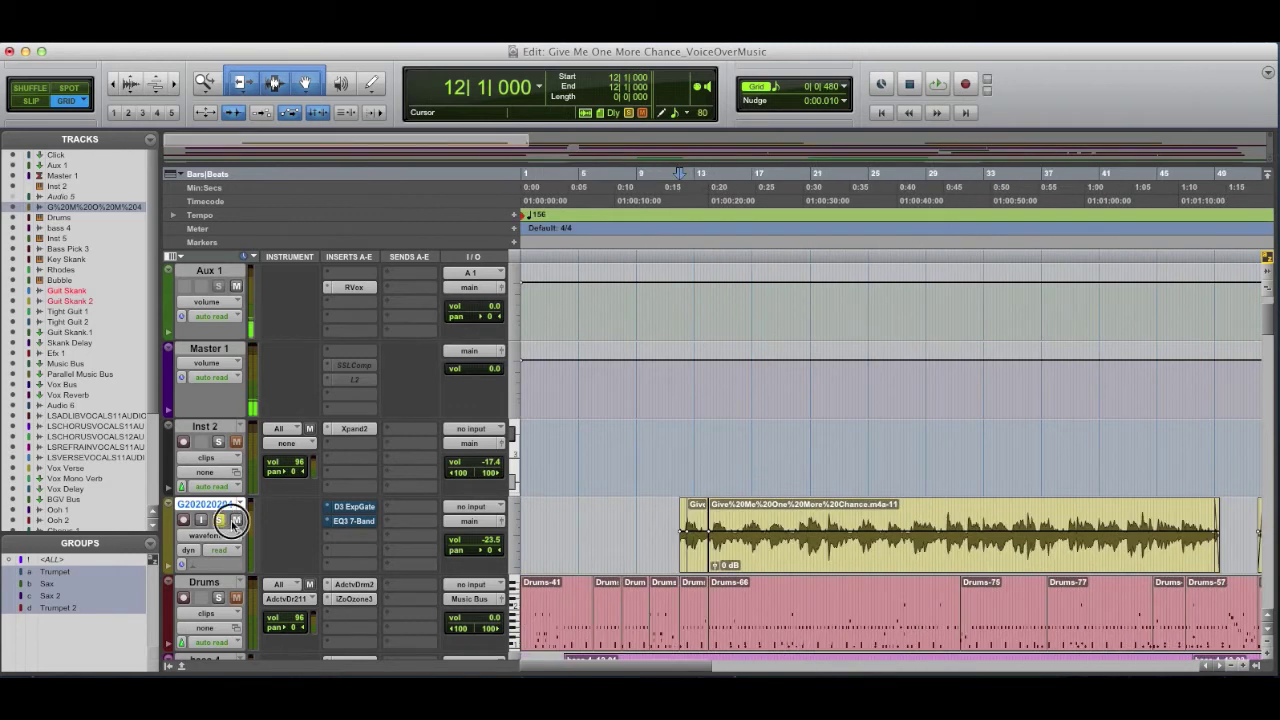
pyautogui.rightClick(215, 506)
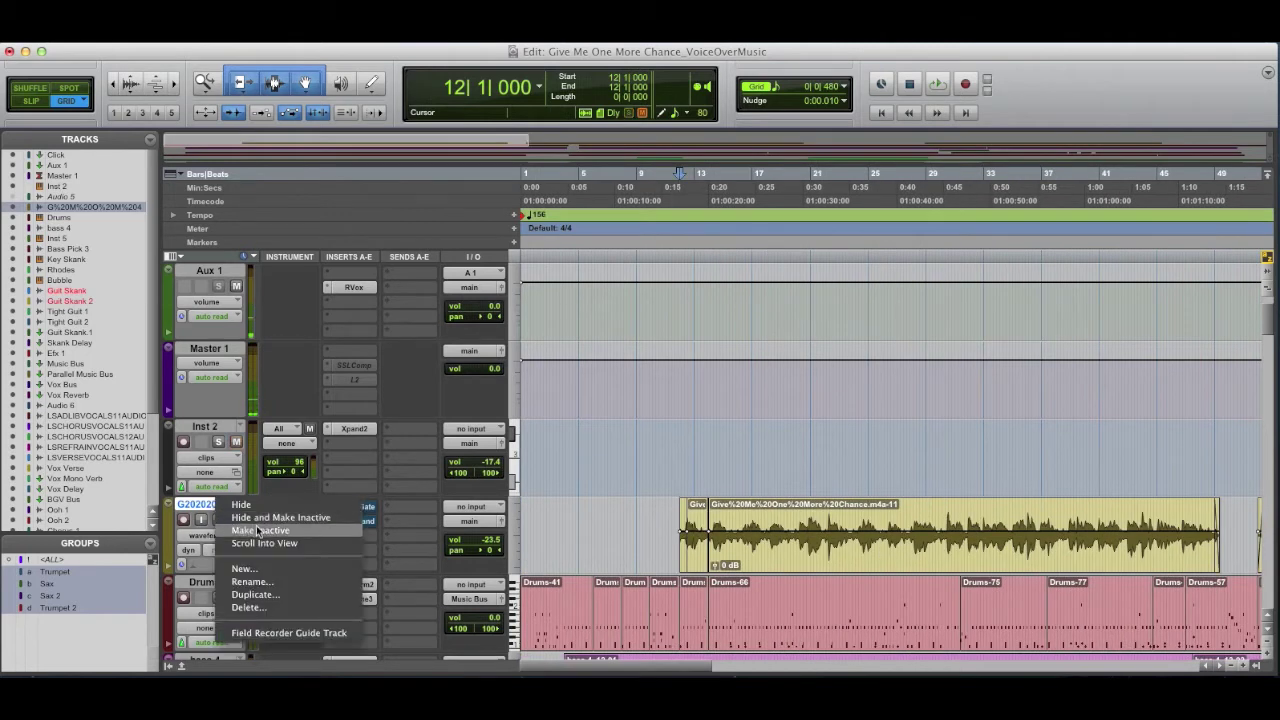
pyautogui.click(260, 531)
# Step: Place the edit cursor at 1|4|000, view the Drums track's Addictive Drums 2 plug-in, and solo the track
pyautogui.press('Return')
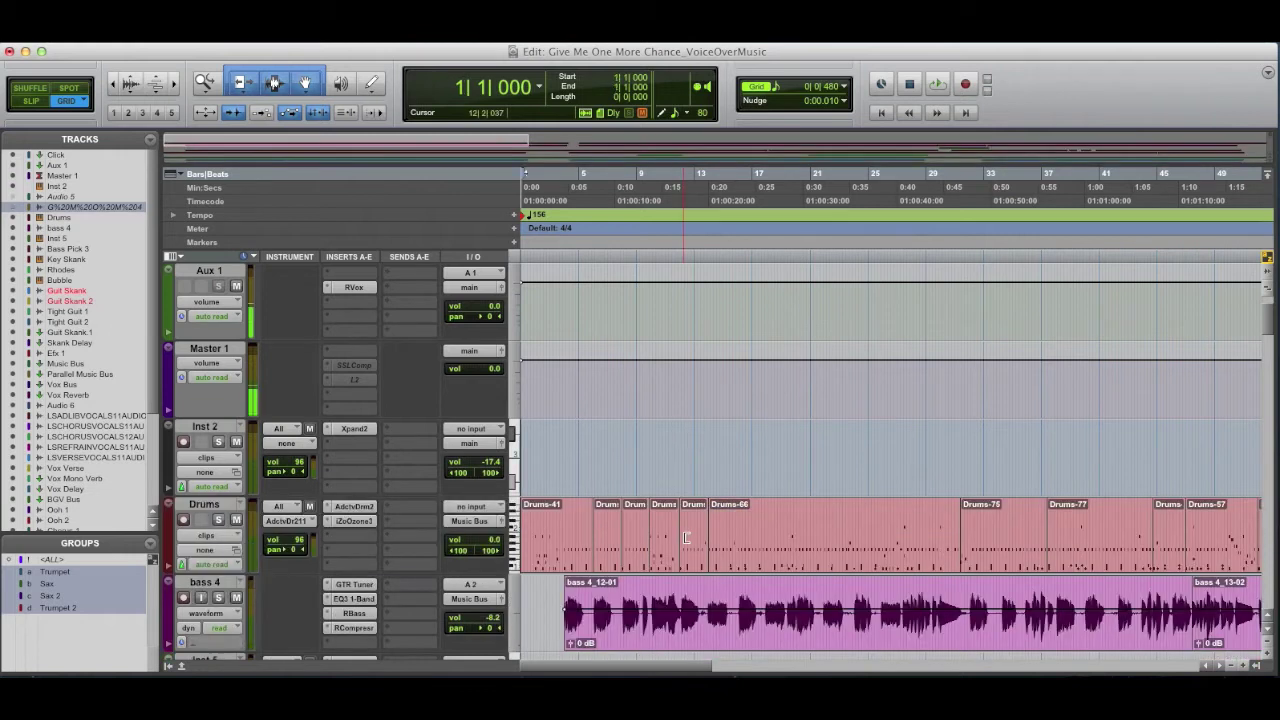
pyautogui.click(532, 444)
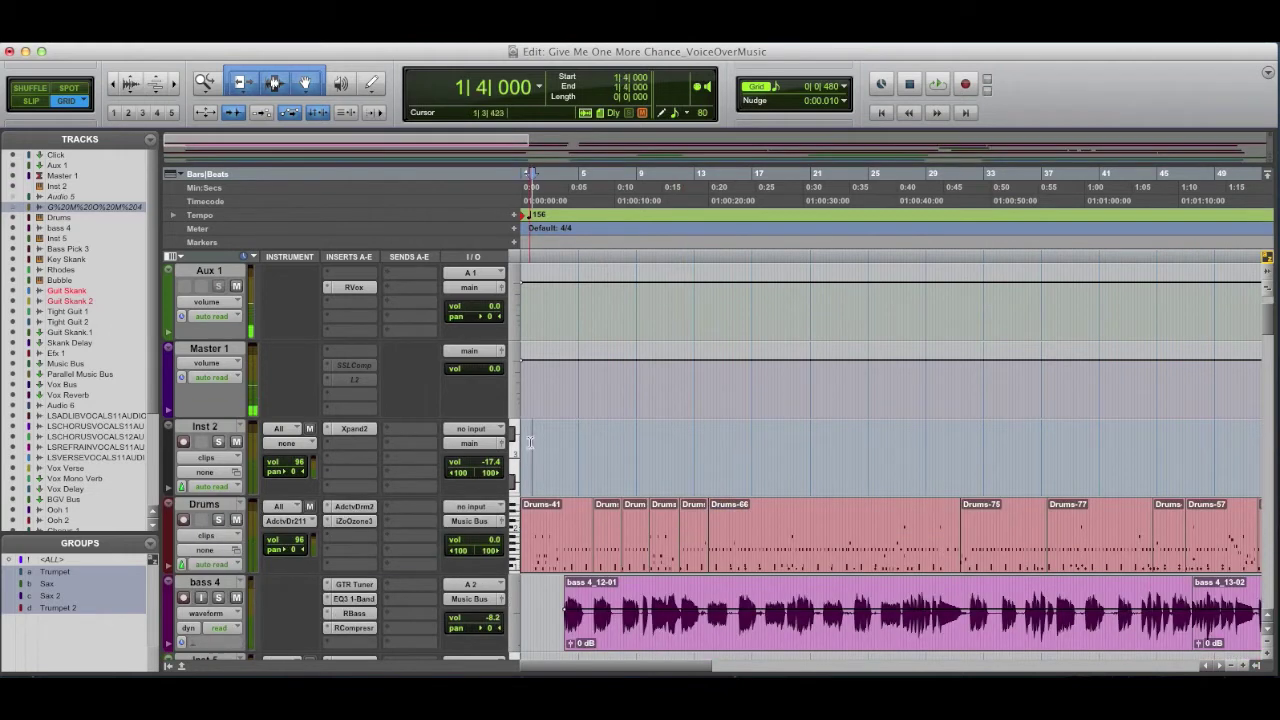
pyautogui.click(228, 505)
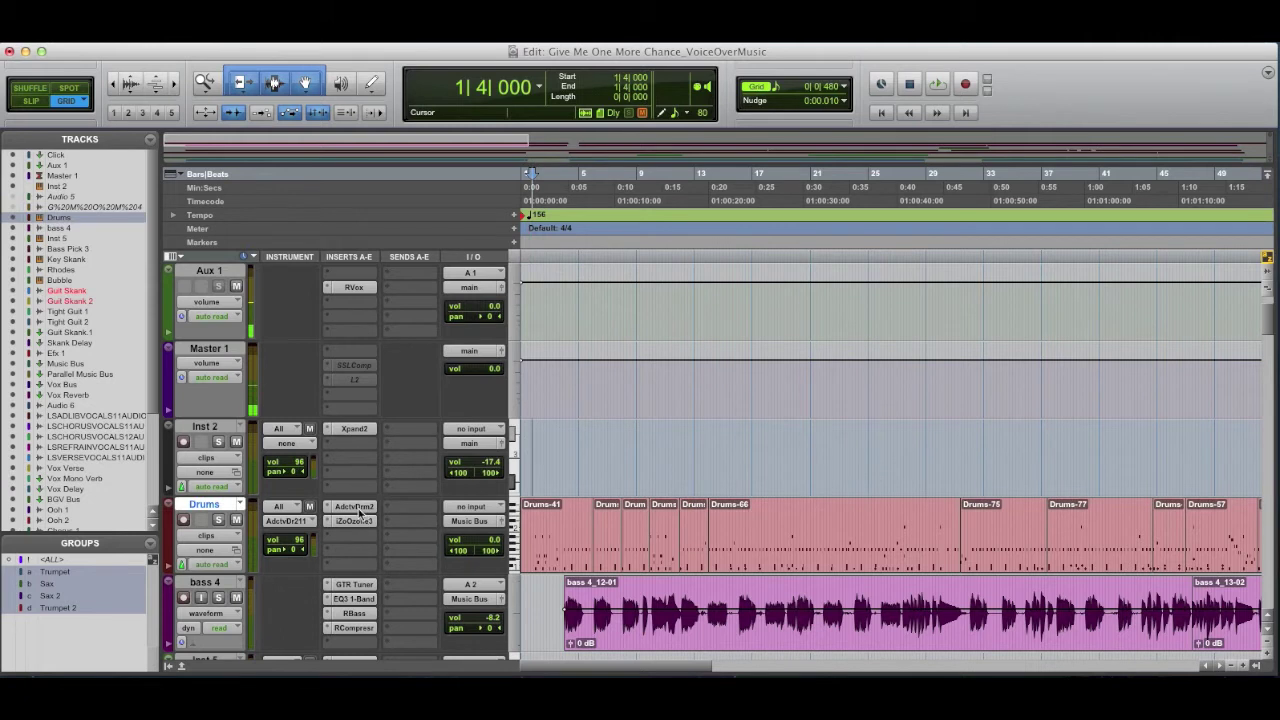
pyautogui.click(354, 507)
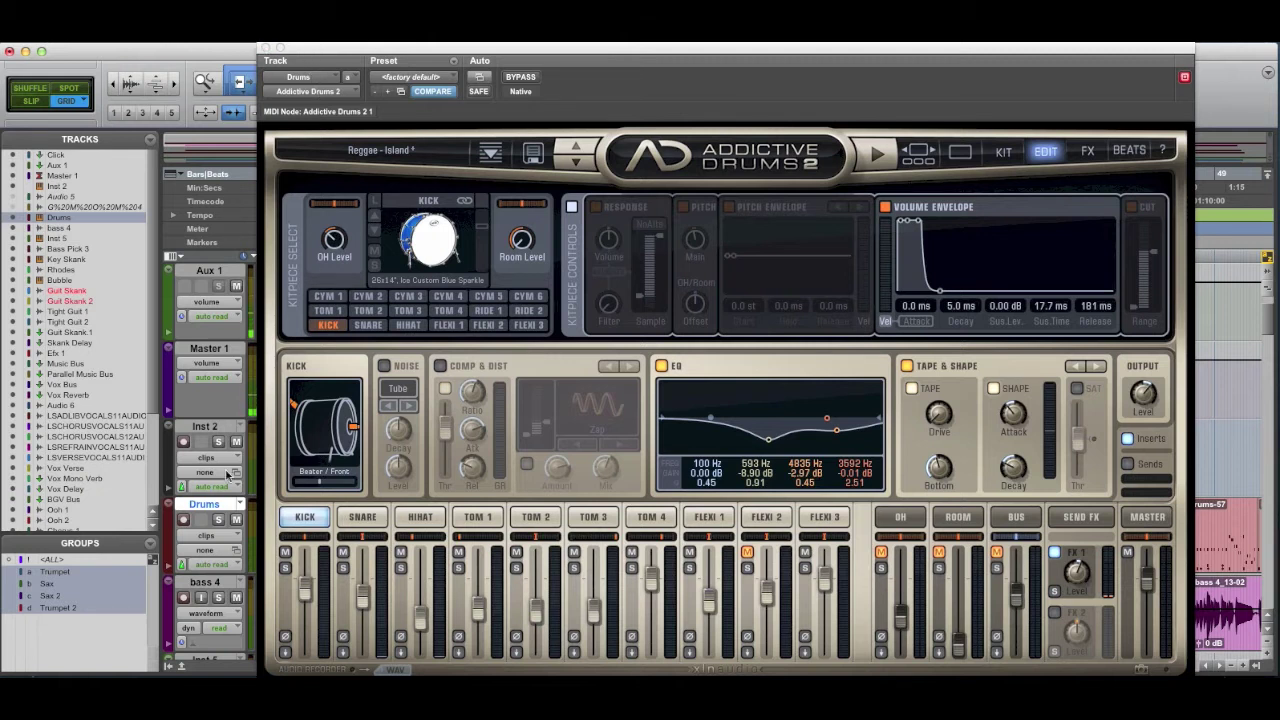
pyautogui.click(218, 520)
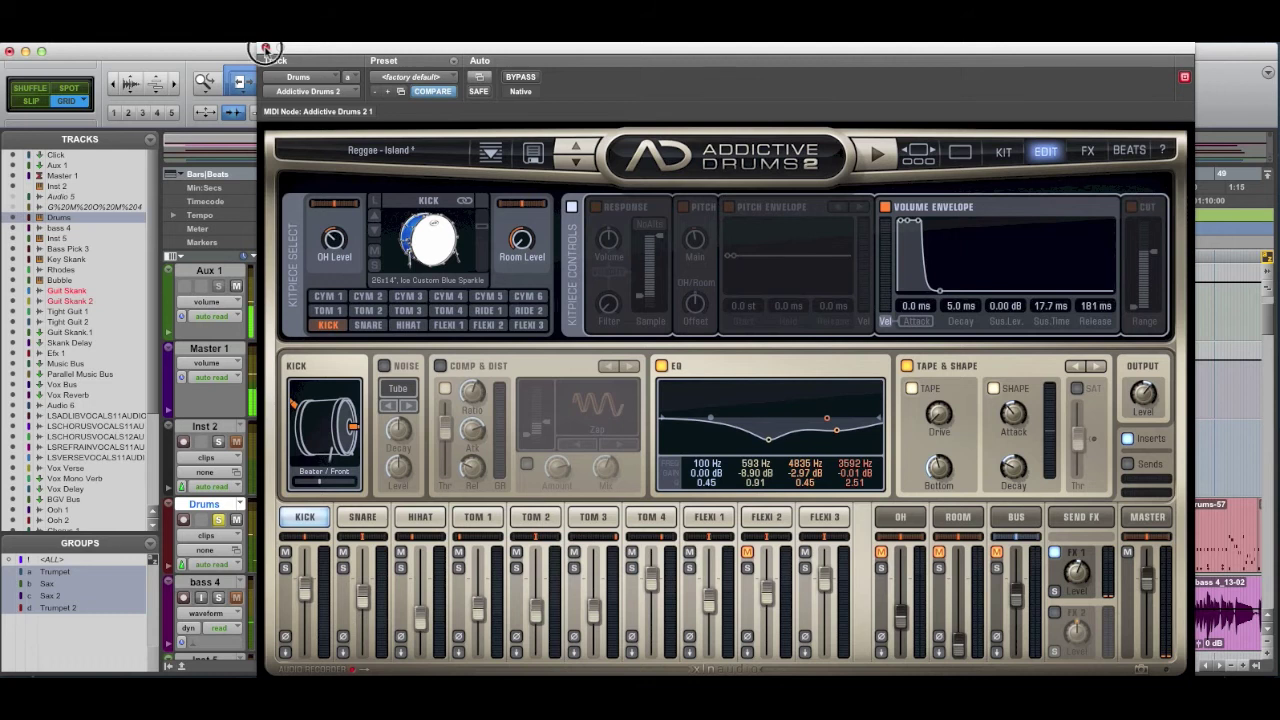
pyautogui.click(264, 48)
# Step: Open the first Drums clip in the MIDI Editor and audition its C1, D1, E1 and A#1 notes
pyautogui.doubleClick(563, 565)
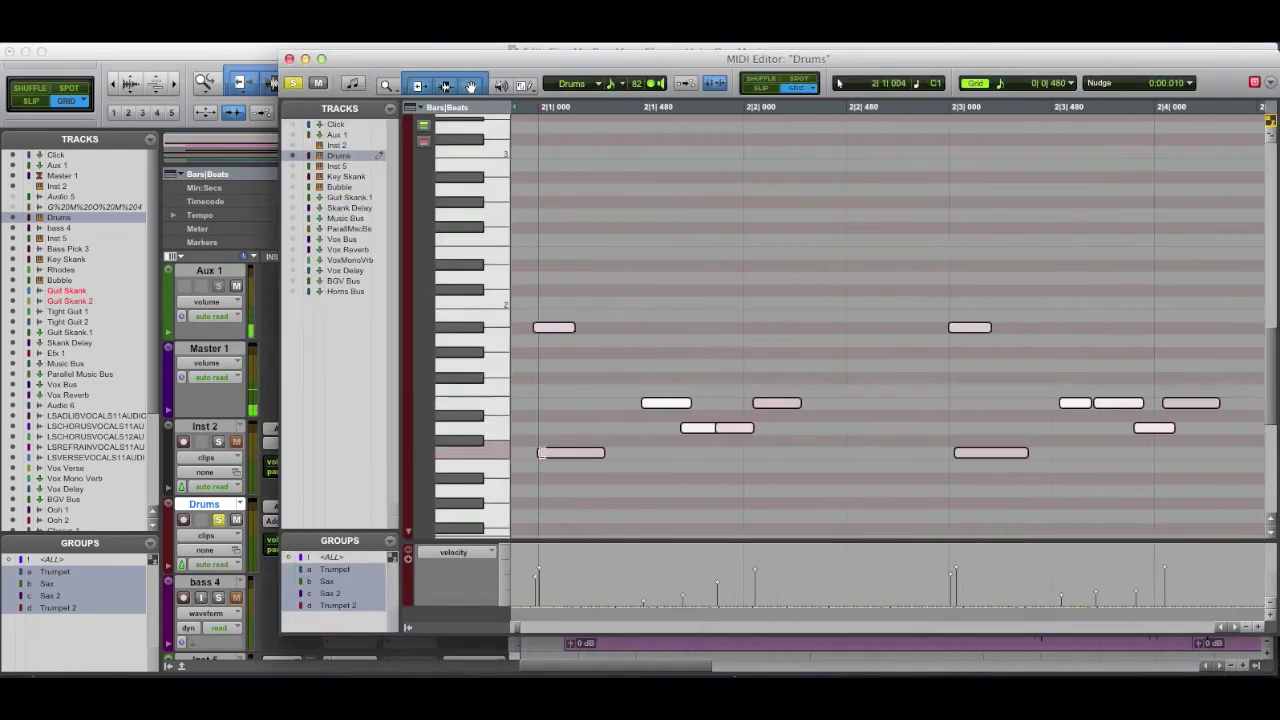
pyautogui.click(486, 455)
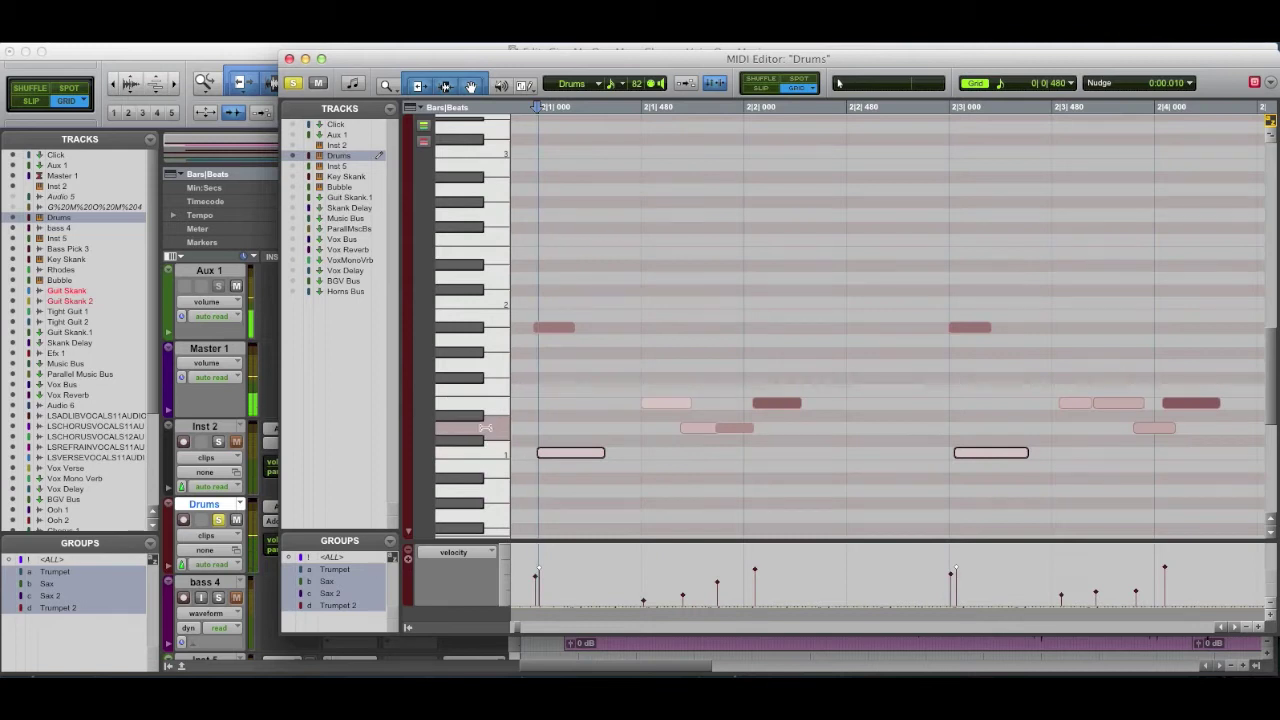
pyautogui.click(485, 428)
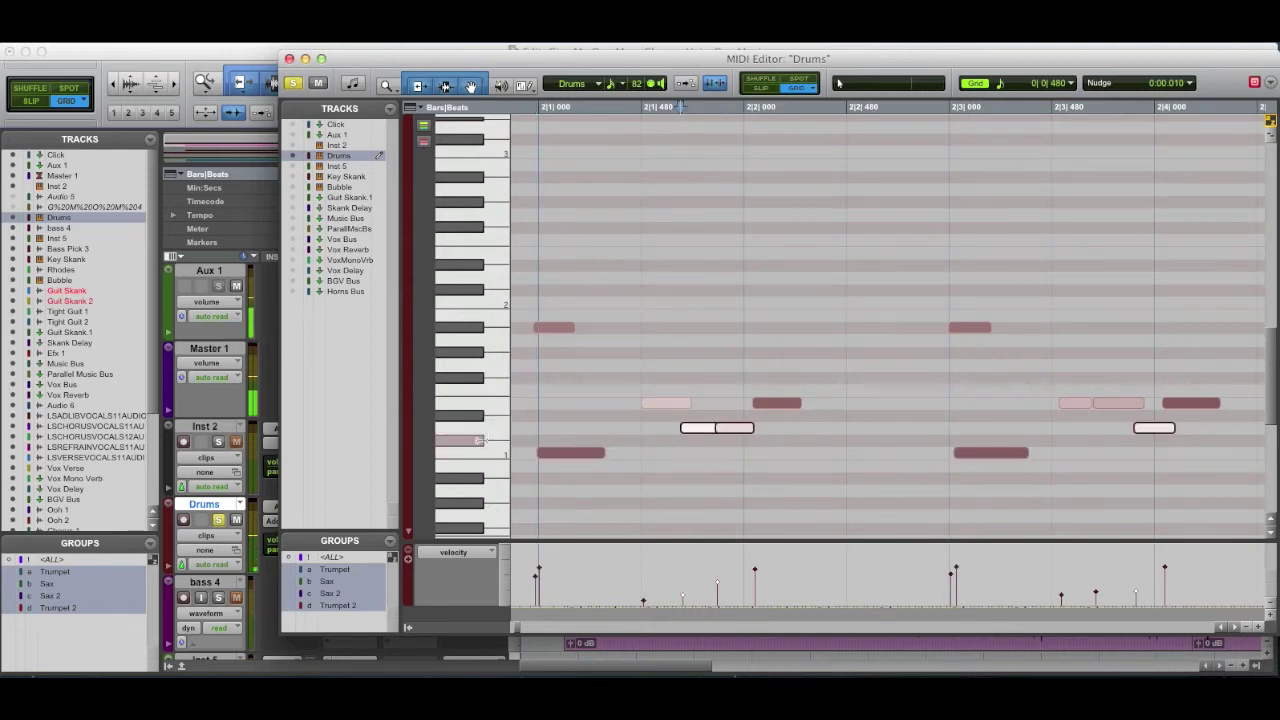
pyautogui.click(481, 440)
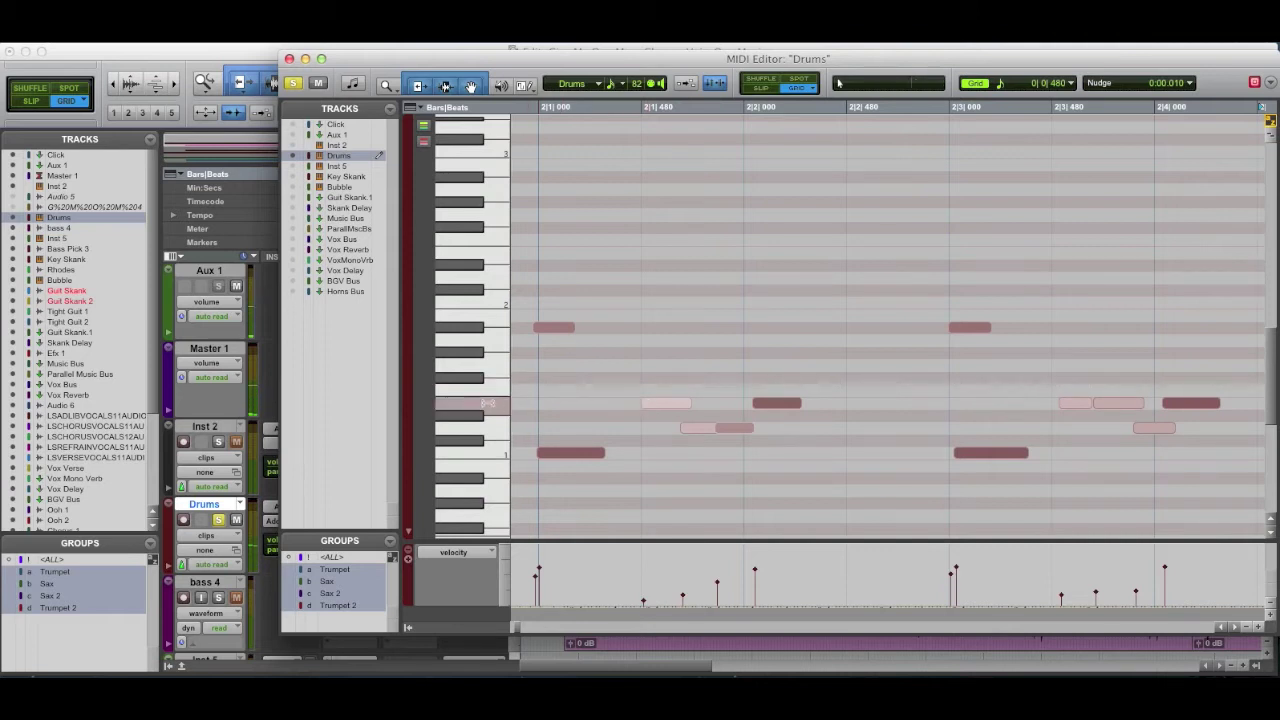
pyautogui.click(481, 405)
pyautogui.click(485, 428)
pyautogui.click(493, 405)
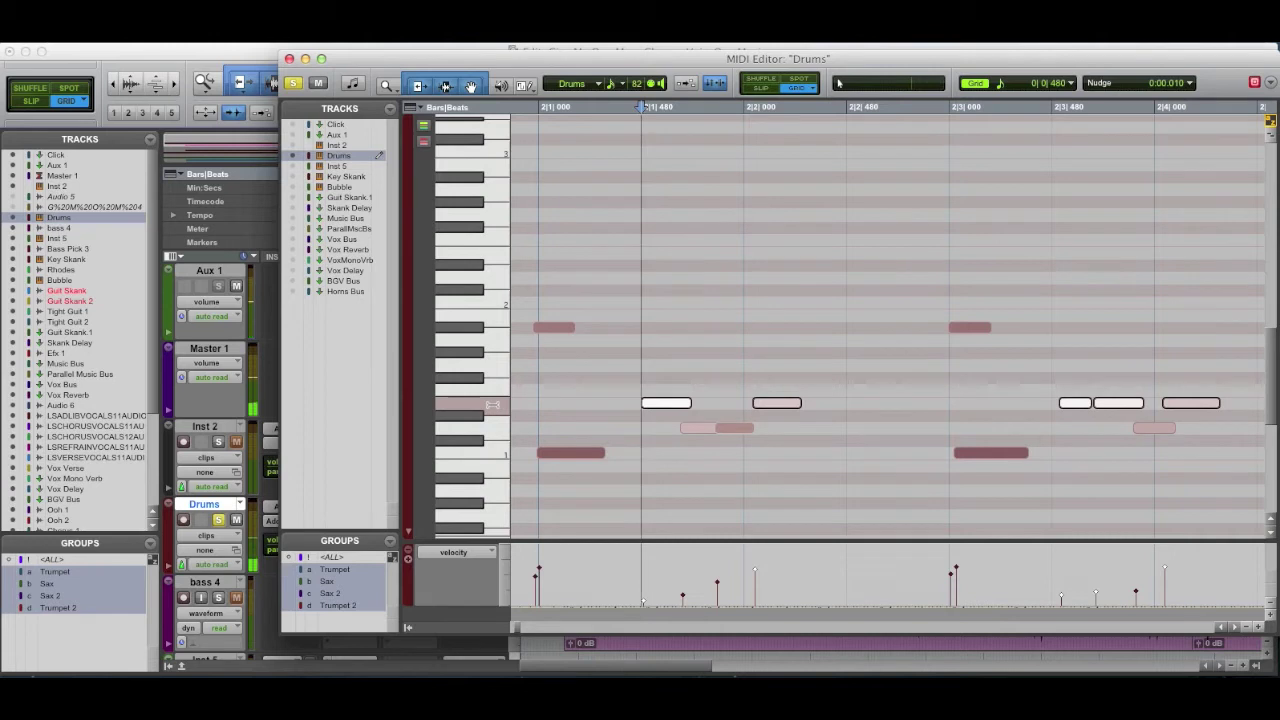
pyautogui.click(487, 342)
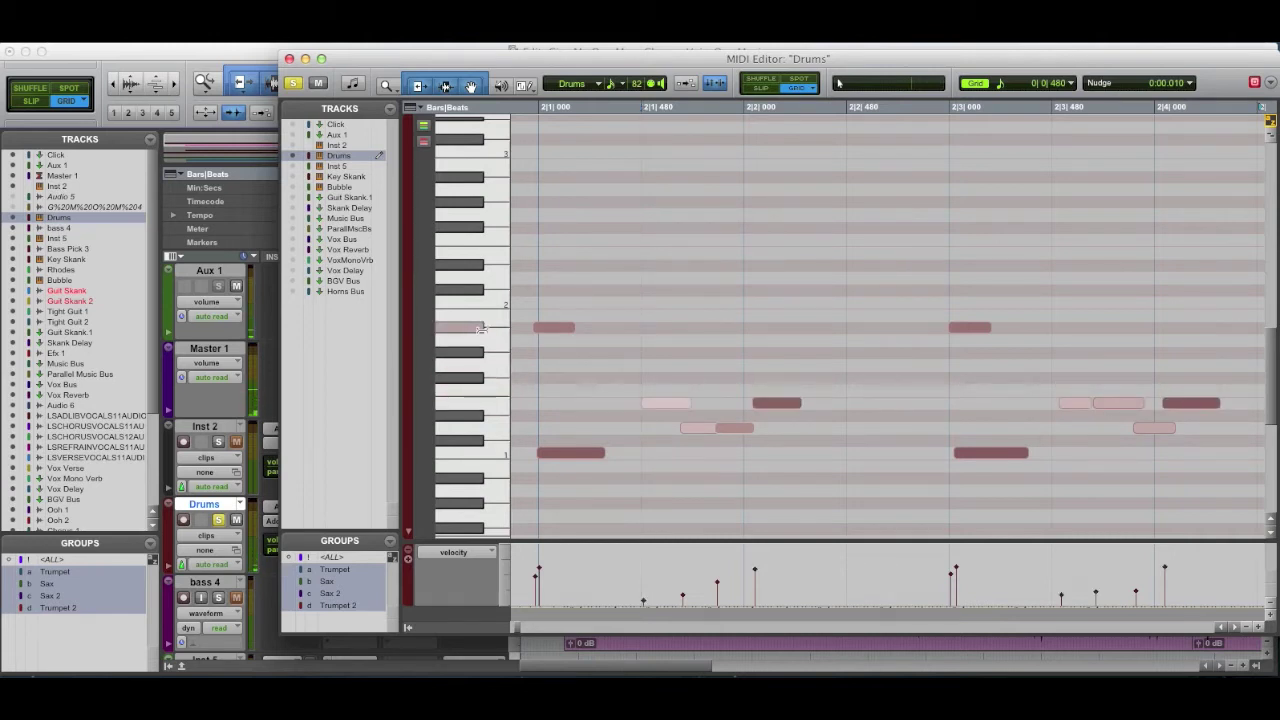
pyautogui.click(480, 330)
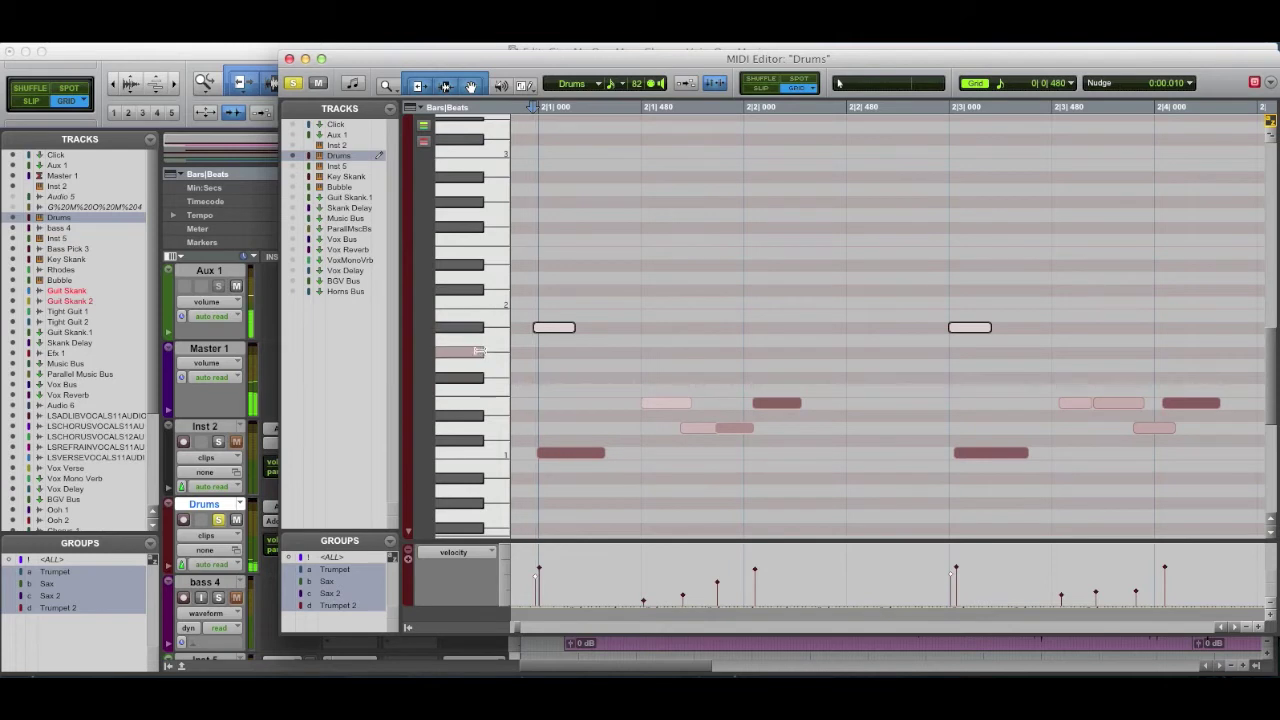
# Step: Audition two more keys in the MIDI Editor, then view the Drums track's Addictive Drums 2 plug-in and close it
pyautogui.click(480, 350)
pyautogui.click(479, 380)
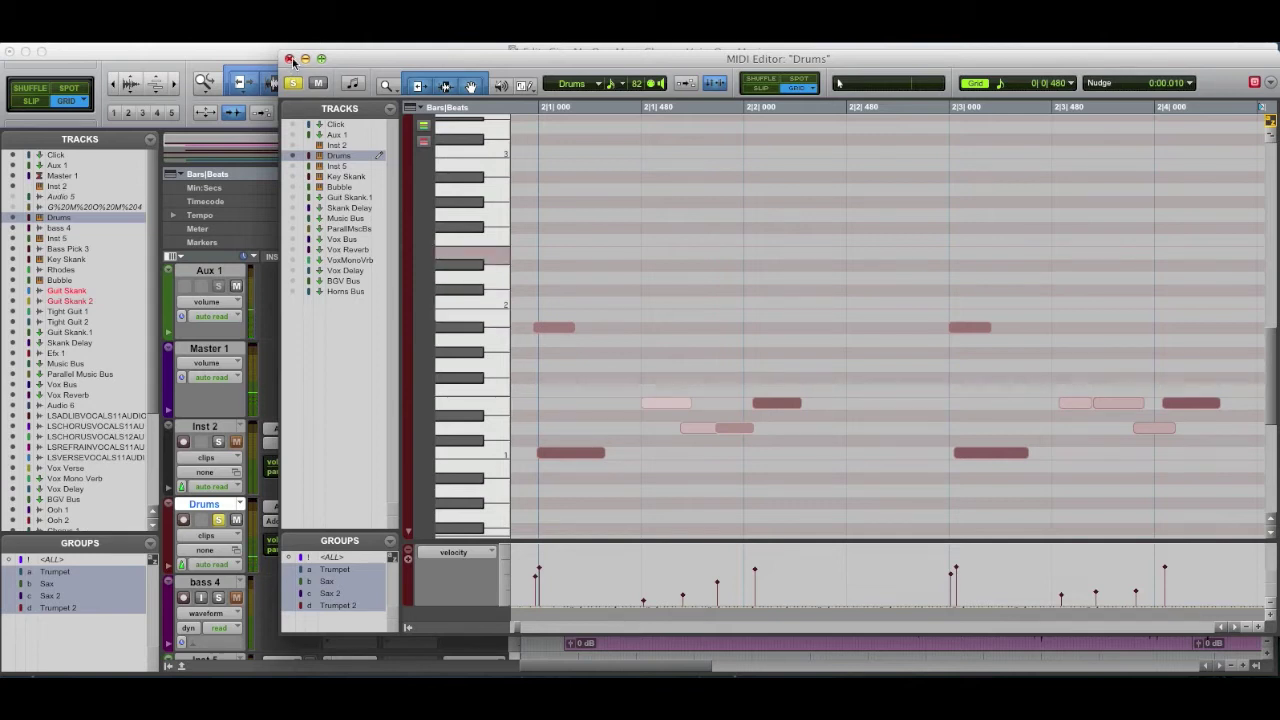
pyautogui.moveTo(393, 57); pyautogui.dragTo(714, 91)
pyautogui.click(366, 511)
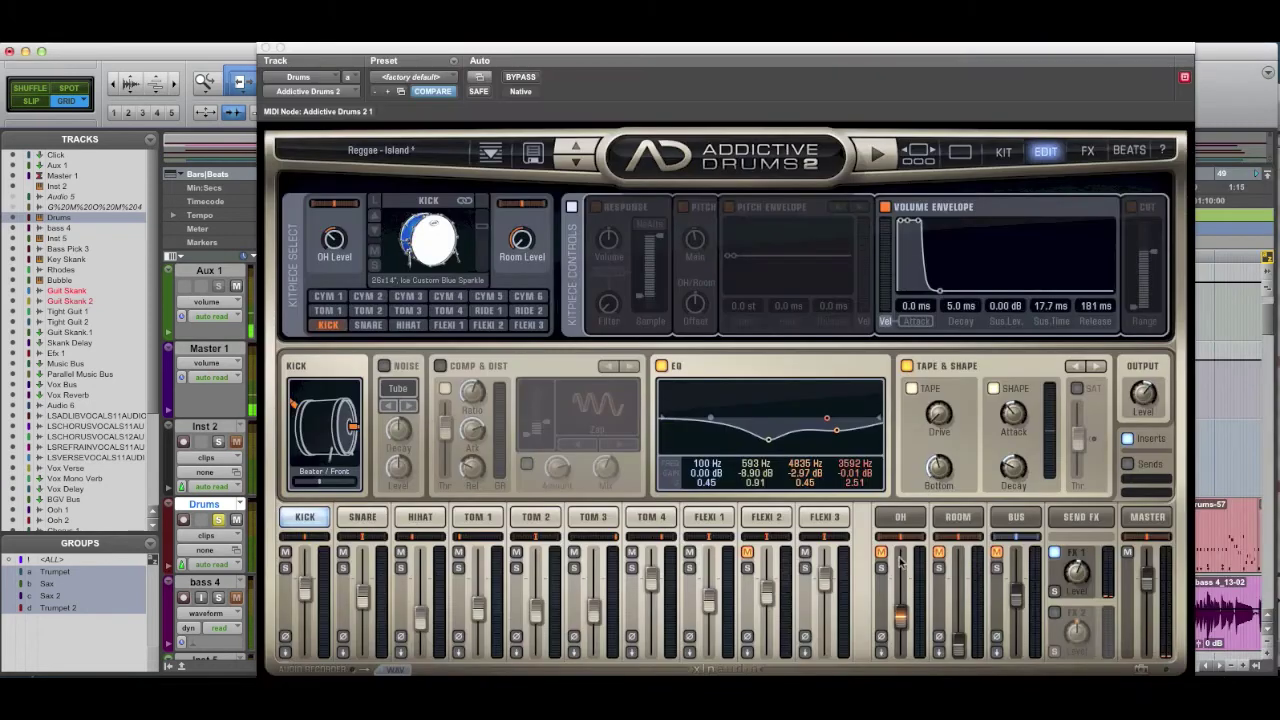
pyautogui.click(265, 47)
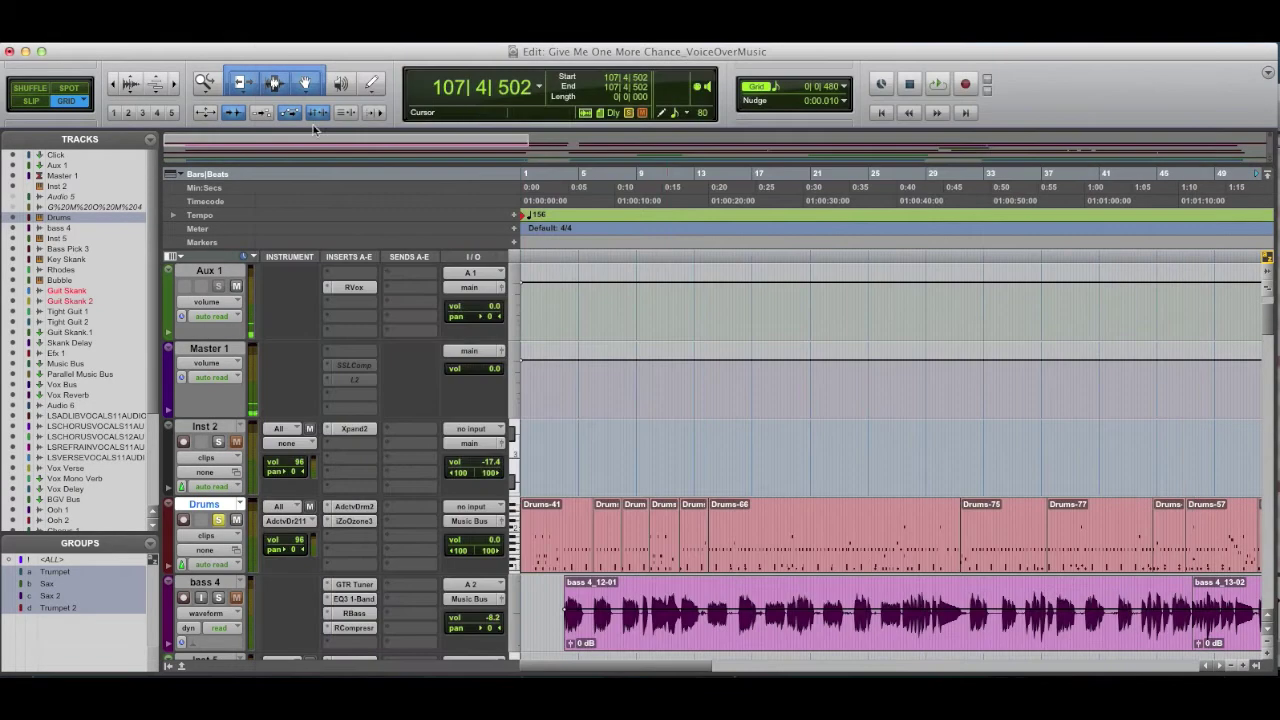
# Step: Open the Drums-41 clip in the MIDI Editor, audition several upper keys, and bring the notes of bar 2 into view
pyautogui.doubleClick(552, 535)
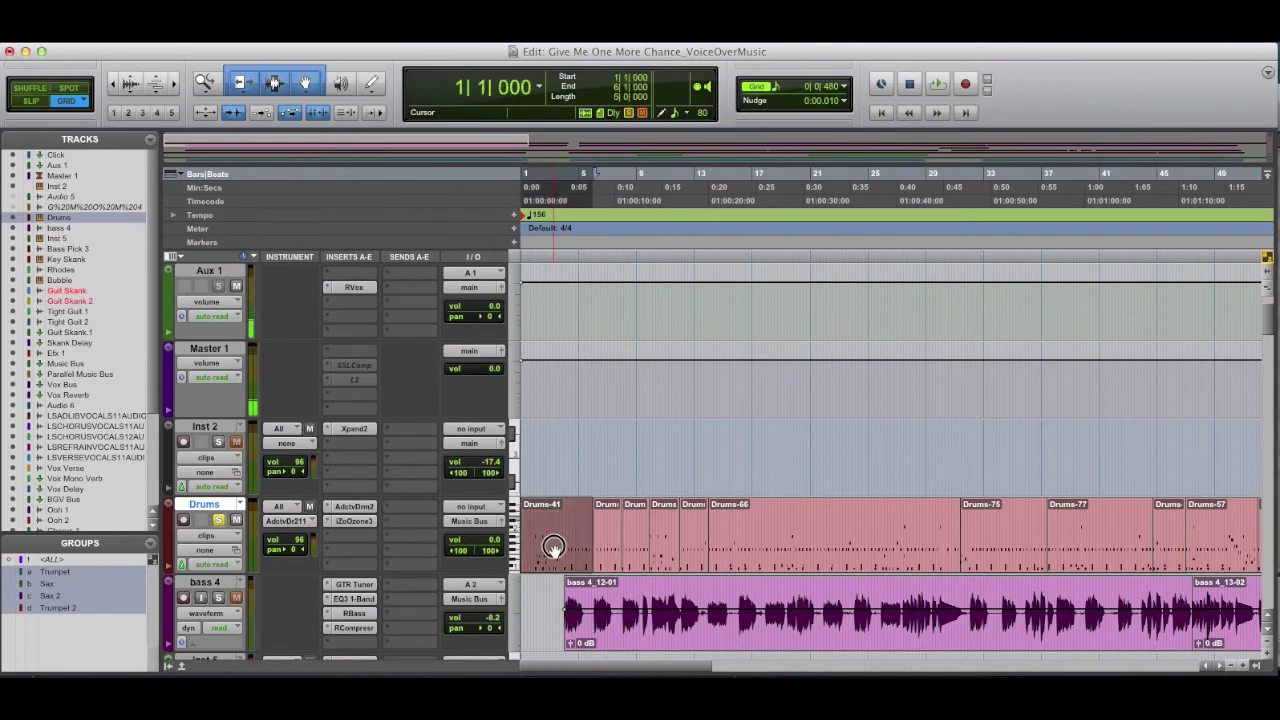
pyautogui.press('space')
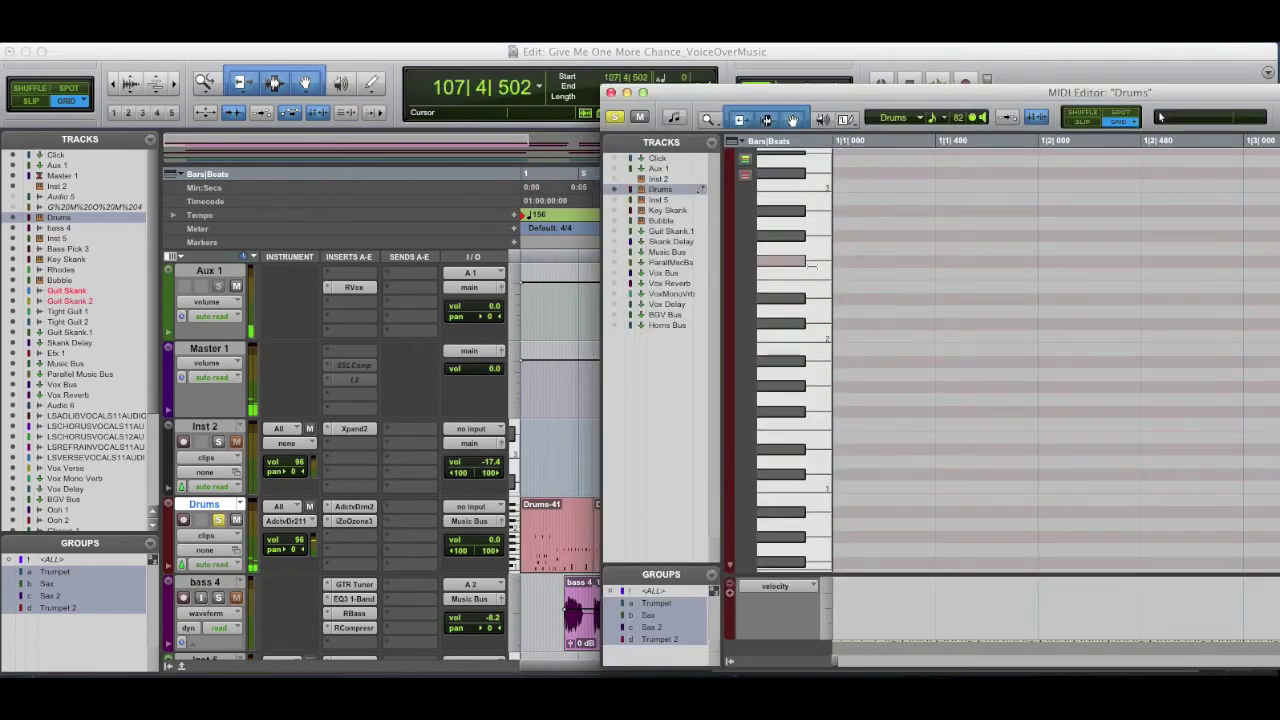
pyautogui.click(812, 268)
pyautogui.click(814, 246)
pyautogui.click(815, 224)
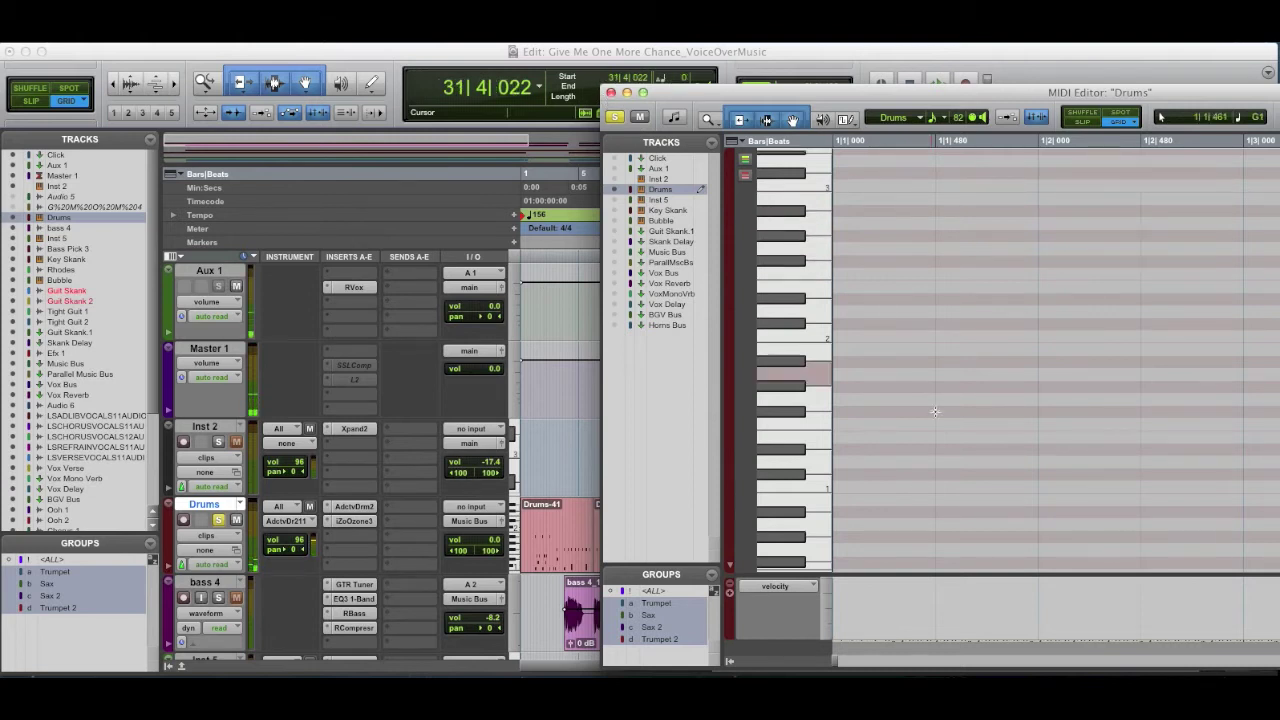
pyautogui.hscroll(8, 934, 411)
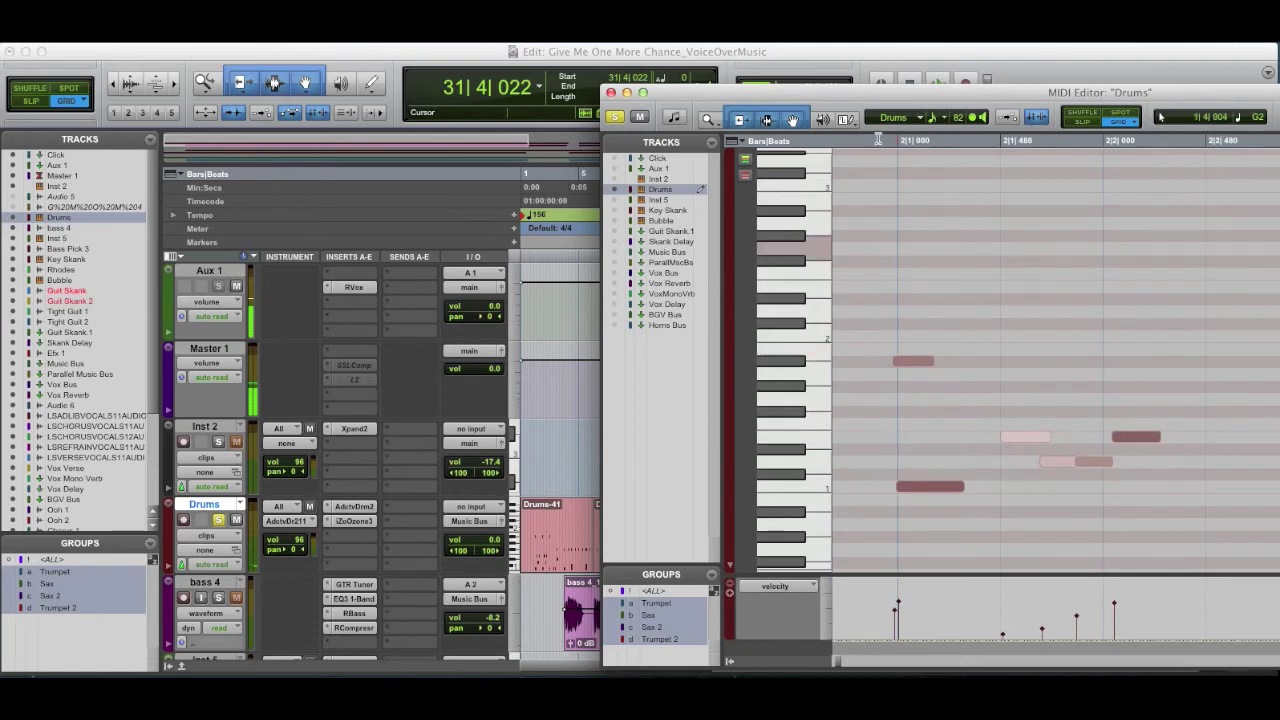
pyautogui.doubleClick(900, 92)
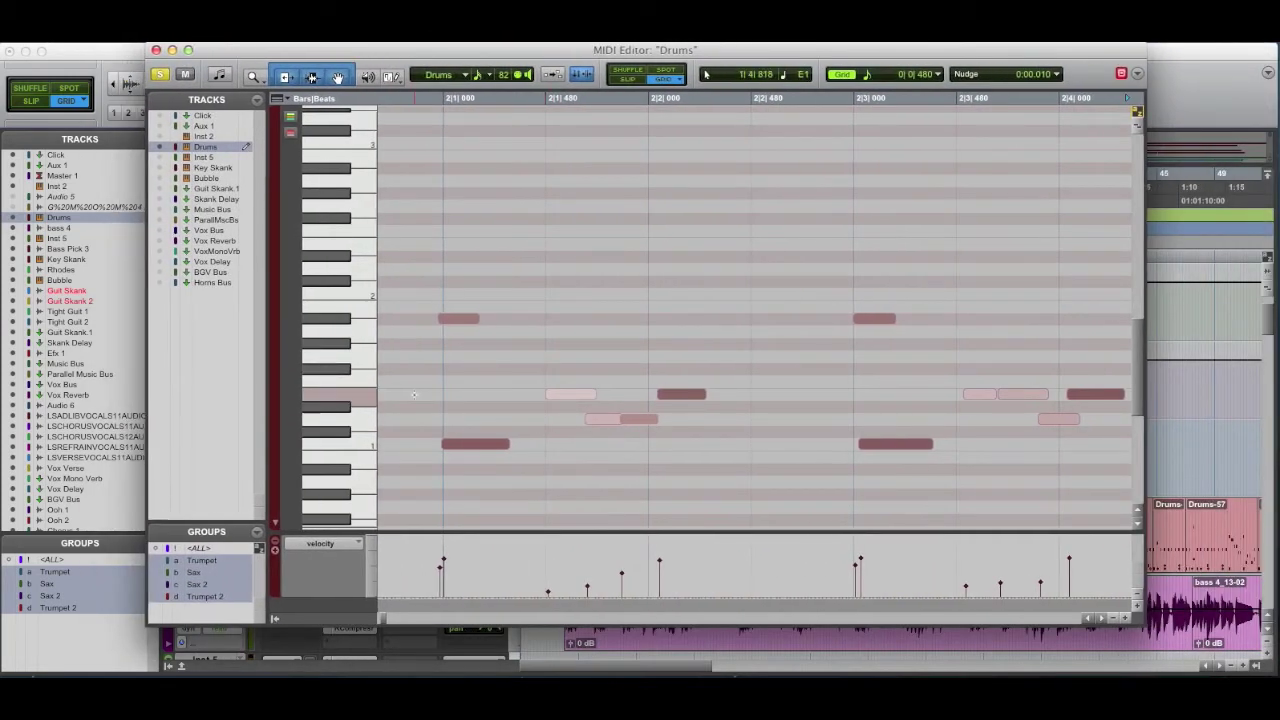
# Step: Pick out the D1 and E1 notes between 2|1|480 and 2|2|000, then play the passage from just before bar 2
pyautogui.moveTo(558, 364); pyautogui.dragTo(650, 469)
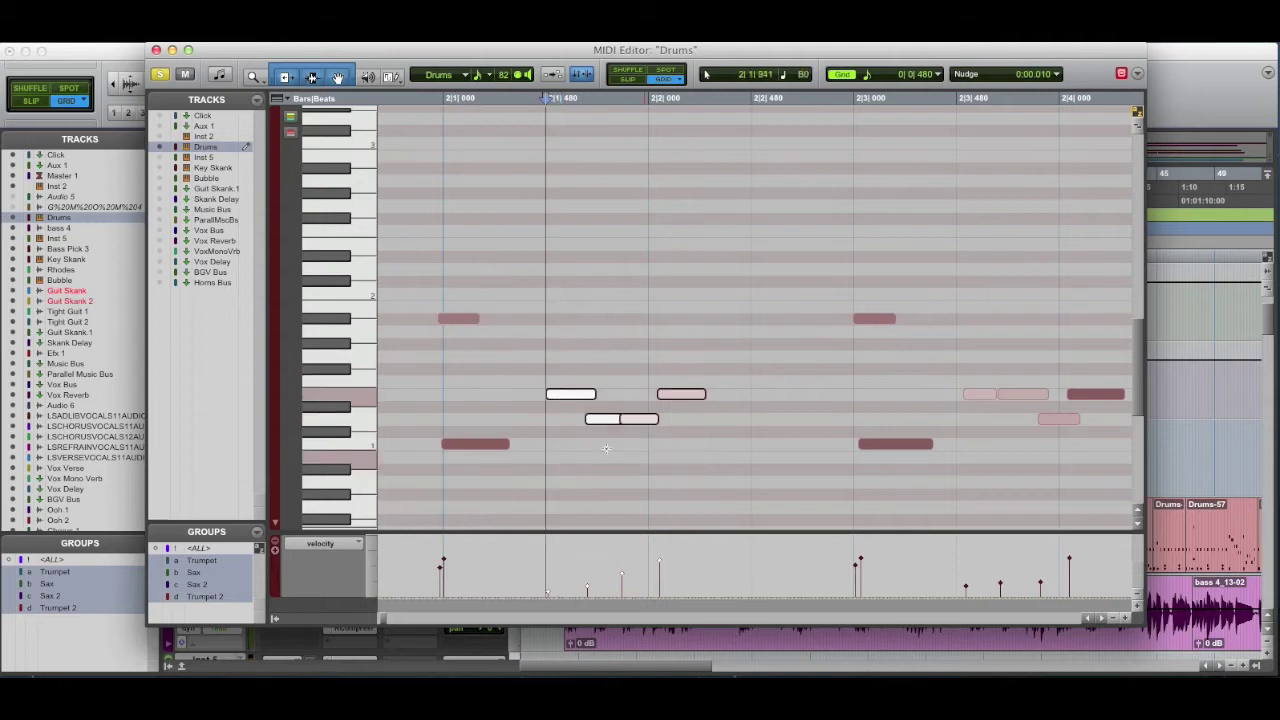
pyautogui.click(516, 400)
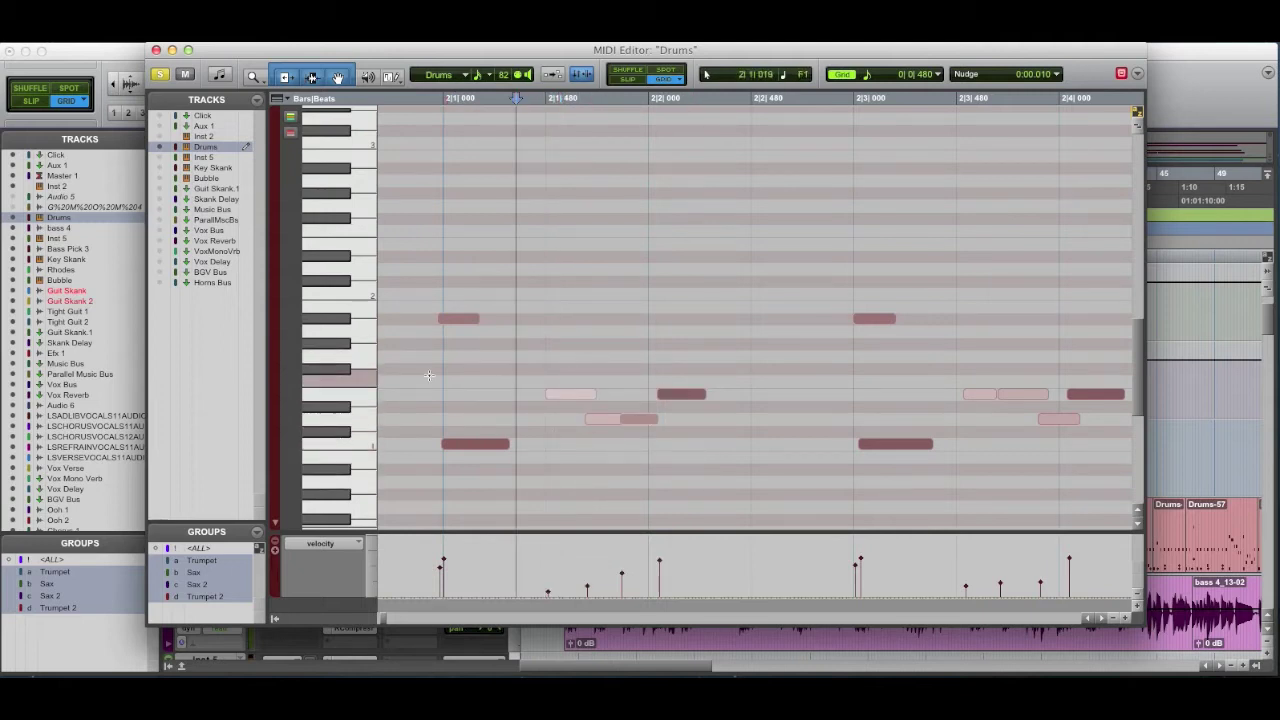
pyautogui.press('space')
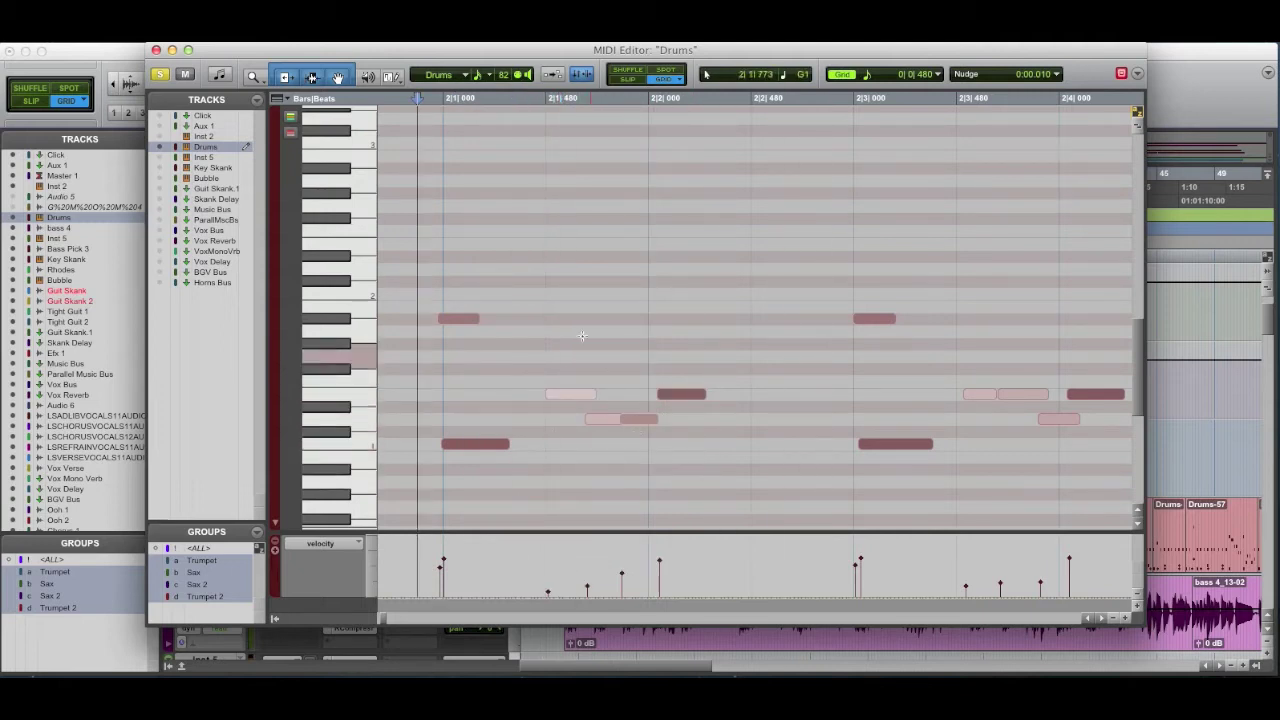
pyautogui.press('space')
# Step: Examine the D1 and E1 notes in bar 2 by selecting single notes and all E1 notes, ending on the one at 2|1|480
pyautogui.moveTo(538, 364); pyautogui.dragTo(727, 460)
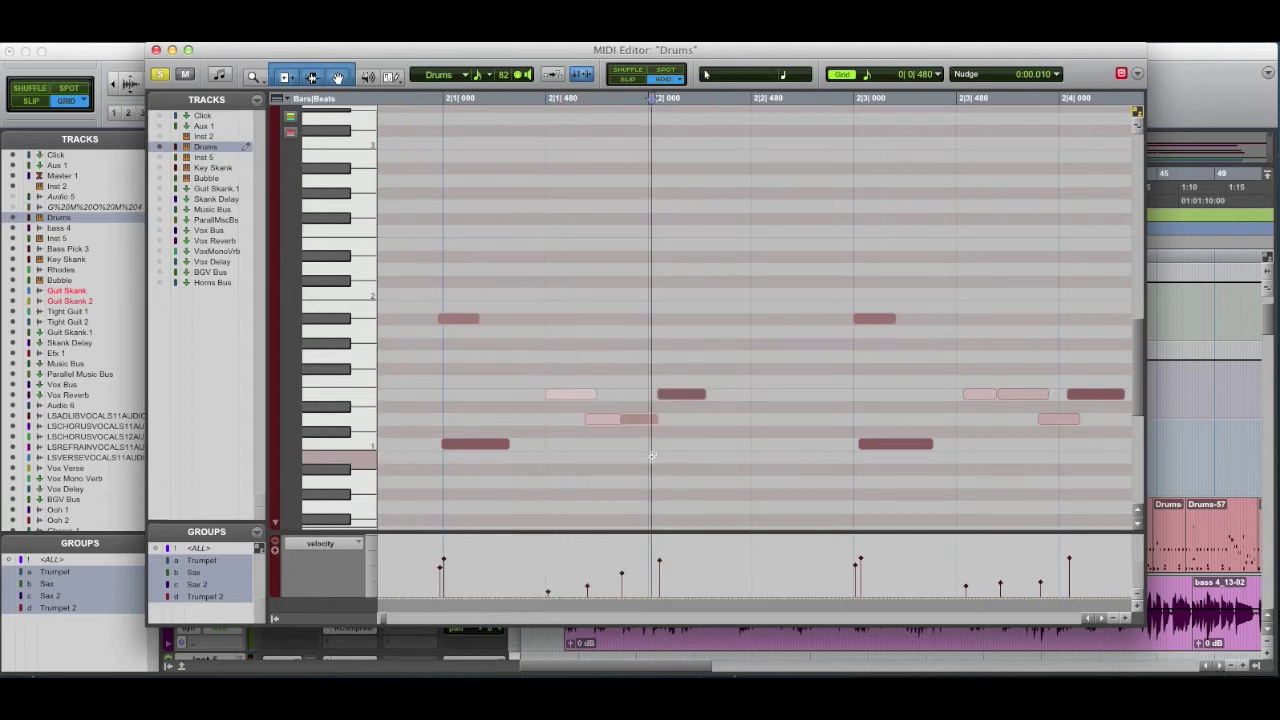
pyautogui.click(681, 394)
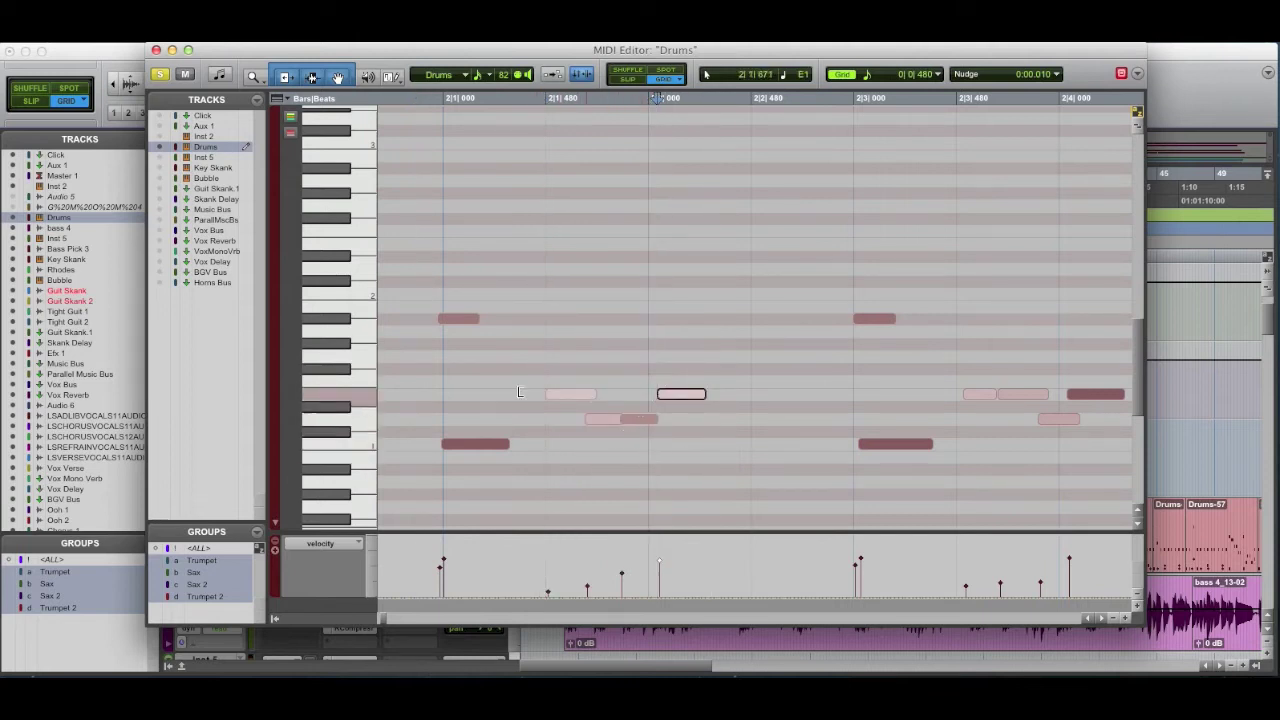
pyautogui.click(338, 394)
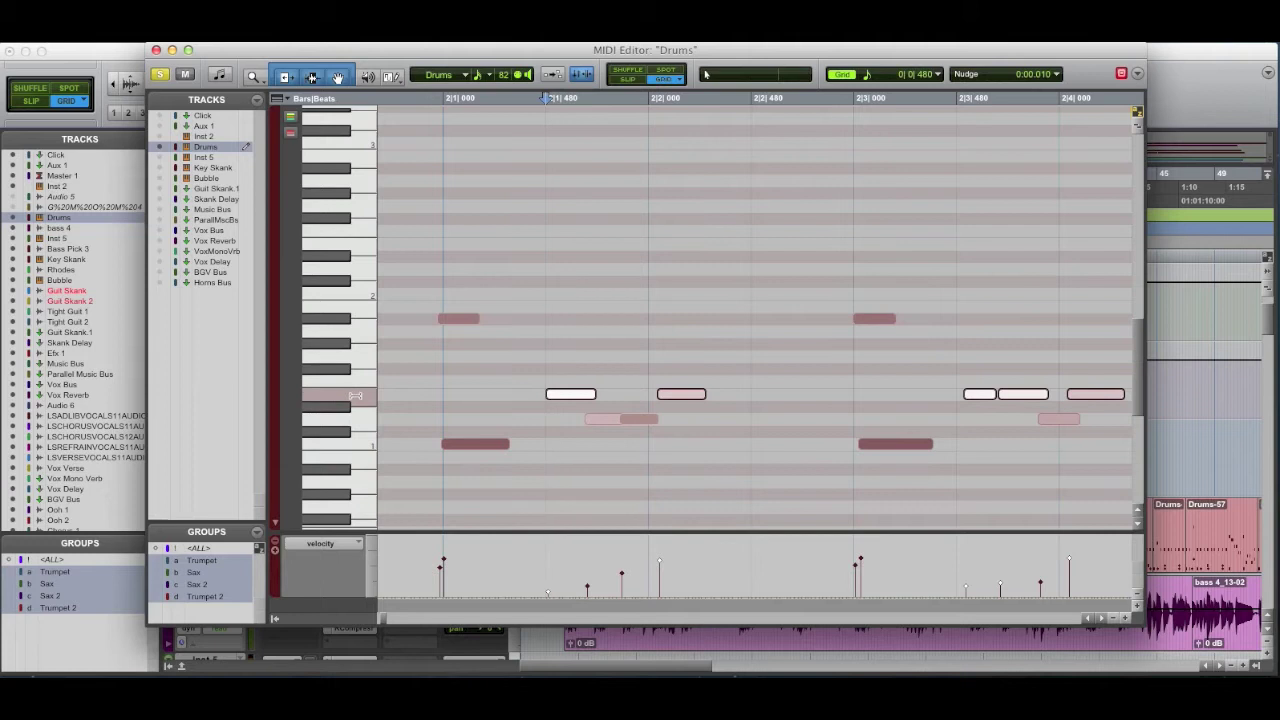
pyautogui.click(439, 396)
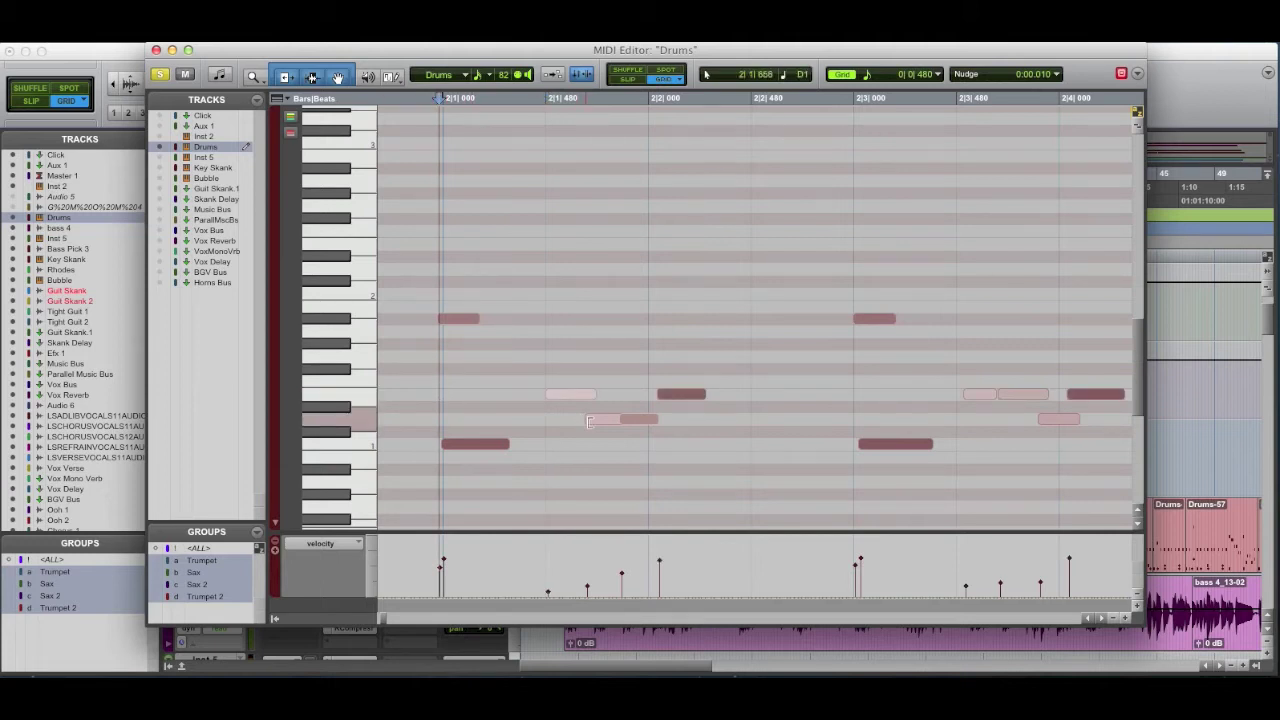
pyautogui.moveTo(638, 437); pyautogui.dragTo(550, 392)
pyautogui.click(551, 391)
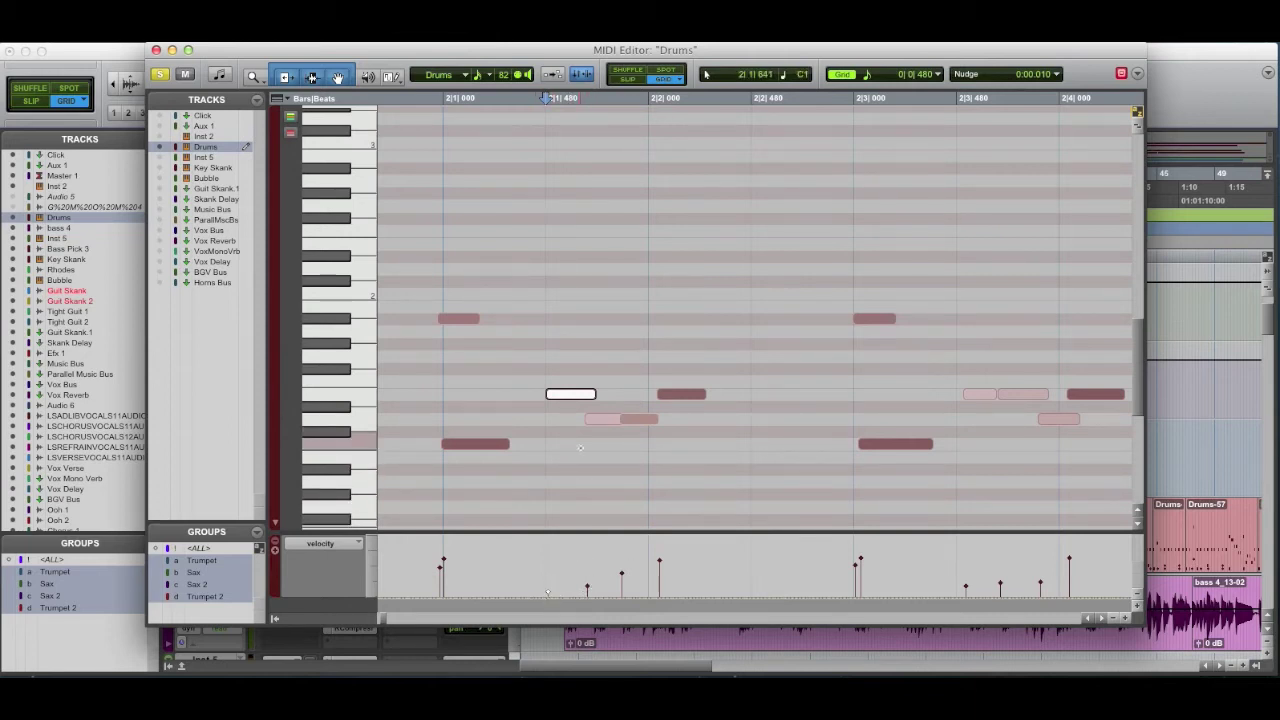
# Step: Look along the Drums notes from bar 2 to bar 4 and pick out the F#1 note at 4|2|000
pyautogui.hscroll(3, 642, 451)
pyautogui.hscroll(-5, 638, 440)
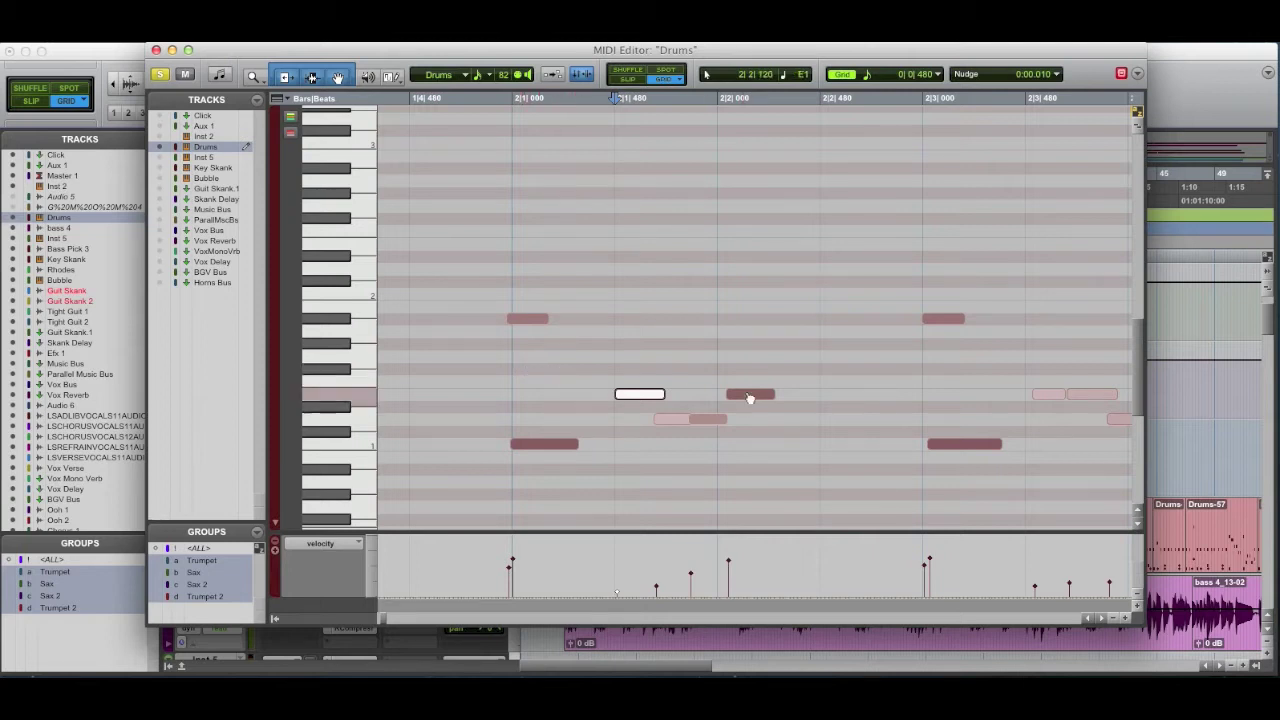
pyautogui.hscroll(5, 745, 420)
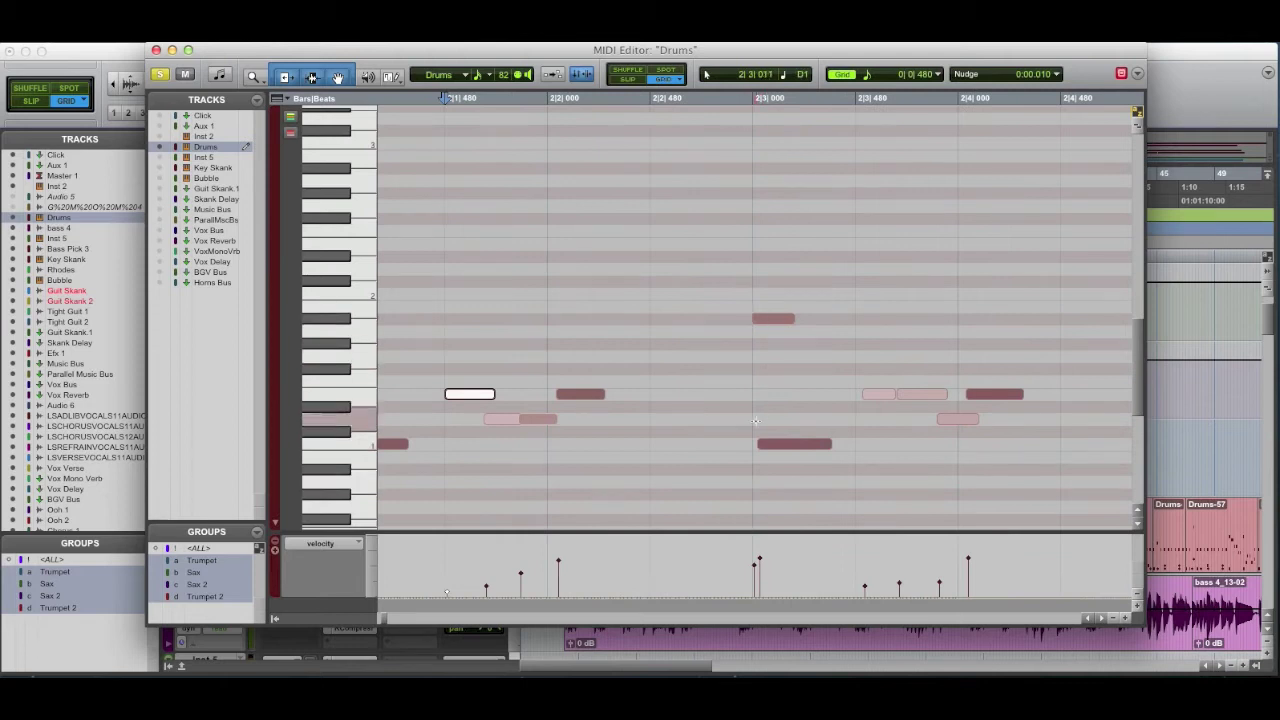
pyautogui.hscroll(5, 786, 434)
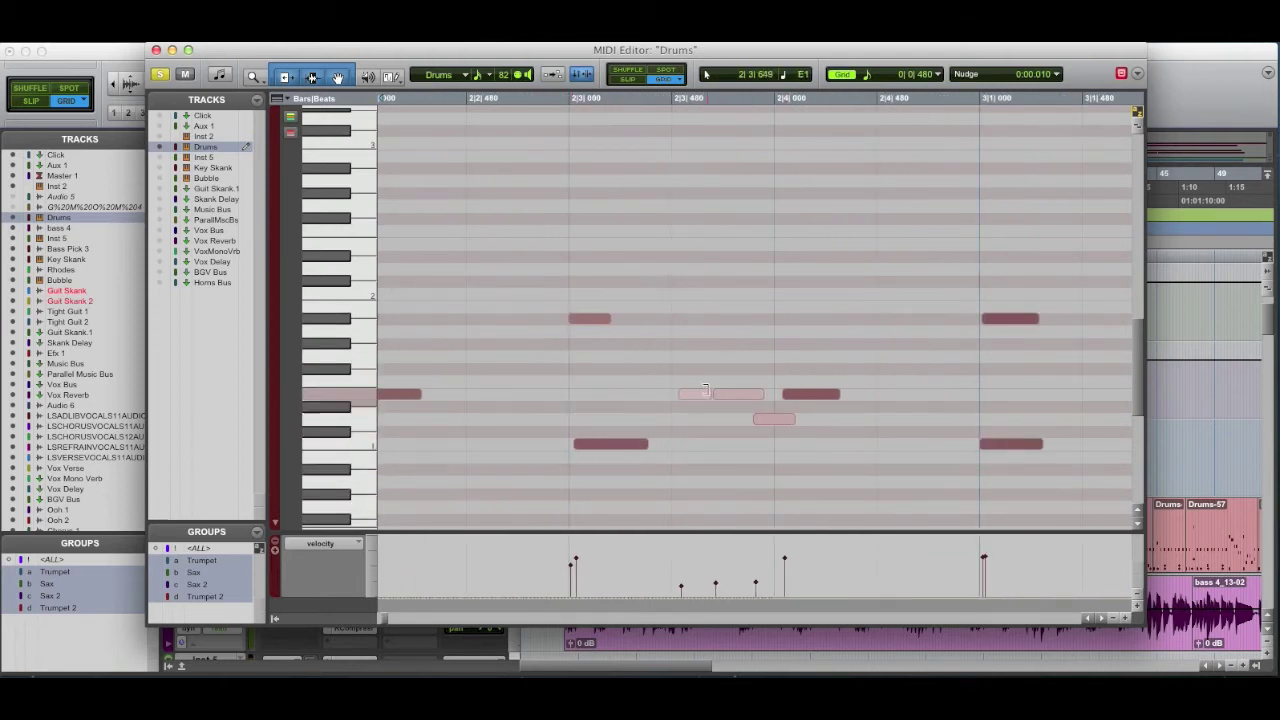
pyautogui.hscroll(3, 710, 440)
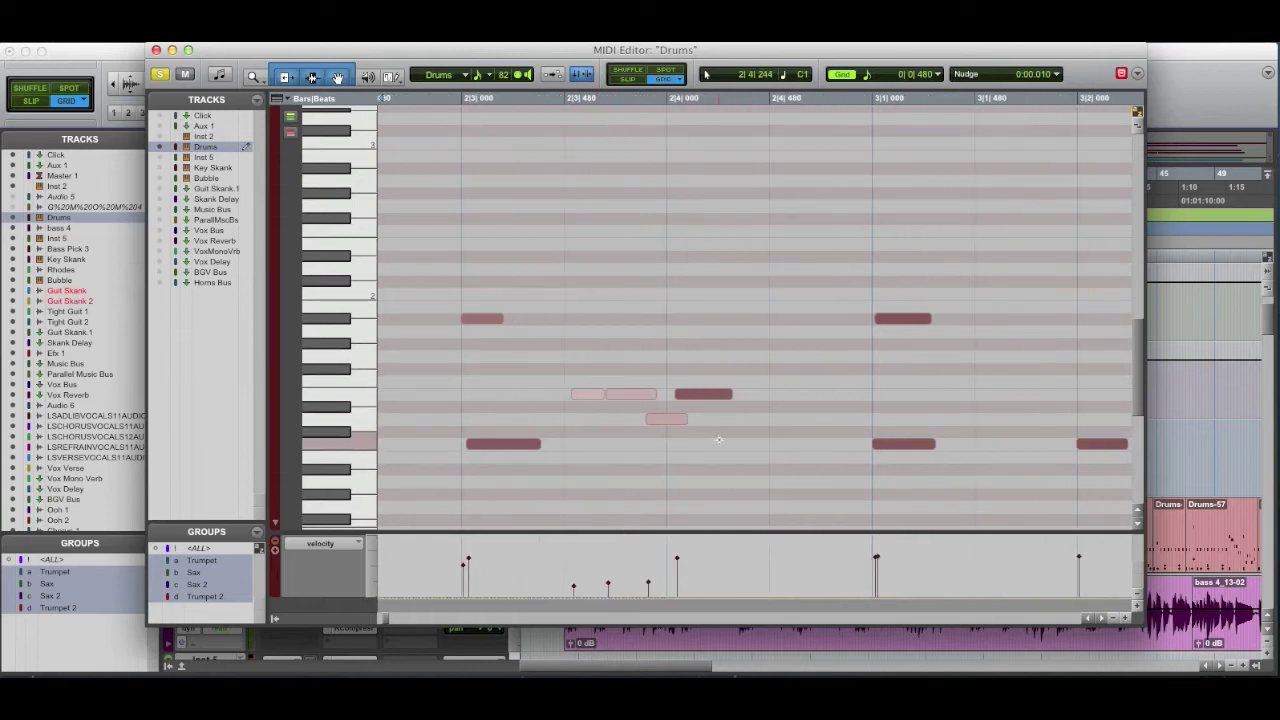
pyautogui.hscroll(20, 719, 440)
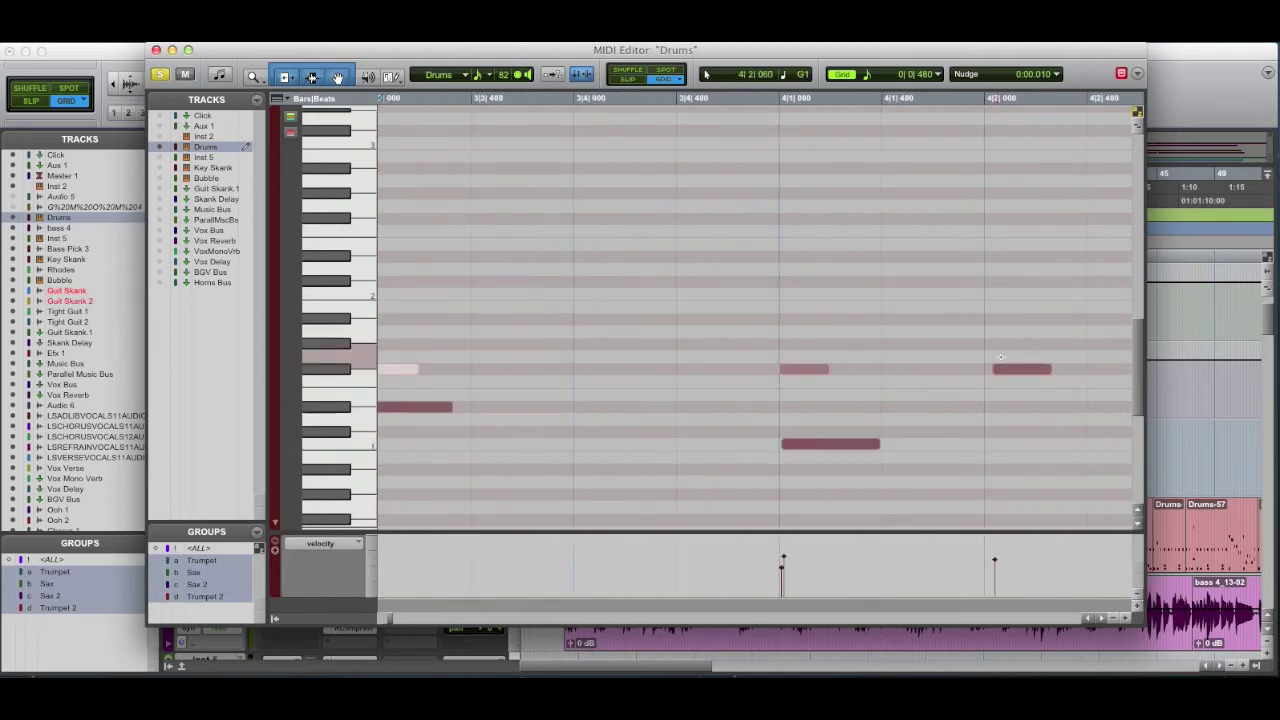
pyautogui.moveTo(1000, 342); pyautogui.dragTo(1040, 379)
pyautogui.click(1031, 411)
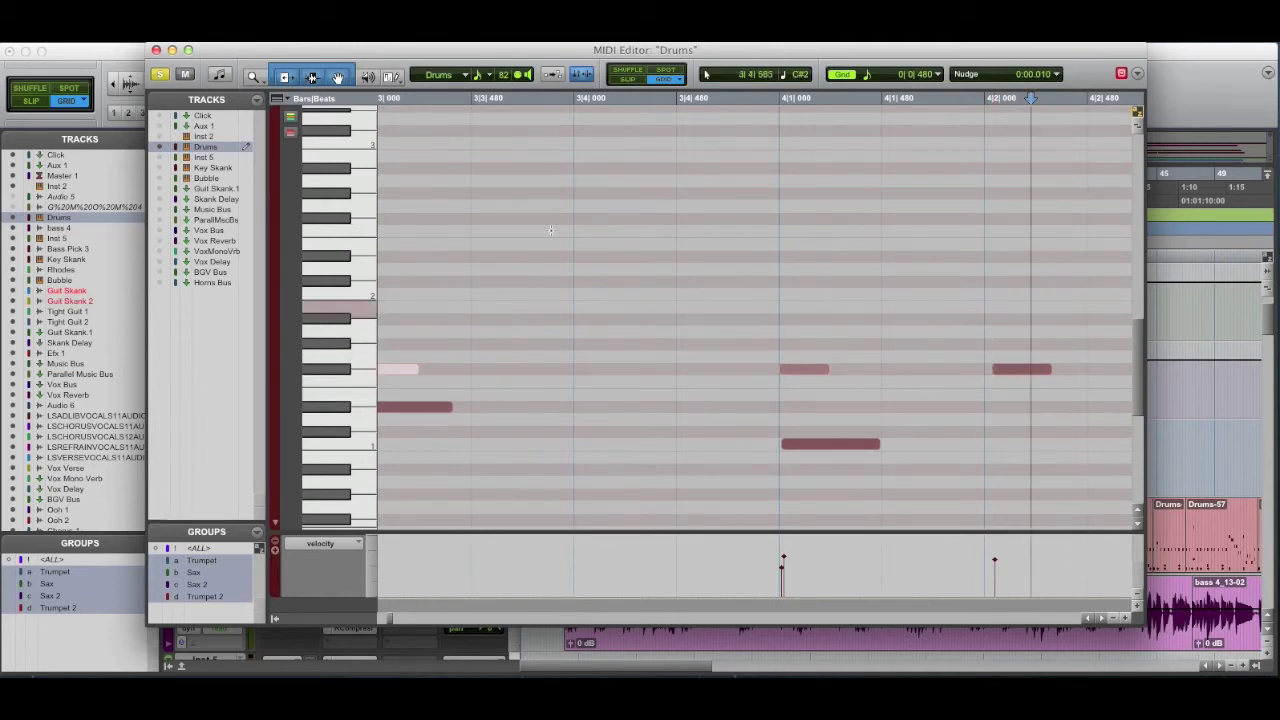
# Step: View the pattern across bars 1 to 8, then pick out the F#1 notes on beats 1, 2 and 3 of bar 4
pyautogui.hscroll(5, 753, 337)
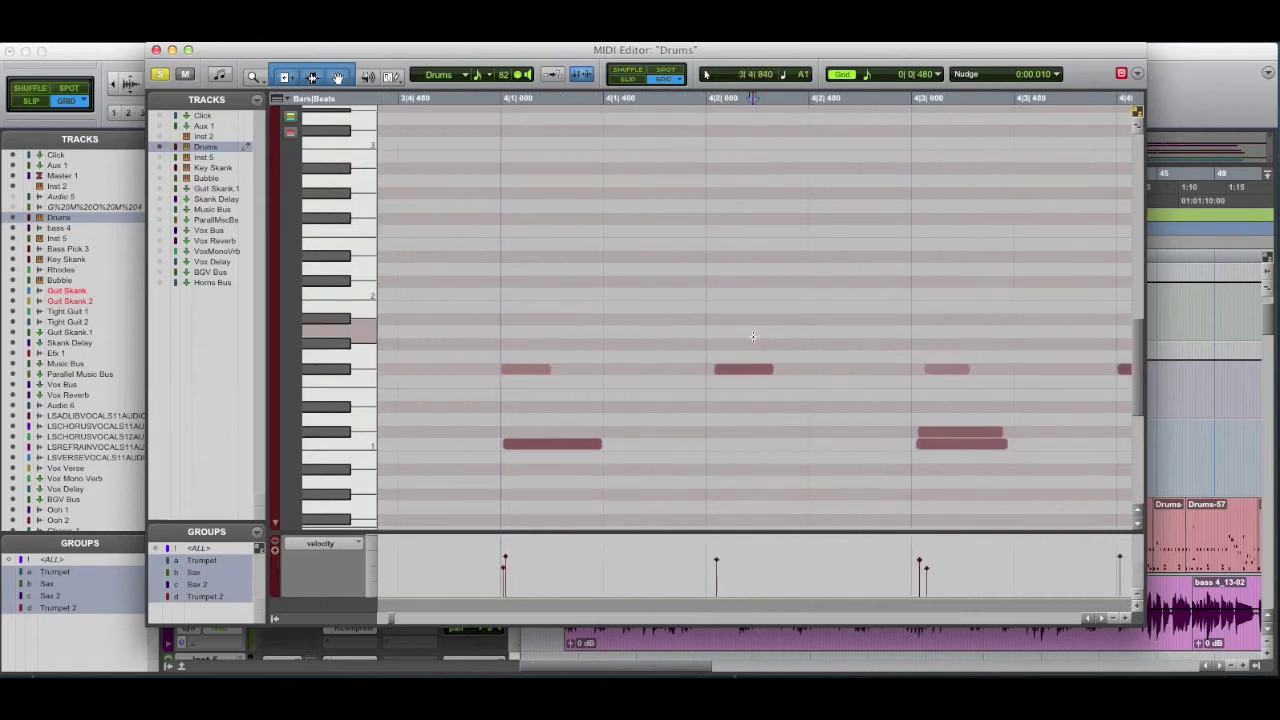
pyautogui.scroll(-8, 753, 337)
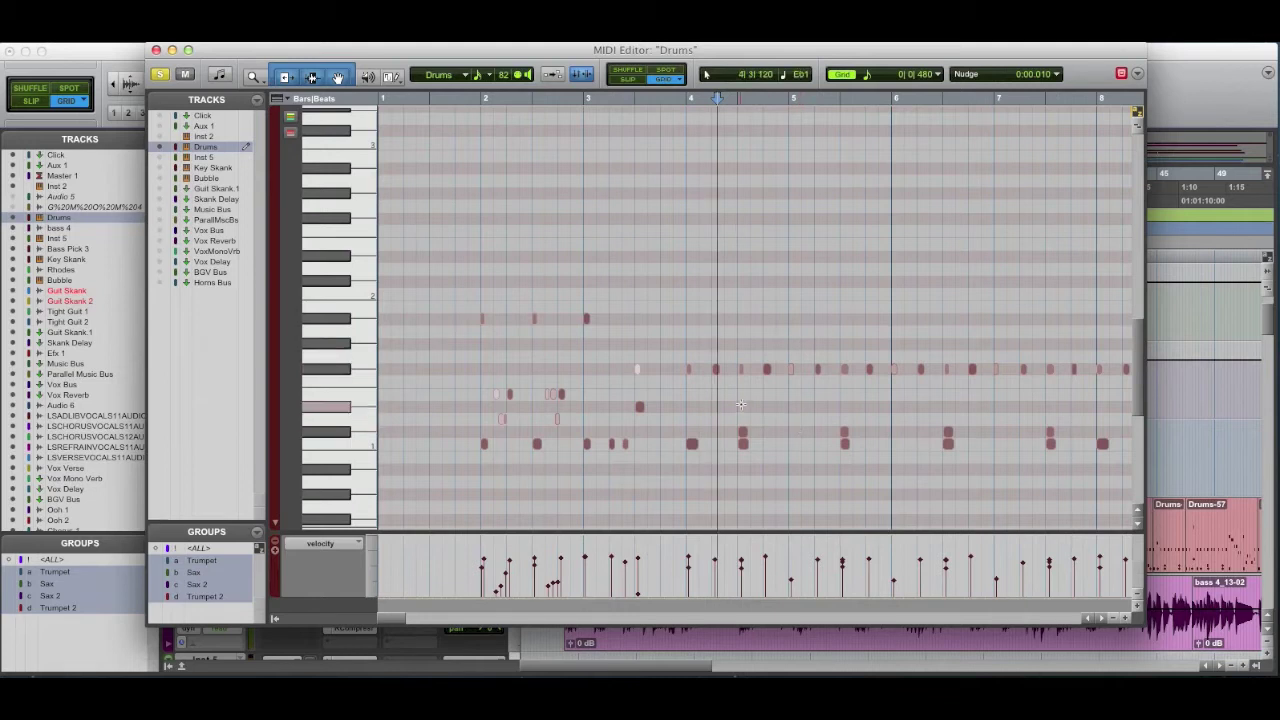
pyautogui.scroll(8, 740, 405)
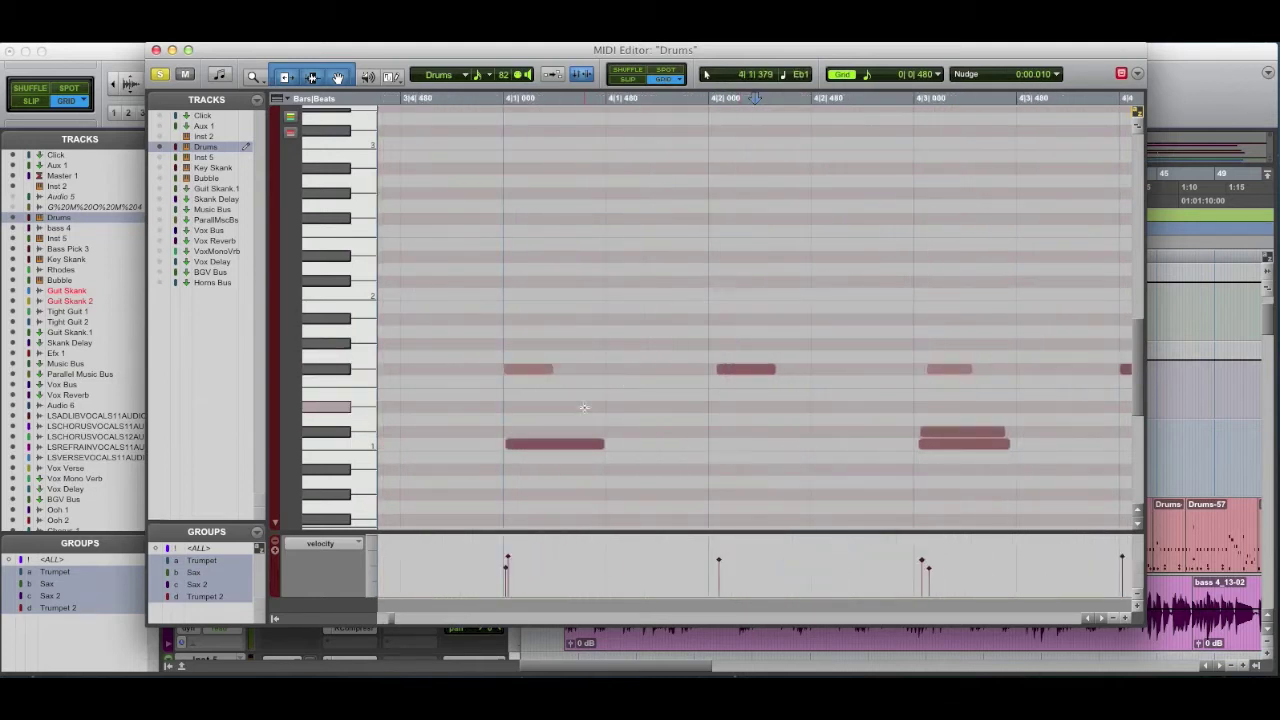
pyautogui.hscroll(-5, 584, 408)
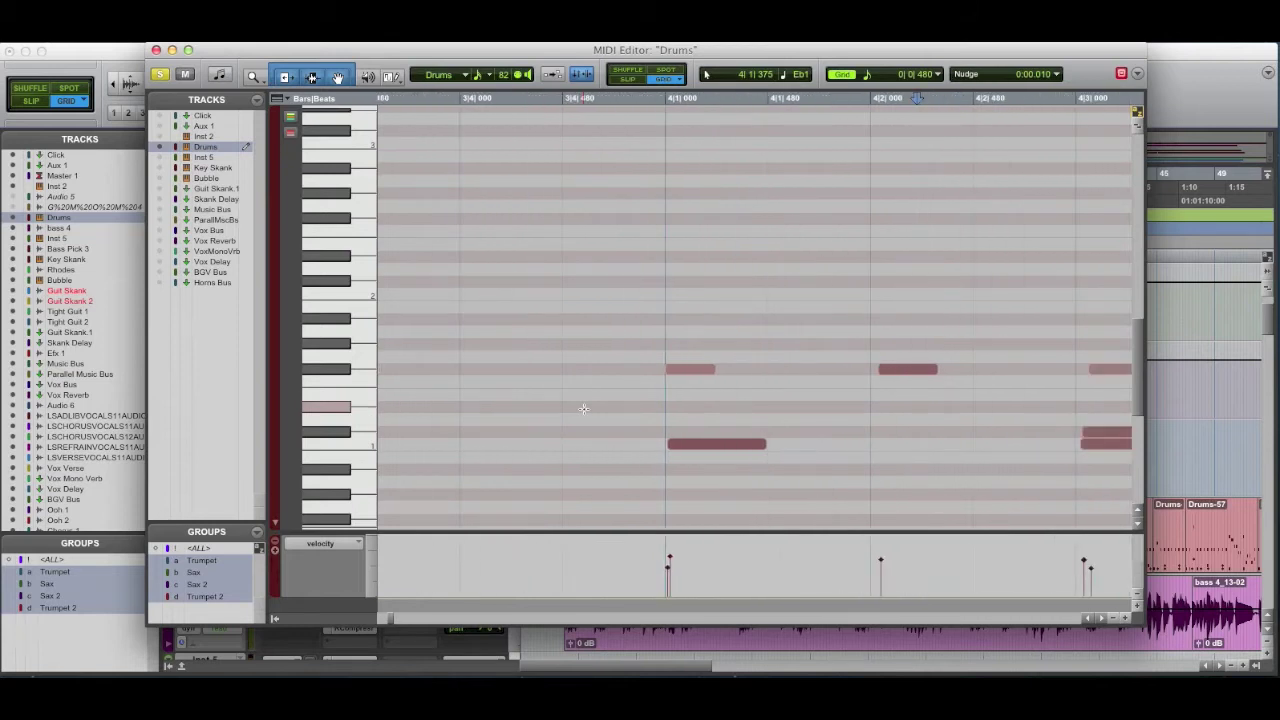
pyautogui.hscroll(4, 584, 408)
pyautogui.moveTo(570, 320); pyautogui.dragTo(586, 392)
pyautogui.moveTo(808, 320); pyautogui.dragTo(820, 397)
pyautogui.moveTo(968, 322); pyautogui.dragTo(978, 392)
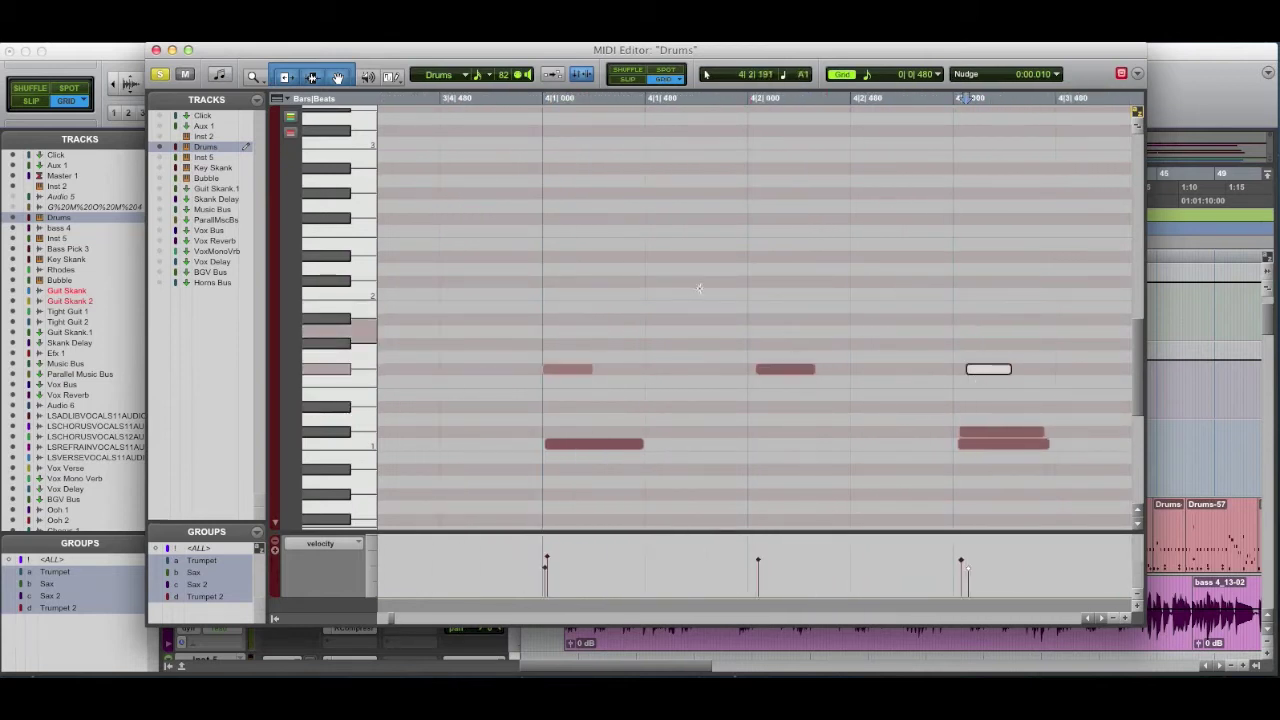
# Step: Select in turn bar 4's F#1 notes on beats 1 and 2, the C1 and C#1 pair on beat 3, and the C1 note on beat 1
pyautogui.moveTo(545, 258); pyautogui.dragTo(584, 394)
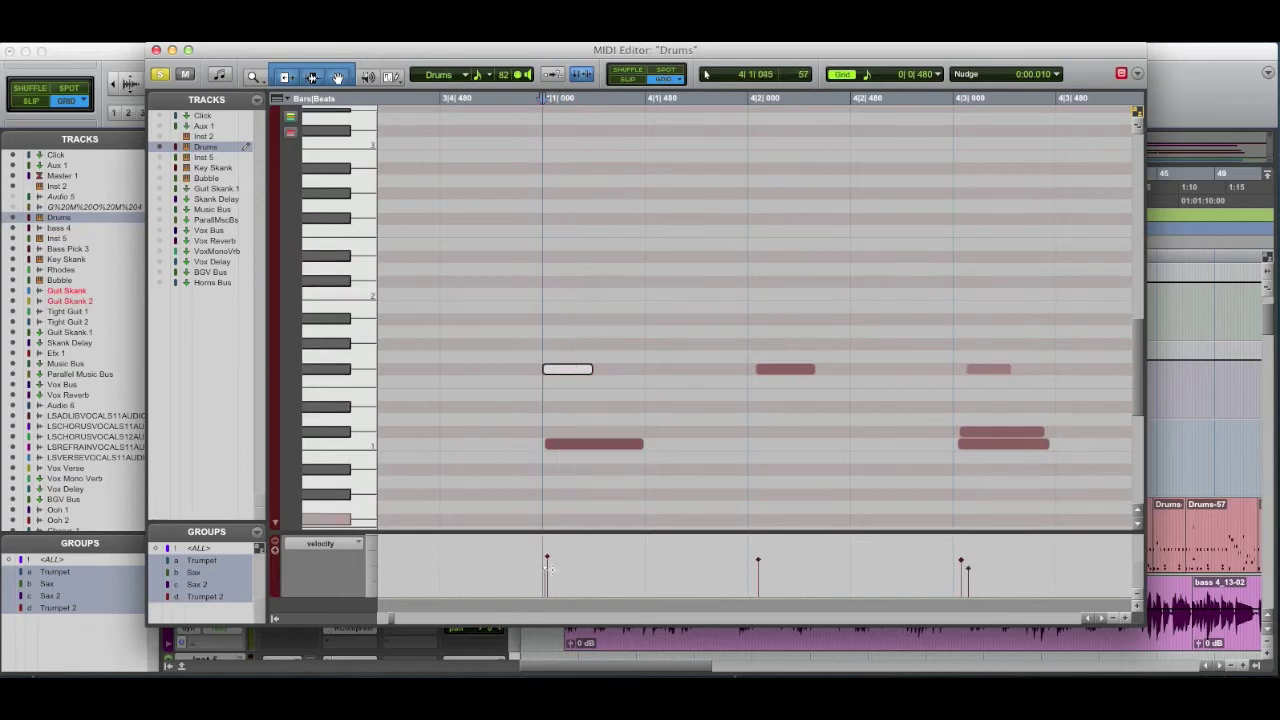
pyautogui.moveTo(765, 325); pyautogui.dragTo(793, 380)
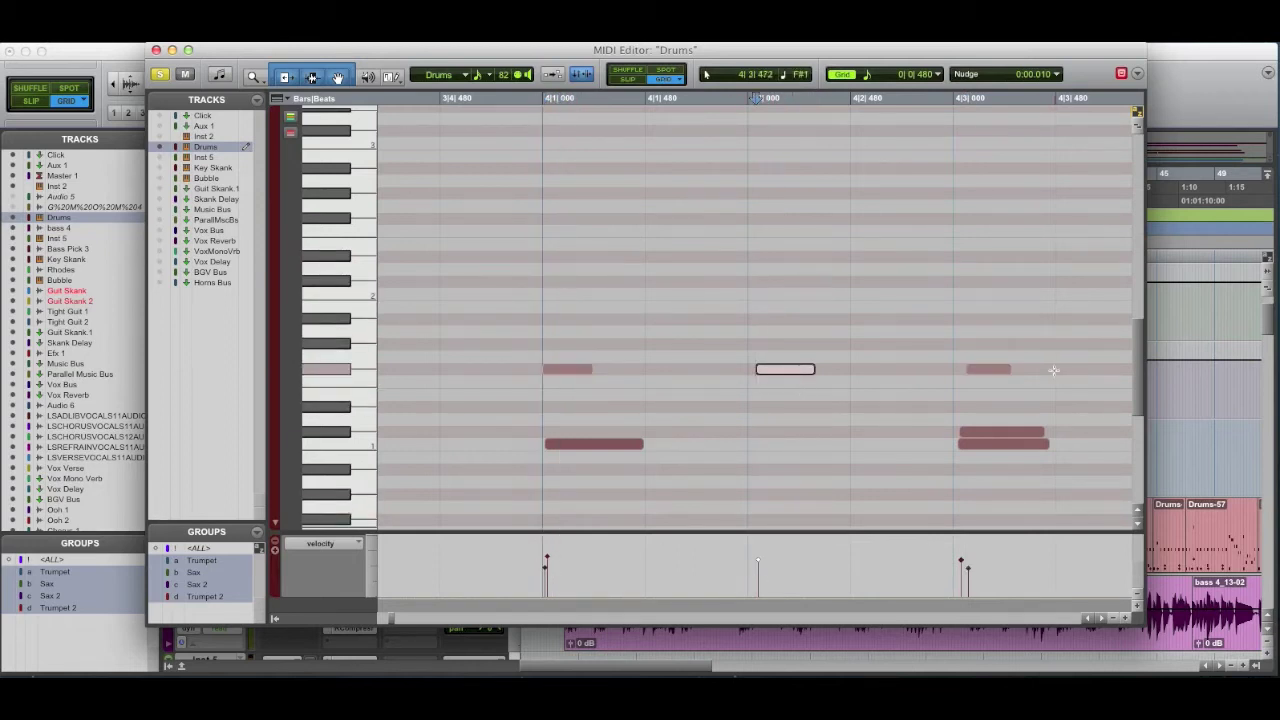
pyautogui.moveTo(999, 416); pyautogui.dragTo(998, 467)
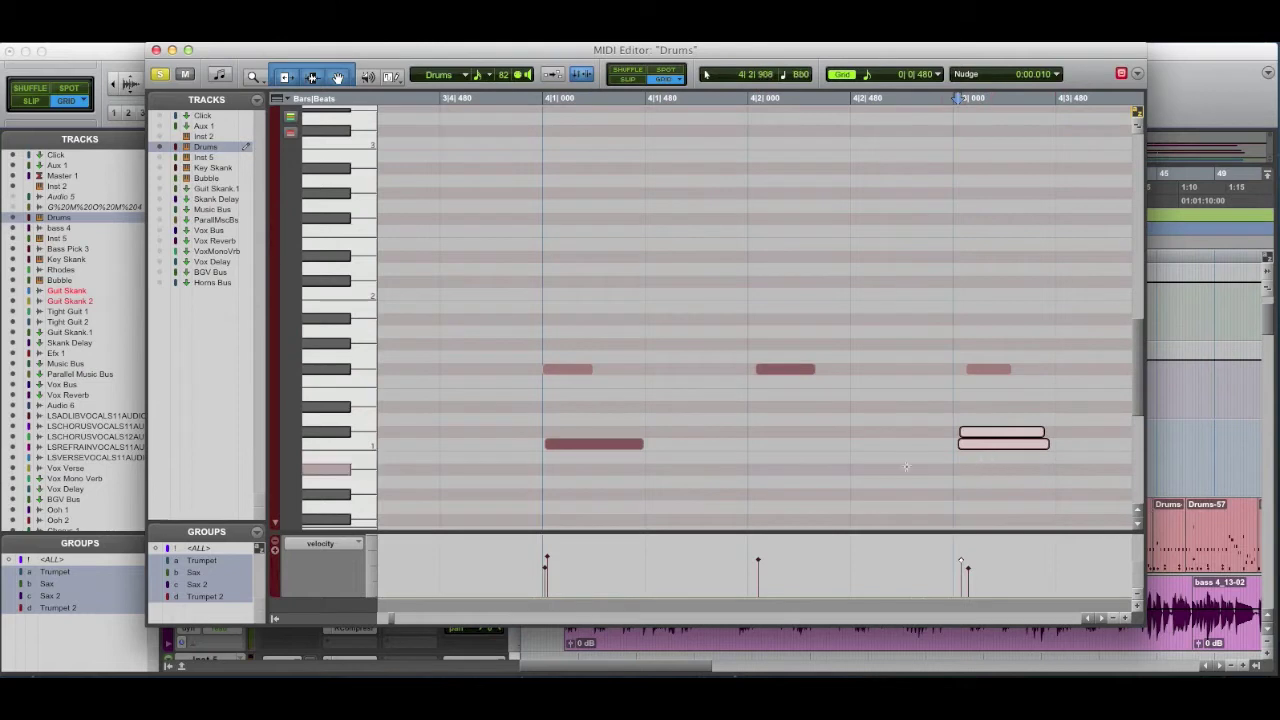
pyautogui.moveTo(646, 490); pyautogui.dragTo(610, 446)
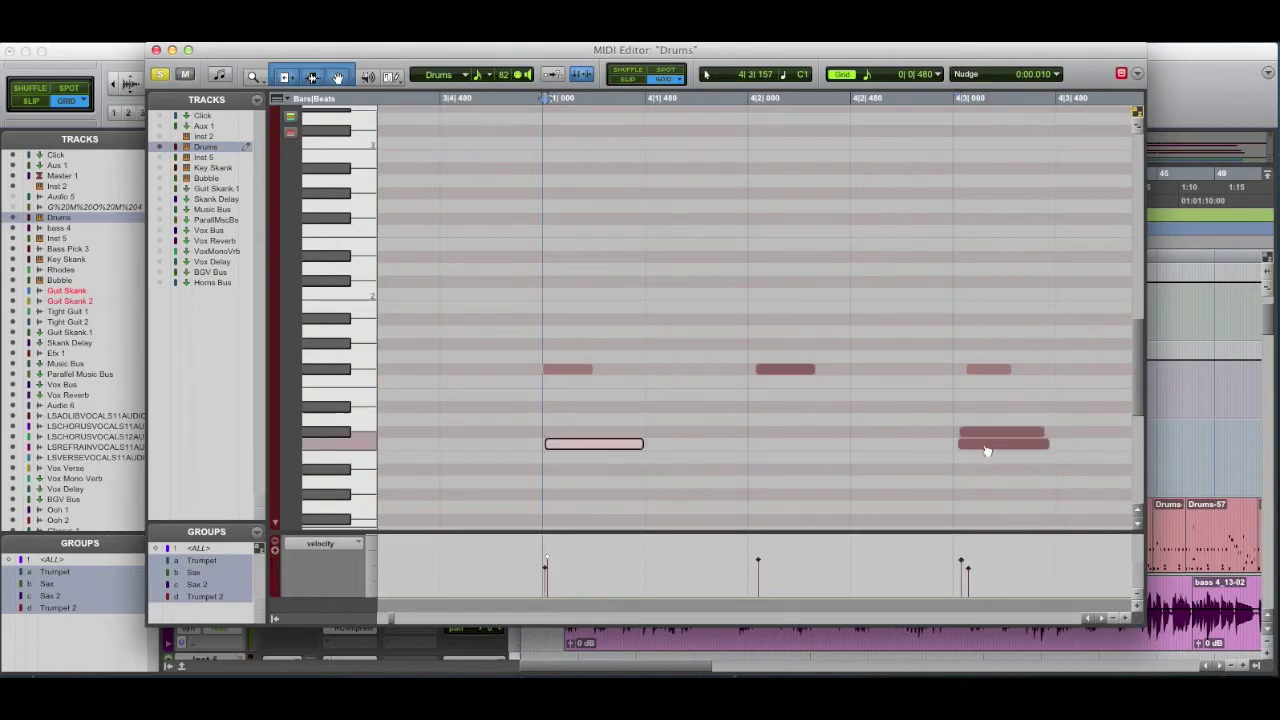
# Step: Zoom out to the whole drum part, look through bars 57 to 113, and place the edit cursor between bars 65 and 69
pyautogui.press('super+bracketleft')
pyautogui.press('super+bracketleft')
pyautogui.press('super+bracketleft')
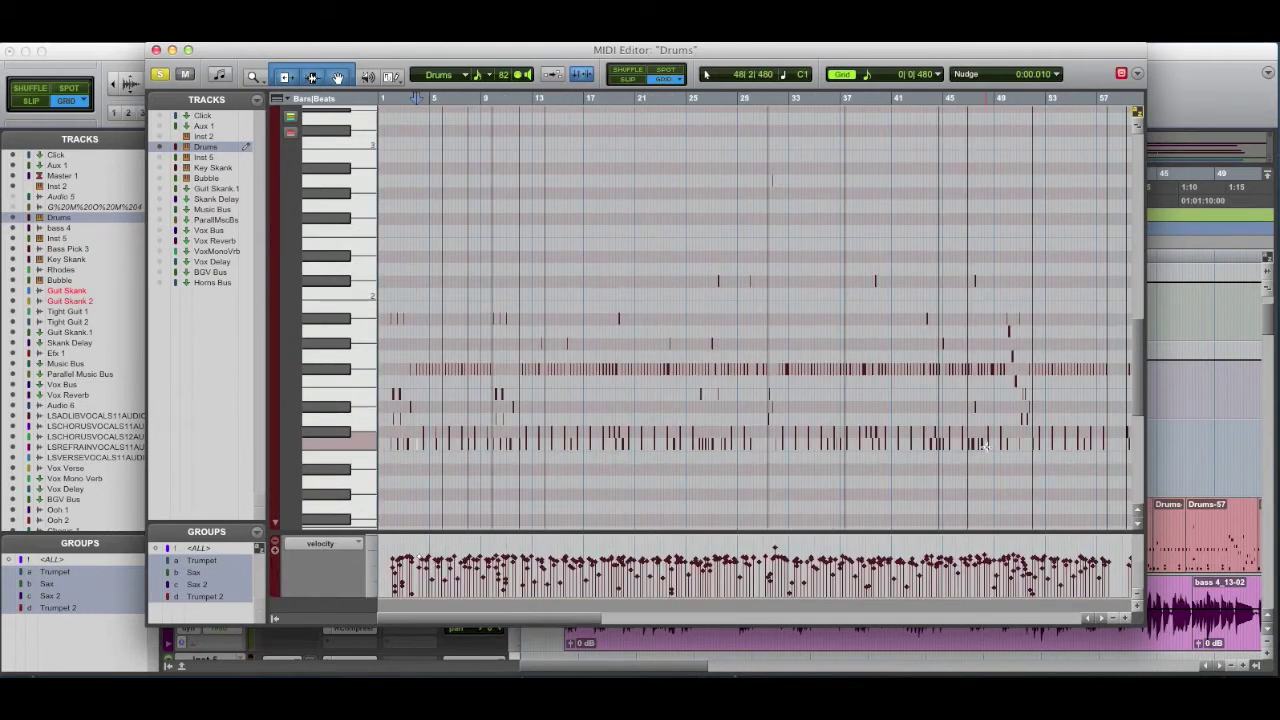
pyautogui.click(761, 303)
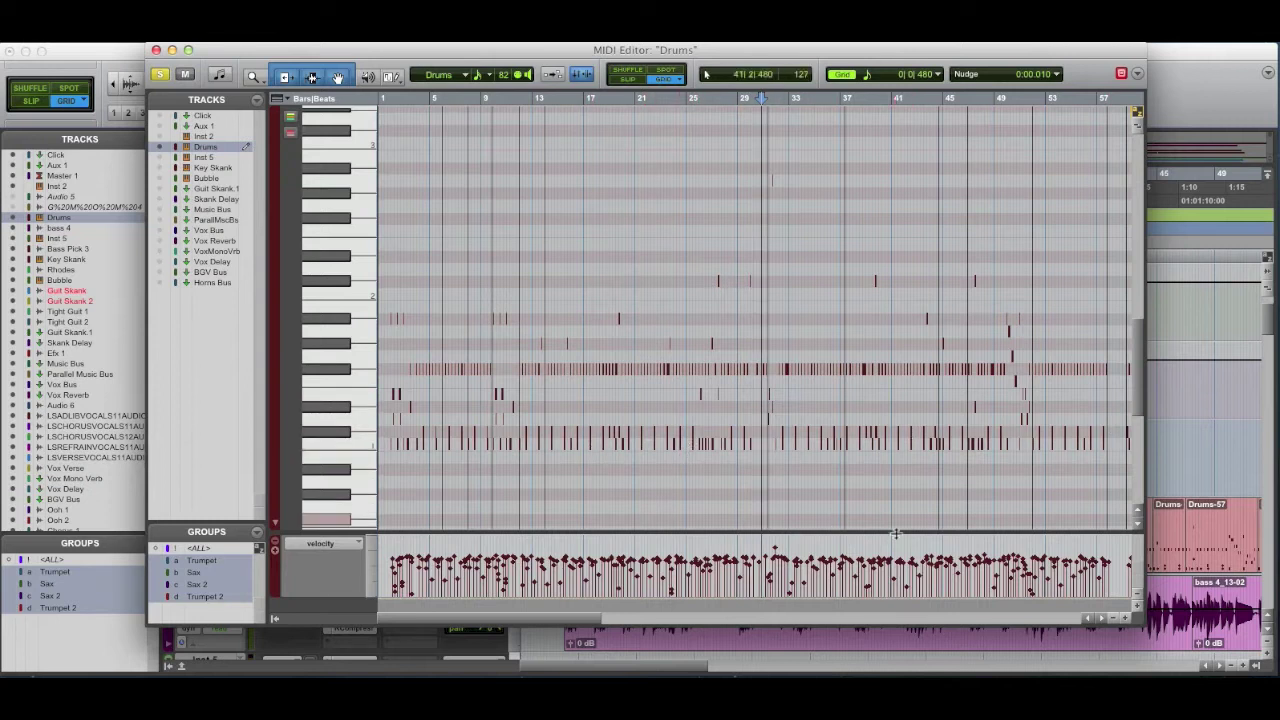
pyautogui.moveTo(551, 620); pyautogui.dragTo(763, 622)
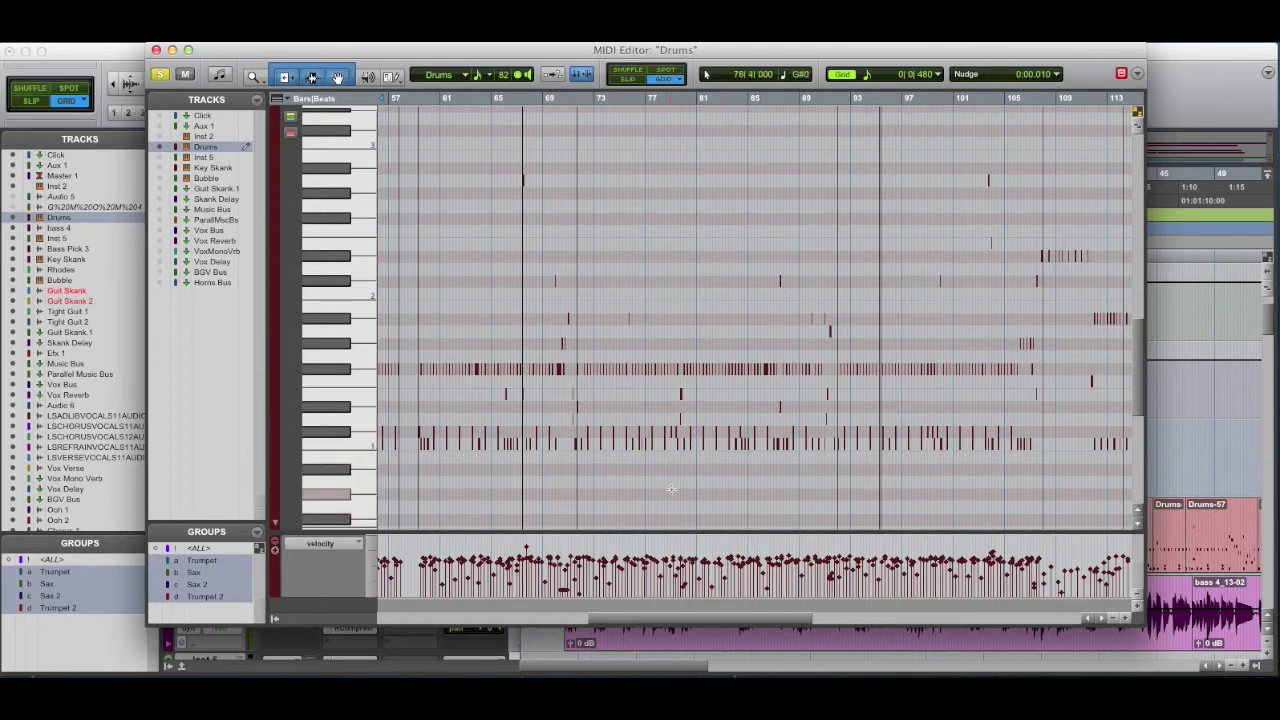
pyautogui.click(531, 403)
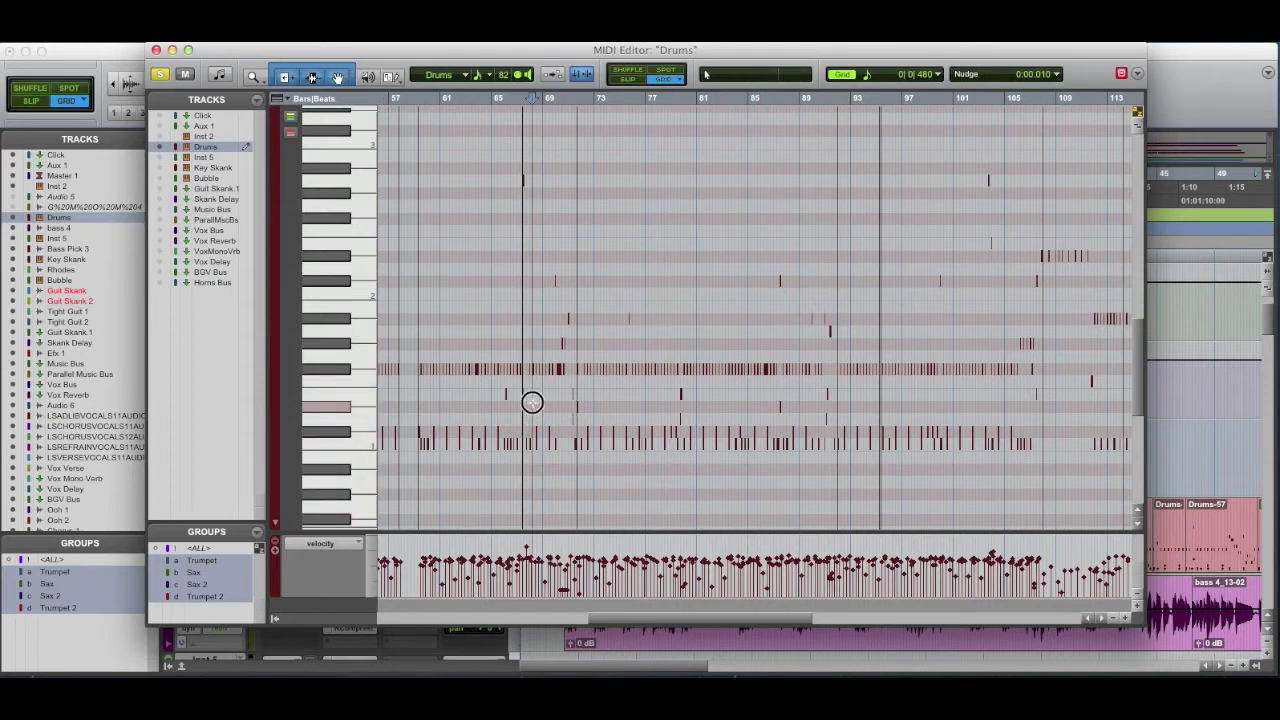
# Step: Zoom in on the start of bar 68 and select the F#1 and C1 notes on its first beat
pyautogui.press('t')
pyautogui.press('t')
pyautogui.press('t')
pyautogui.press('t')
pyautogui.press('t')
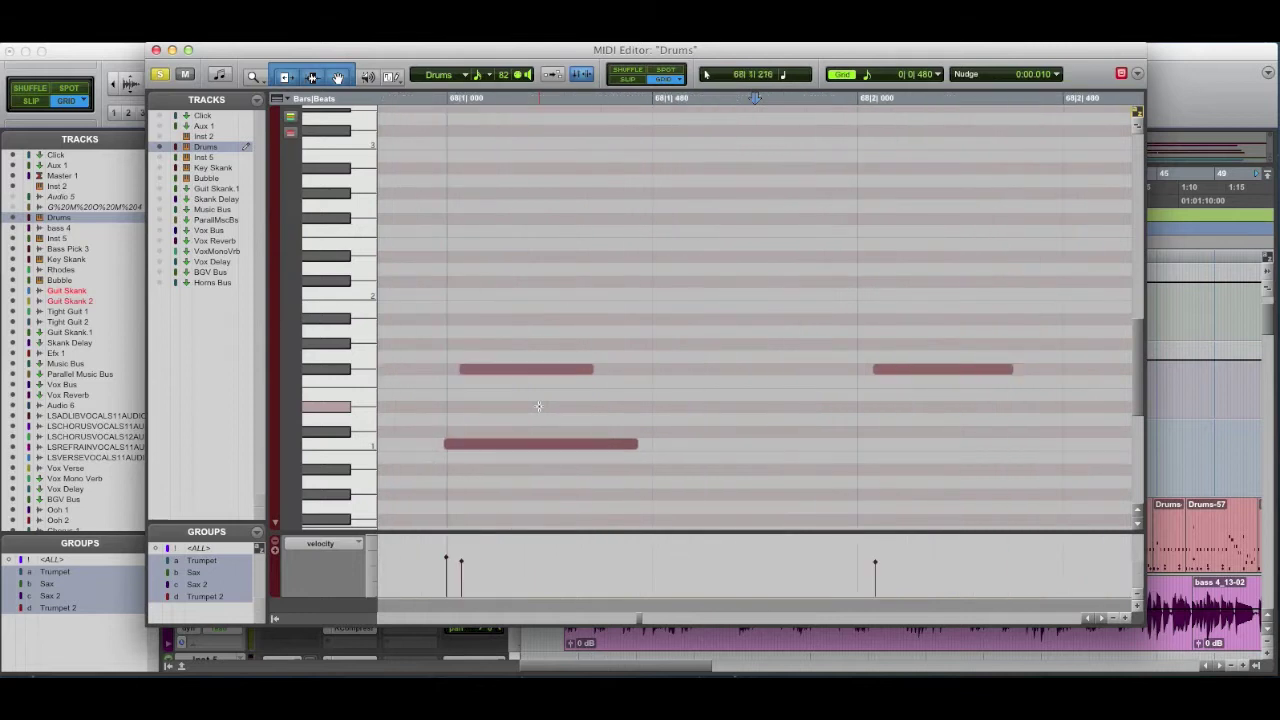
pyautogui.press('r')
pyautogui.press('r')
pyautogui.press('r')
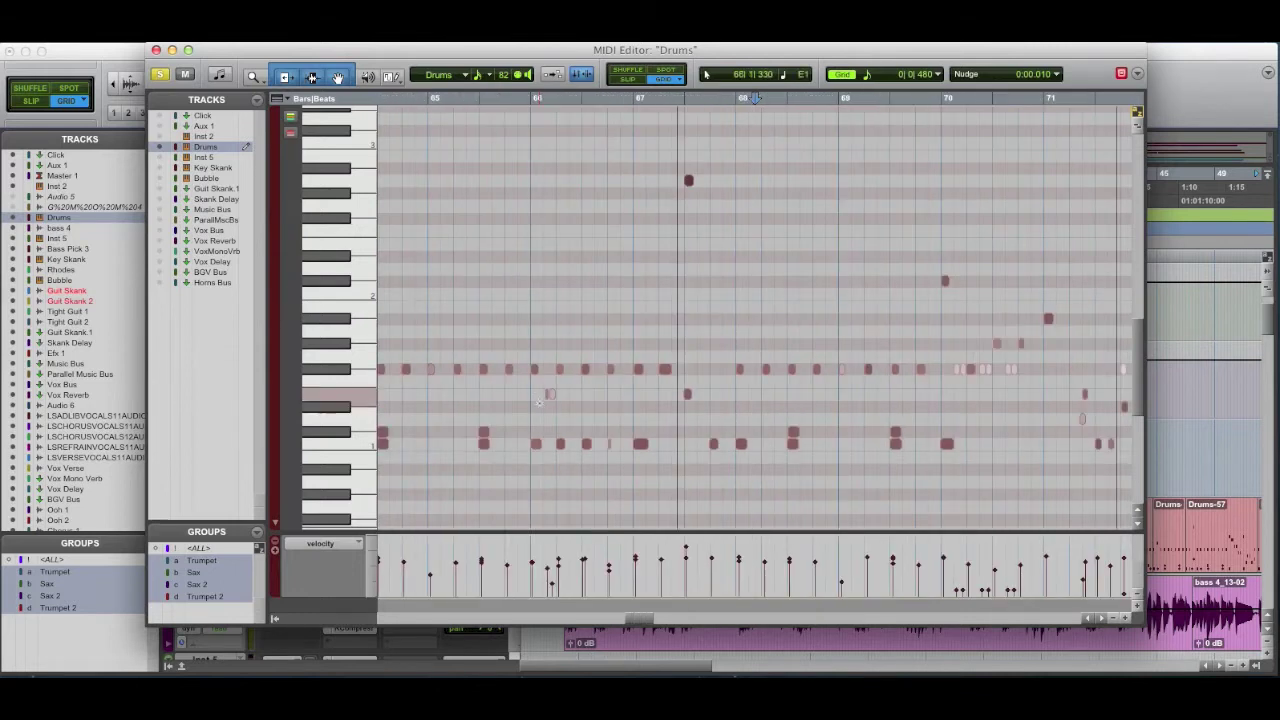
pyautogui.click(734, 406)
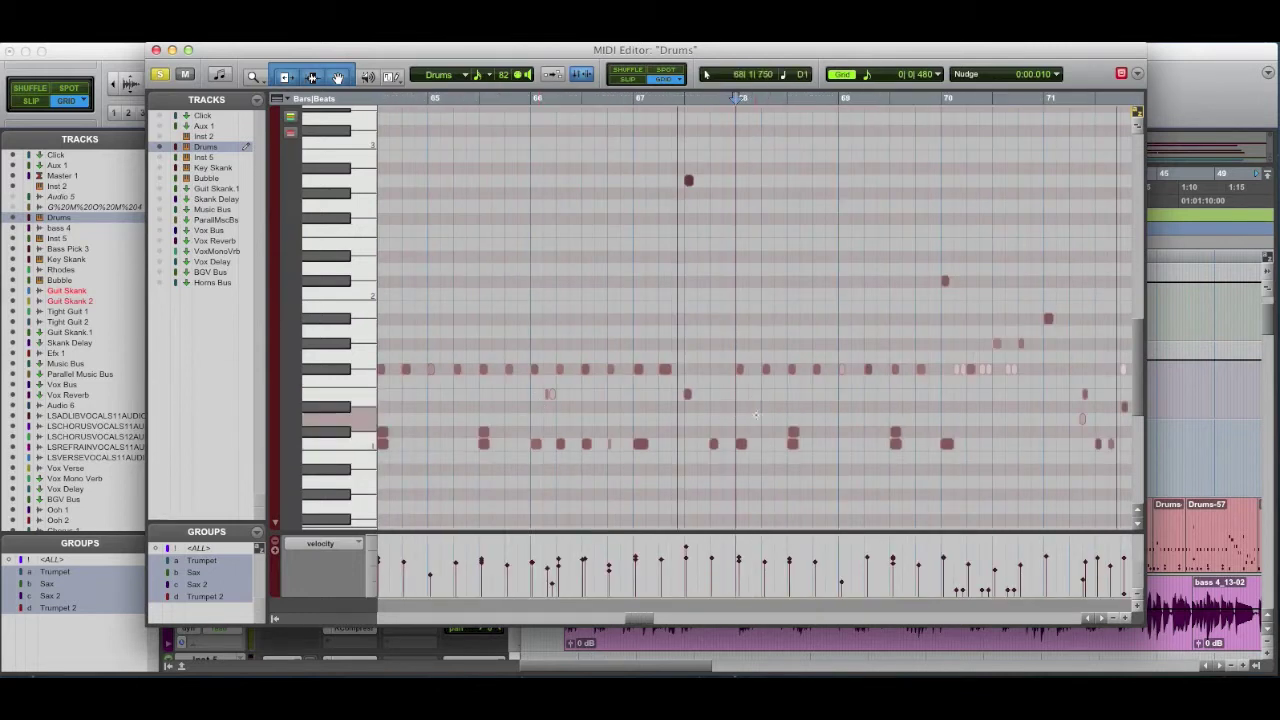
pyautogui.press('t')
pyautogui.press('t')
pyautogui.press('t')
pyautogui.moveTo(741, 314); pyautogui.dragTo(827, 473)
# Step: Select the F#1, C#1 and C1 notes on beat 3 of bar 69, nudge them later, and nudge them back into place
pyautogui.hscroll(10, 910, 485)
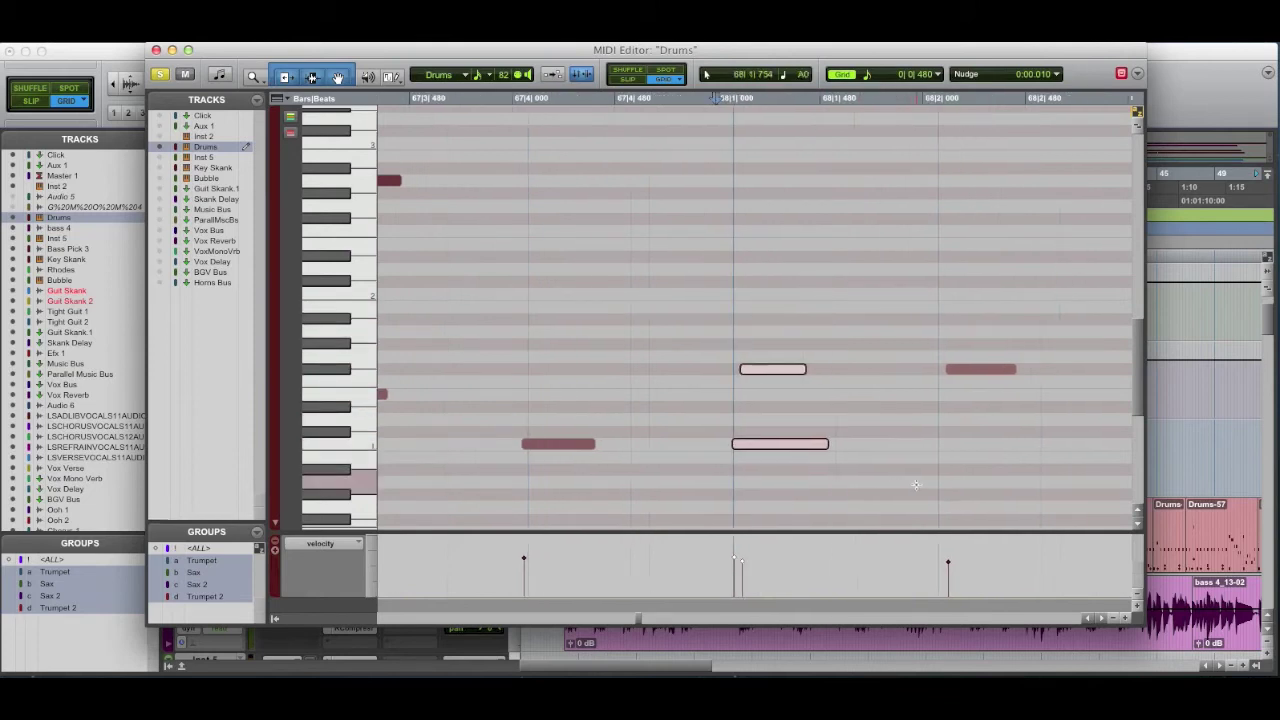
pyautogui.hscroll(10, 915, 485)
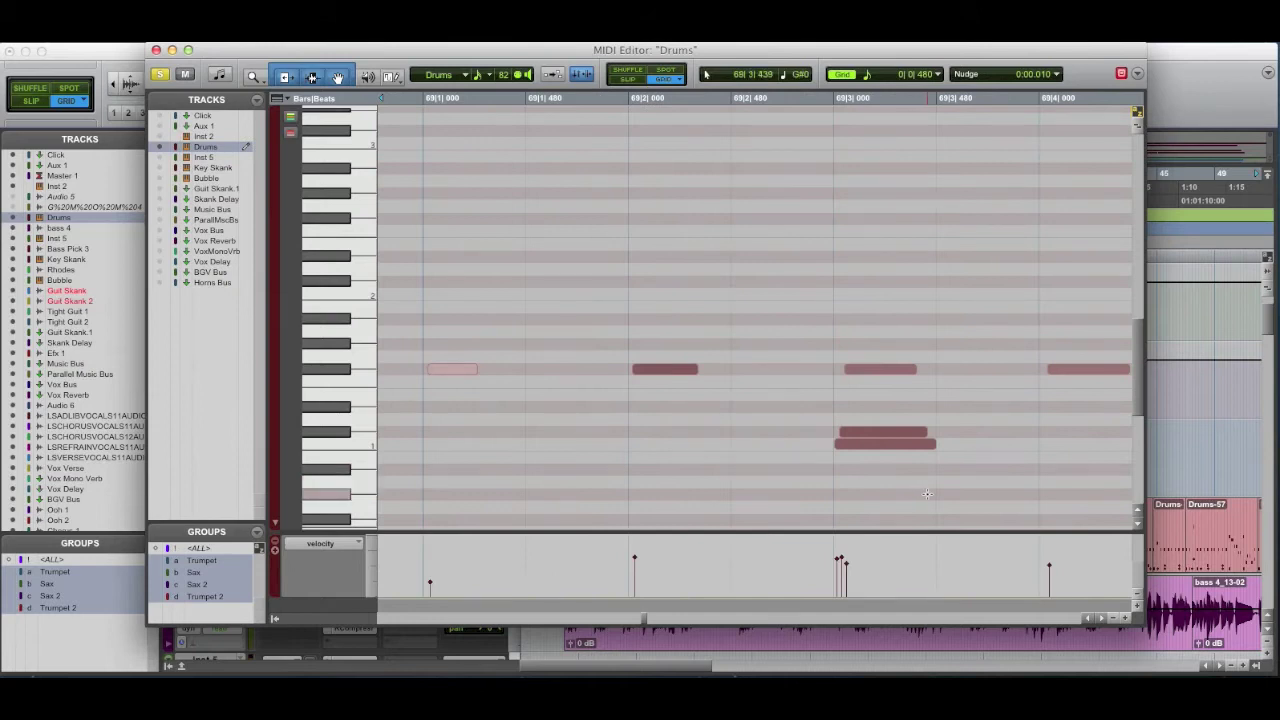
pyautogui.moveTo(927, 493); pyautogui.dragTo(838, 440)
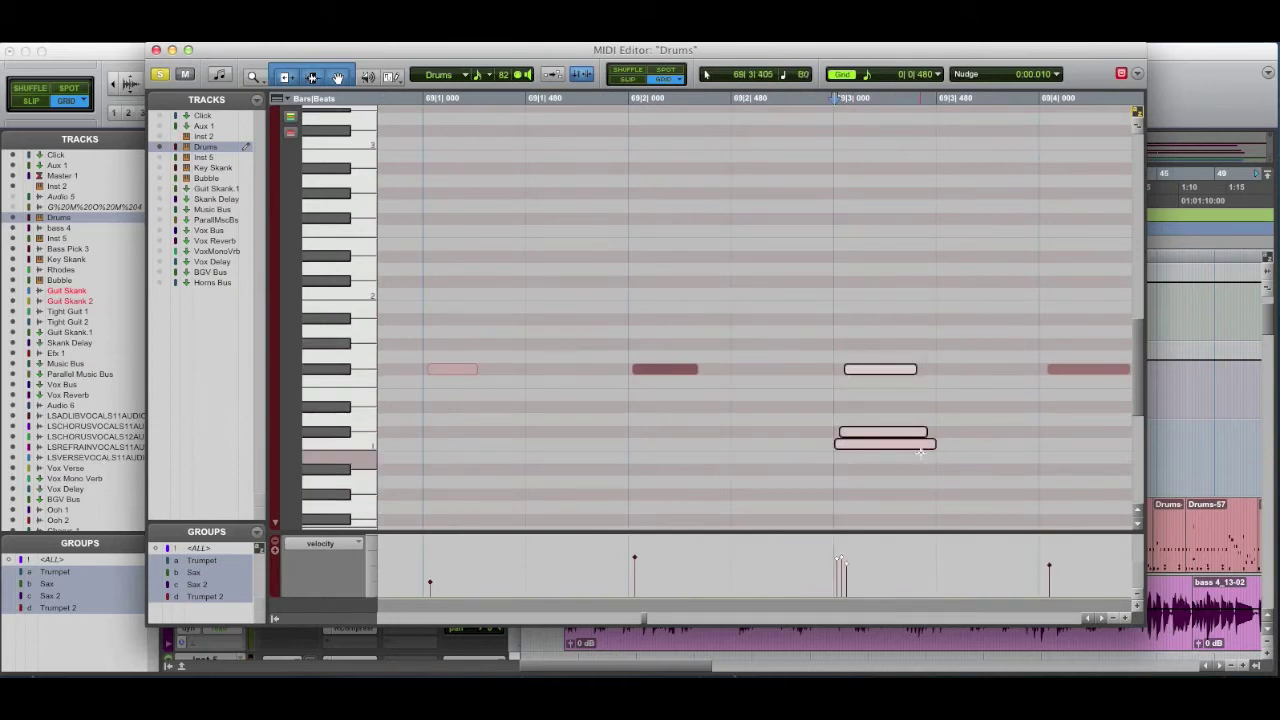
pyautogui.press('KP_Add')
pyautogui.press('KP_Add')
pyautogui.press('KP_Add')
pyautogui.press('KP_Add')
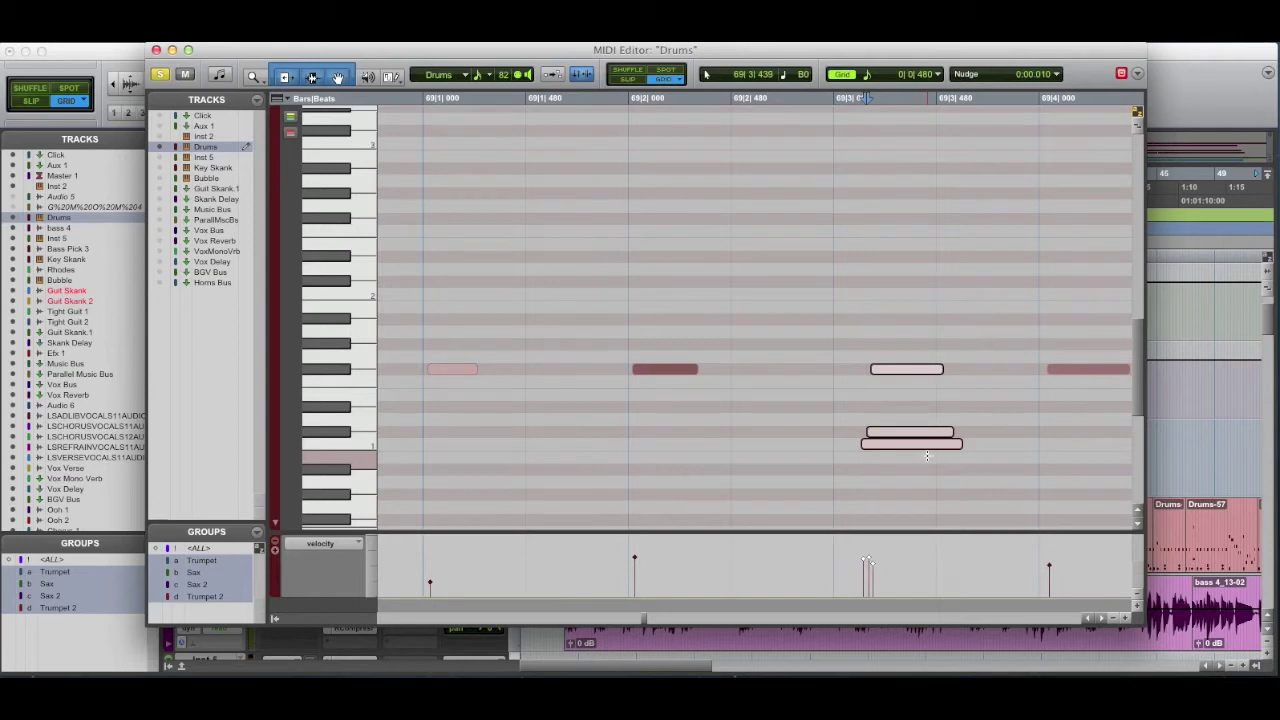
pyautogui.press('KP_Subtract')
pyautogui.press('KP_Subtract')
pyautogui.press('KP_Subtract')
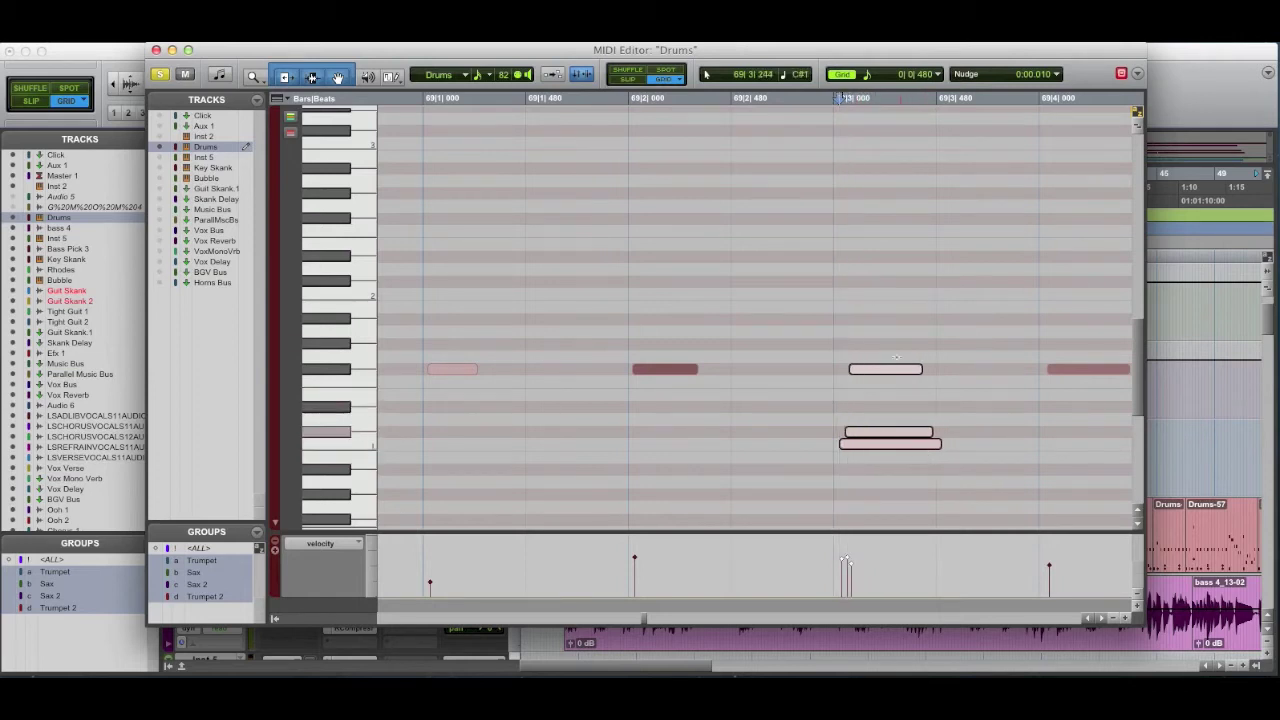
pyautogui.press('KP_Subtract')
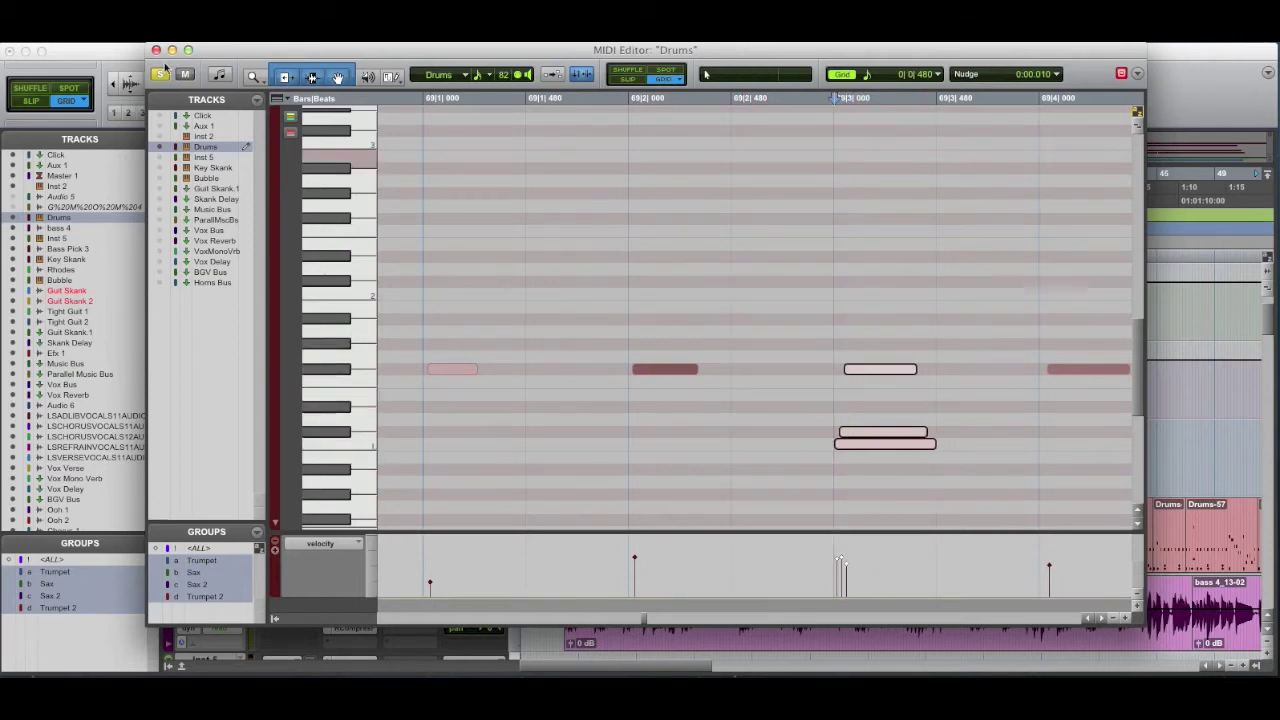
pyautogui.hscroll(4, 758, 446)
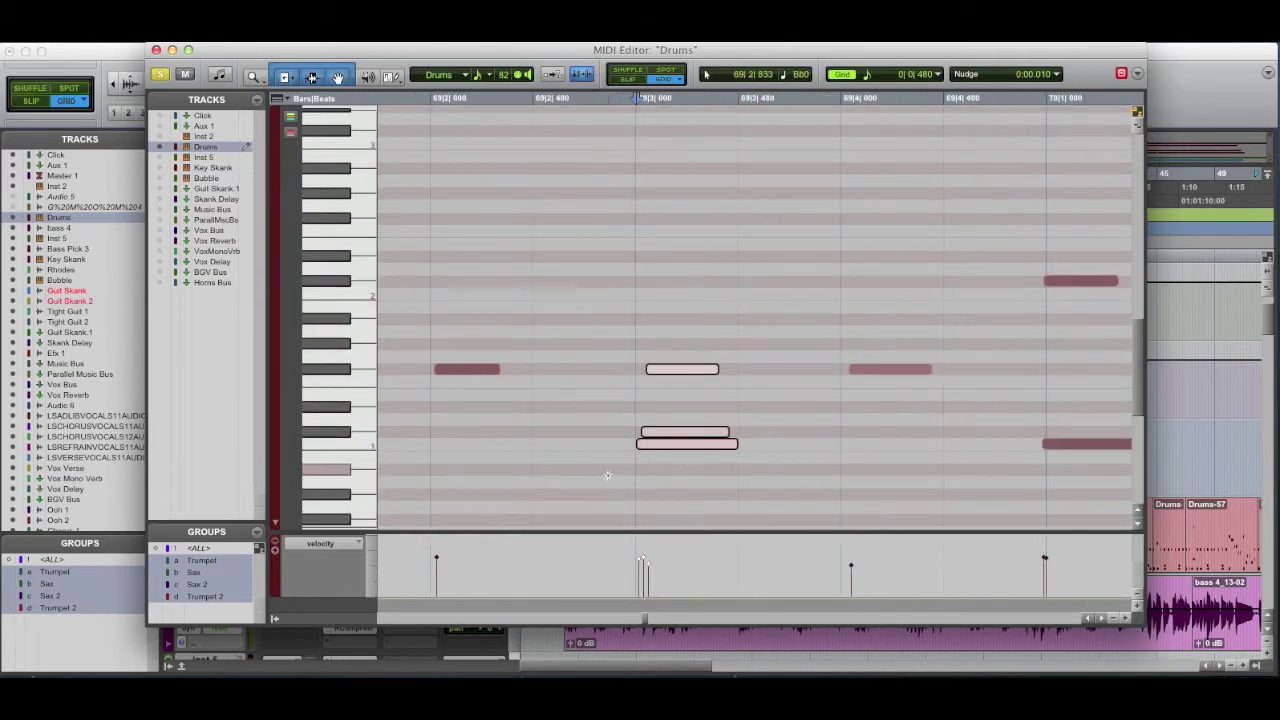
pyautogui.moveTo(623, 323); pyautogui.dragTo(762, 520)
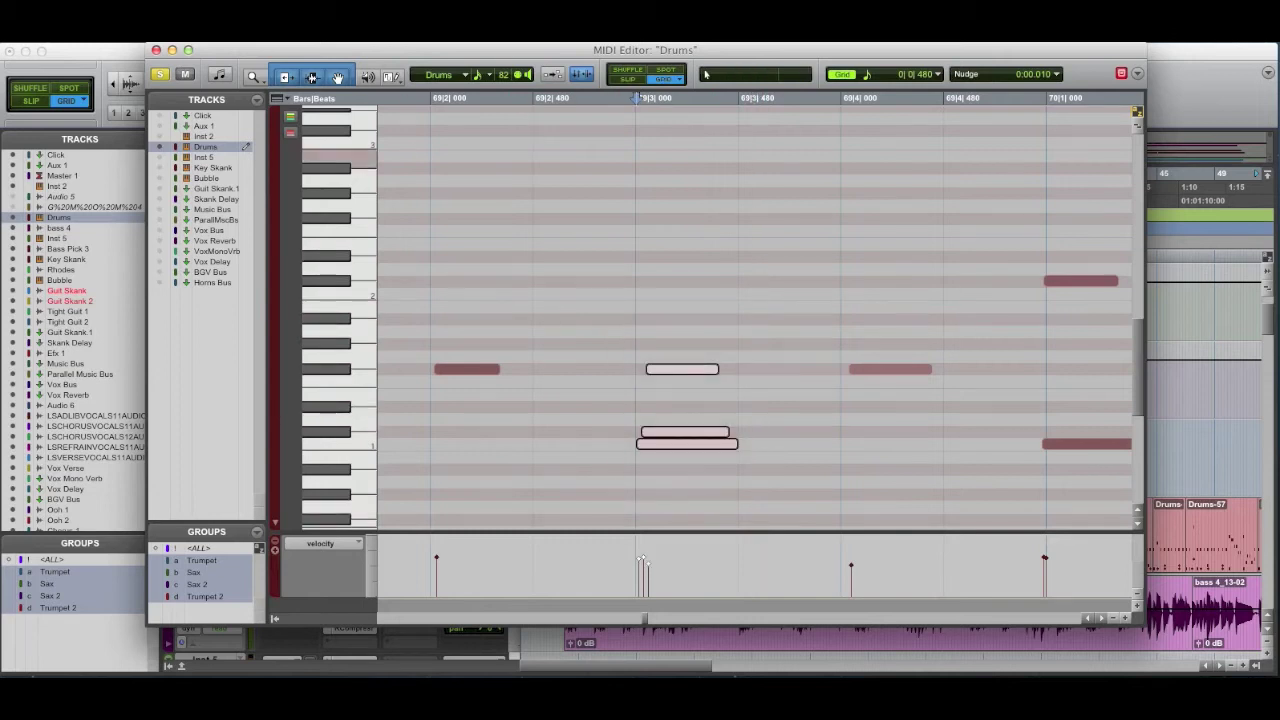
# Step: Close the drum MIDI editor and switch the solo from the Drums track to the bass 4 track
pyautogui.click(155, 50)
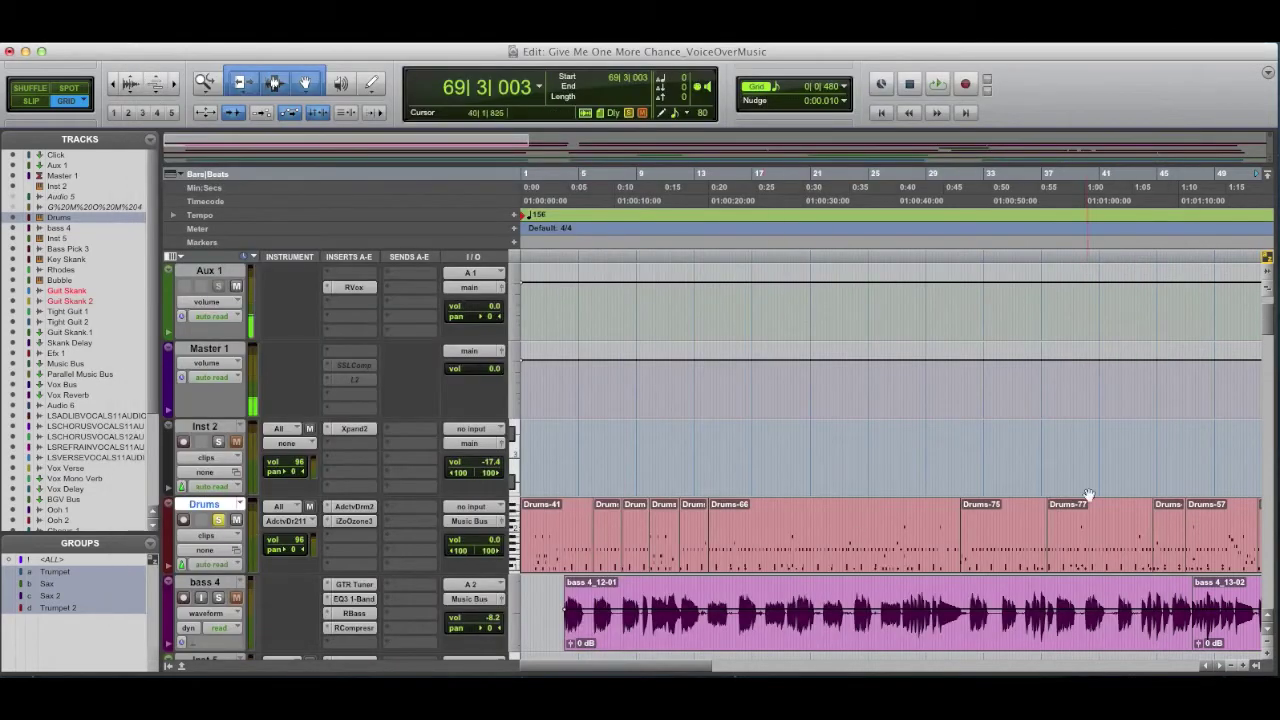
pyautogui.click(218, 521)
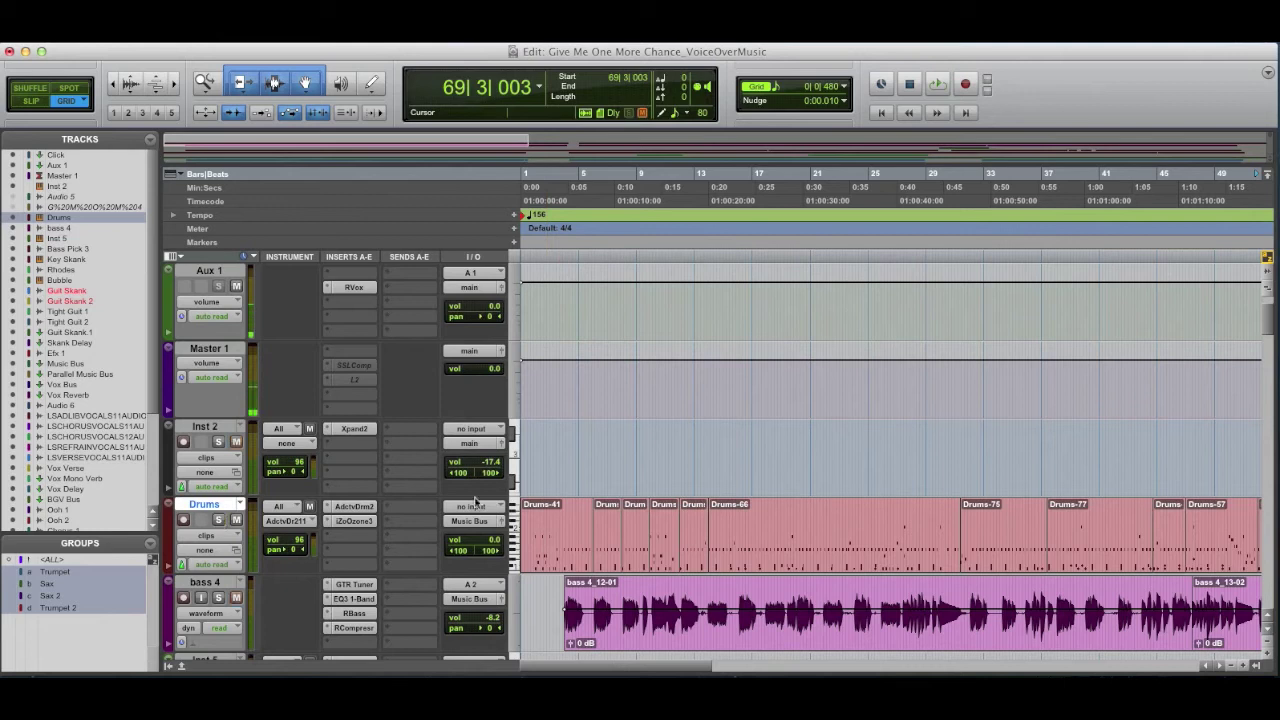
pyautogui.click(218, 598)
pyautogui.scroll(-3, 557, 568)
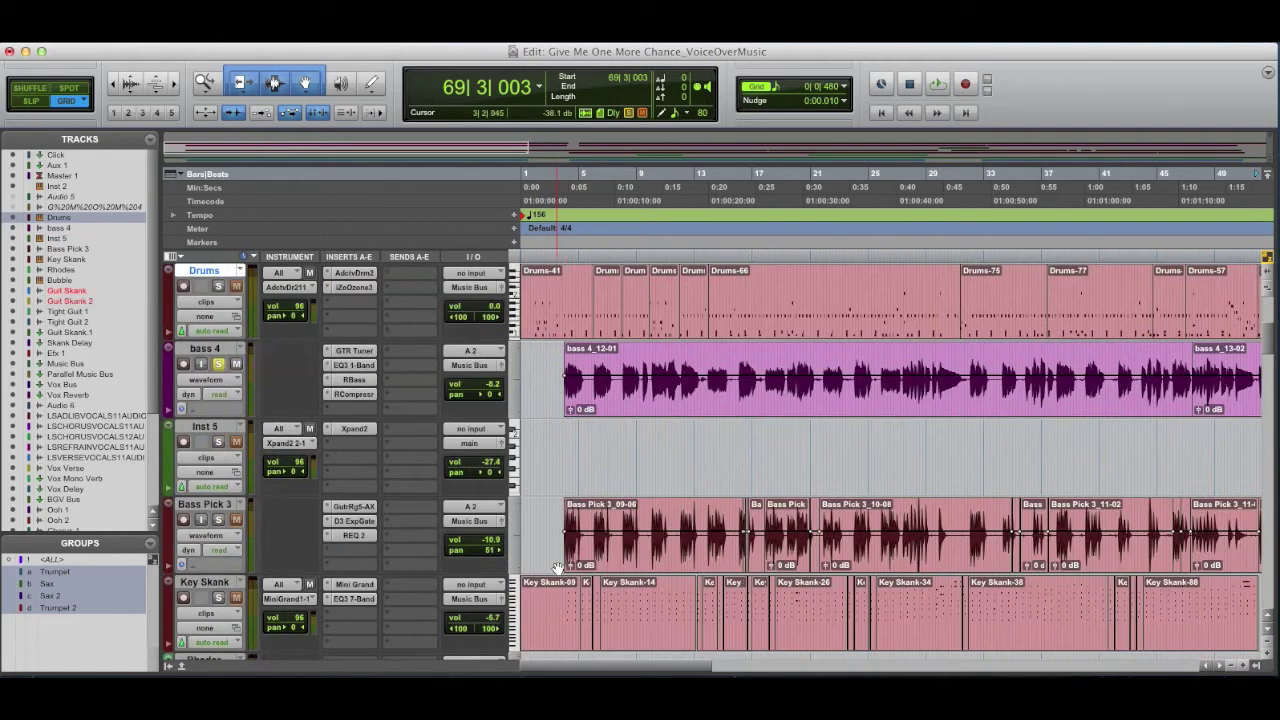
# Step: Point out where the bass enters at bar 4 by marking short ranges between bars 3 and 5 on the Inst 5 track
pyautogui.click(565, 440)
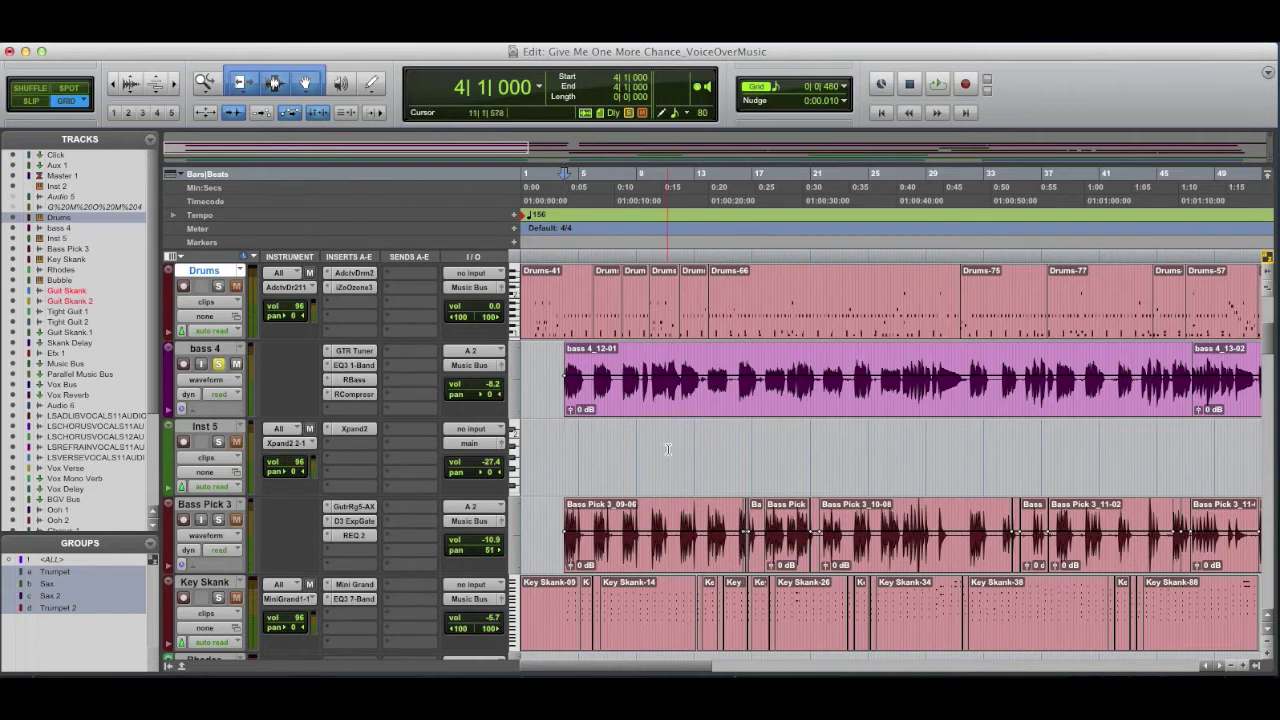
pyautogui.moveTo(557, 440); pyautogui.dragTo(578, 439)
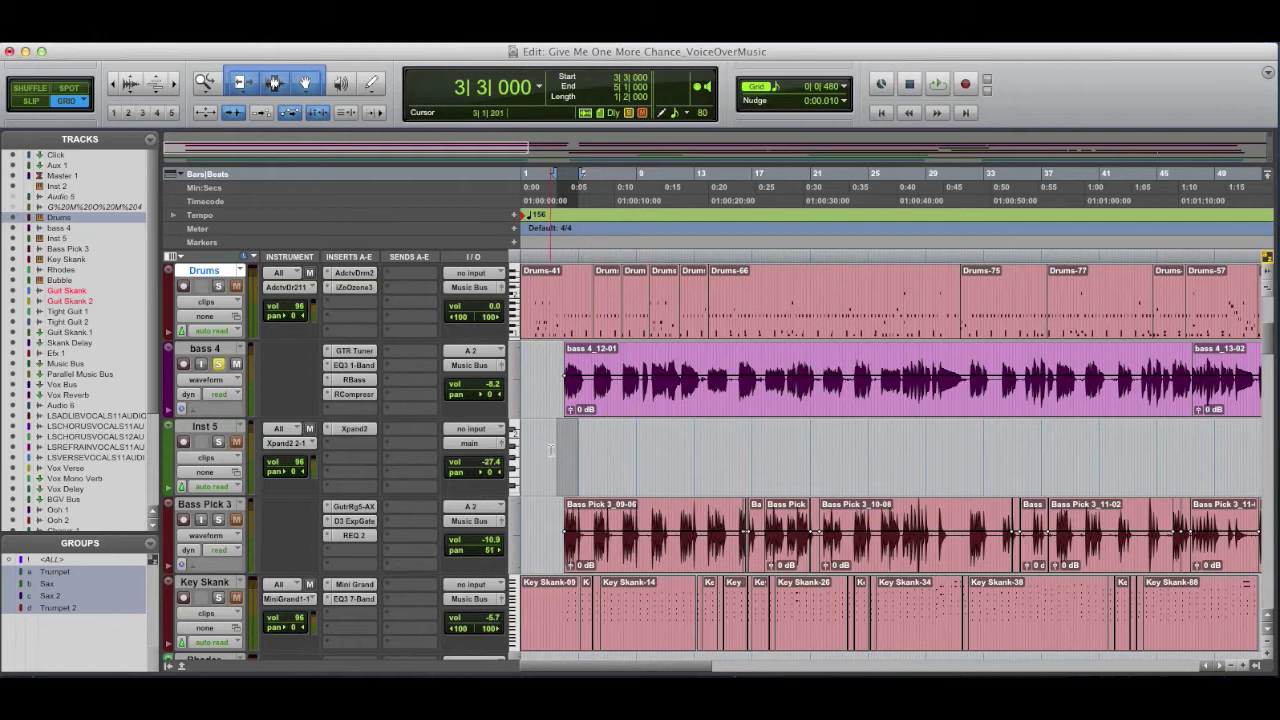
pyautogui.scroll(-5, 550, 450)
pyautogui.scroll(5, 570, 450)
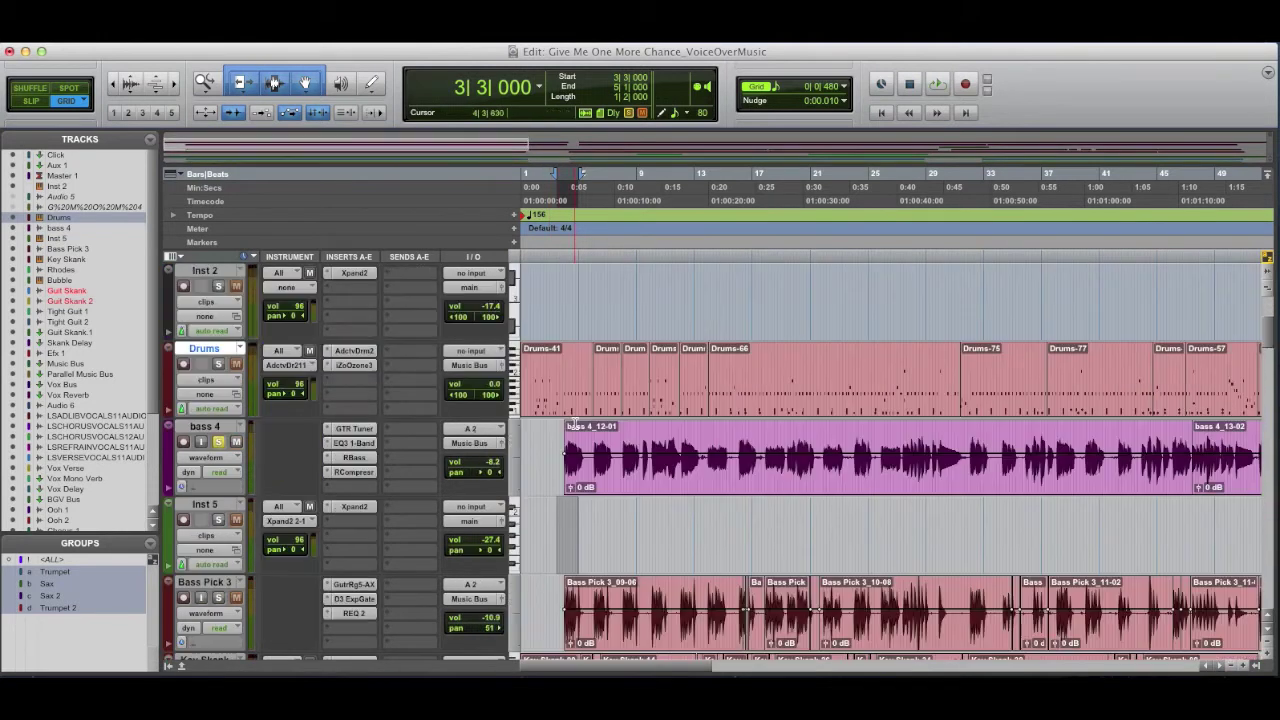
pyautogui.click(566, 526)
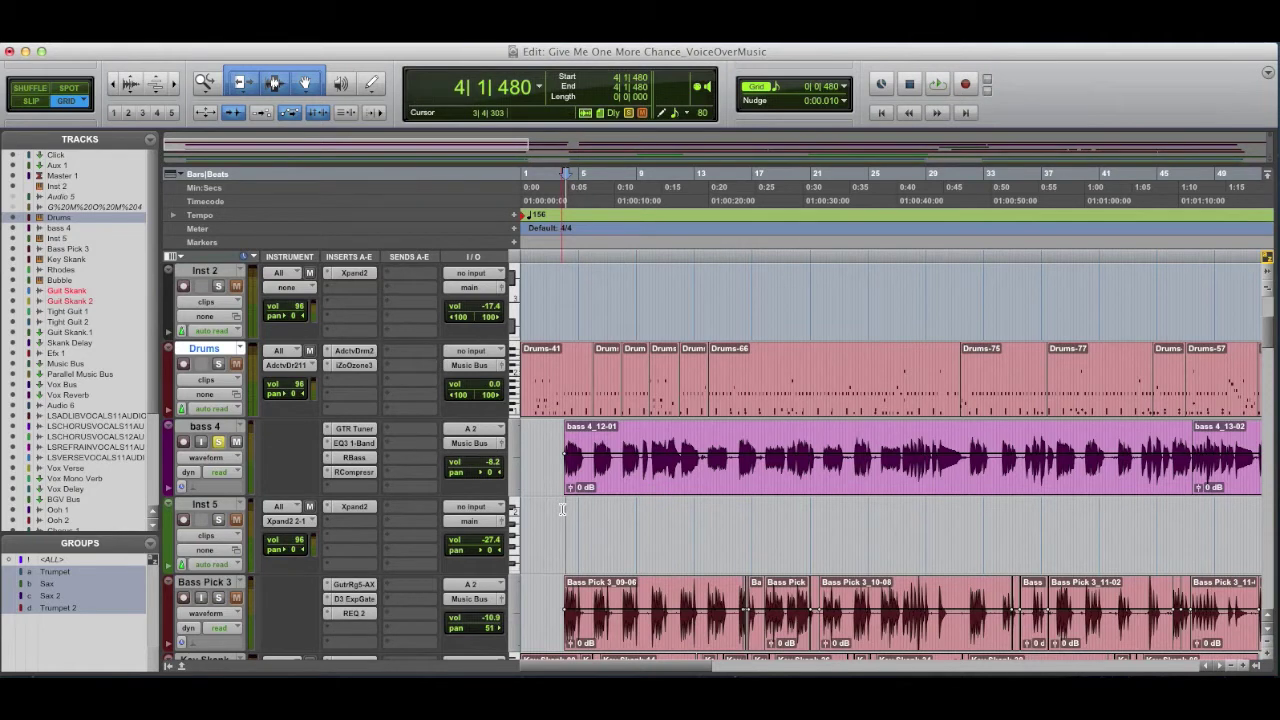
pyautogui.moveTo(563, 510); pyautogui.dragTo(583, 510)
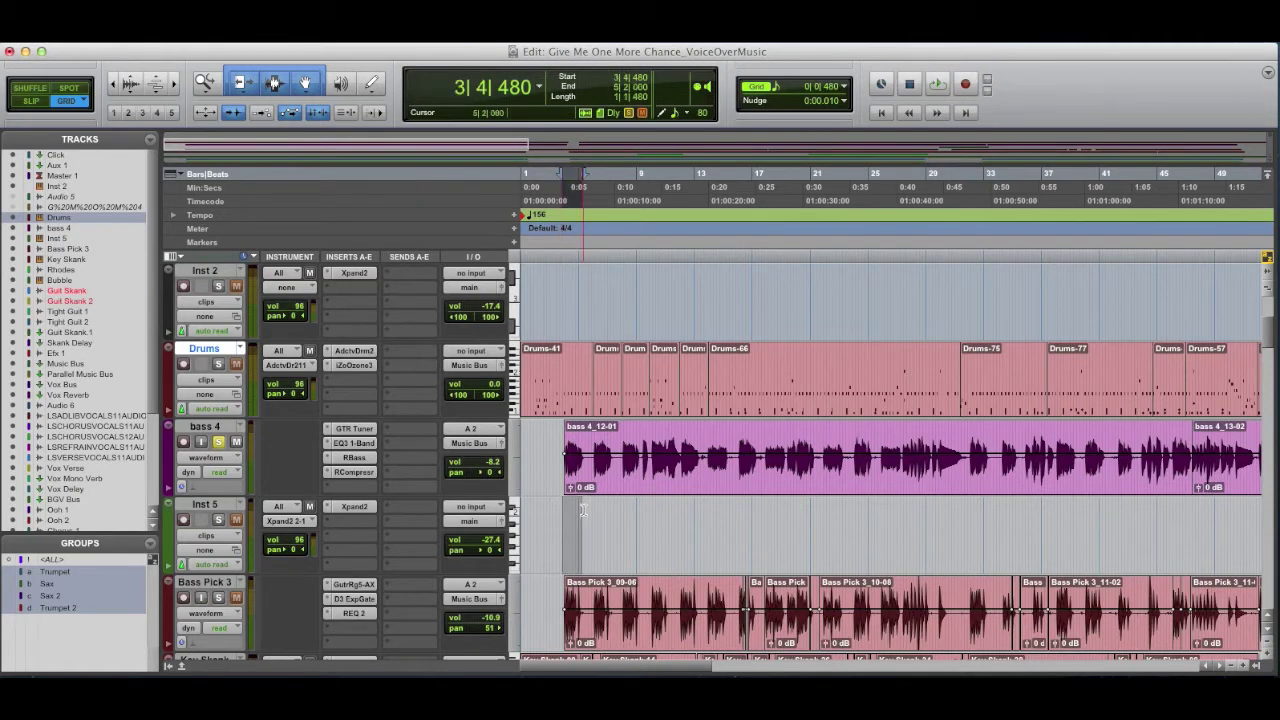
pyautogui.click(559, 517)
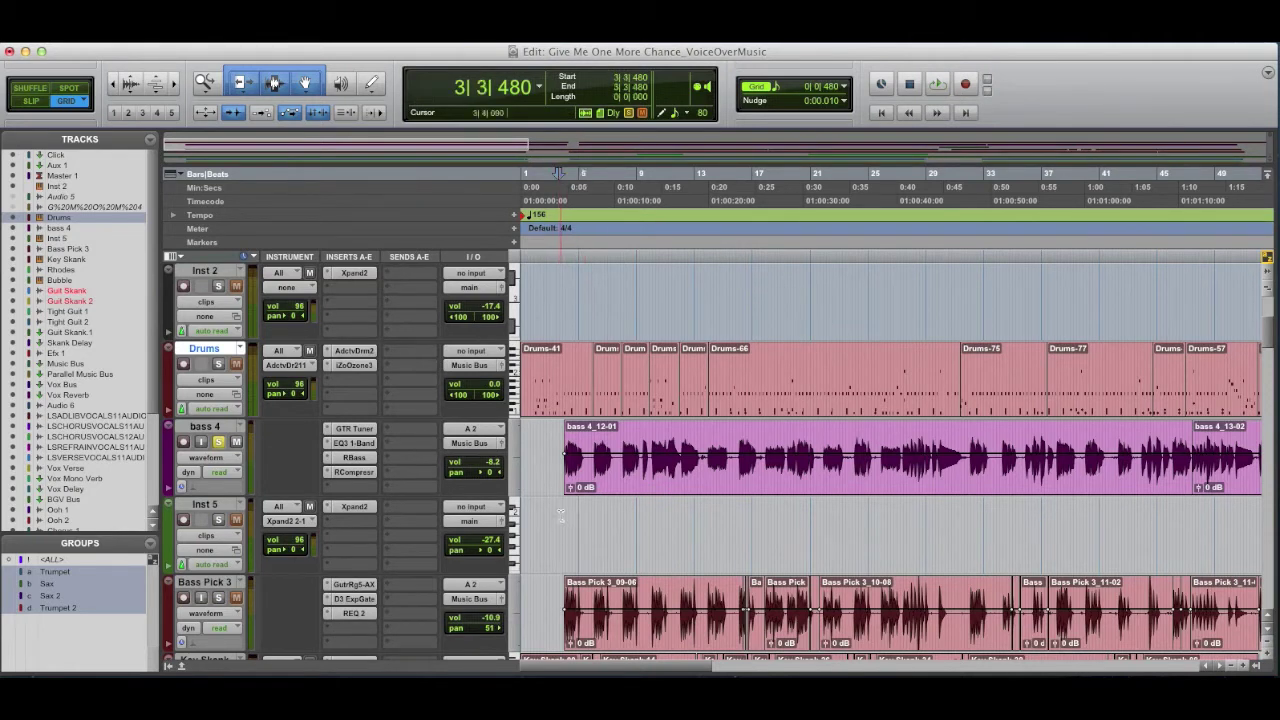
pyautogui.moveTo(560, 514); pyautogui.dragTo(586, 515)
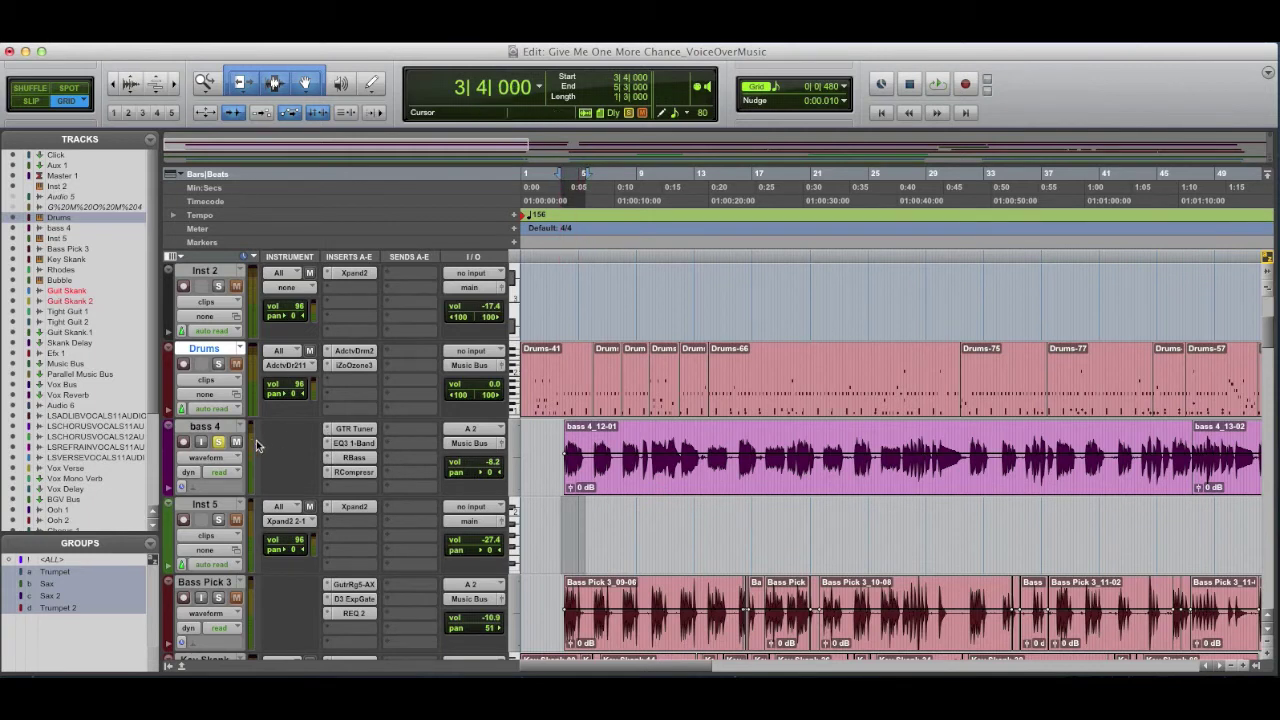
# Step: Play the soloed bass 4 track from 3|4|480 and stop a few bars into the part
pyautogui.click(563, 512)
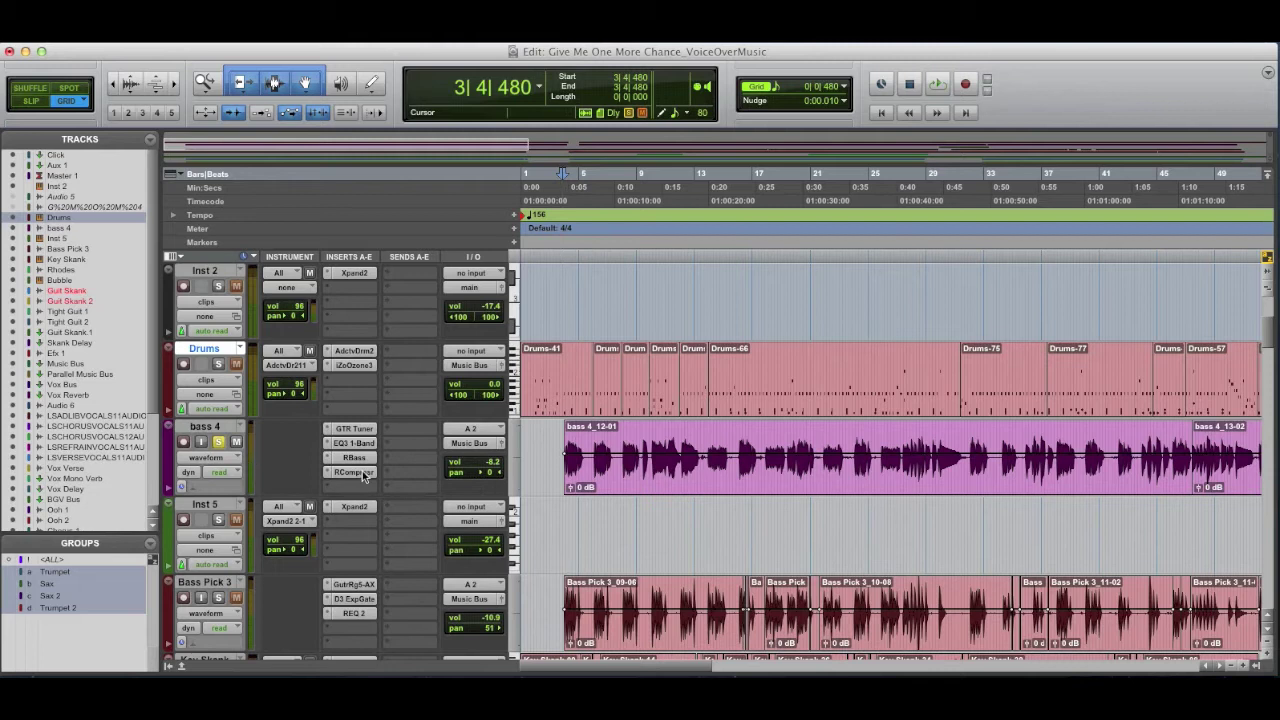
pyautogui.press('space')
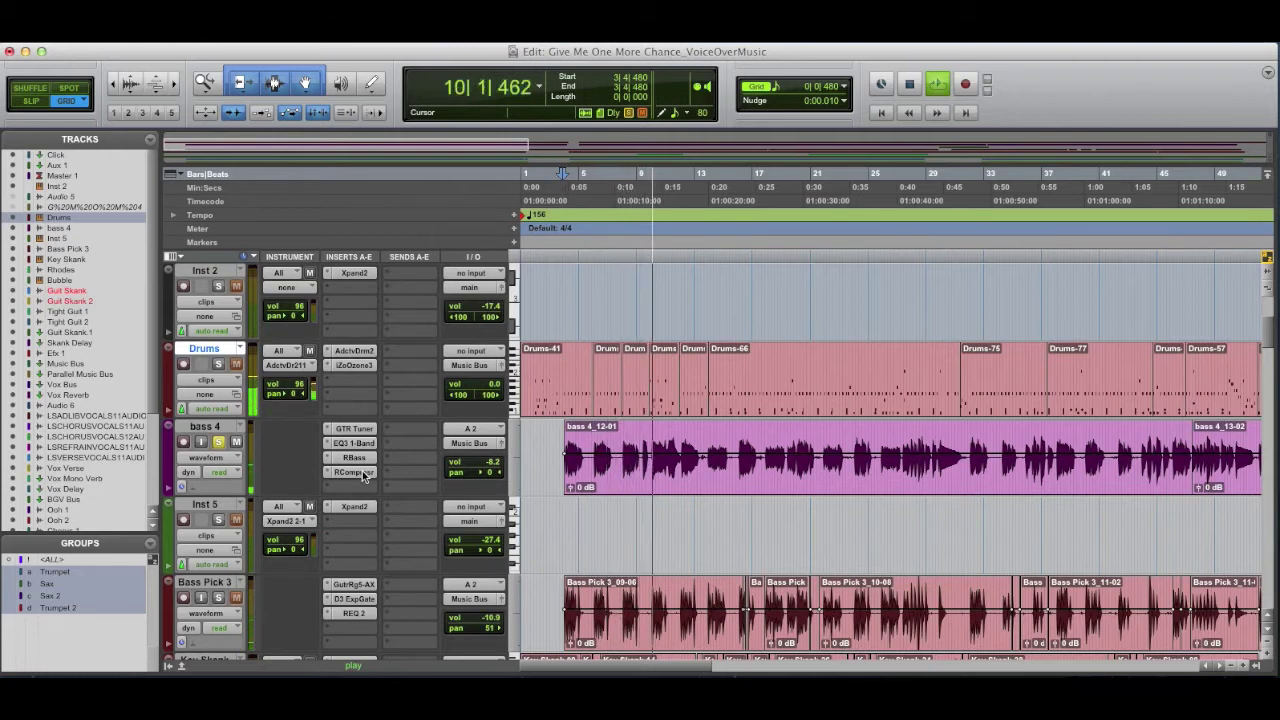
pyautogui.press('space')
# Step: Select the bass 4_12-01 clip and view its extent against the whole song
pyautogui.click(721, 490)
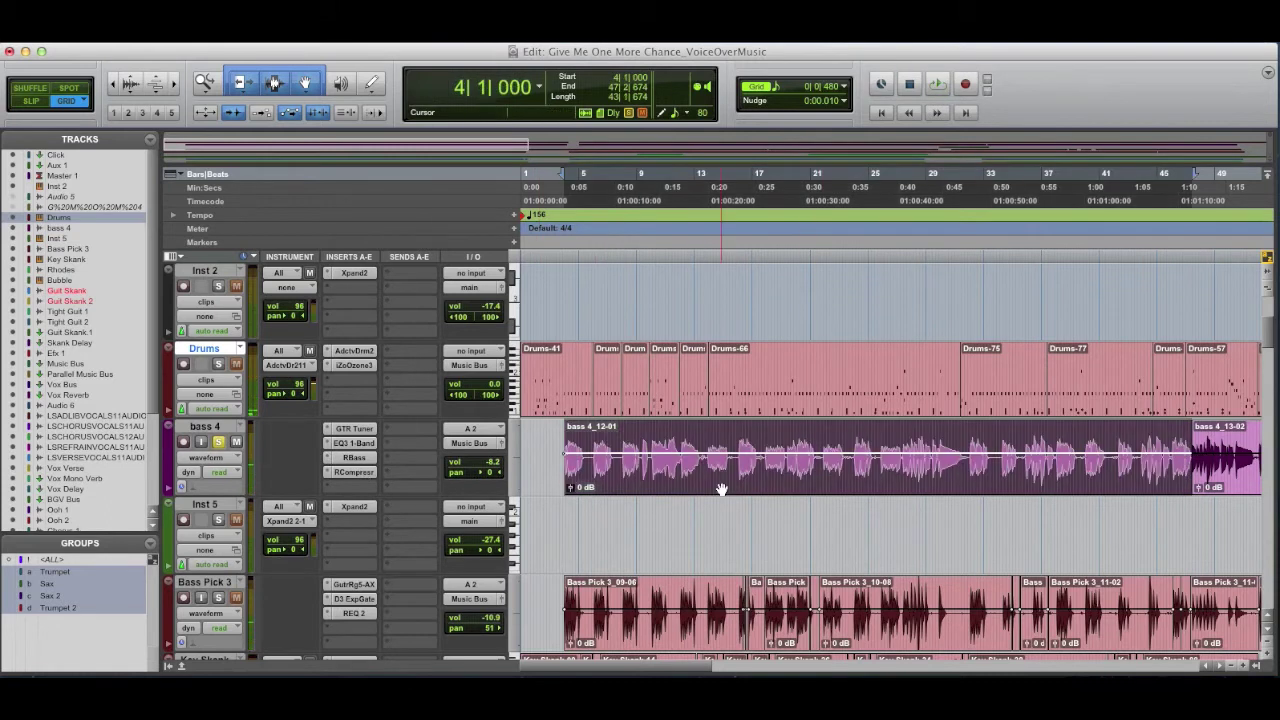
pyautogui.hscroll(10, 826, 545)
pyautogui.hscroll(-10, 826, 545)
pyautogui.scroll(-6, 826, 545)
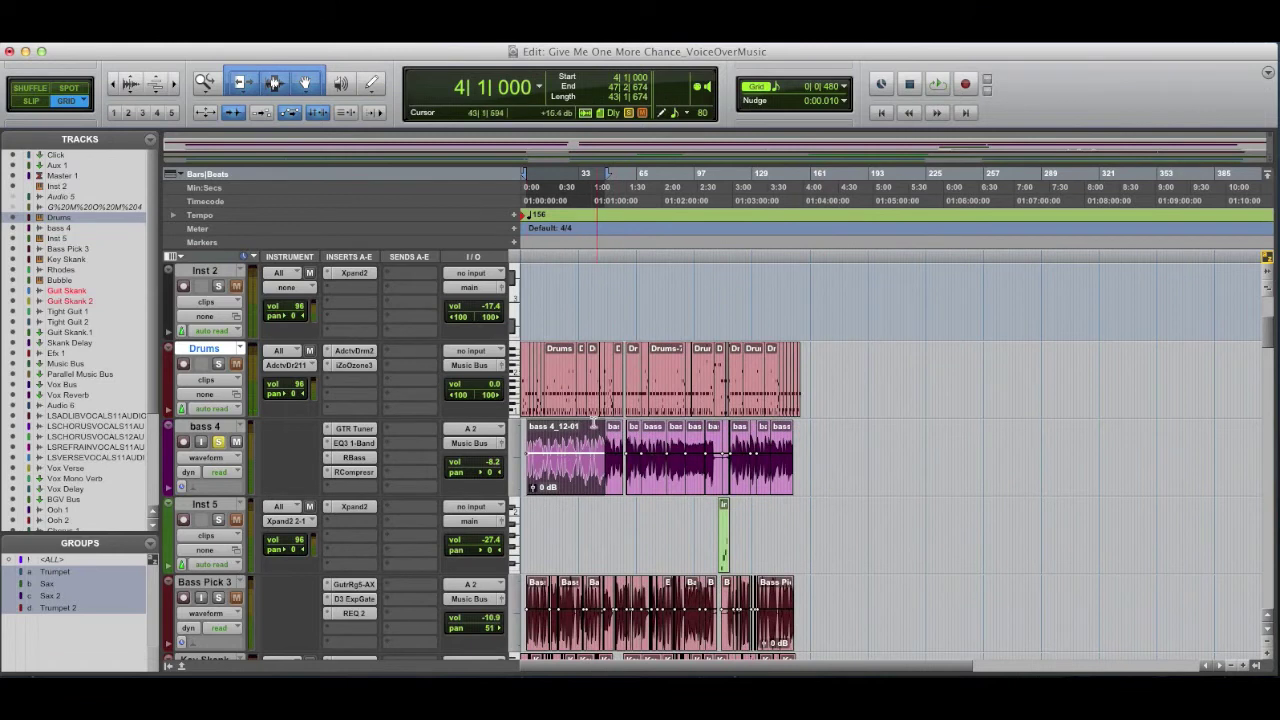
pyautogui.scroll(5, 579, 366)
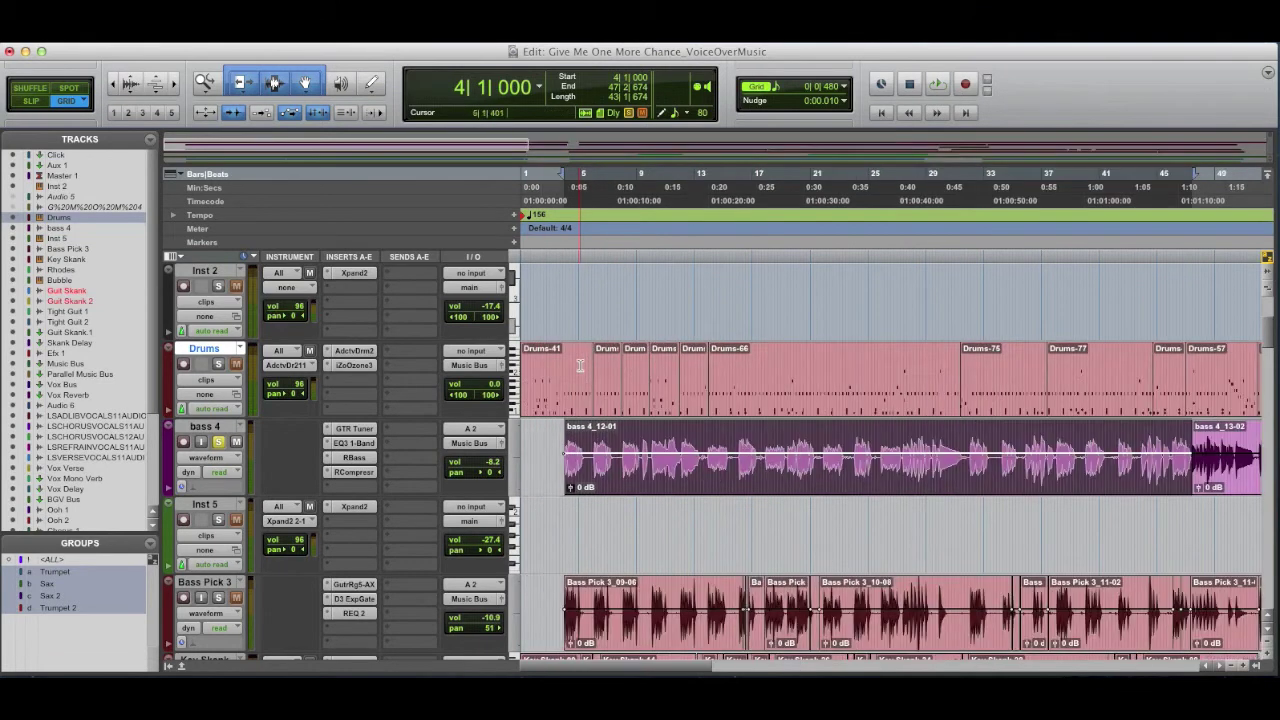
# Step: Place the edit cursor at 20|3|480 and look through the bass 4 clips to the song's end, returning to the opening bars
pyautogui.click(808, 448)
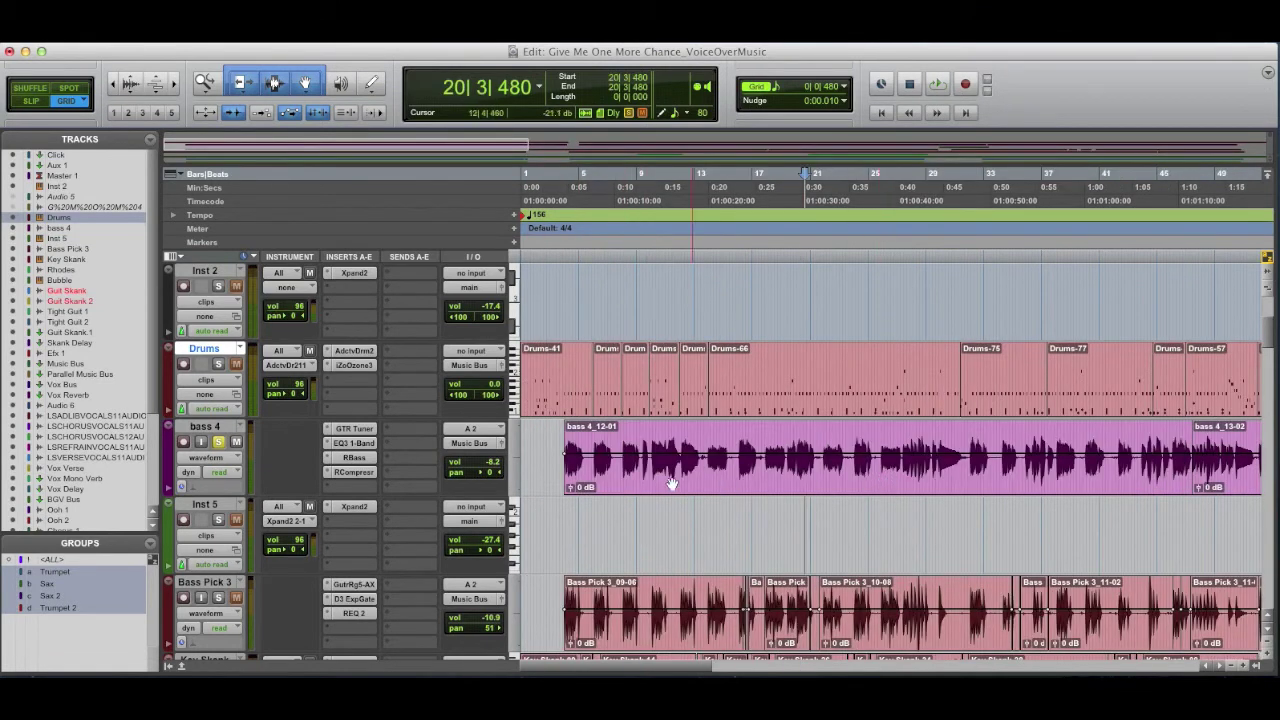
pyautogui.hscroll(1, 823, 486)
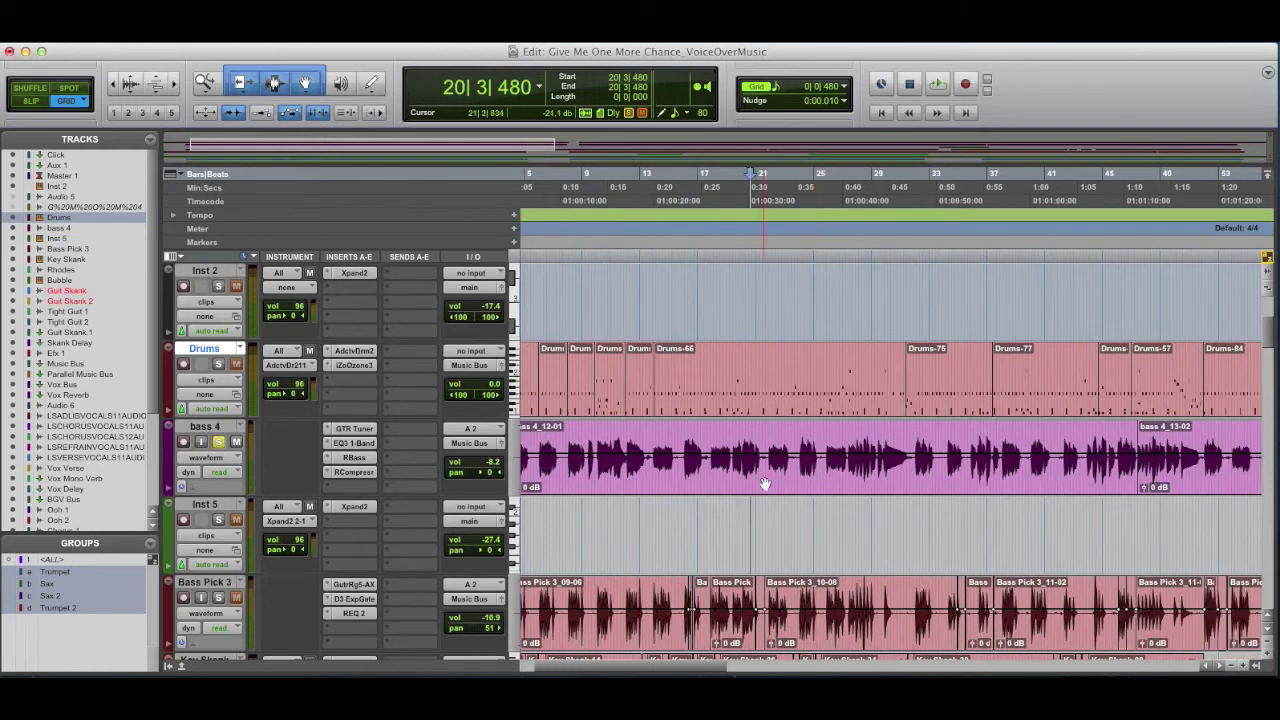
pyautogui.hscroll(8, 978, 482)
pyautogui.hscroll(3, 978, 482)
pyautogui.hscroll(-3, 670, 476)
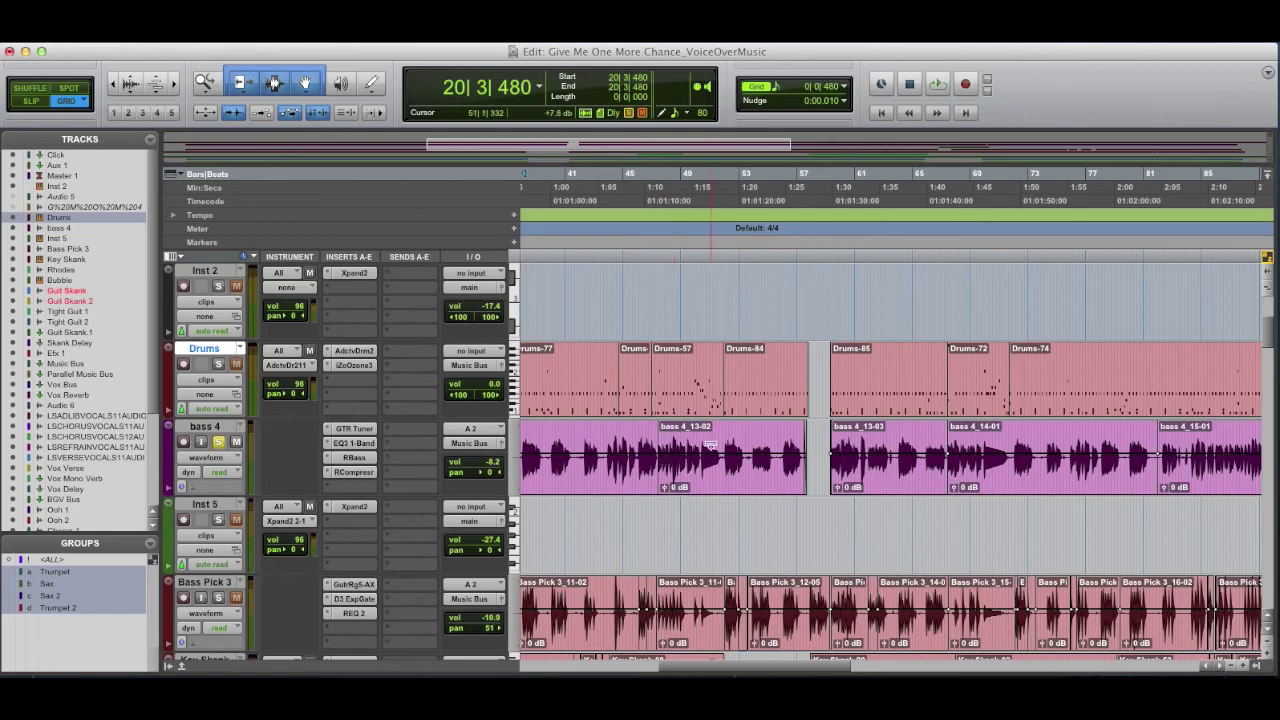
pyautogui.hscroll(10, 707, 440)
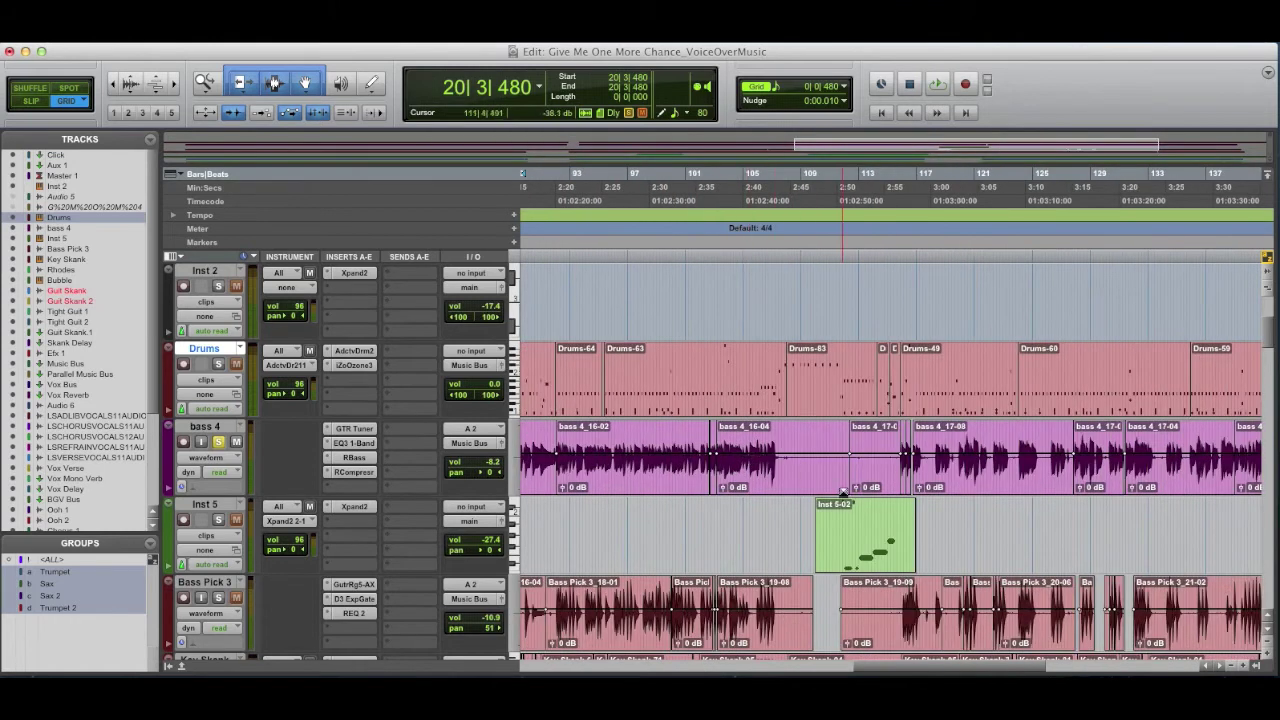
pyautogui.hscroll(2, 840, 497)
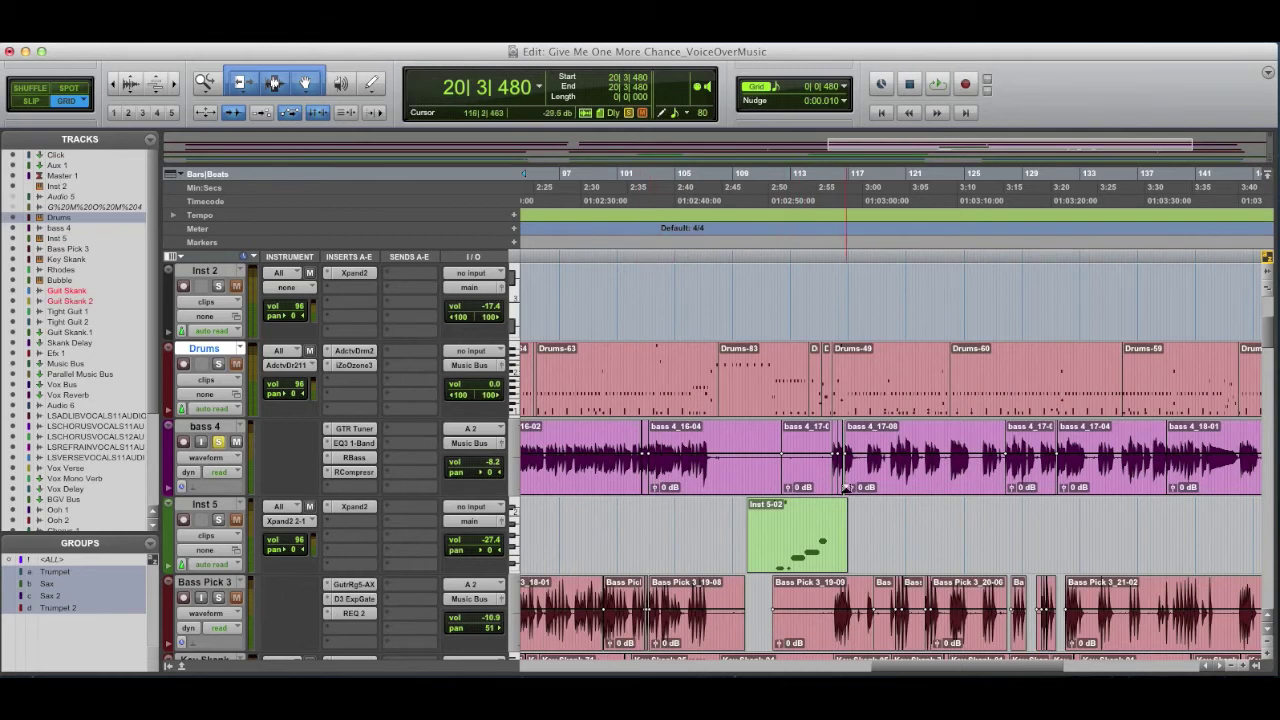
pyautogui.hscroll(4, 875, 488)
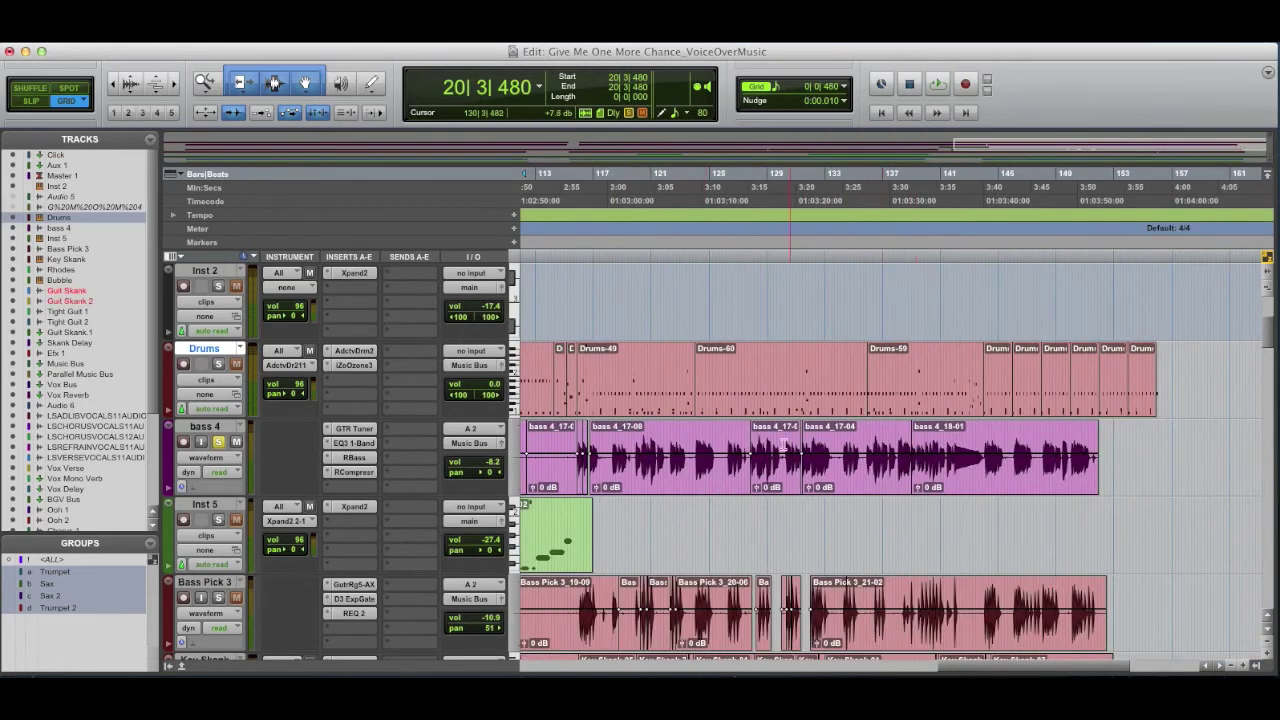
pyautogui.press('Home')
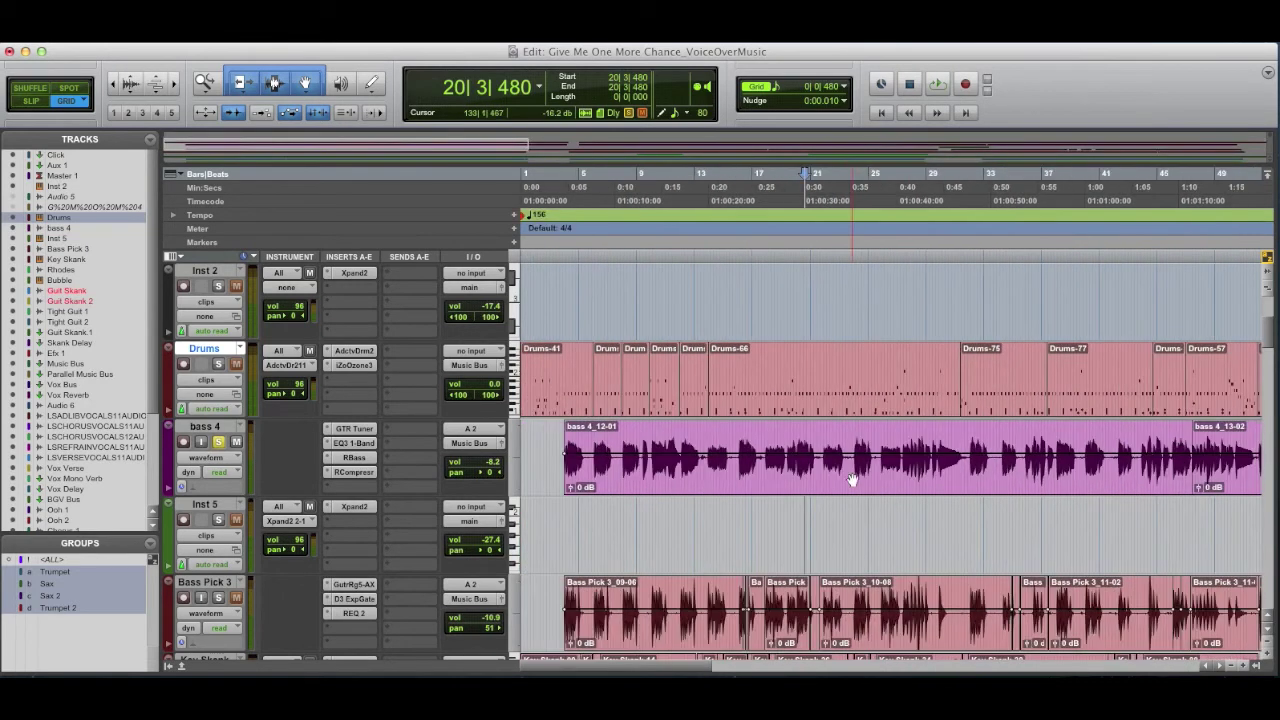
# Step: Open the EQ3 1-Band and RBass inserts on the bass 4 track to examine their settings
pyautogui.click(369, 443)
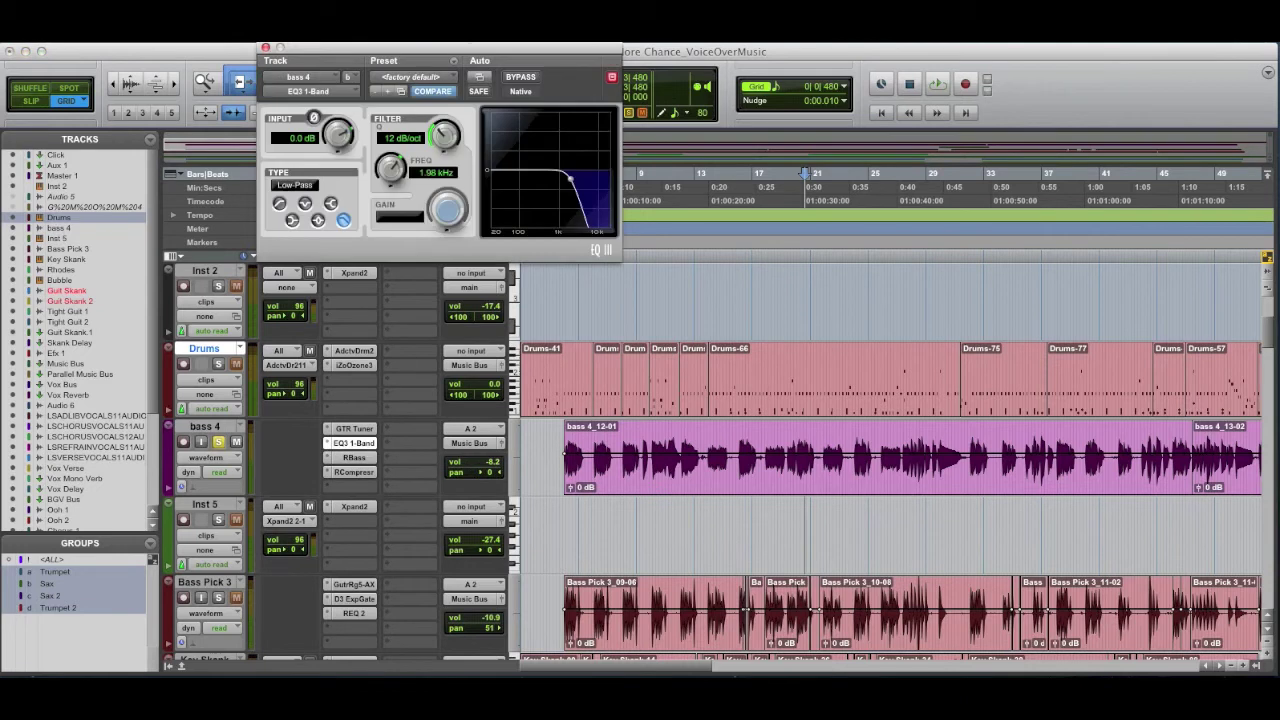
pyautogui.click(360, 458)
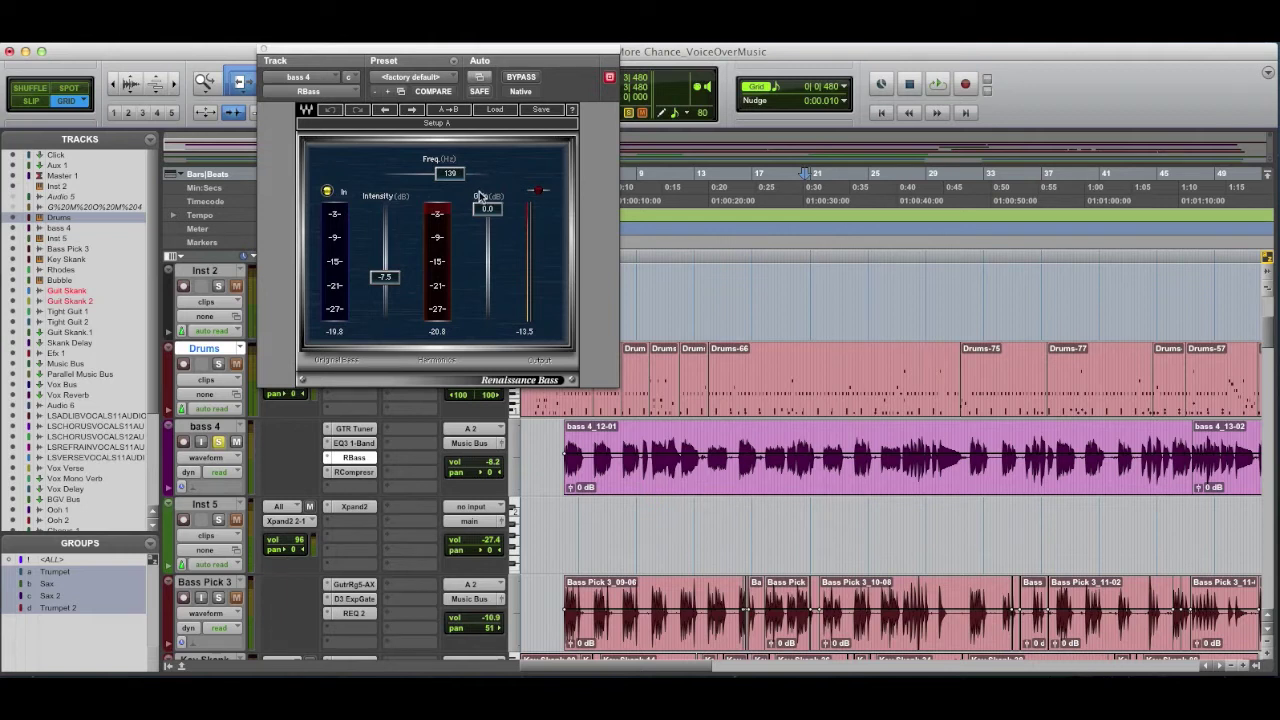
# Step: Close RBass, open the RCompressor insert on the bass 4 track, and play the soloed bass to watch its gain reduction
pyautogui.click(262, 49)
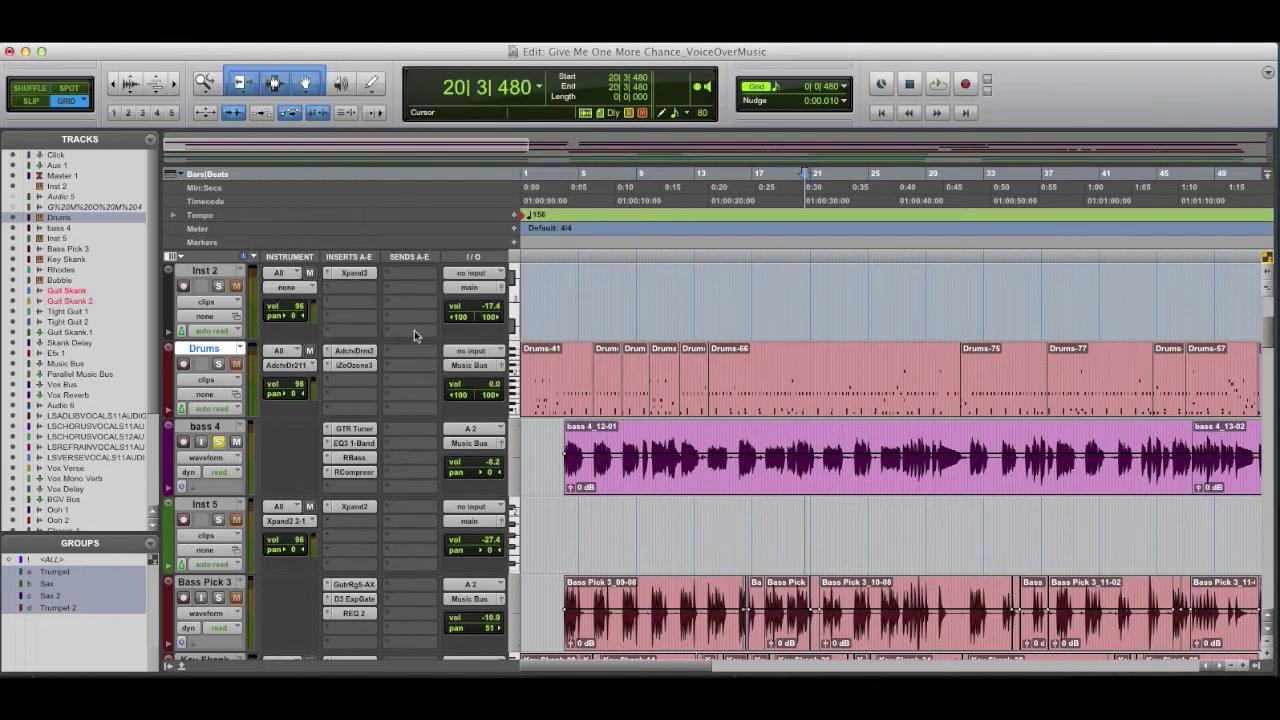
pyautogui.click(356, 472)
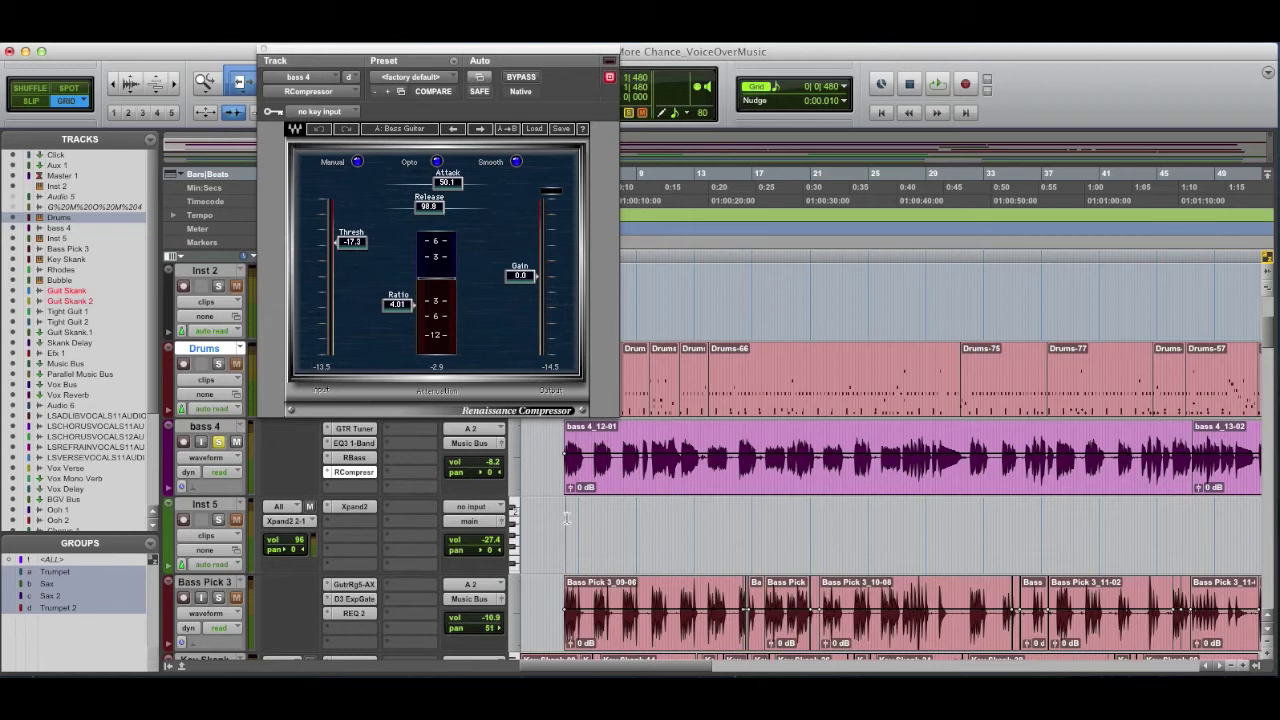
pyautogui.press('space')
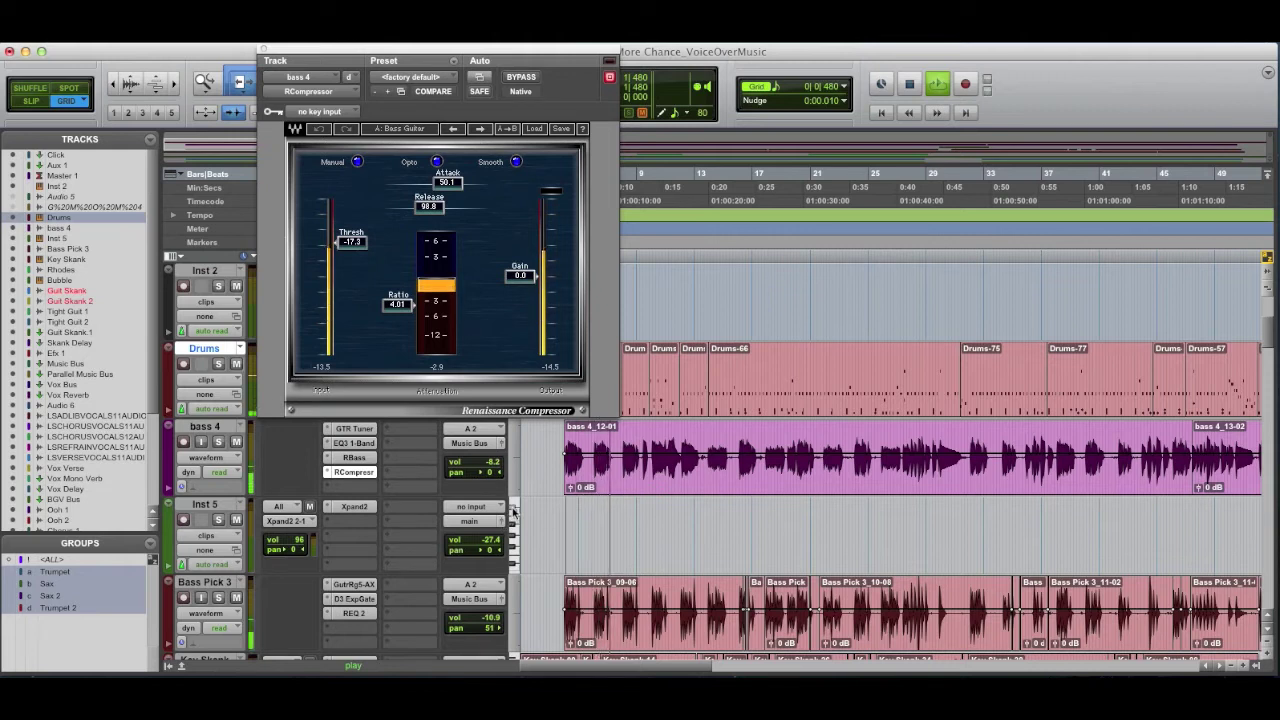
pyautogui.press('space')
# Step: Look over the surrounding bars and the tracks below bass 4, and close the RCompressor window
pyautogui.hscroll(3, 686, 225)
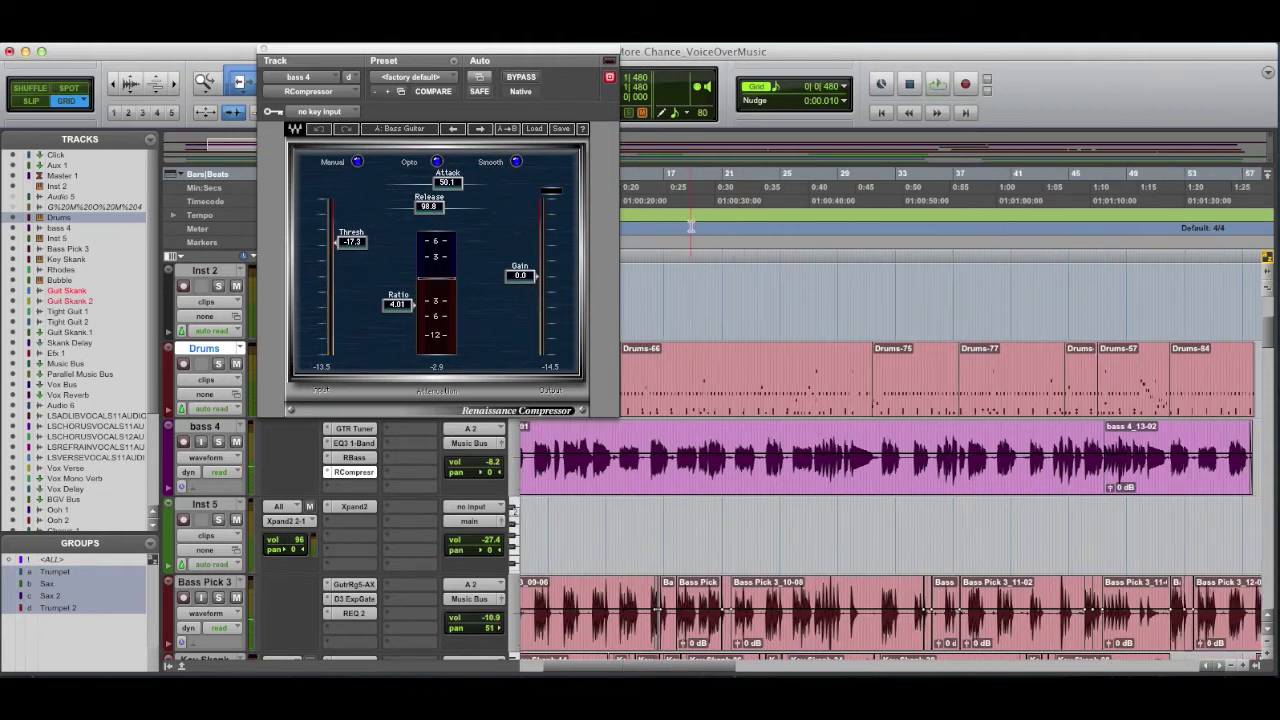
pyautogui.hscroll(-3, 650, 390)
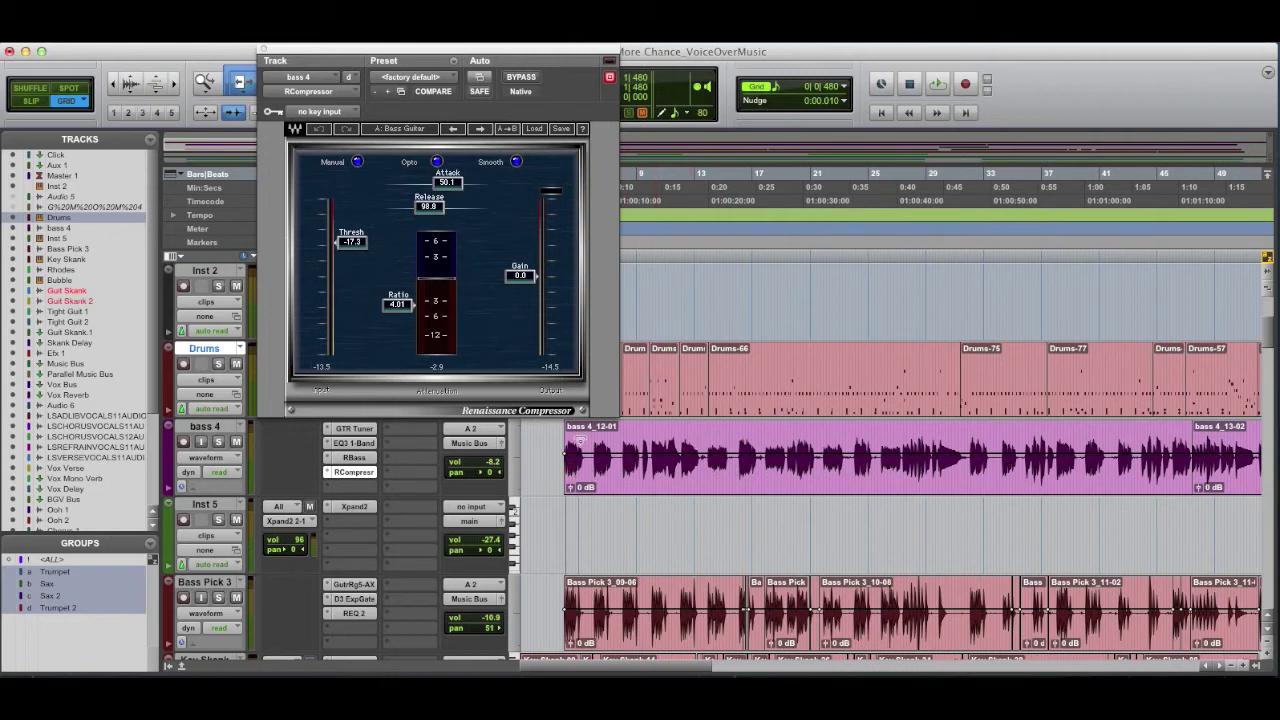
pyautogui.click(916, 298)
pyautogui.scroll(-5, 829, 488)
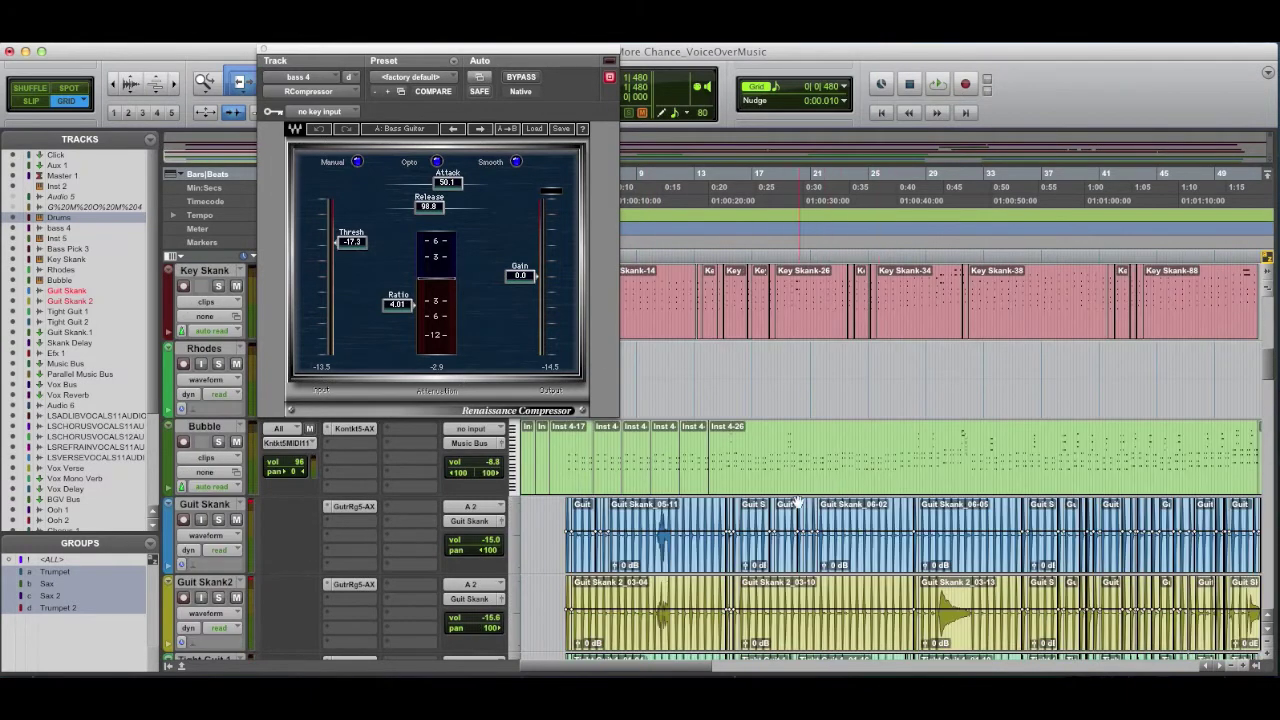
pyautogui.scroll(6, 785, 432)
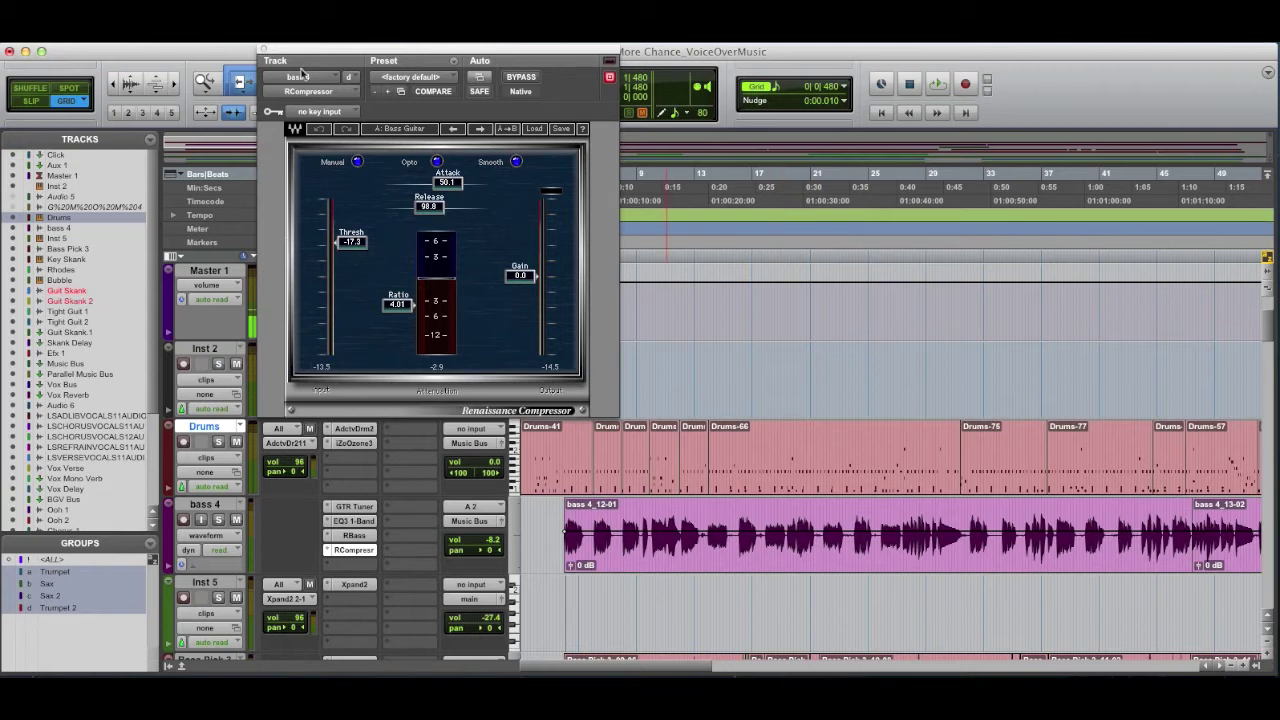
pyautogui.click(262, 50)
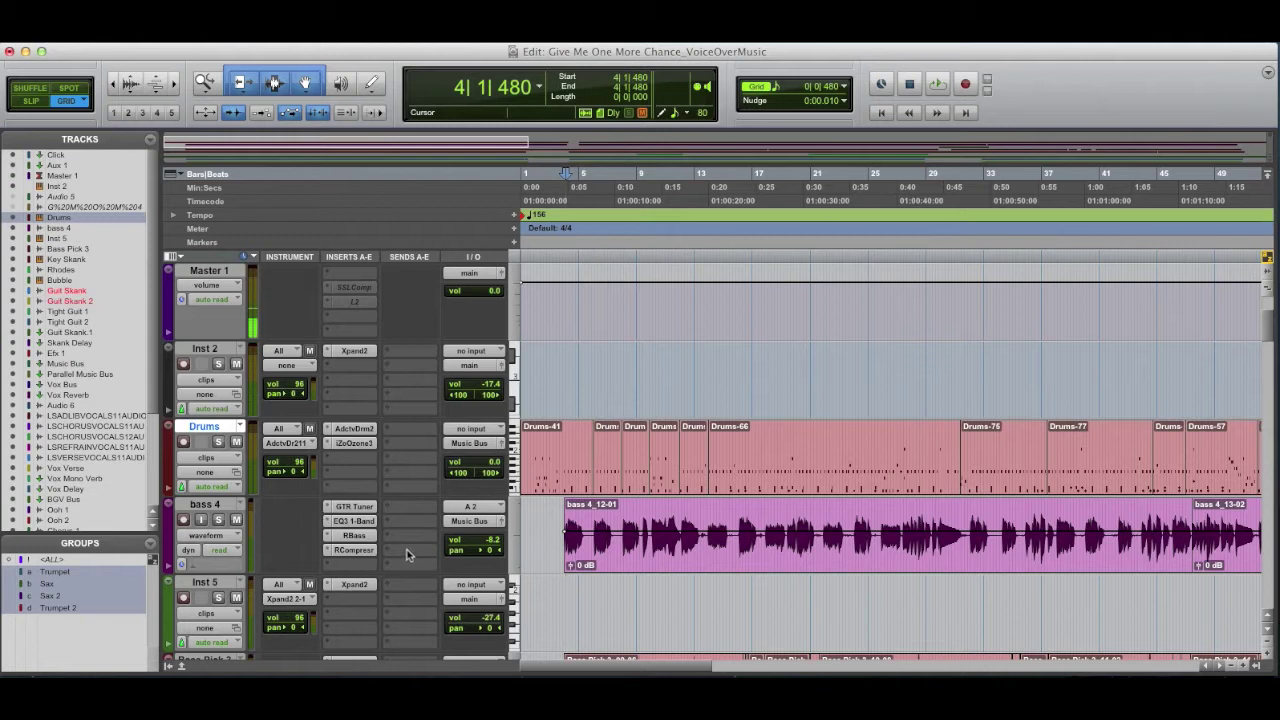
# Step: Select the Inst 5 track, find its Inst 5-02 clip, and play the song from 106|4|000 through that clip
pyautogui.scroll(-3, 631, 538)
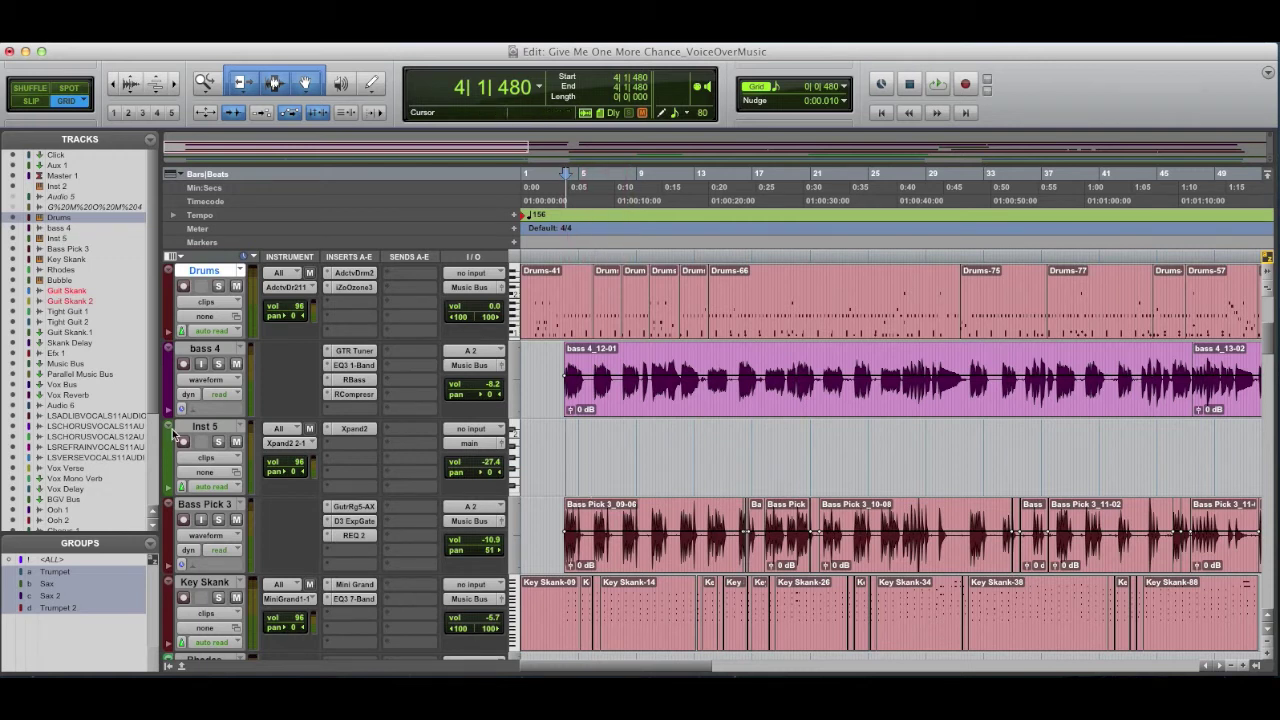
pyautogui.click(193, 428)
pyautogui.hscroll(15, 922, 369)
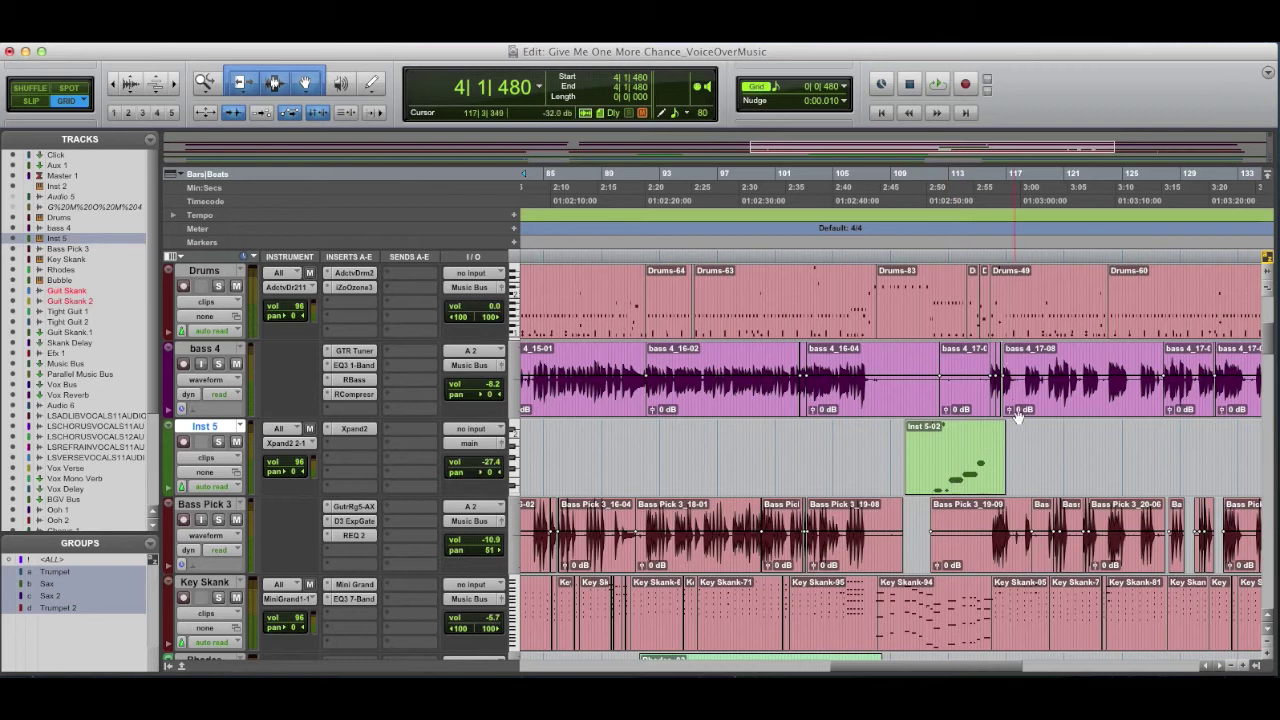
pyautogui.click(857, 440)
pyautogui.press('space')
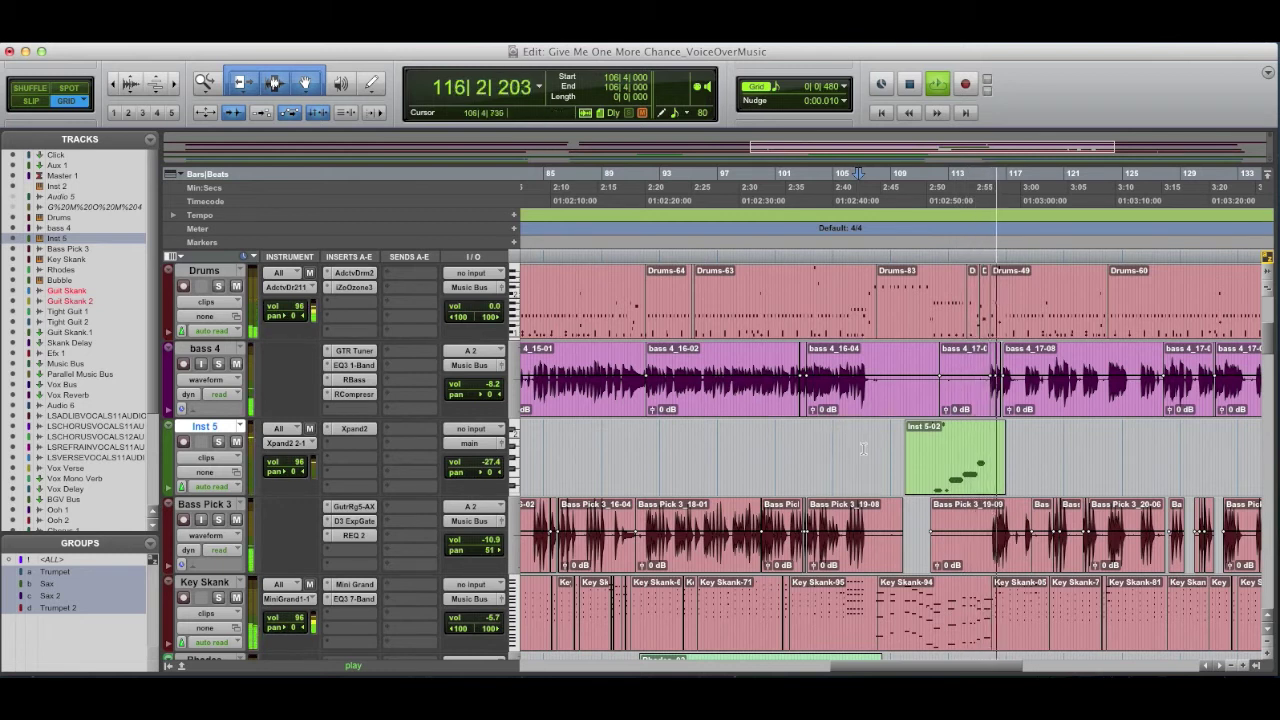
pyautogui.press('space')
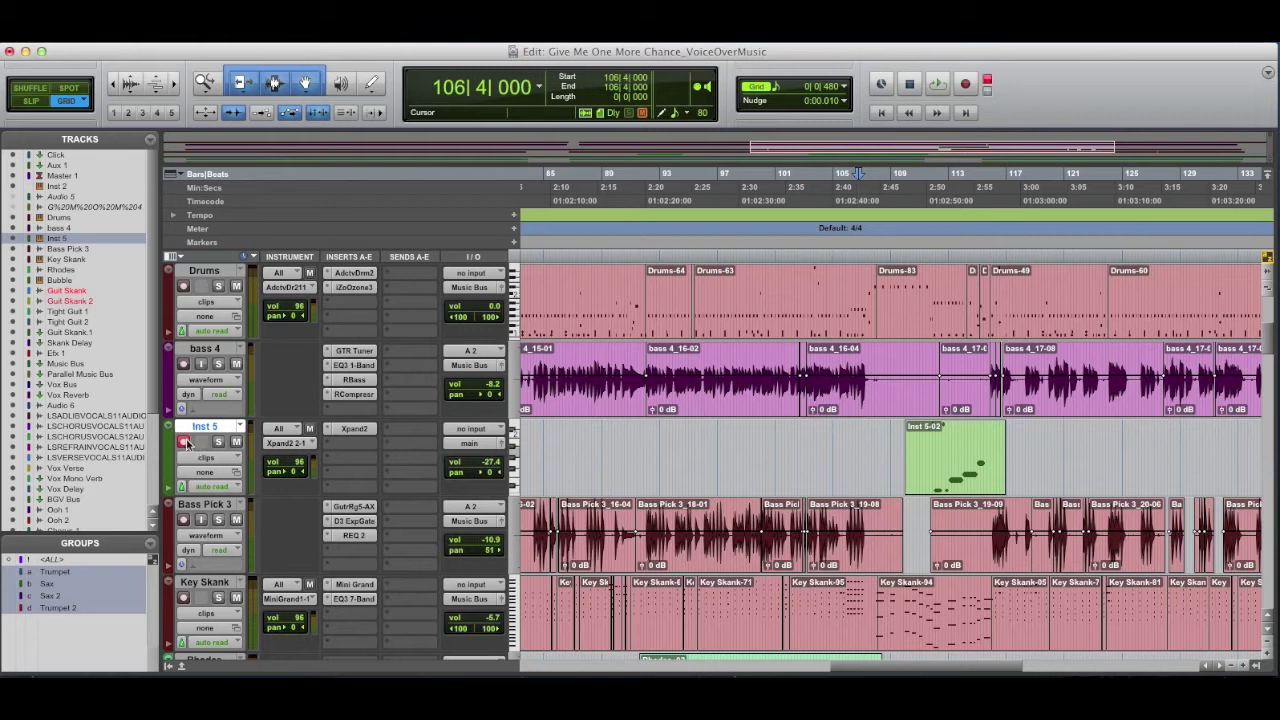
# Step: Open the Xpand2 instrument on the Inst 5 track, view the smart knobs for part A, and close it
pyautogui.click(356, 432)
pyautogui.click(356, 431)
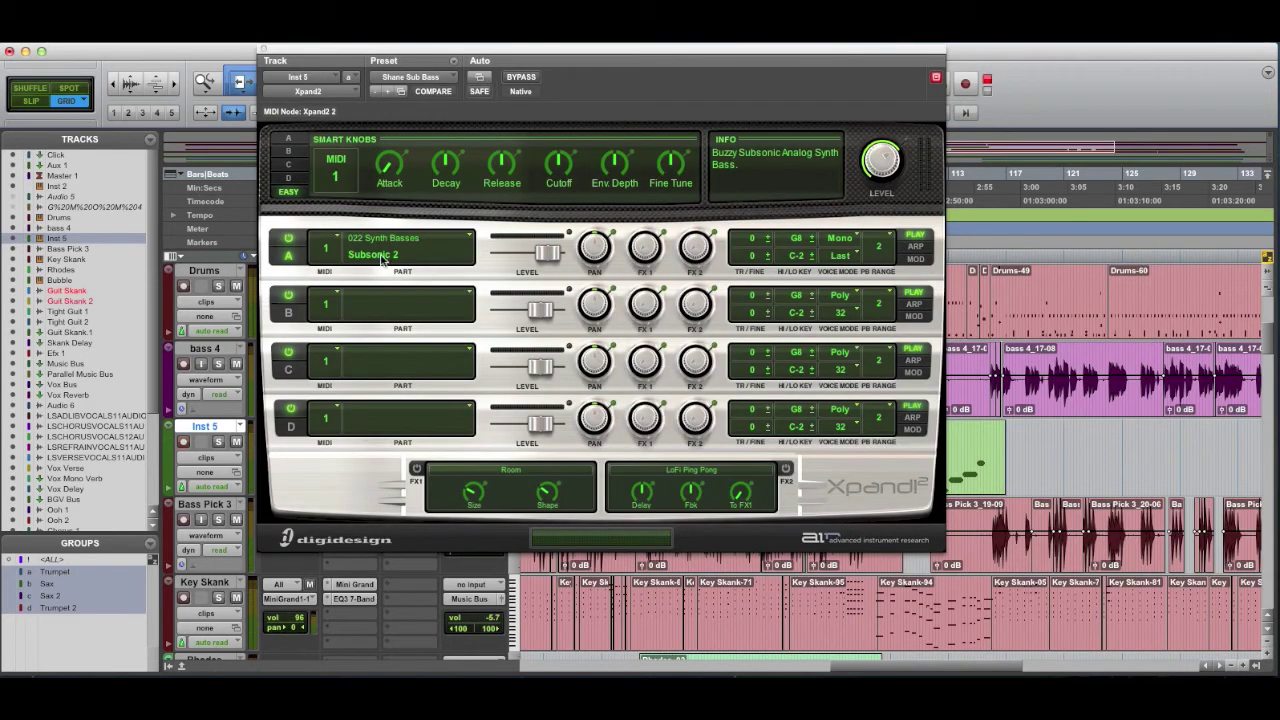
pyautogui.click(288, 142)
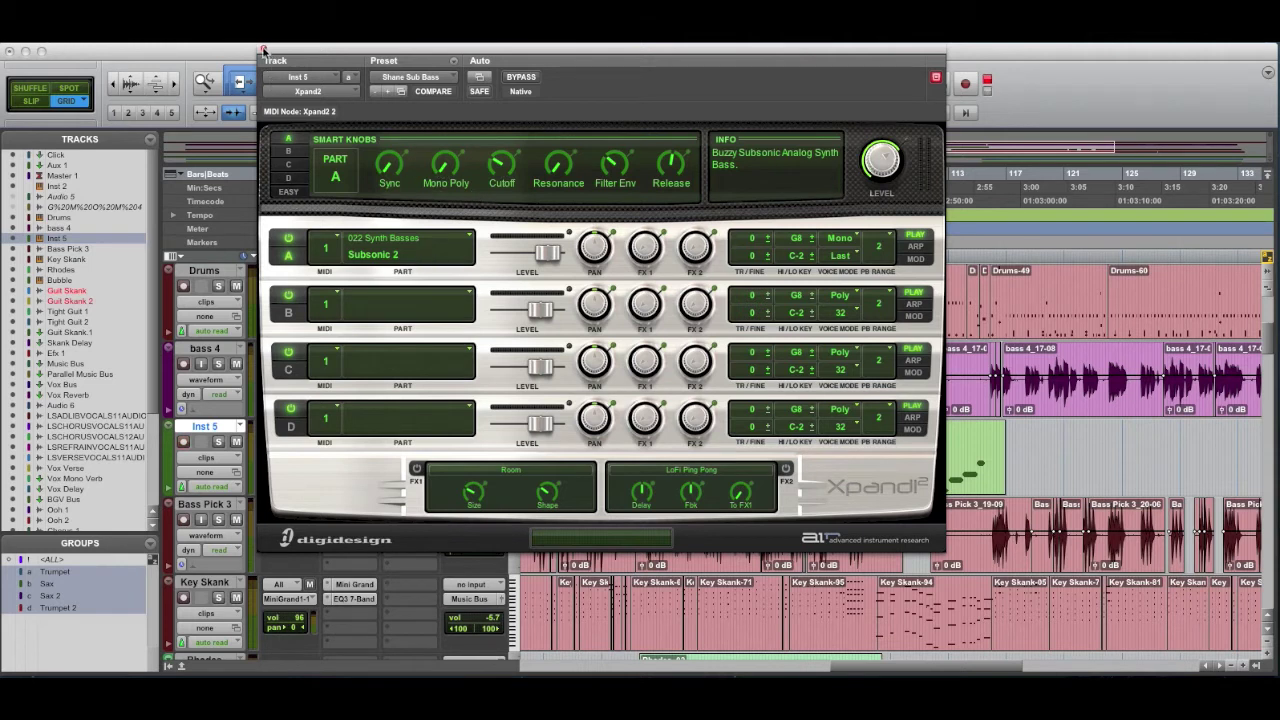
pyautogui.hotkey('shift', 'r')
pyautogui.click(263, 49)
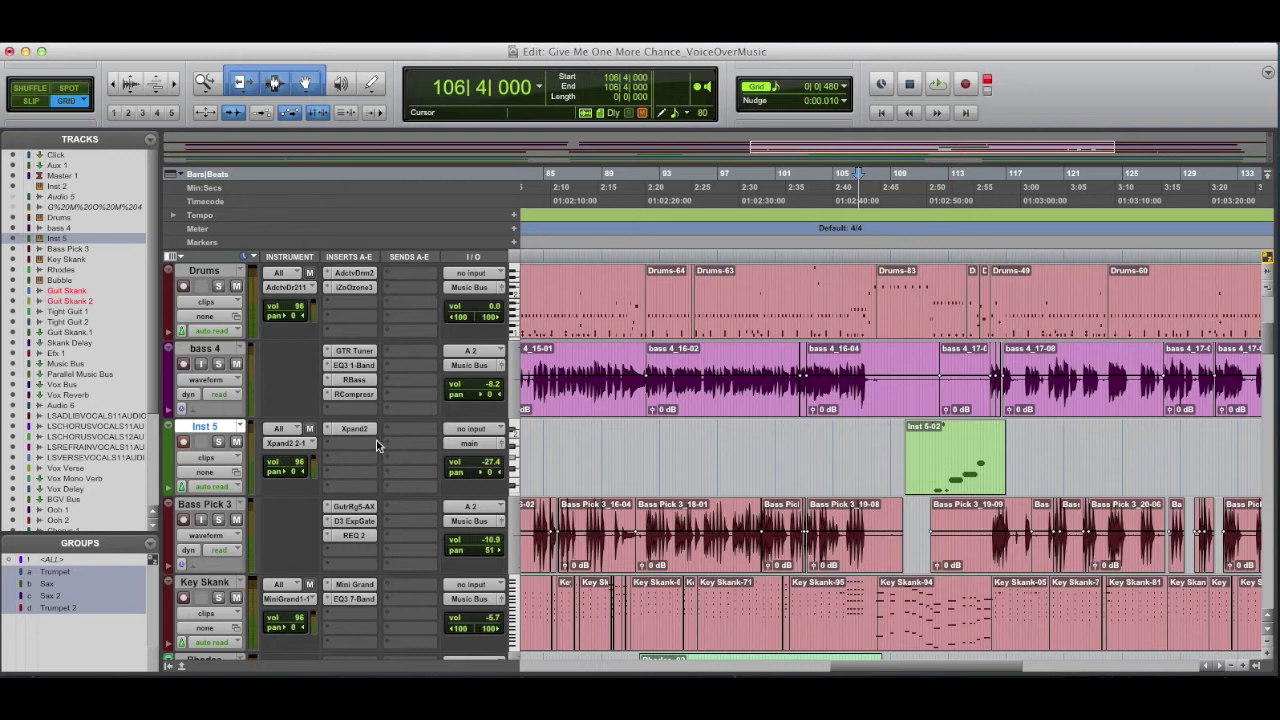
# Step: Select the Bass Pick 3 track and play from 4|1|000, soloing the track during playback before stopping
pyautogui.scroll(-2, 184, 444)
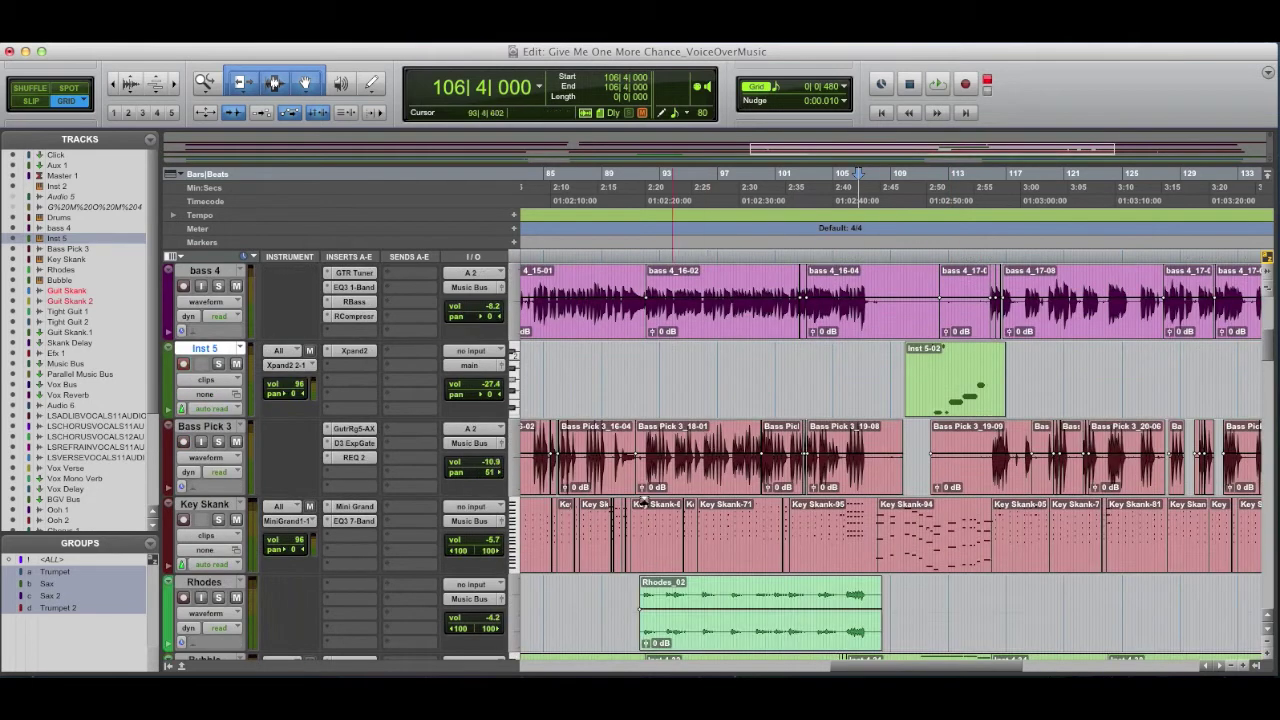
pyautogui.click(205, 426)
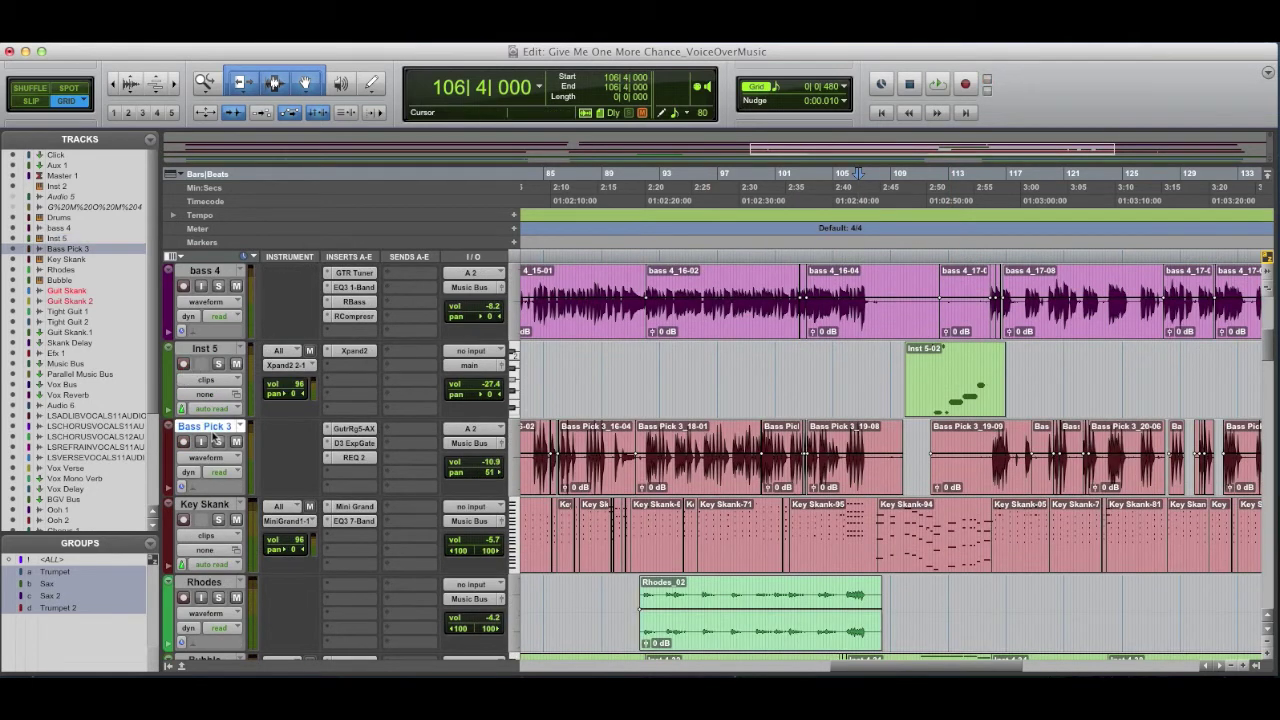
pyautogui.hscroll(-15, 620, 460)
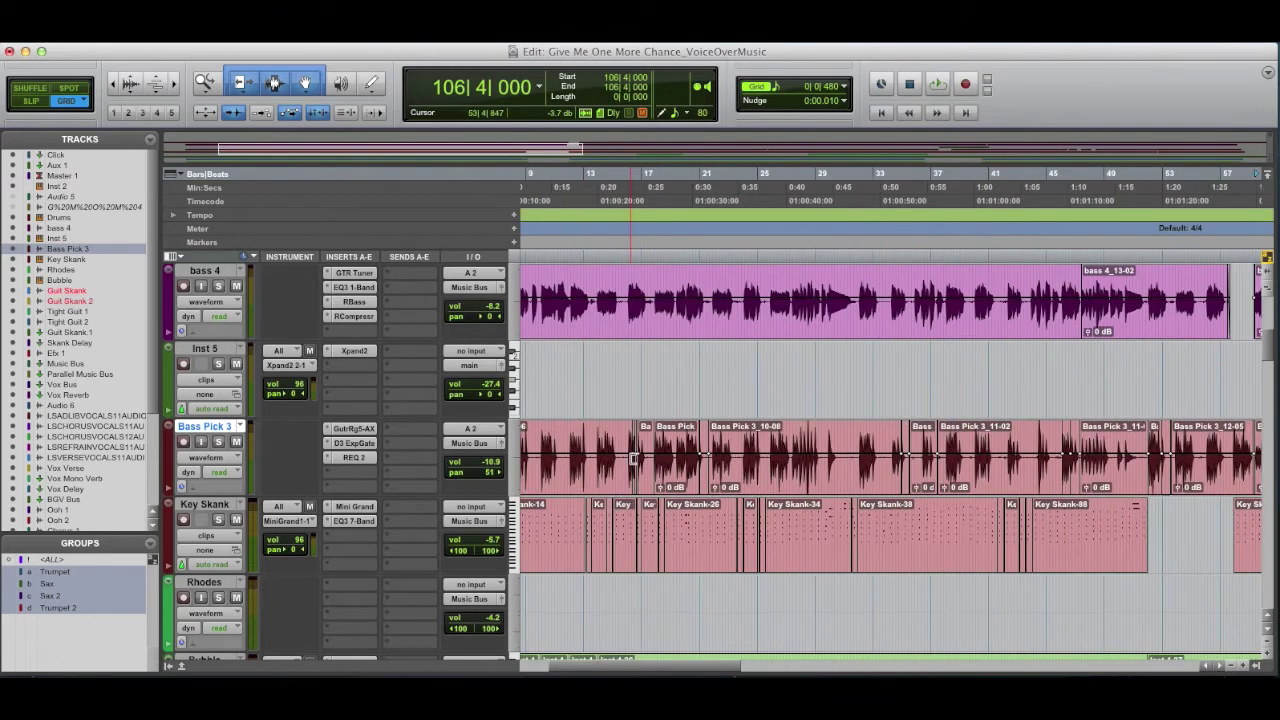
pyautogui.hscroll(-3, 625, 460)
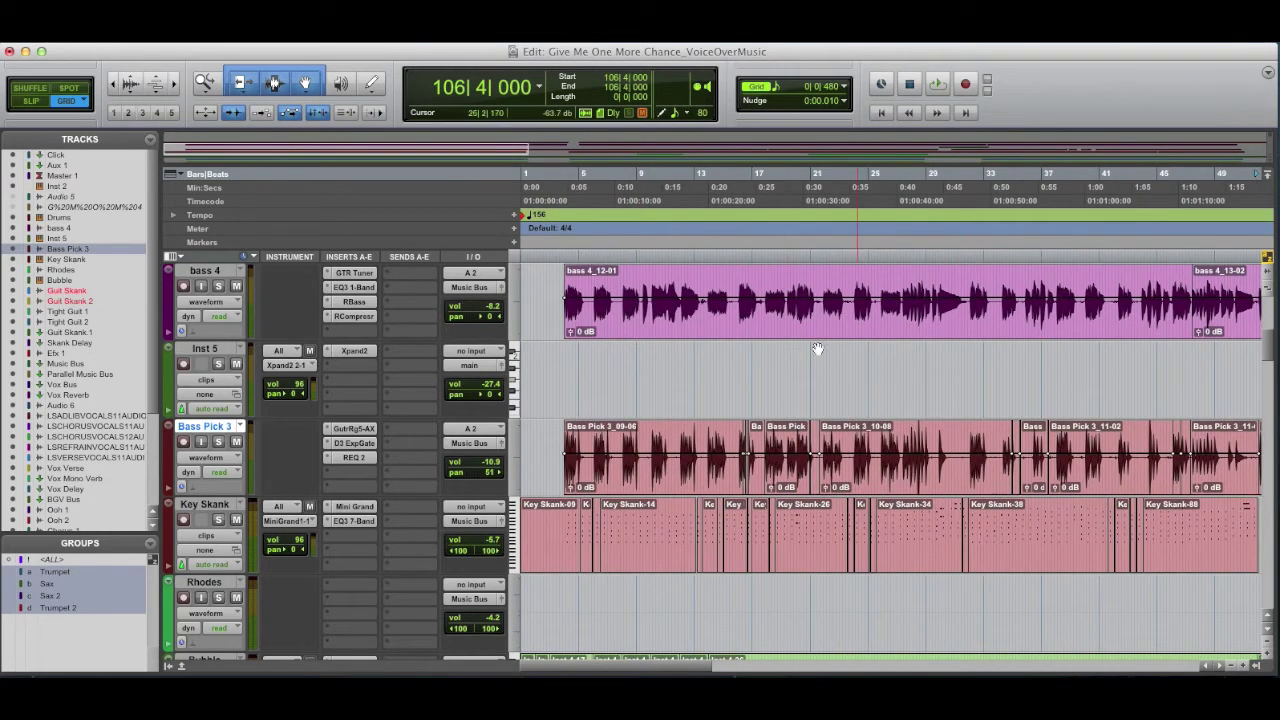
pyautogui.click(565, 365)
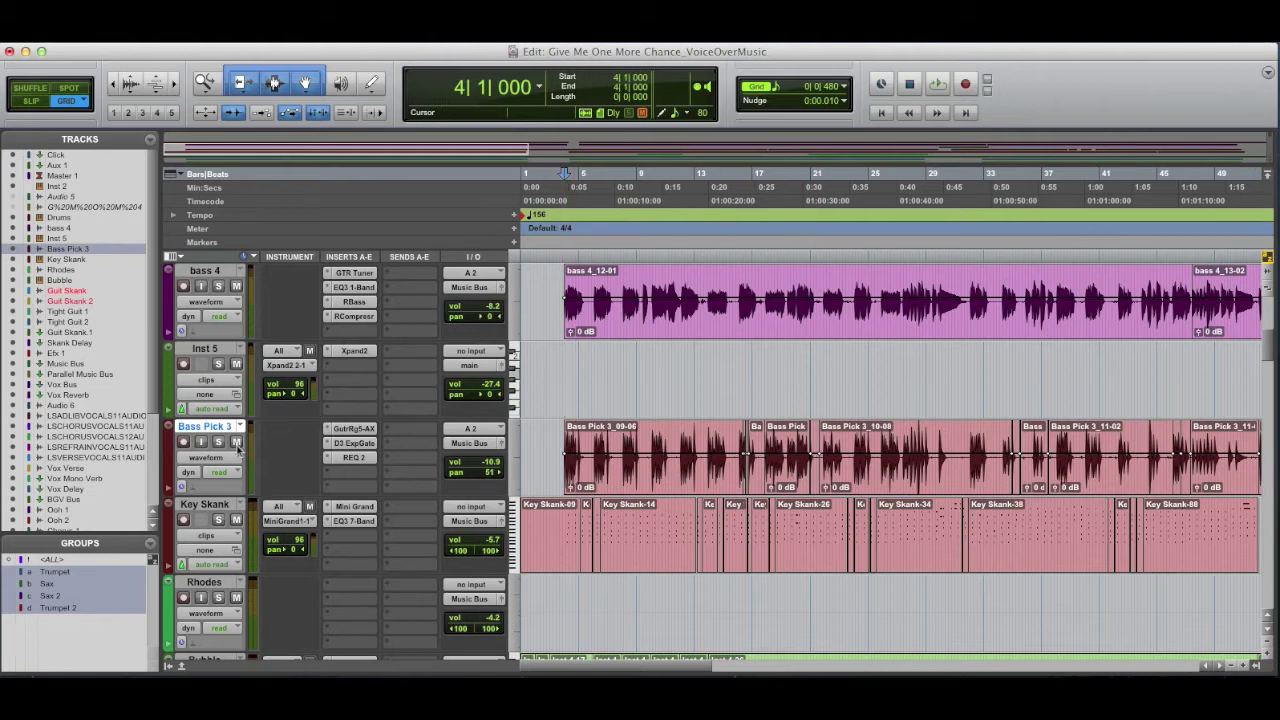
pyautogui.press('space')
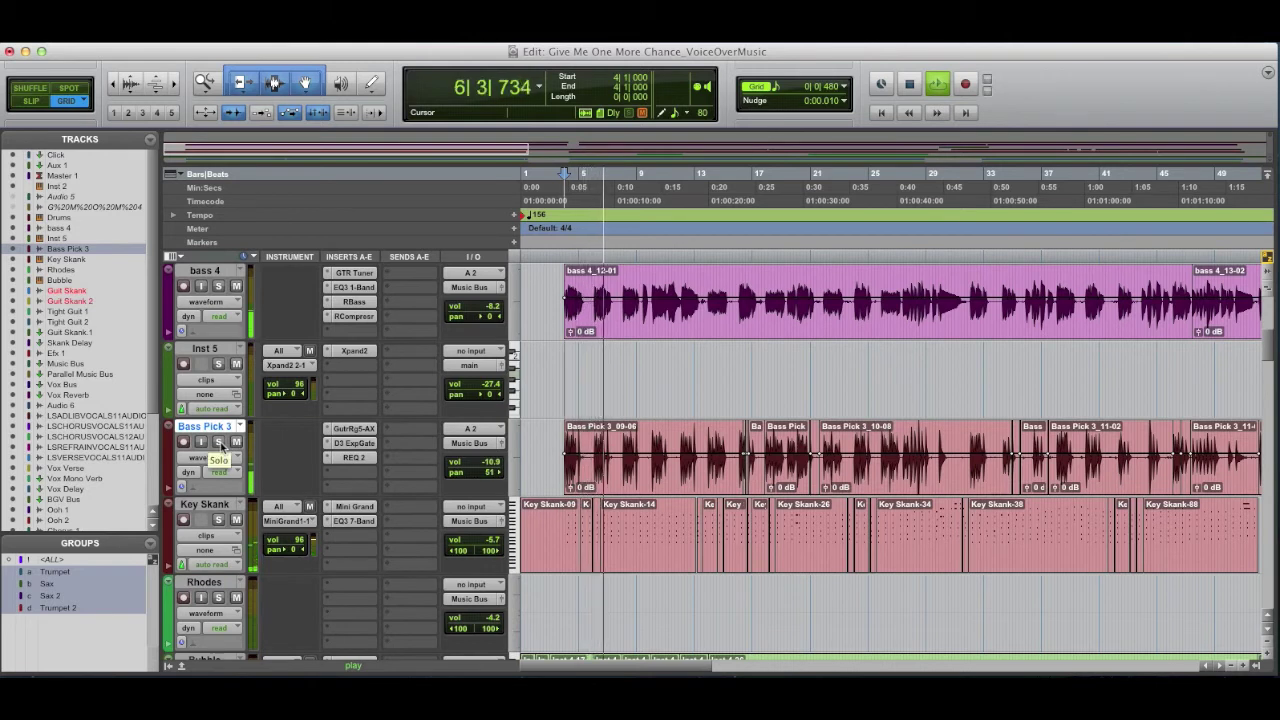
pyautogui.click(218, 442)
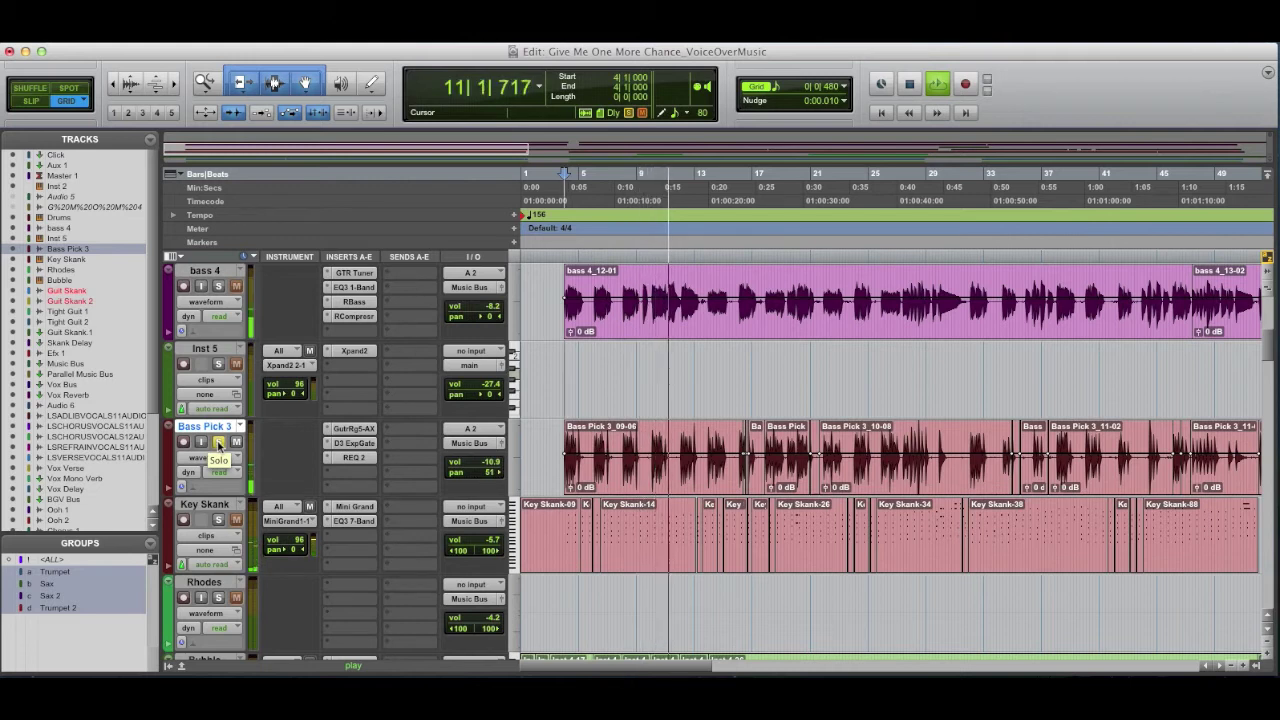
pyautogui.press('space')
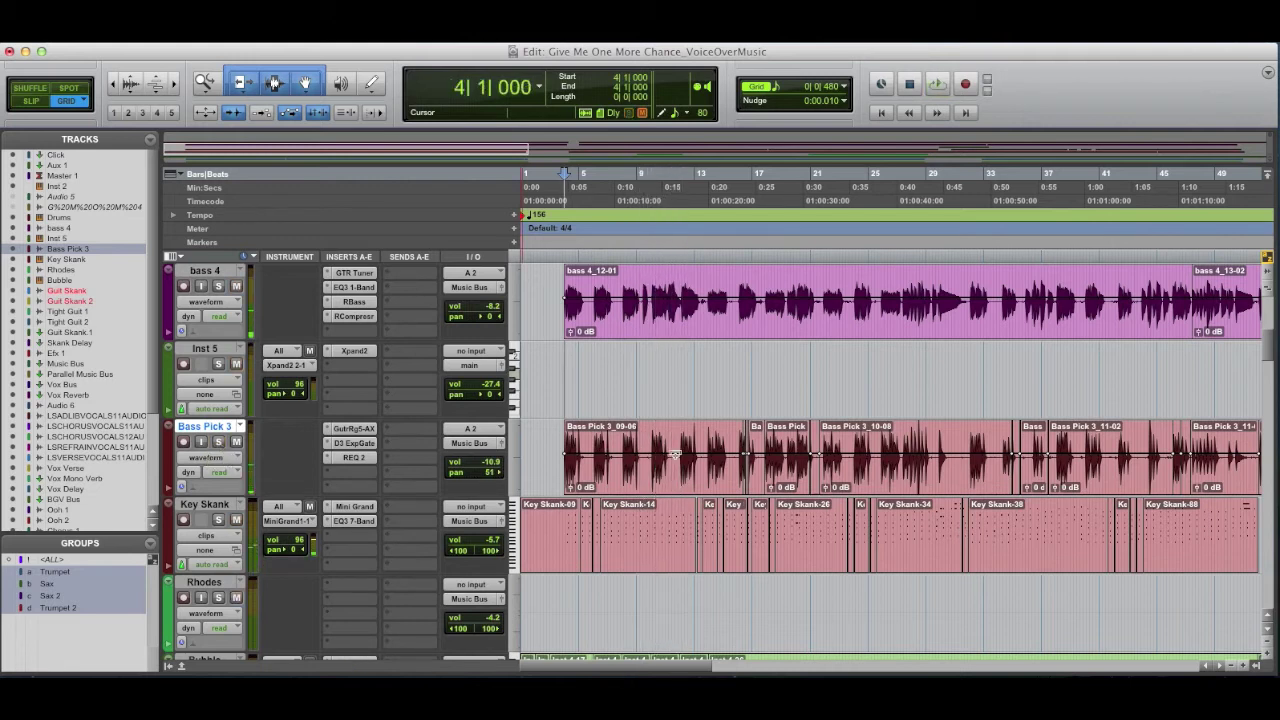
# Step: Look through the Bass Pick 3 clips and play from 92|1|480, soloing Bass Pick 3 and adding bass 4 to the solo before stopping
pyautogui.hscroll(2, 848, 470)
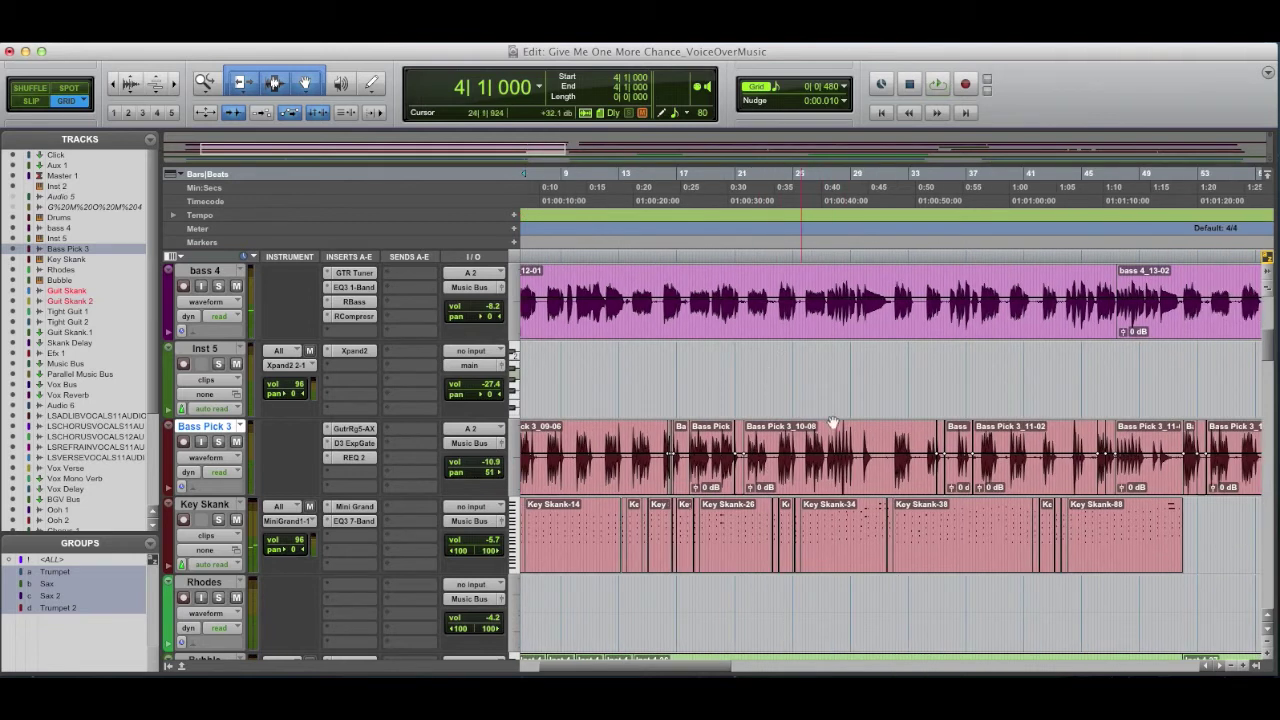
pyautogui.hscroll(10, 860, 421)
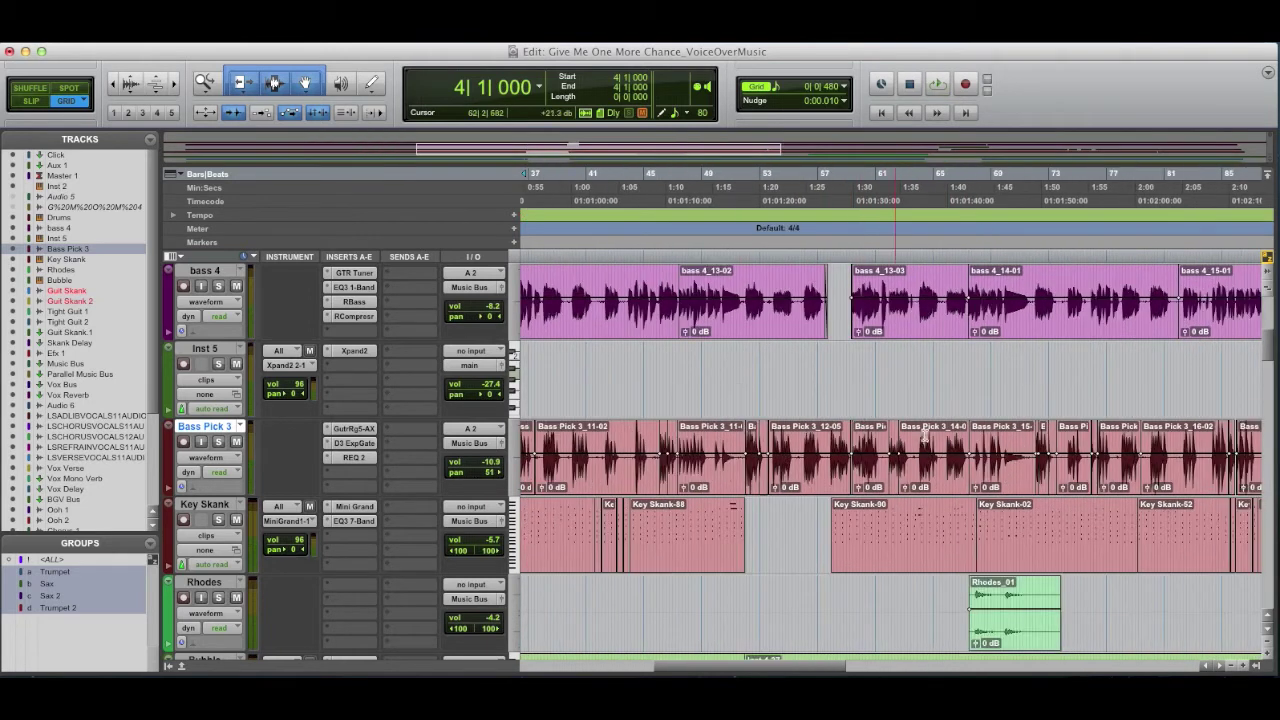
pyautogui.hscroll(8, 972, 435)
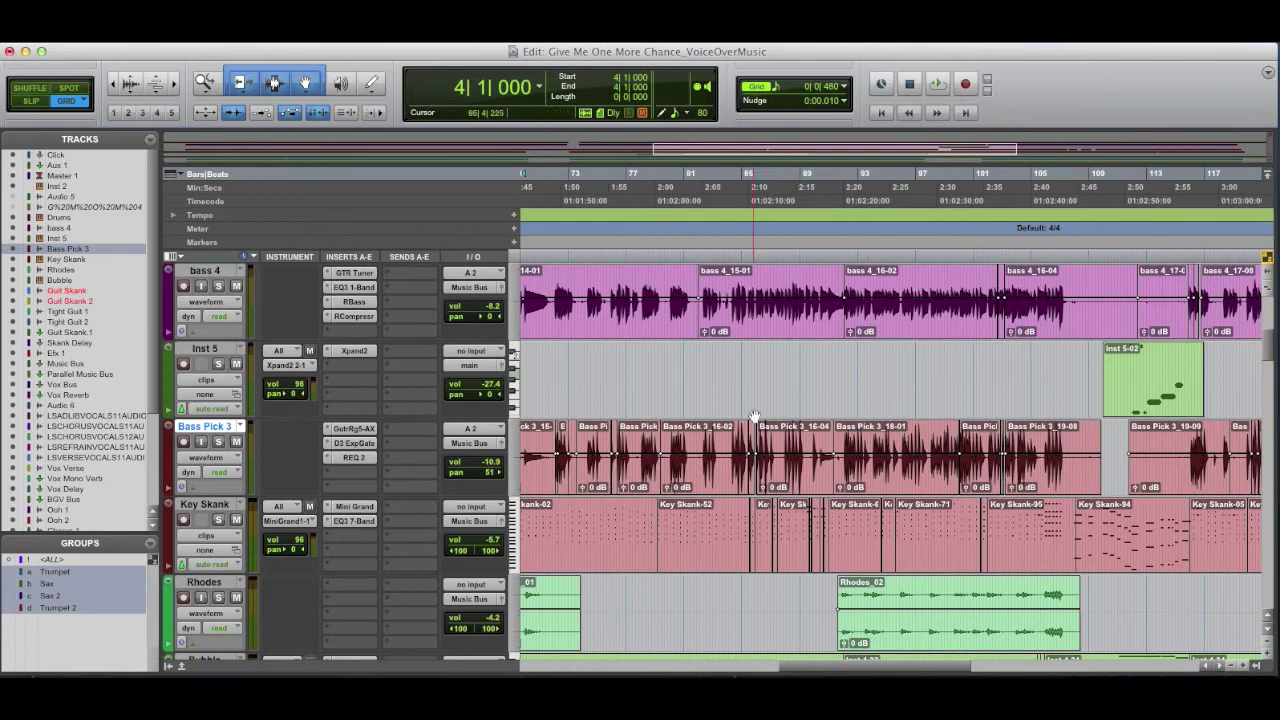
pyautogui.click(848, 385)
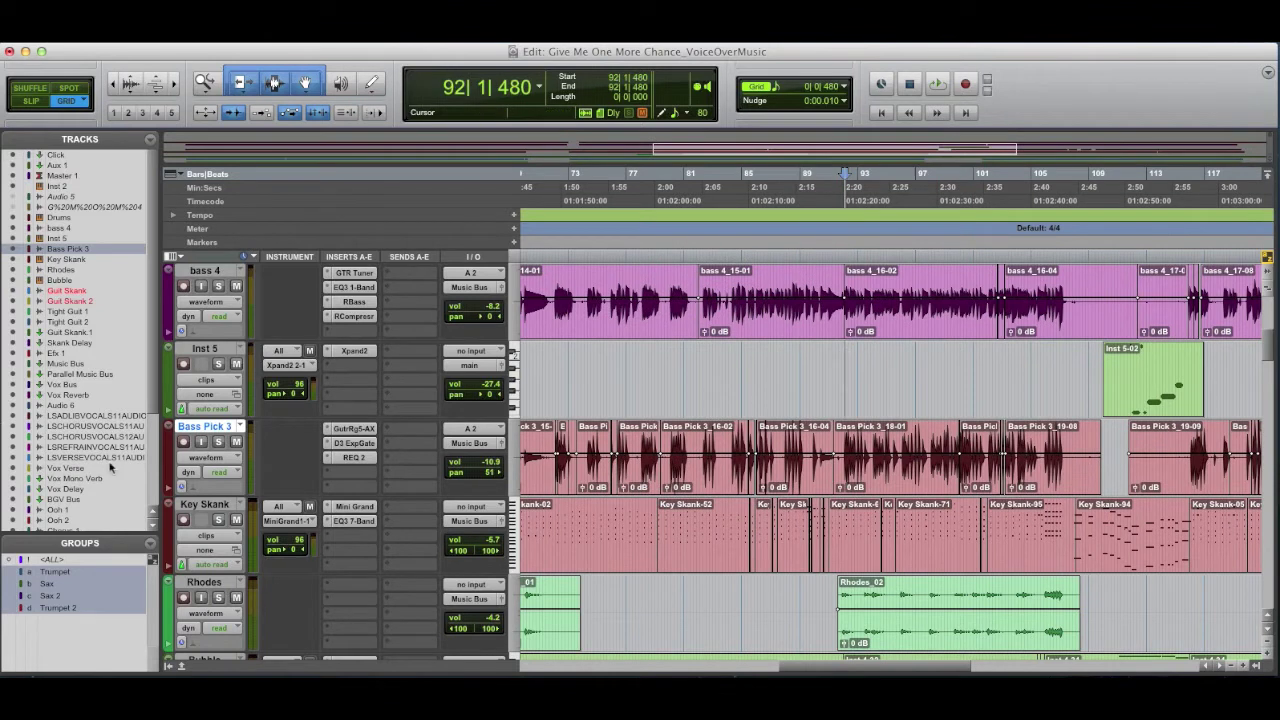
pyautogui.press('space')
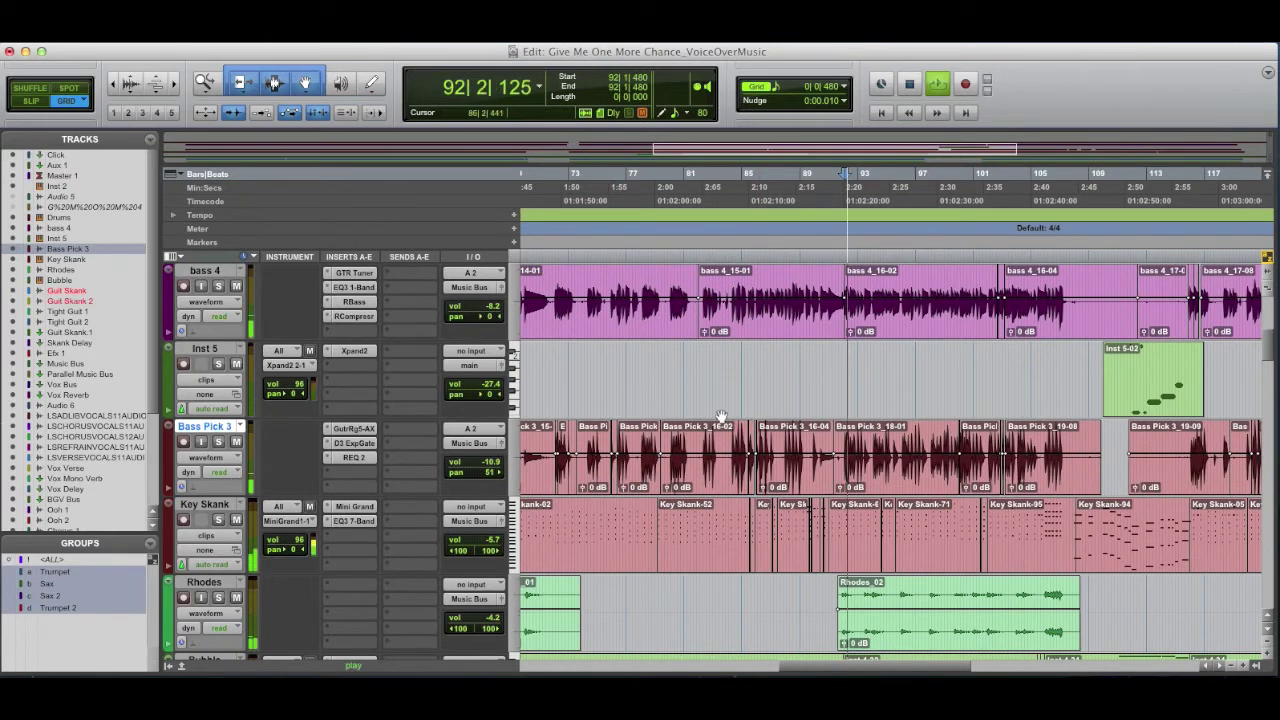
pyautogui.click(219, 443)
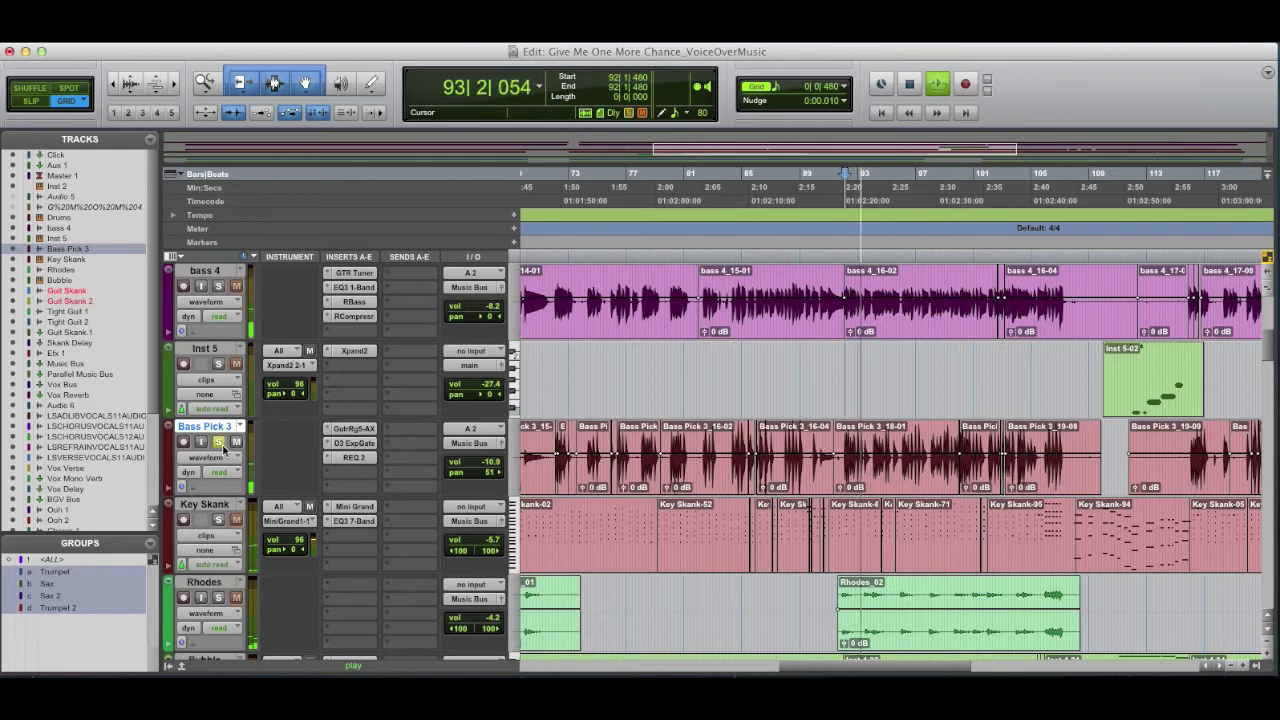
pyautogui.click(218, 288)
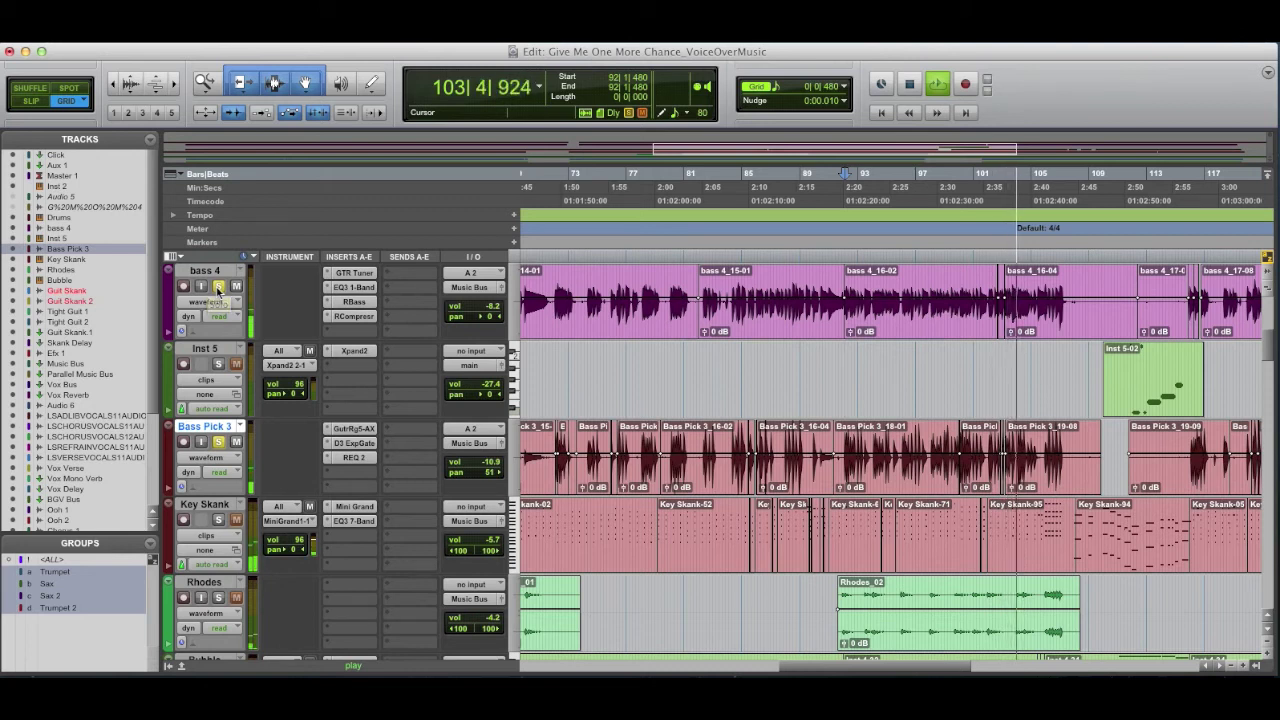
pyautogui.press('space')
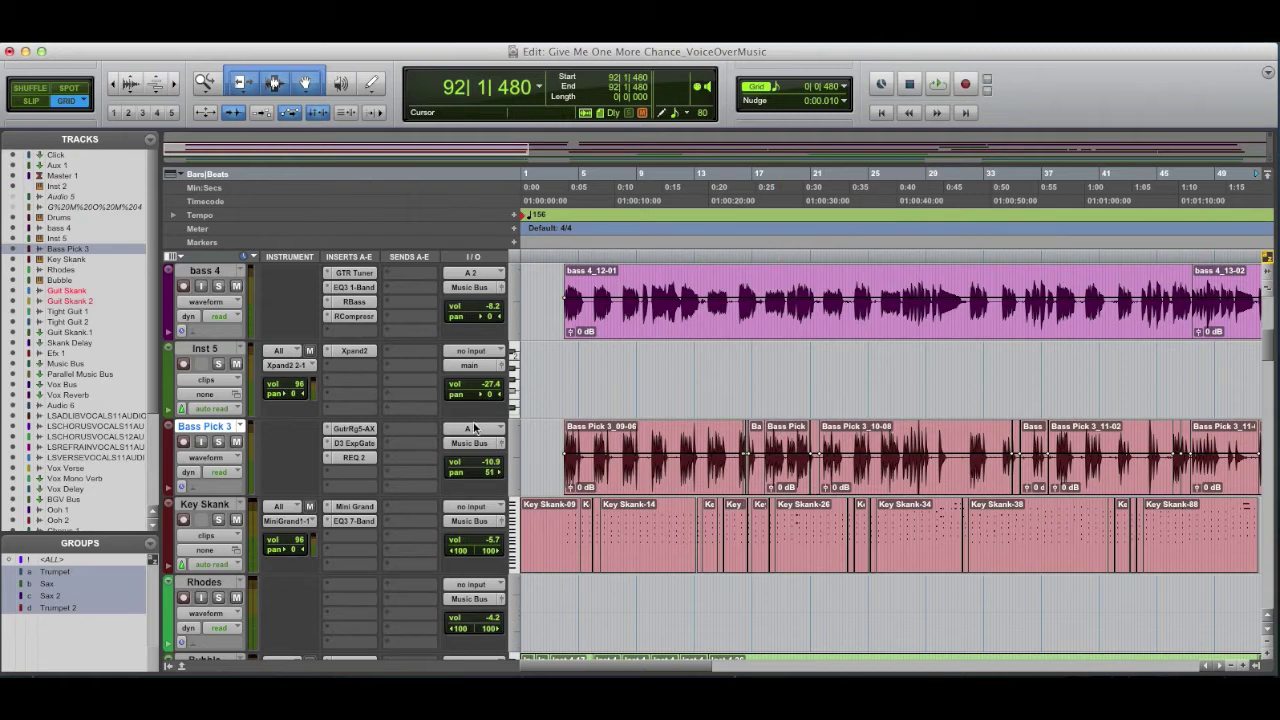
# Step: Place the edit cursor at 5|1|000 near the start of the song
pyautogui.click(561, 356)
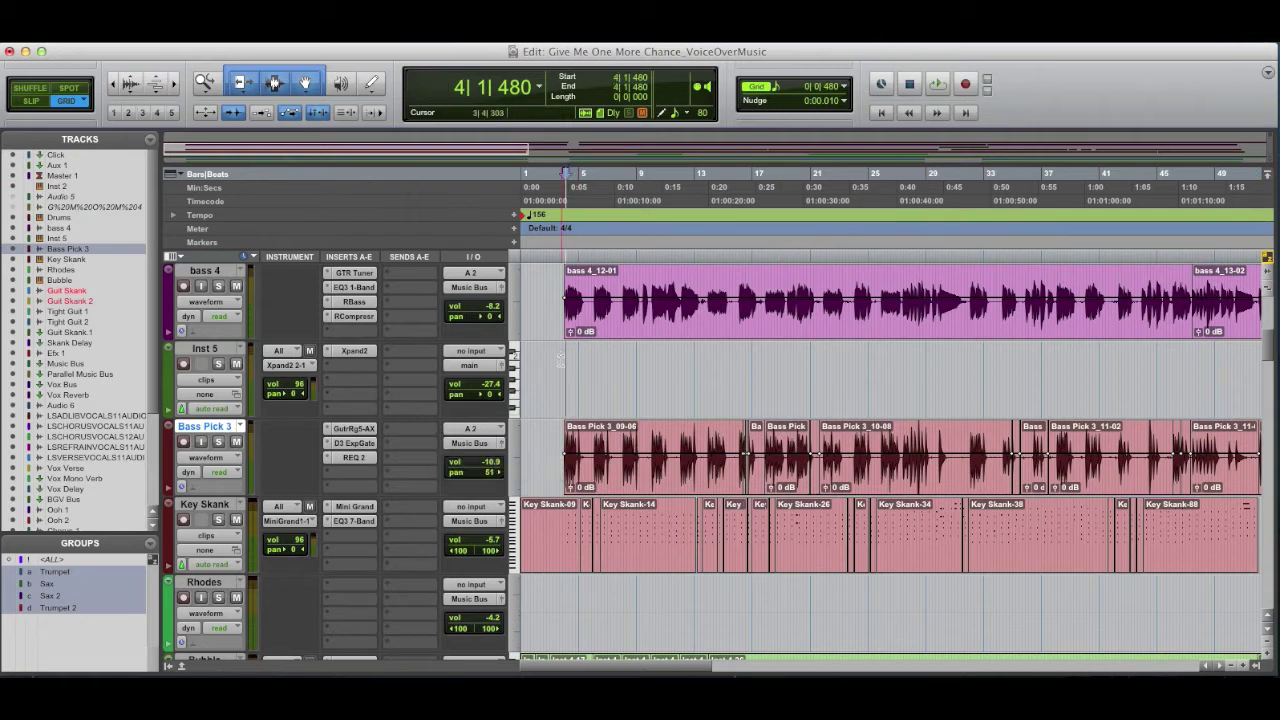
pyautogui.moveTo(561, 360); pyautogui.dragTo(582, 360)
pyautogui.click(579, 361)
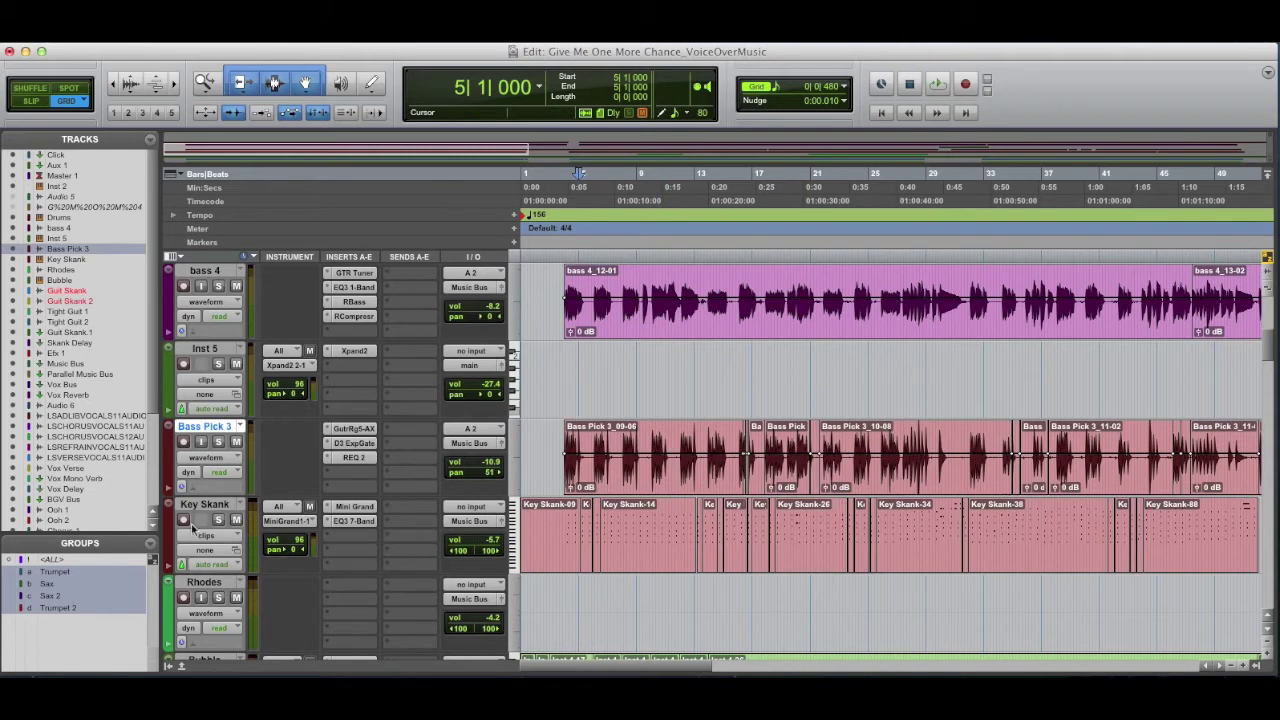
# Step: Open the Mini Grand instrument on the Key Skank track, move its window clear of the track controls, and solo the track
pyautogui.click(352, 508)
pyautogui.moveTo(541, 51); pyautogui.dragTo(681, 47)
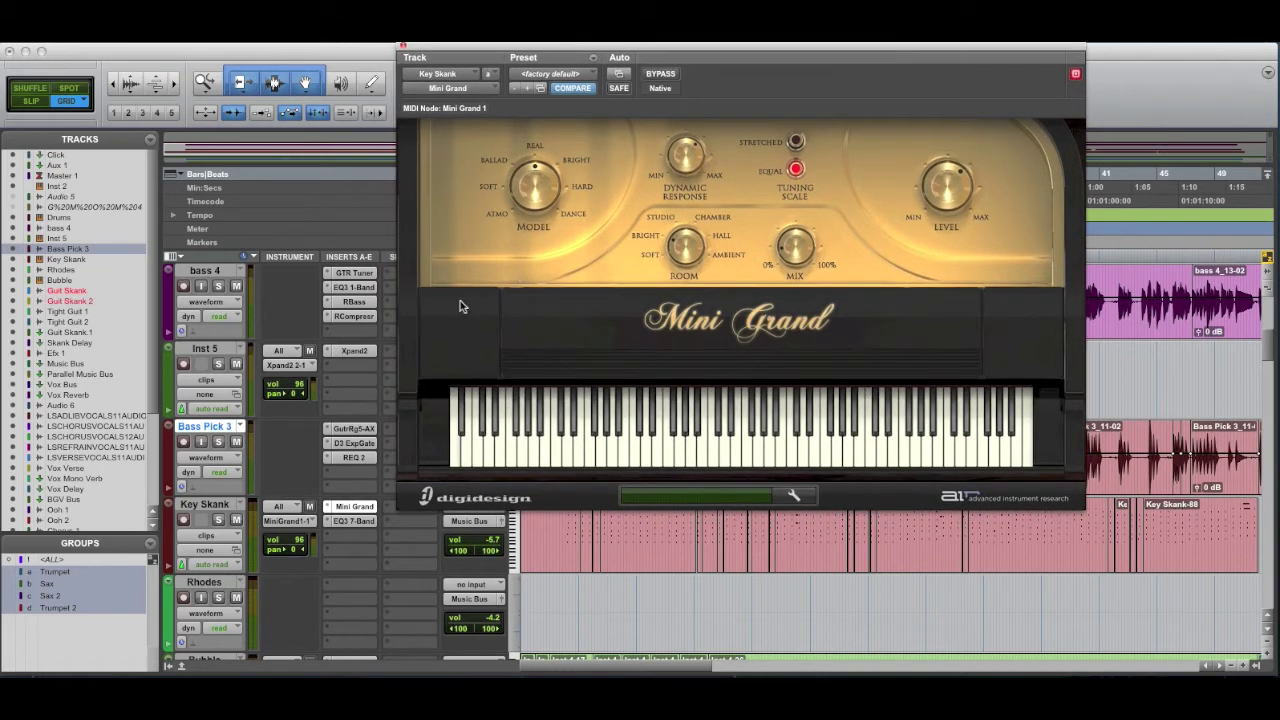
pyautogui.click(218, 521)
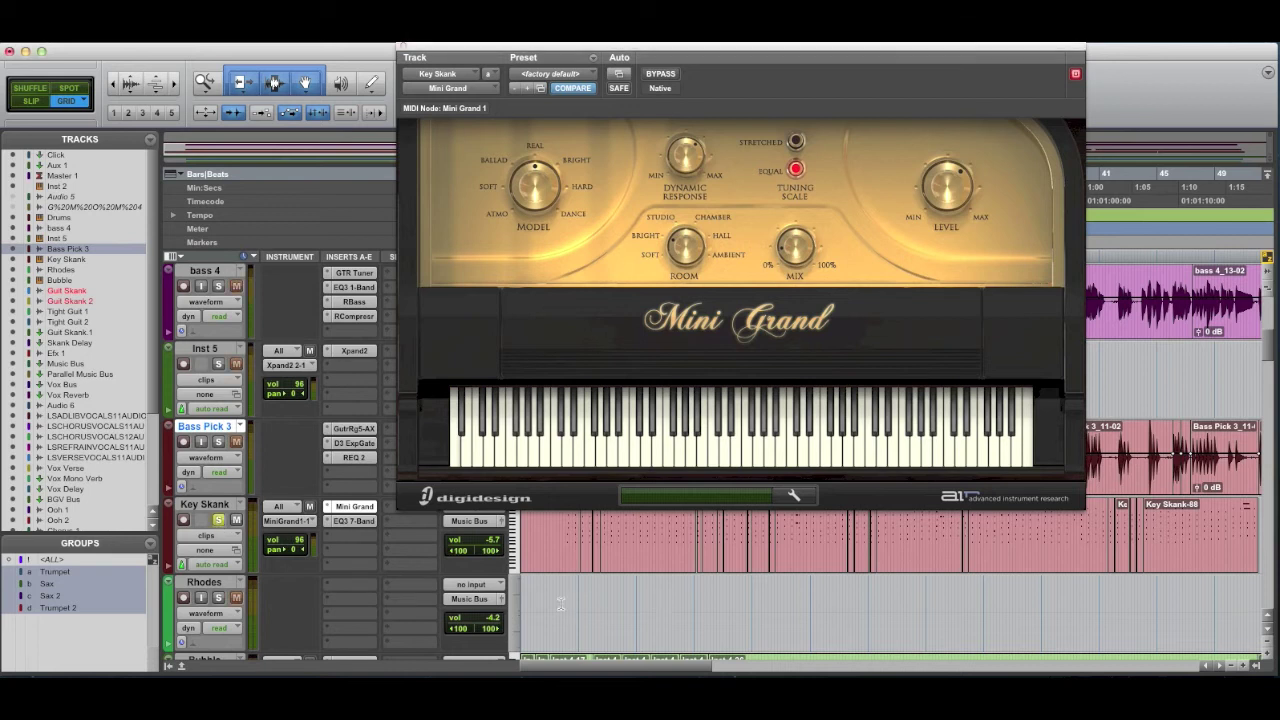
# Step: Play the Key Skank part and switch its solo off and on to compare it with the full mix
pyautogui.press('space')
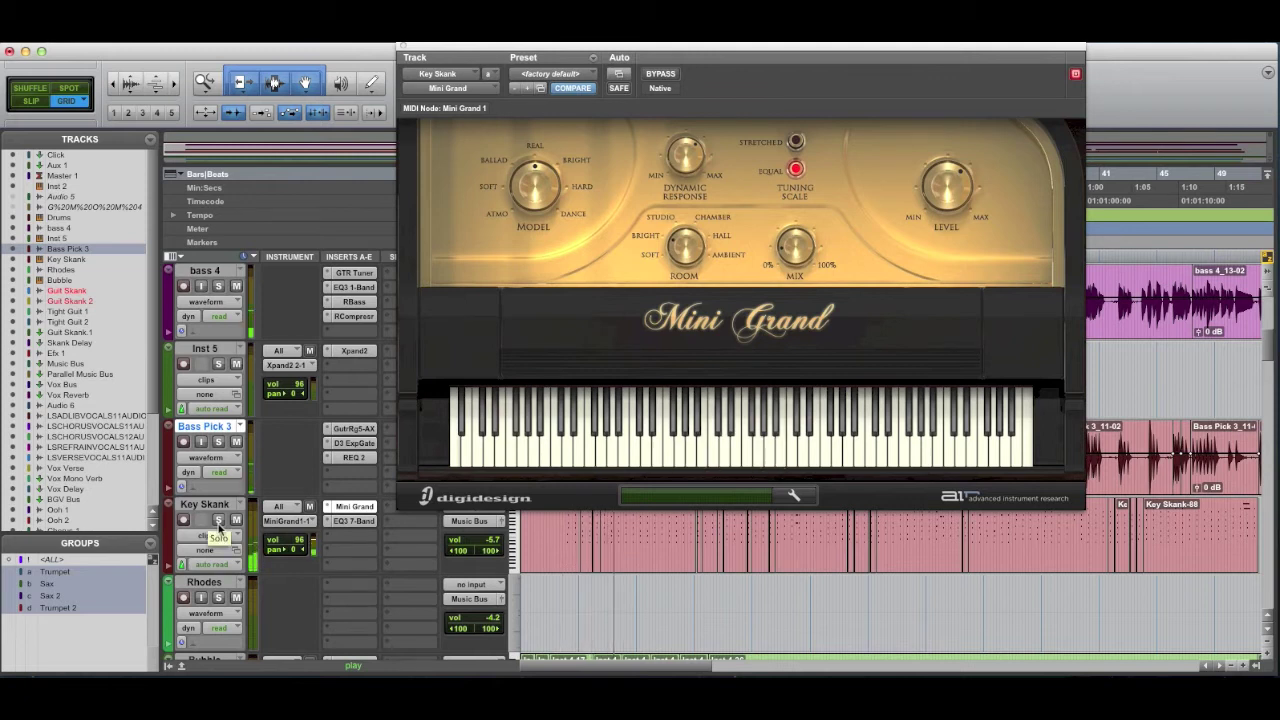
pyautogui.click(218, 521)
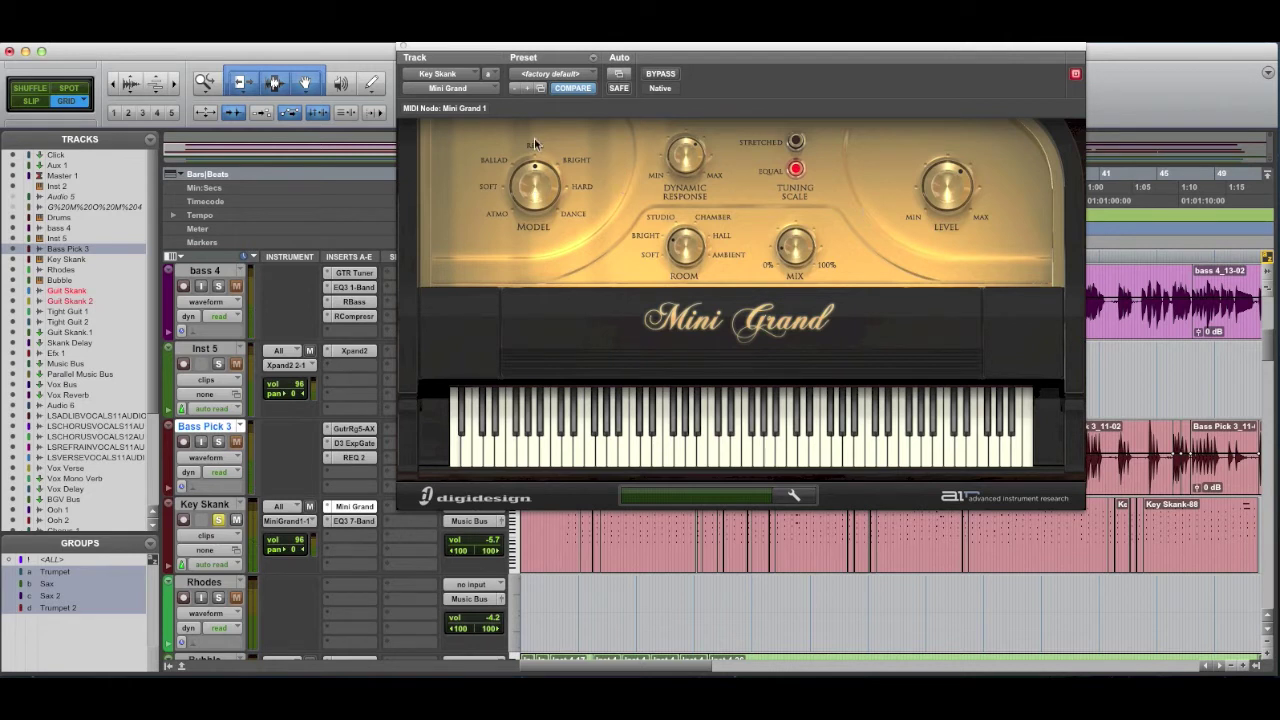
# Step: Examine the EQ3 7-Band settings on the Key Skank track, close the plug-in window, and unsolo the track
pyautogui.click(352, 523)
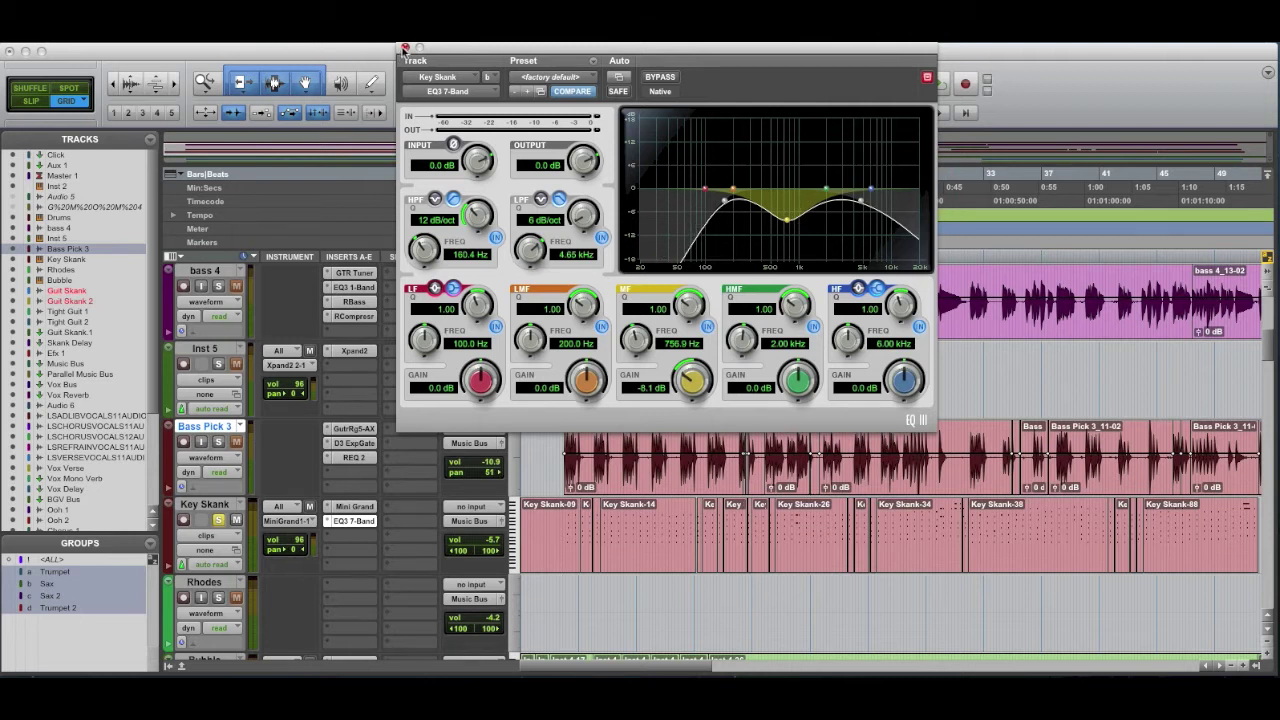
pyautogui.click(404, 48)
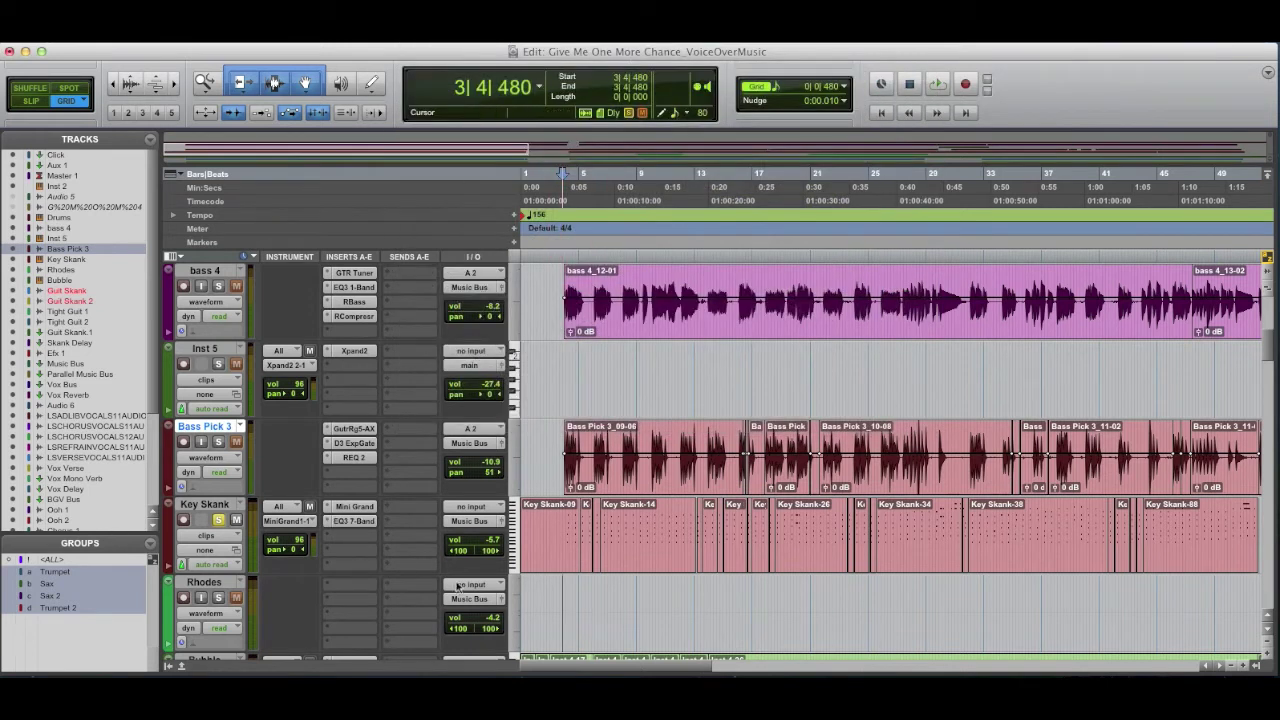
pyautogui.click(184, 520)
pyautogui.click(218, 520)
# Step: Select the Rhodes track and play from 66|1|480 just before the Rhodes_01 clip, soloing Rhodes during playback before stopping
pyautogui.scroll(-3, 651, 608)
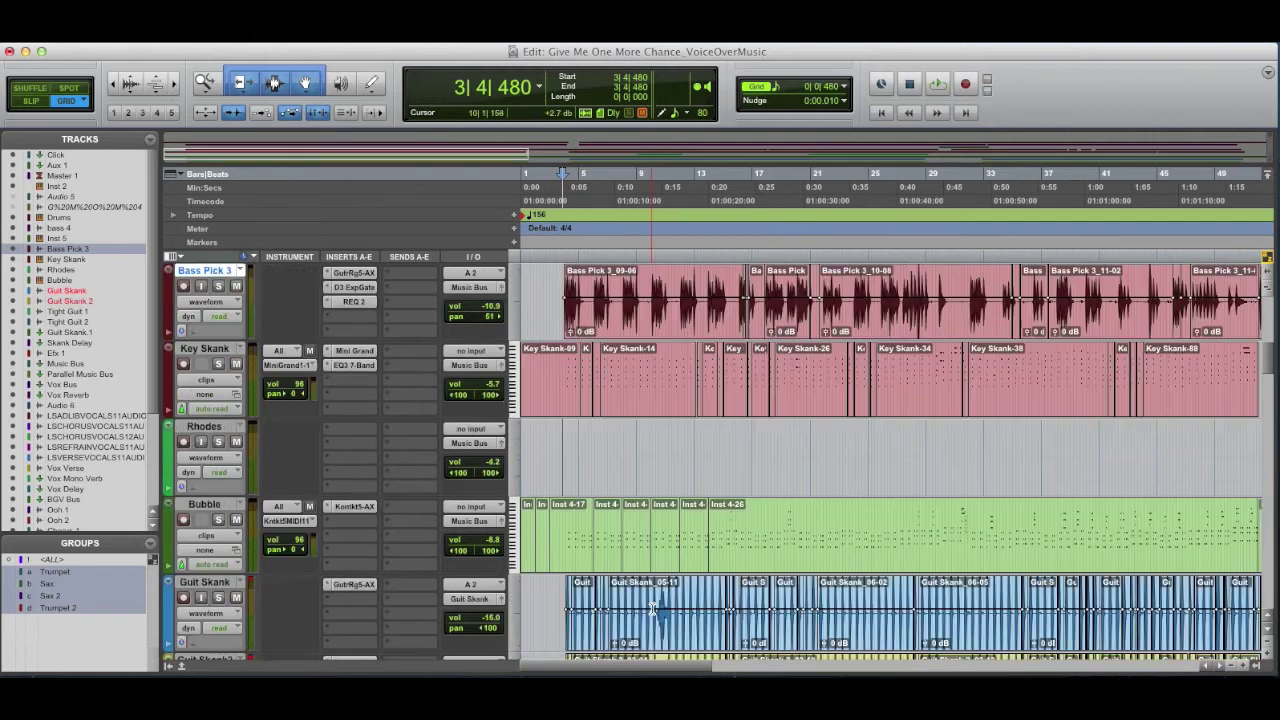
pyautogui.click(220, 429)
pyautogui.hscroll(10, 767, 482)
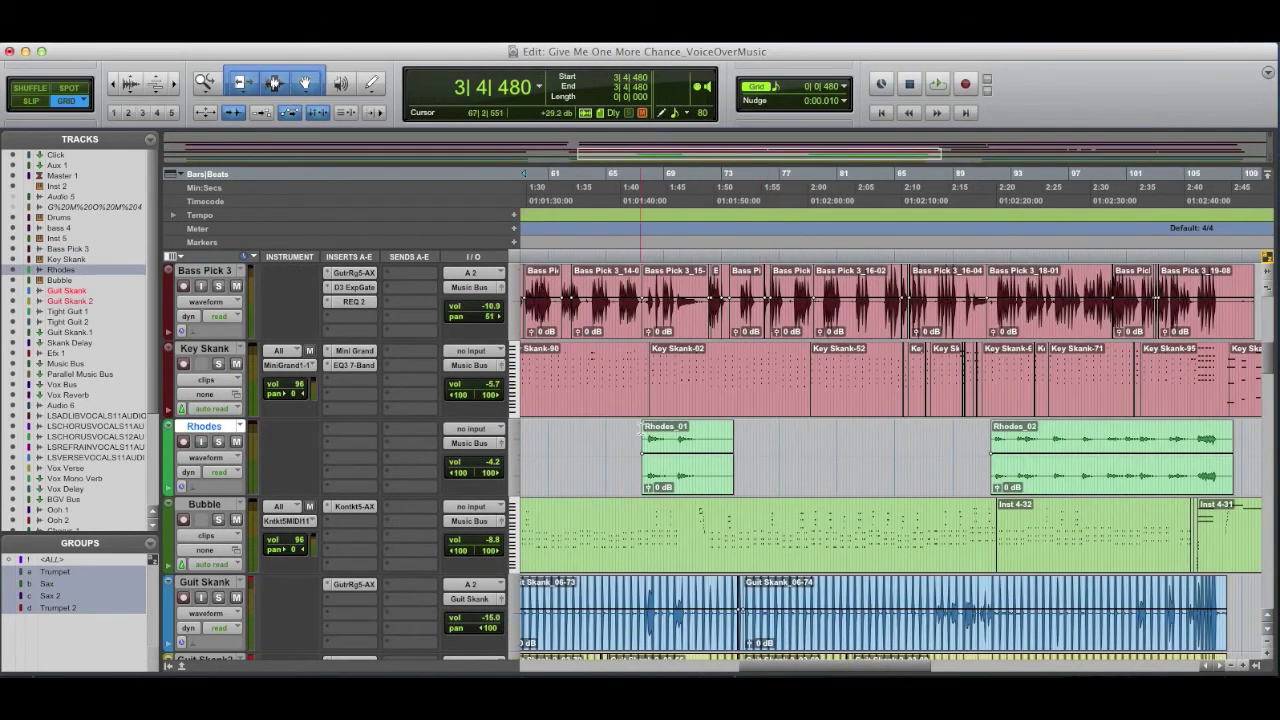
pyautogui.click(640, 428)
pyautogui.press('space')
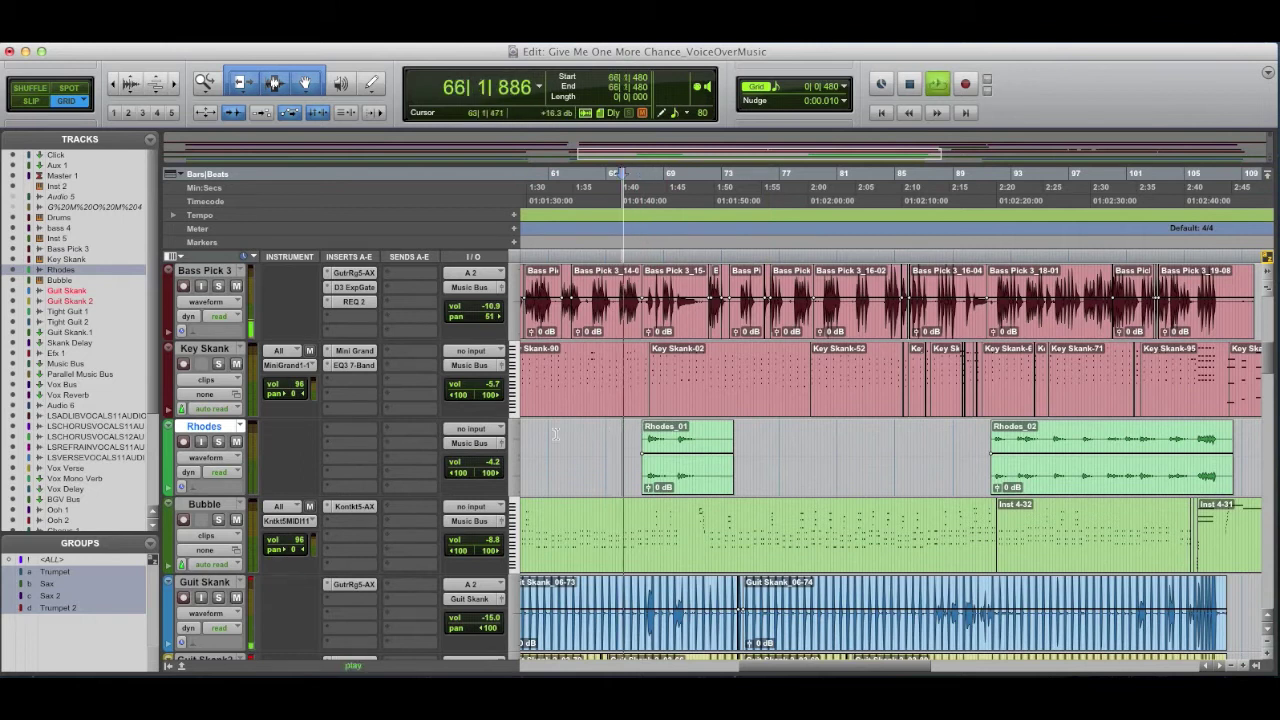
pyautogui.click(219, 443)
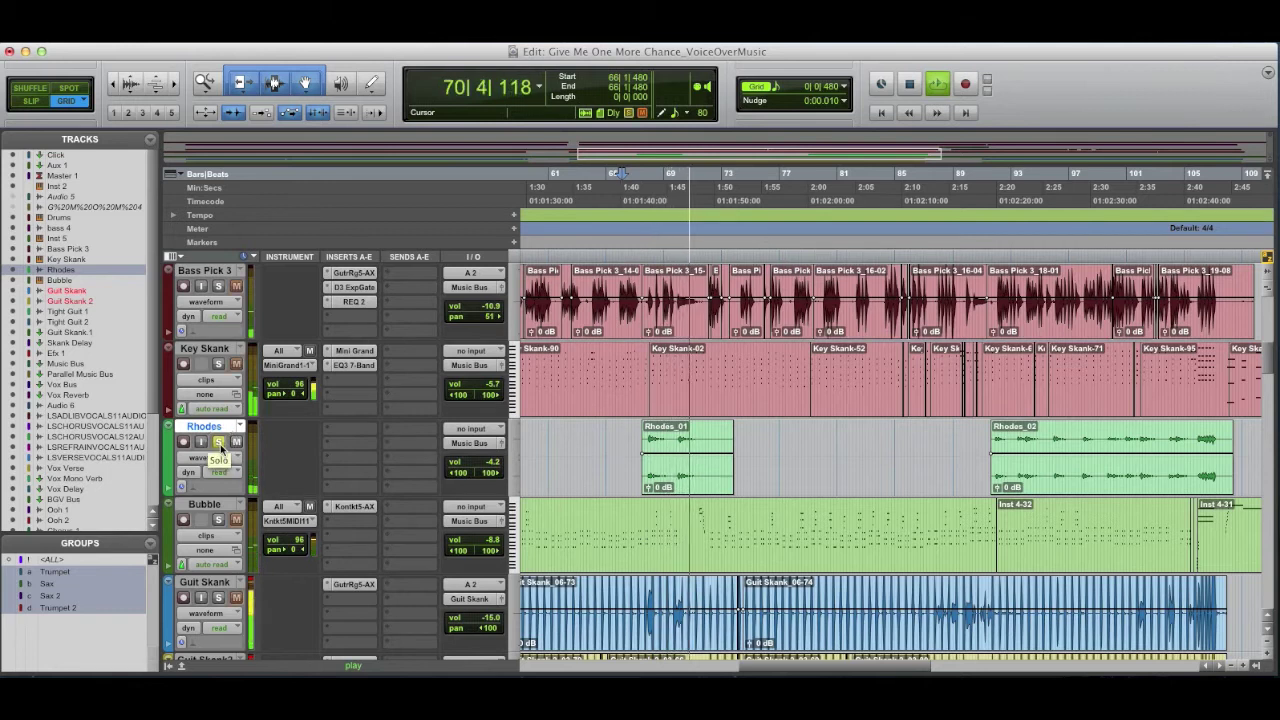
pyautogui.press('space')
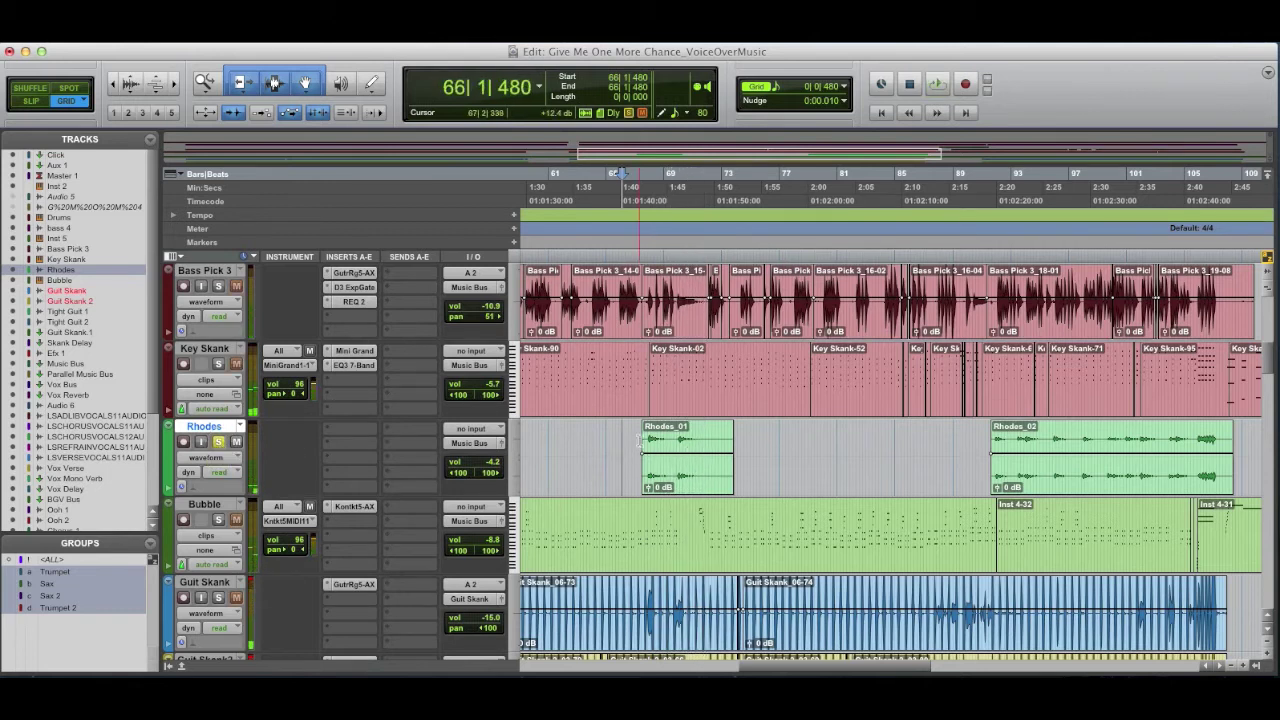
# Step: Play the soloed Rhodes_01 clip from 67|2|000 and stop
pyautogui.click(650, 438)
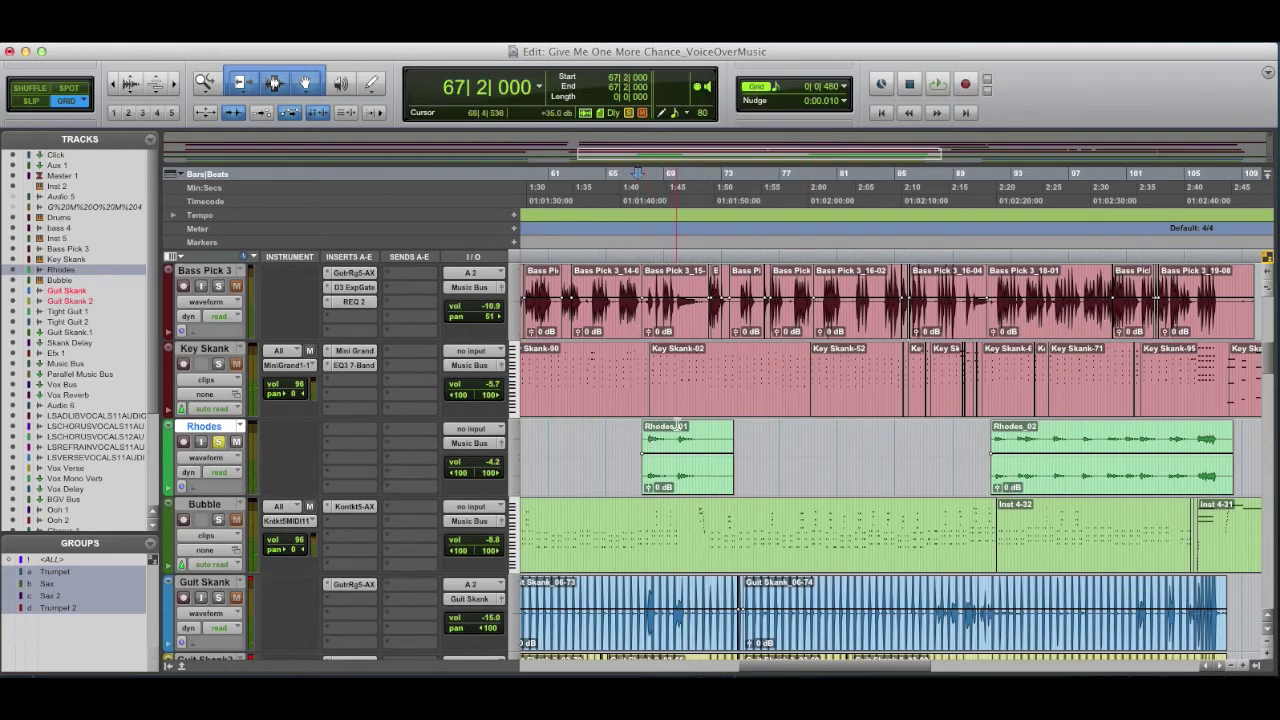
pyautogui.press('space')
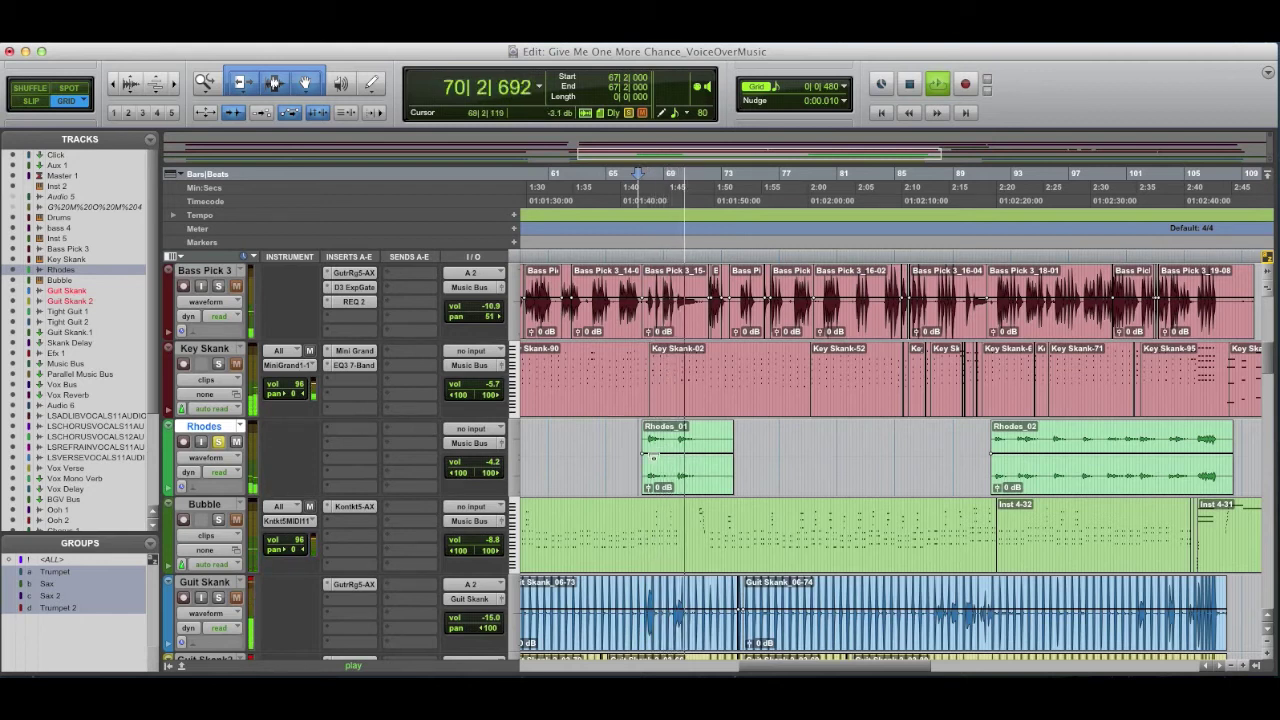
pyautogui.press('space')
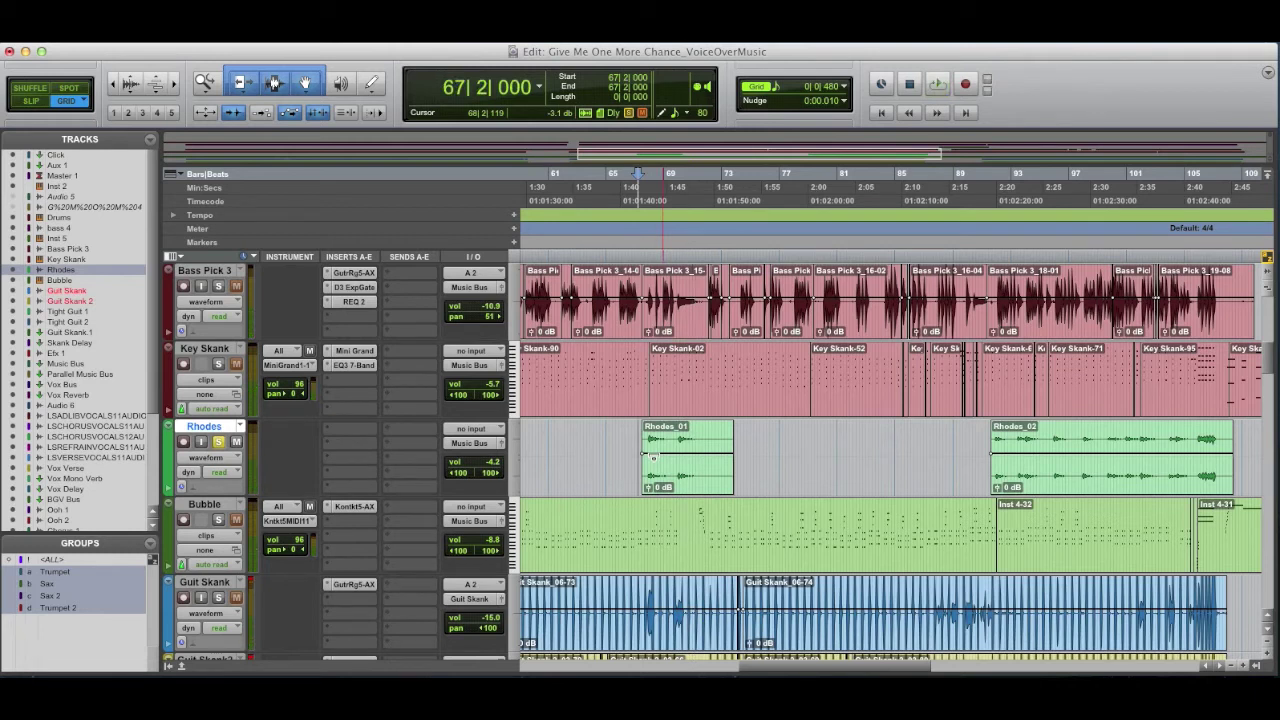
# Step: Play the Rhodes_02 section from 91|1|480, comparing Rhodes soloed and in the mix, and stop with Rhodes unsoloed
pyautogui.click(983, 429)
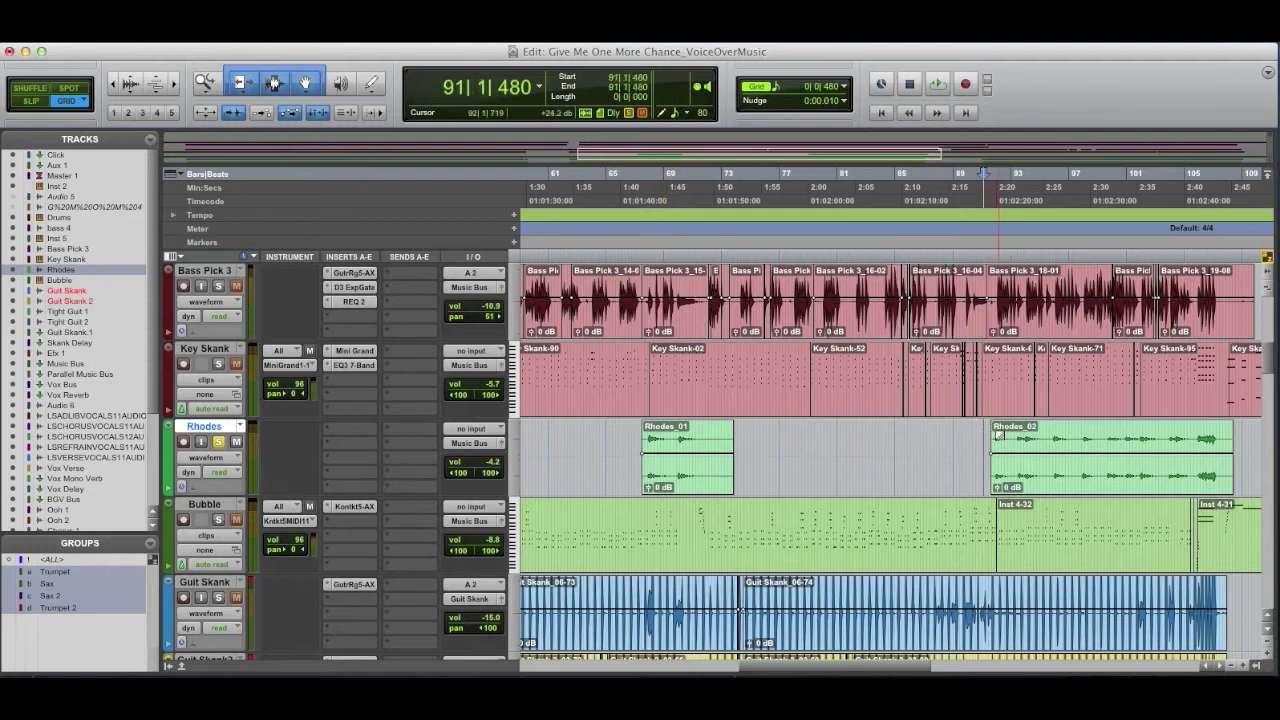
pyautogui.click(217, 441)
pyautogui.press('space')
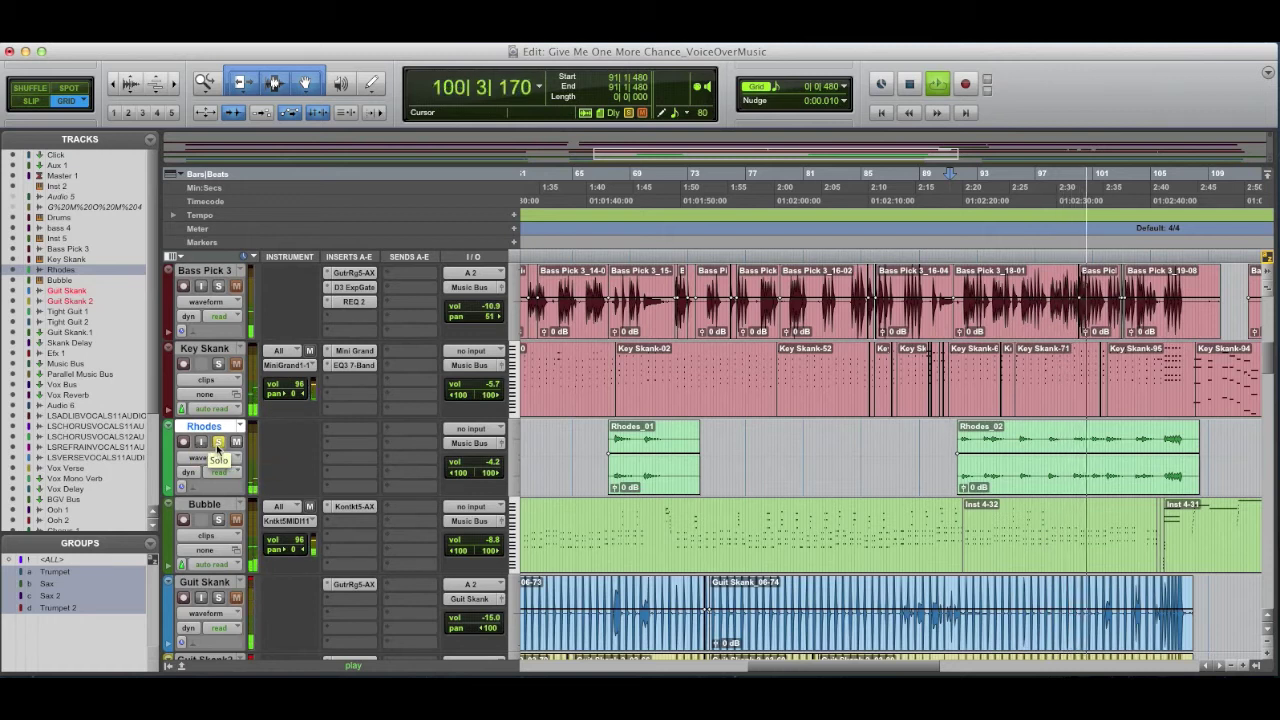
pyautogui.click(217, 443)
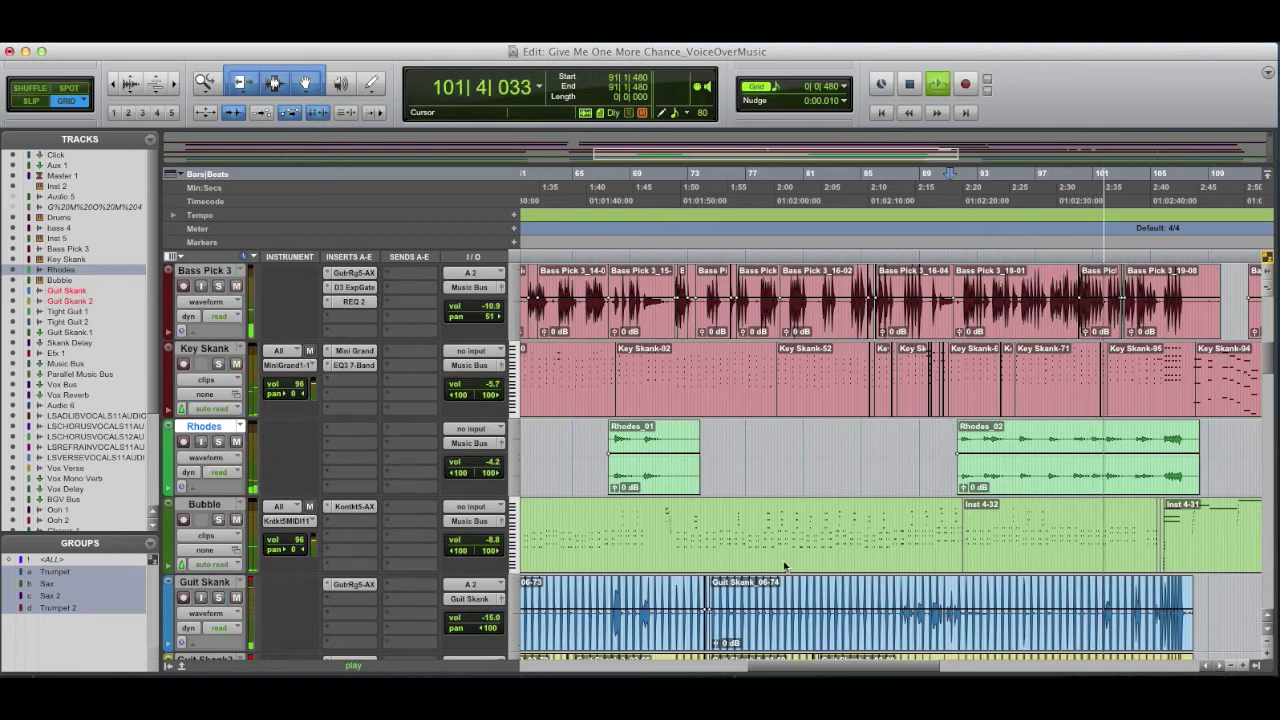
pyautogui.press('space')
pyautogui.hscroll(7, 800, 557)
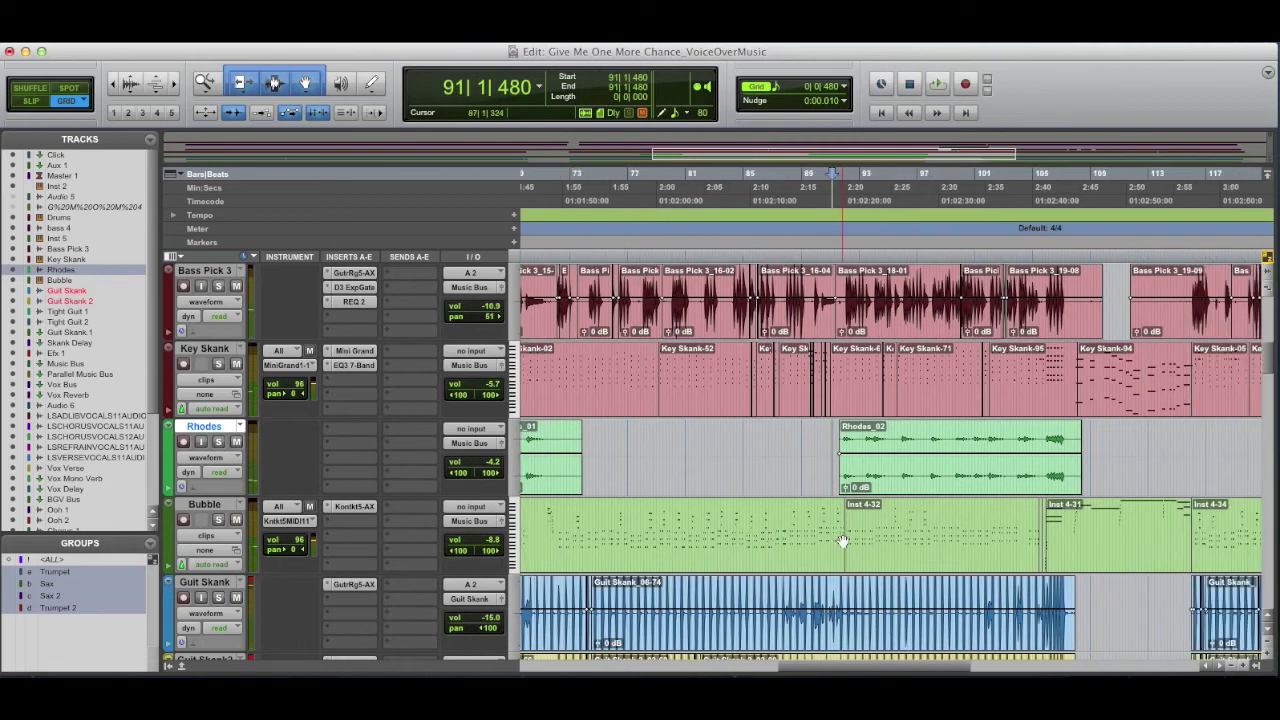
# Step: Select the Bubble track and open its Kontakt 5 Vintage Organs instrument to examine the Amp and Organ pages
pyautogui.hscroll(-20, 838, 537)
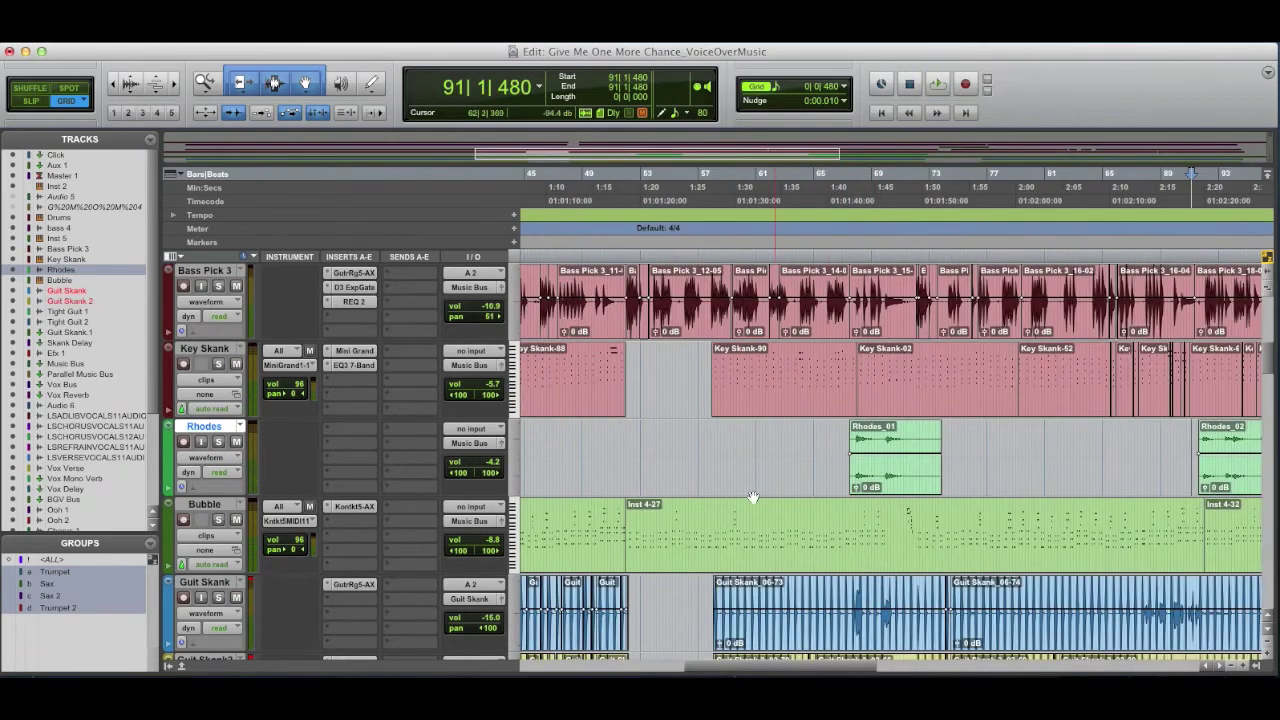
pyautogui.click(197, 507)
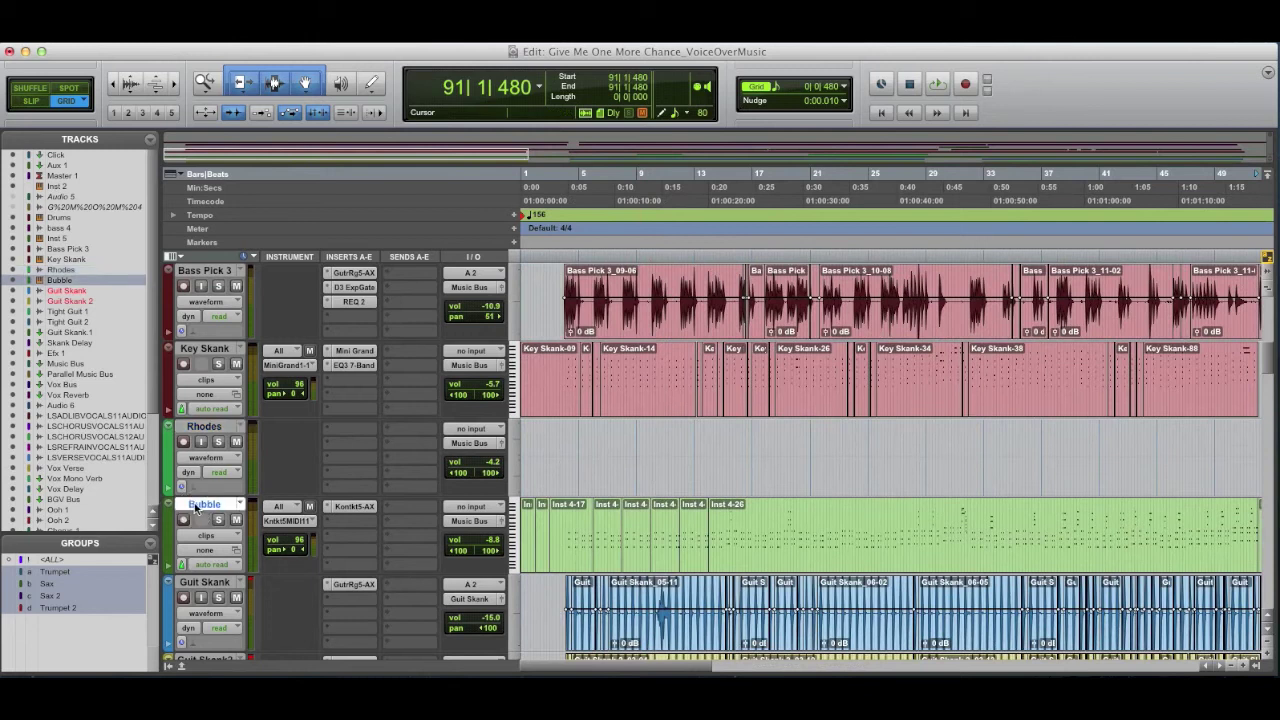
pyautogui.click(570, 440)
pyautogui.click(357, 508)
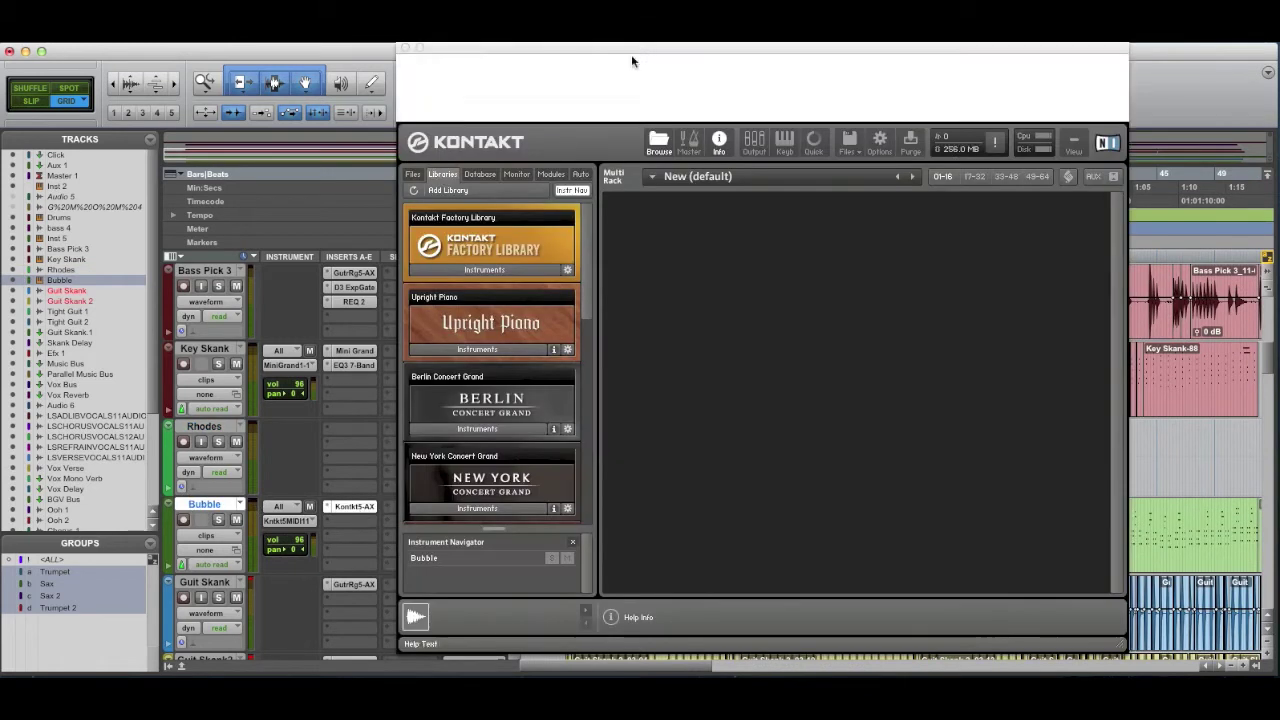
pyautogui.moveTo(763, 55); pyautogui.dragTo(685, 55)
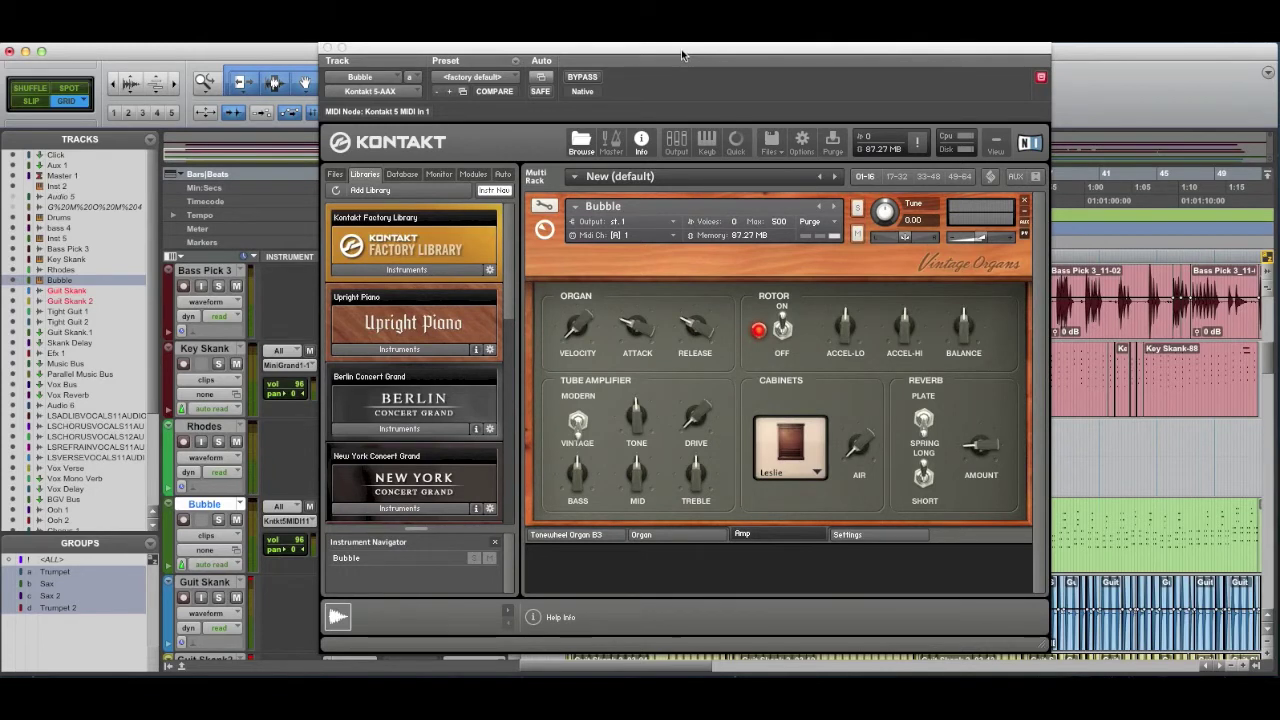
pyautogui.moveTo(681, 49); pyautogui.dragTo(685, 59)
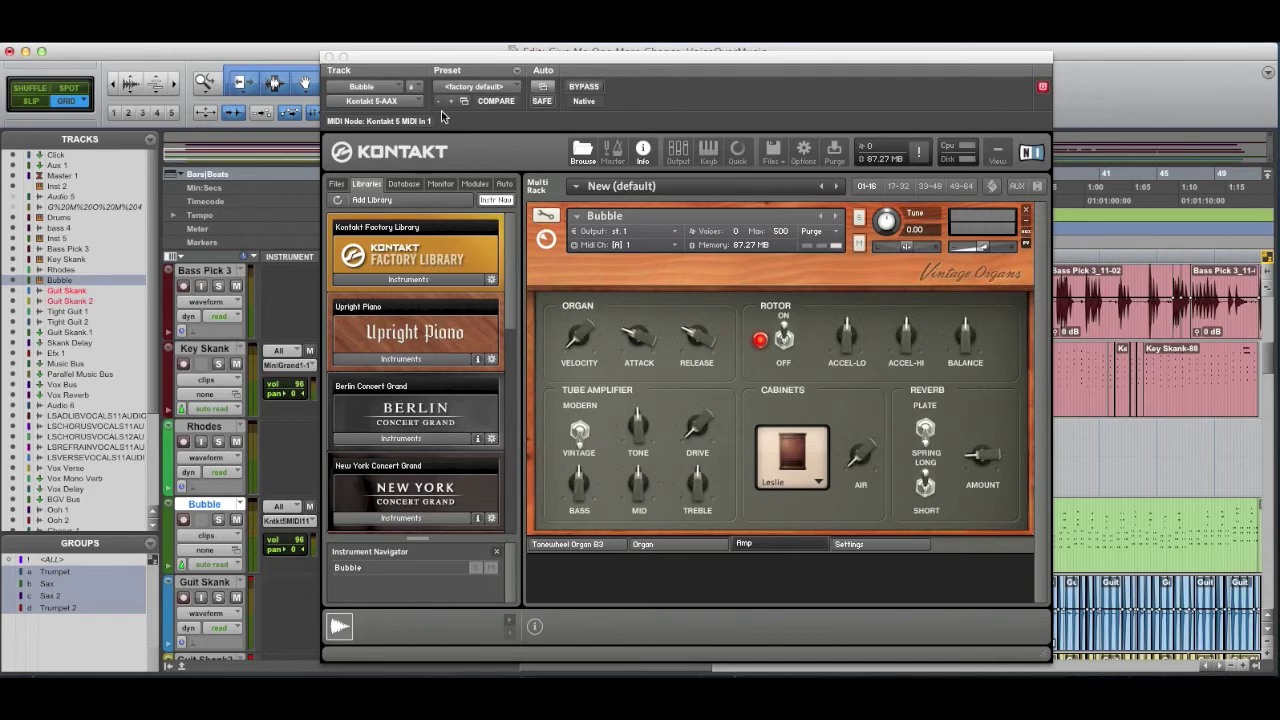
pyautogui.click(651, 543)
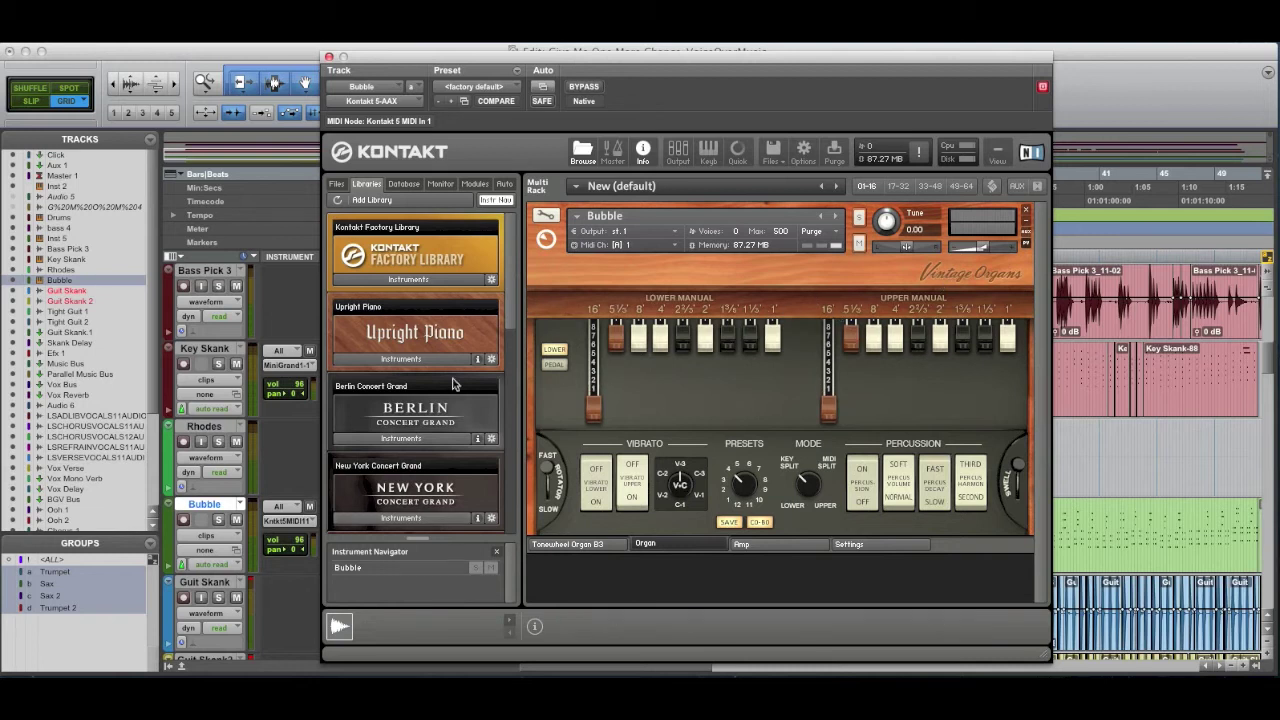
# Step: Move the Kontakt window clear of the track controls and play the song from 3|4|480
pyautogui.moveTo(566, 60); pyautogui.dragTo(858, 65)
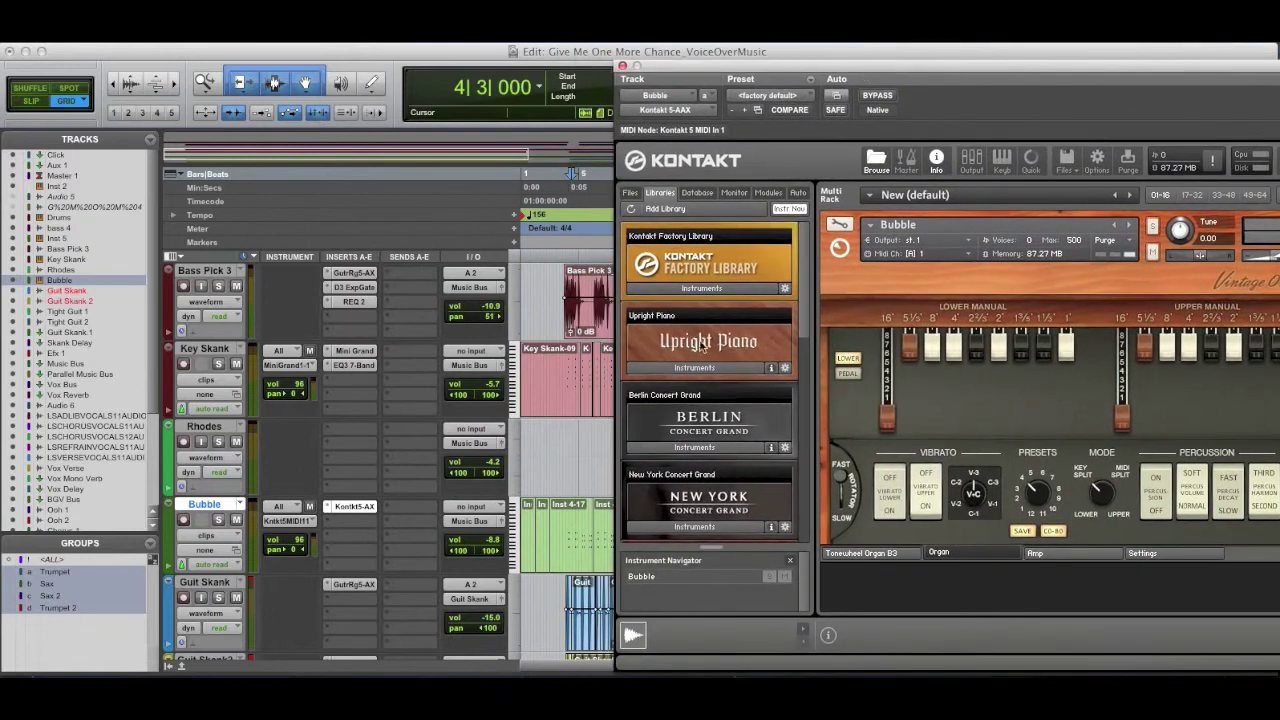
pyautogui.click(561, 440)
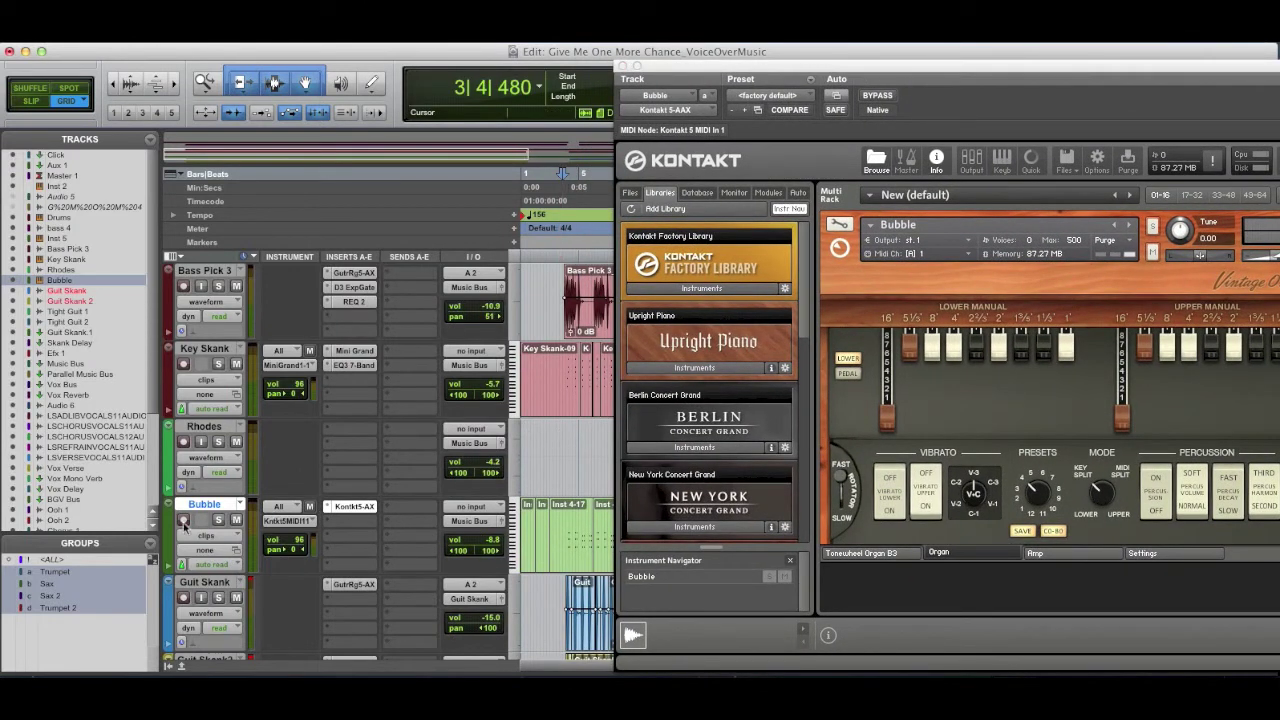
pyautogui.press('space')
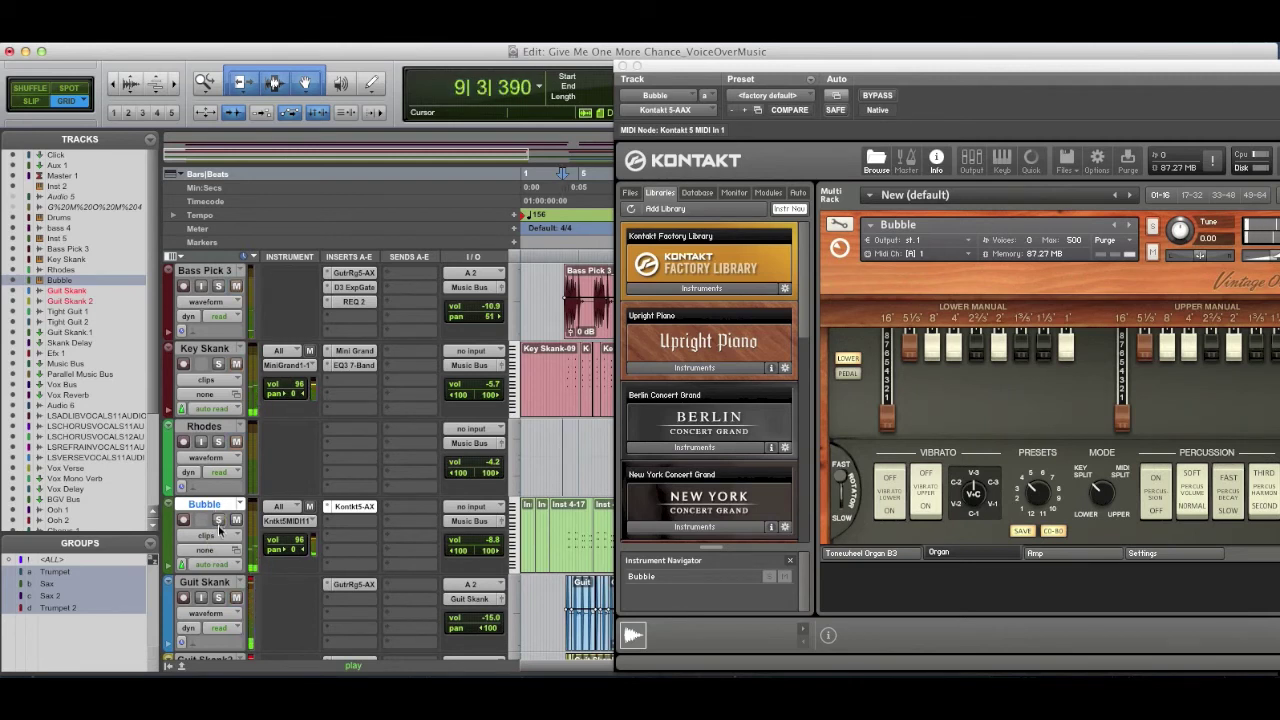
# Step: Bring the Kontakt window fully back into view and review the organ's Amp page followed by its Organ page
pyautogui.moveTo(881, 66); pyautogui.dragTo(530, 50)
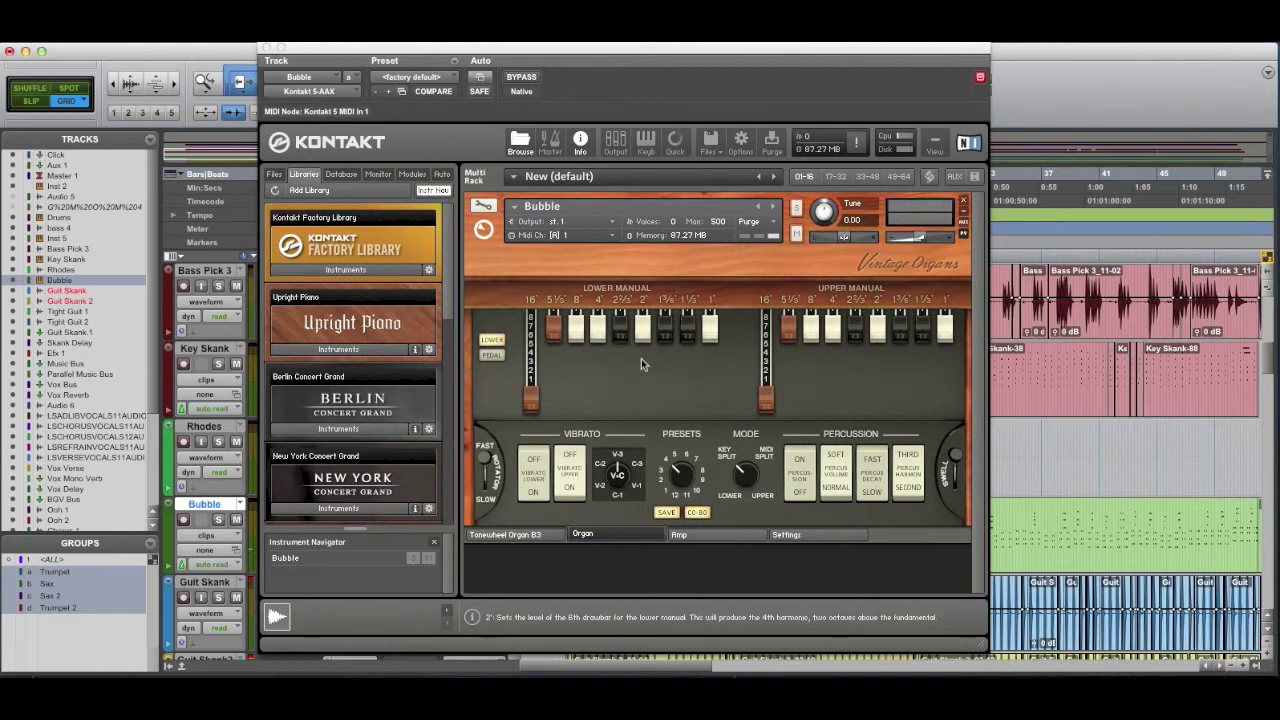
pyautogui.click(707, 534)
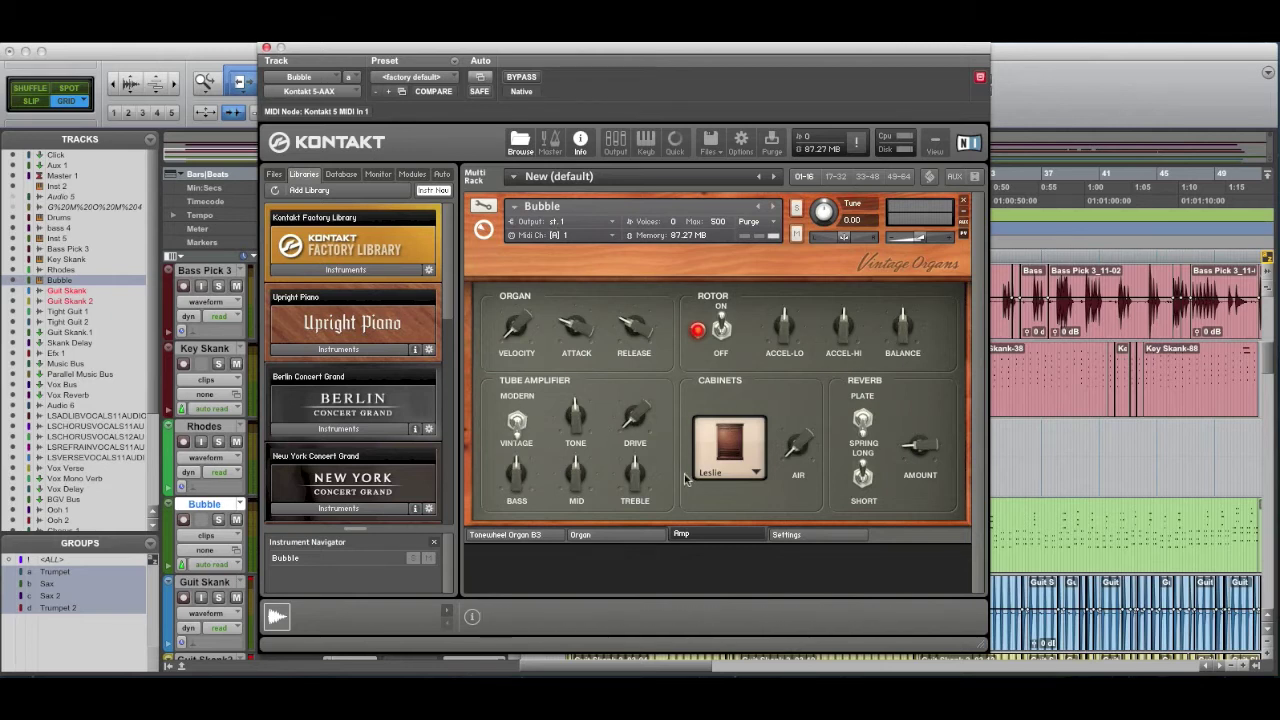
pyautogui.click(611, 540)
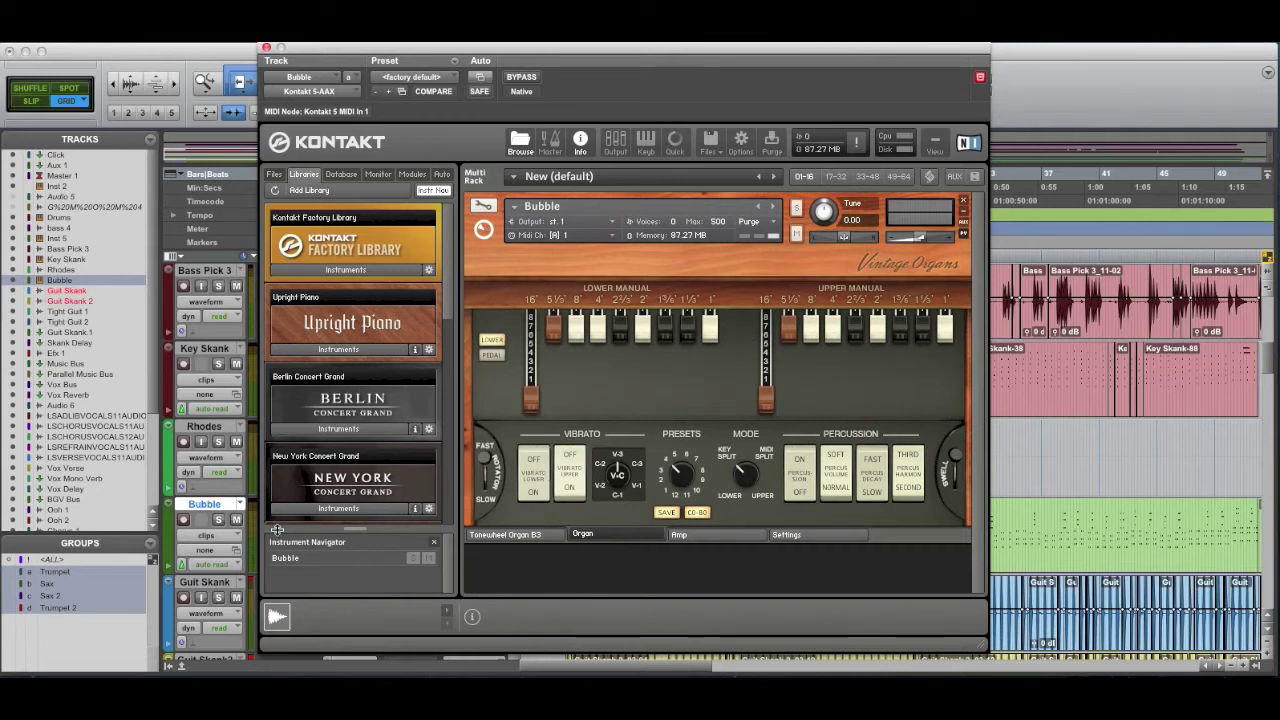
# Step: Record-enable the Bubble track to try the organ's rotator speed live, and close the Kontakt window
pyautogui.click(214, 512)
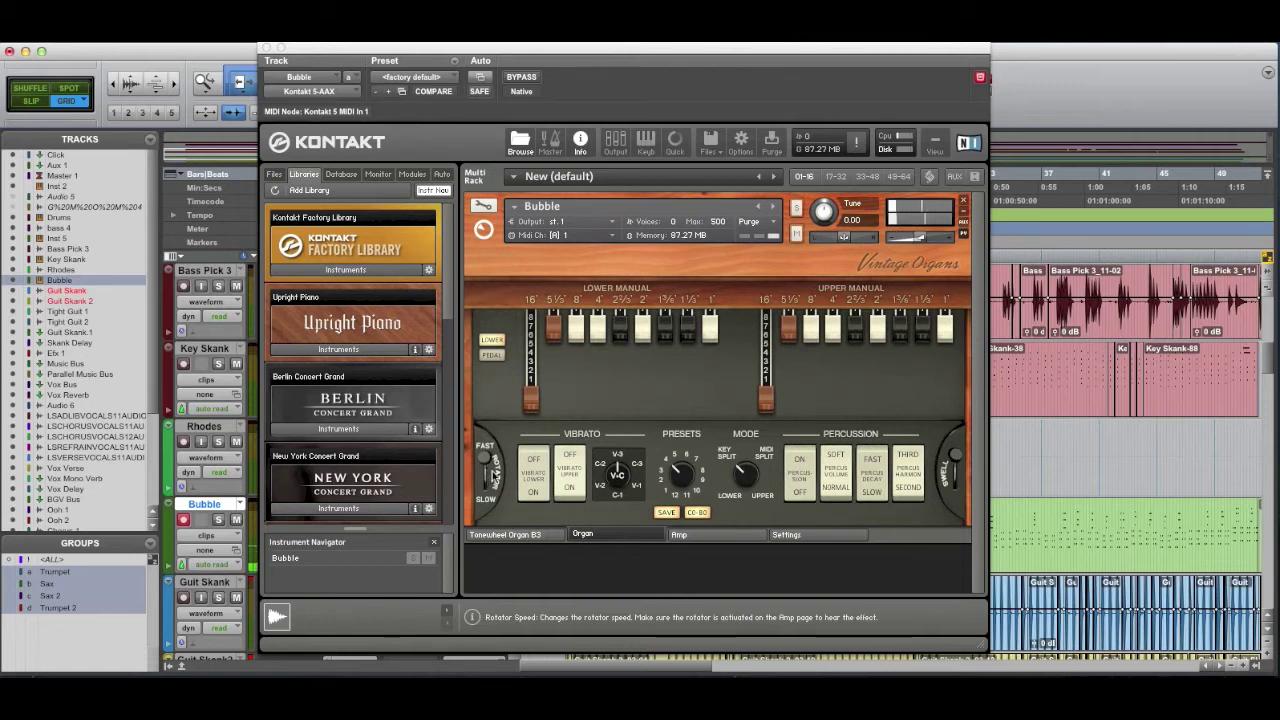
pyautogui.click(266, 48)
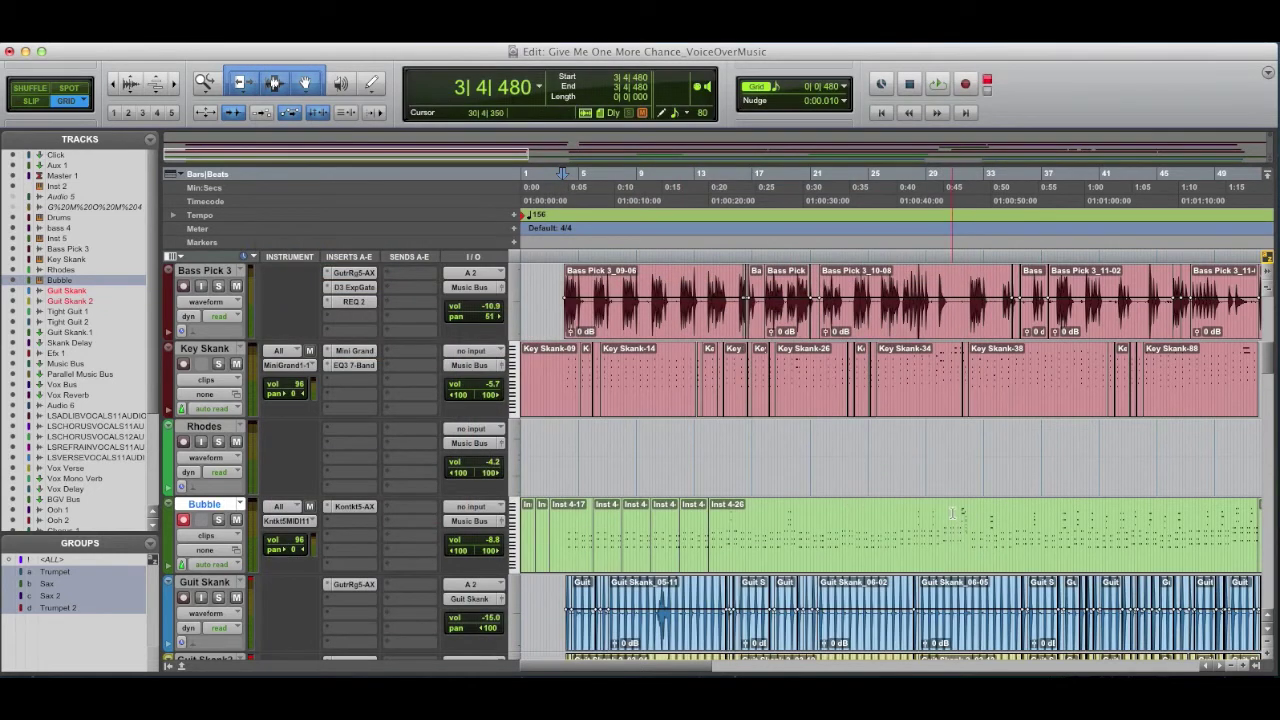
# Step: Place the edit cursor at 30|4|480 in the Bubble part and look over the guitar and Skank Delay tracks below
pyautogui.click(952, 513)
pyautogui.scroll(-2, 512, 568)
pyautogui.hscroll(3, 765, 358)
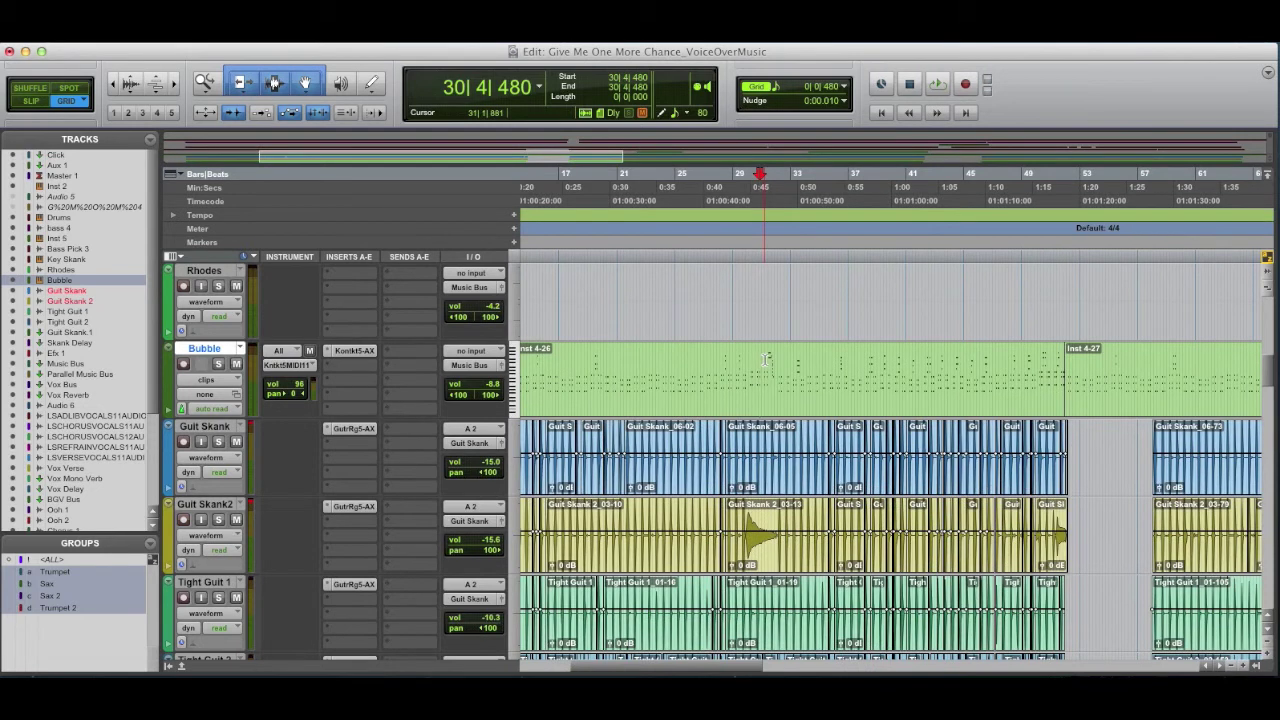
pyautogui.click(184, 364)
pyautogui.scroll(-2, 192, 367)
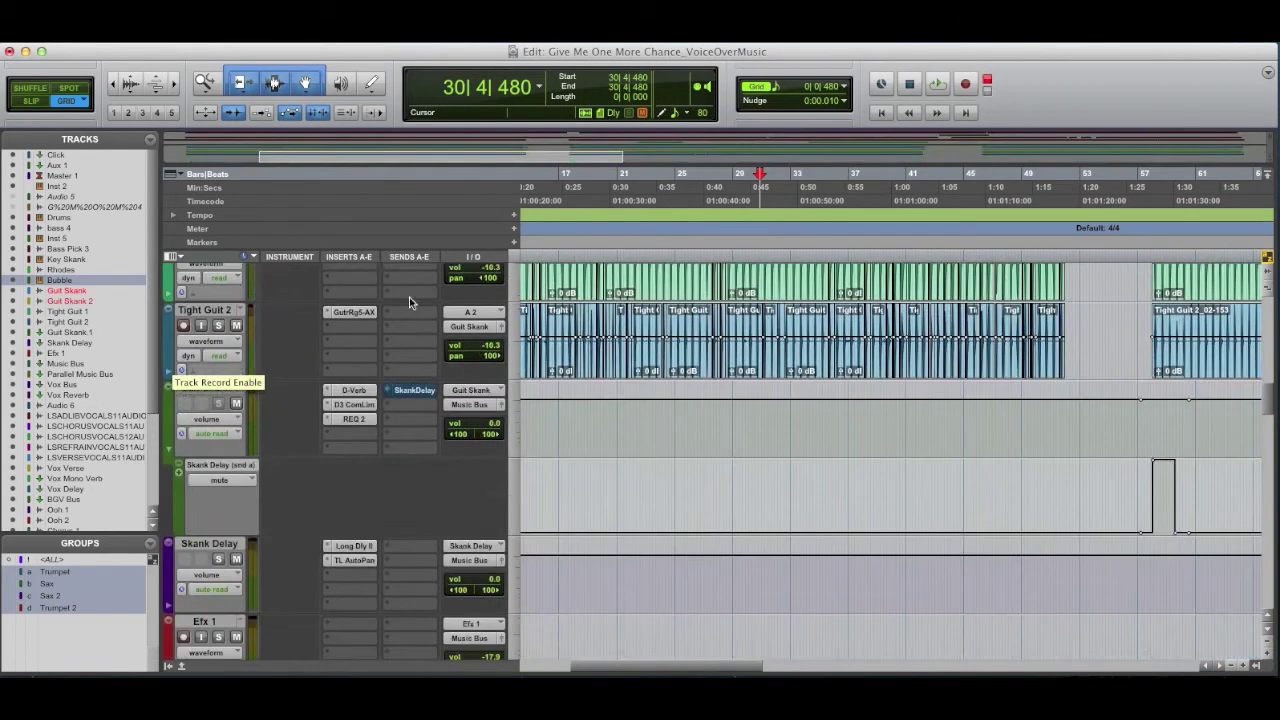
pyautogui.scroll(2, 705, 375)
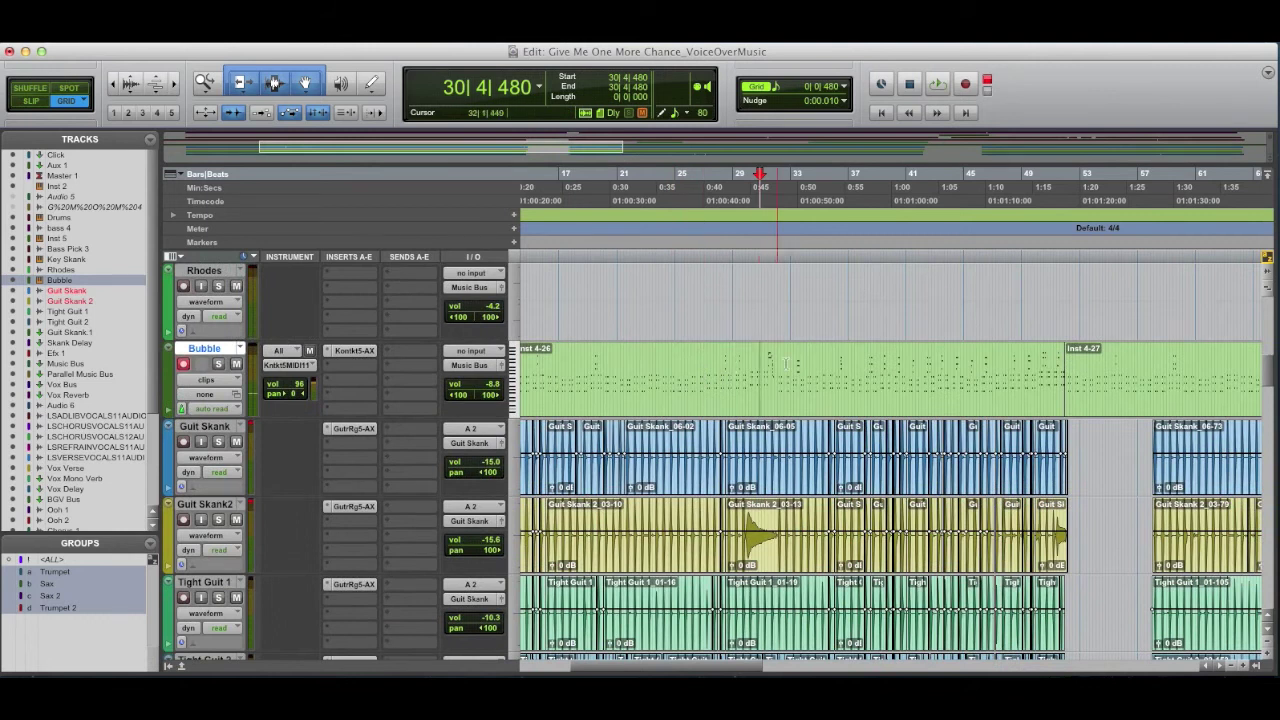
# Step: Play the Bubble section in the full mix from 28|2|000 and stop
pyautogui.click(717, 370)
pyautogui.press('space')
pyautogui.press('space')
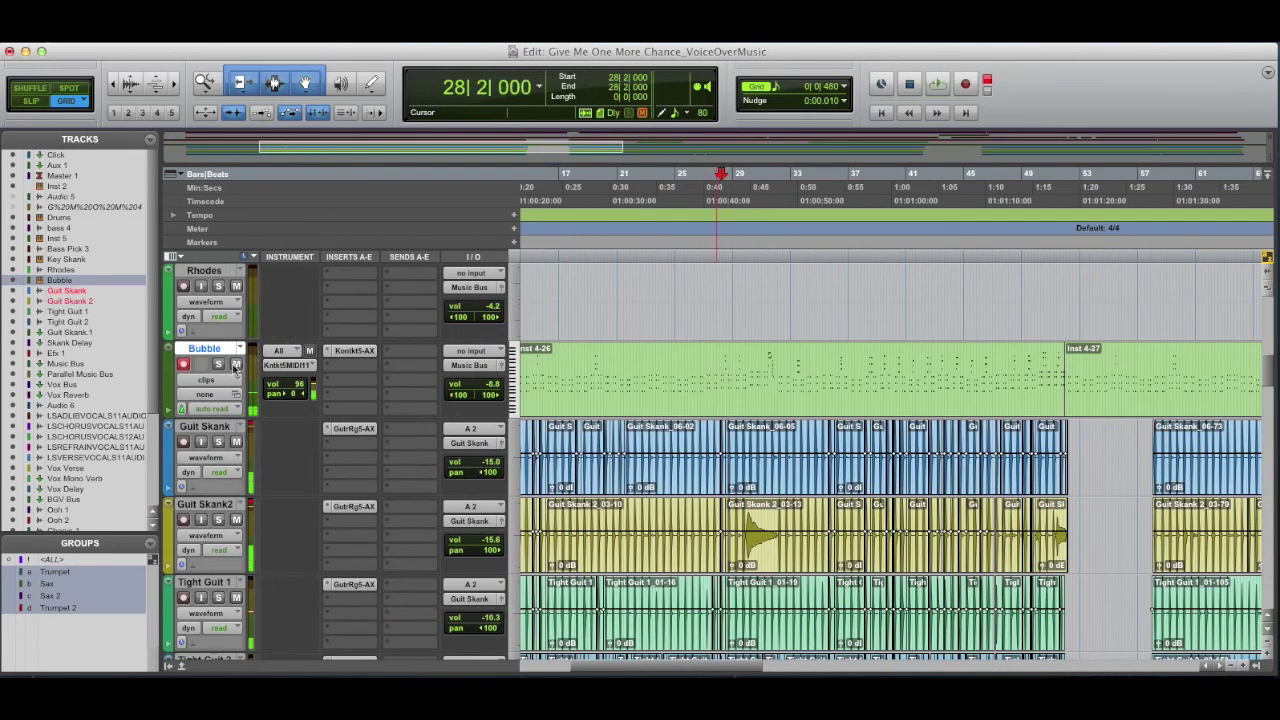
# Step: Solo the Bubble track and play it from 27|3|480
pyautogui.click(218, 364)
pyautogui.click(713, 372)
pyautogui.press('space')
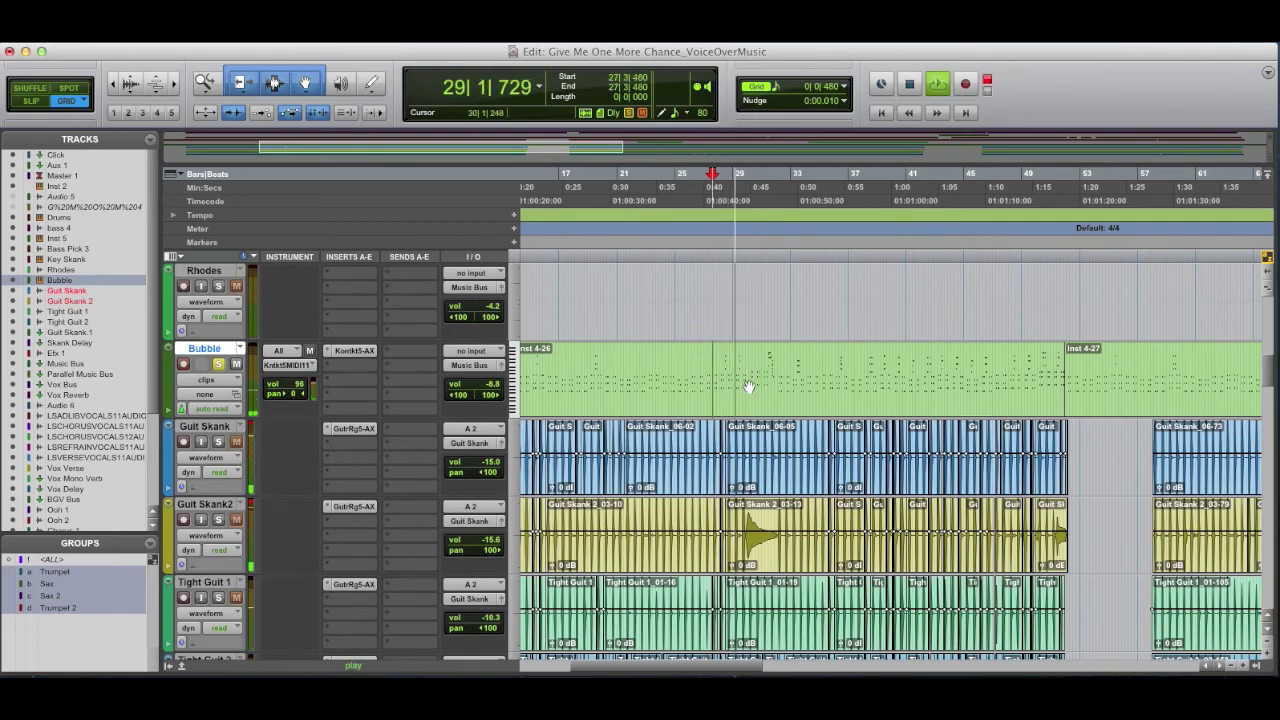
# Step: Follow the soloed Bubble organ part up close, stop playback, and take the track out of solo and record-enable
pyautogui.press('t')
pyautogui.press('t')
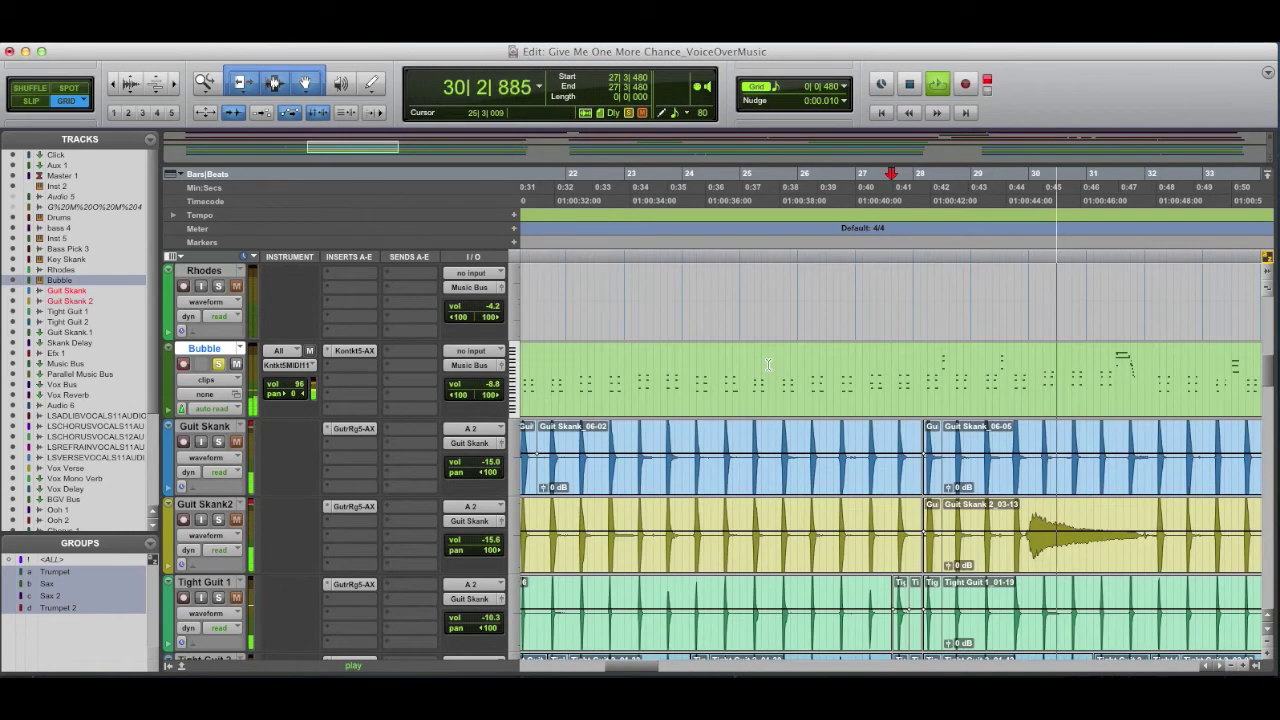
pyautogui.hscroll(5, 814, 366)
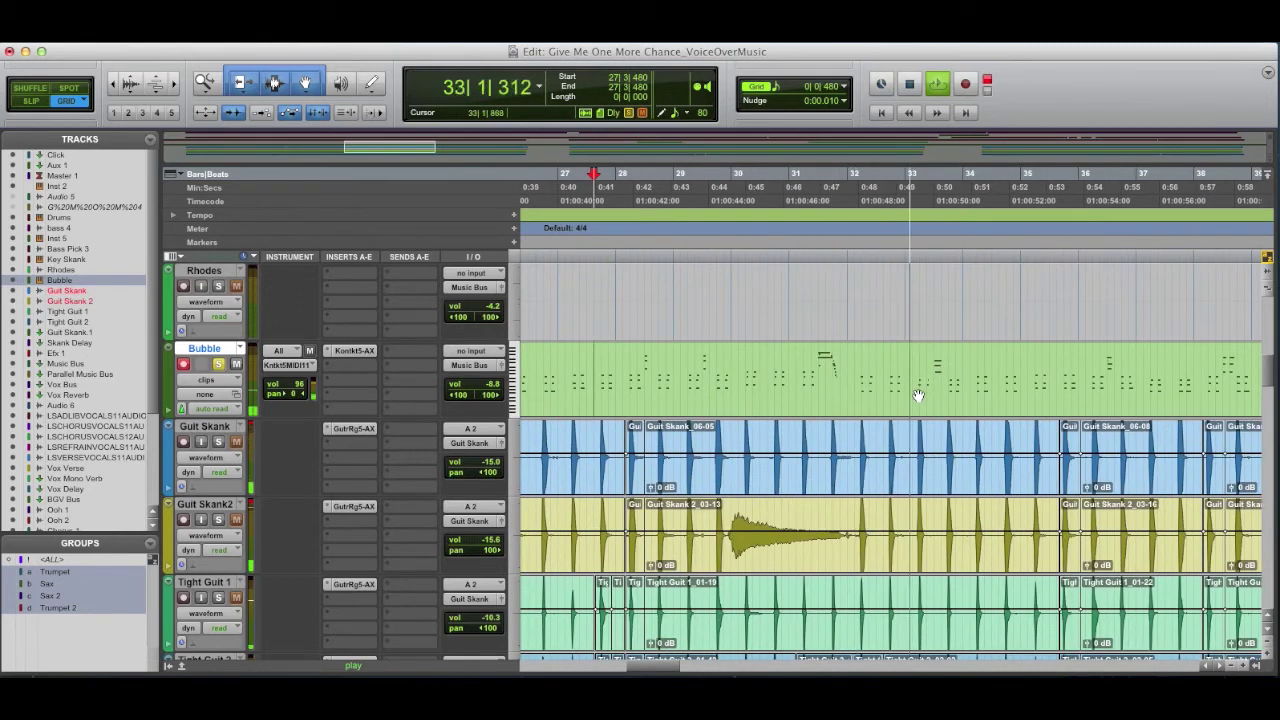
pyautogui.press('space')
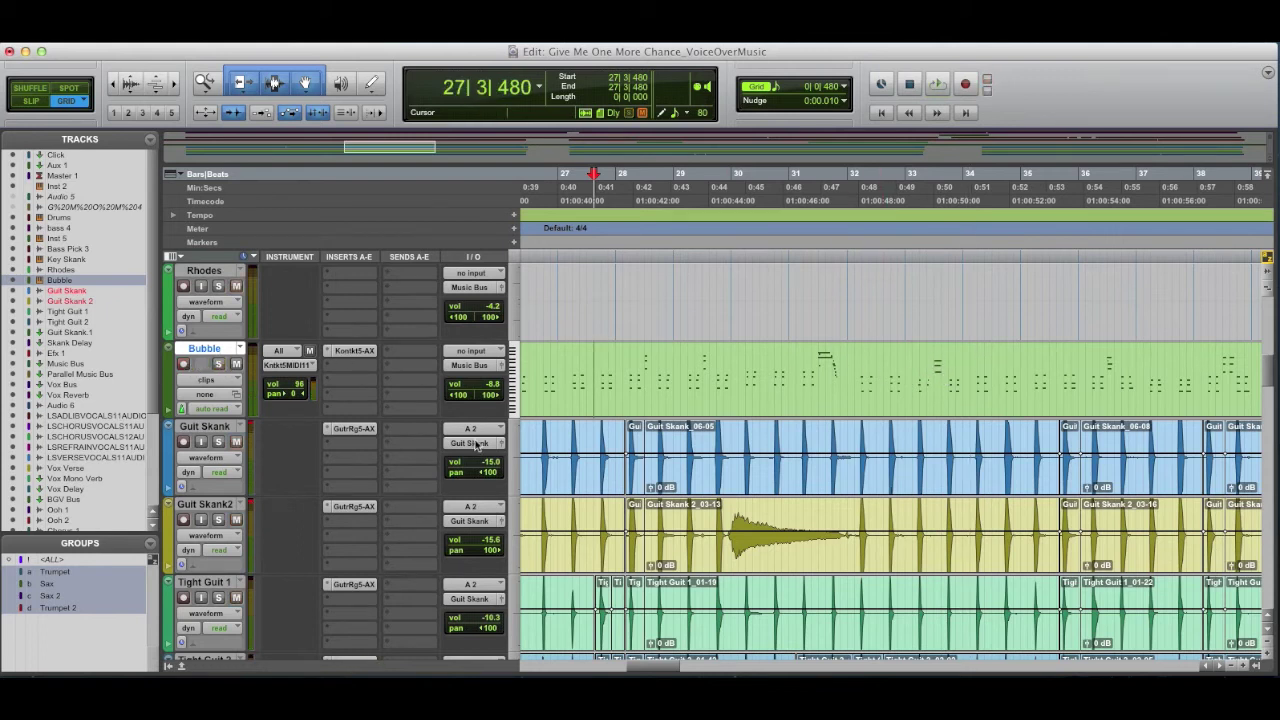
# Step: Select the Guit Skank track and play the guitars' entrance in the full mix from 4|1|480
pyautogui.scroll(-1, 479, 446)
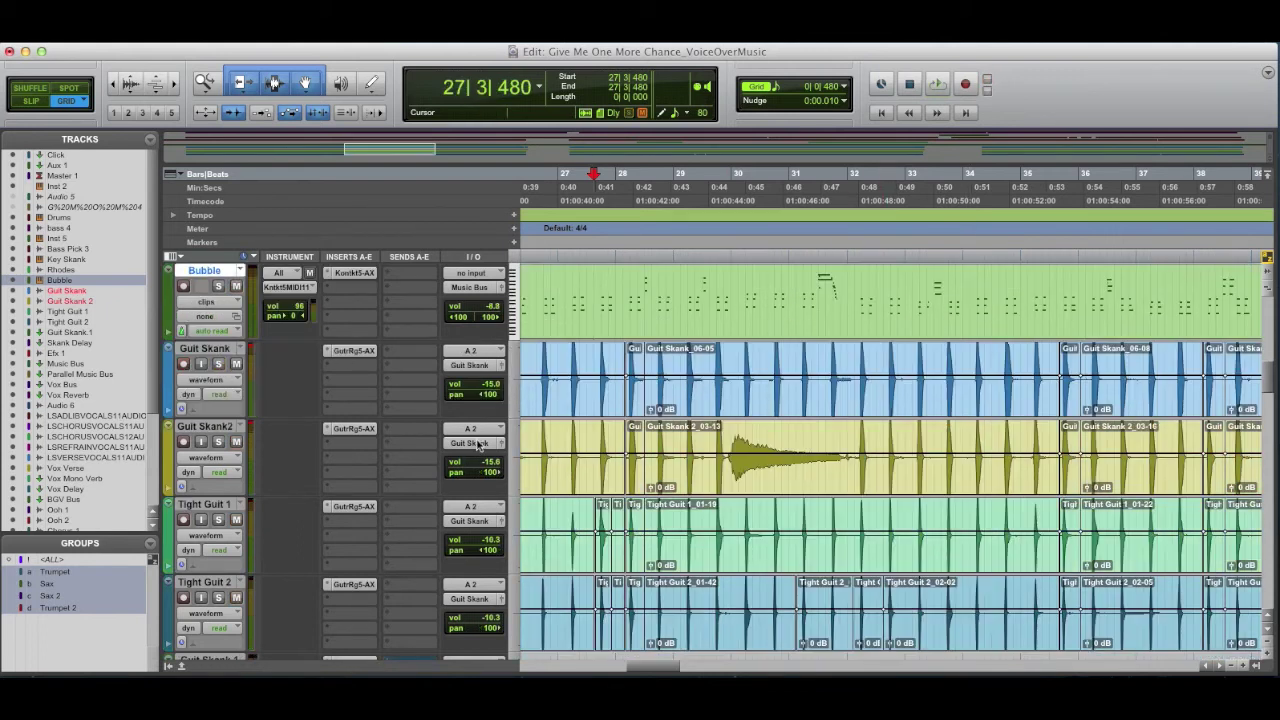
pyautogui.click(206, 350)
pyautogui.hscroll(-15, 997, 525)
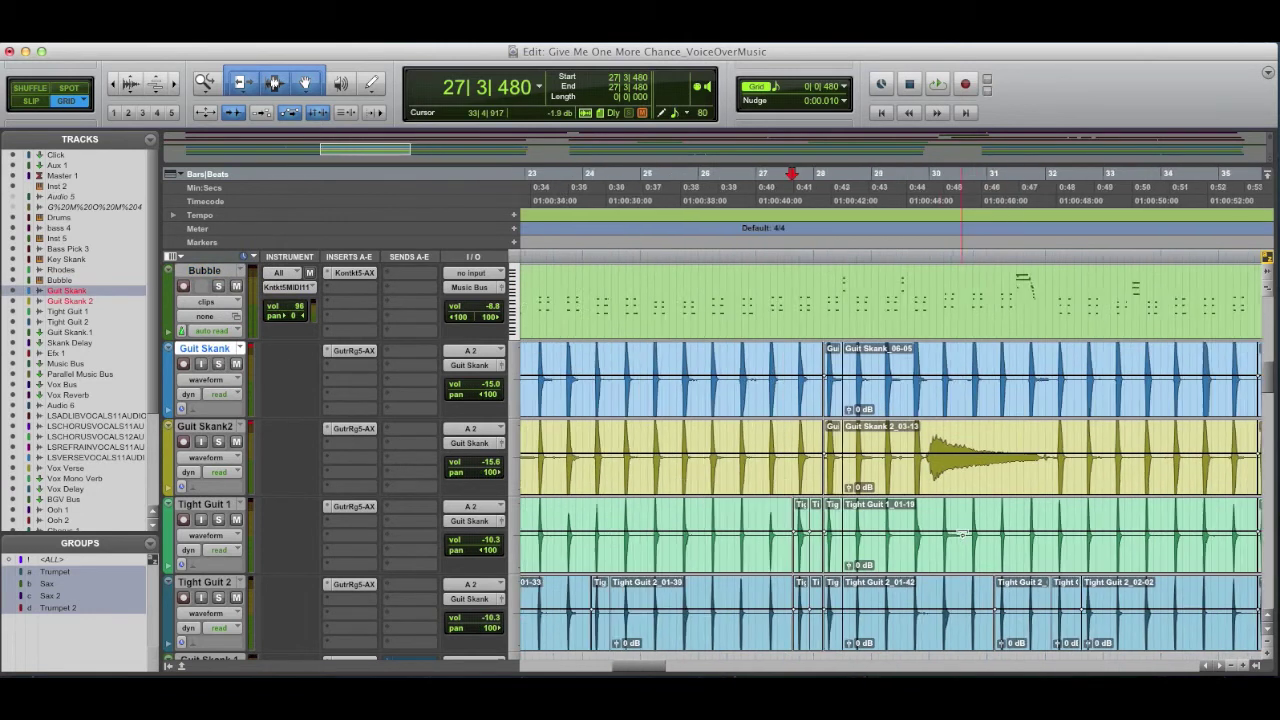
pyautogui.hscroll(2, 963, 533)
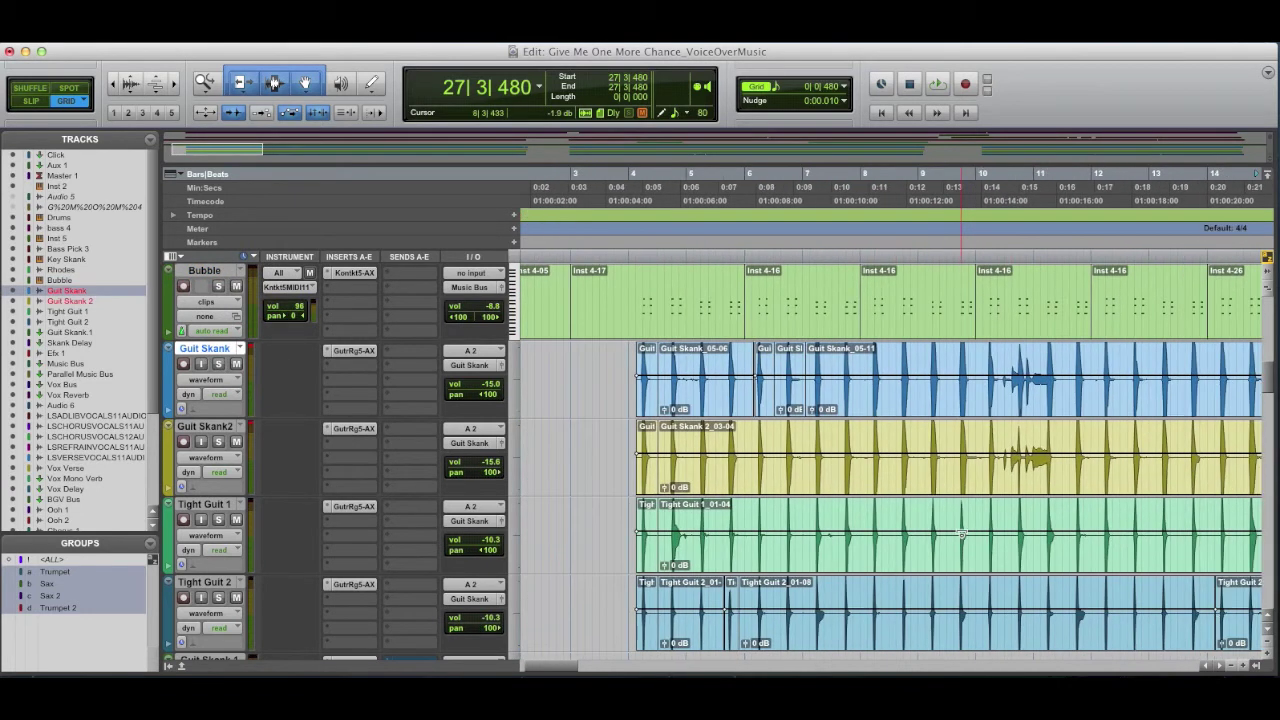
pyautogui.hscroll(1, 960, 533)
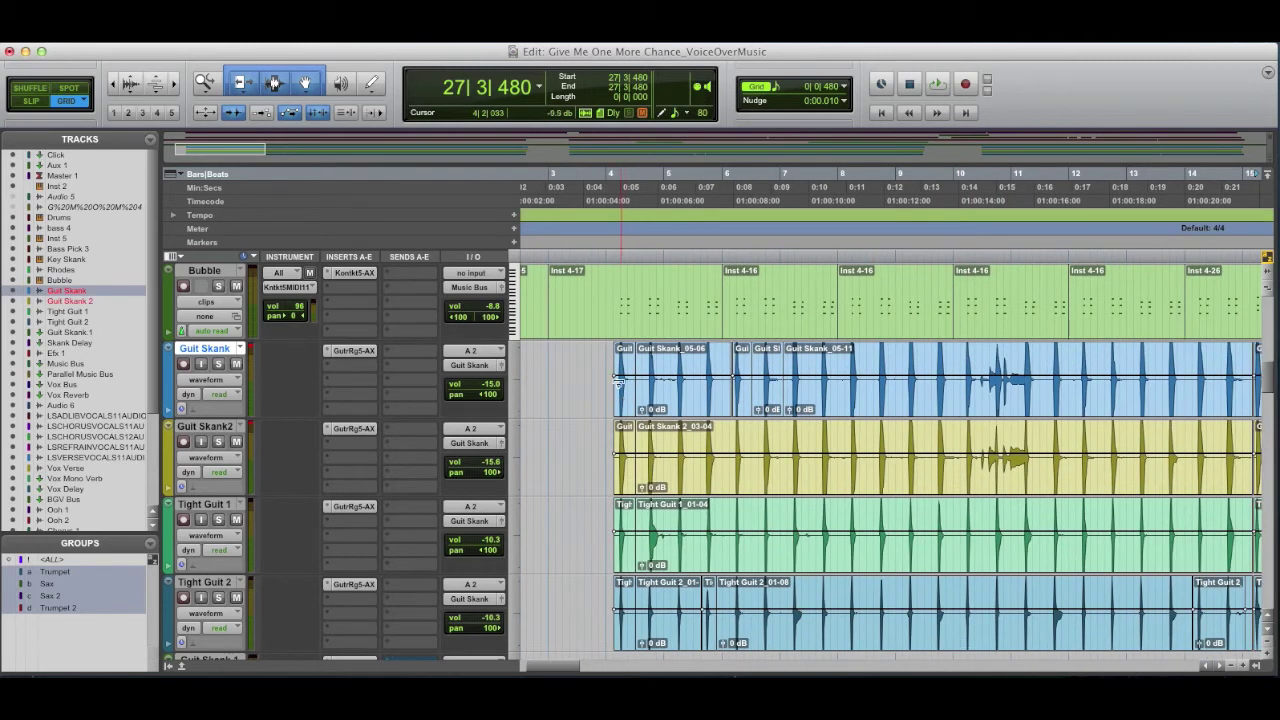
pyautogui.press('t')
pyautogui.hscroll(-8, 662, 347)
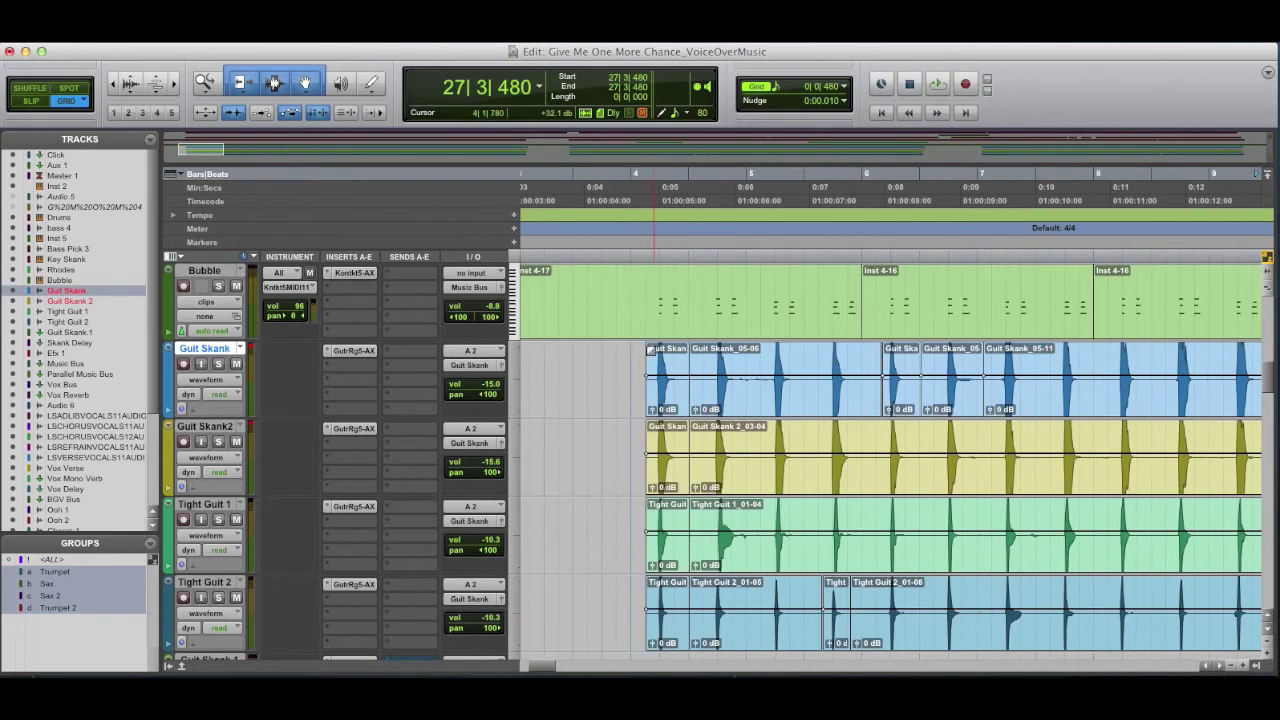
pyautogui.click(642, 352)
pyautogui.press('space')
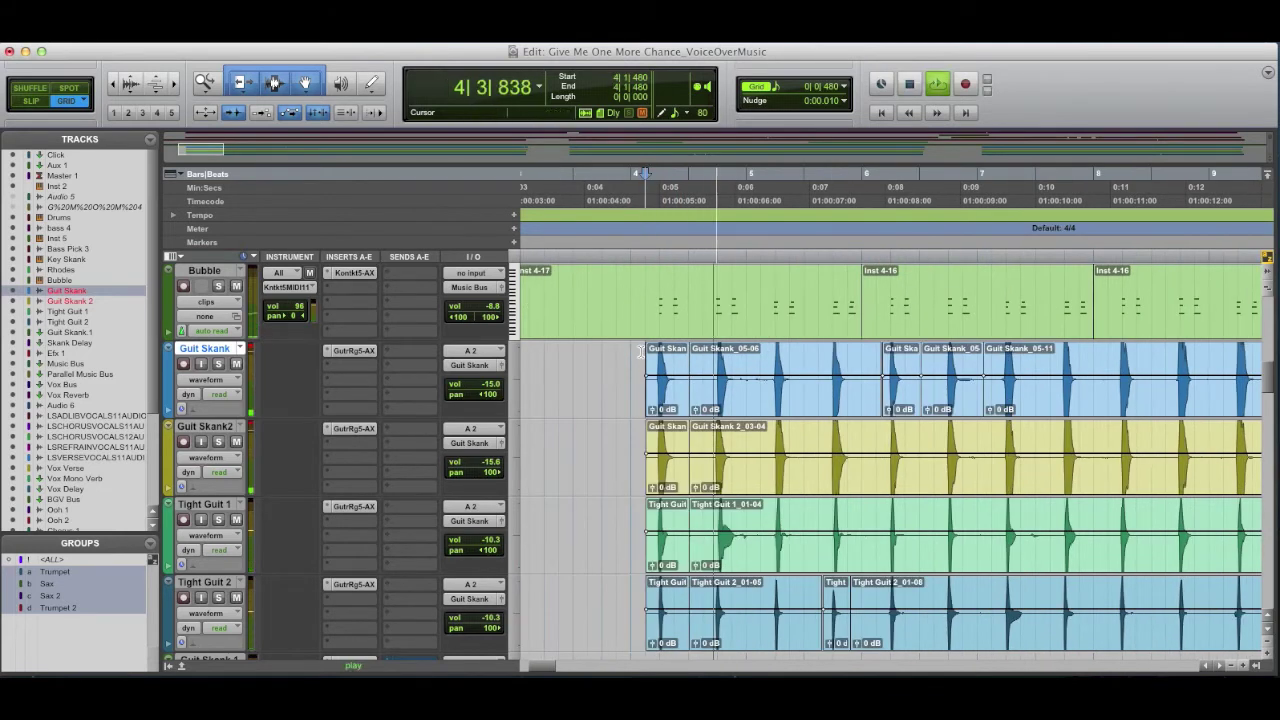
pyautogui.press('space')
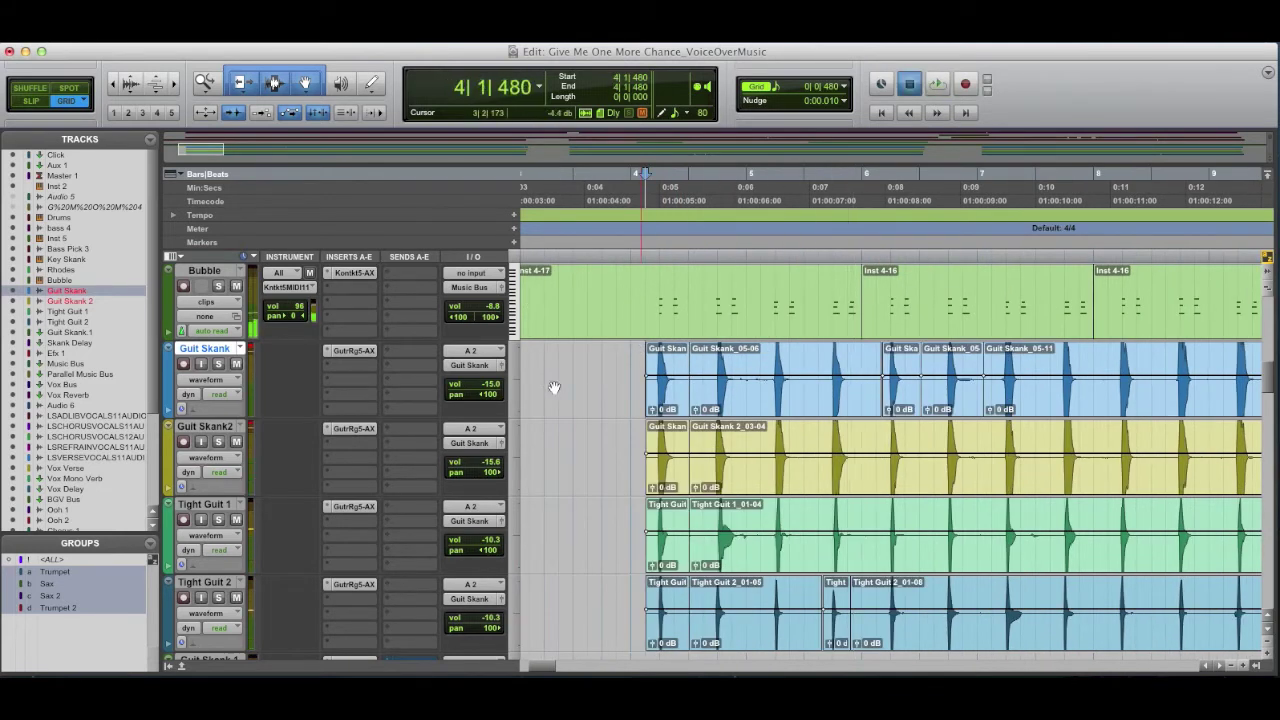
# Step: Solo Guit Skank, Guit Skank2, Tight Guit 1 and Tight Guit 2, and play them together from 4|1|480
pyautogui.click(217, 365)
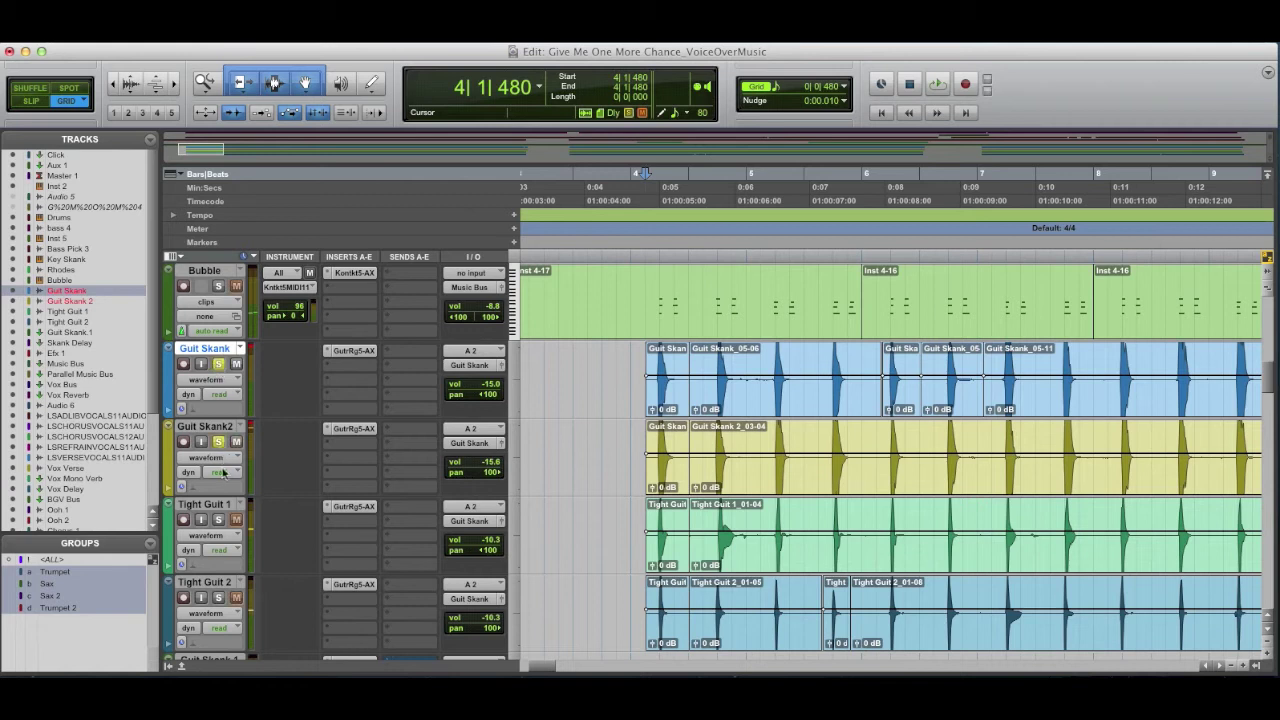
pyautogui.press('space')
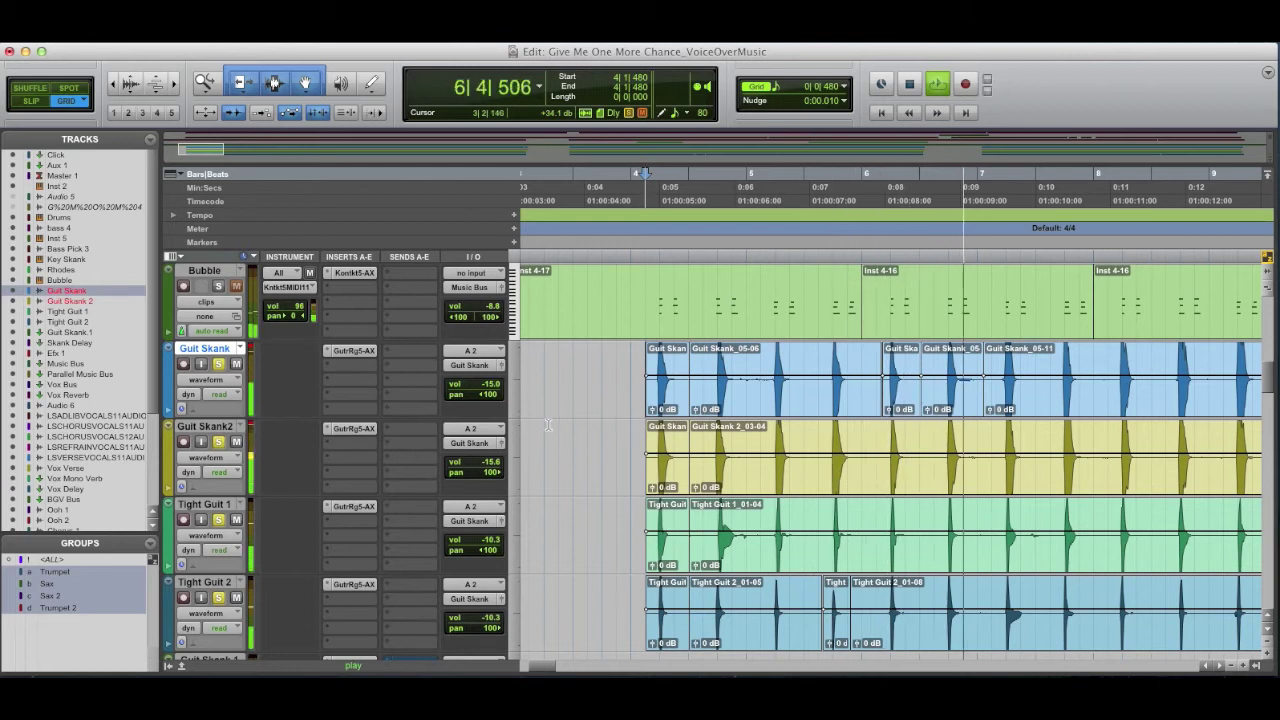
pyautogui.press('space')
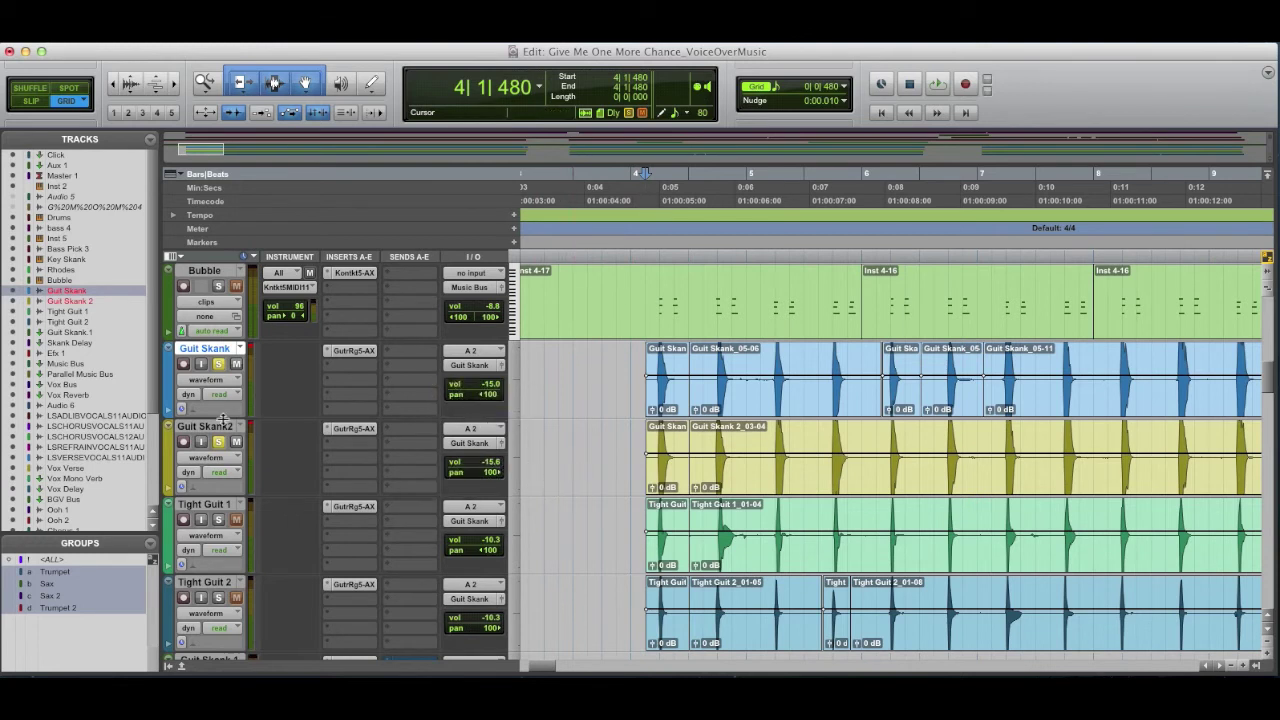
# Step: With only Guit Skank and Guit Skank2 soloed, play the pair from 4|1|000 and stop
pyautogui.click(636, 355)
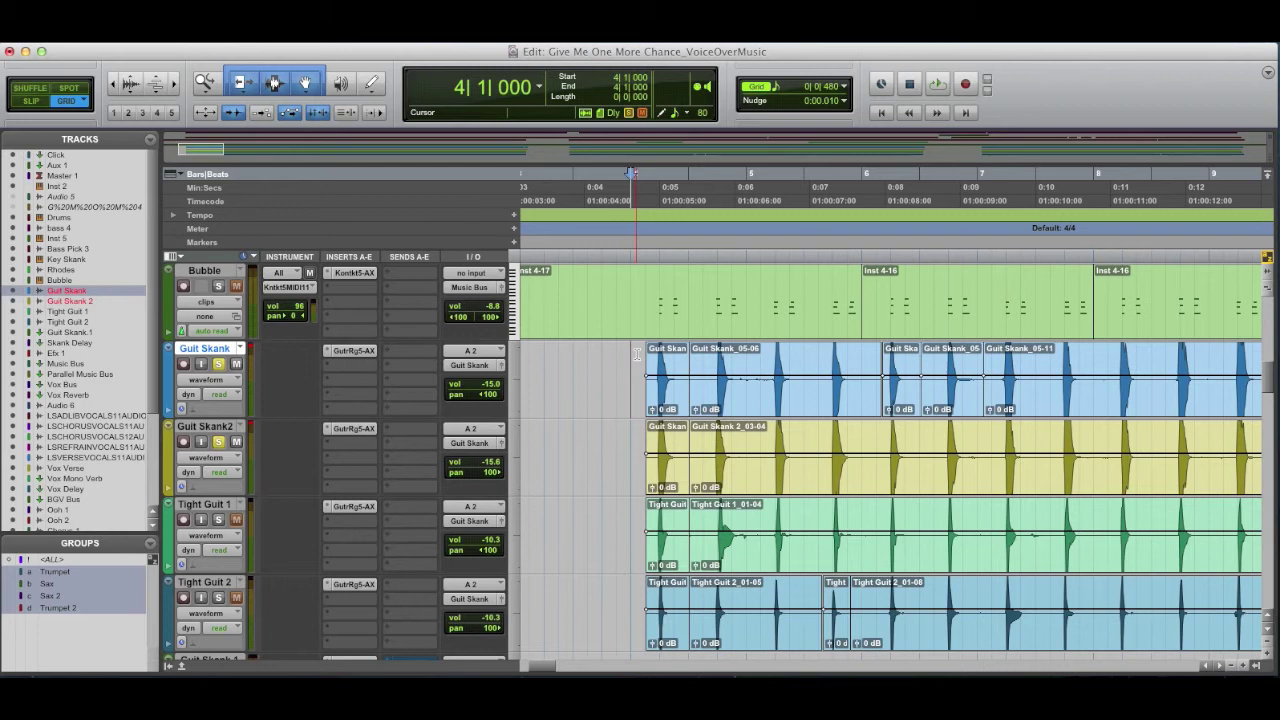
pyautogui.press('space')
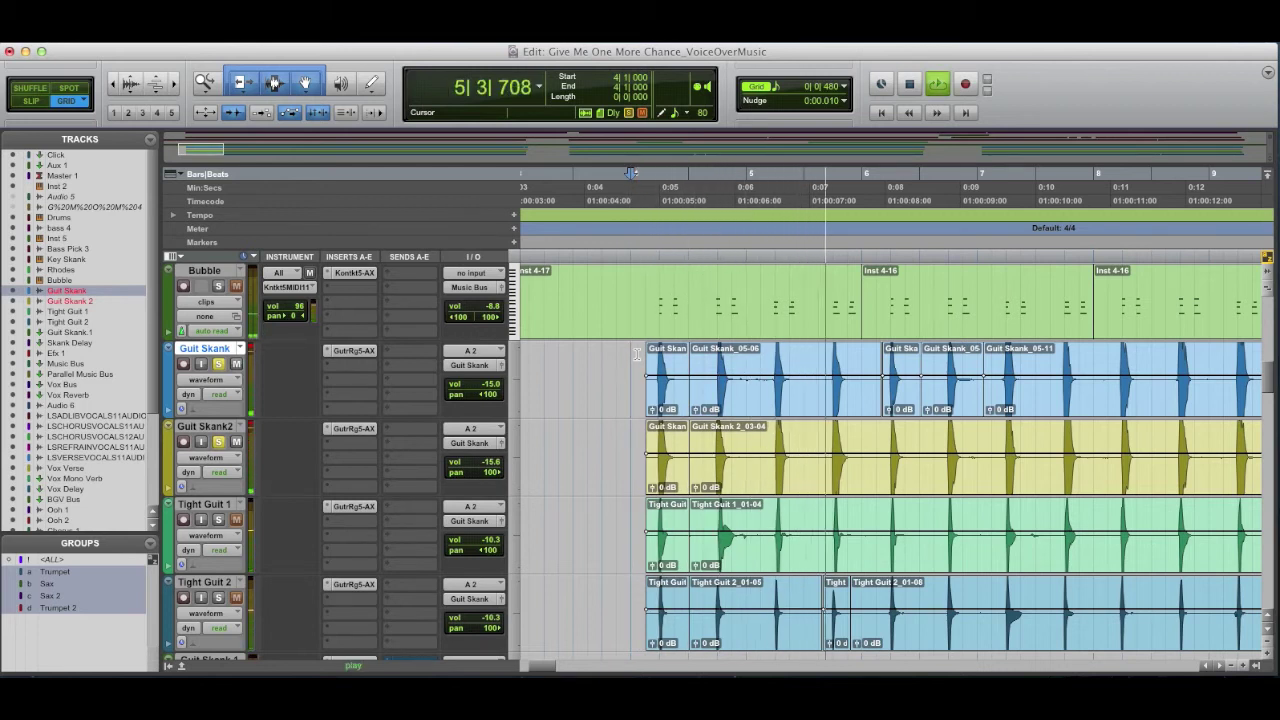
pyautogui.press('space')
# Step: Switch the solo from the skank guitars to Tight Guit 1 and Tight Guit 2, and play them from 4|1|480
pyautogui.click(218, 364)
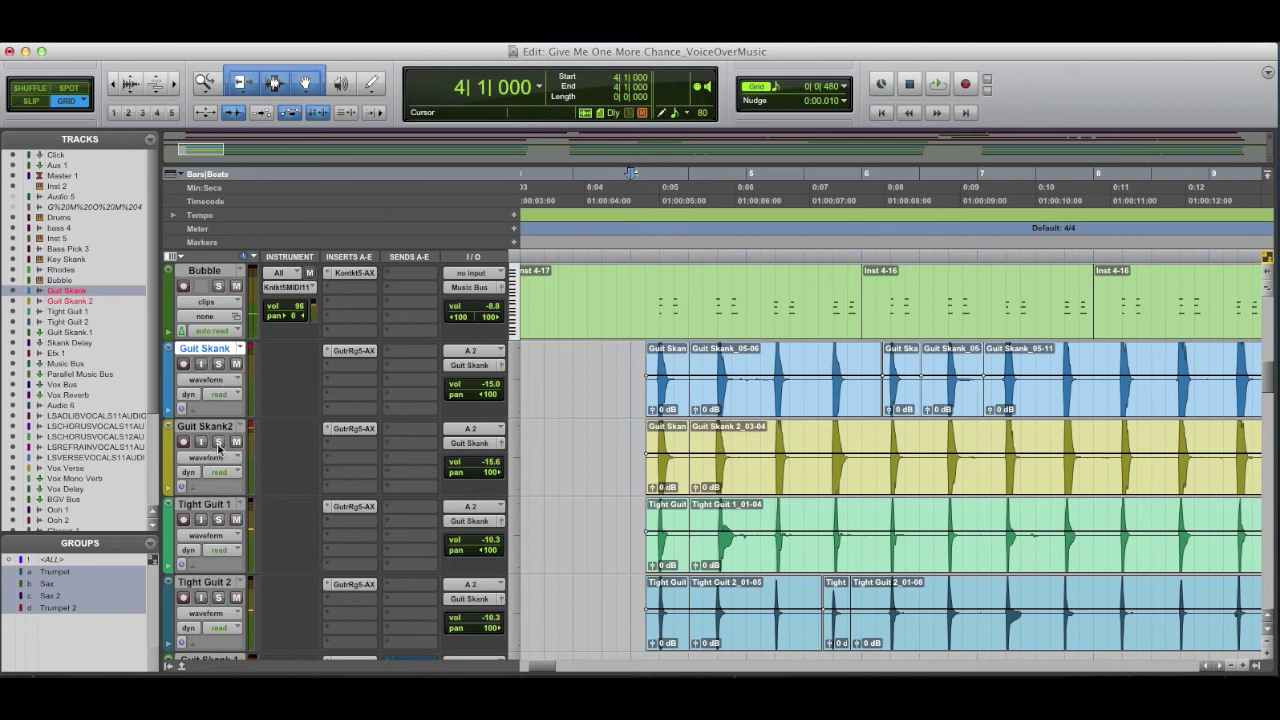
pyautogui.click(218, 520)
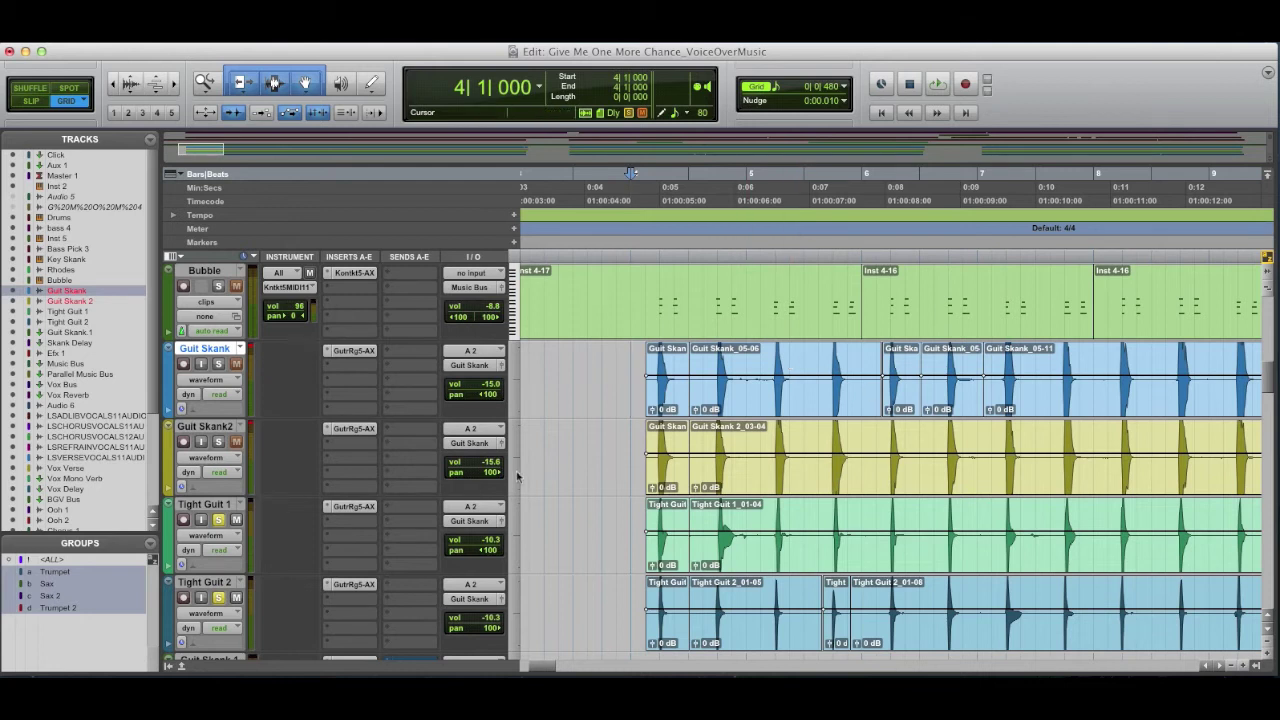
pyautogui.click(638, 509)
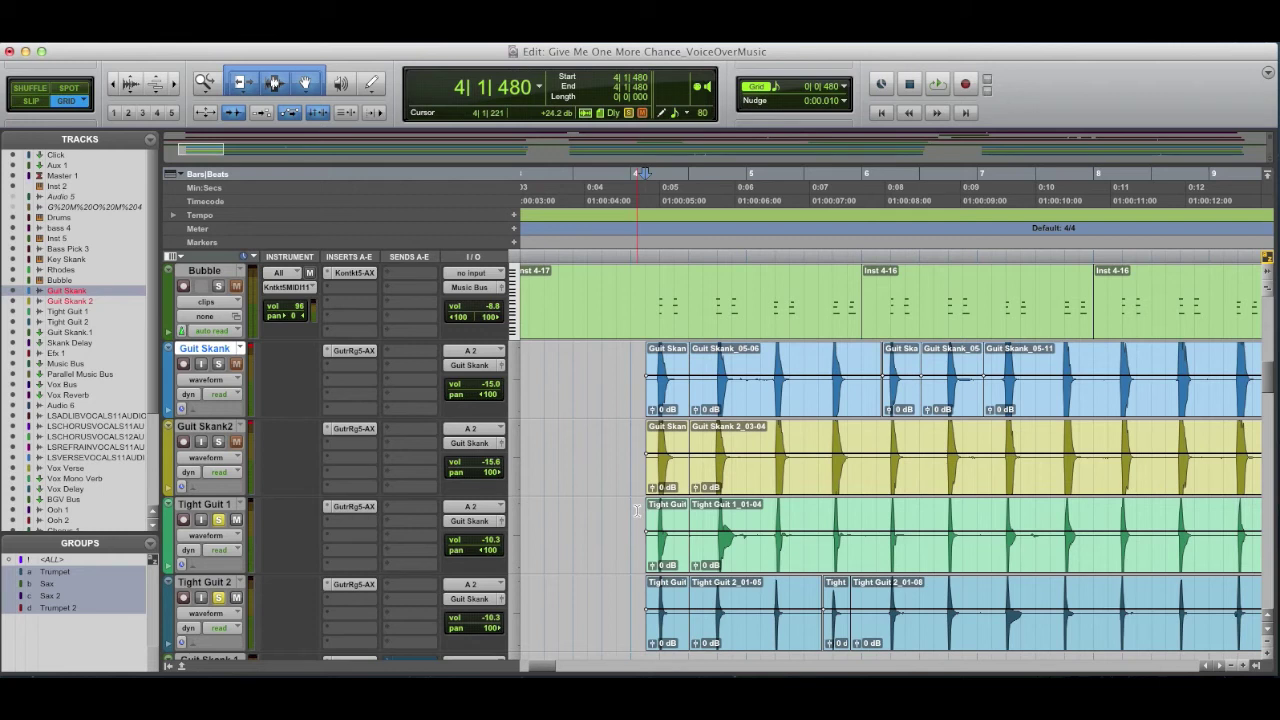
pyautogui.press('space')
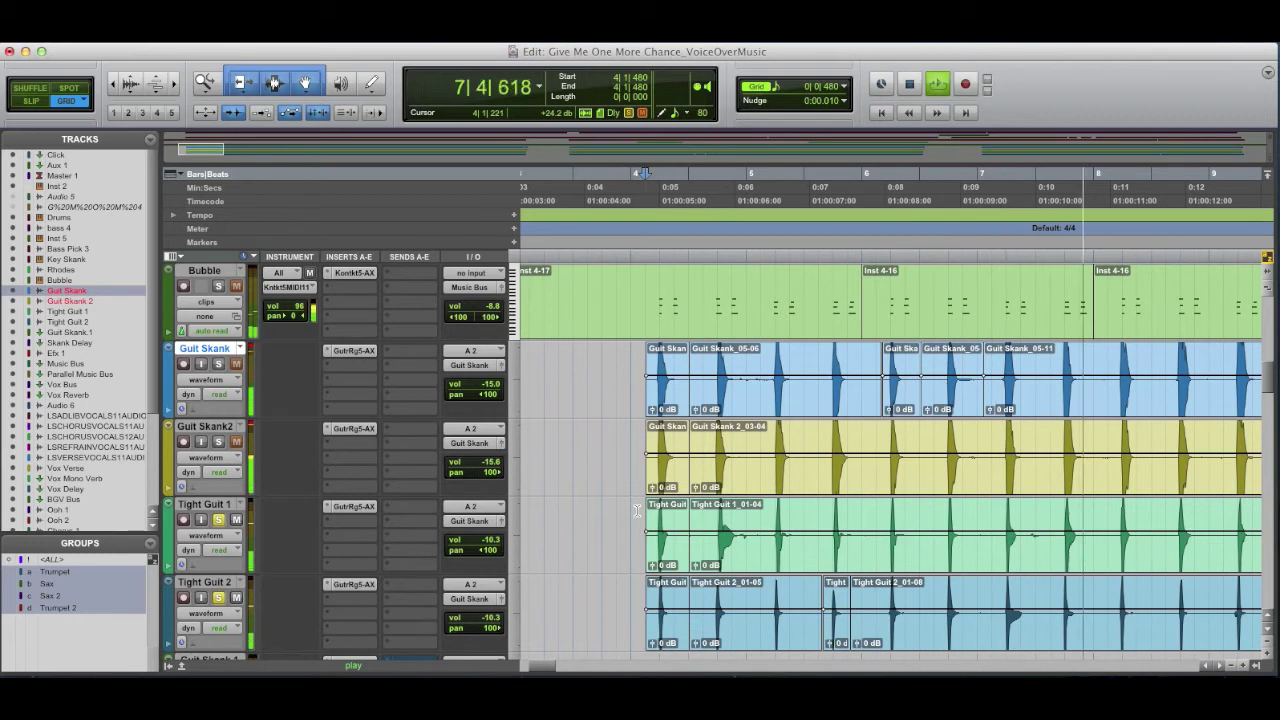
pyautogui.press('space')
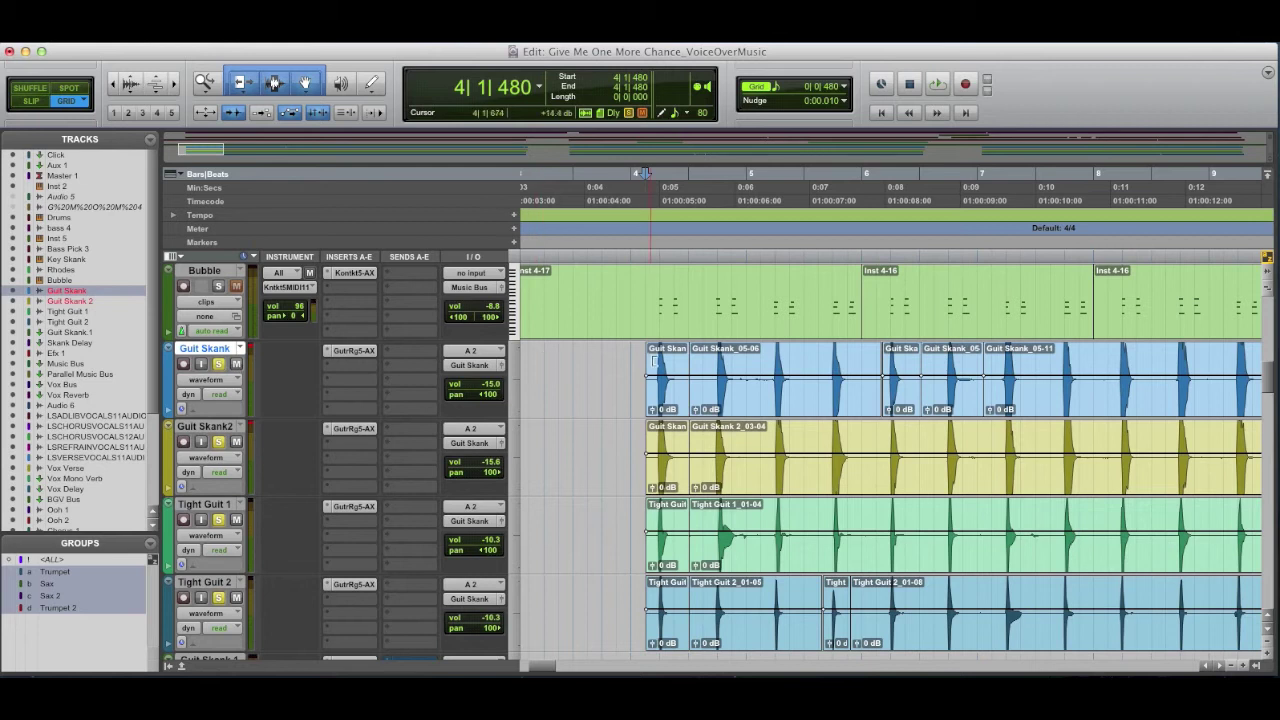
# Step: Solo all four guitar tracks again and play them briefly from 4|1|000
pyautogui.click(633, 361)
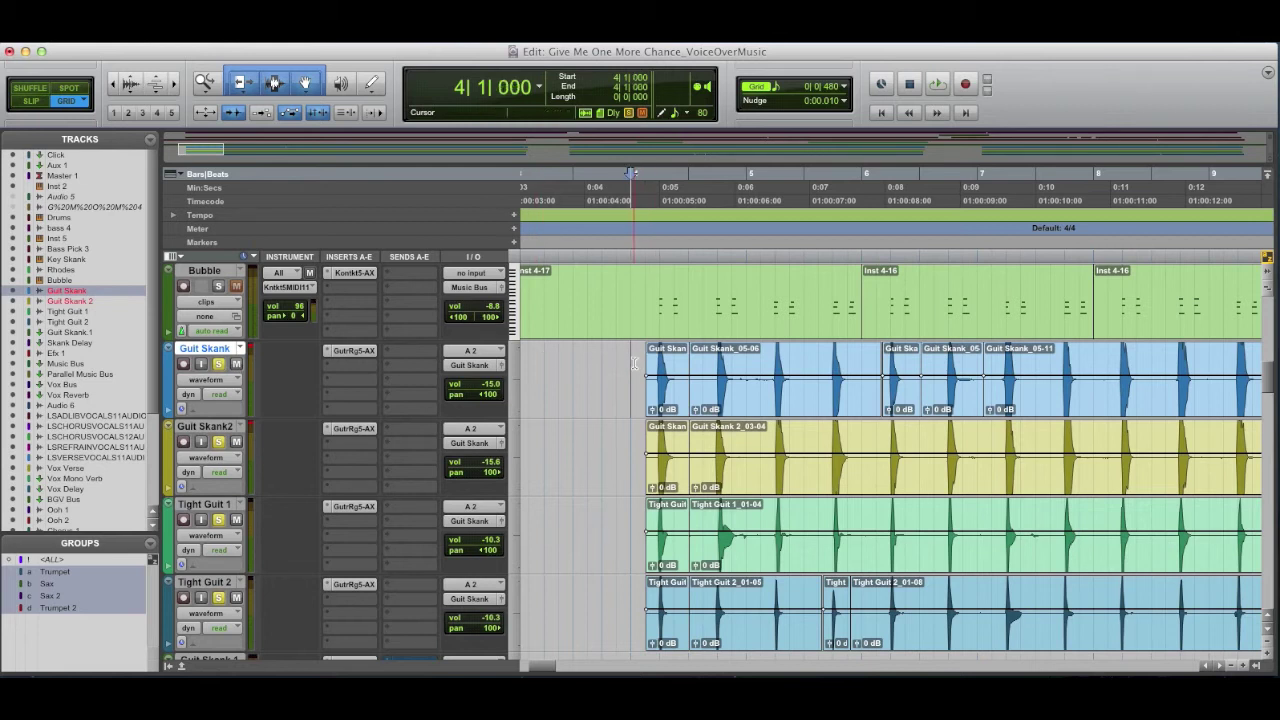
pyautogui.press('space')
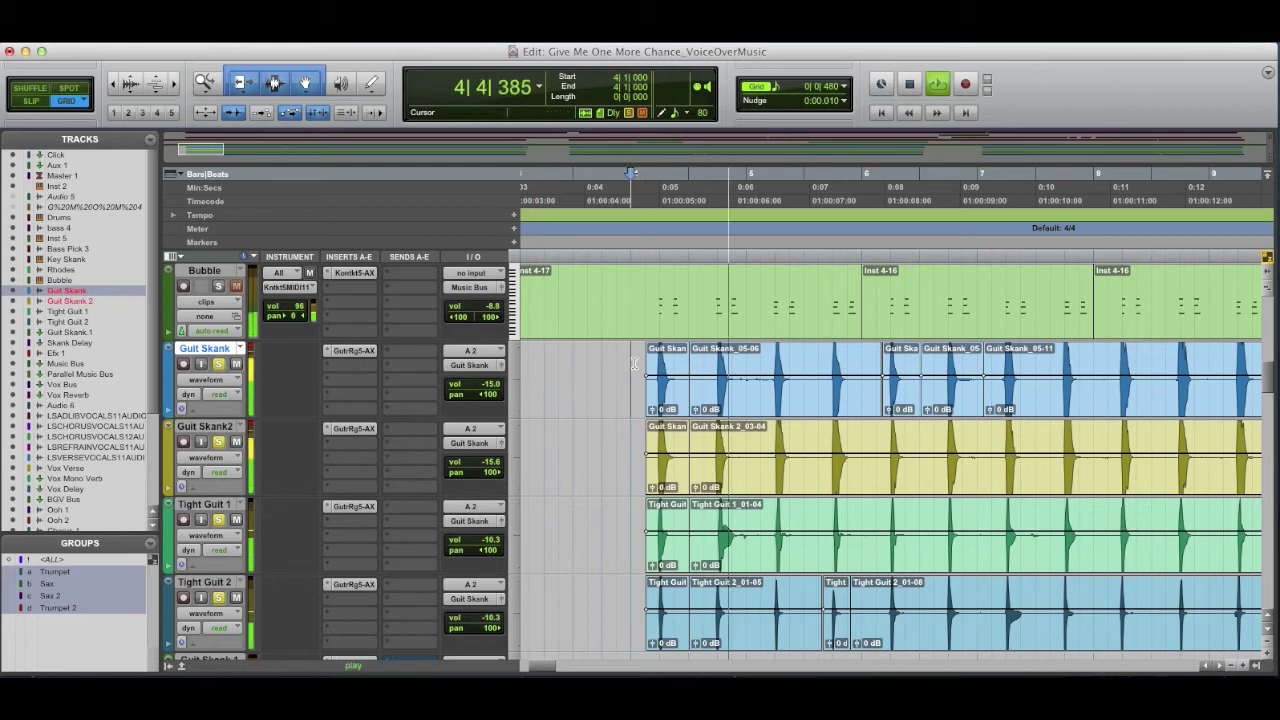
pyautogui.press('space')
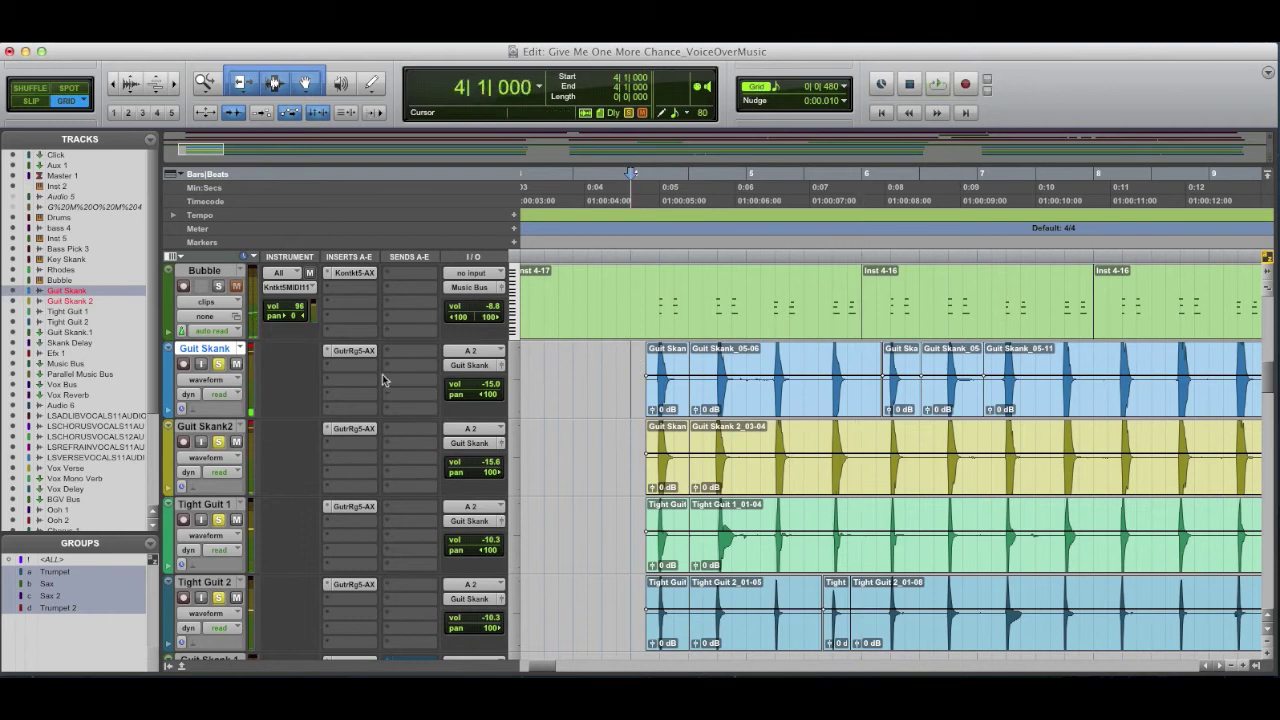
# Step: Examine the Guitar Rig Jazz Amp and Matched Cabinet settings on Guit Skank, followed by those on Tight Guit 1
pyautogui.click(357, 352)
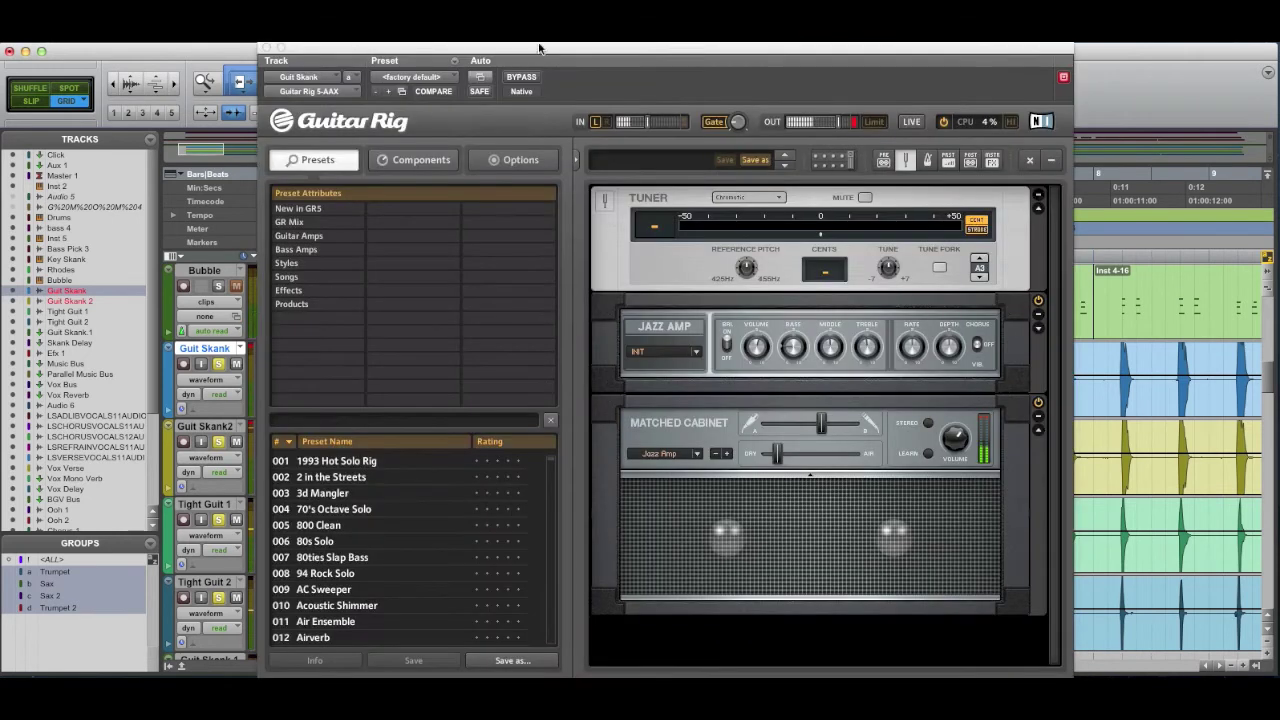
pyautogui.moveTo(546, 54); pyautogui.dragTo(512, 48)
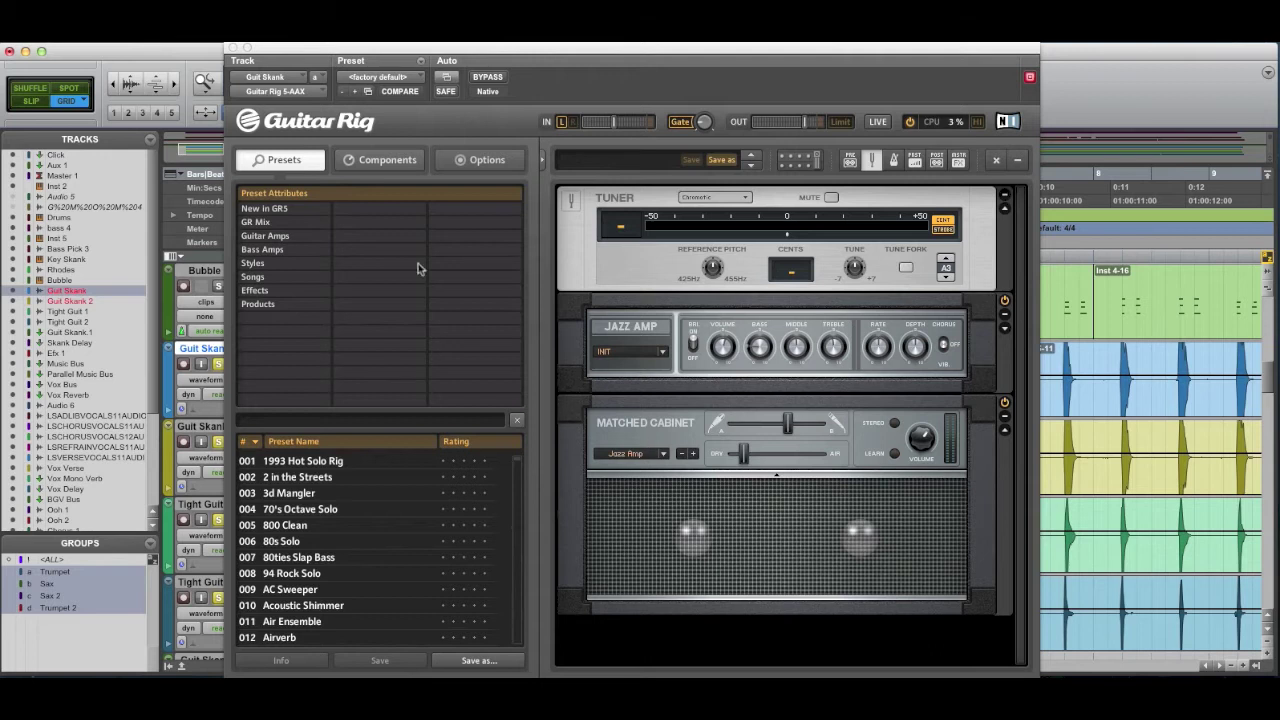
pyautogui.click(563, 311)
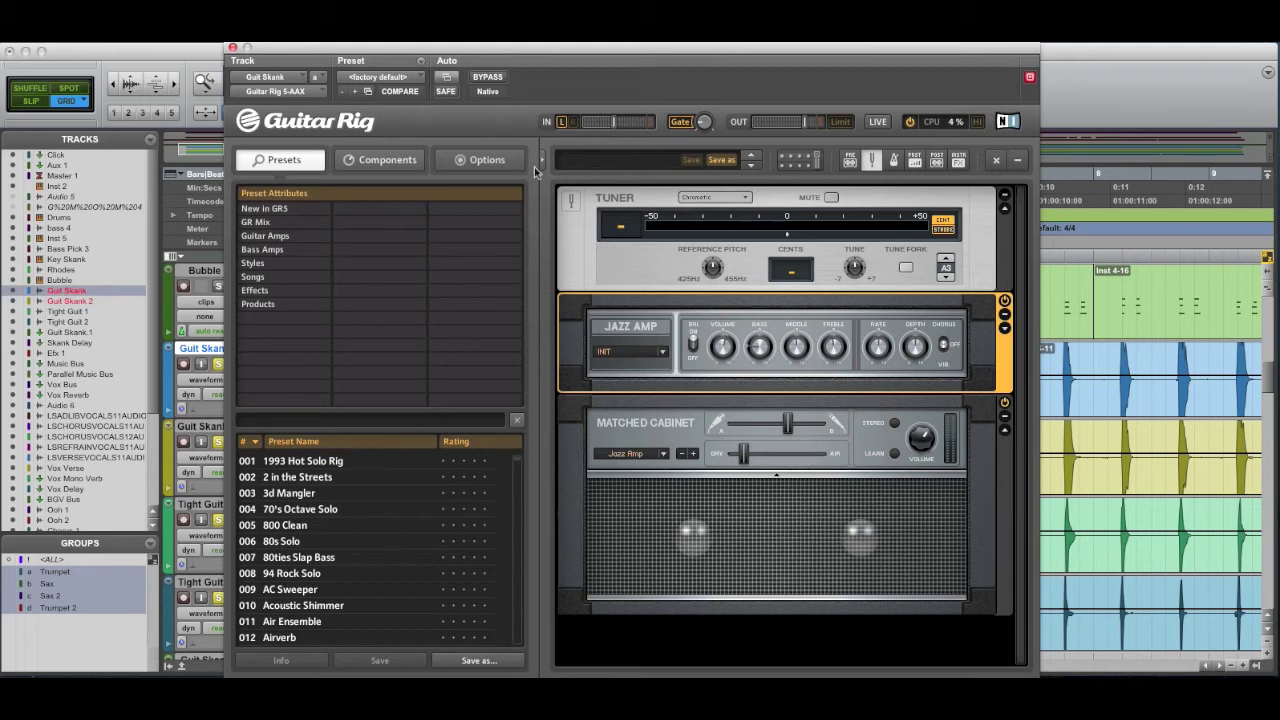
pyautogui.click(231, 49)
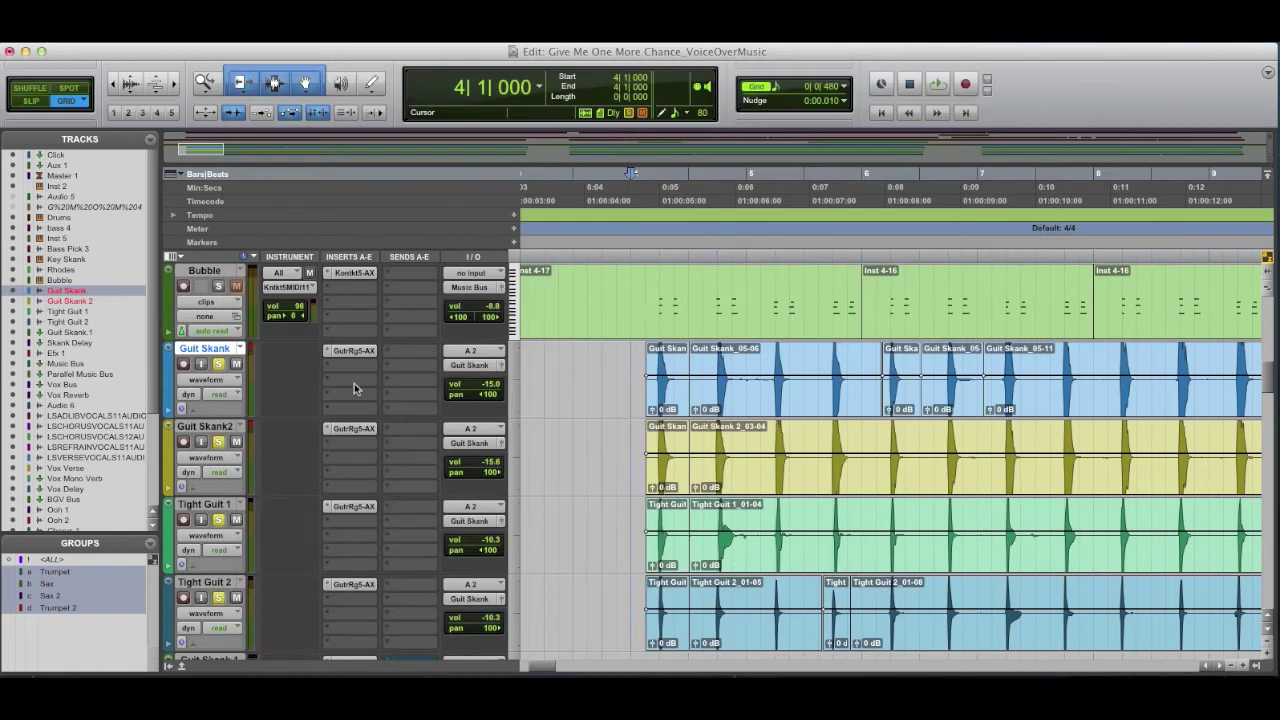
pyautogui.click(358, 508)
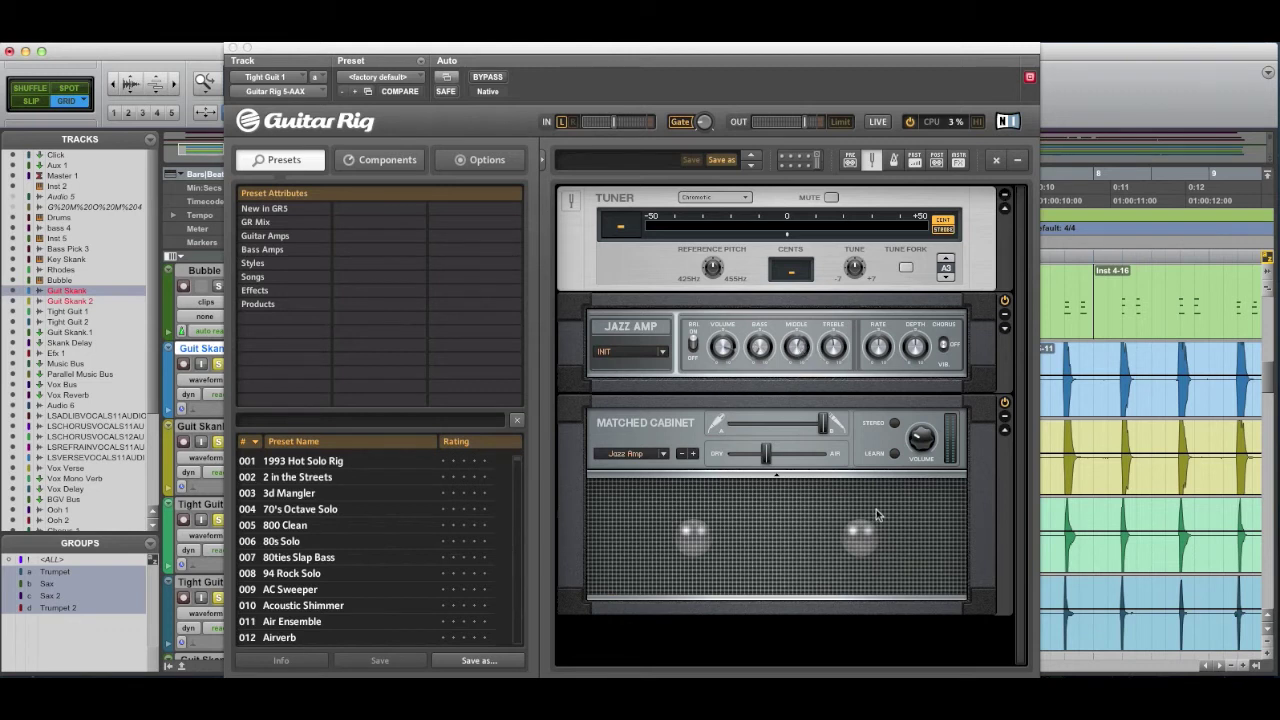
pyautogui.click(232, 48)
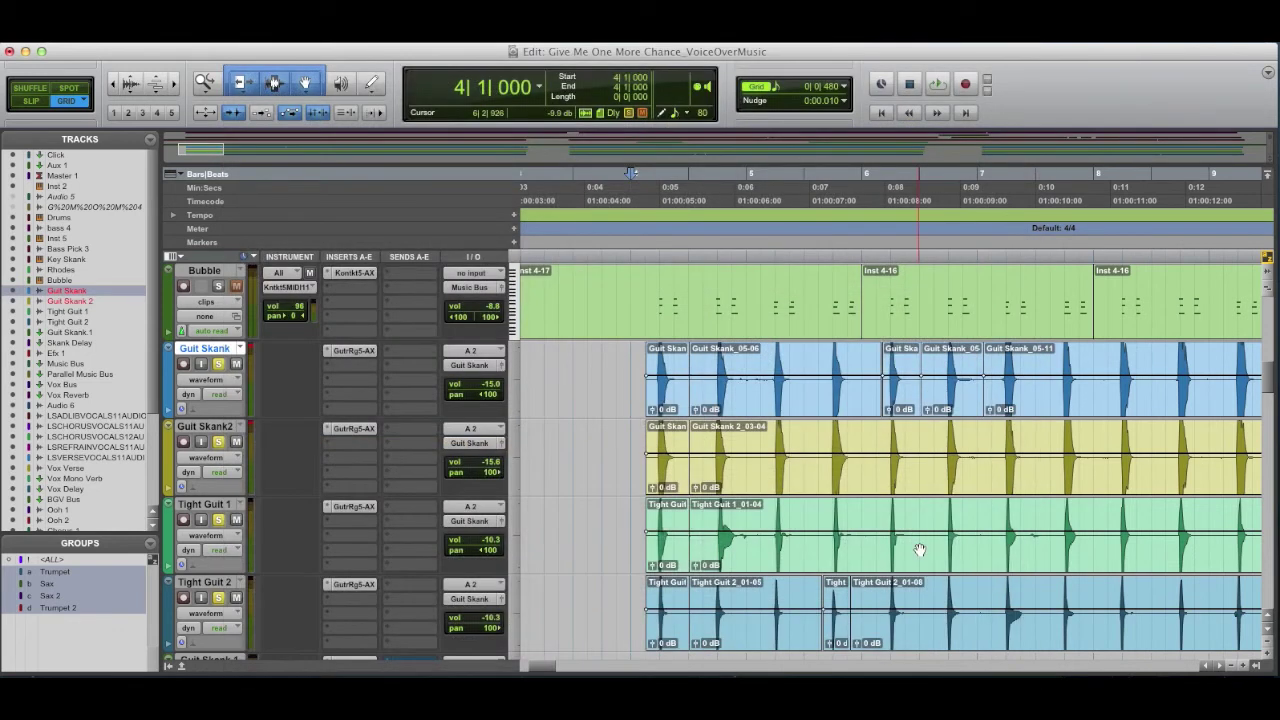
# Step: Clear the guitar solos and play the Guit Skank fill in the full mix from 10|2|000
pyautogui.scroll(-2, 919, 549)
pyautogui.press('super+bracketleft')
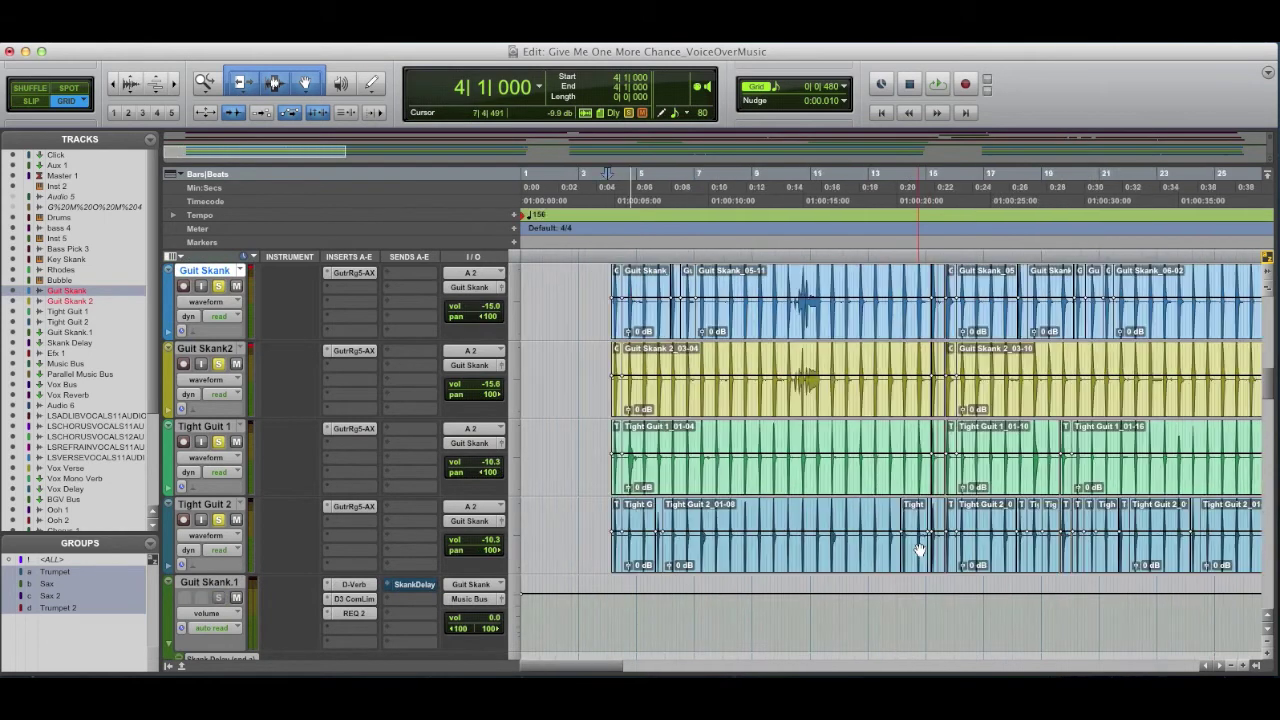
pyautogui.click(800, 303)
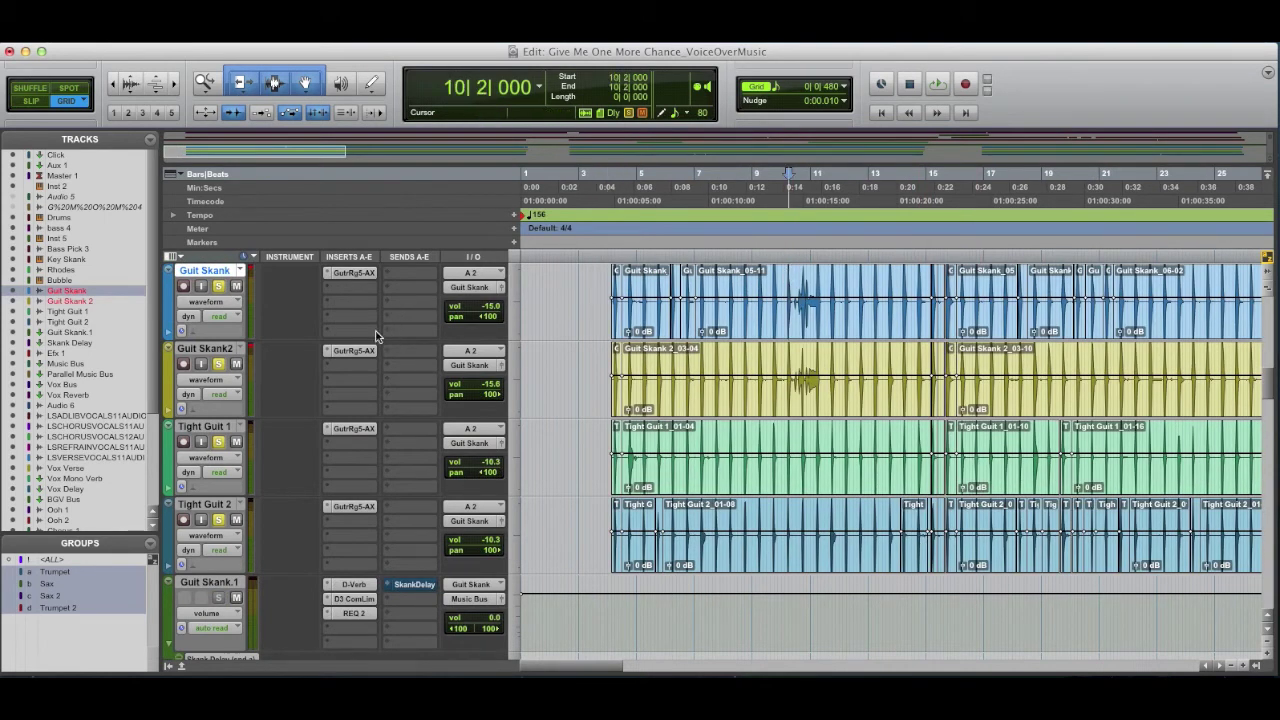
pyautogui.keyDown('alt'); pyautogui.click(219, 289); pyautogui.keyUp('alt')
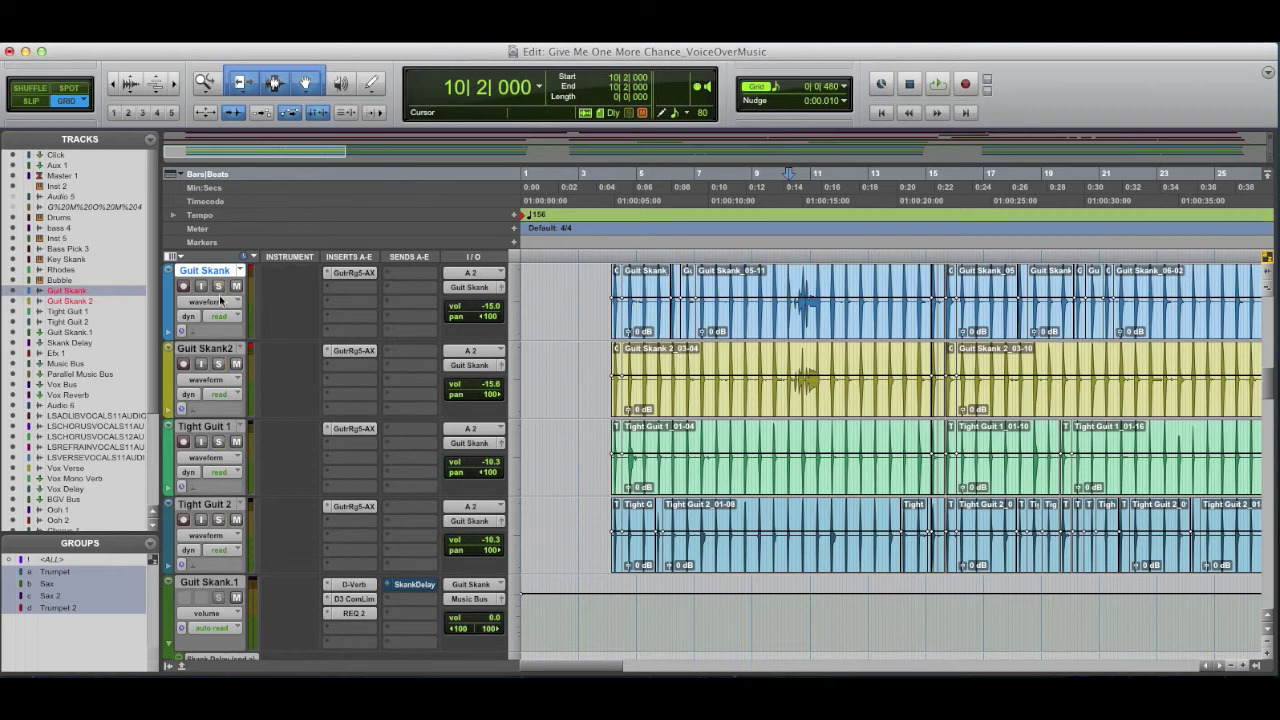
pyautogui.press('space')
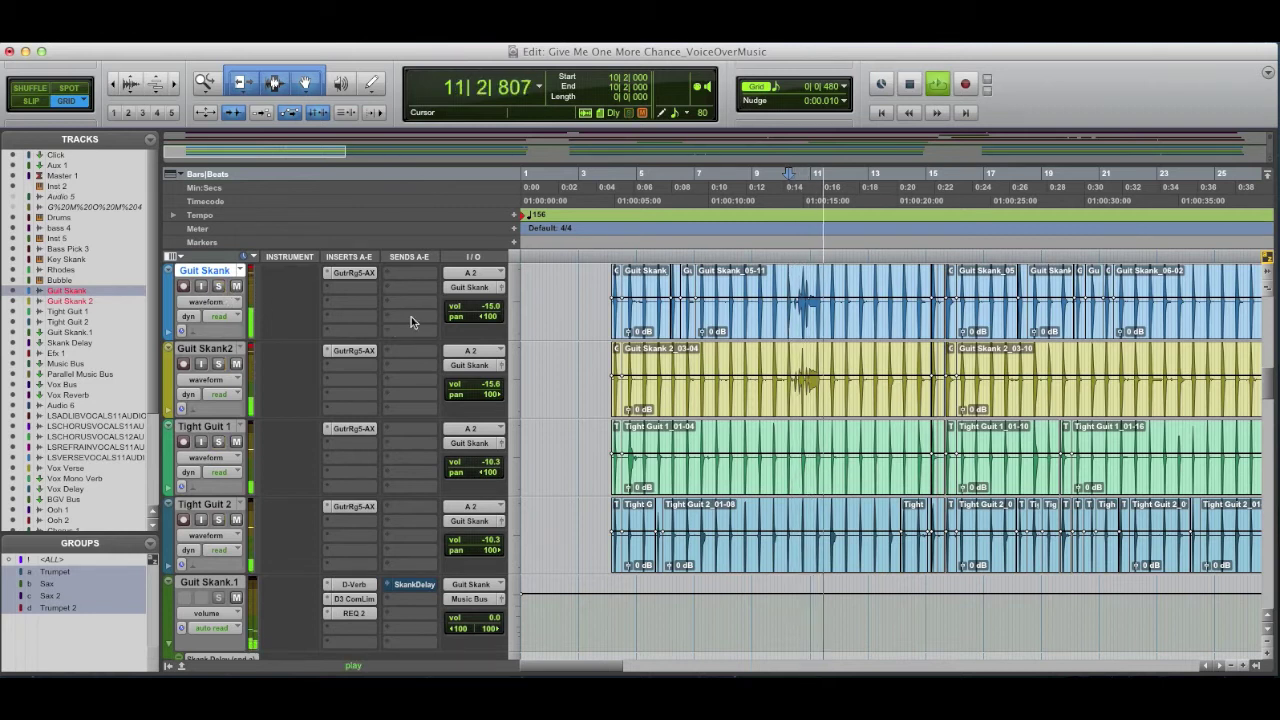
pyautogui.press('space')
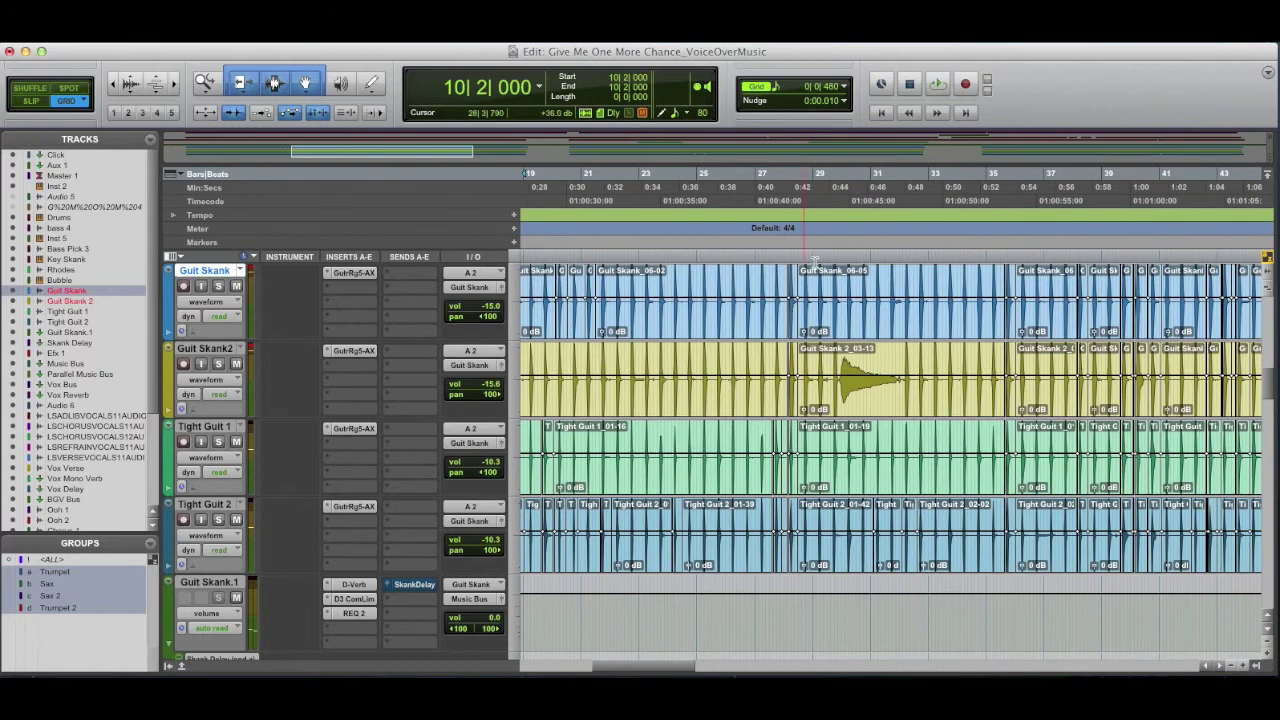
# Step: Play the sustained Guit Skank2 chord in the full mix from 29|3|480
pyautogui.click(838, 300)
pyautogui.press('space')
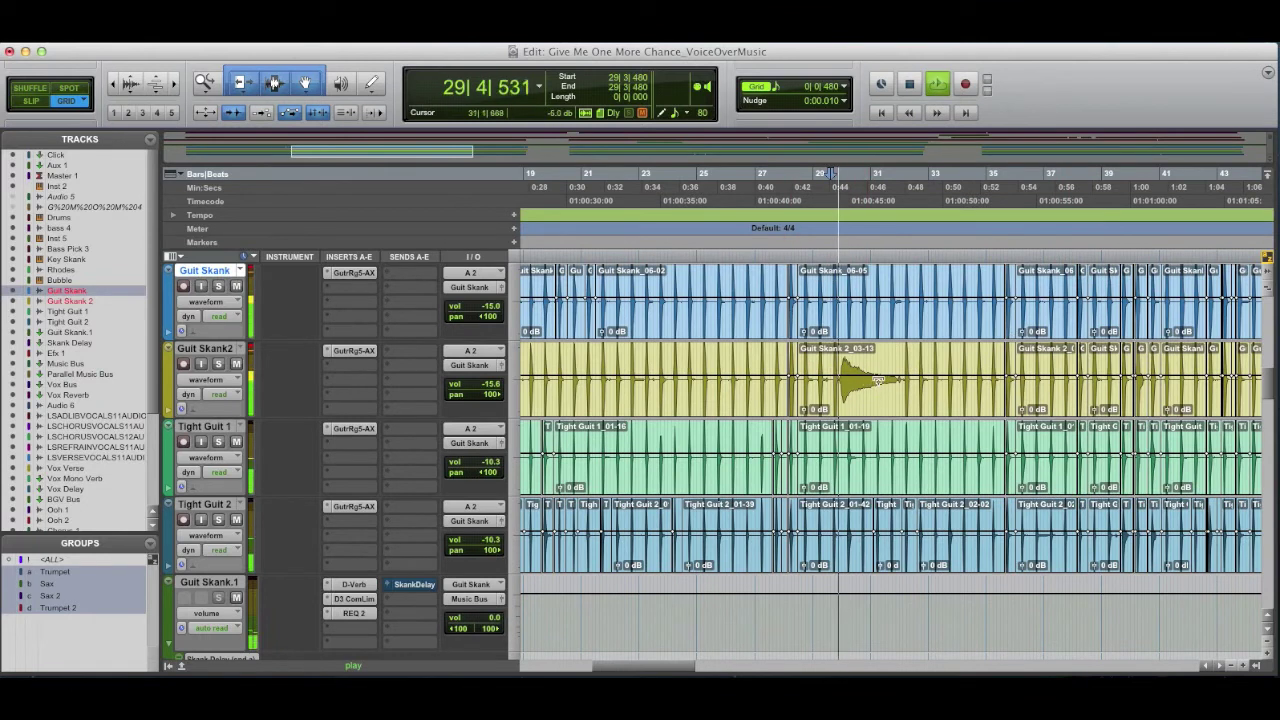
pyautogui.press('space')
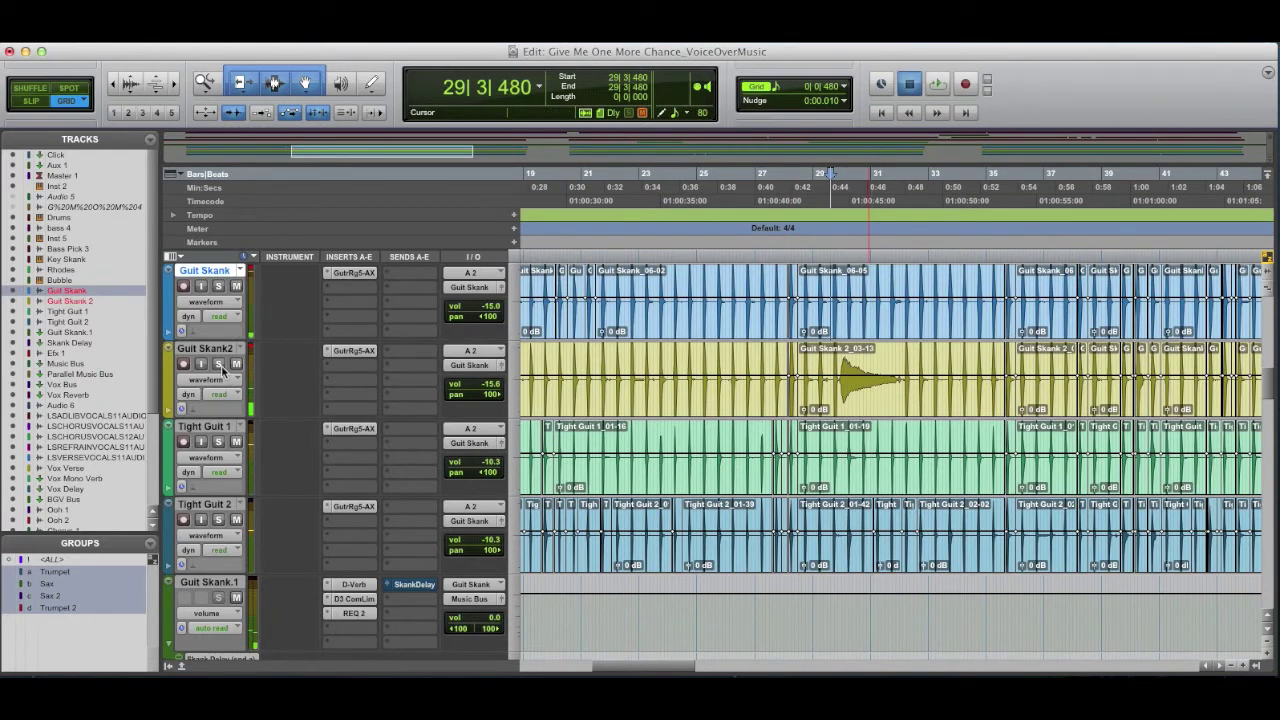
# Step: Solo Guit Skank2, play its sustained chord on its own from 29|3|000, and clear the solo
pyautogui.click(218, 363)
pyautogui.click(831, 296)
pyautogui.press('space')
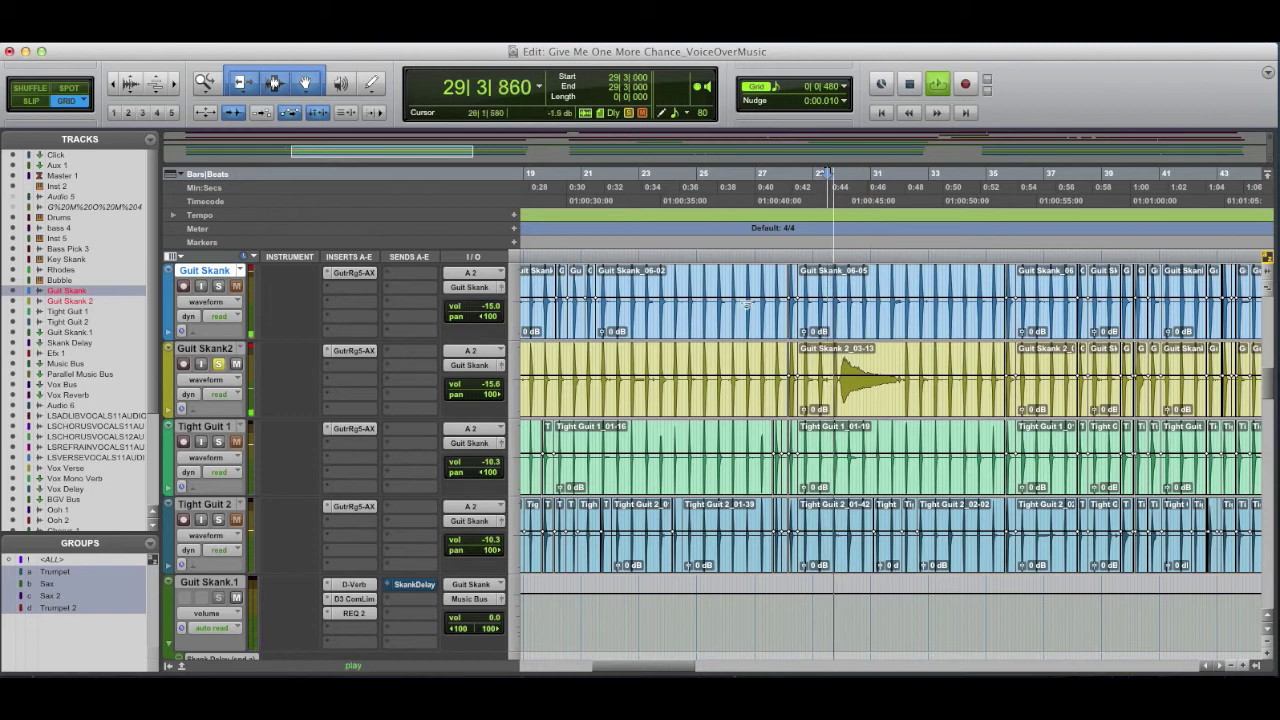
pyautogui.press('space')
pyautogui.click(220, 364)
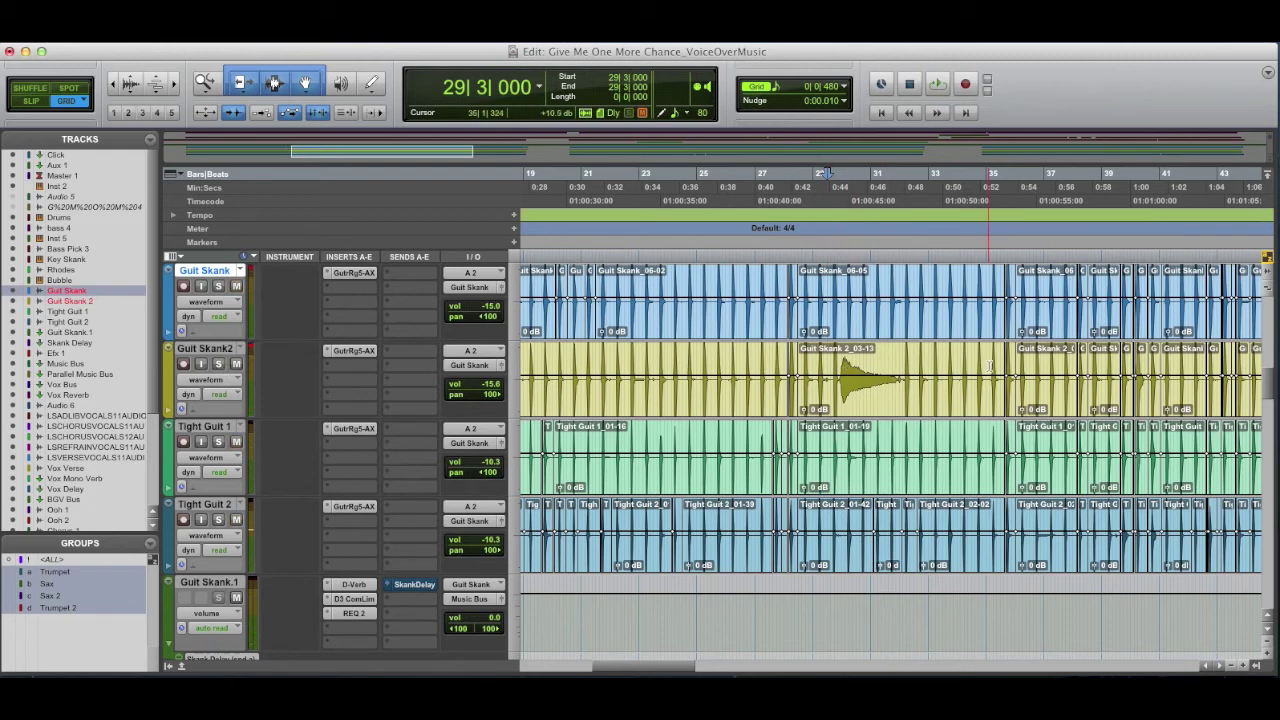
# Step: Examine the skank and tight guitar clips along the whole song, from the first bars to the ending
pyautogui.hscroll(-10, 987, 366)
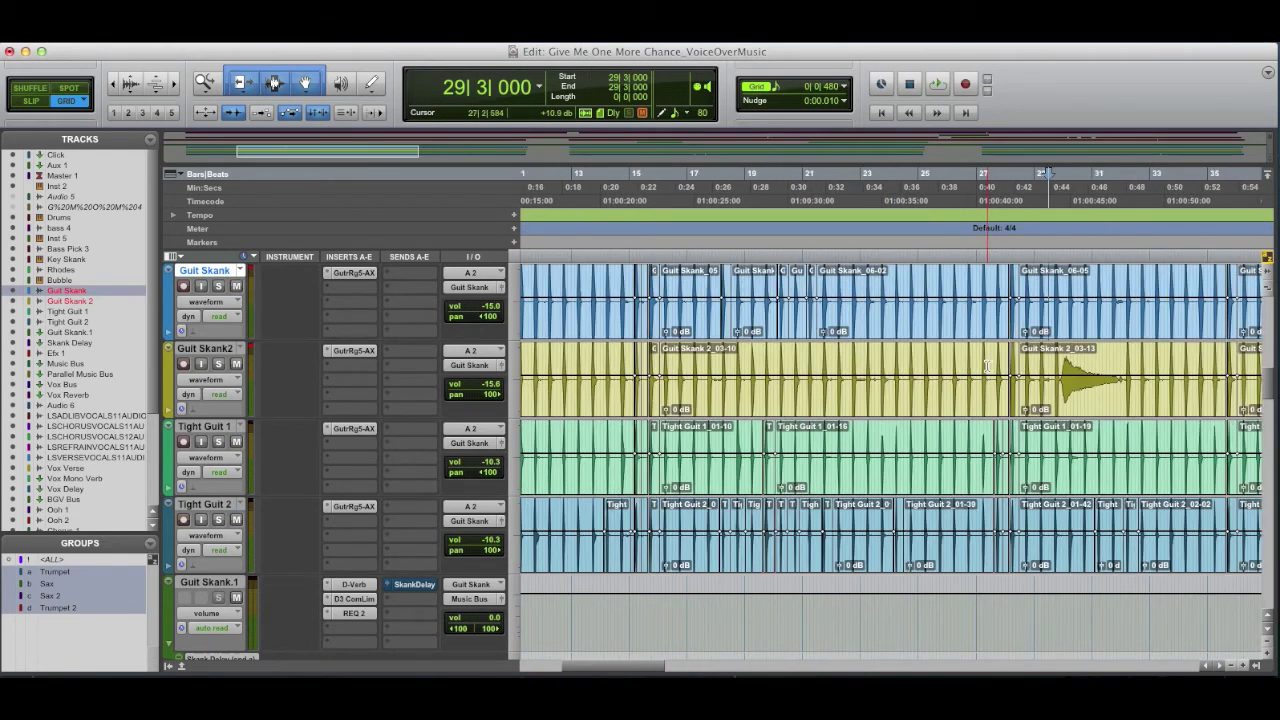
pyautogui.hscroll(-5, 987, 366)
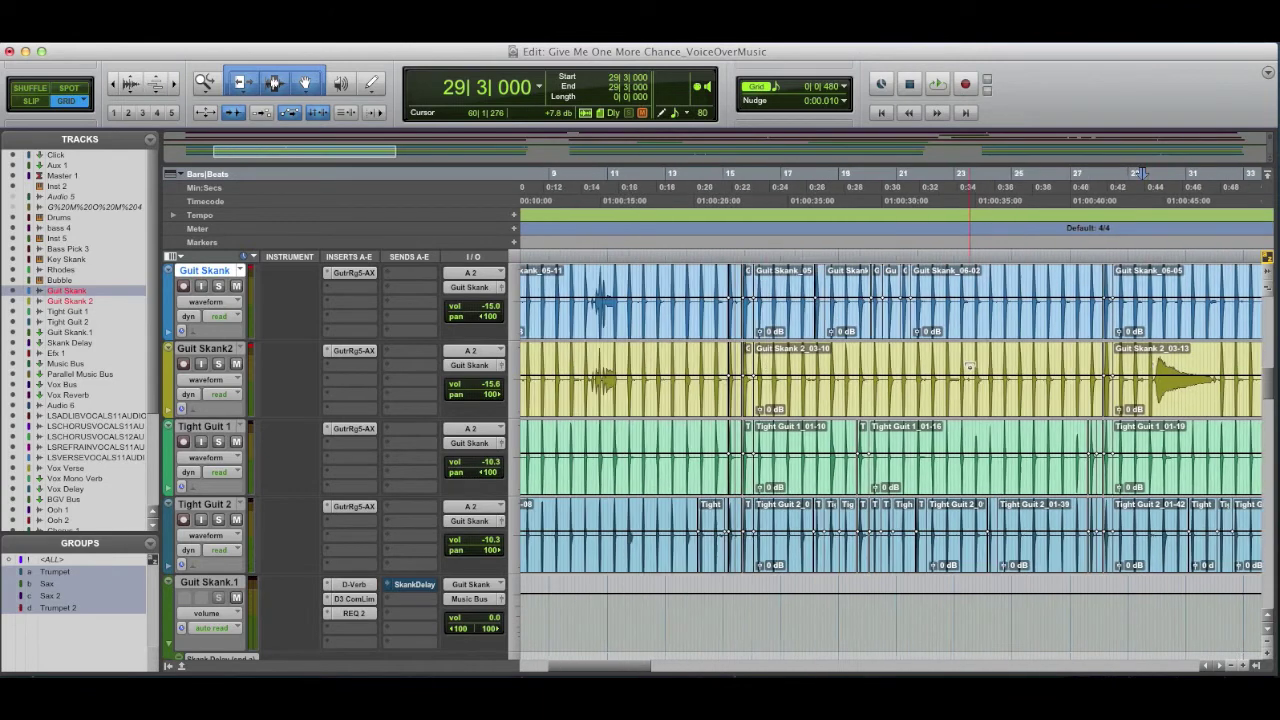
pyautogui.hscroll(20, 970, 366)
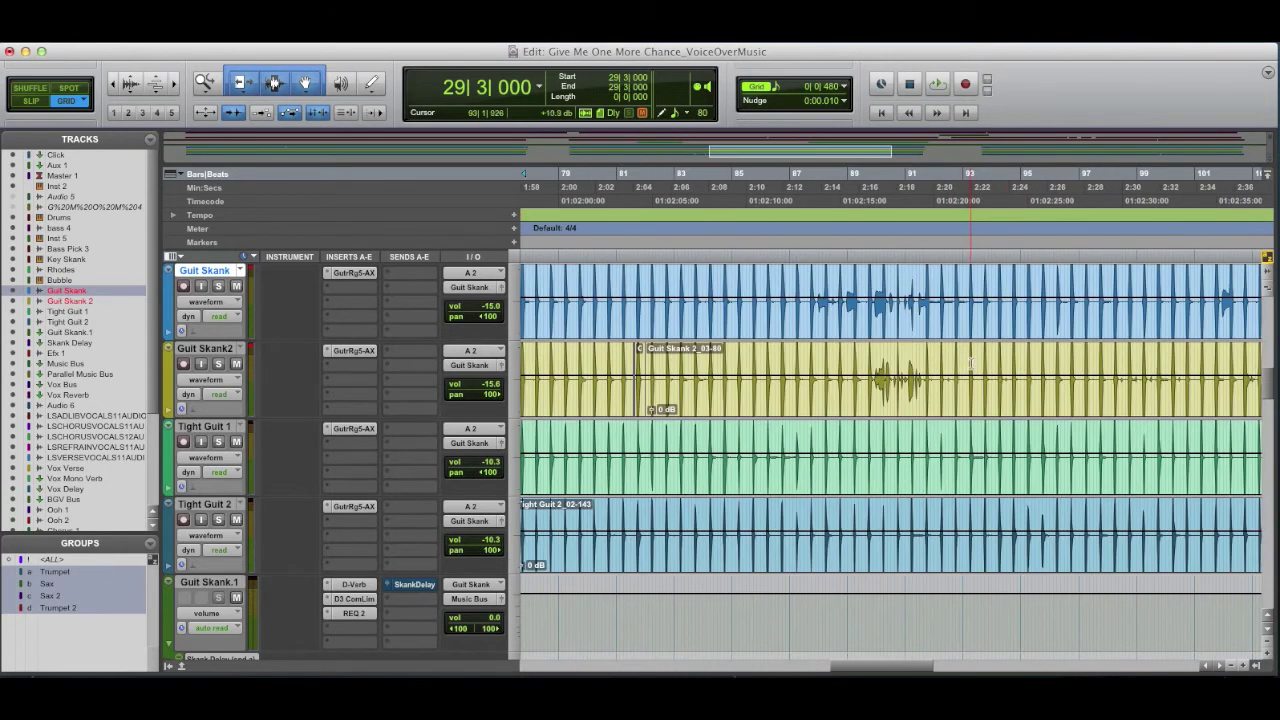
pyautogui.hscroll(16, 970, 364)
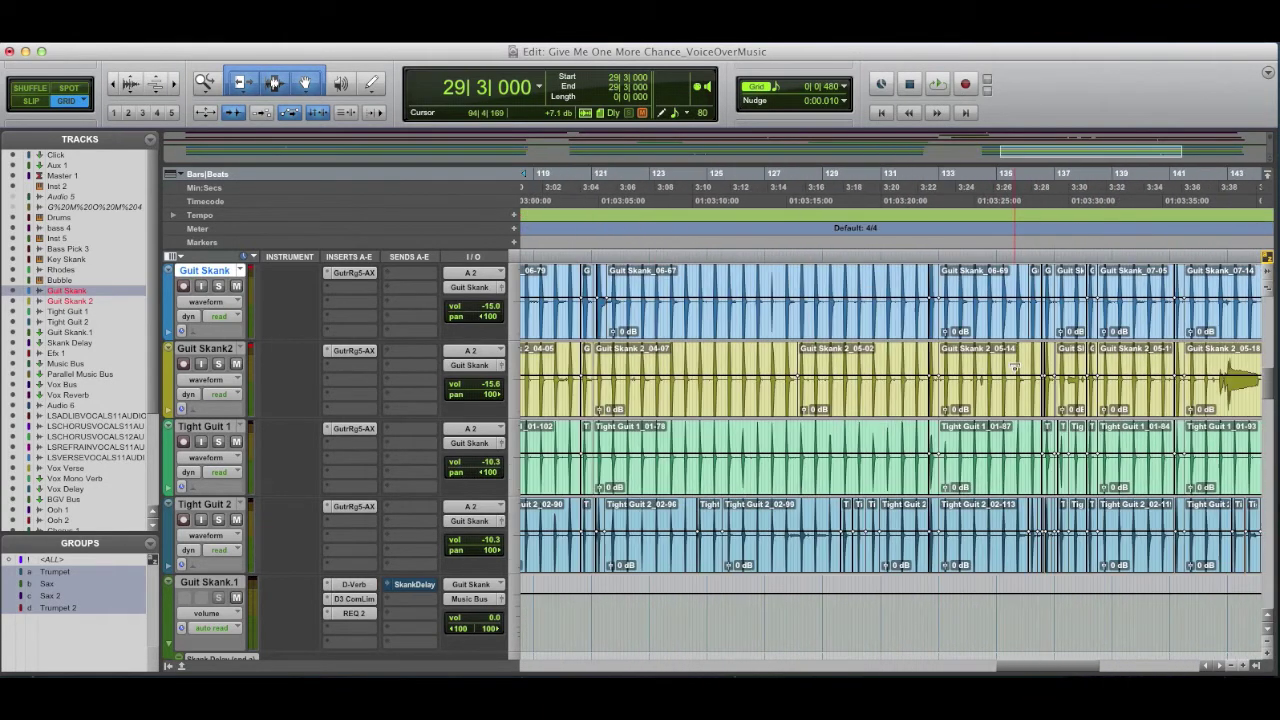
pyautogui.hscroll(-20, 1012, 367)
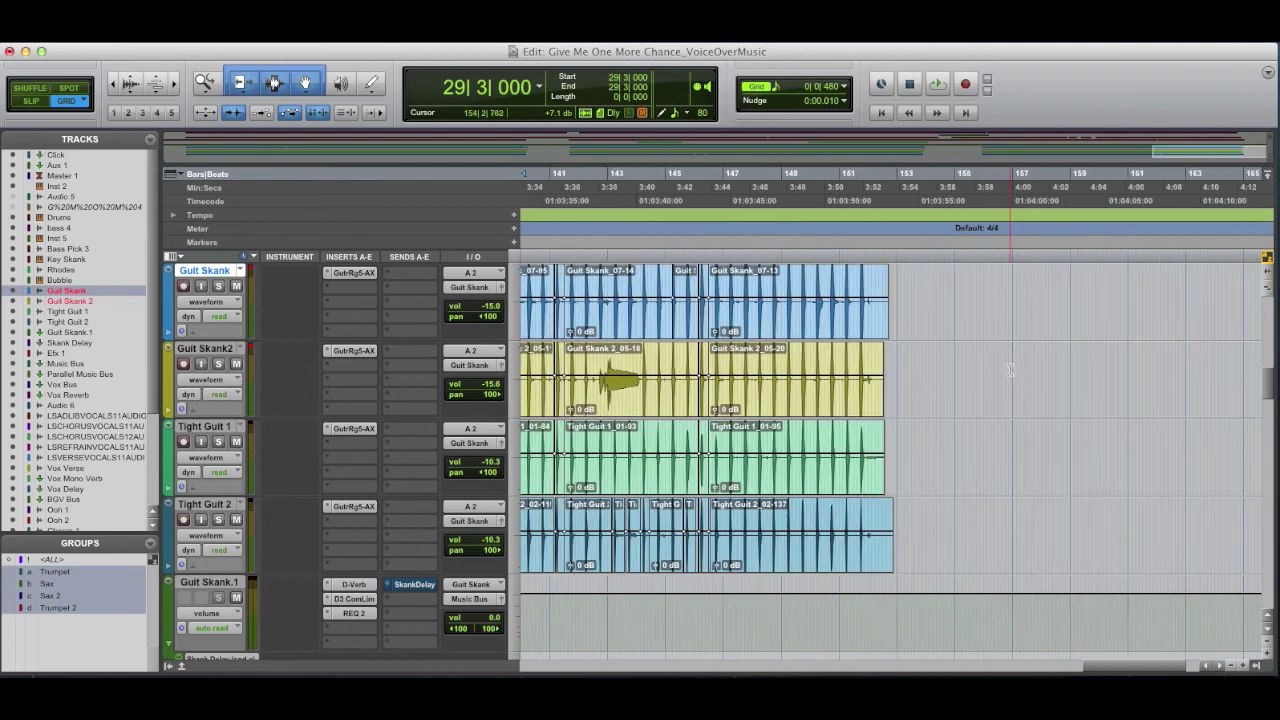
pyautogui.scroll(-3, 595, 464)
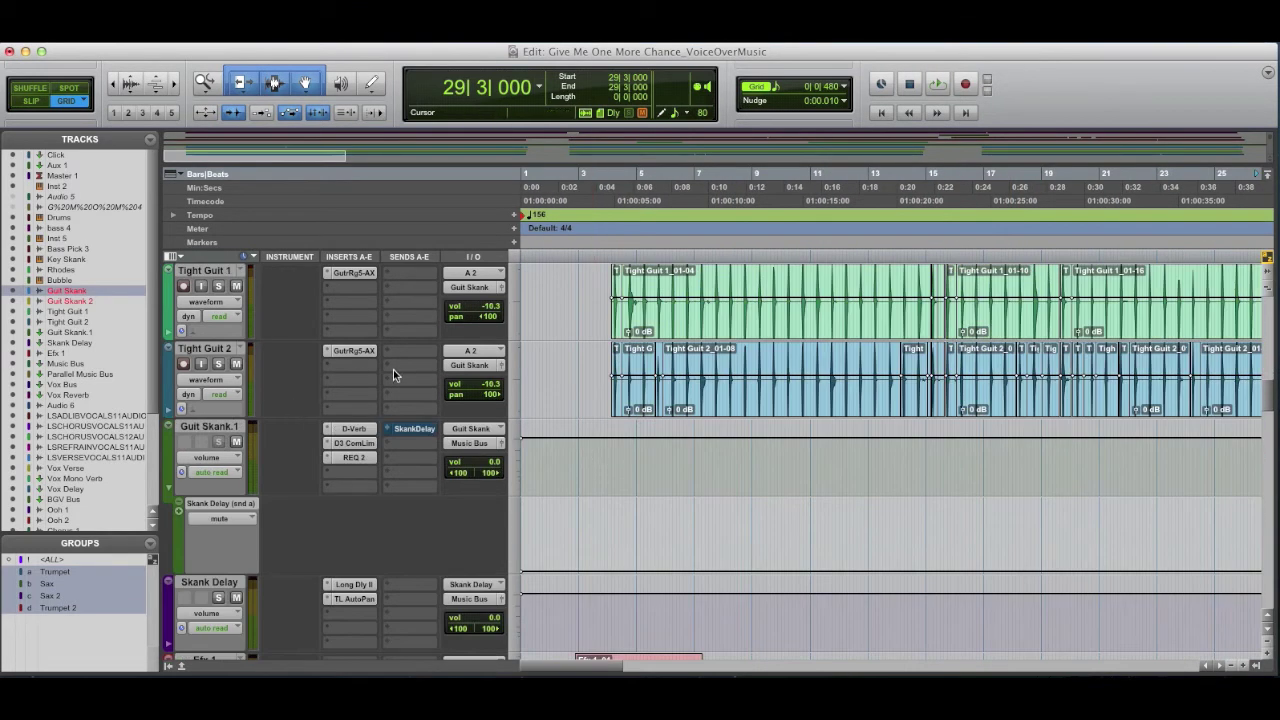
pyautogui.scroll(3, 394, 370)
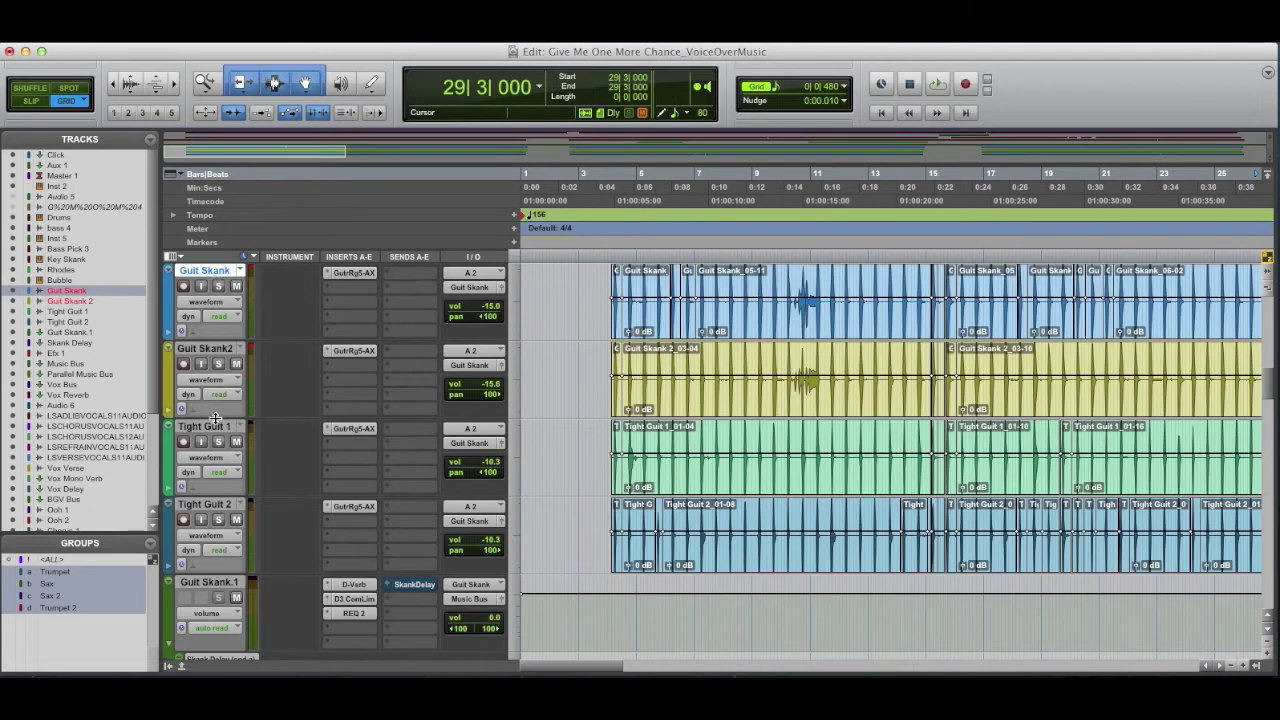
# Step: Select the four guitar tracks from Guit Skank to Tight Guit 2, followed by their shared Guit Skank.1 aux track
pyautogui.keyDown('shift'); pyautogui.click(213, 508); pyautogui.keyUp('shift')
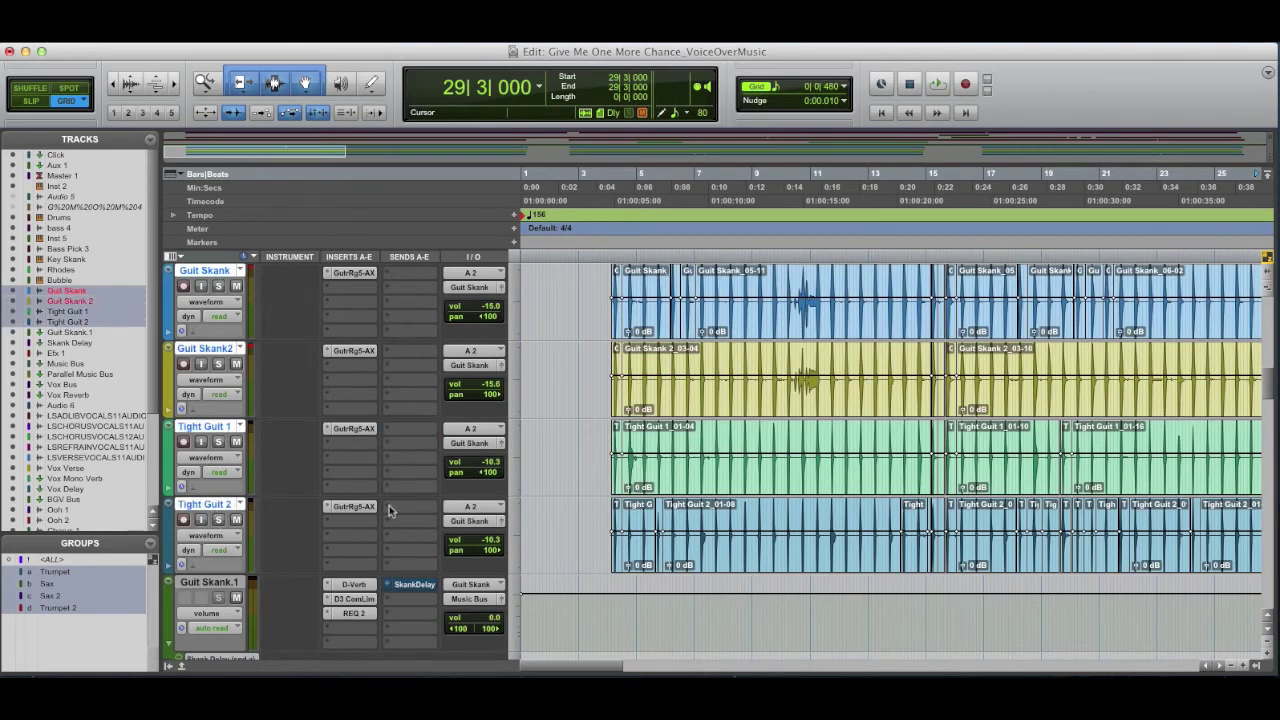
pyautogui.moveTo(490, 522); pyautogui.dragTo(297, 451)
pyautogui.click(226, 580)
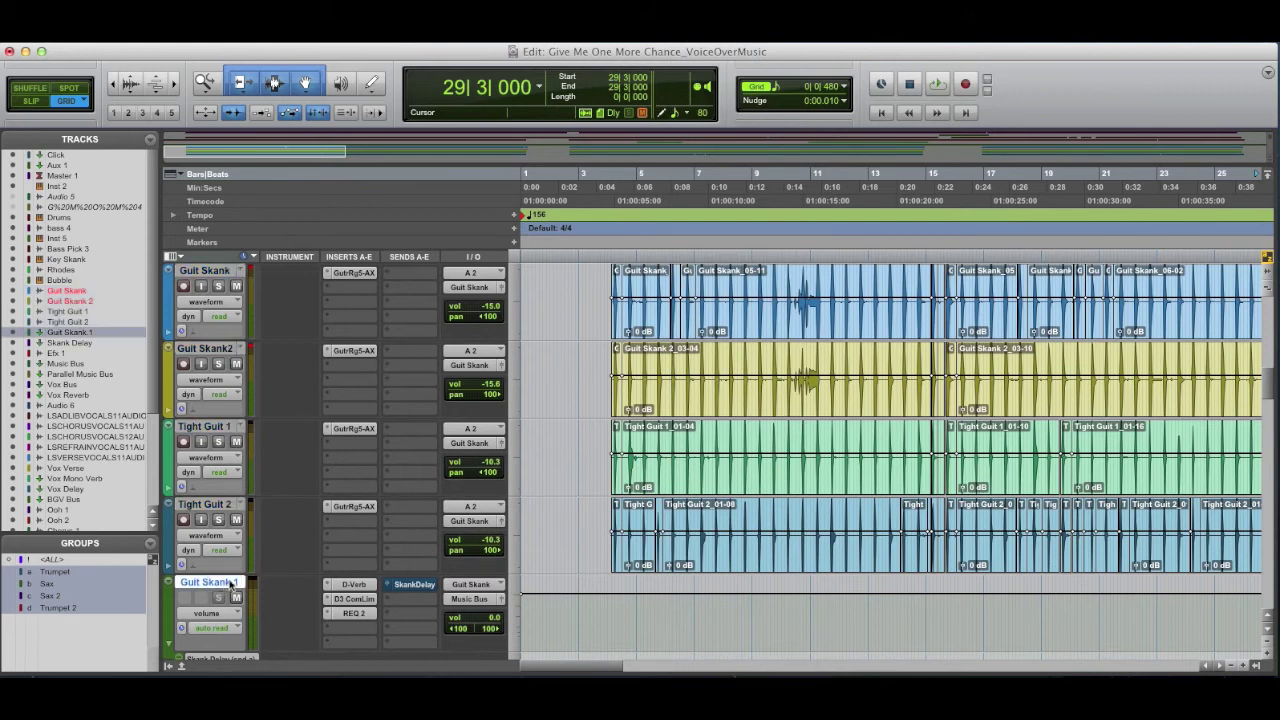
# Step: Examine the D-Verb and Dyn3 Compressor/Limiter settings on Guit Skank.1, playing from 4|2|000 to check the compressor's gain reduction
pyautogui.click(350, 585)
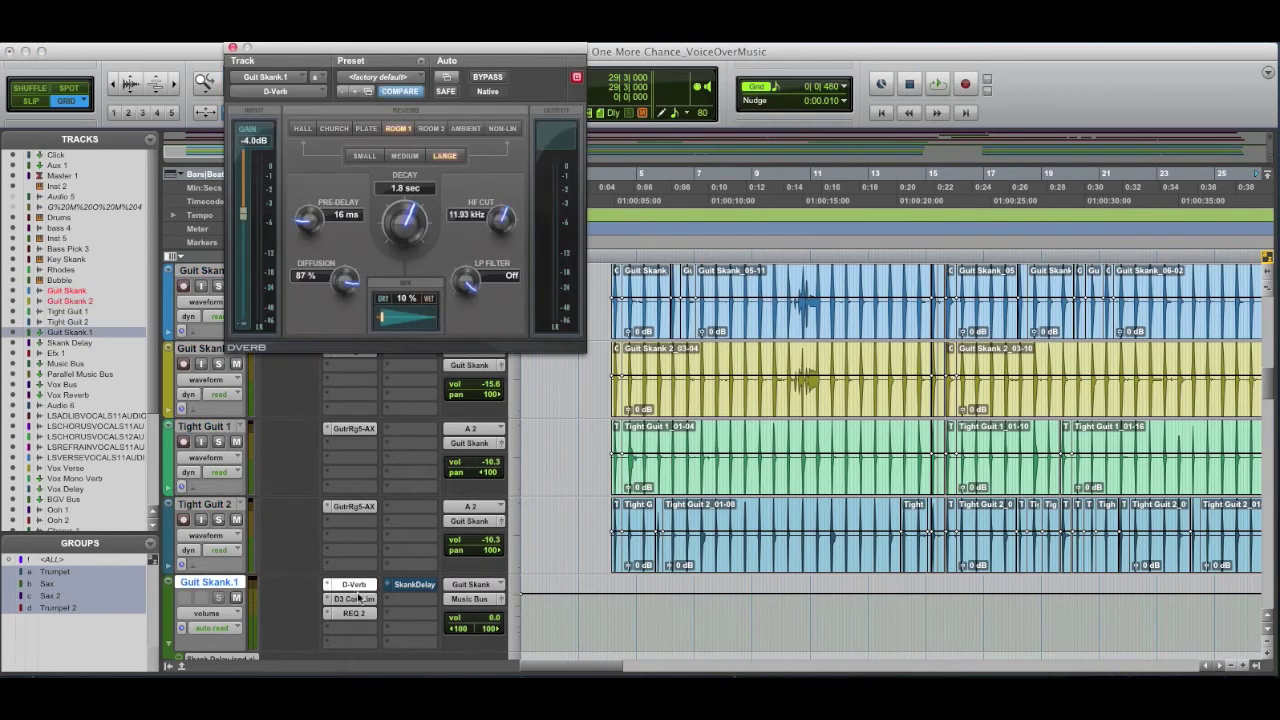
pyautogui.click(354, 599)
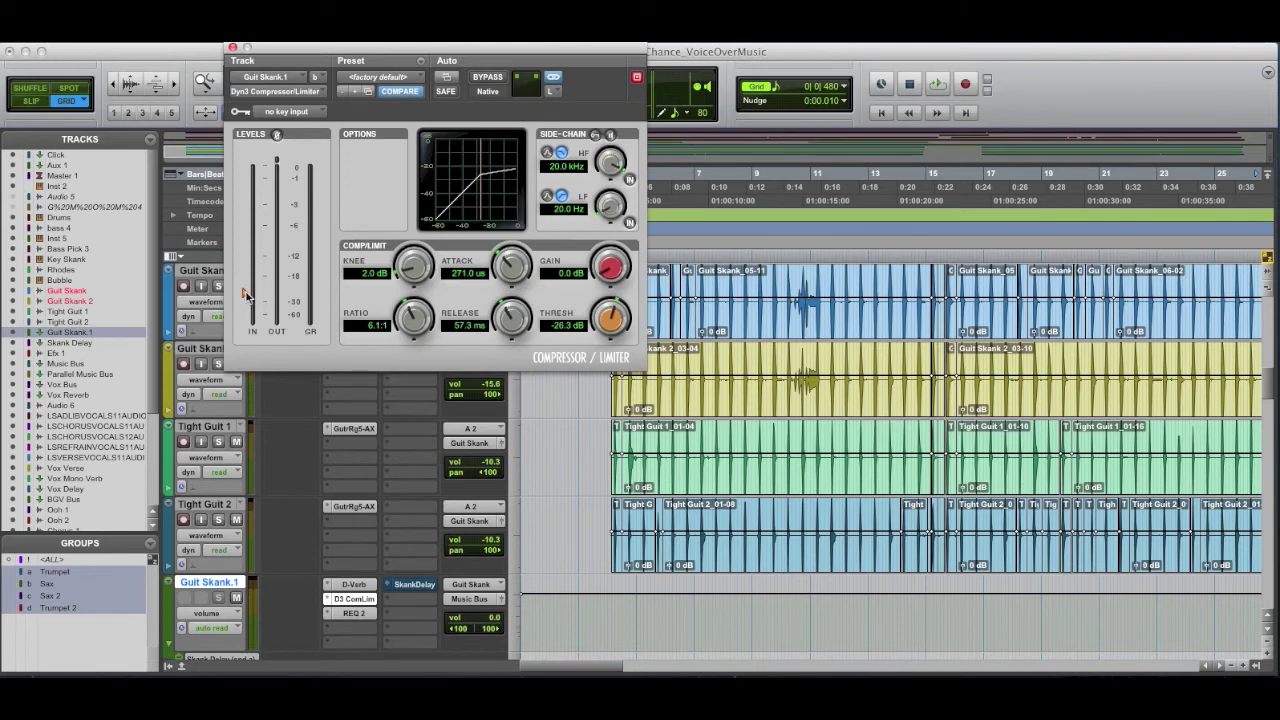
pyautogui.click(613, 612)
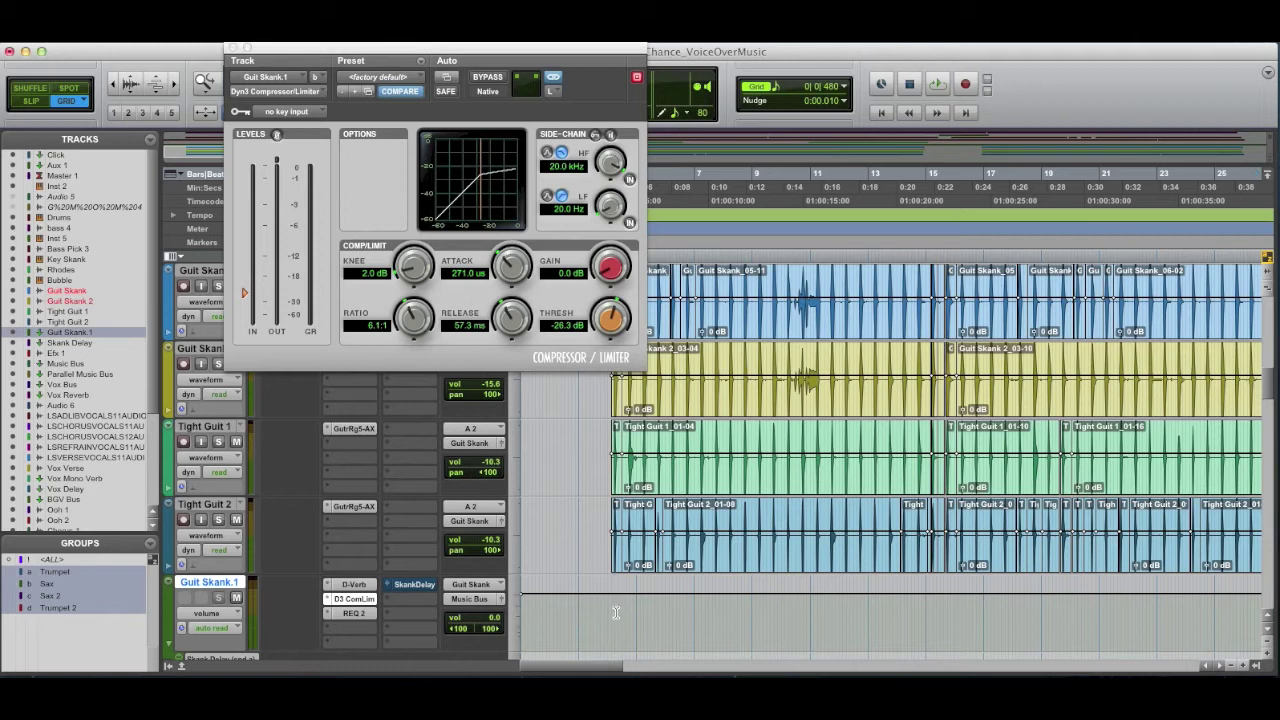
pyautogui.press('space')
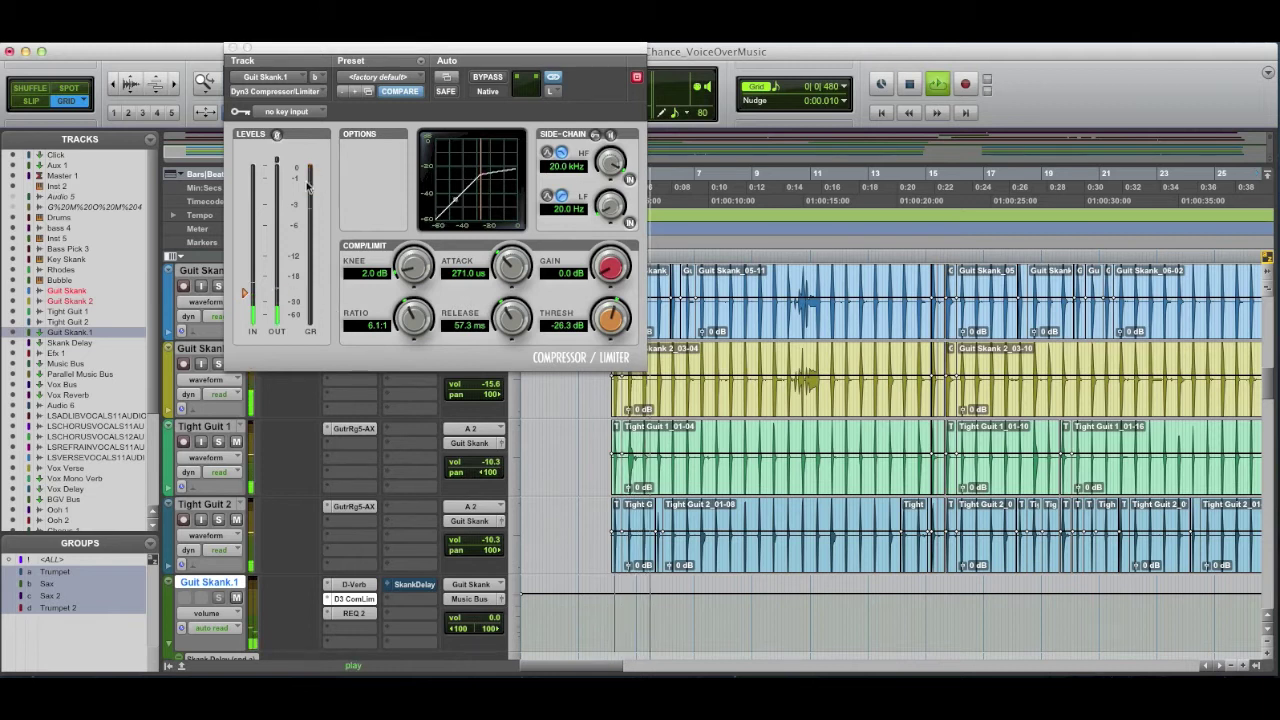
pyautogui.press('space')
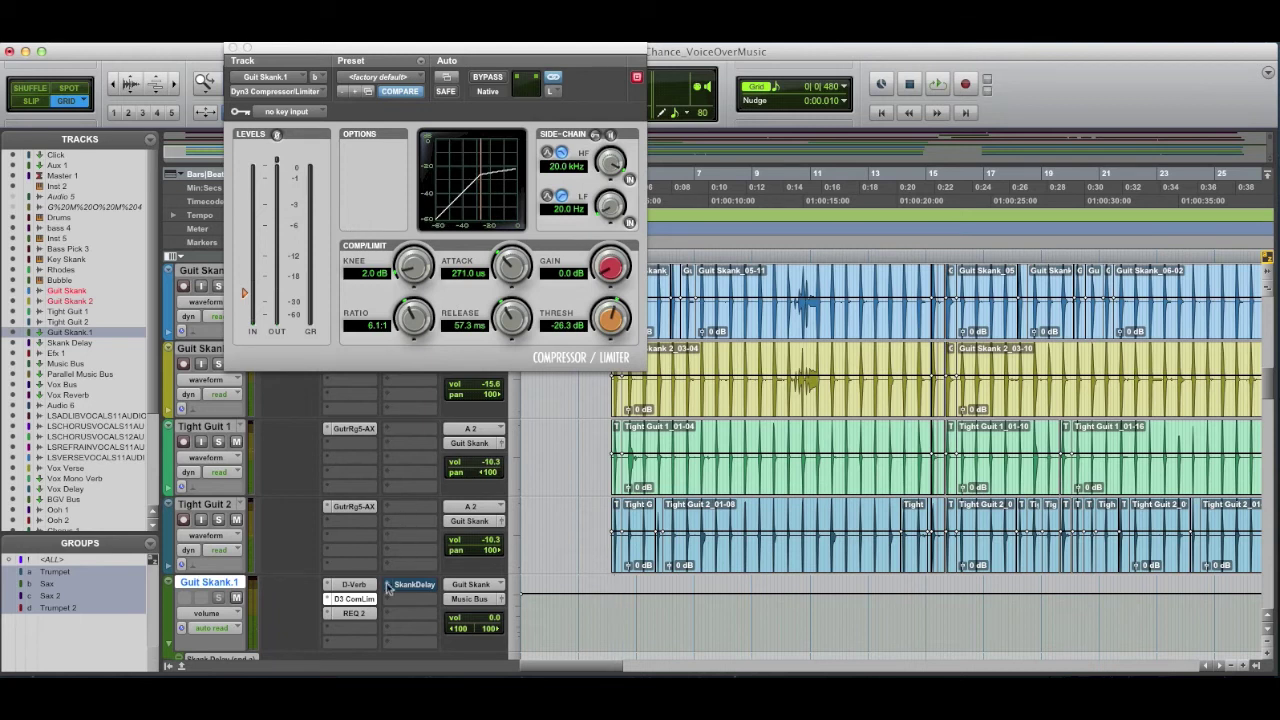
# Step: Examine the REQ 2 equalizer curve on Guit Skank.1 and close the plug-in window
pyautogui.click(364, 615)
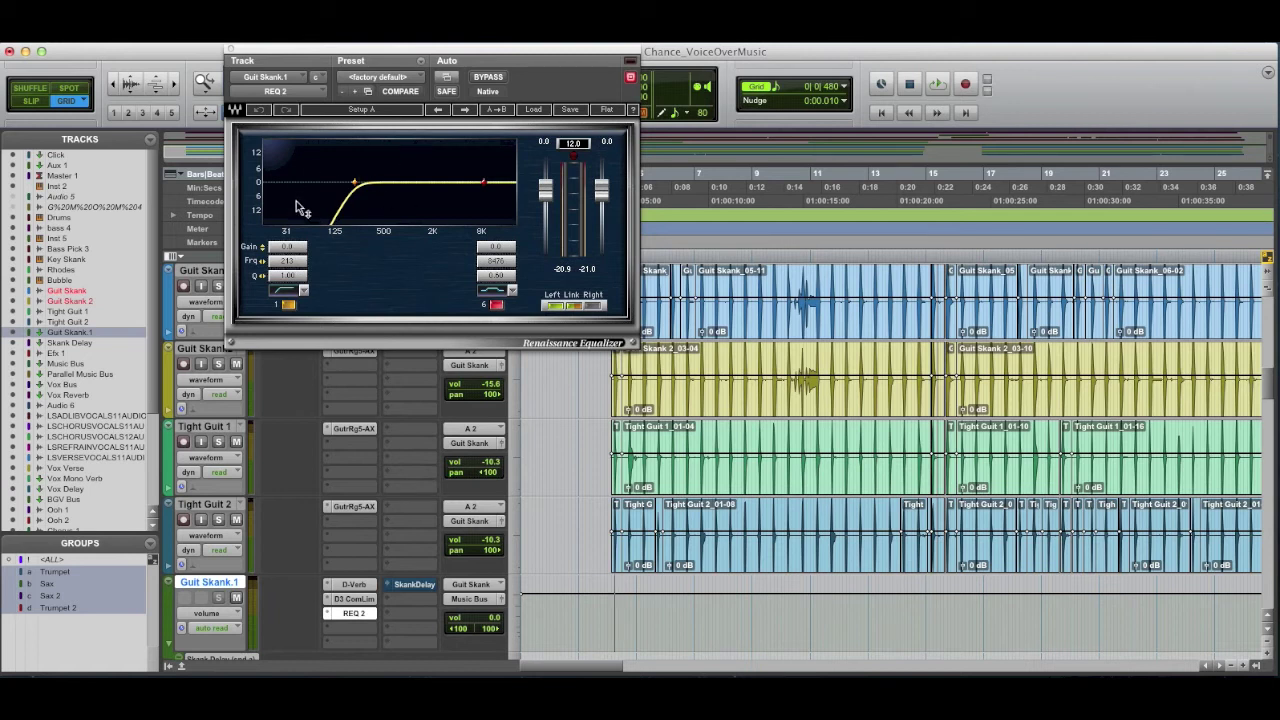
pyautogui.click(229, 50)
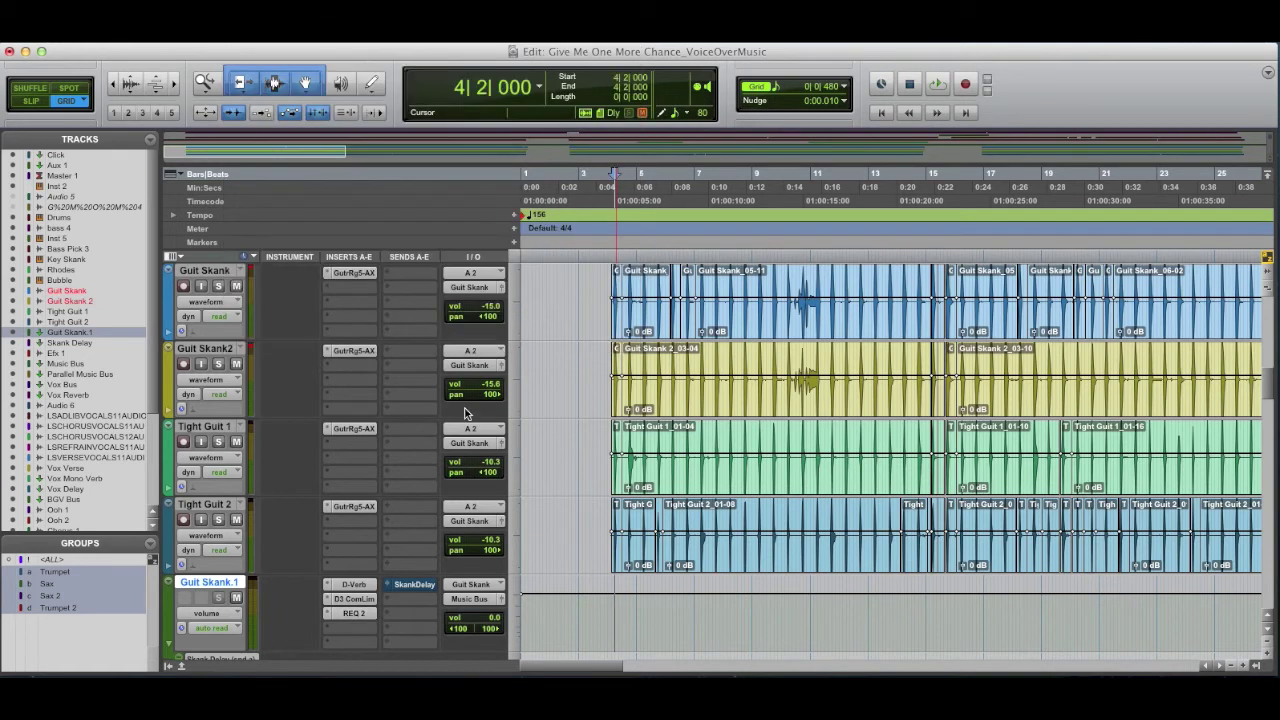
pyautogui.scroll(-3, 470, 412)
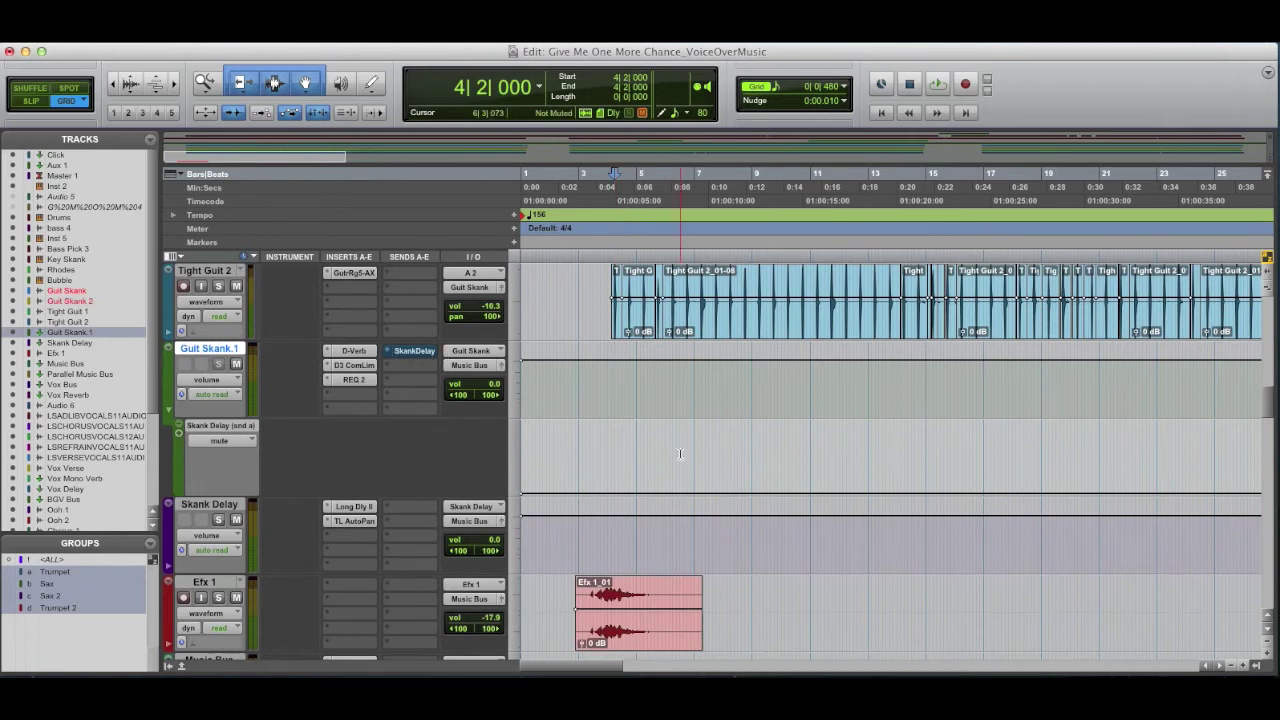
# Step: Audition Tight Guit 2 in solo from 57|3|000, around the mute automation on the Skank Delay send, and unsolo it
pyautogui.press('r')
pyautogui.press('r')
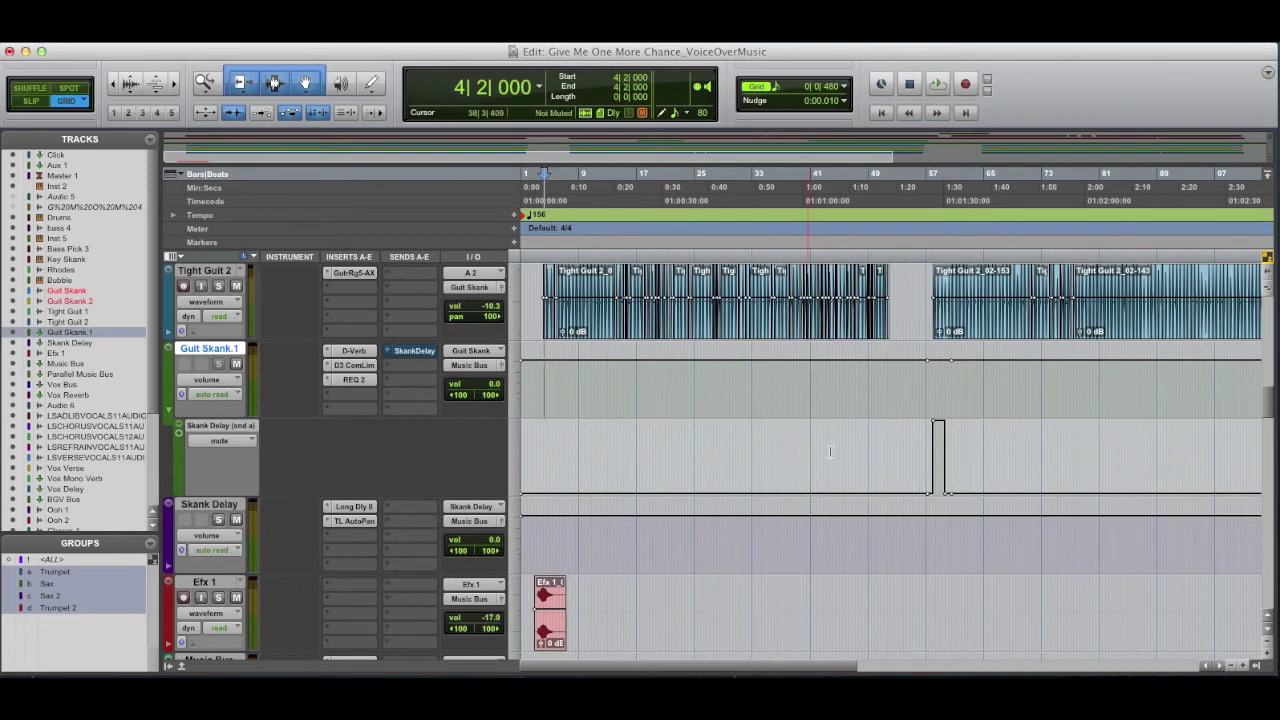
pyautogui.click(928, 446)
pyautogui.scroll(3, 222, 350)
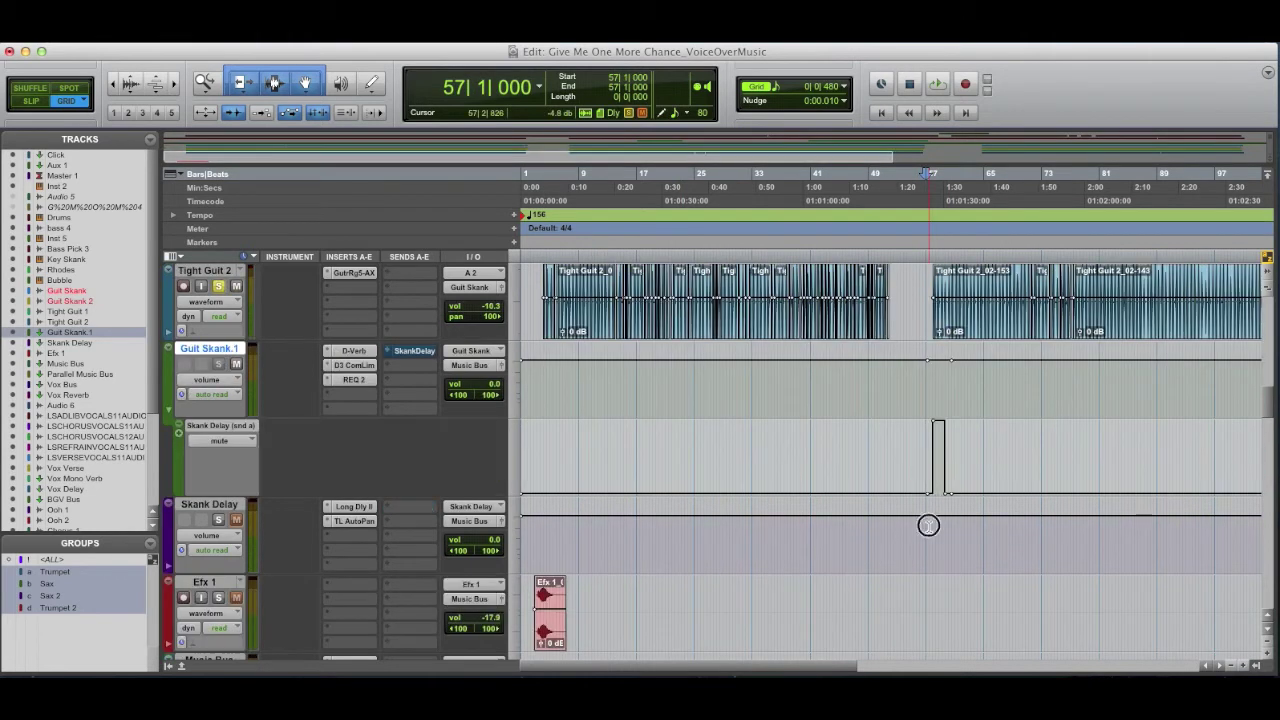
pyautogui.scroll(-3, 224, 370)
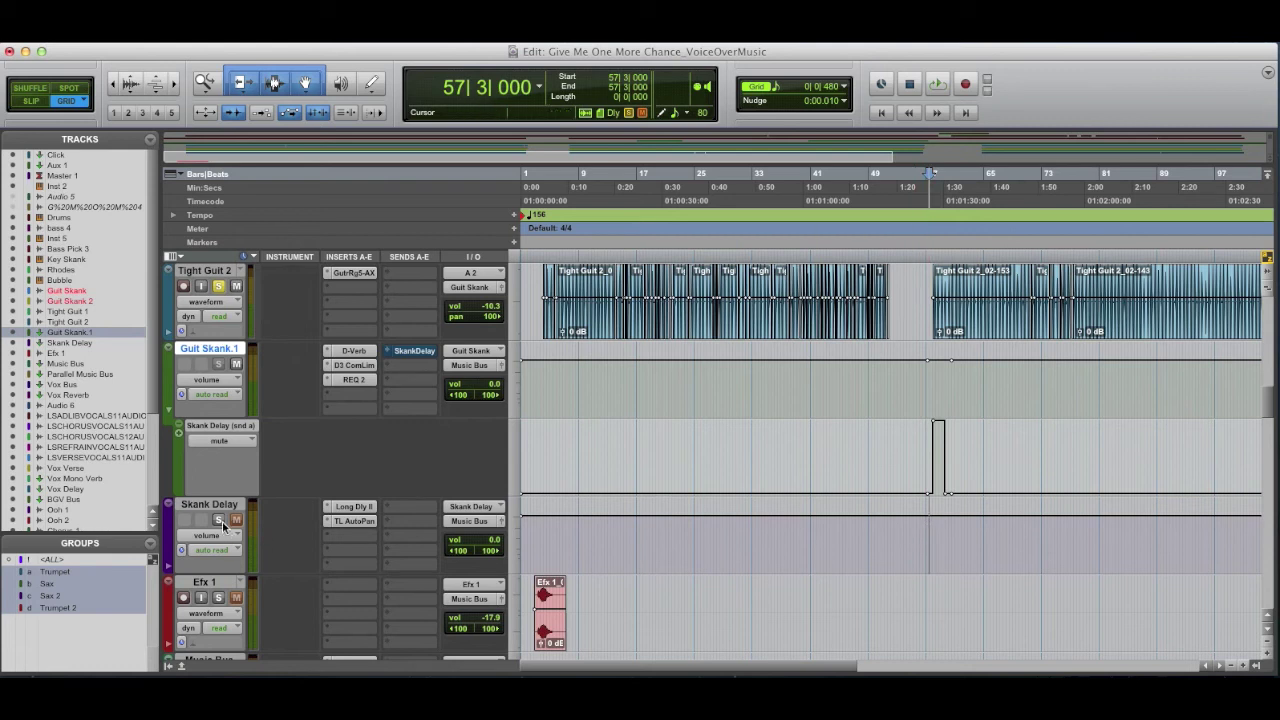
pyautogui.press('space')
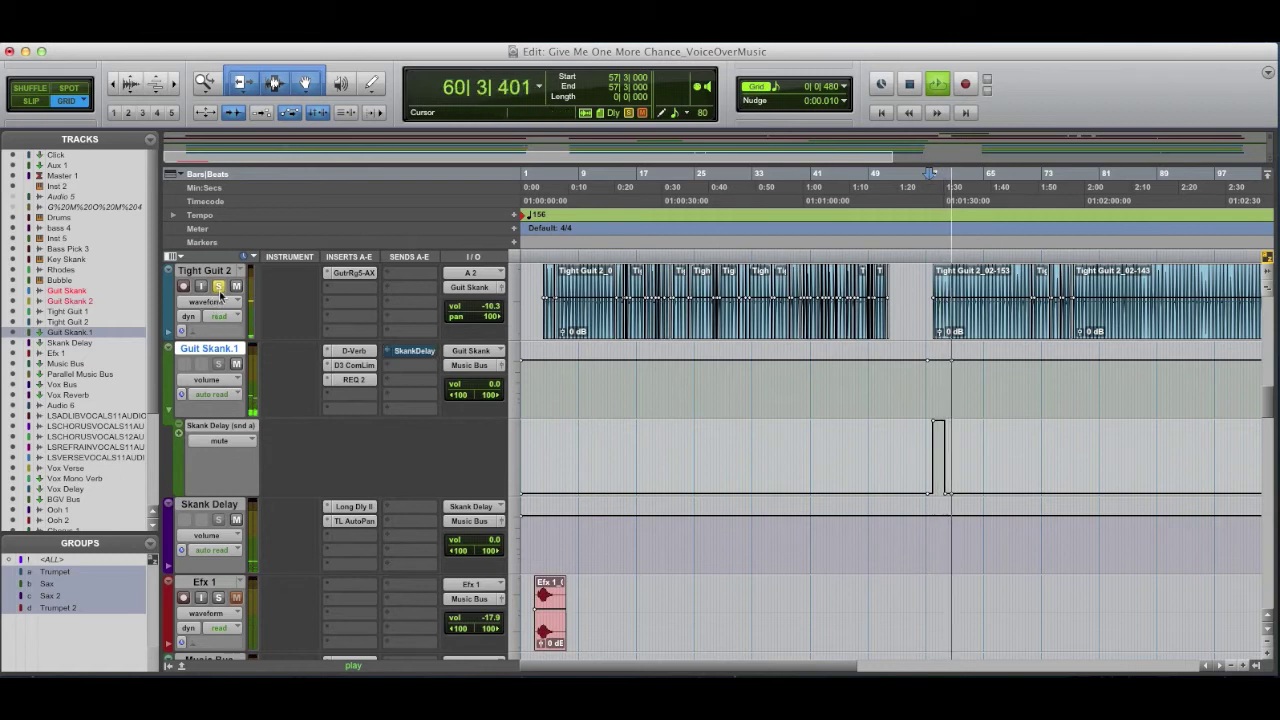
pyautogui.press('space')
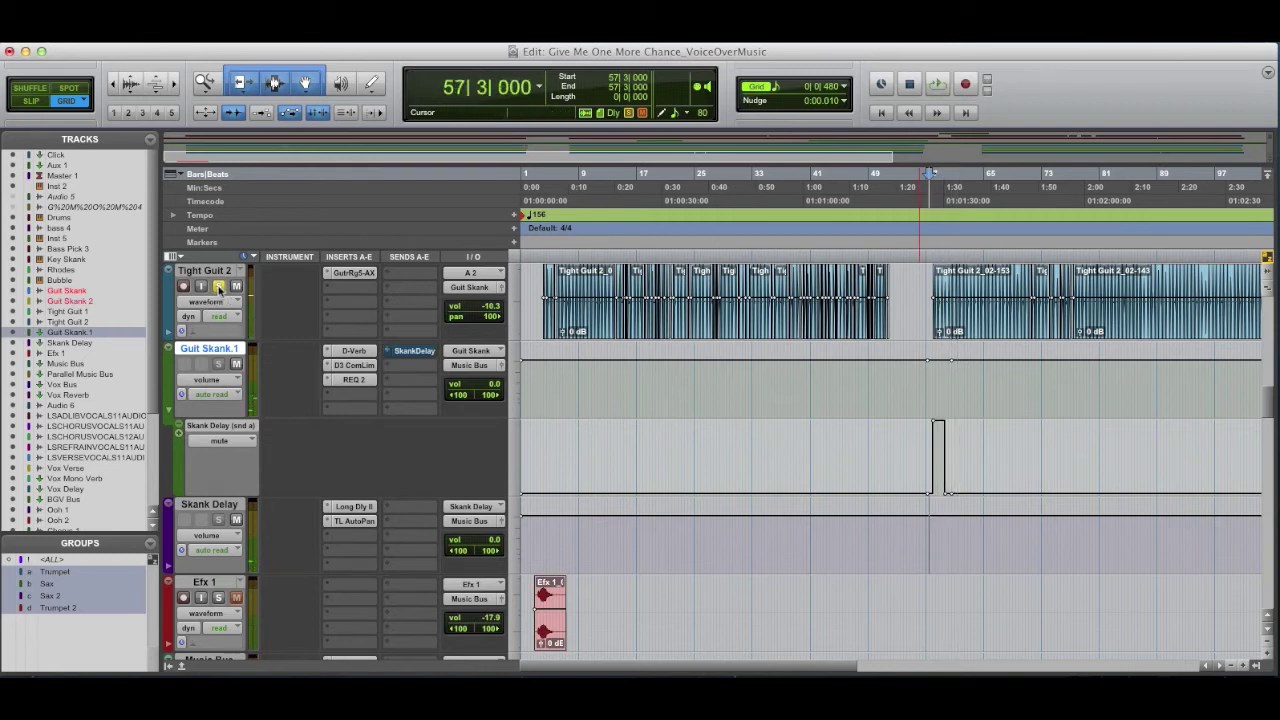
pyautogui.click(219, 287)
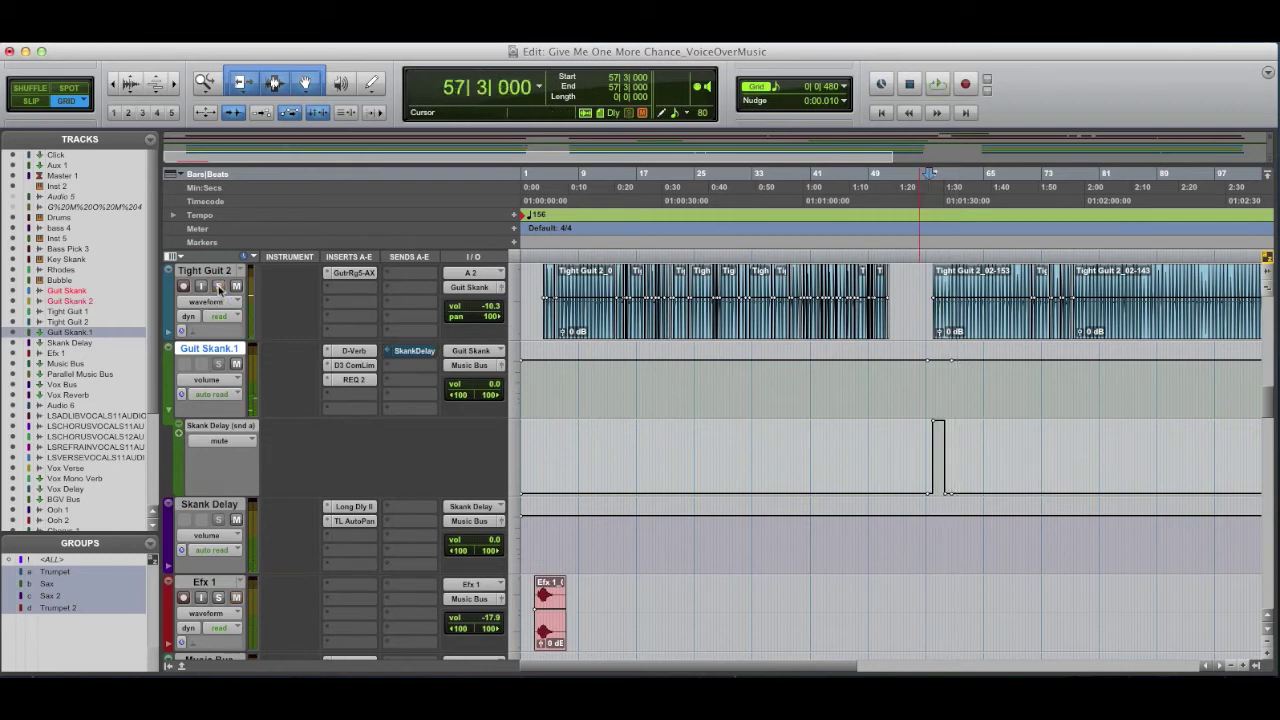
# Step: Play the full mix from 56|1|480 through the send's mute automation and look over the rest of the Guit Skank.1 automation
pyautogui.click(919, 381)
pyautogui.press('space')
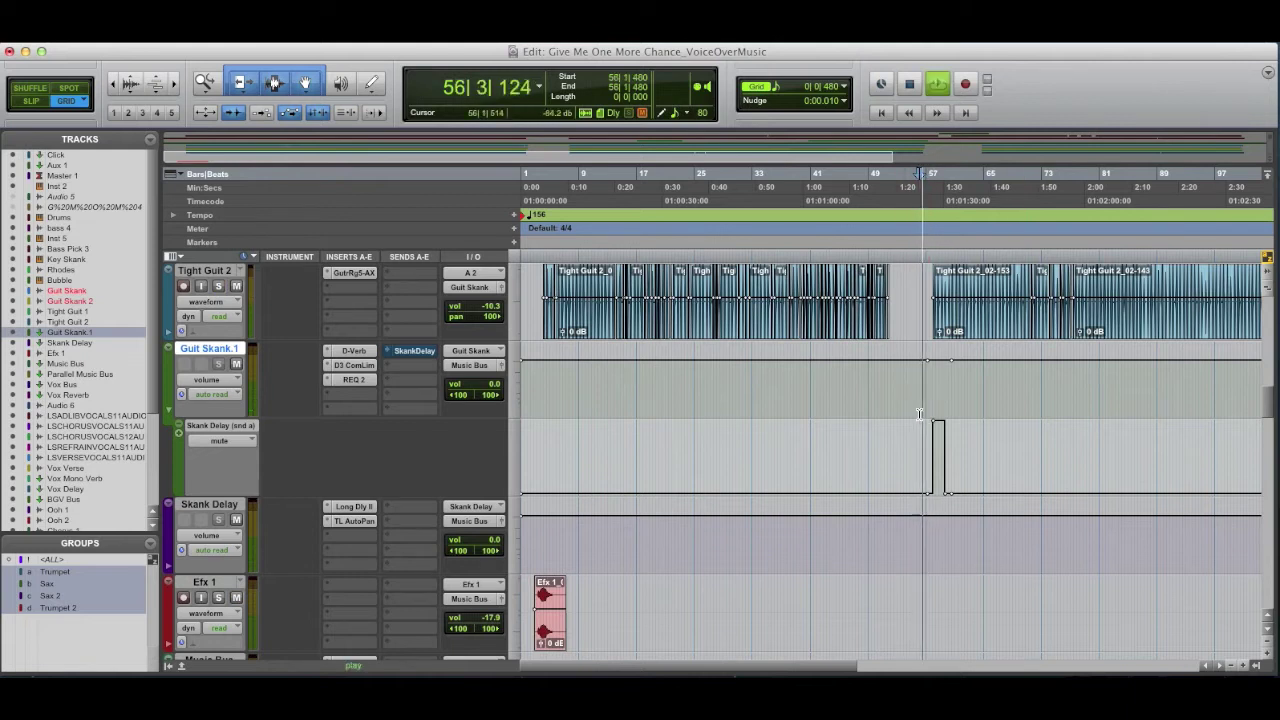
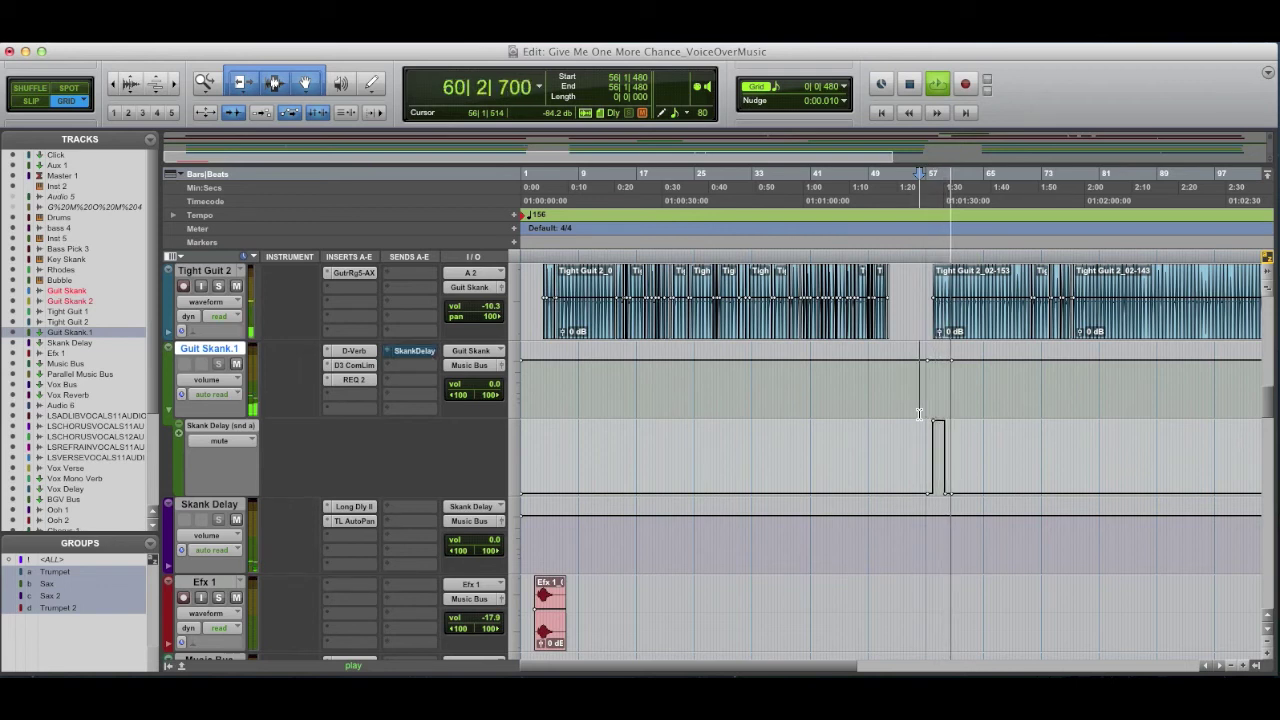
pyautogui.press('space')
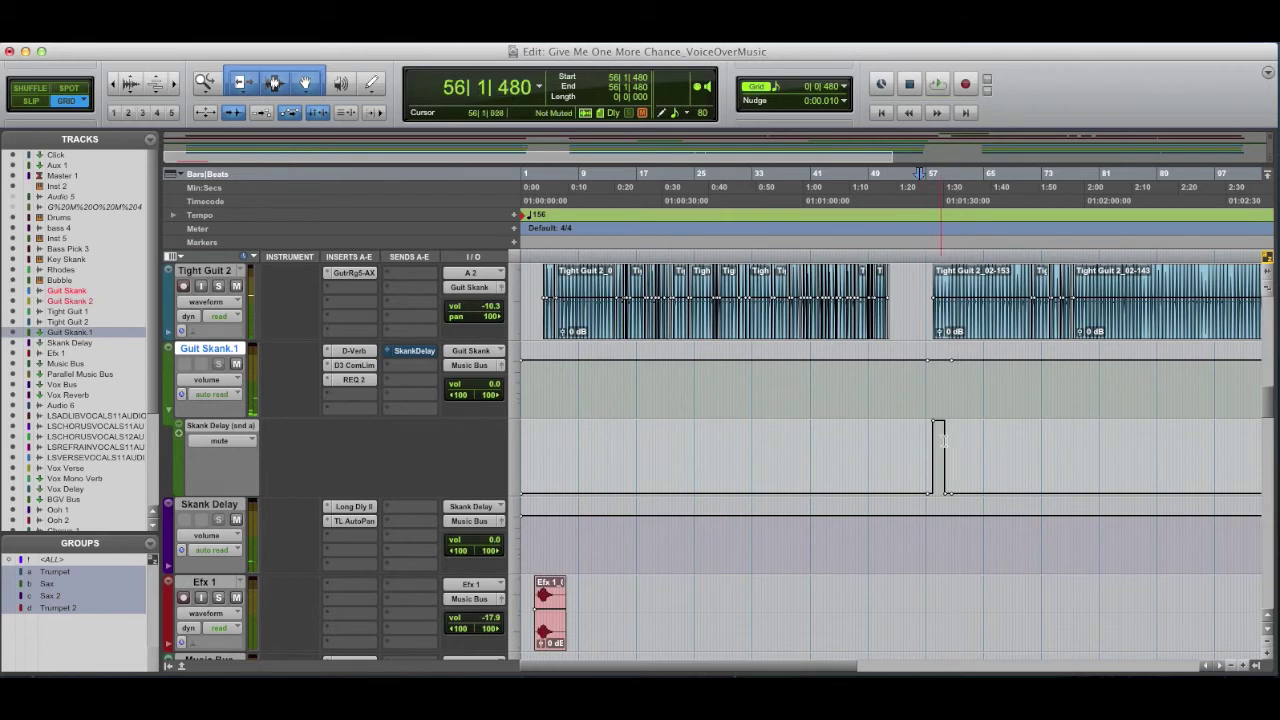
pyautogui.hscroll(10, 1015, 478)
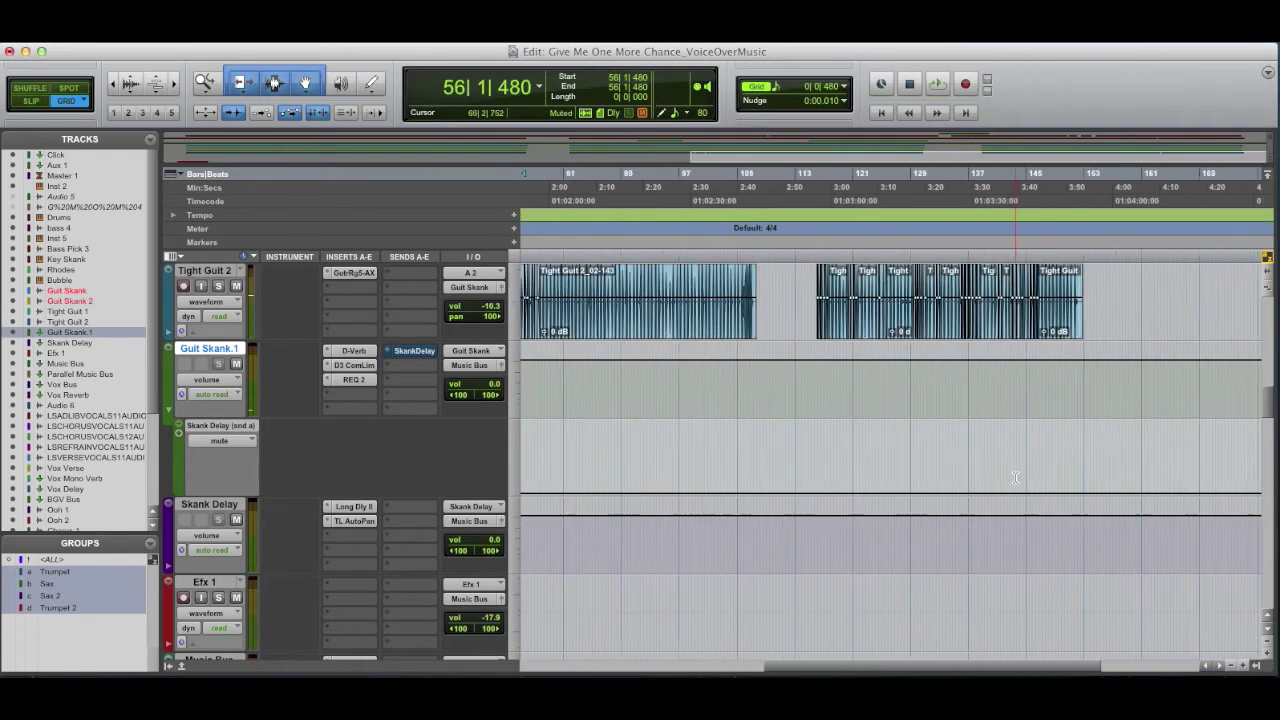
pyautogui.hscroll(-10, 1015, 478)
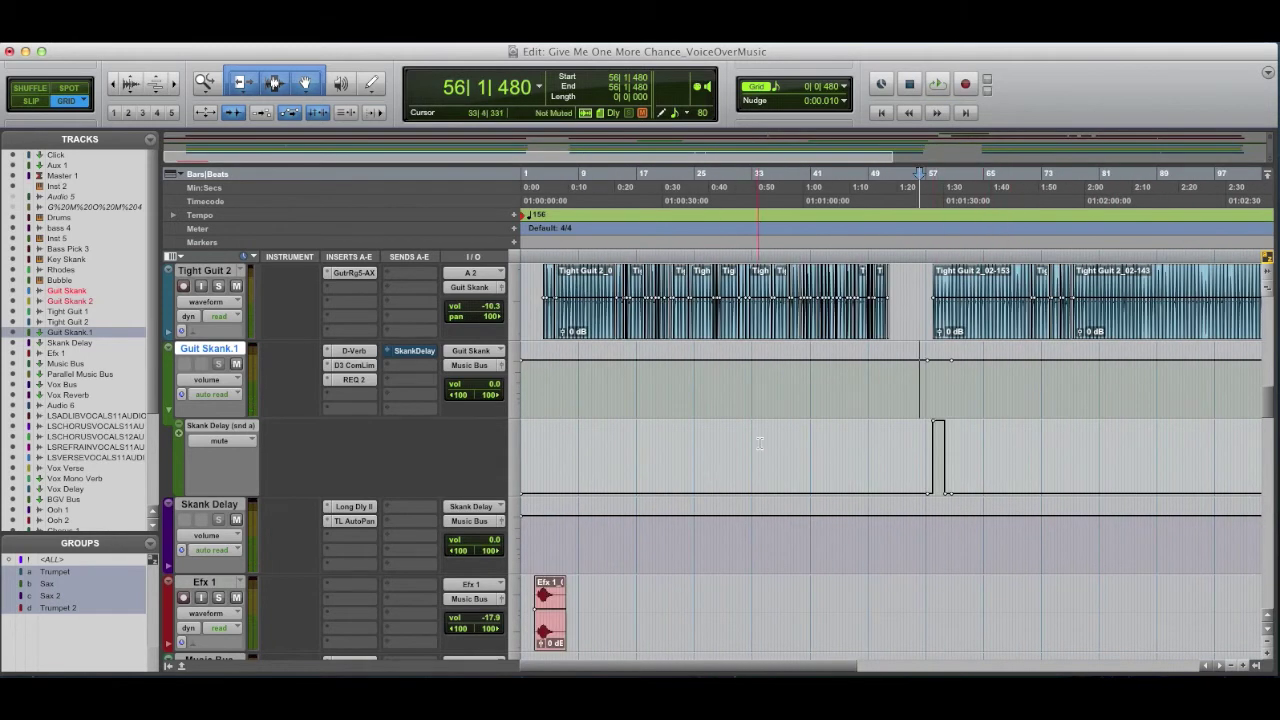
# Step: Inspect the Long Delay II and TL AutoPan settings on the Skank Delay track, and close the plug-in window
pyautogui.click(215, 504)
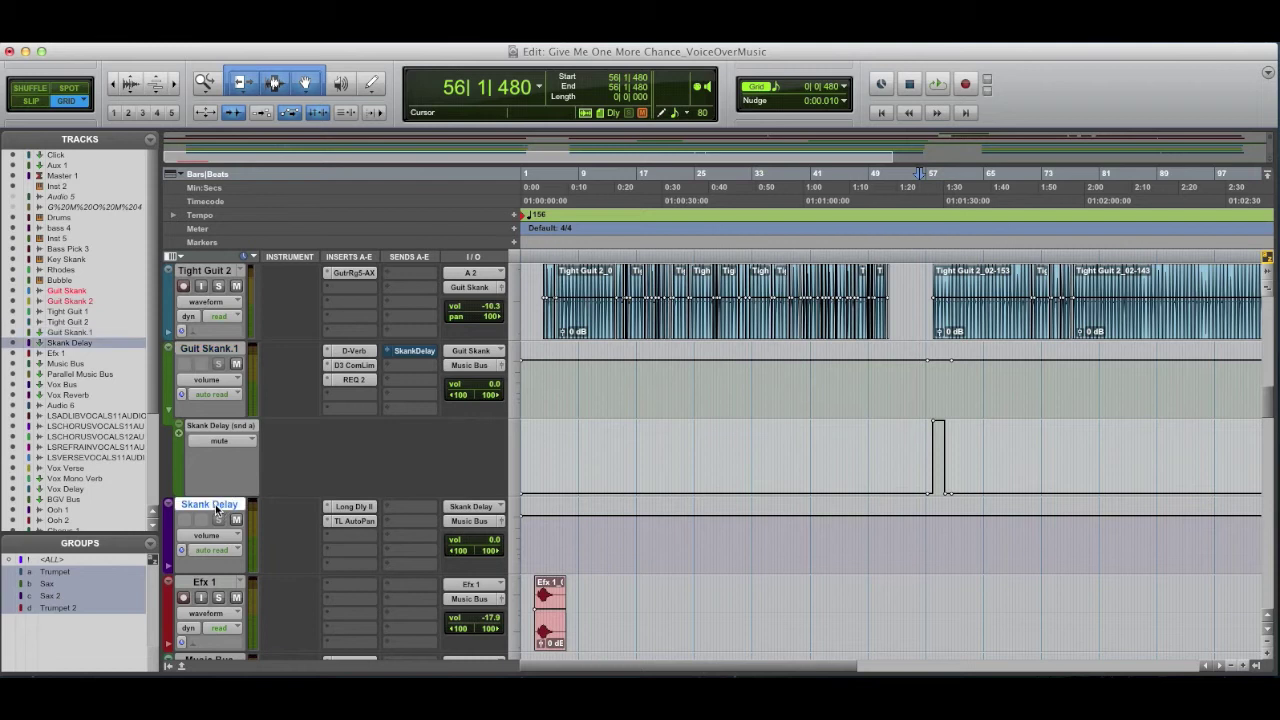
pyautogui.click(364, 507)
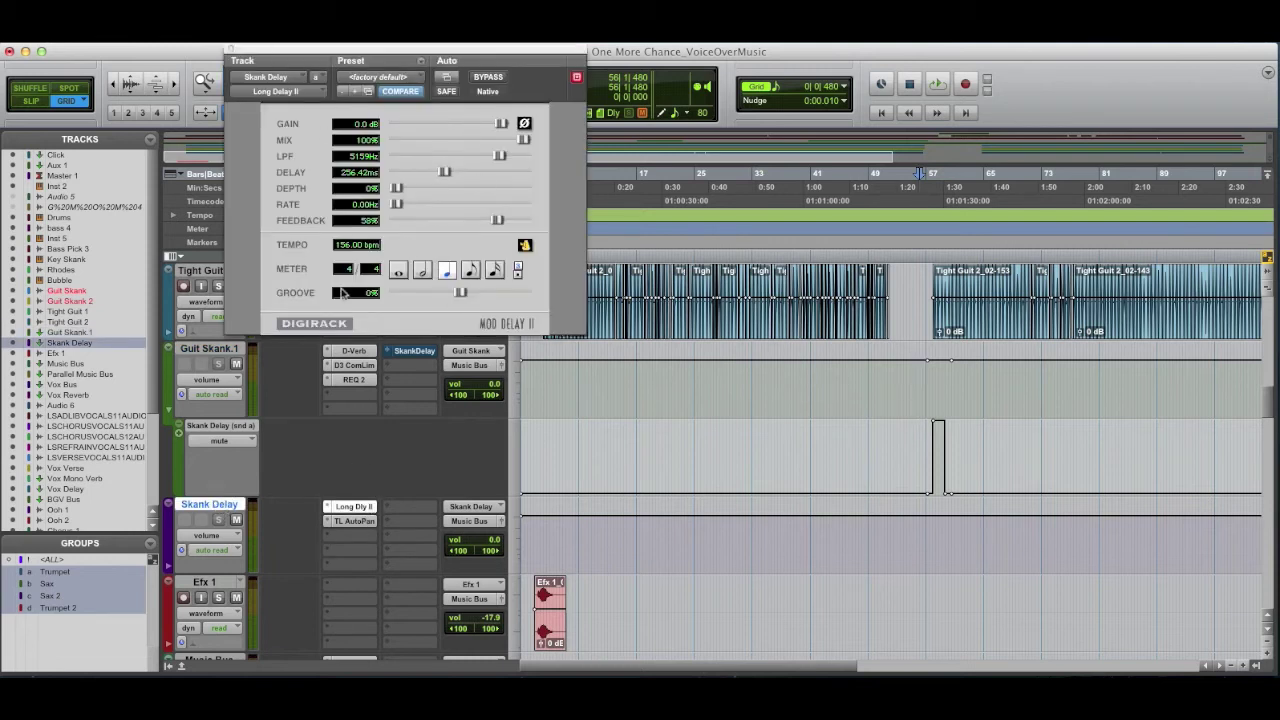
pyautogui.click(352, 521)
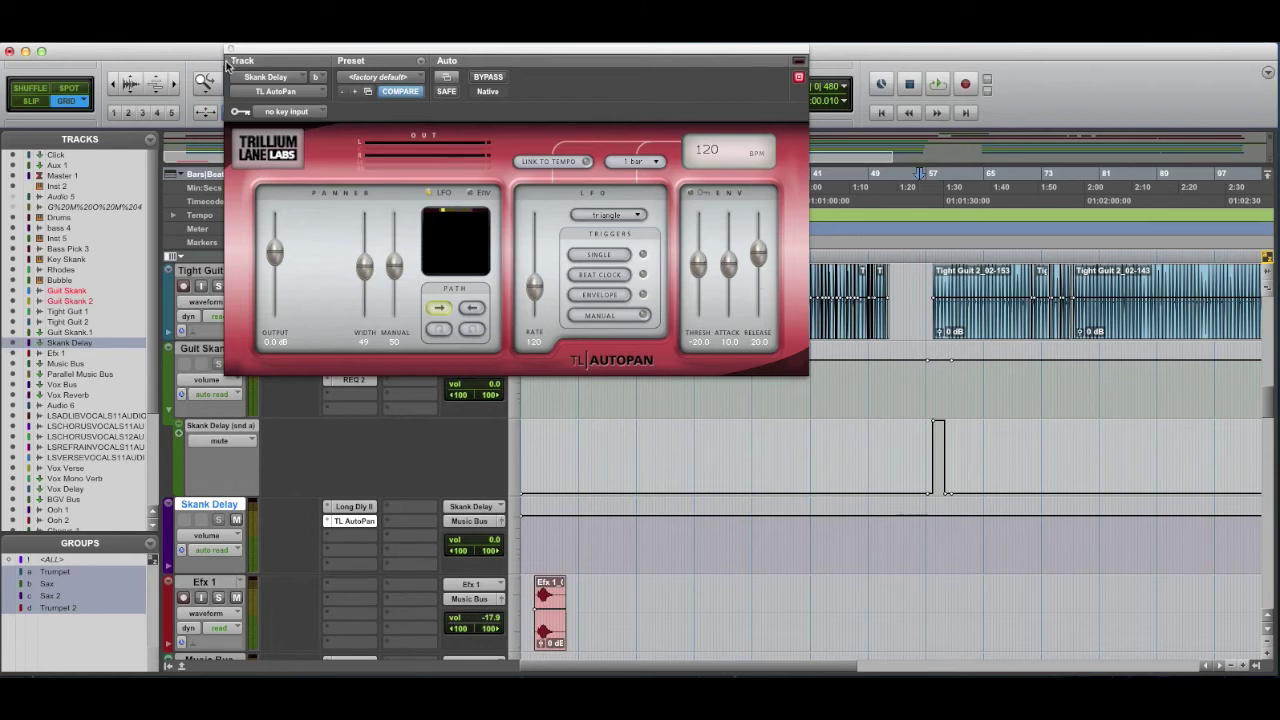
pyautogui.click(230, 49)
# Step: Find the Efx 1 clip at the start of the song and play the full mix from 1|2|000
pyautogui.scroll(-3, 640, 518)
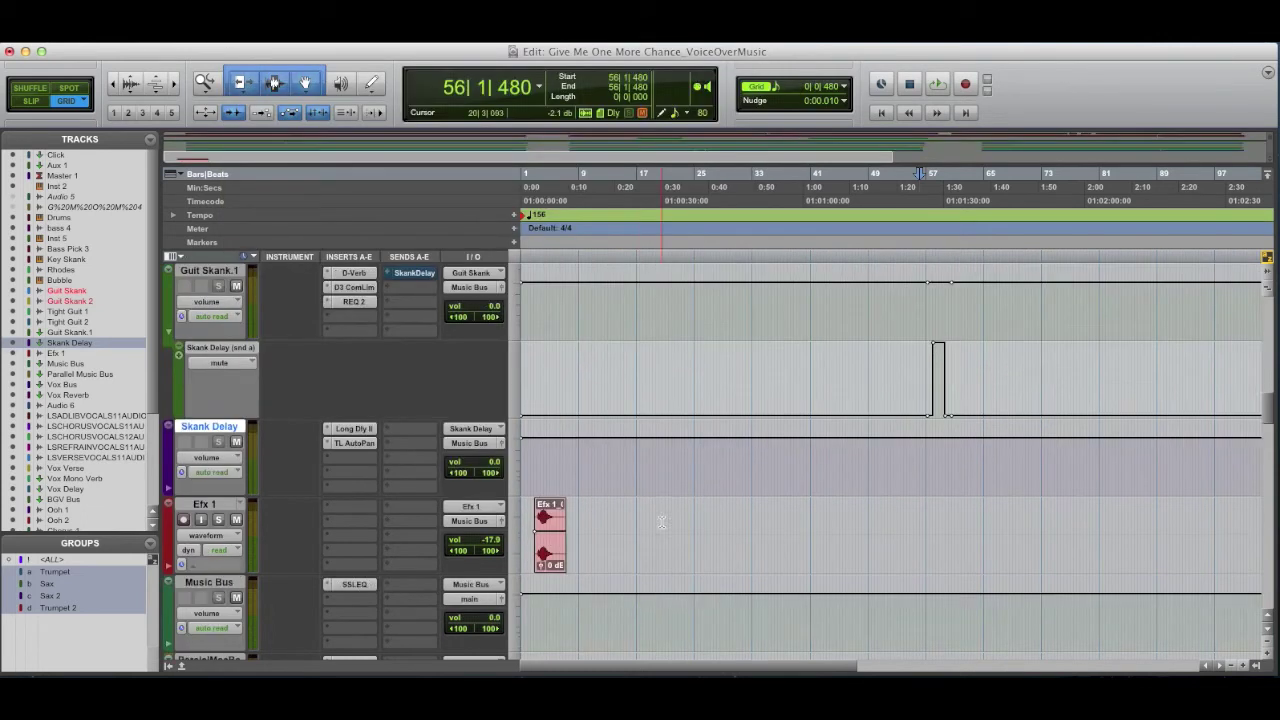
pyautogui.scroll(-3, 661, 521)
pyautogui.click(537, 557)
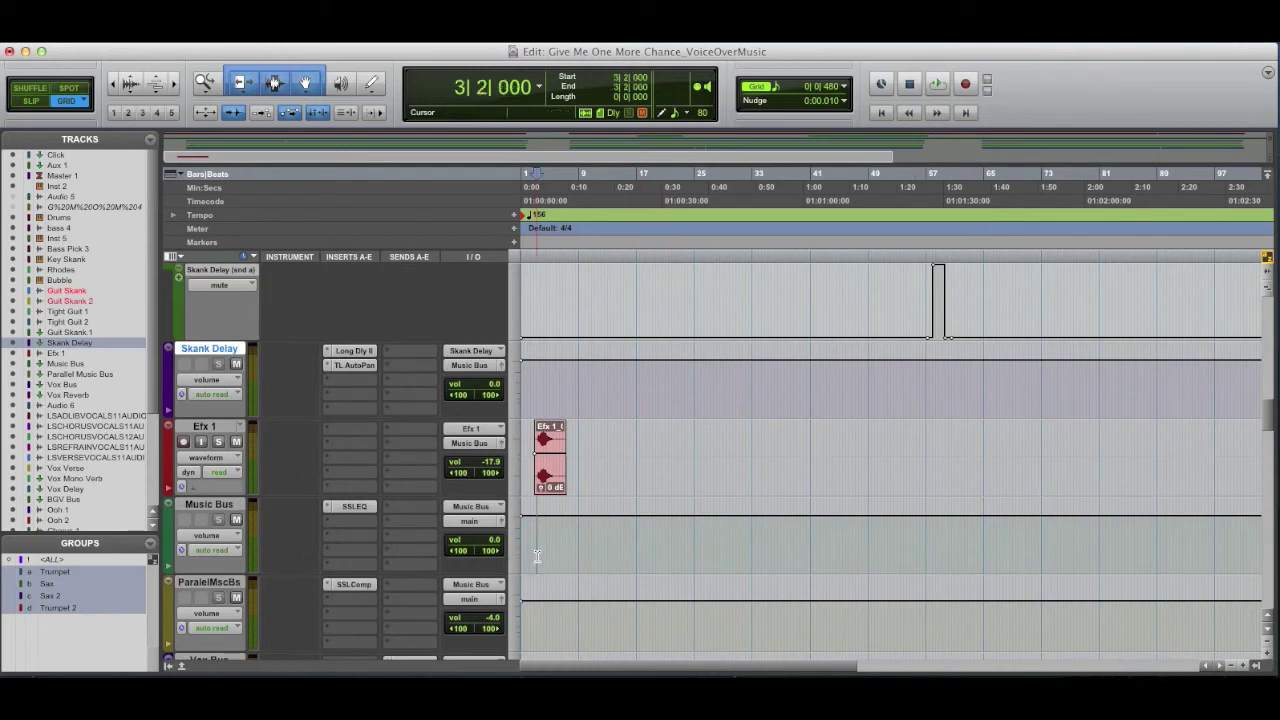
pyautogui.press('r')
pyautogui.press('t')
pyautogui.press('t')
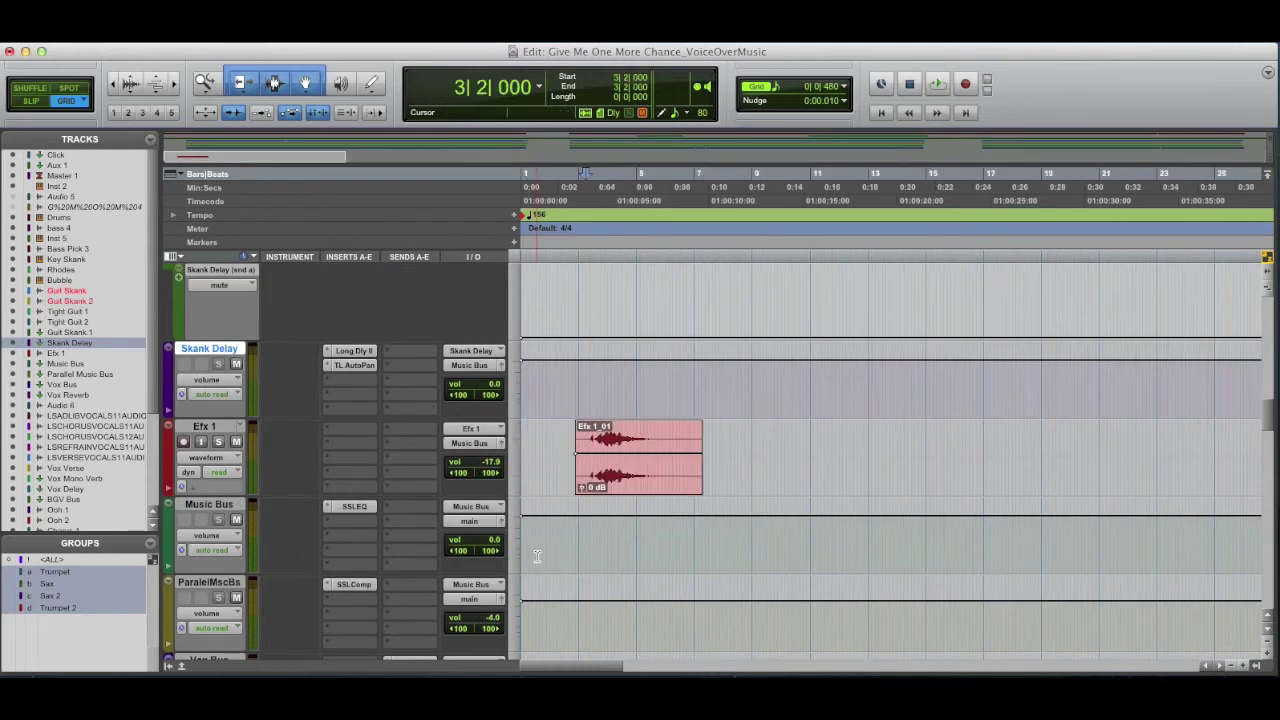
pyautogui.click(522, 535)
pyautogui.press('space')
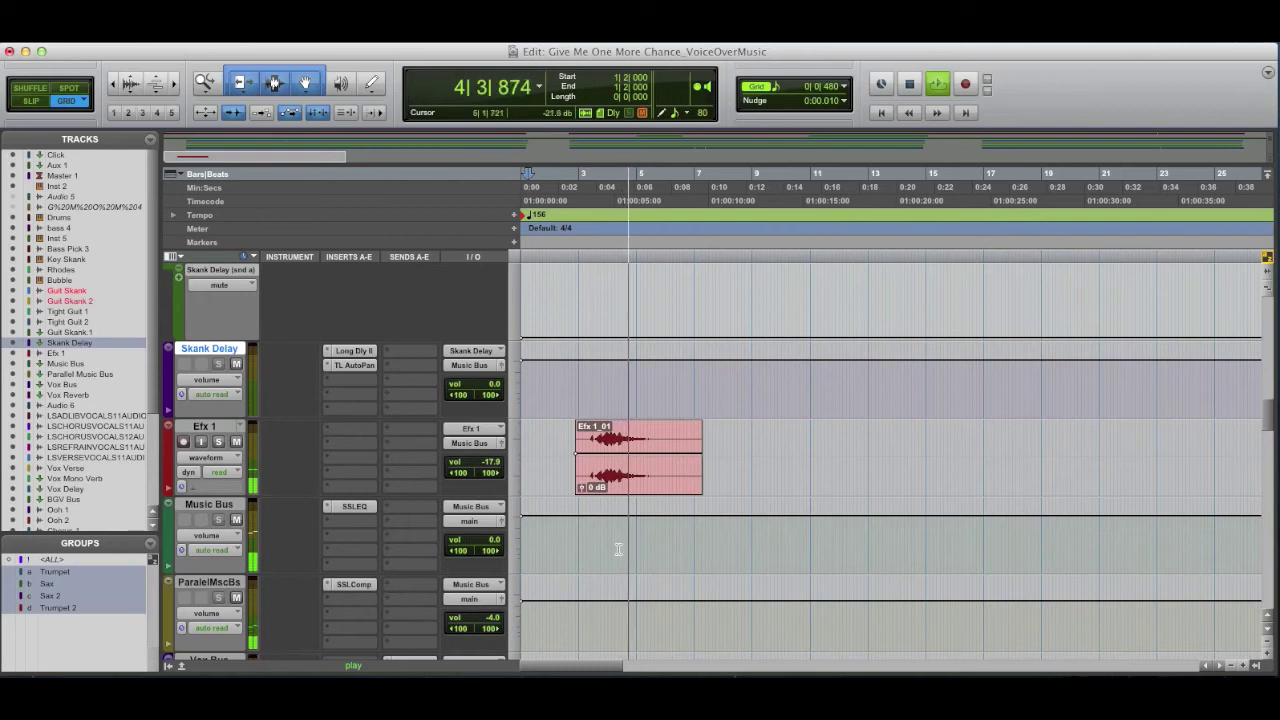
# Step: Audition the Efx 1 track in solo from 2|4|480, and unsolo it
pyautogui.click(576, 538)
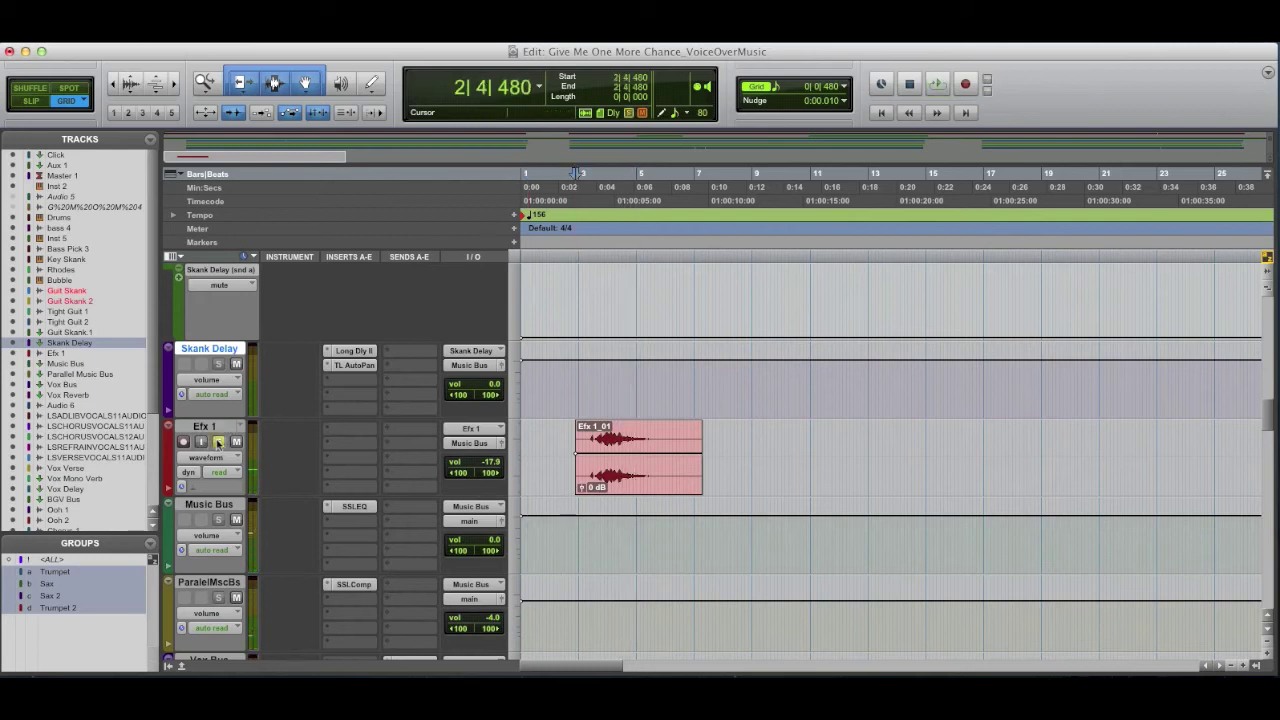
pyautogui.press('space')
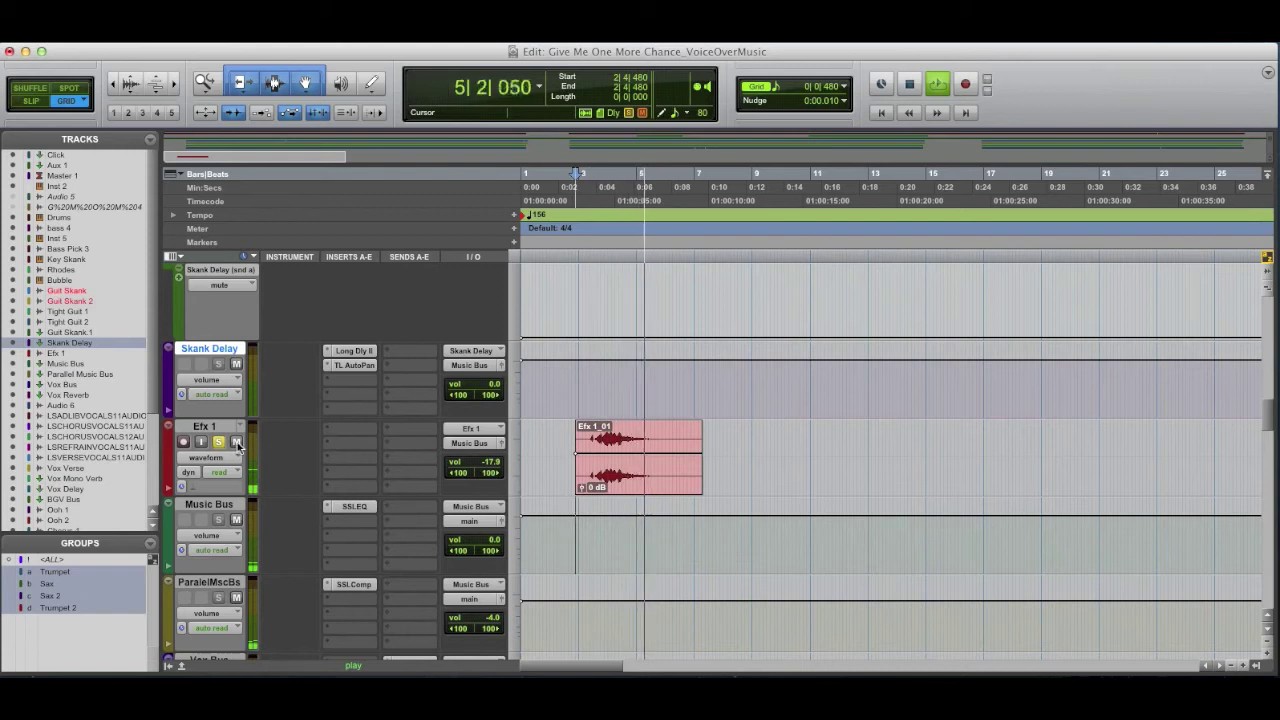
pyautogui.press('space')
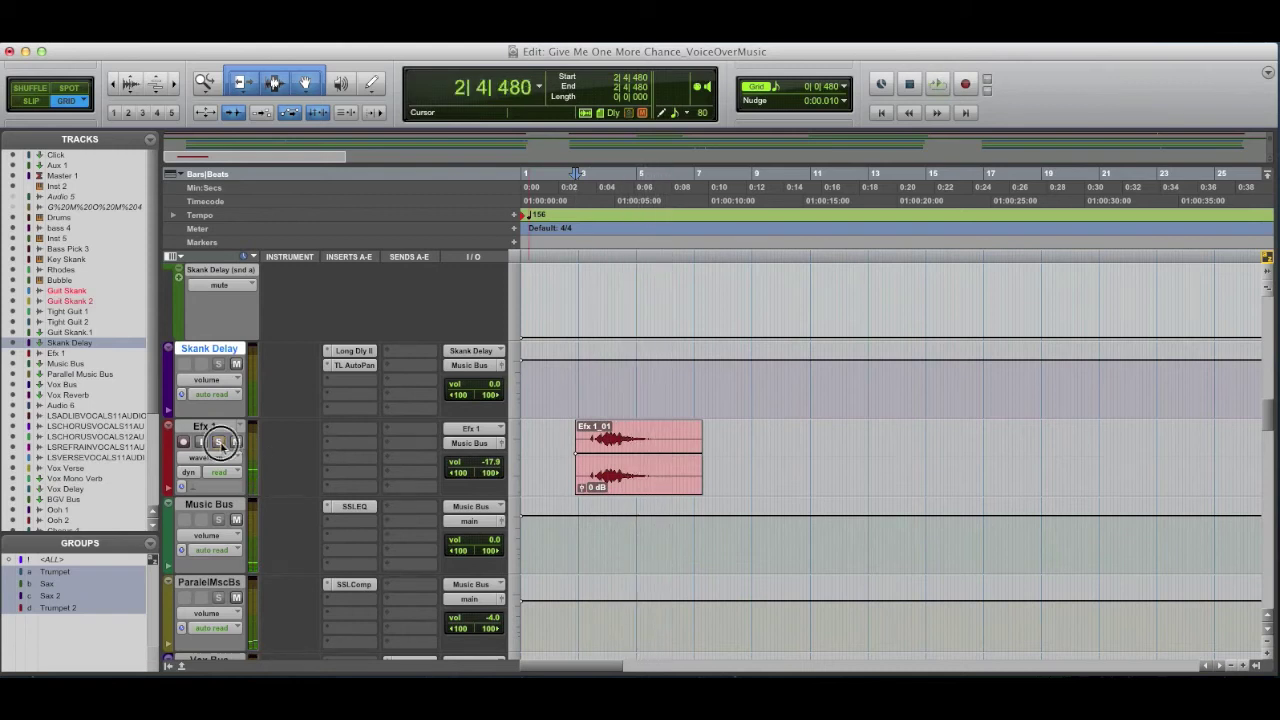
# Step: Browse the multichannel instrument plug-ins available for the first insert of the Efx 1 track
pyautogui.click(332, 432)
pyautogui.moveTo(430, 455)
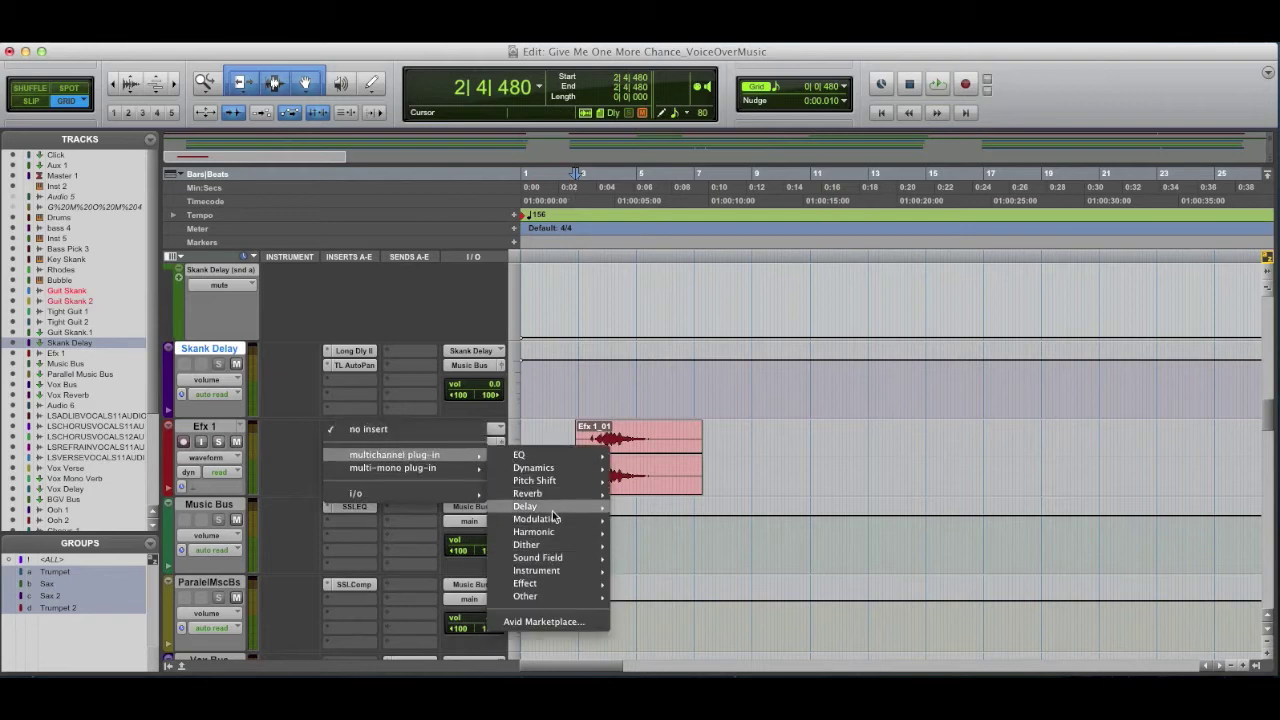
pyautogui.moveTo(562, 572)
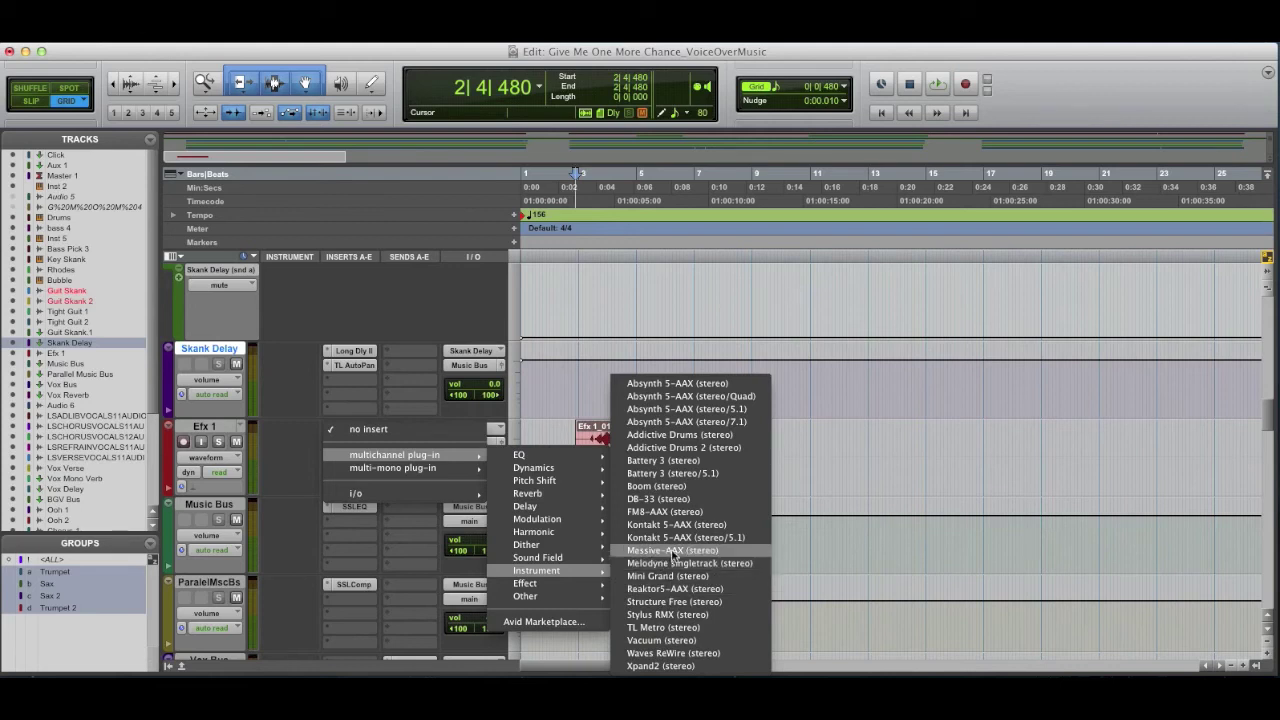
pyautogui.click(810, 461)
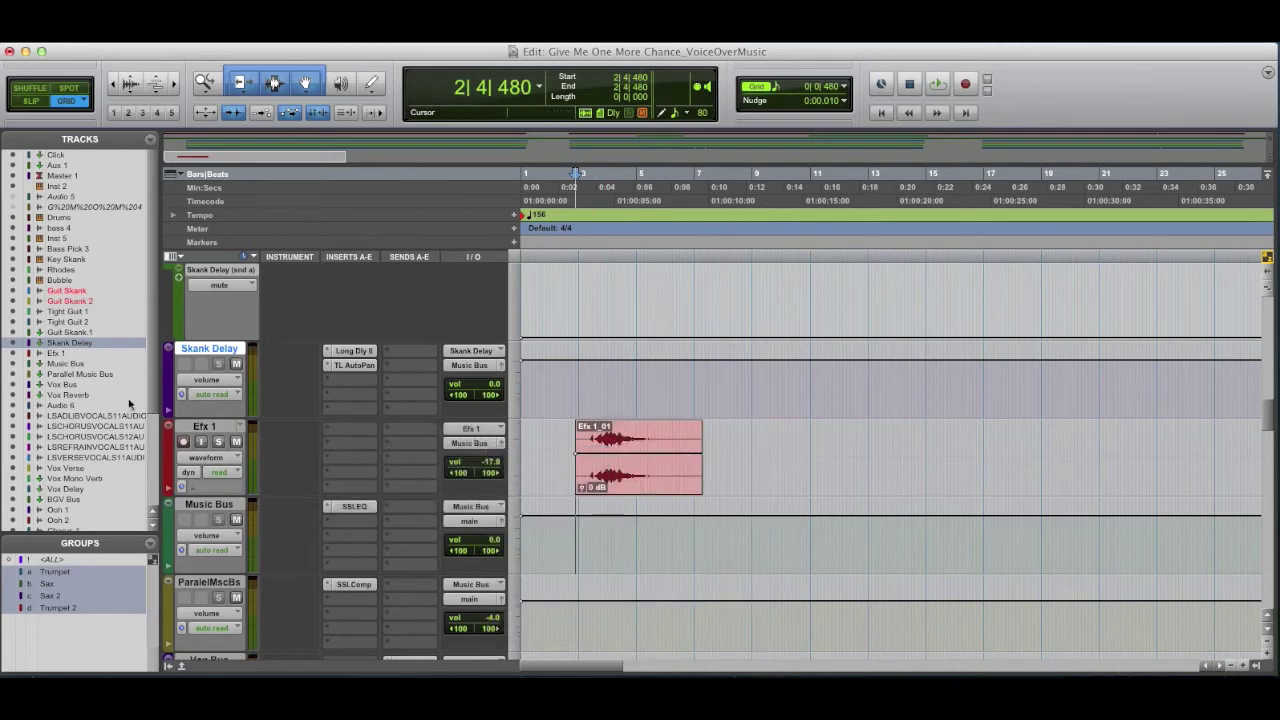
pyautogui.scroll(-5, 101, 427)
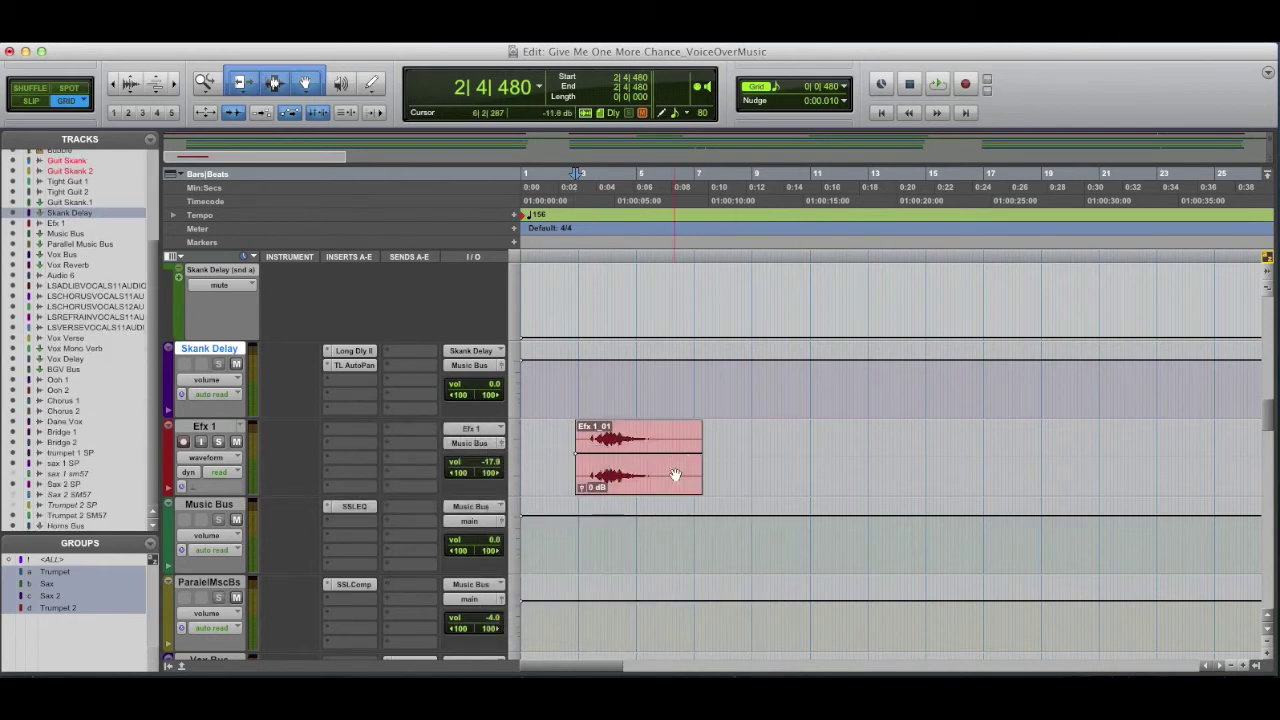
pyautogui.press('r')
pyautogui.press('r')
pyautogui.press('r')
pyautogui.press('r')
pyautogui.press('r')
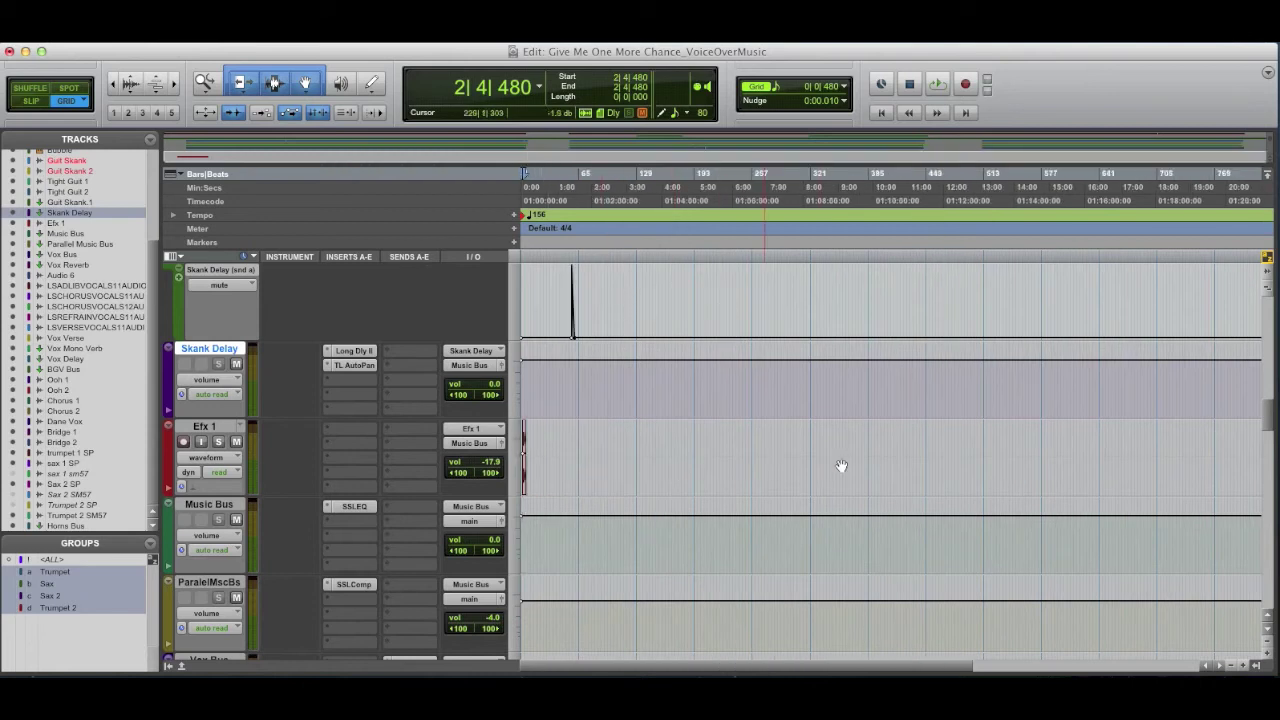
pyautogui.press('t')
pyautogui.press('t')
pyautogui.press('t')
pyautogui.press('t')
pyautogui.press('t')
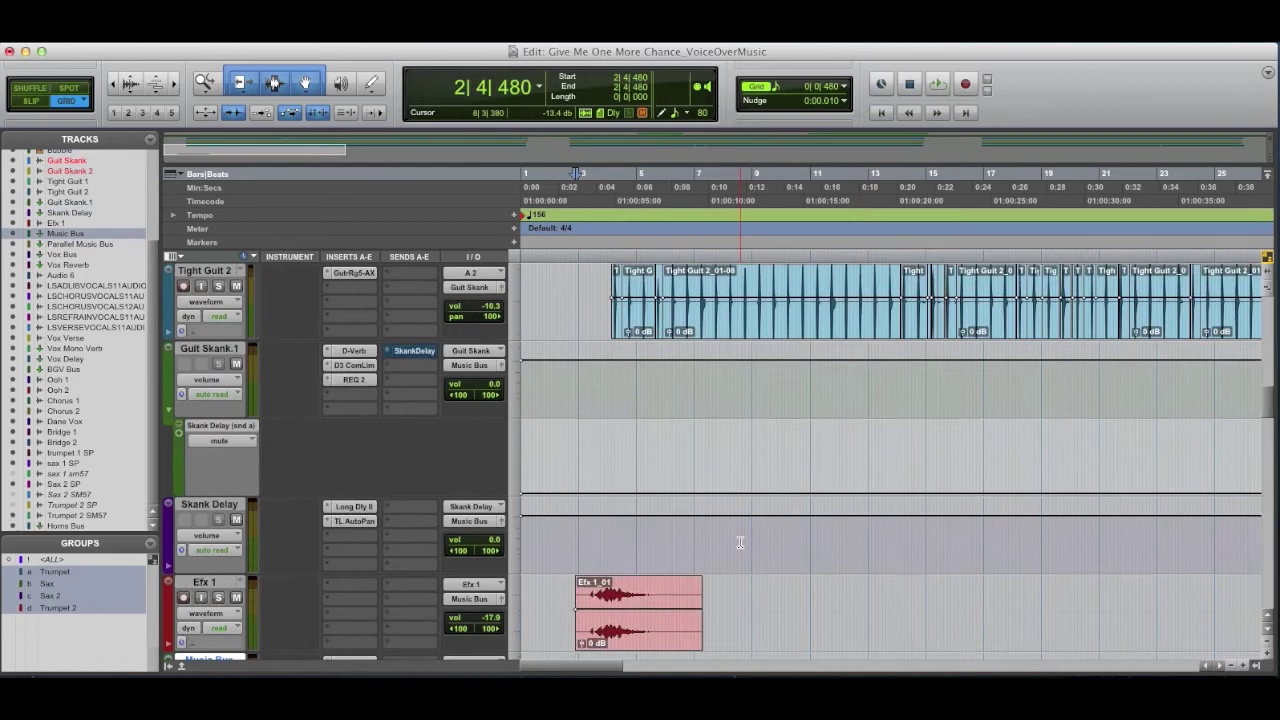
# Step: Look over the output routing of the instrument and vocal tracks and return to the Music Bus track
pyautogui.scroll(10, 740, 543)
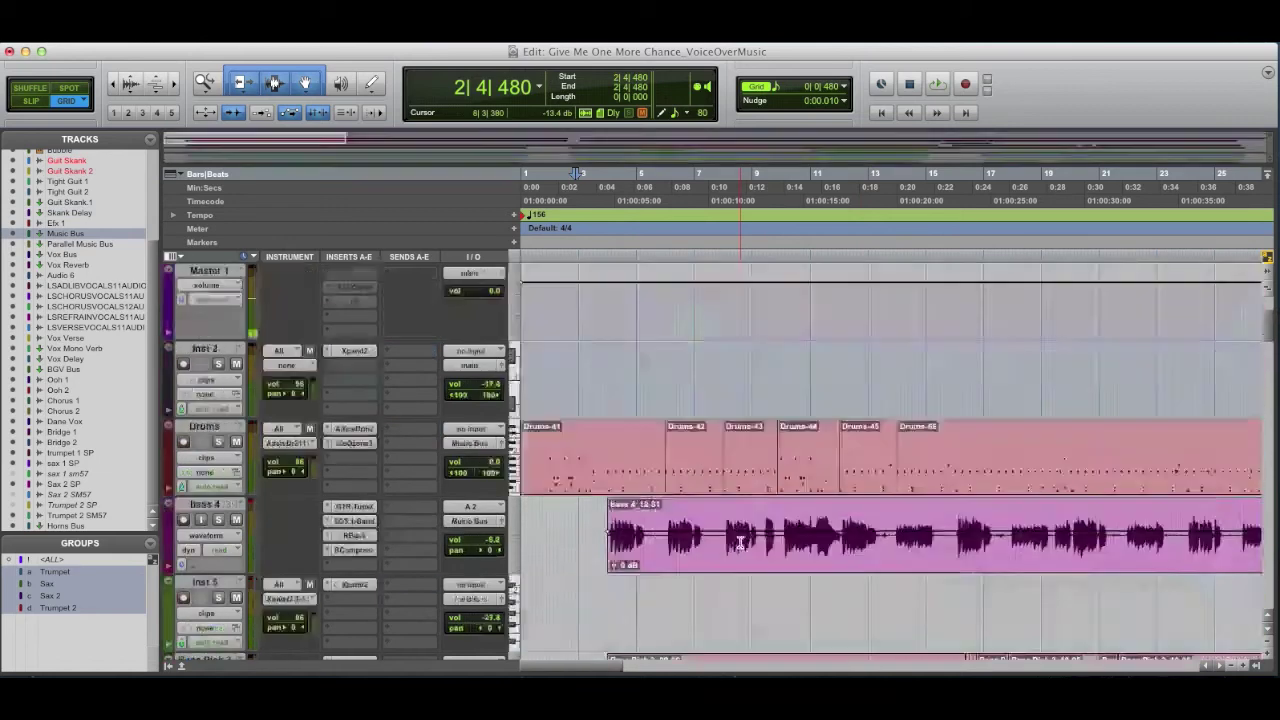
pyautogui.scroll(-5, 680, 540)
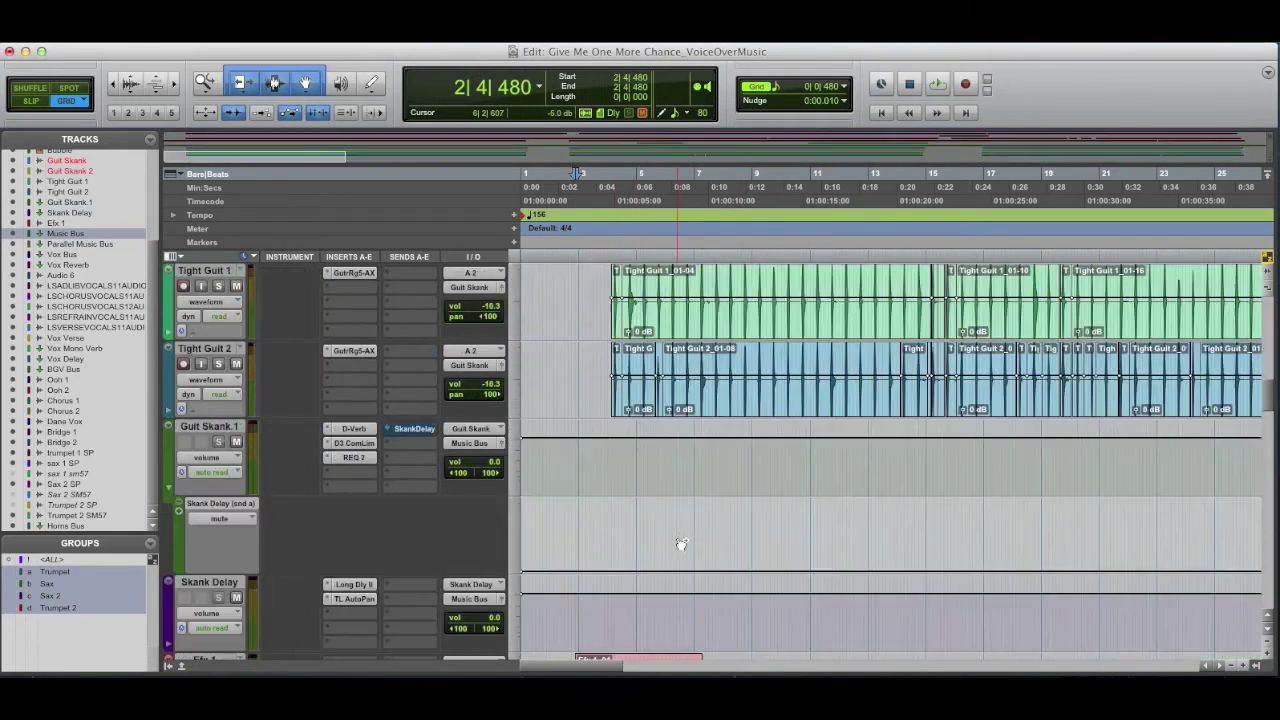
pyautogui.scroll(-5, 471, 410)
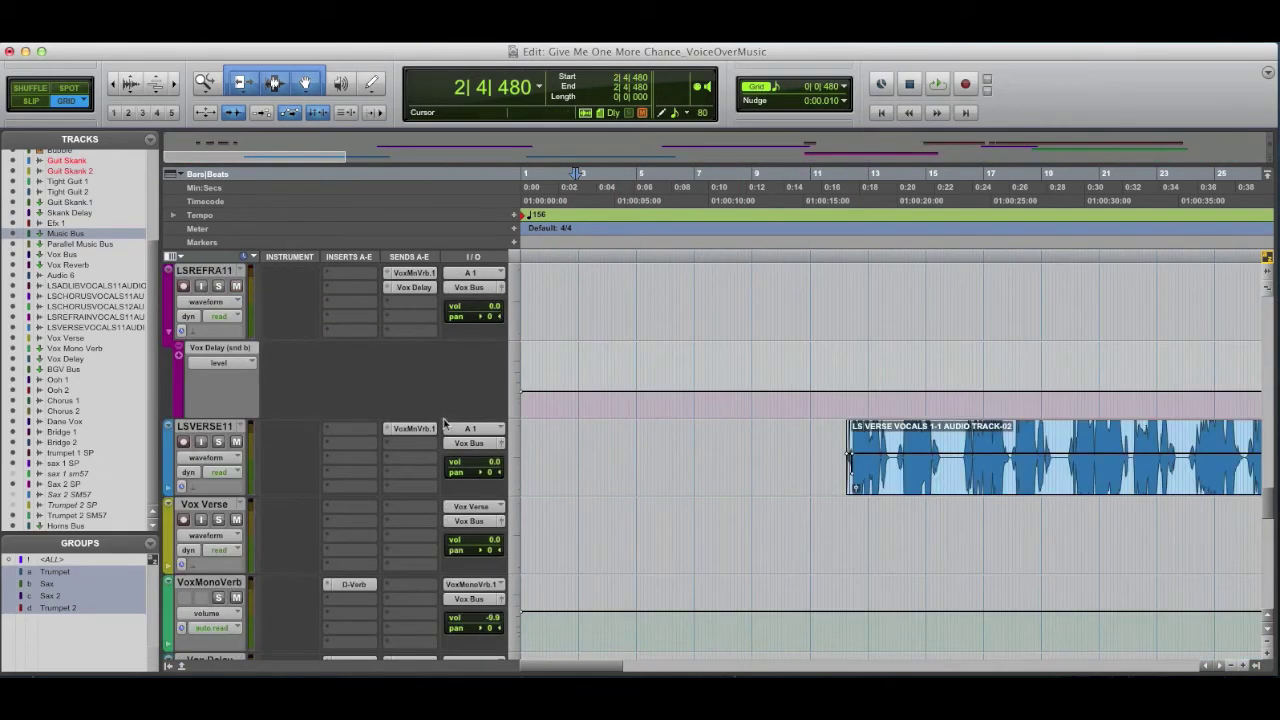
pyautogui.scroll(-3, 445, 424)
pyautogui.scroll(8, 443, 420)
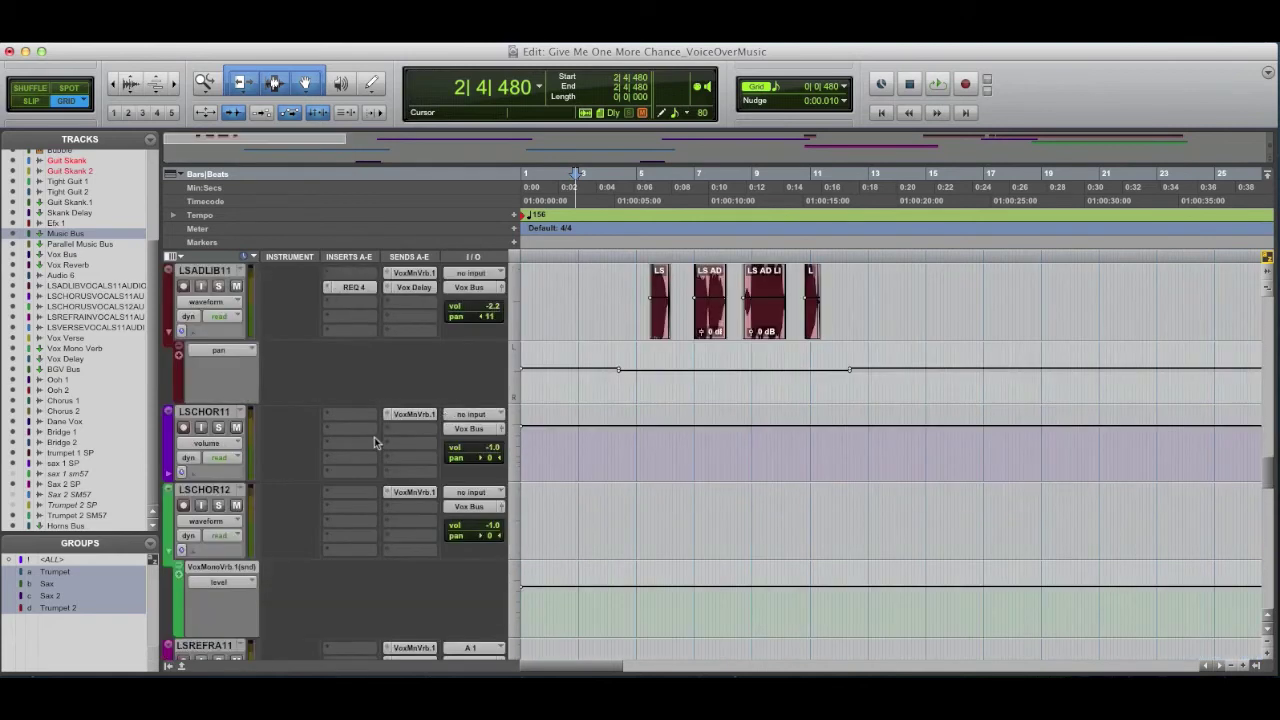
pyautogui.scroll(5, 366, 465)
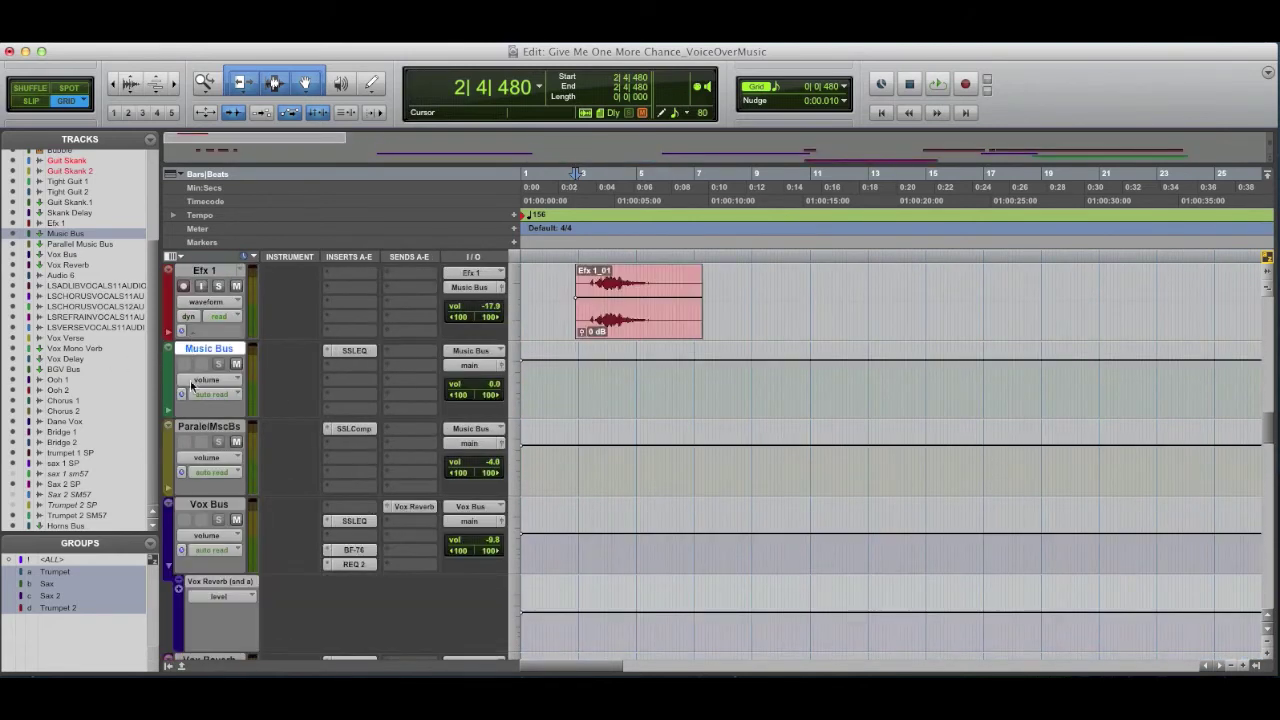
# Step: Play the mix from bar 9 while watching the Music Bus level meter
pyautogui.click(752, 380)
pyautogui.press('space')
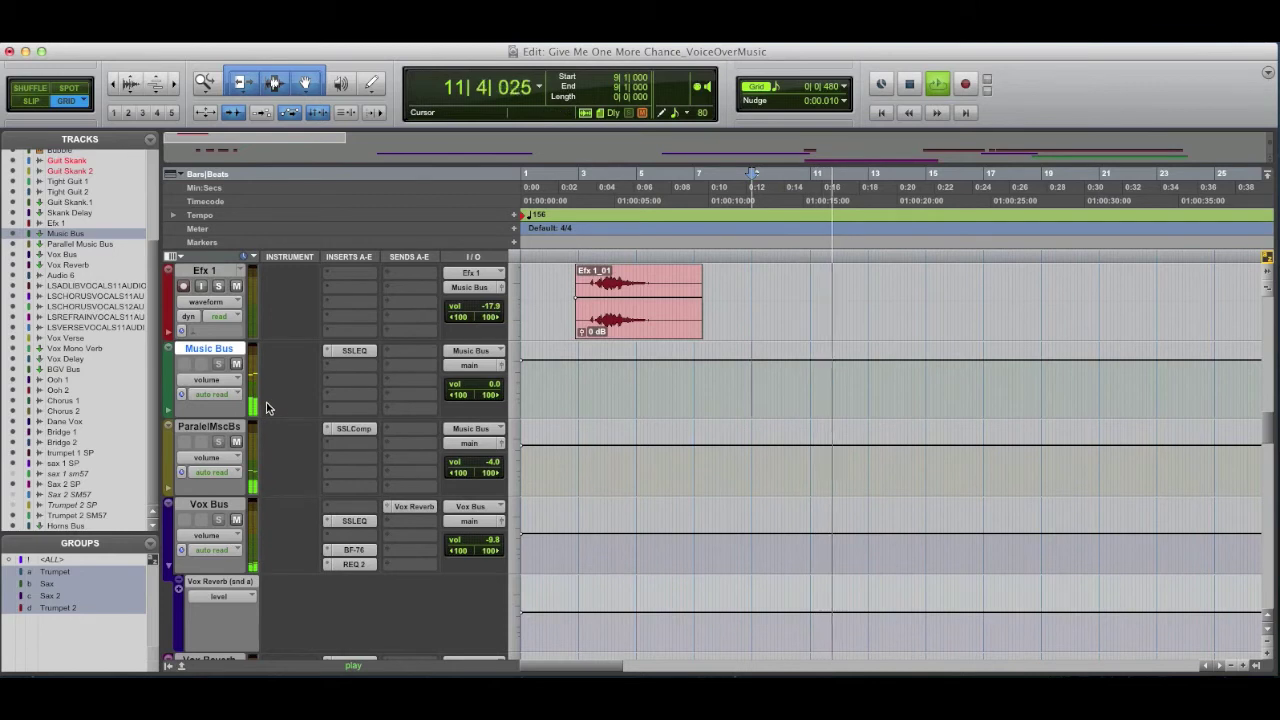
pyautogui.press('space')
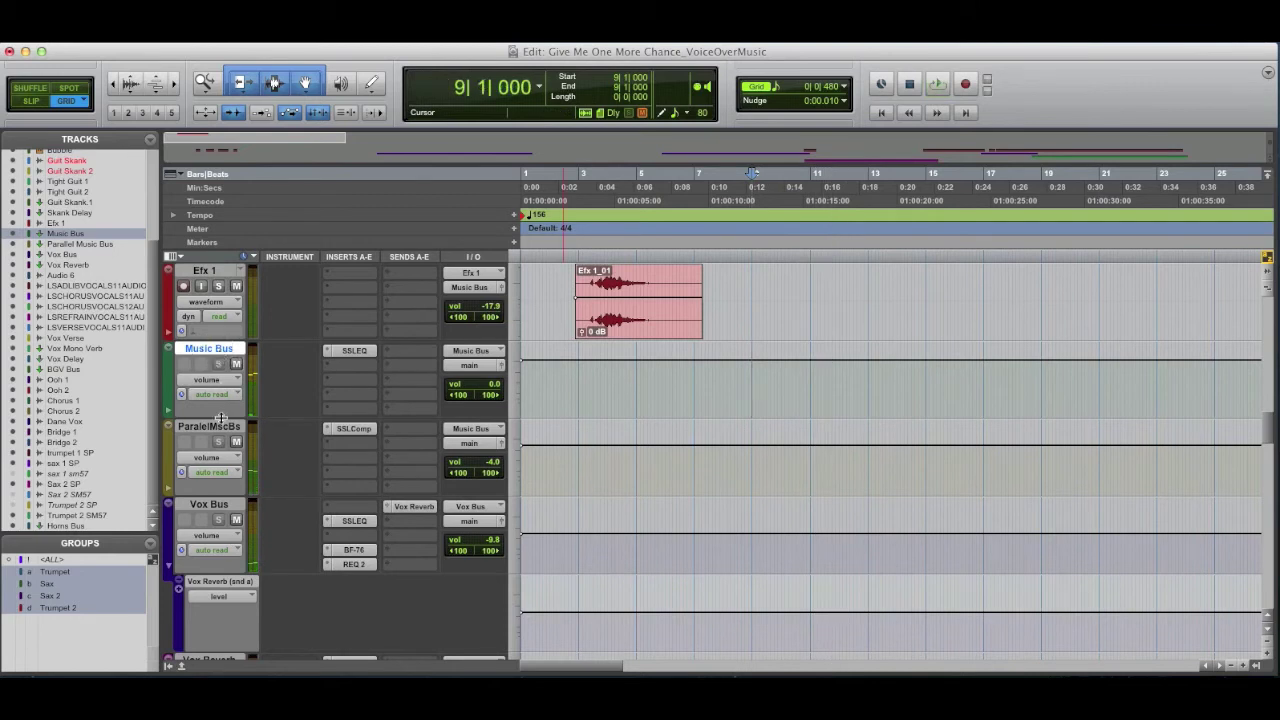
# Step: Select the Parallel Music Bus track, view its SSLComp compressor settings, and close the plug-in window
pyautogui.click(221, 428)
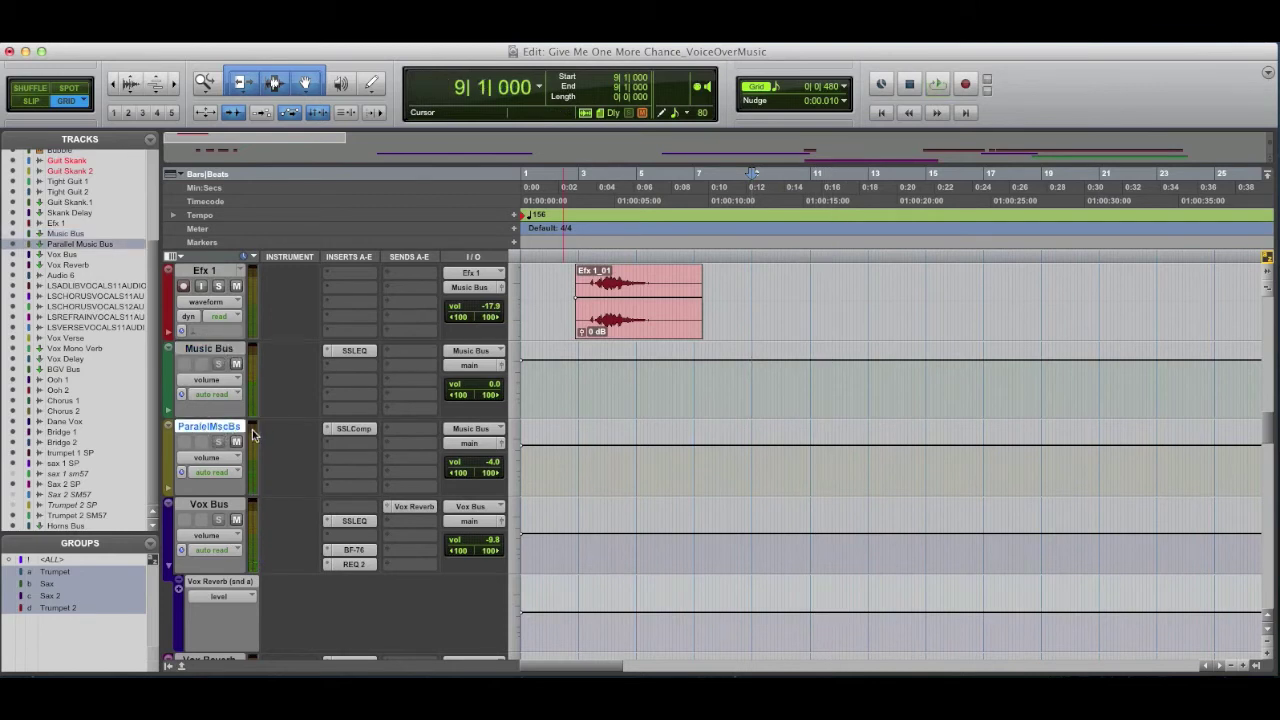
pyautogui.click(372, 429)
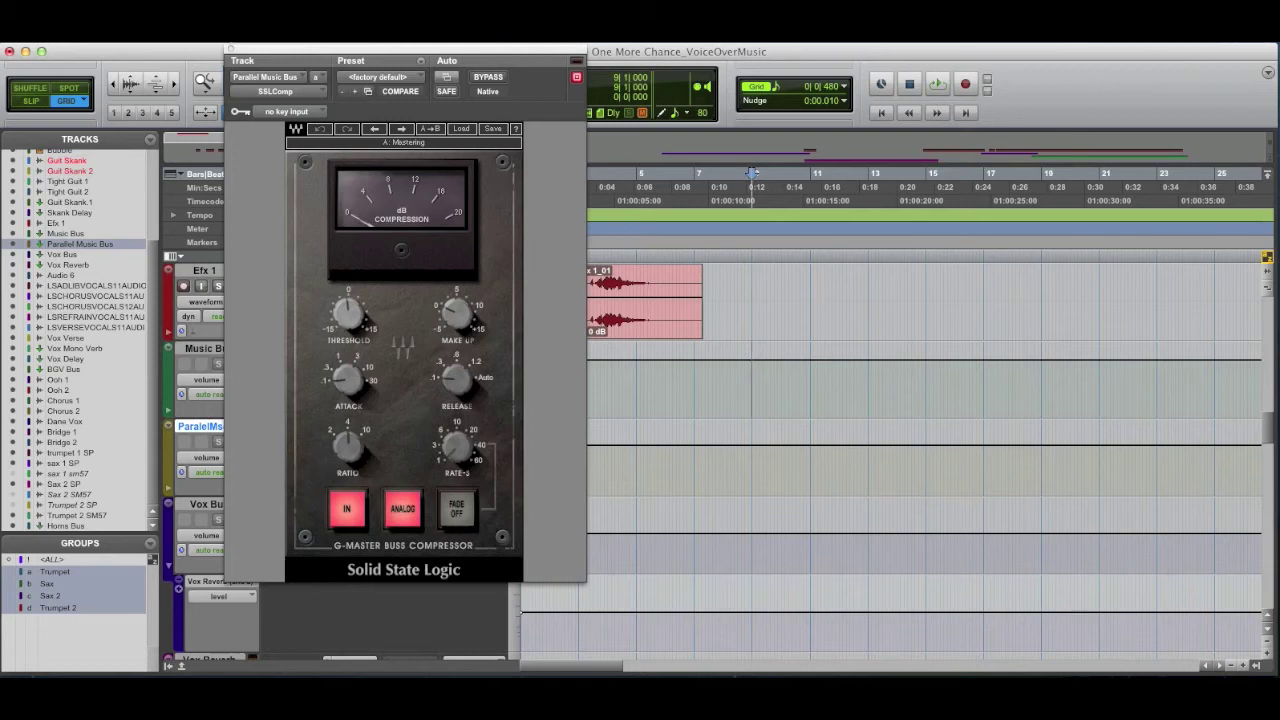
pyautogui.click(230, 50)
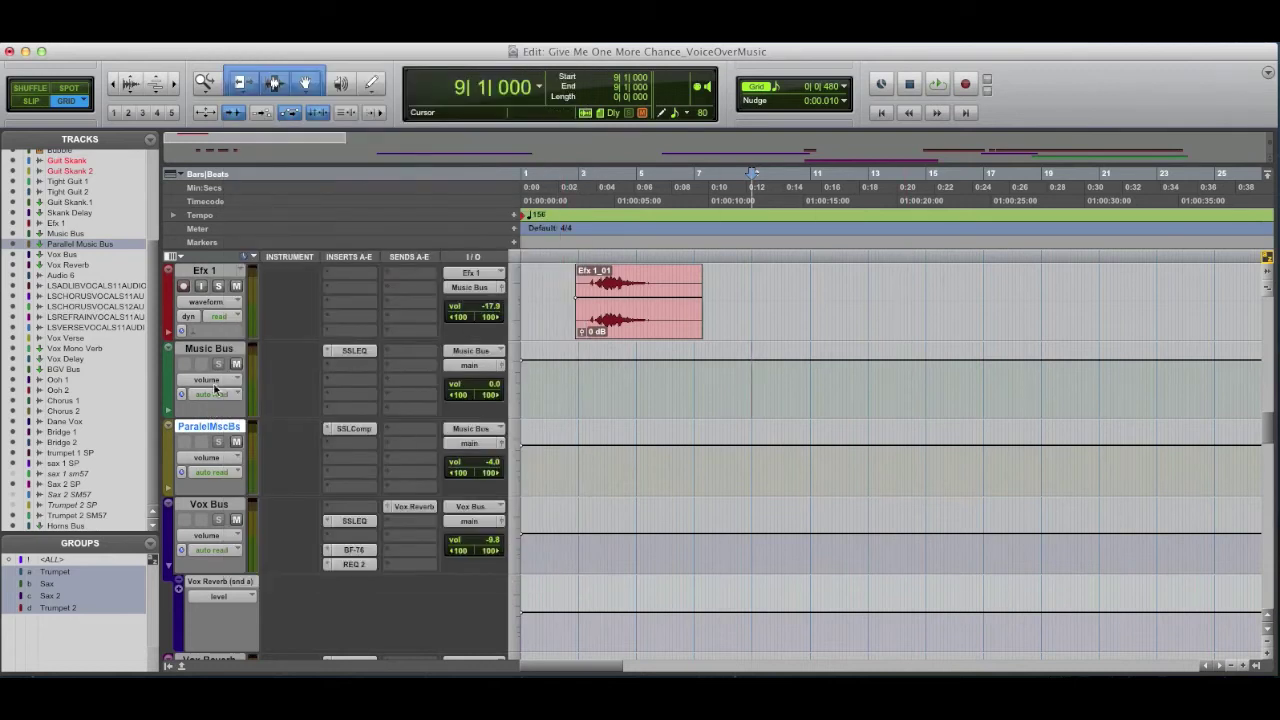
# Step: Select the Music Bus, Parallel Music Bus and Vox Bus tracks in turn, and look over the vocal tracks below them
pyautogui.click(217, 352)
pyautogui.click(217, 430)
pyautogui.click(208, 506)
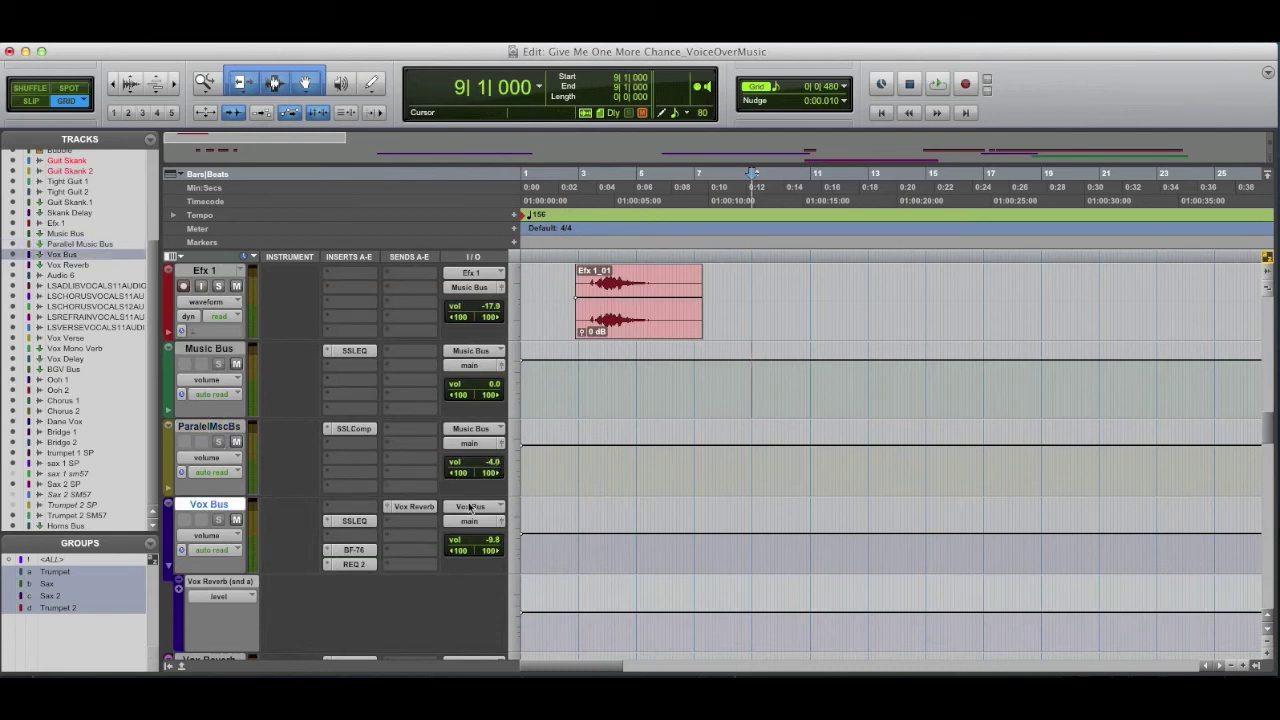
pyautogui.scroll(-5, 785, 510)
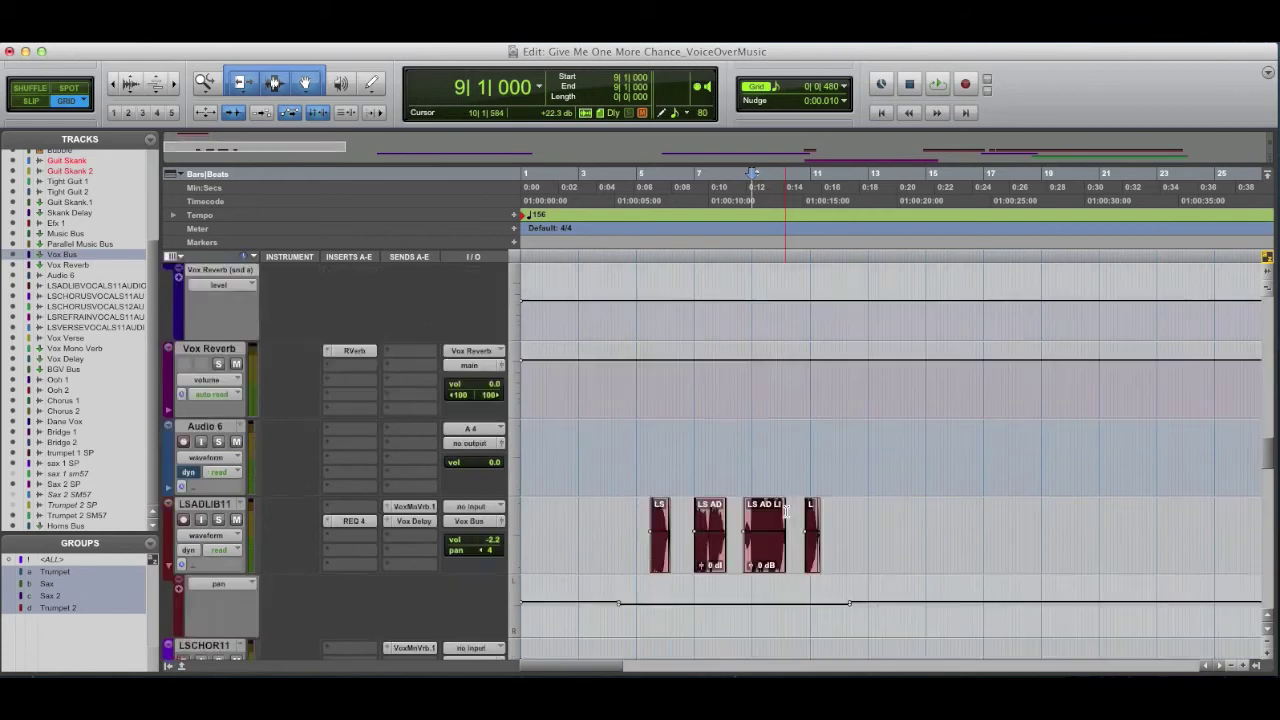
pyautogui.scroll(-1, 785, 510)
pyautogui.scroll(2, 786, 513)
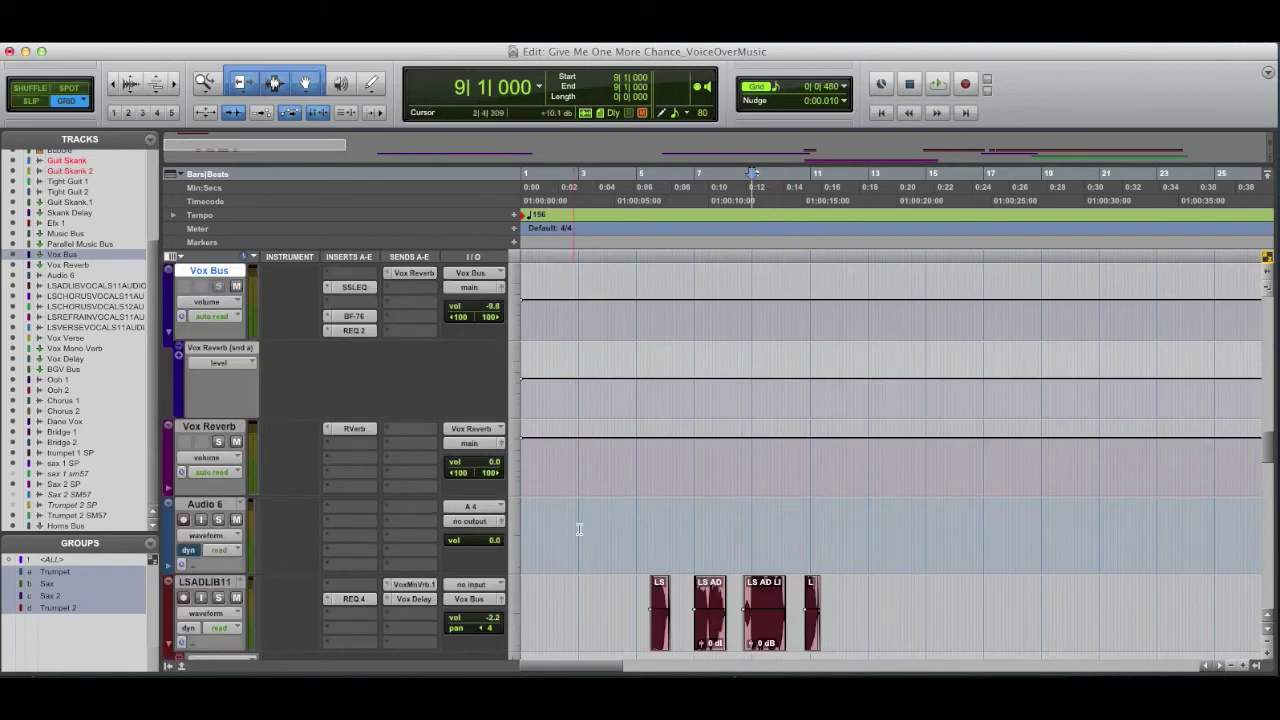
# Step: Place the edit cursor at 5|1|480 on the LSADLIB11 track and enlarge the timeline around its opening ad-lib clips
pyautogui.click(618, 580)
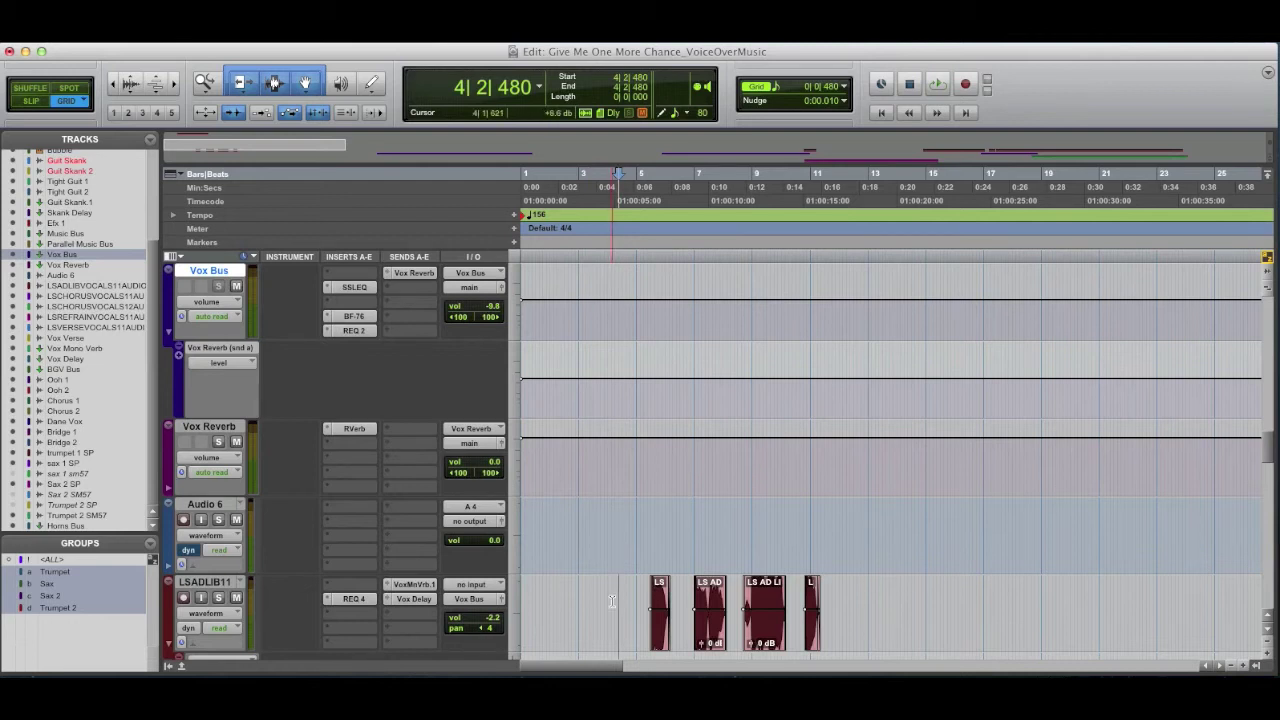
pyautogui.press('Return')
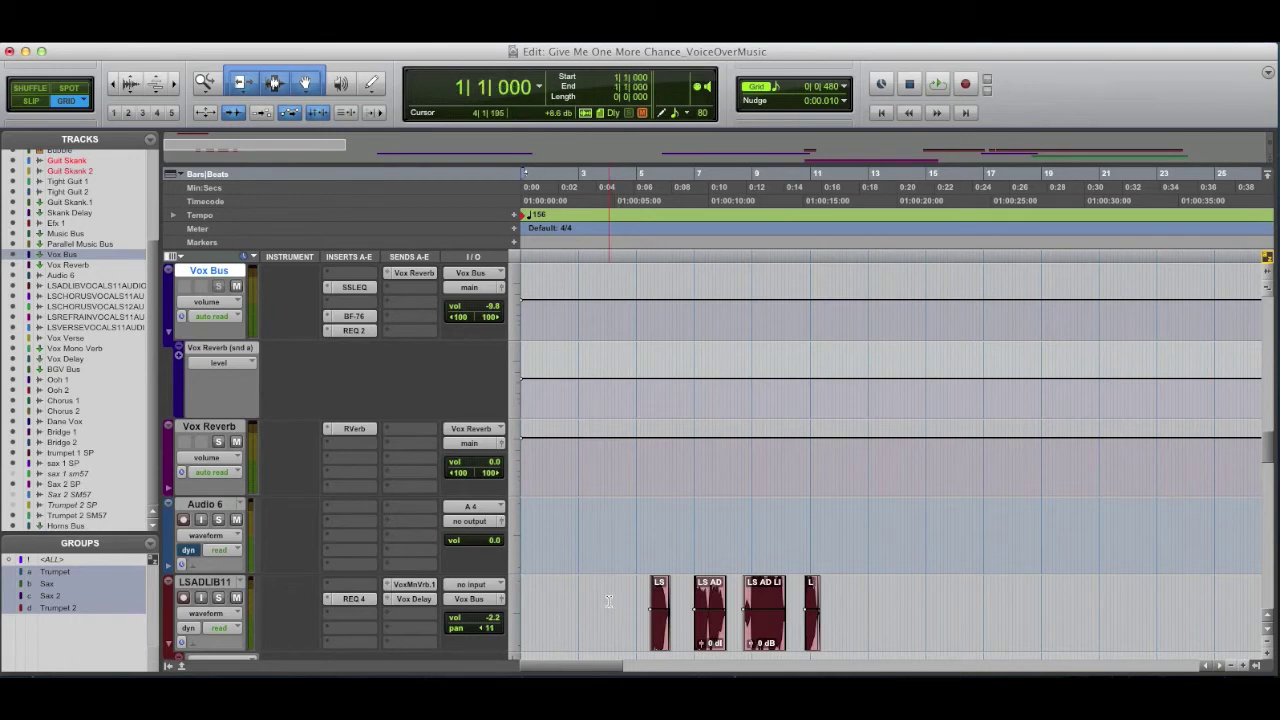
pyautogui.scroll(-3, 608, 600)
pyautogui.click(644, 441)
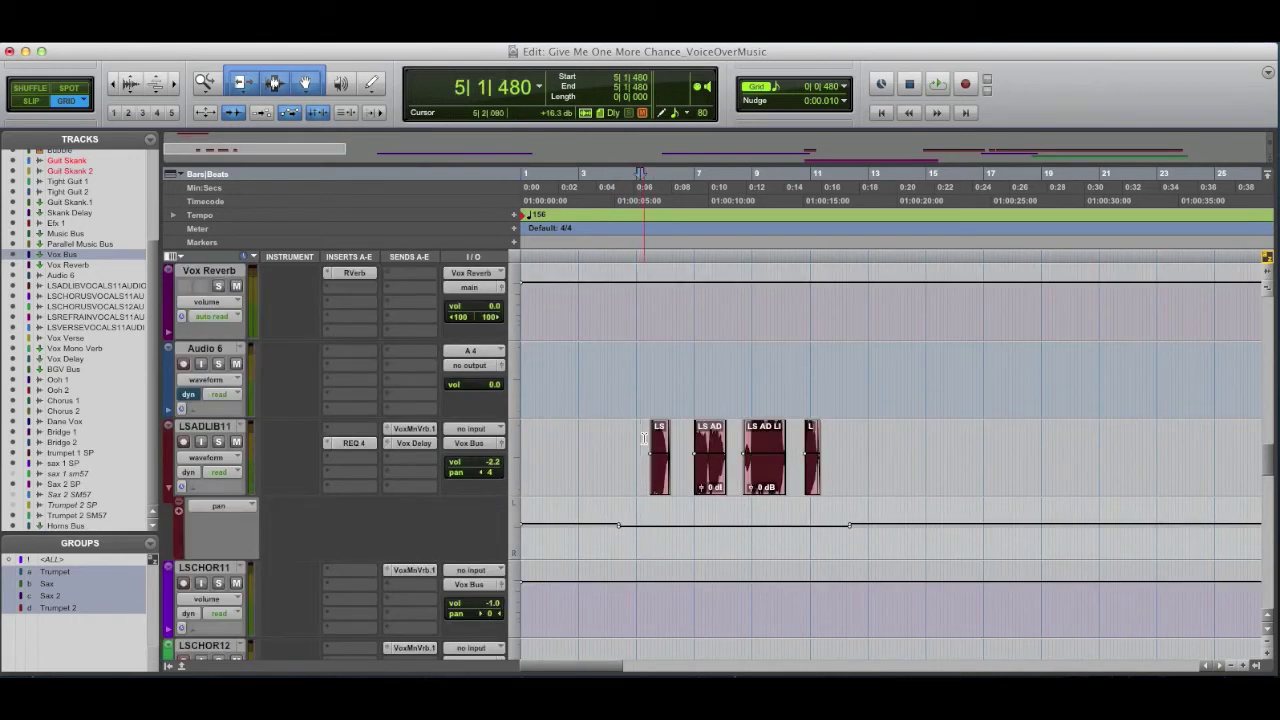
pyautogui.press('t')
pyautogui.press('t')
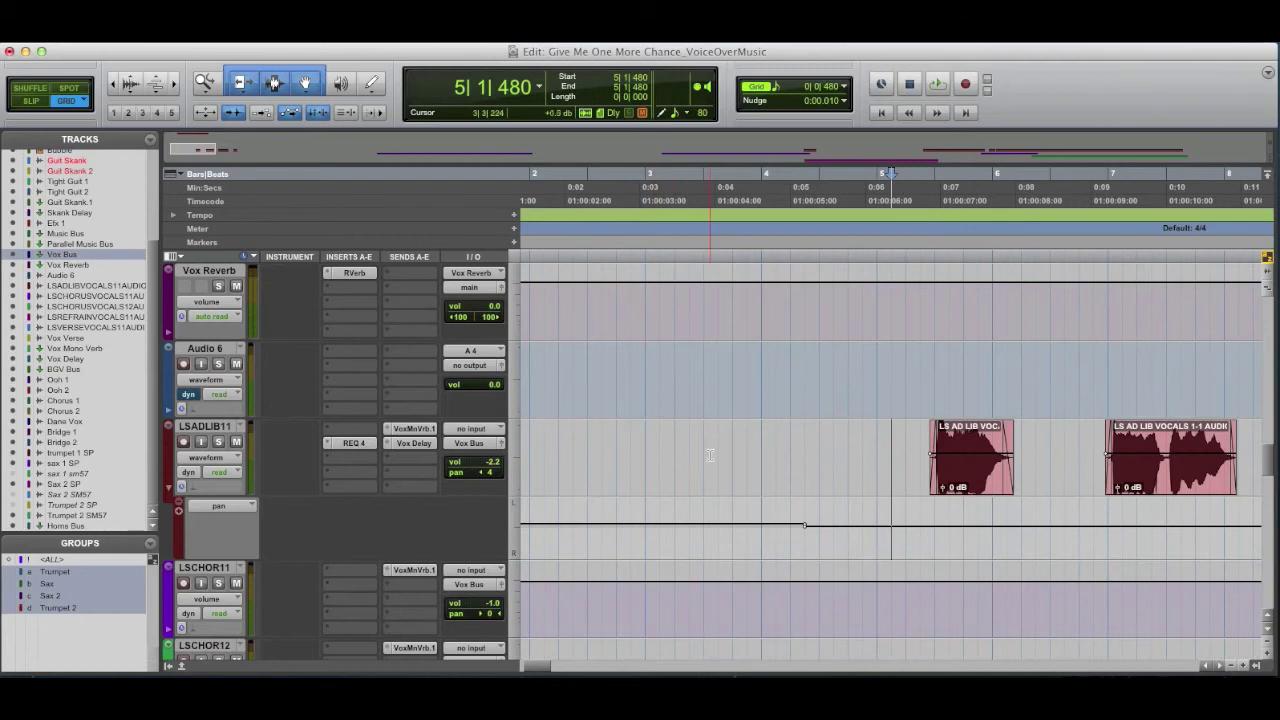
pyautogui.press('r')
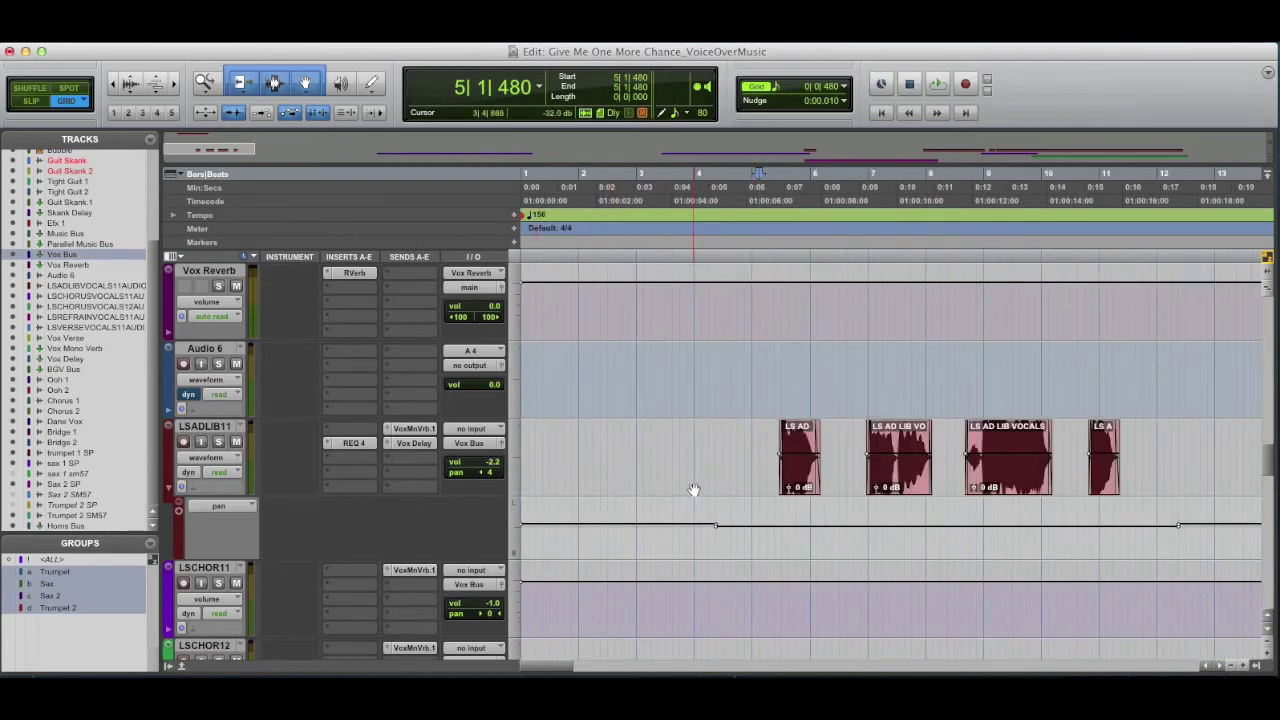
# Step: Play the mix from 5|2|480 to hear the ad-lib vocals on the LSADLIB11 track, and stop playback
pyautogui.scroll(-2, 487, 478)
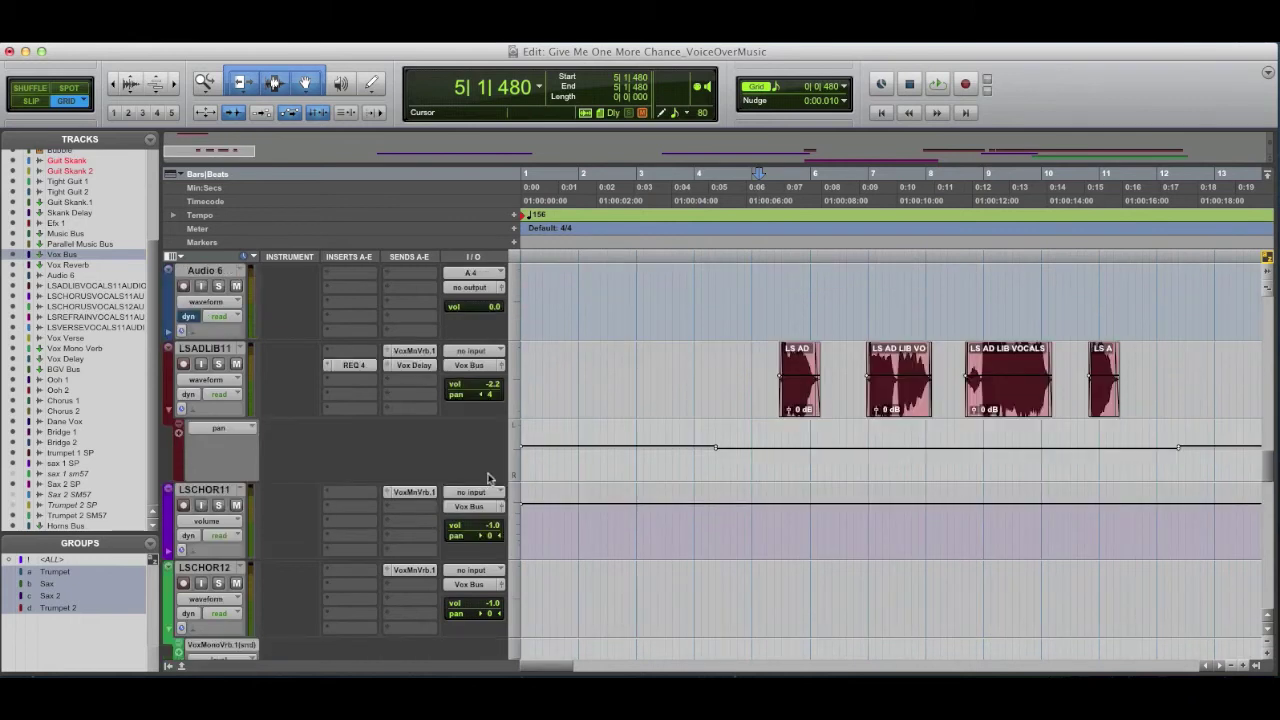
pyautogui.scroll(5, 487, 478)
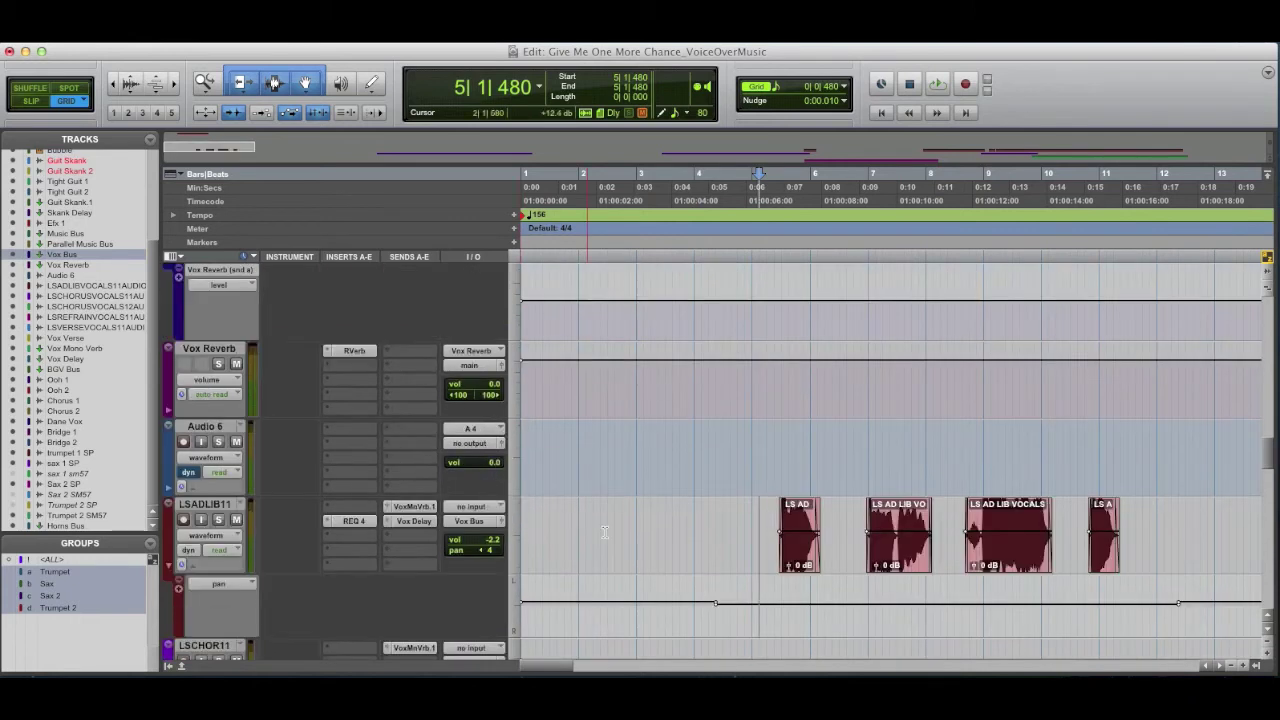
pyautogui.click(773, 513)
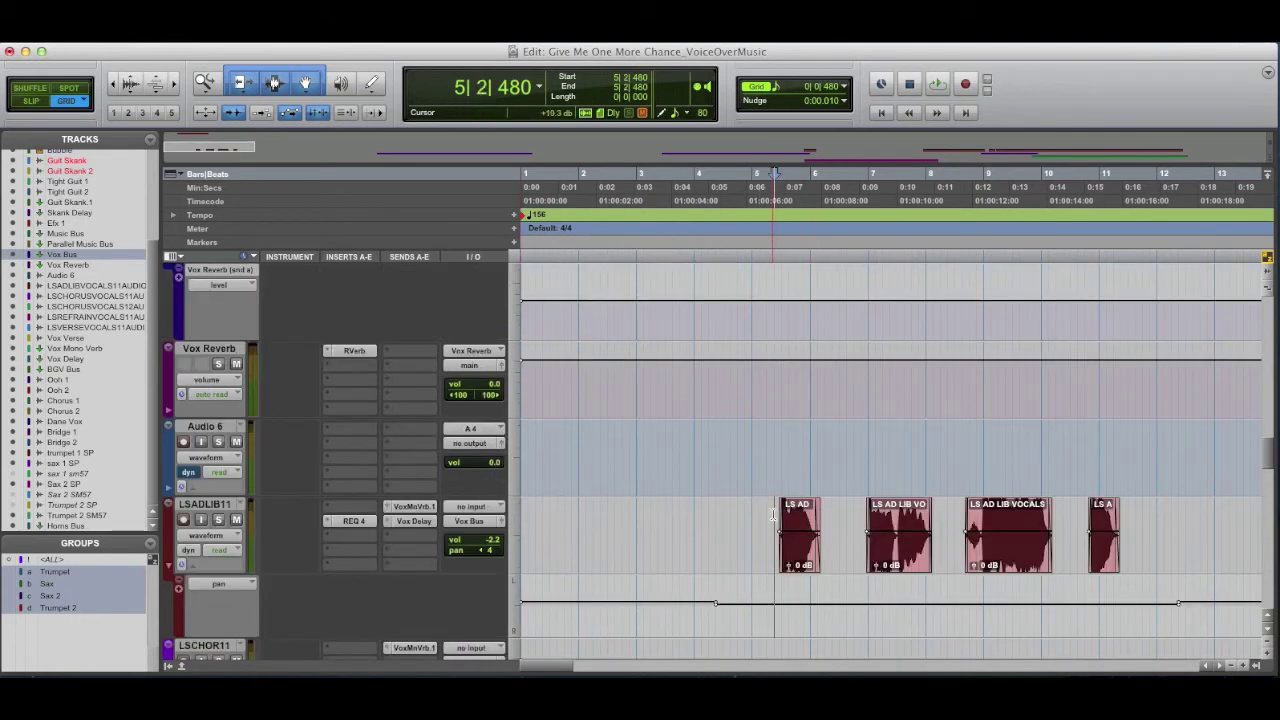
pyautogui.press('space')
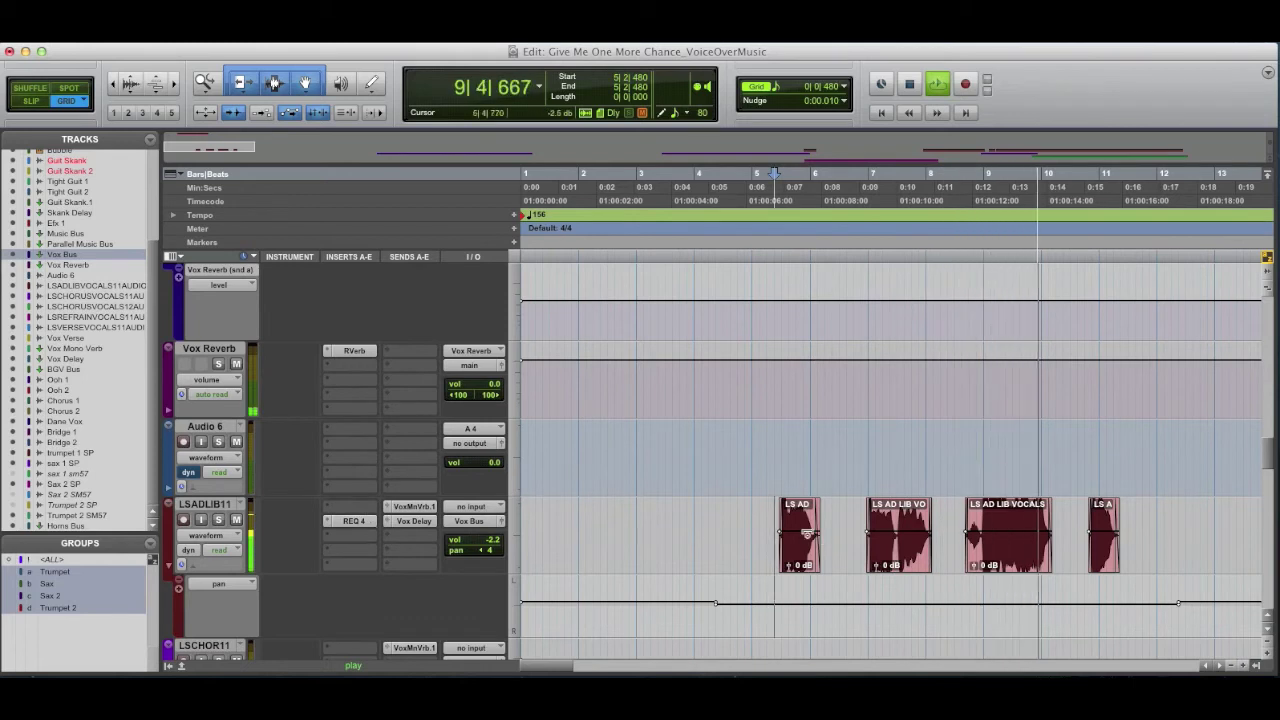
pyautogui.scroll(-2, 600, 480)
pyautogui.press('space')
# Step: Solo the LSADLIB11 track and look over its sends and the remaining vocal, background vocal and horn tracks
pyautogui.click(218, 441)
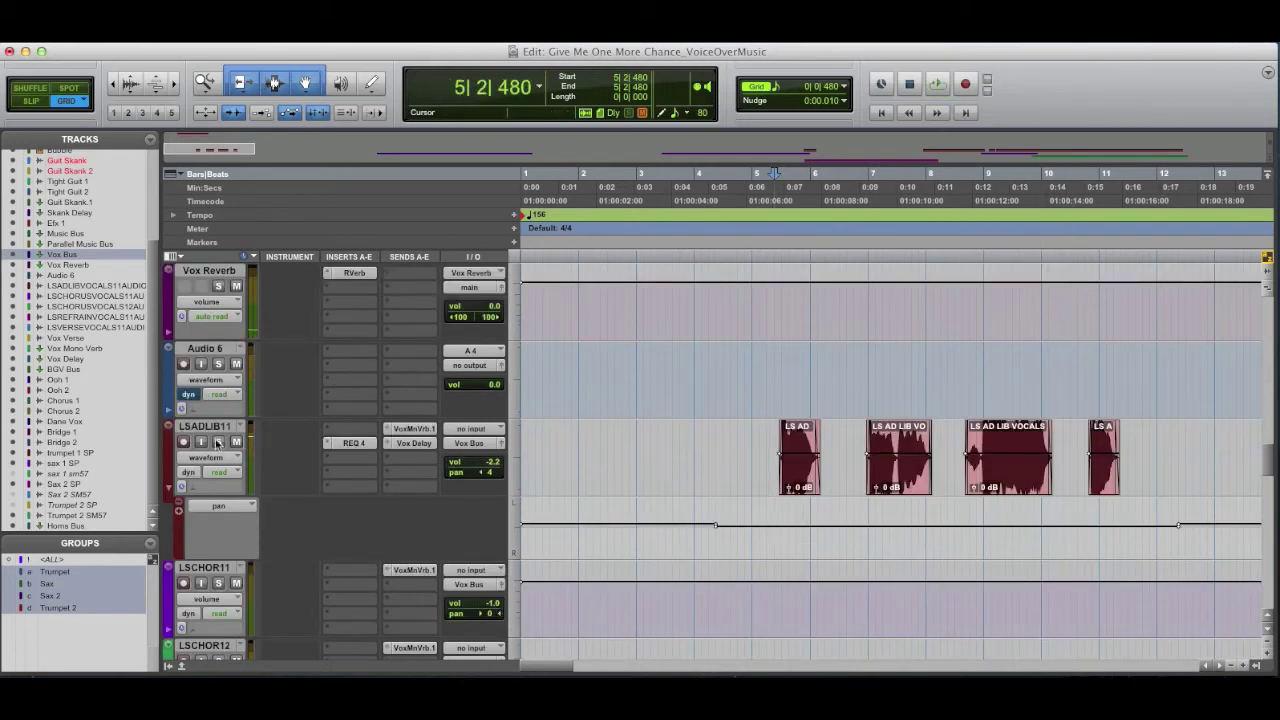
pyautogui.scroll(-4, 654, 568)
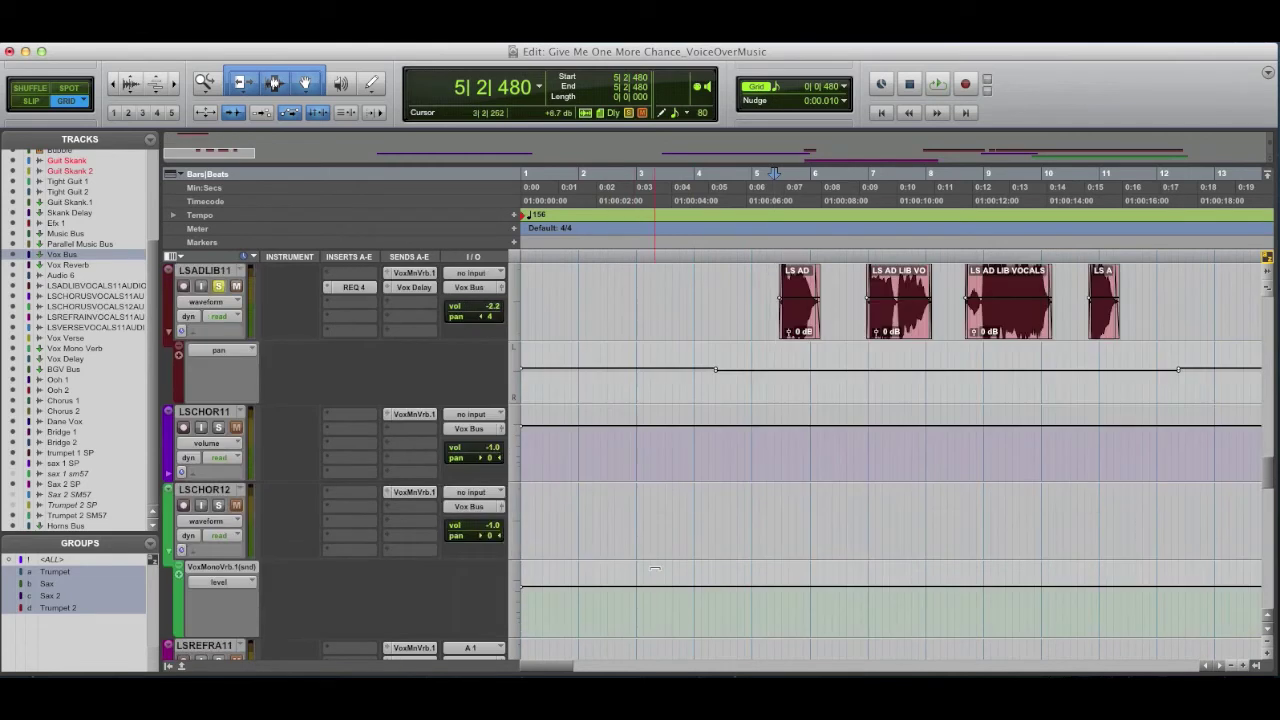
pyautogui.scroll(2, 654, 568)
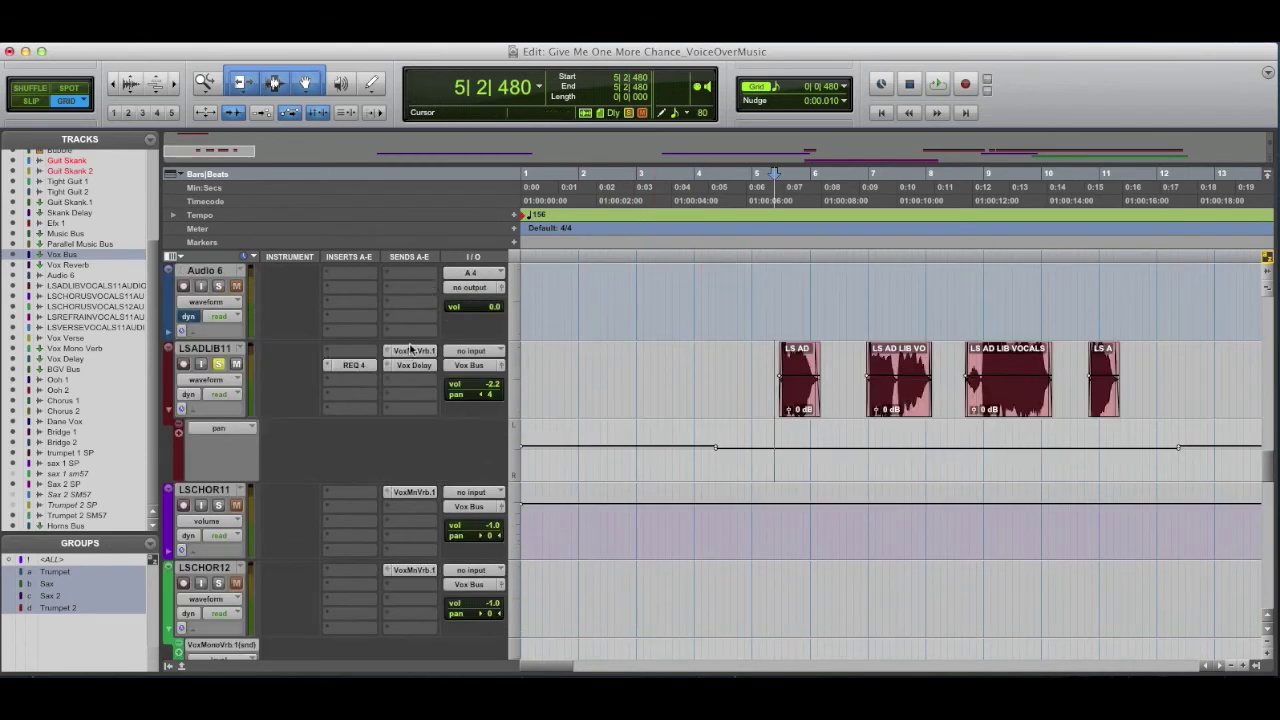
pyautogui.scroll(-10, 777, 471)
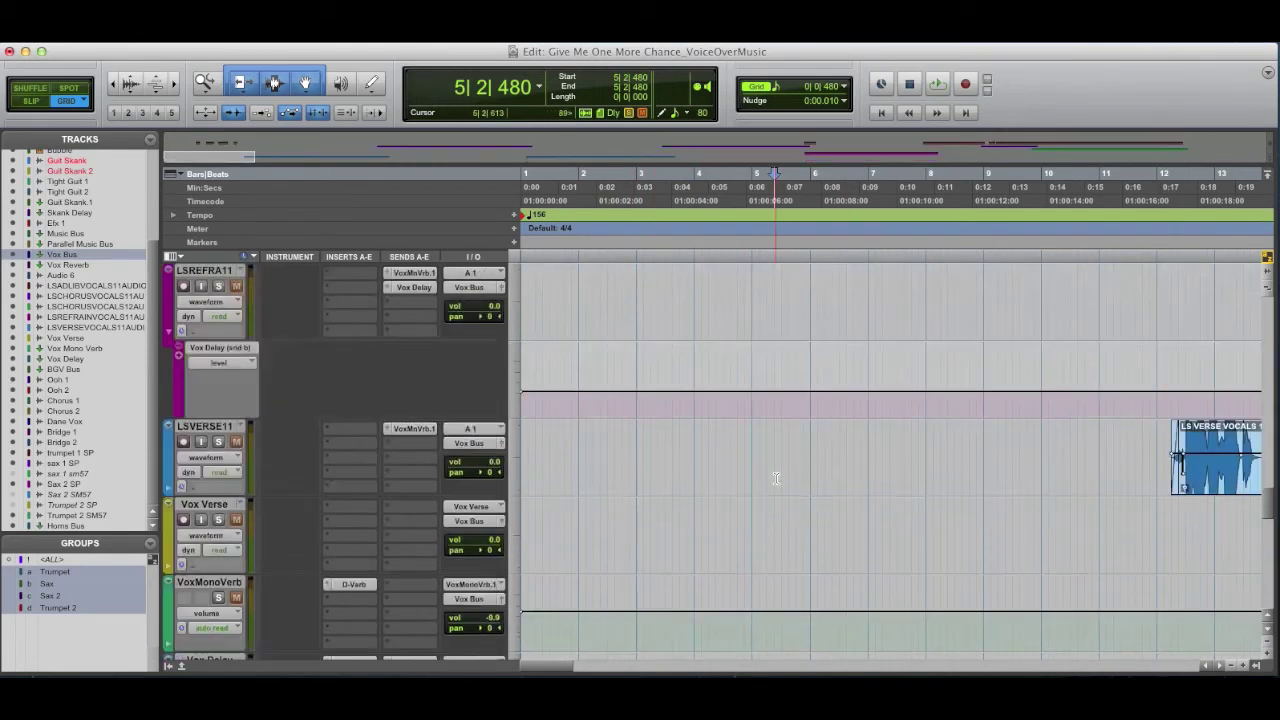
pyautogui.scroll(-8, 390, 458)
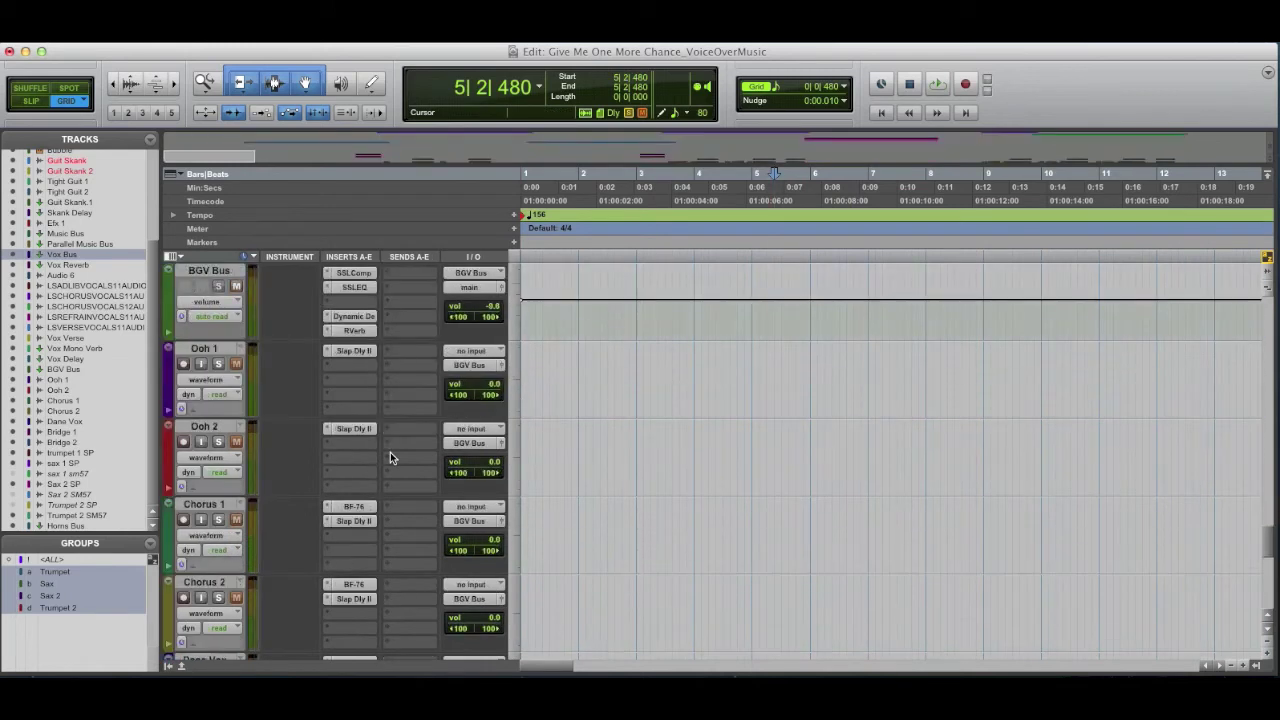
pyautogui.scroll(-8, 390, 455)
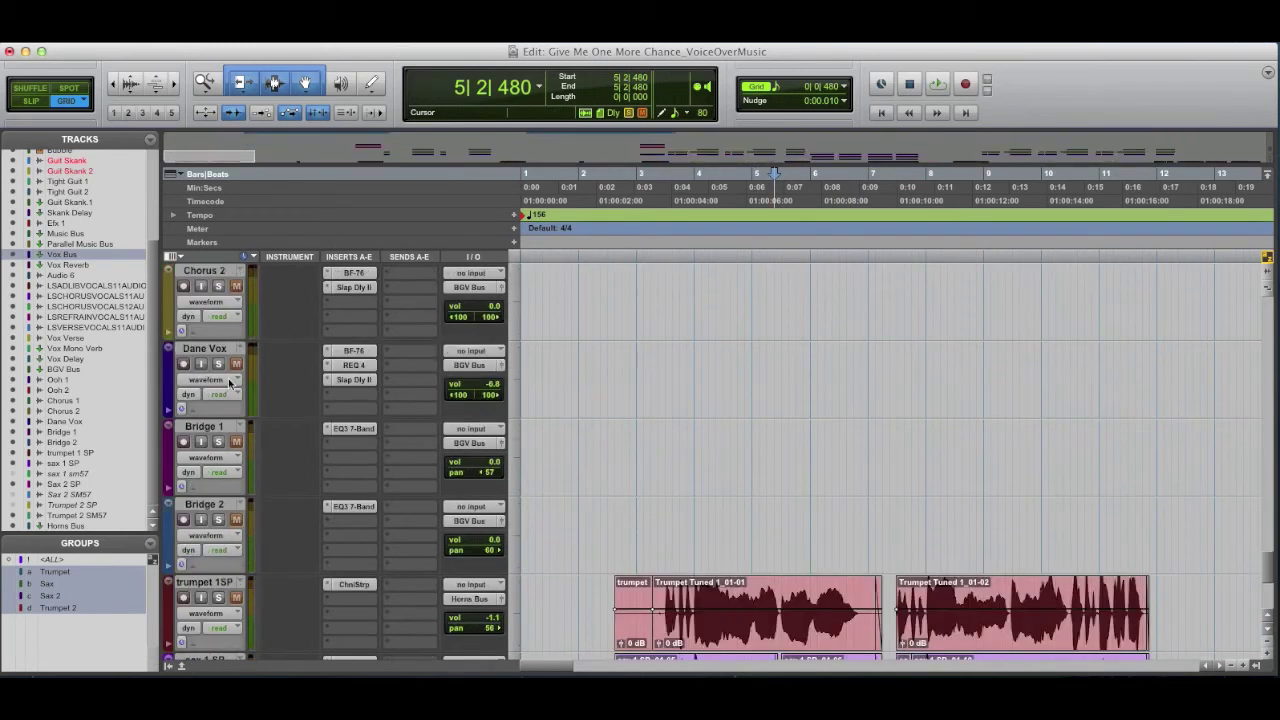
pyautogui.scroll(15, 230, 383)
pyautogui.scroll(10, 230, 383)
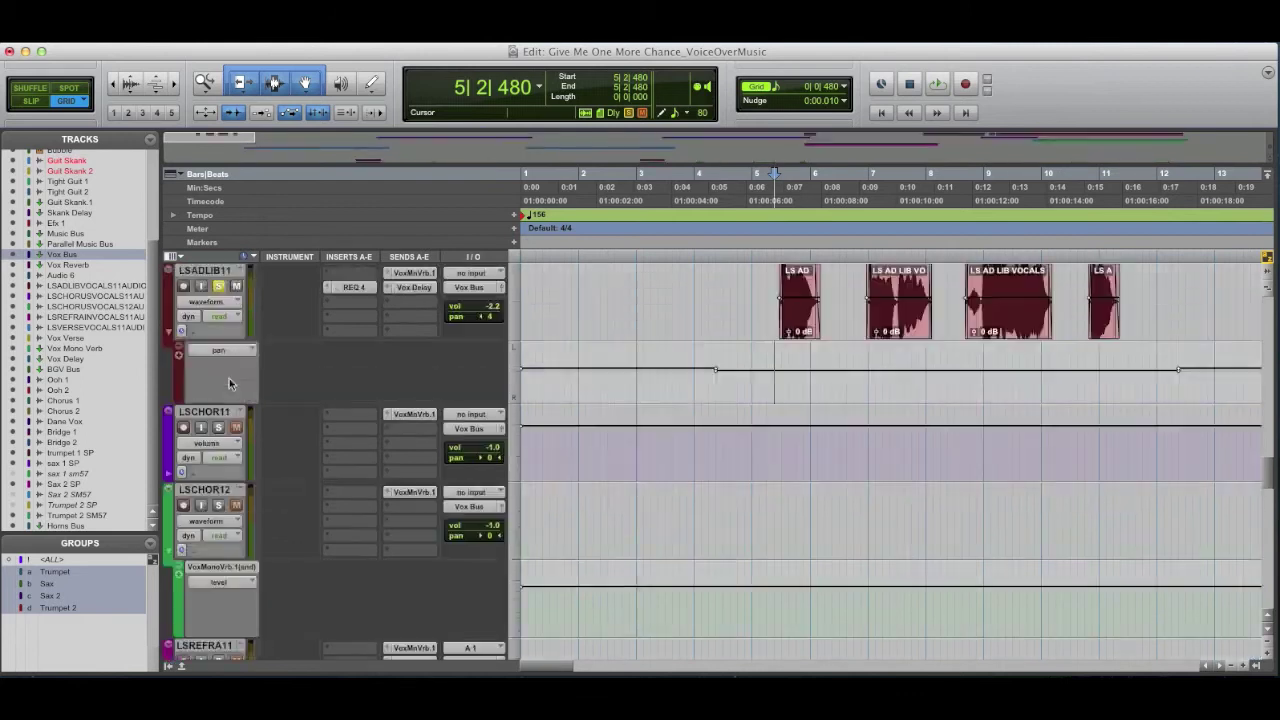
# Step: Audition the soloed LSADLIB11 ad-libs from 5|2|480, and stop playback
pyautogui.press('space')
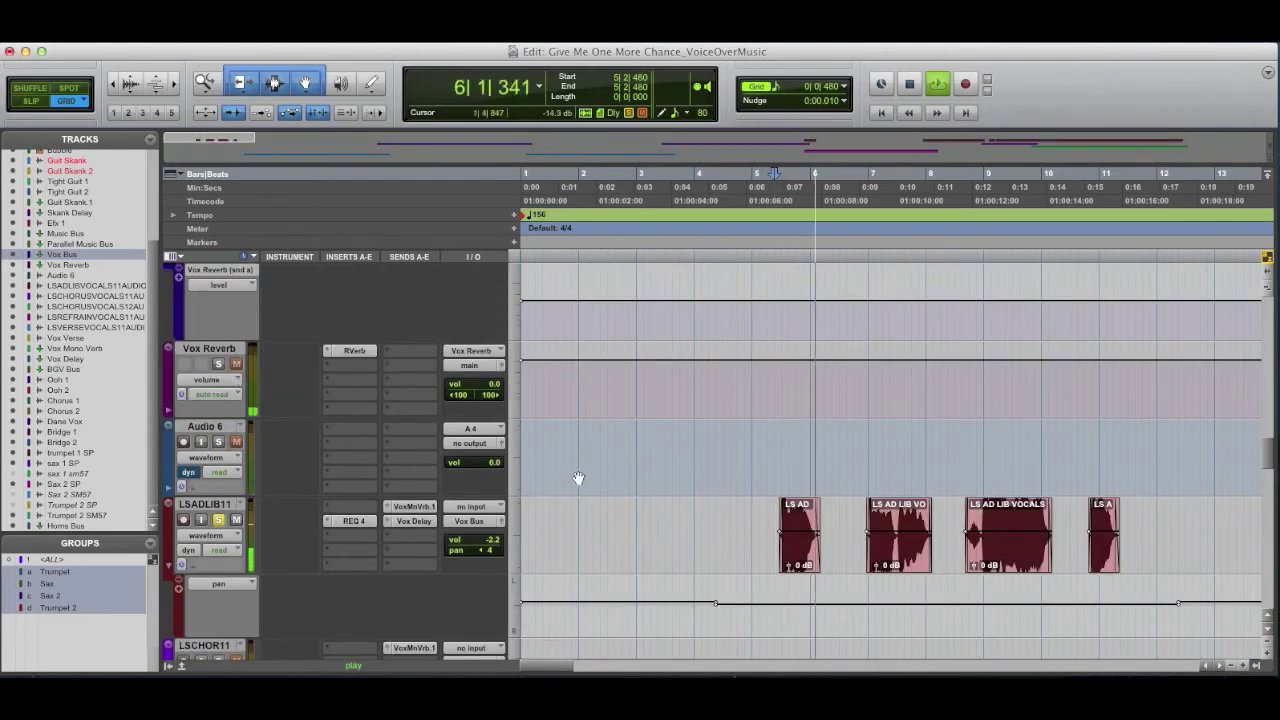
pyautogui.scroll(-2, 598, 481)
pyautogui.scroll(-6, 598, 481)
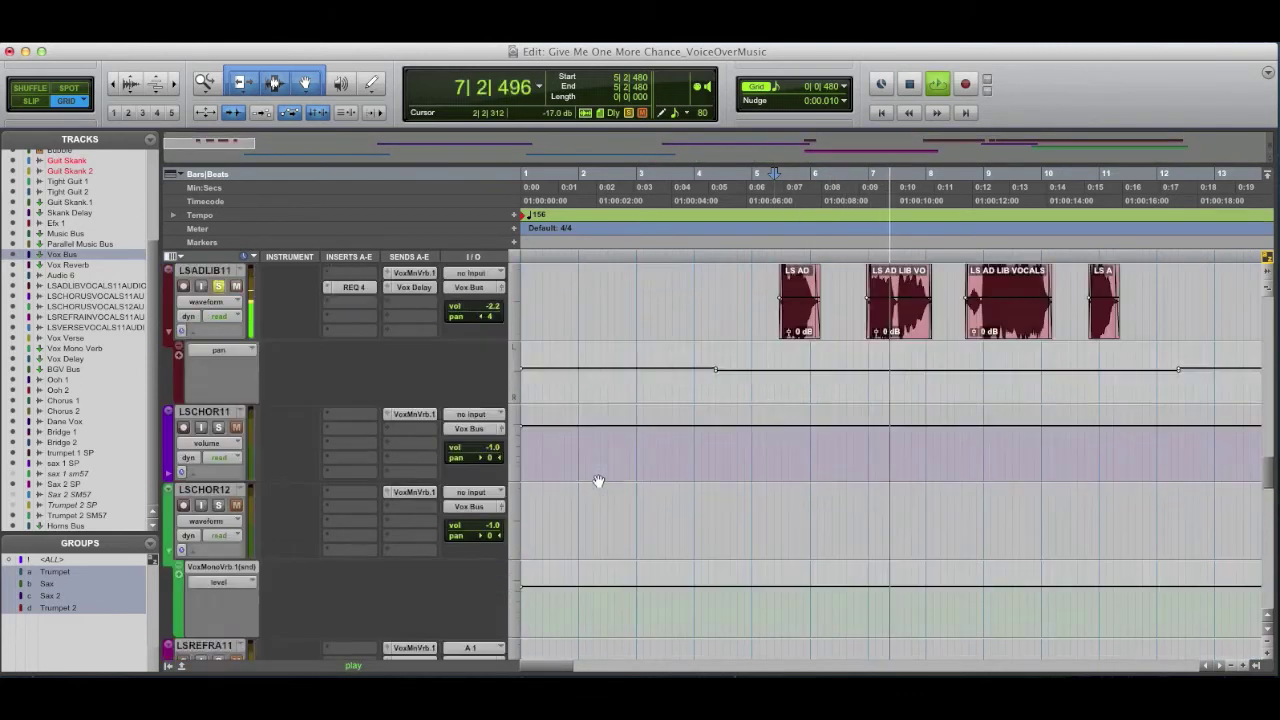
pyautogui.press('space')
# Step: Widen the timeline view to cover the later chorus vocal clips, and unsolo the LSADLIB11 track
pyautogui.scroll(6, 582, 488)
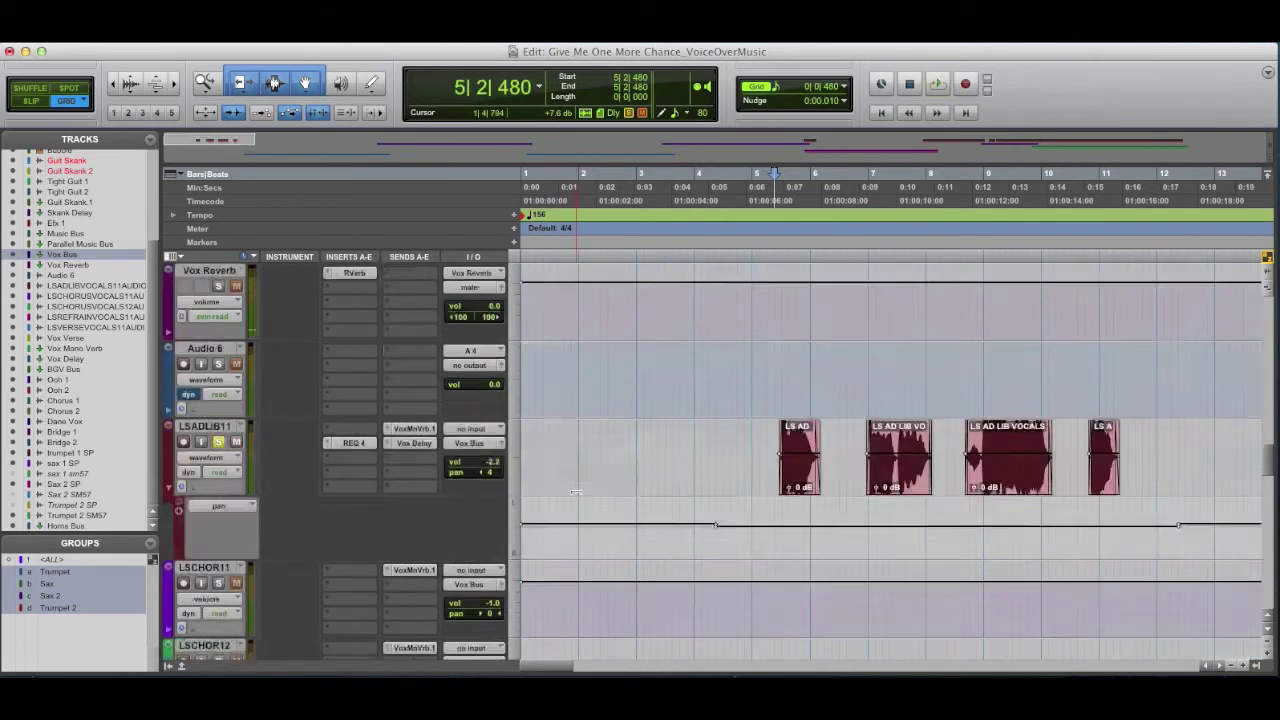
pyautogui.press('r')
pyautogui.press('r')
pyautogui.press('r')
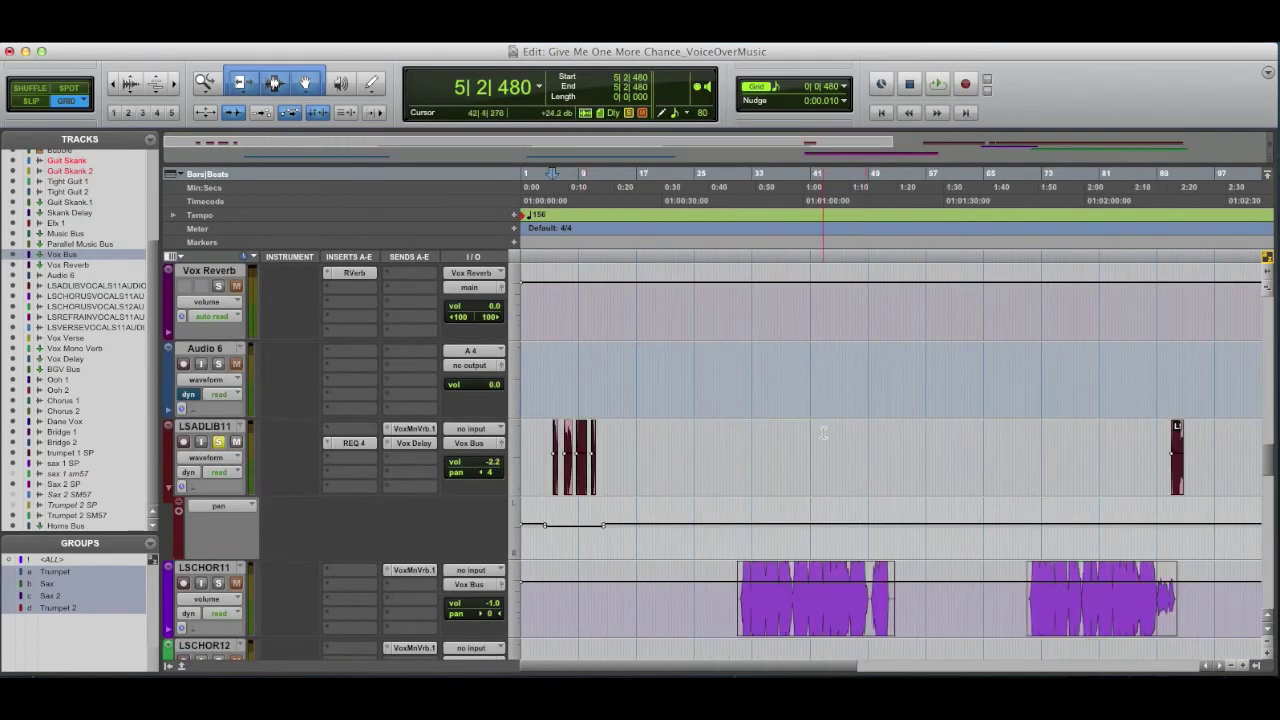
pyautogui.click(220, 442)
pyautogui.click(220, 583)
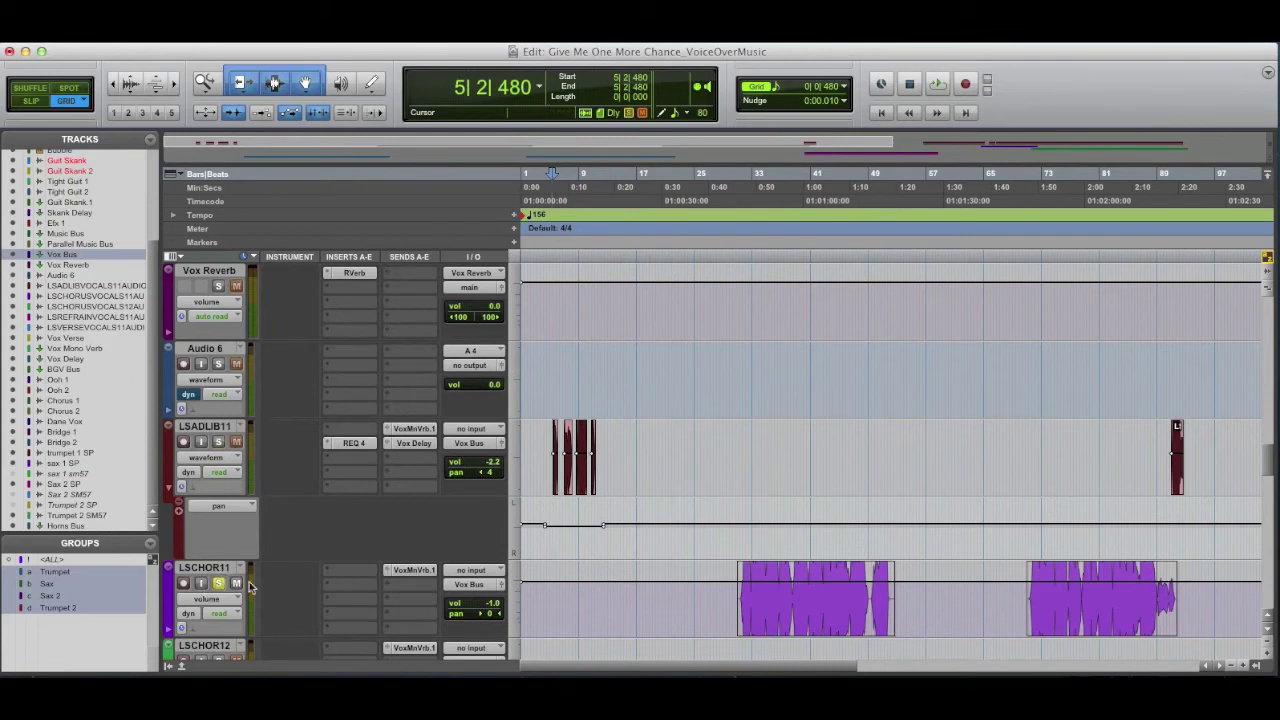
pyautogui.click(731, 538)
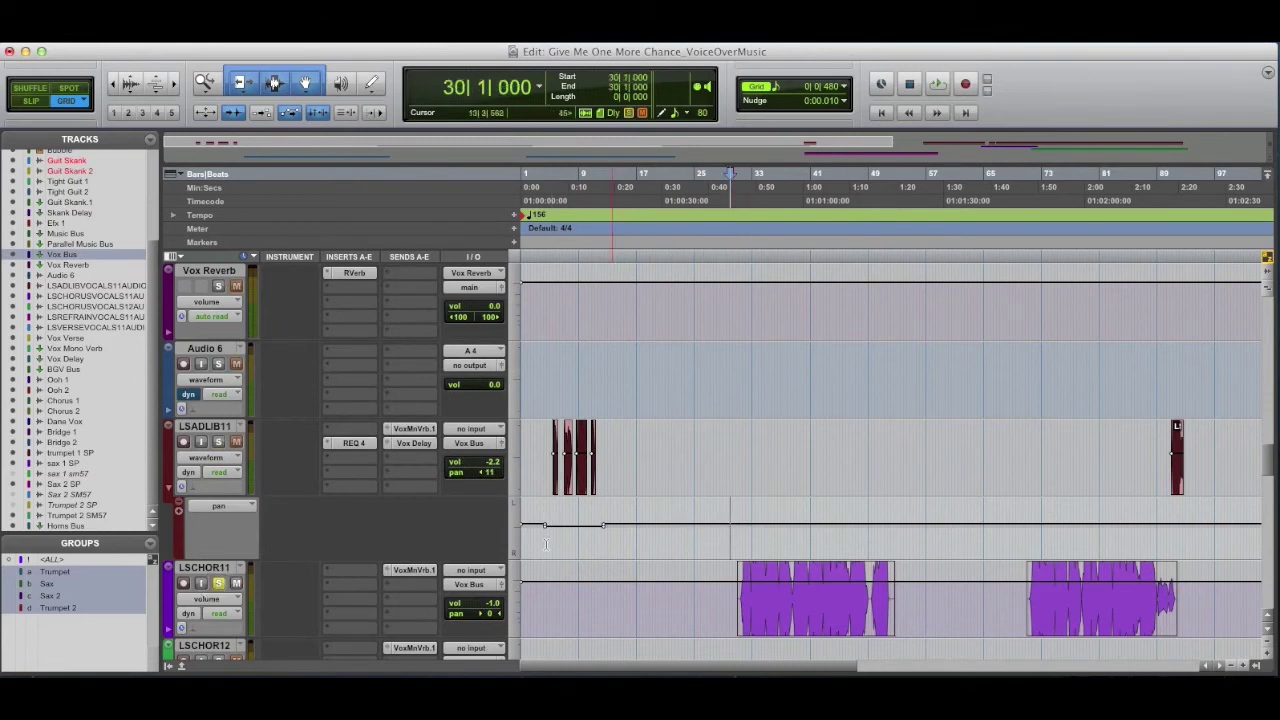
pyautogui.click(219, 583)
# Step: Play the mix from 11|2|000 to hear the verse vocals on the LSVERSE11 track, and stop playback
pyautogui.scroll(-5, 287, 585)
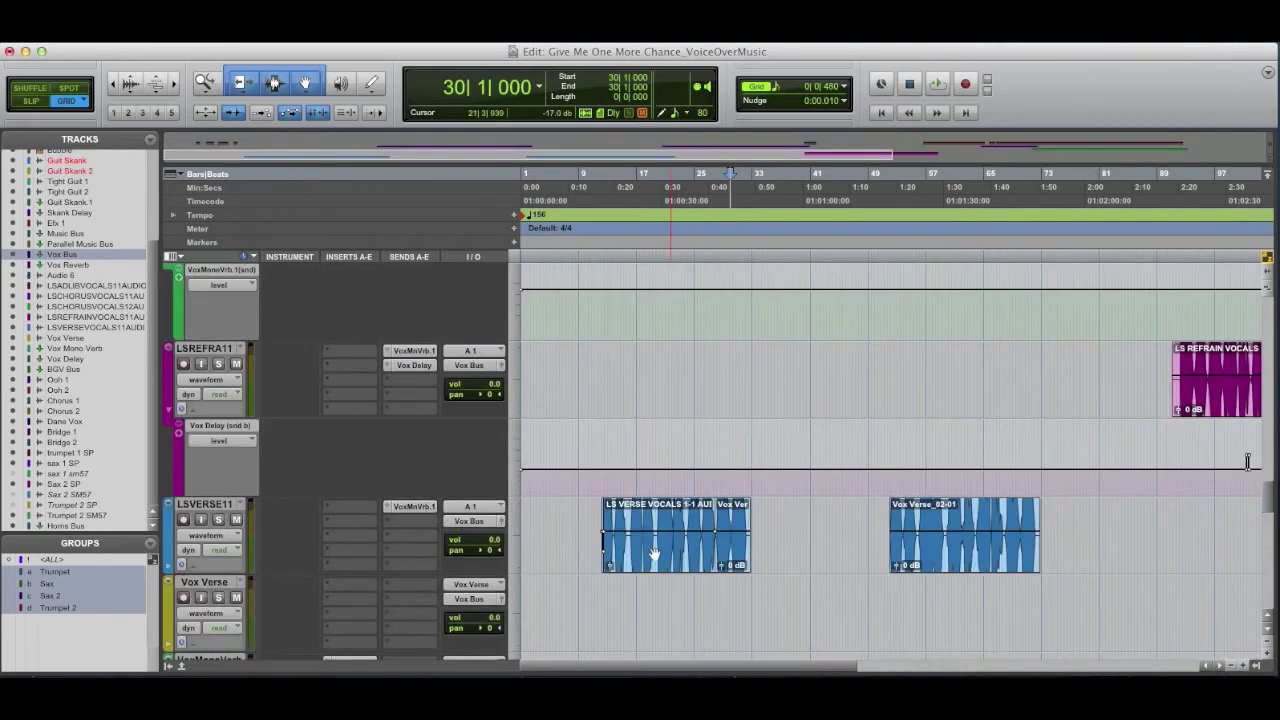
pyautogui.click(597, 530)
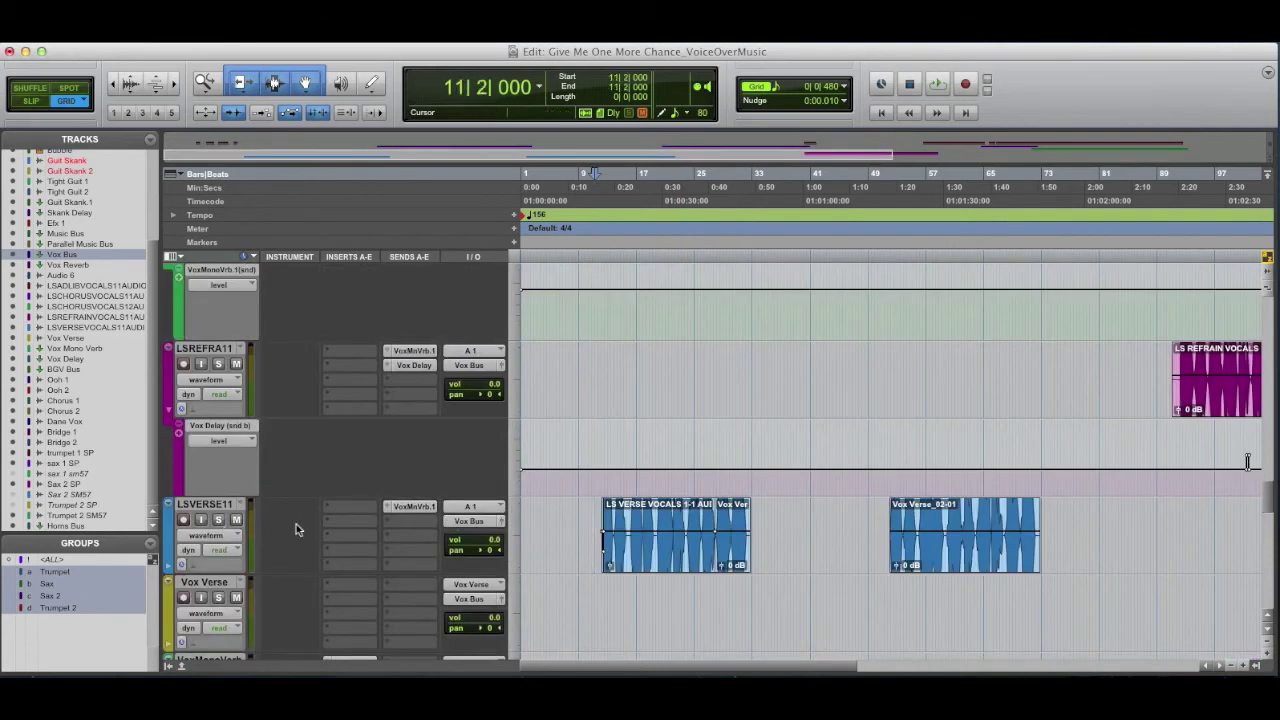
pyautogui.press('space')
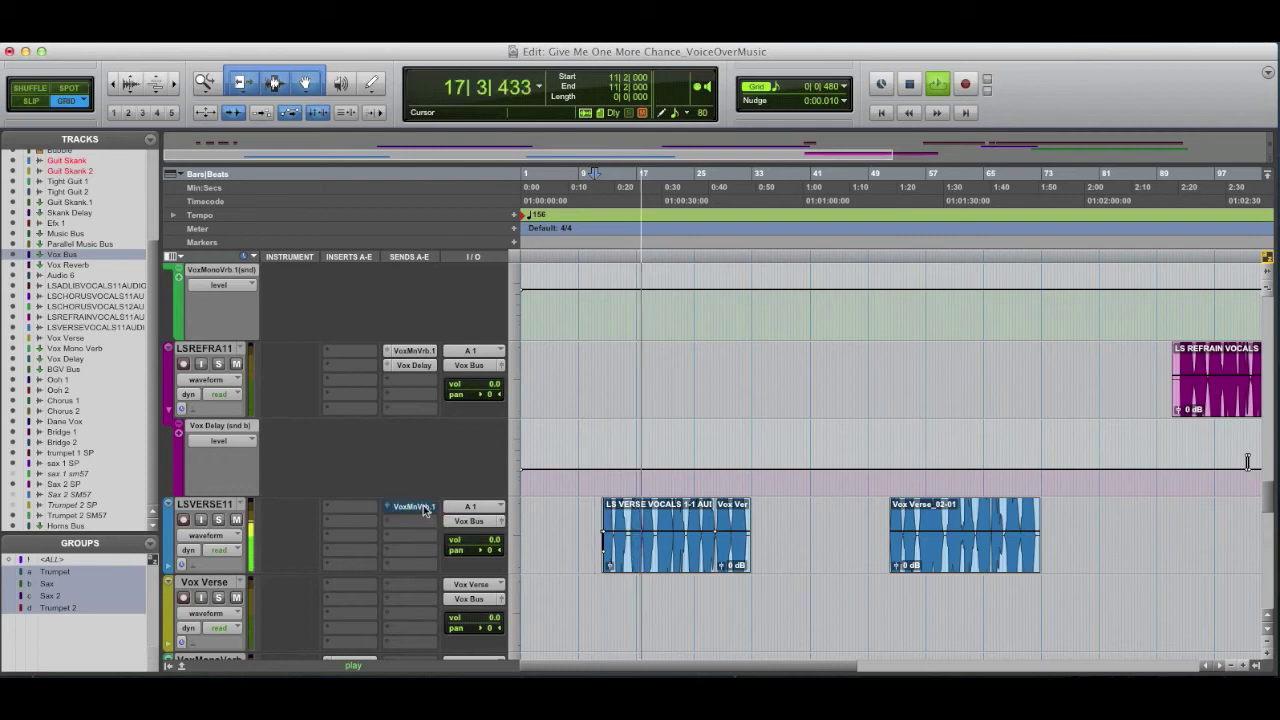
pyautogui.scroll(2, 423, 520)
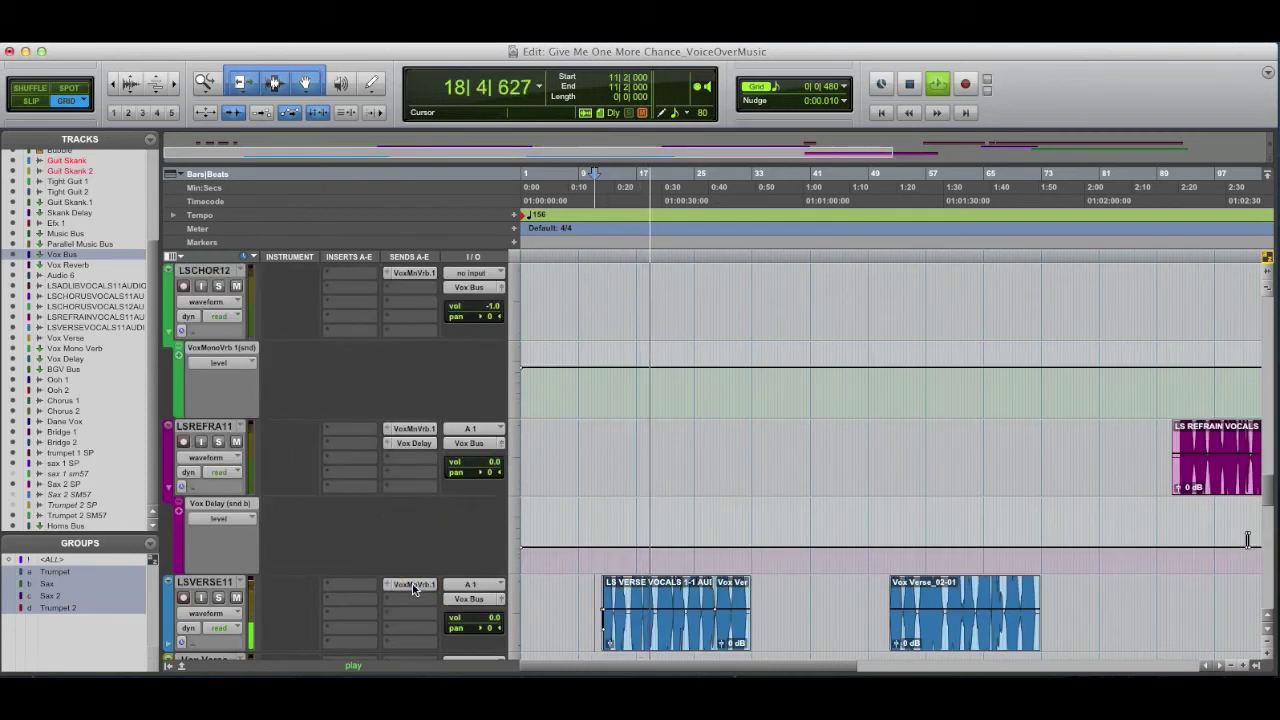
pyautogui.press('space')
# Step: Look over the mono reverb and delay sends on the ad-lib, chorus, refrain and verse vocal tracks
pyautogui.scroll(3, 423, 585)
pyautogui.scroll(-4, 428, 575)
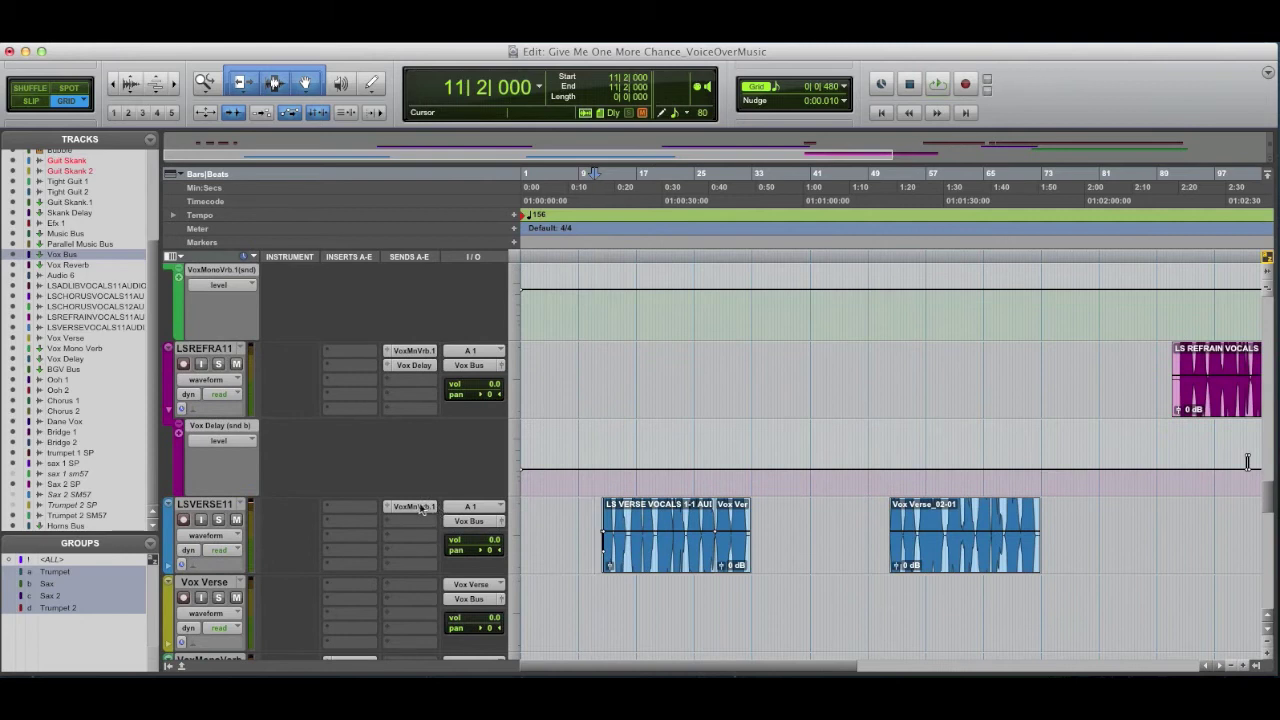
pyautogui.scroll(6, 422, 510)
pyautogui.scroll(-5, 423, 515)
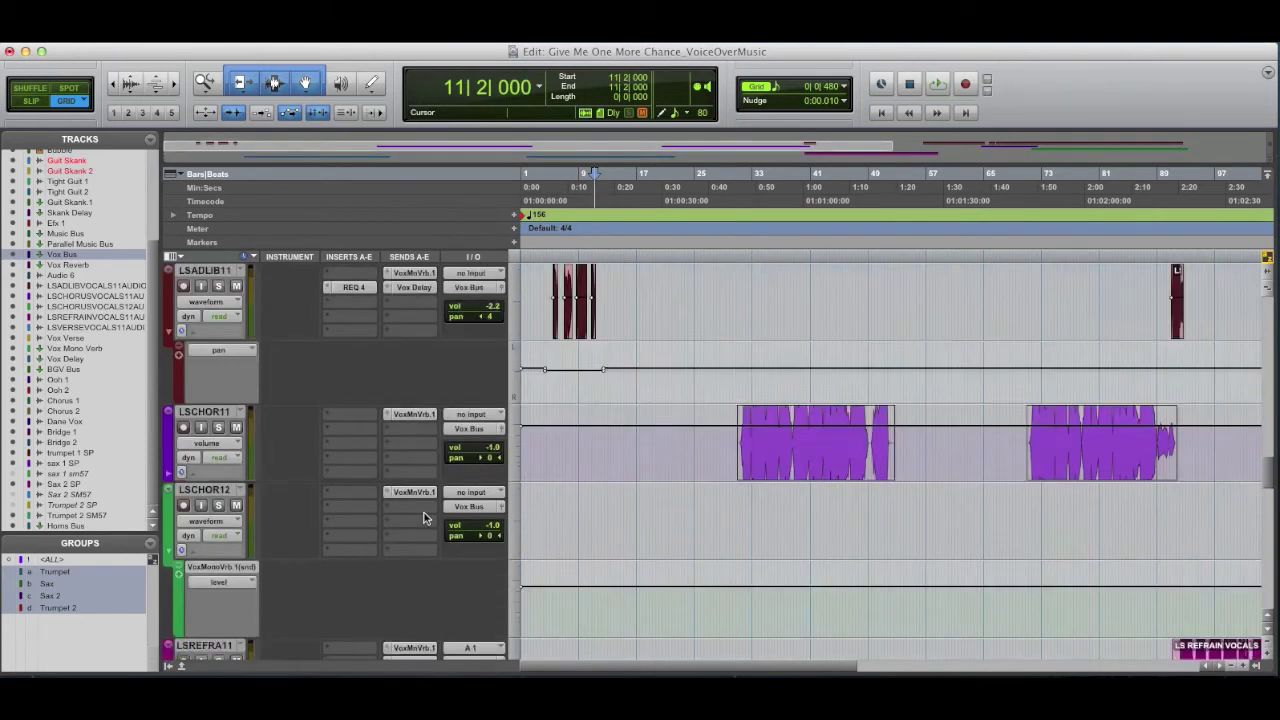
pyautogui.scroll(2, 500, 529)
pyautogui.scroll(1, 535, 531)
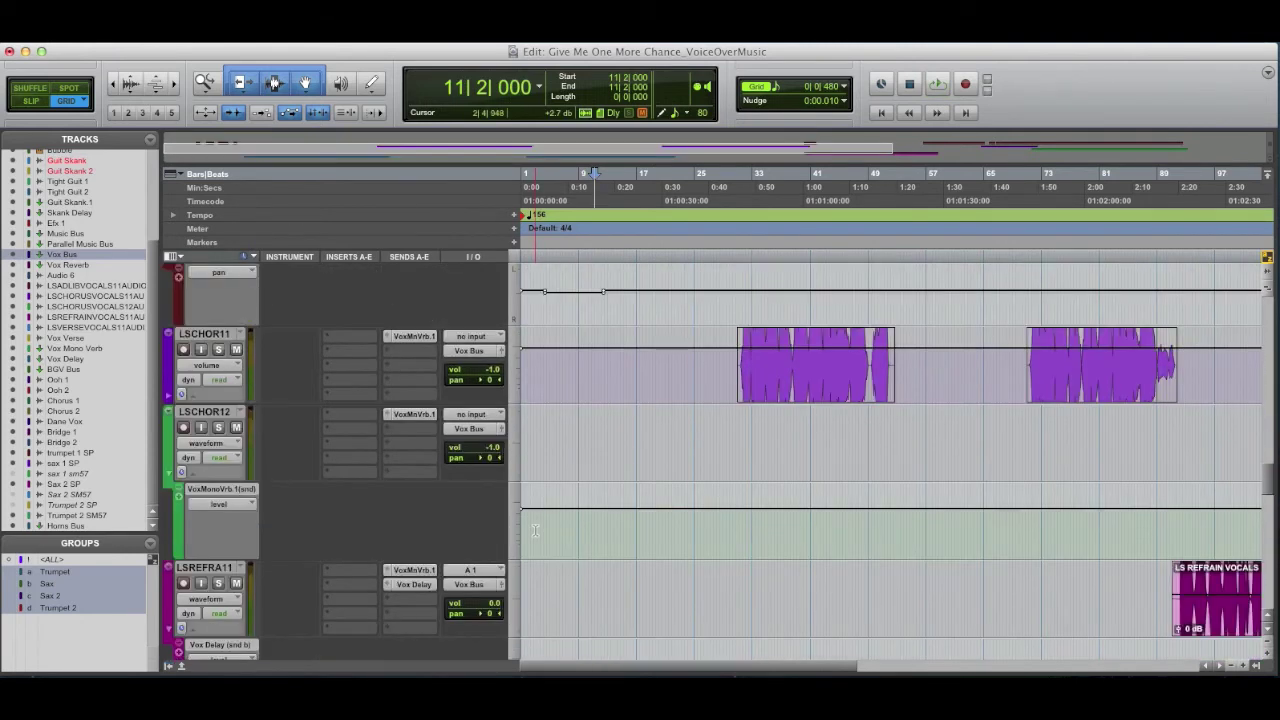
# Step: Examine how the ad-lib and chorus vocal tracks are routed into the Vox Bus and on to the main output
pyautogui.scroll(-1, 535, 531)
pyautogui.scroll(-1, 679, 587)
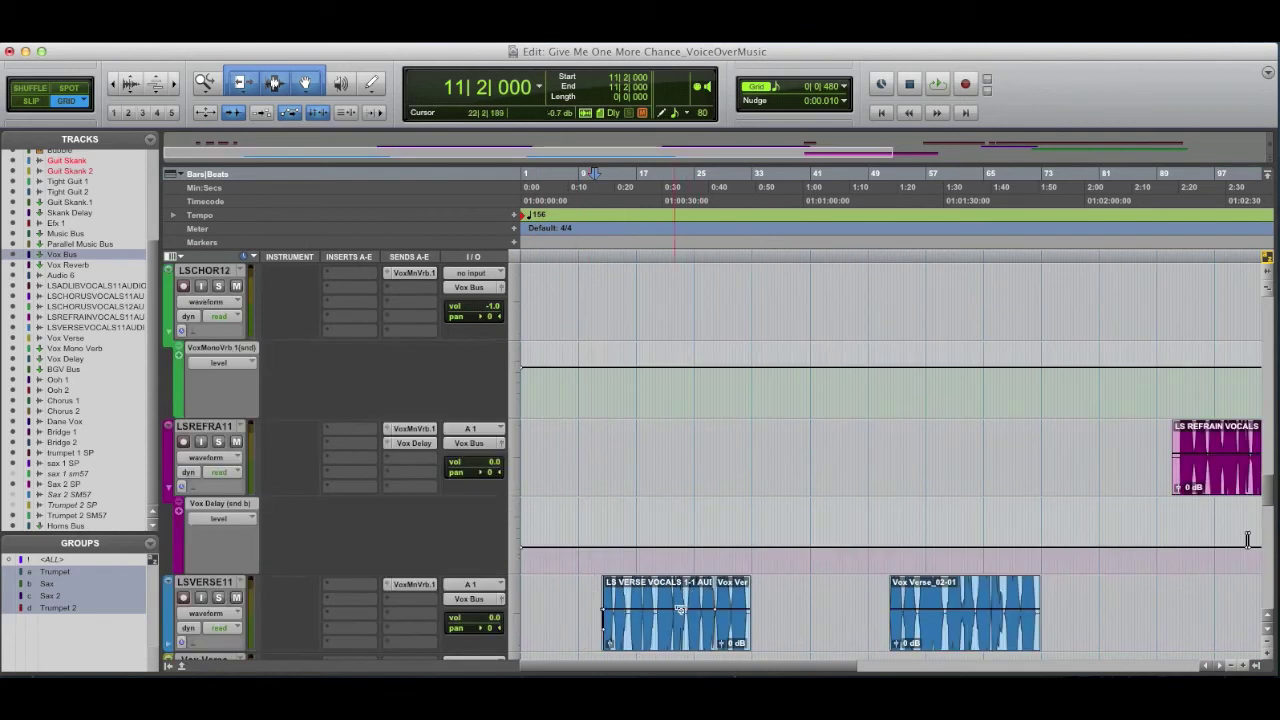
pyautogui.scroll(3, 680, 600)
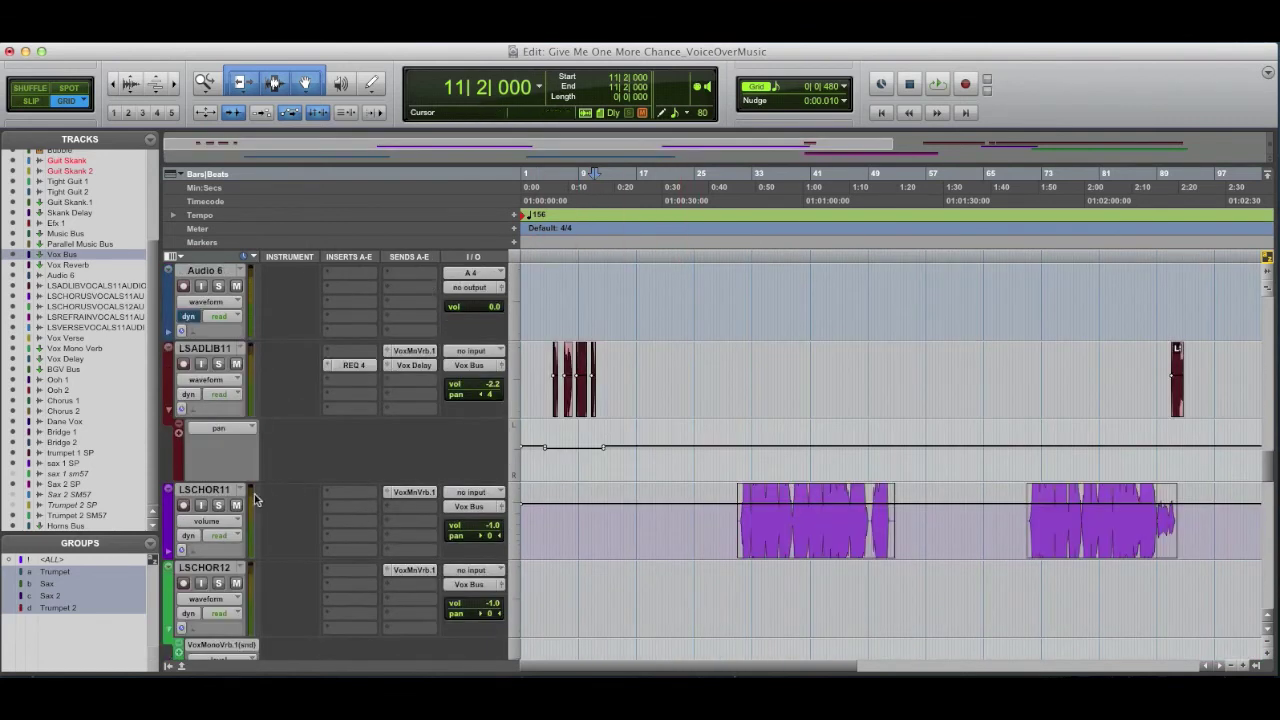
pyautogui.click(217, 492)
pyautogui.click(215, 350)
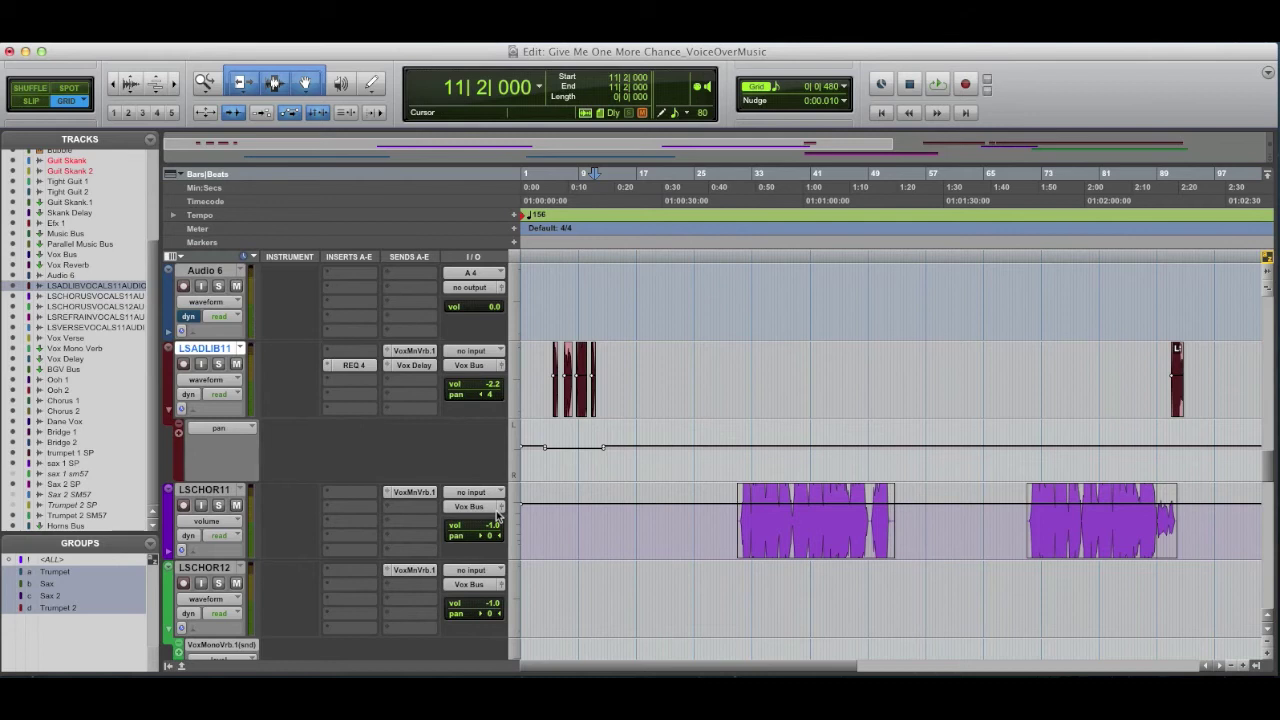
pyautogui.scroll(3, 497, 516)
pyautogui.scroll(3, 497, 516)
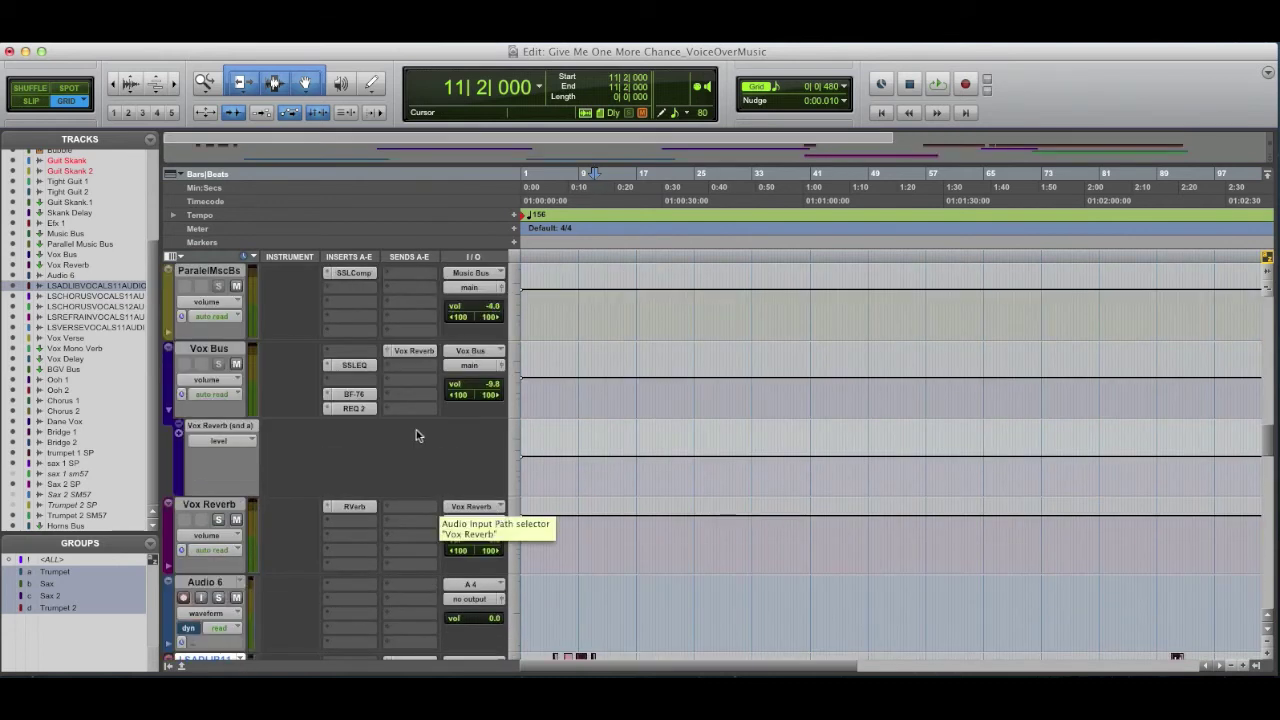
pyautogui.click(202, 348)
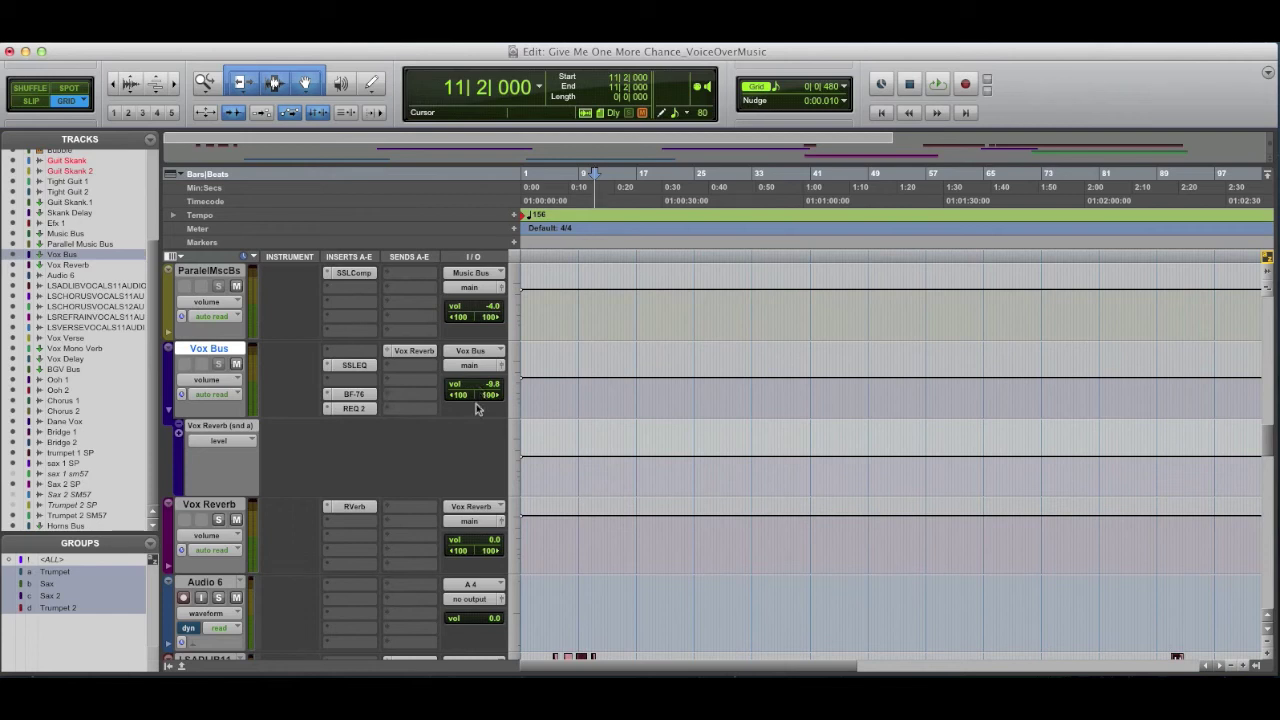
pyautogui.scroll(2, 478, 408)
pyautogui.scroll(-3, 550, 519)
pyautogui.scroll(-3, 550, 519)
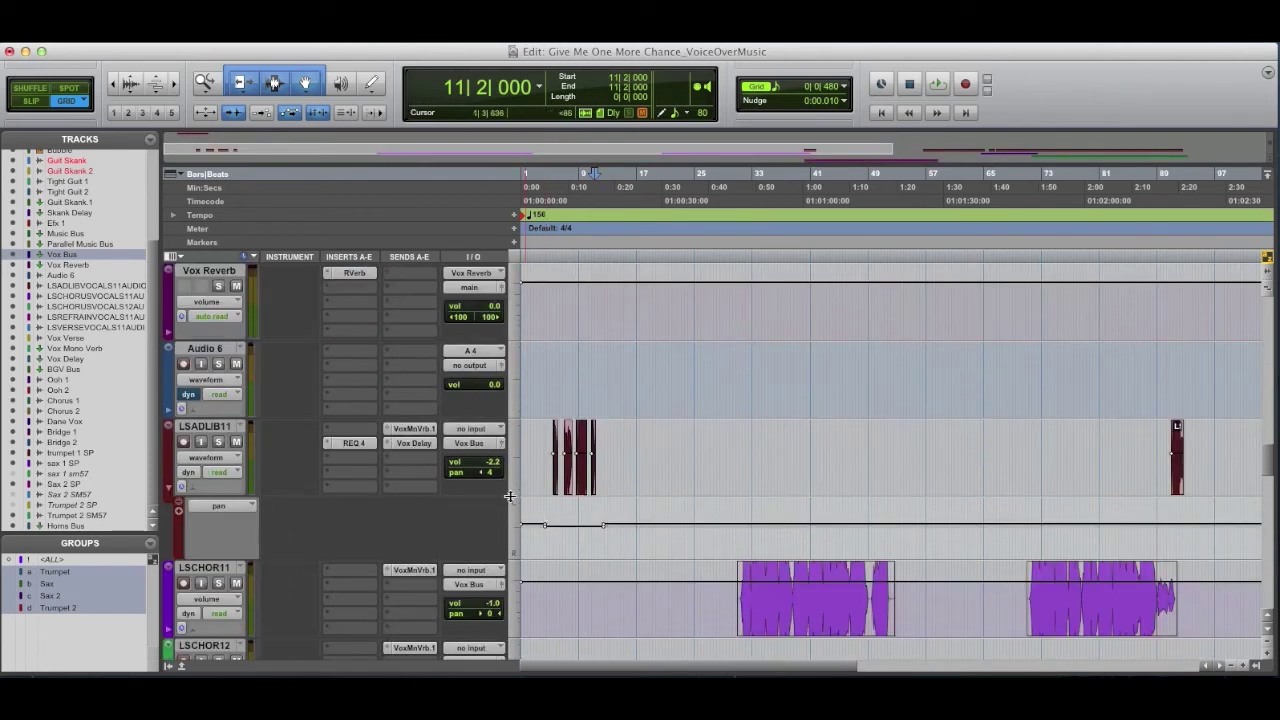
# Step: Inspect the REQ 4 equalizer on LSADLIB11, close it, and check the insert slots of the other lead vocal tracks
pyautogui.click(206, 427)
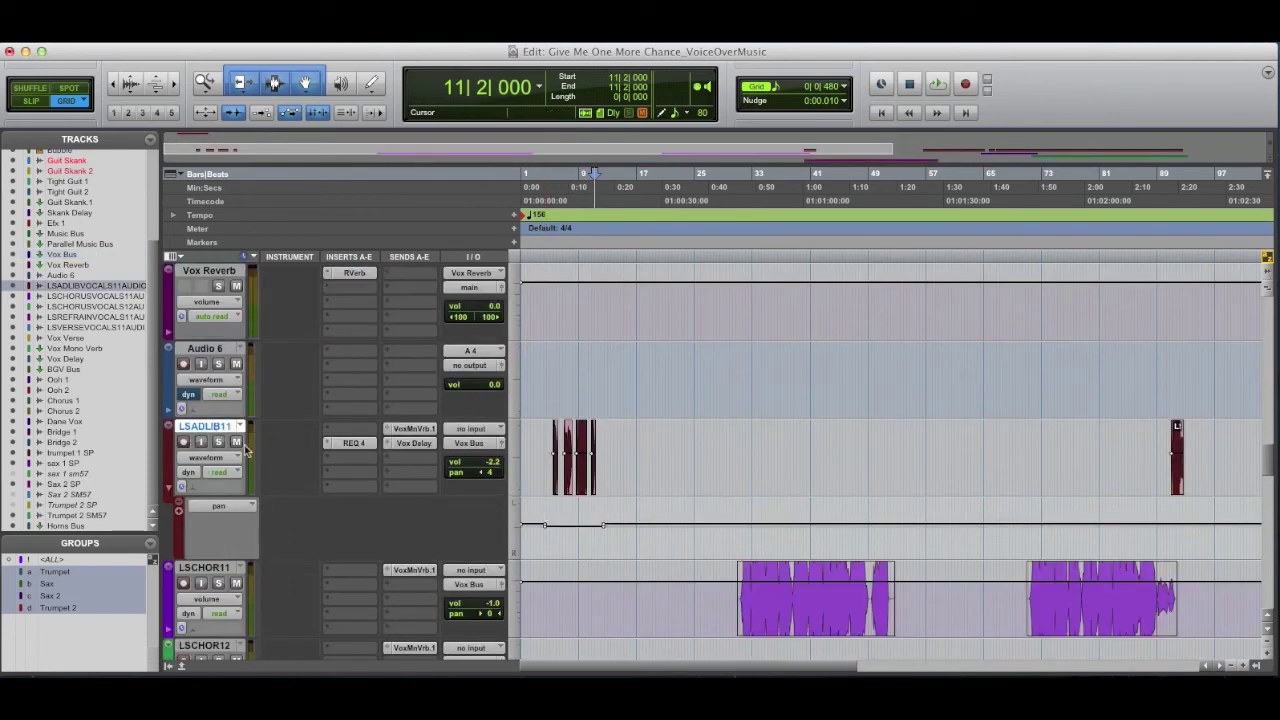
pyautogui.click(350, 444)
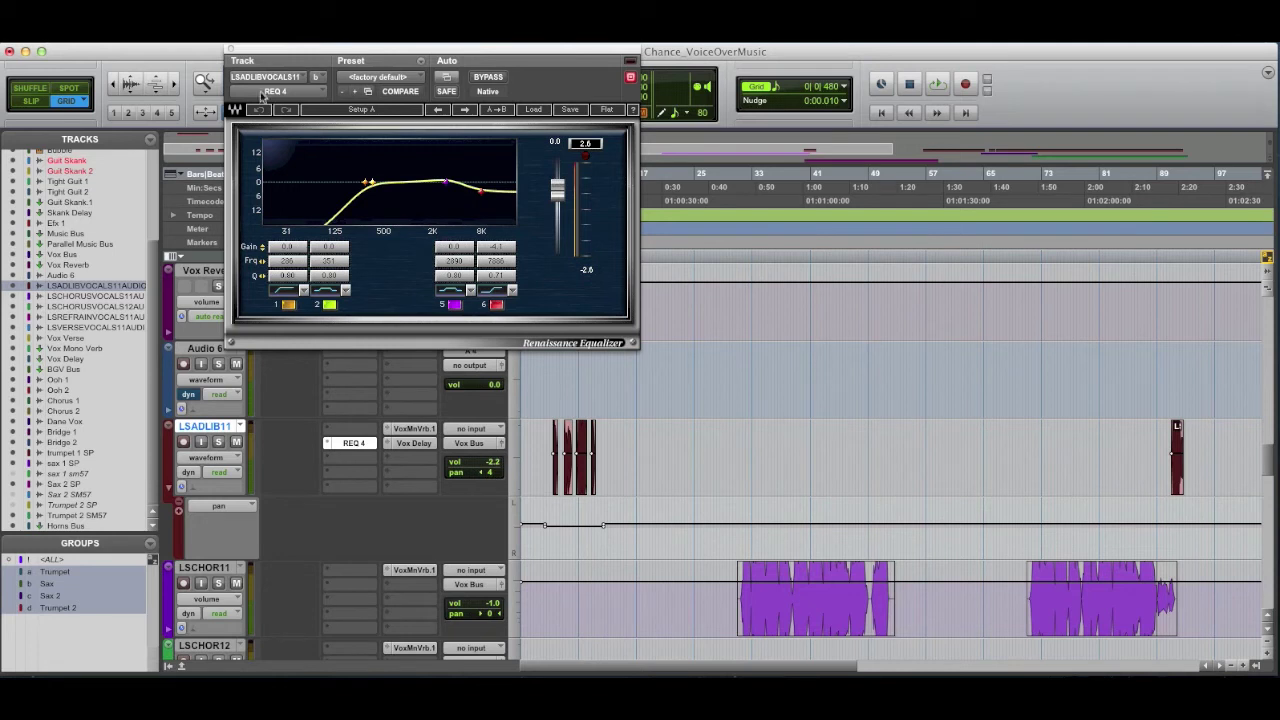
pyautogui.click(229, 51)
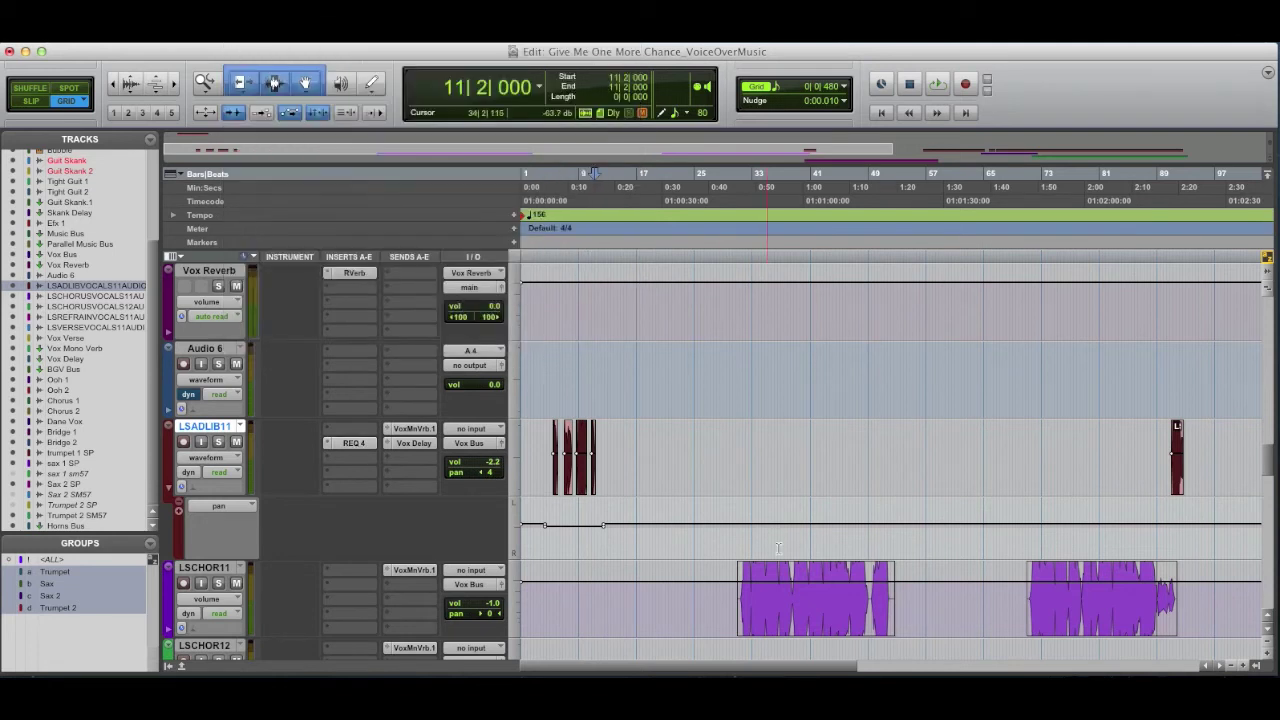
pyautogui.scroll(-4, 475, 585)
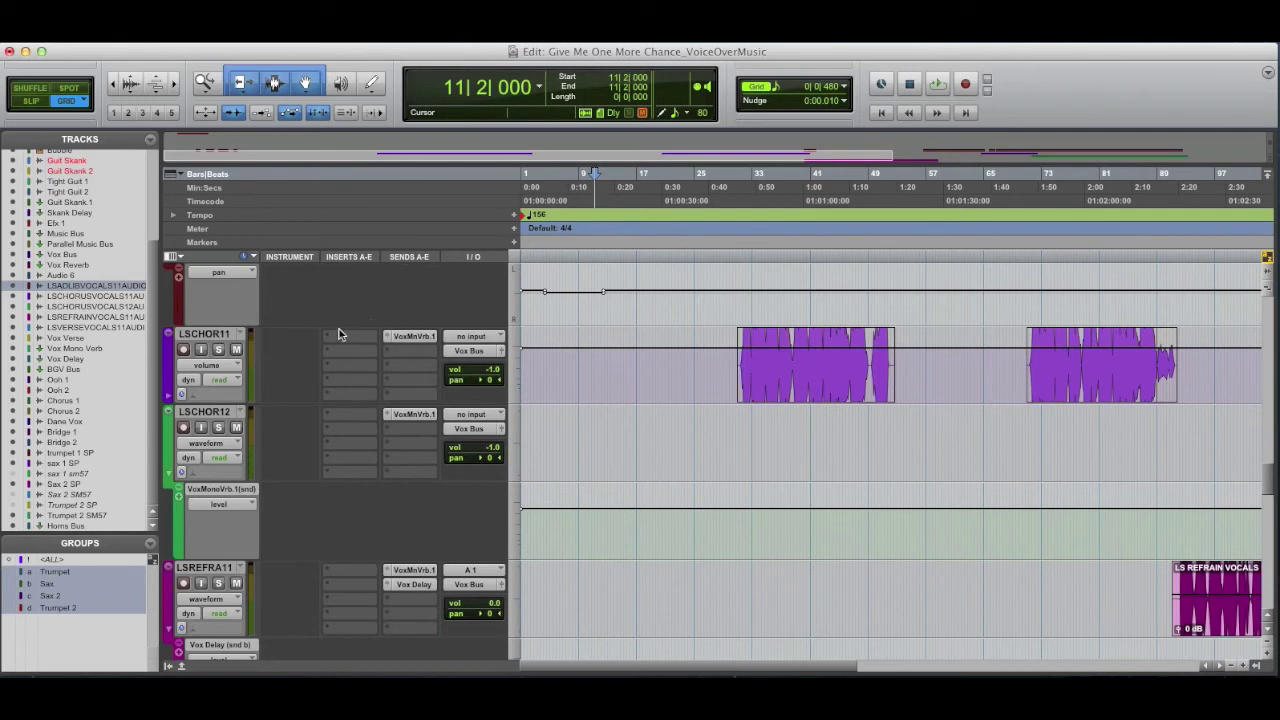
pyautogui.scroll(-4, 381, 606)
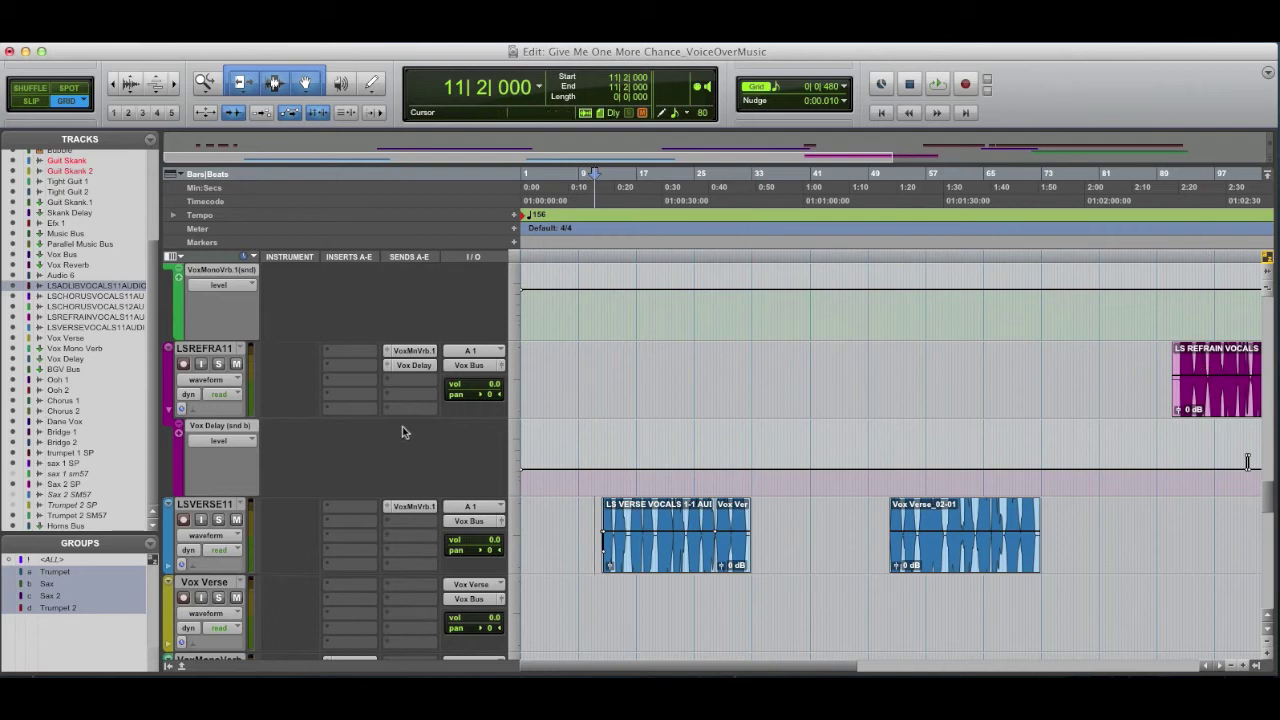
# Step: Inspect the Vox Bus inserts in order: the SSLEQ, the BF-76 limiter and the REQ 2 equalizer's gain and frequency, and close the plug-in window
pyautogui.scroll(8, 402, 432)
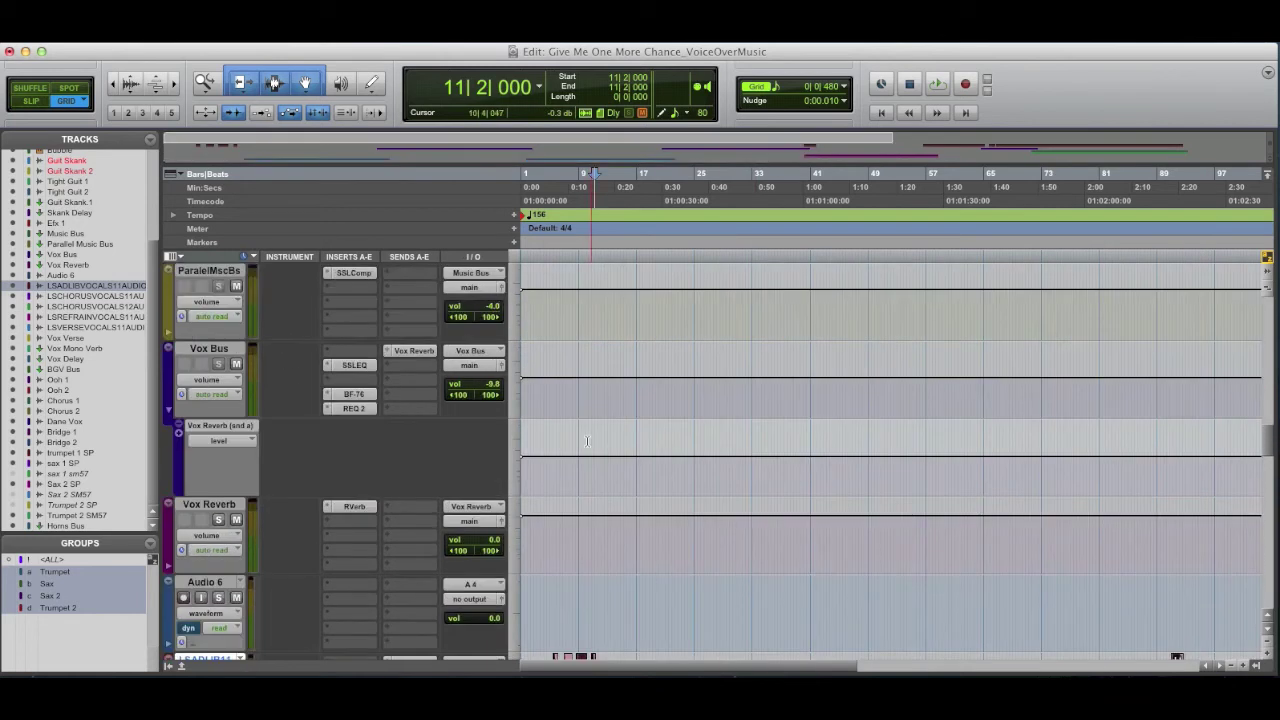
pyautogui.click(207, 349)
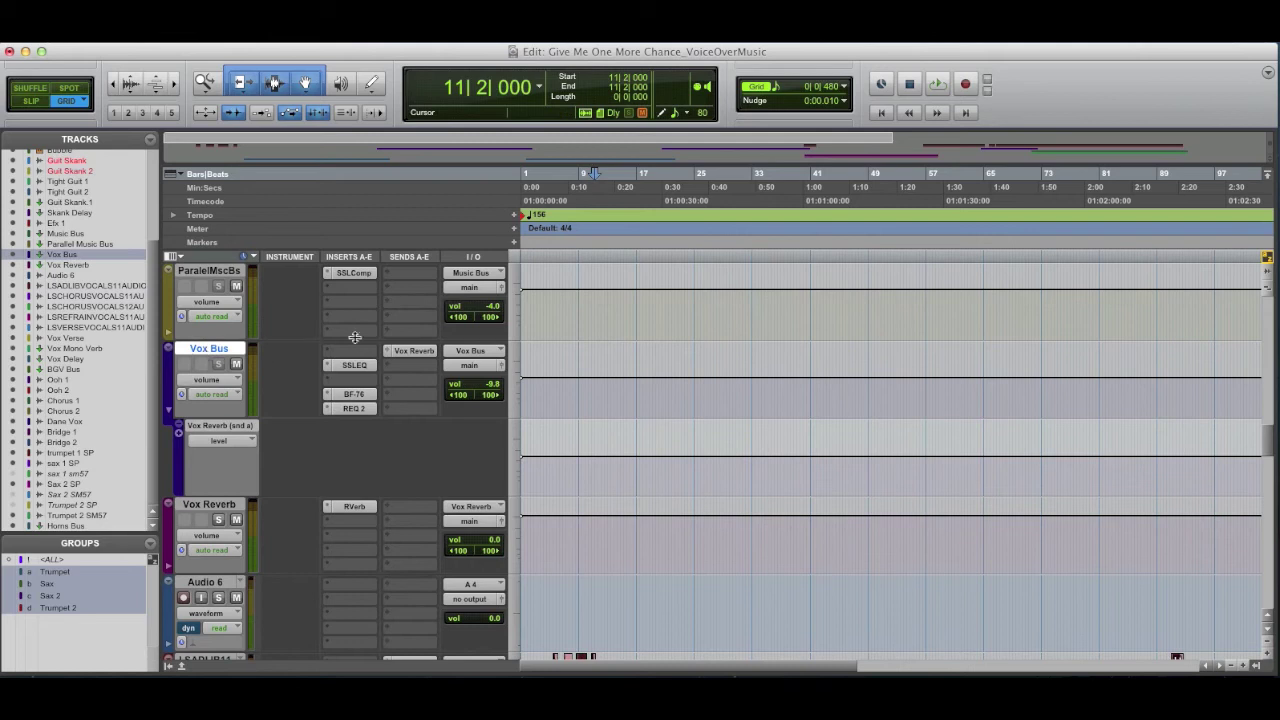
pyautogui.click(352, 365)
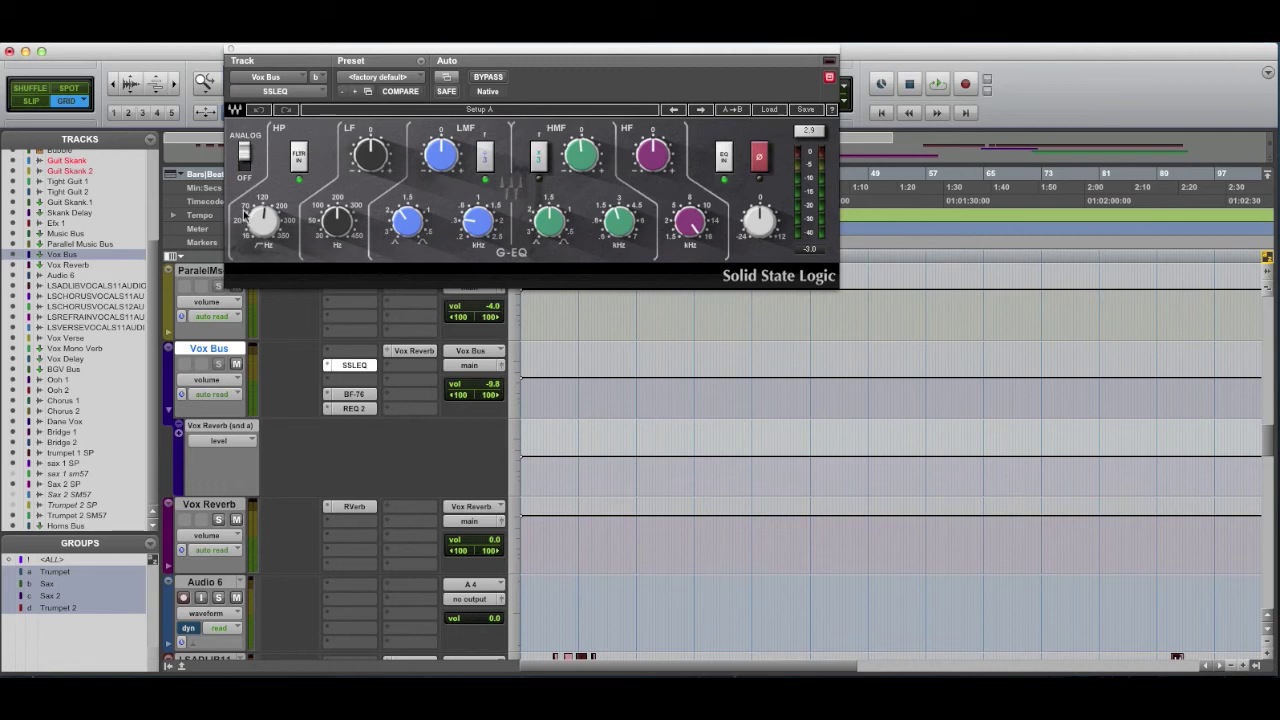
pyautogui.click(352, 395)
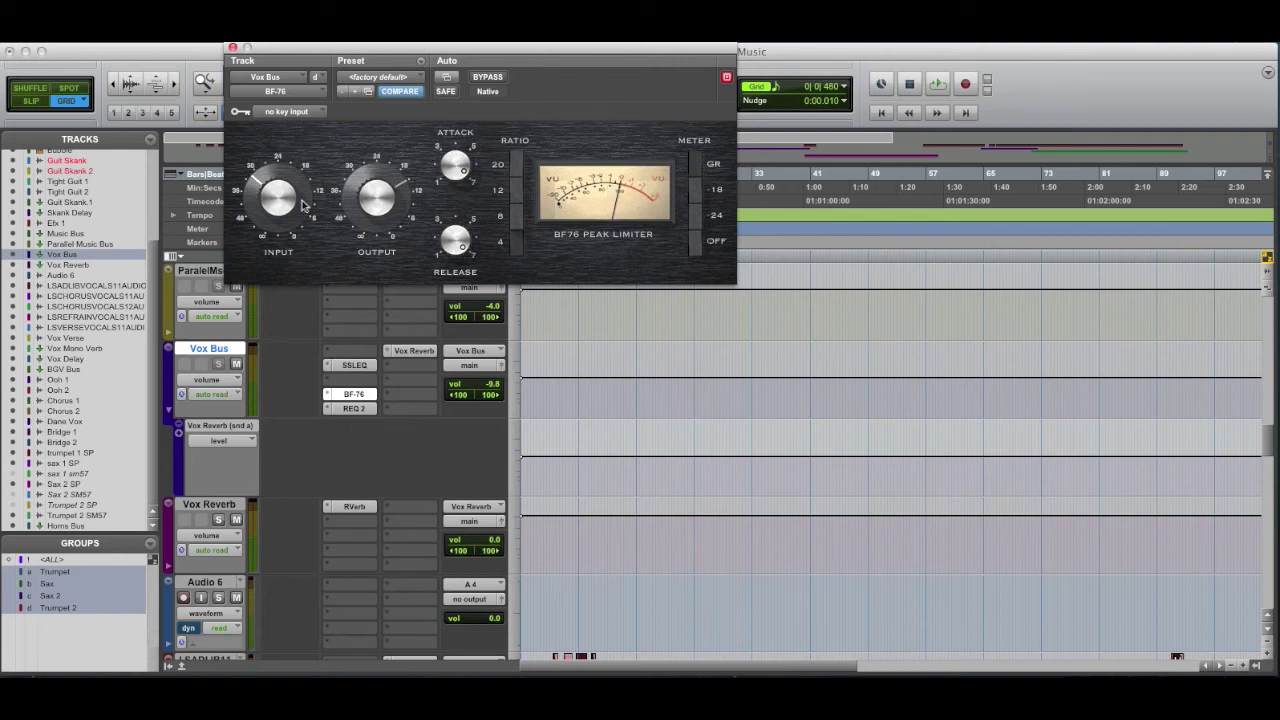
pyautogui.click(354, 410)
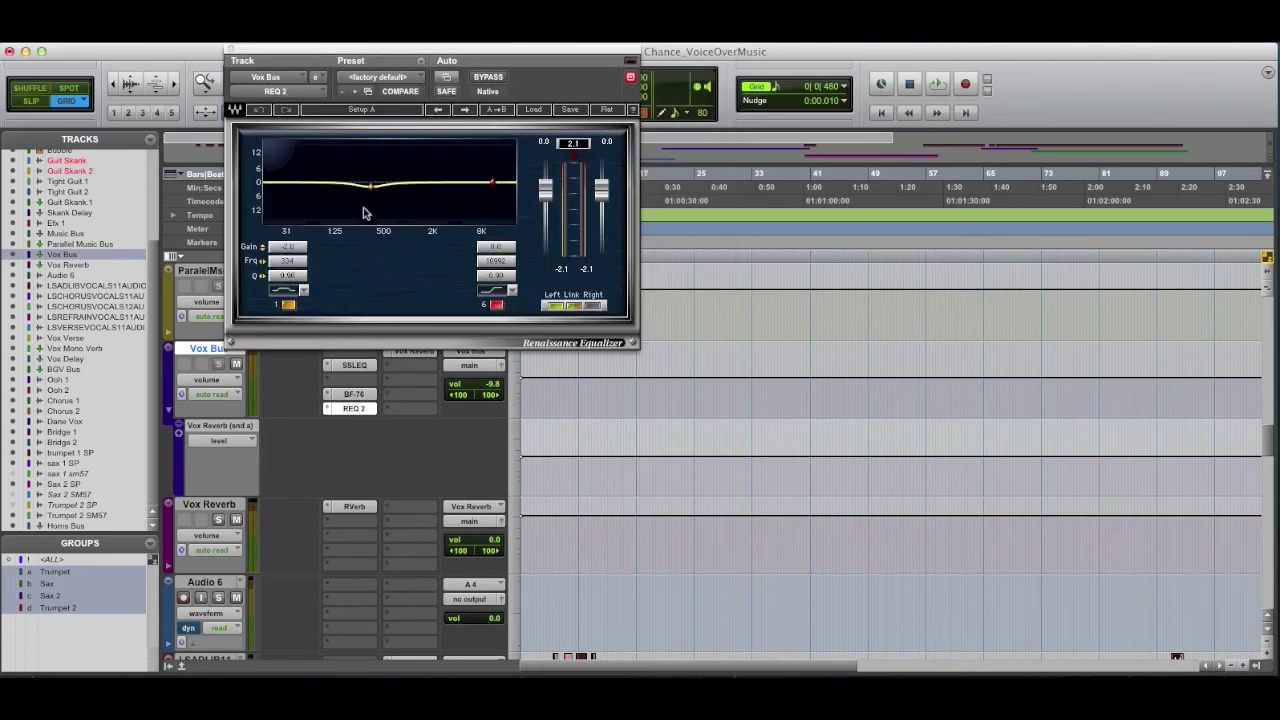
pyautogui.click(289, 248)
pyautogui.press('Return')
pyautogui.click(299, 264)
pyautogui.click(230, 50)
# Step: Look over the lead vocal and vocal effect tracks, and open the Vox Bus send to Vox Reverb
pyautogui.scroll(-10, 627, 460)
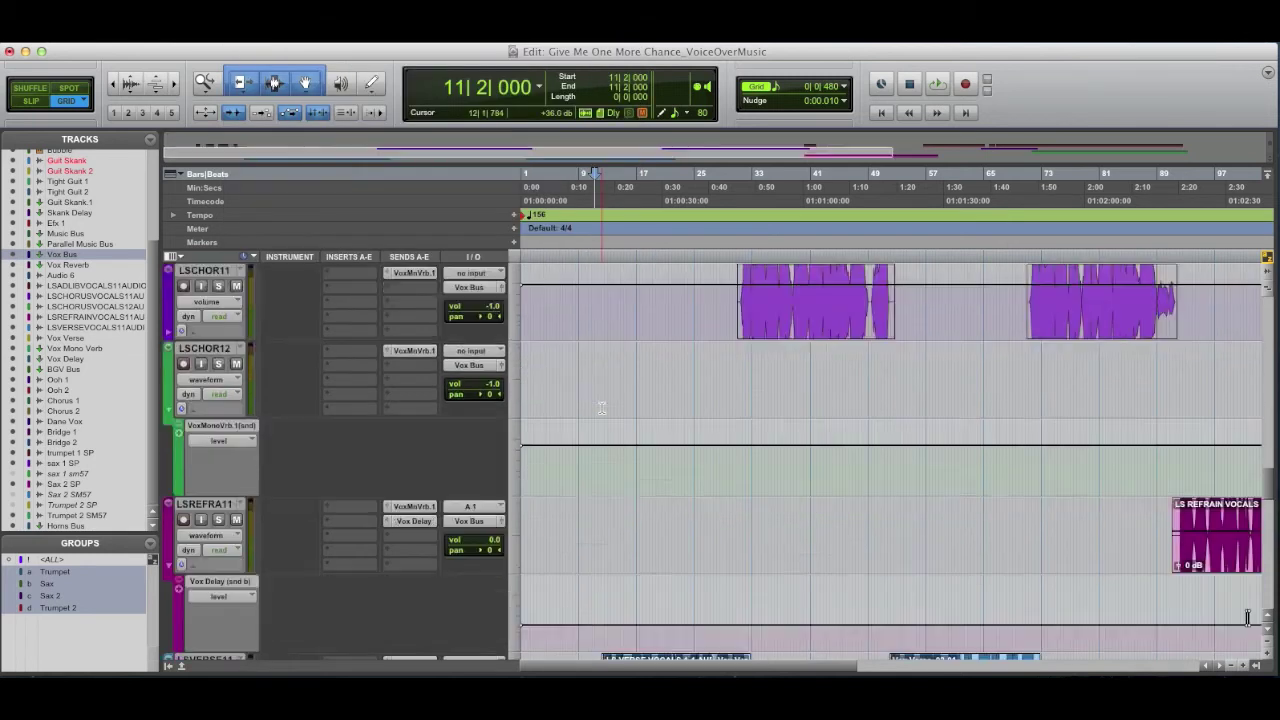
pyautogui.scroll(10, 627, 460)
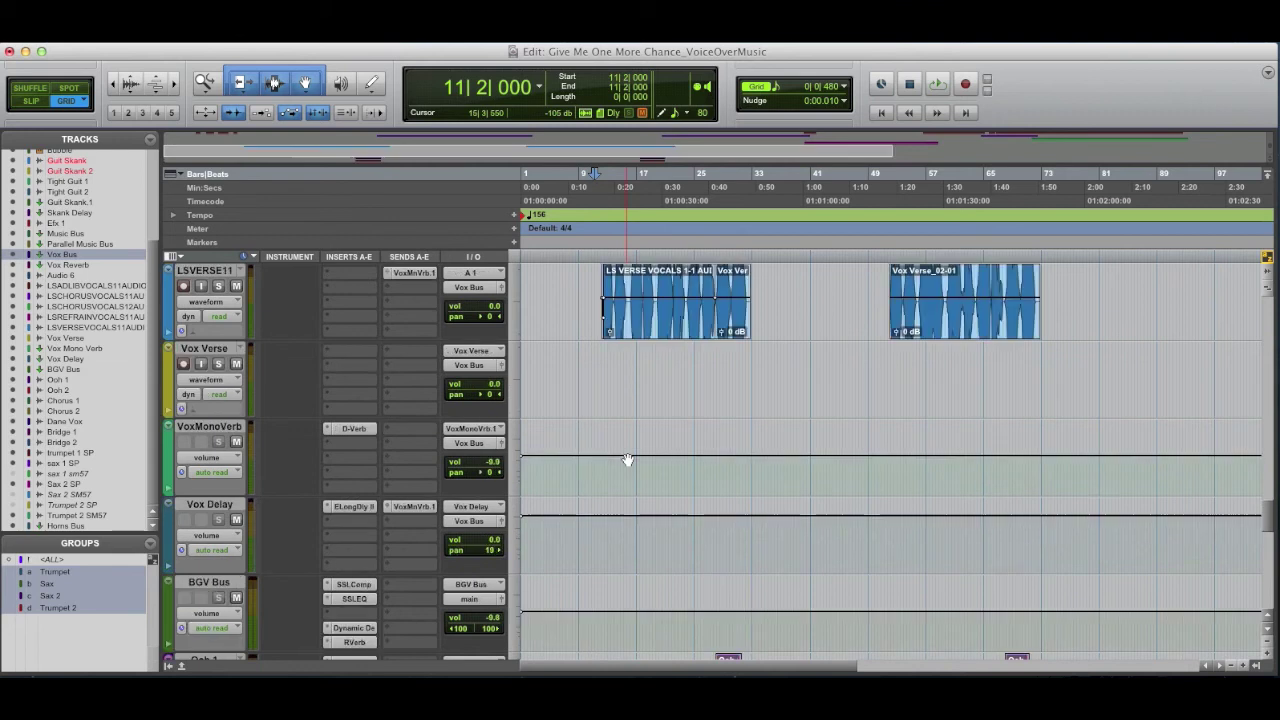
pyautogui.scroll(2, 627, 460)
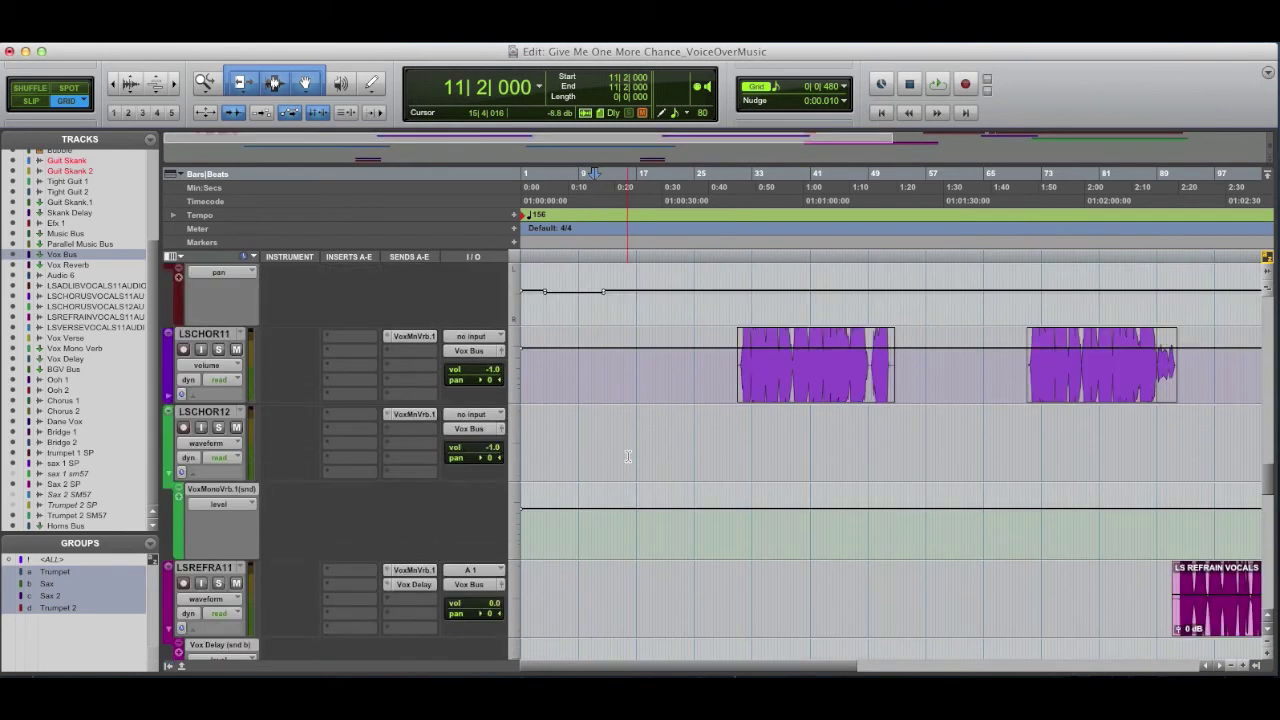
pyautogui.scroll(3, 628, 457)
pyautogui.scroll(3, 402, 420)
pyautogui.click(405, 275)
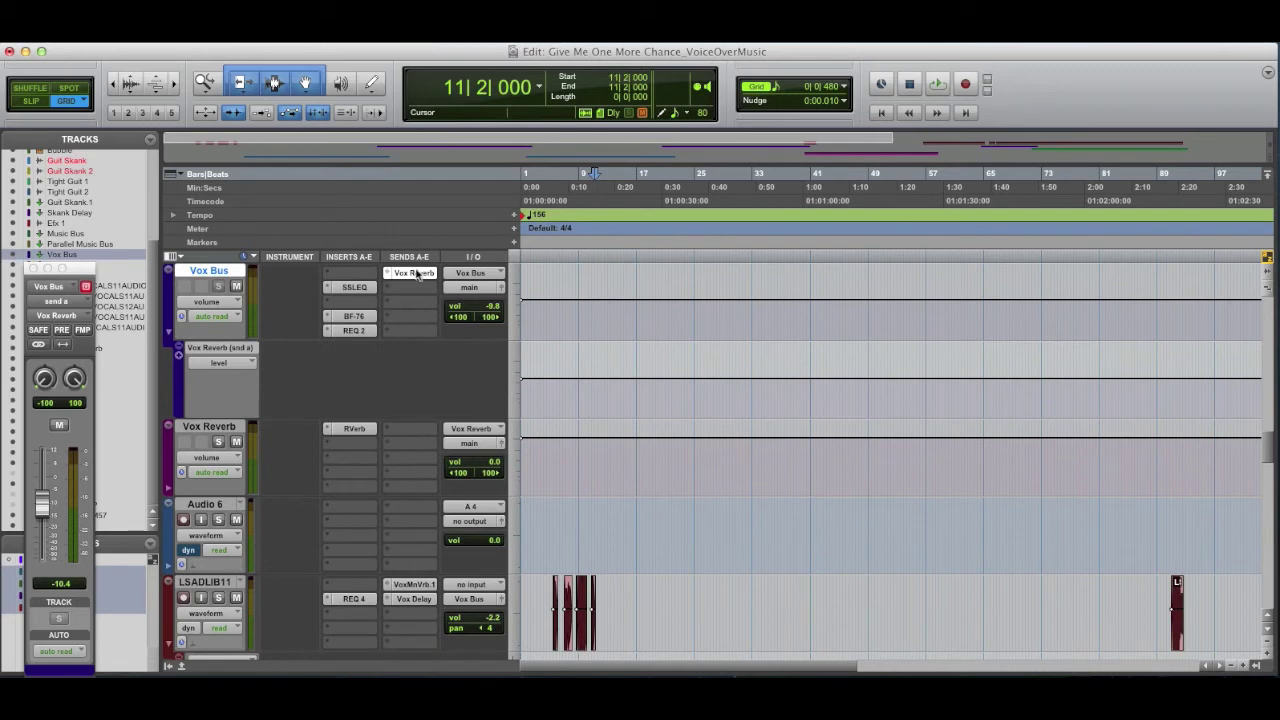
# Step: Play the chorus vocals from 32|4|000, mute the Vox Bus send to Vox Reverb during playback, and stop
pyautogui.scroll(-3, 732, 397)
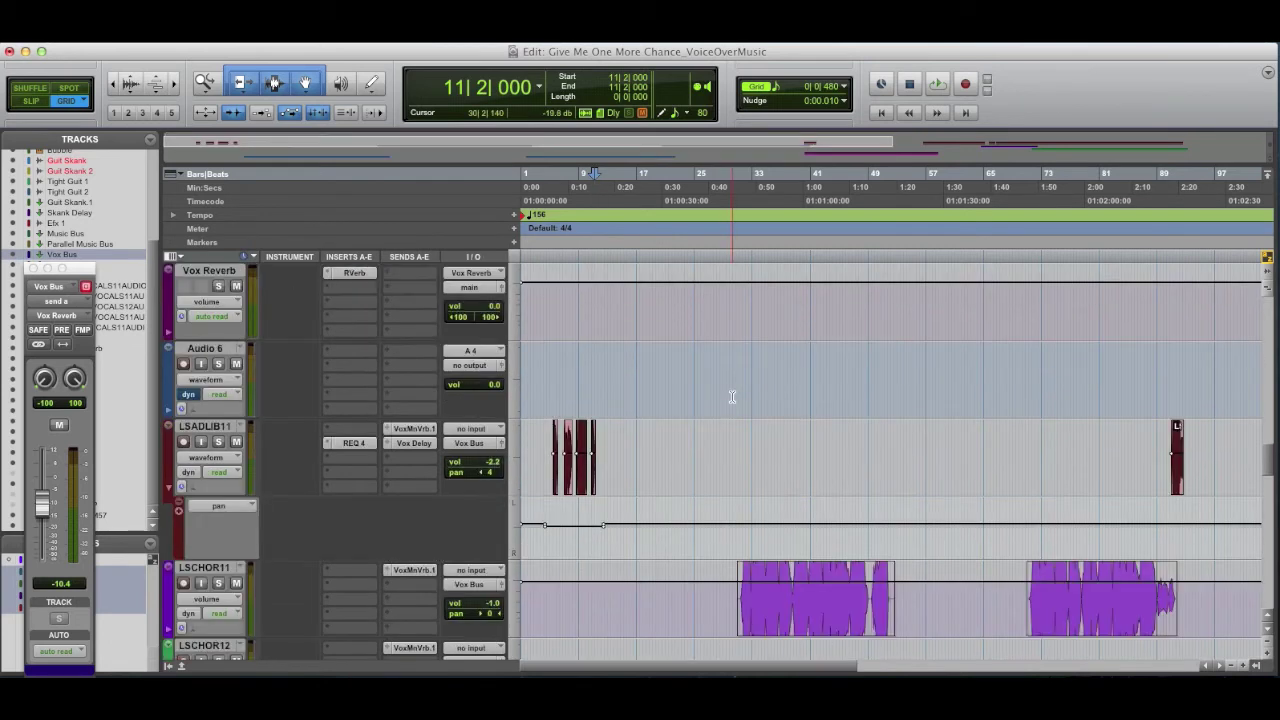
pyautogui.click(749, 437)
pyautogui.press('space')
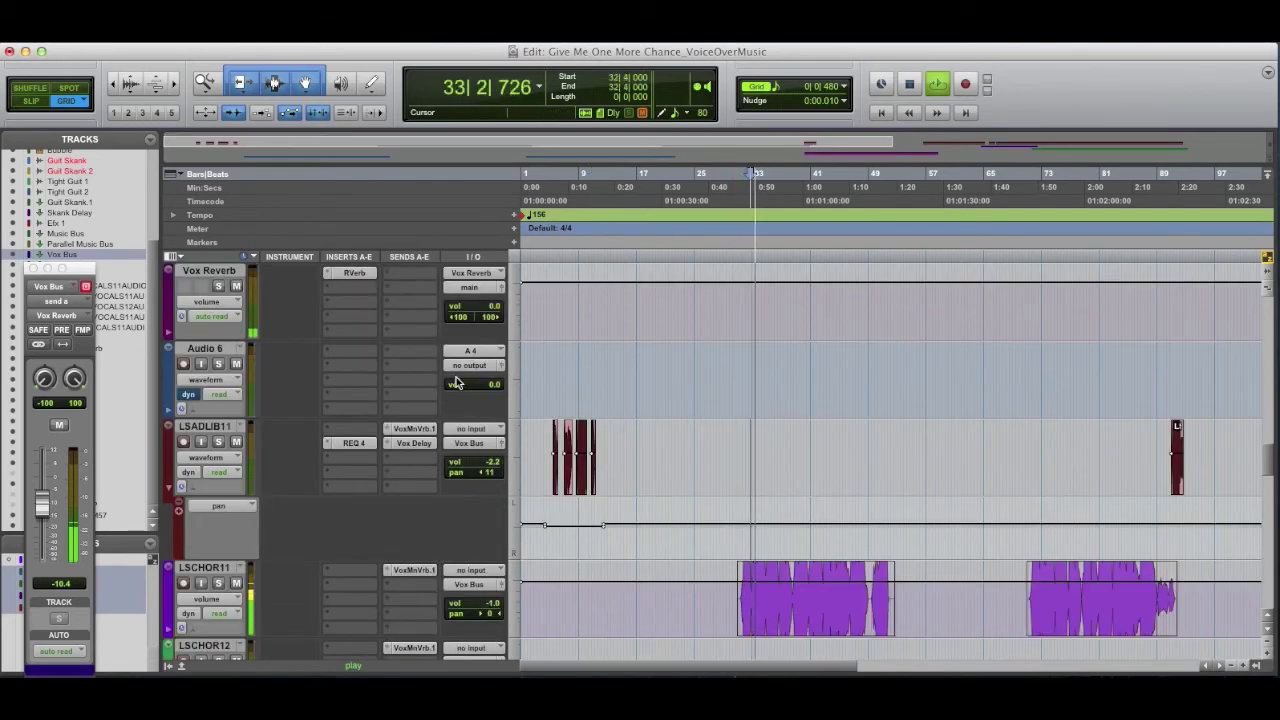
pyautogui.scroll(4, 455, 383)
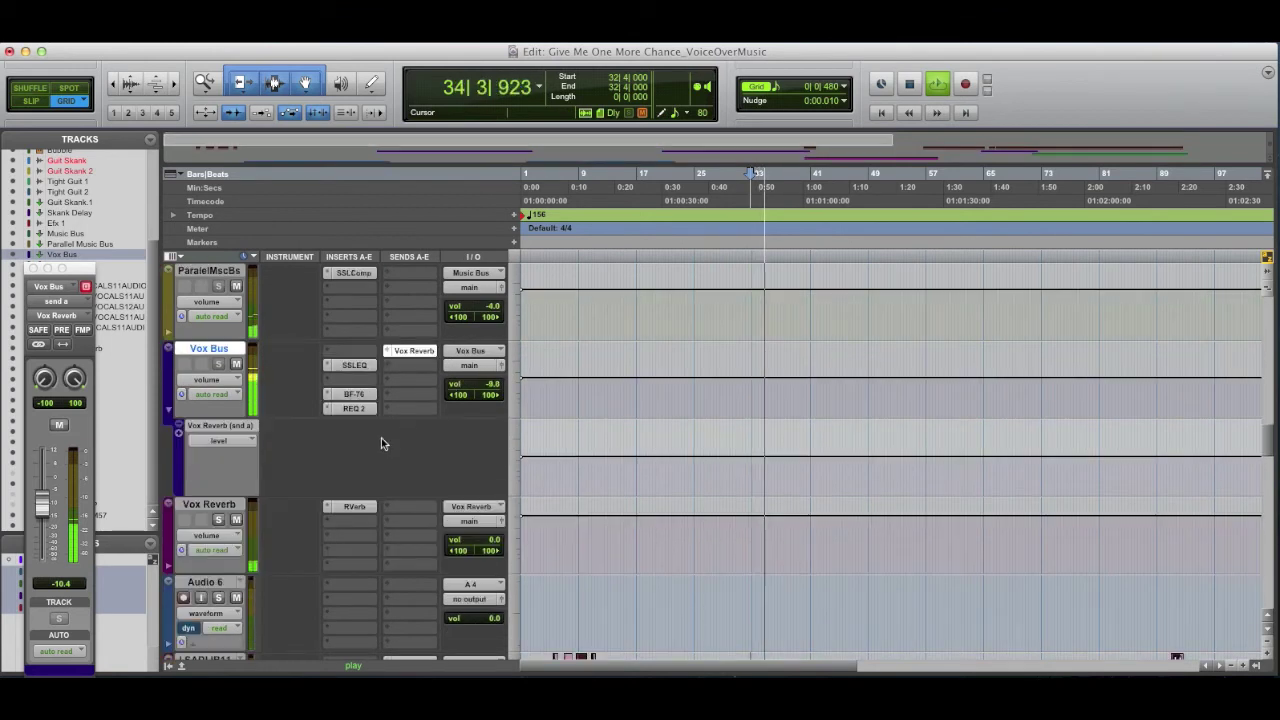
pyautogui.keyDown('ctrl'); pyautogui.keyDown('super'); pyautogui.click(410, 358); pyautogui.keyUp('super'); pyautogui.keyUp('ctrl')
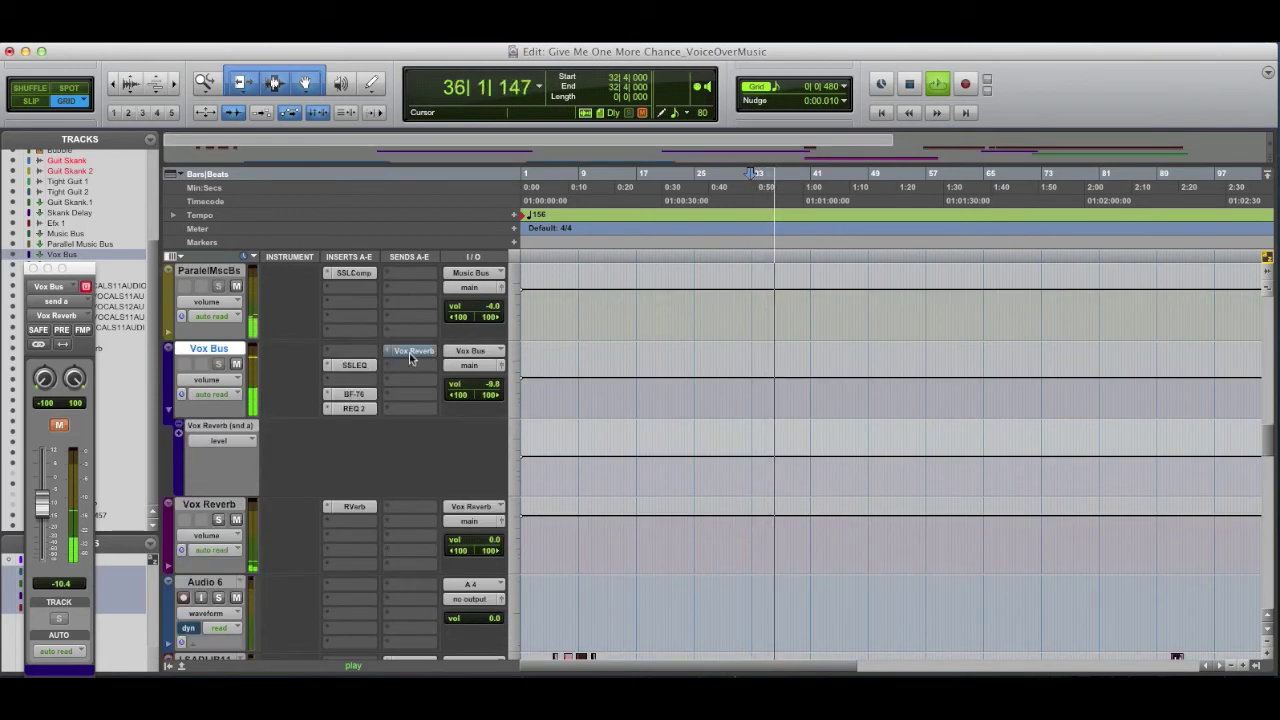
pyautogui.press('space')
# Step: Audition the chorus vocals from 31|2|480 with the Vox Reverb send muted, and stop playback
pyautogui.scroll(-3, 800, 557)
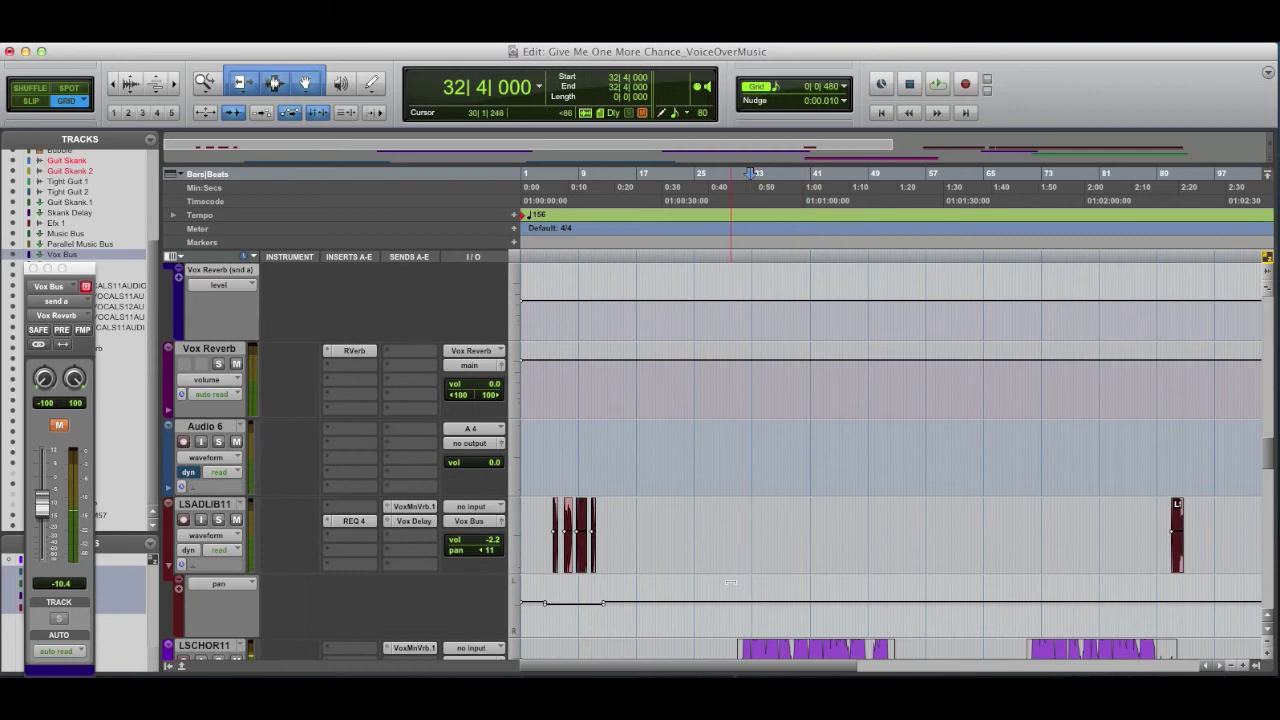
pyautogui.click(740, 518)
pyautogui.press('space')
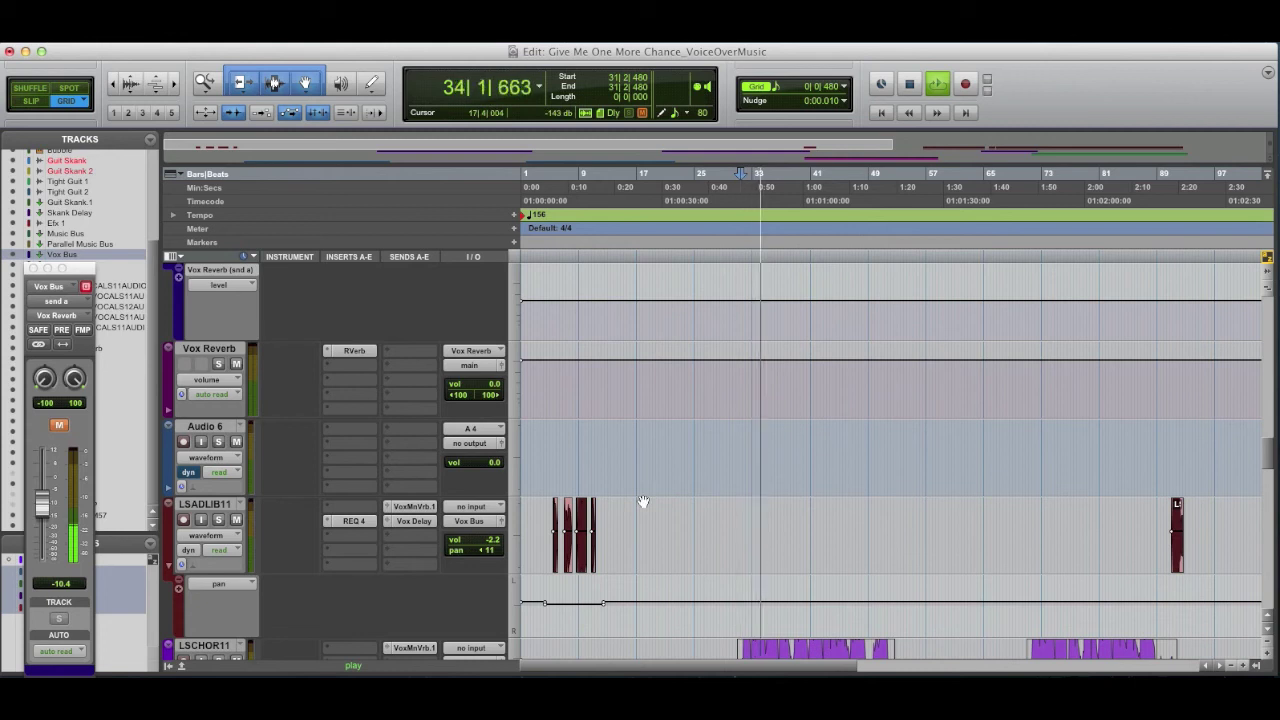
pyautogui.press('space')
# Step: Unmute the Vox Bus send to Vox Reverb, replay the chorus vocals from 31|2|480, and stop playback
pyautogui.scroll(2, 643, 501)
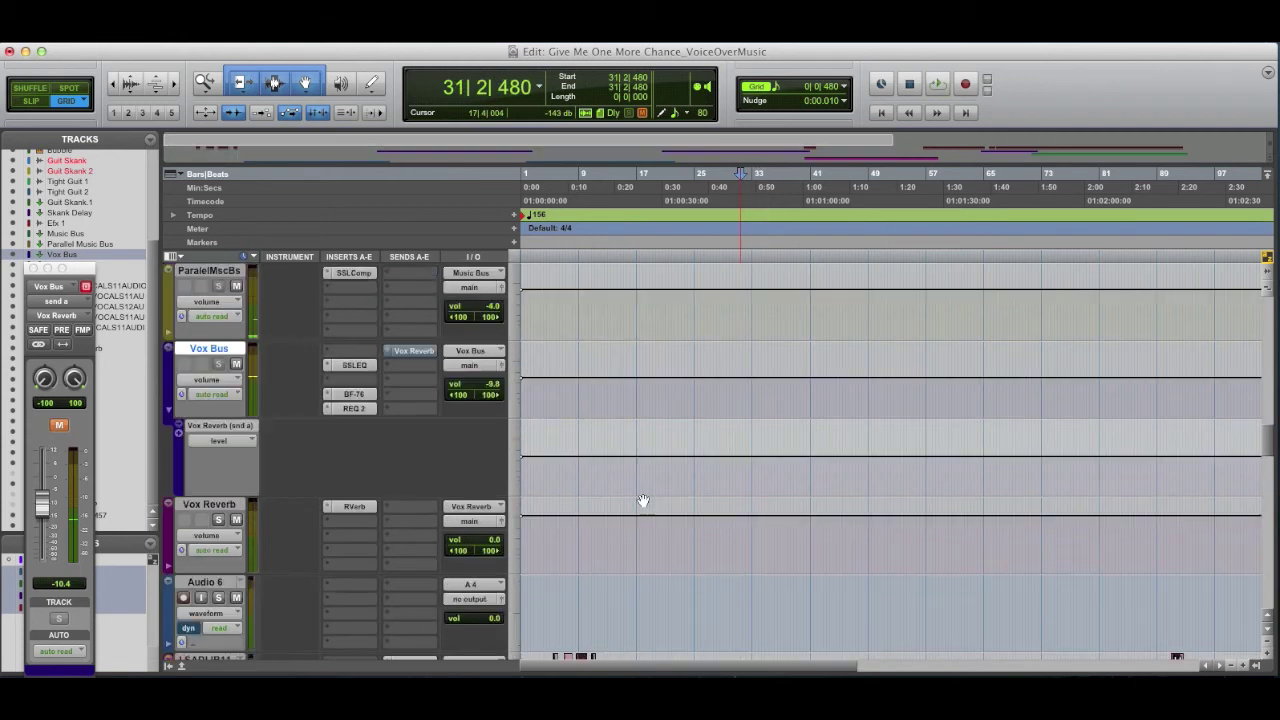
pyautogui.scroll(-1, 771, 490)
pyautogui.scroll(4, 770, 491)
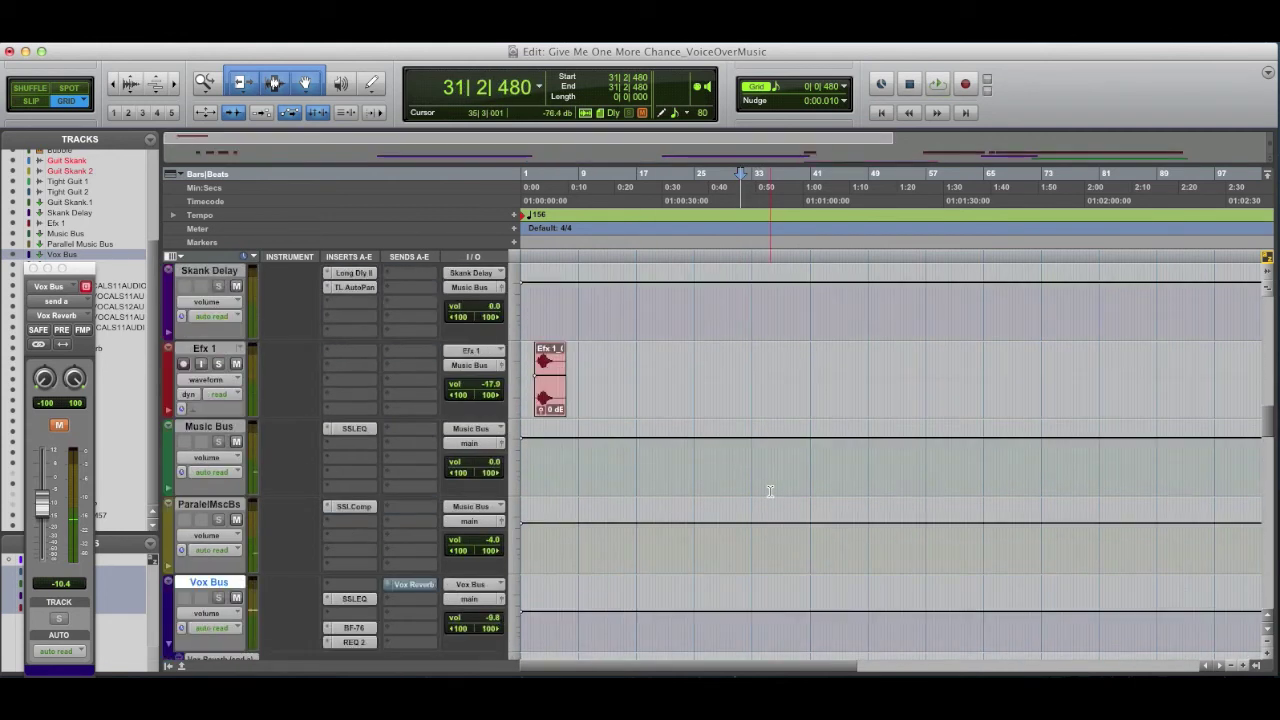
pyautogui.scroll(-1, 707, 596)
pyautogui.scroll(-8, 707, 596)
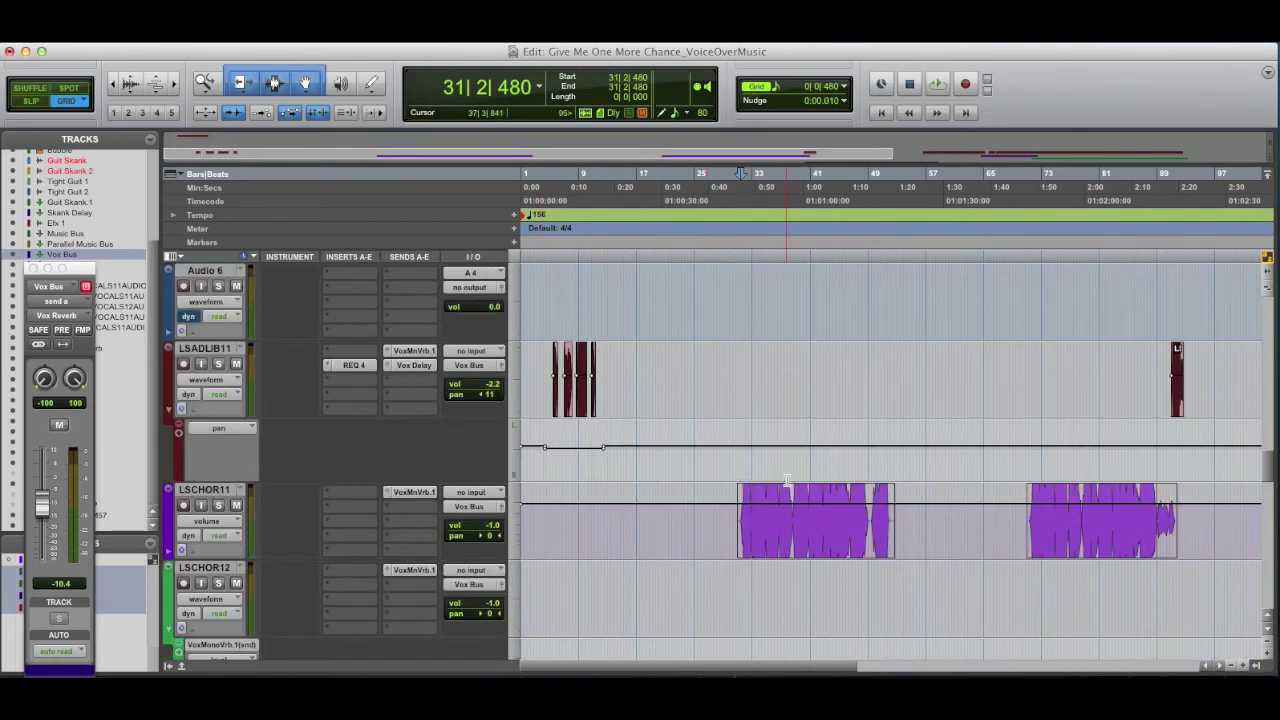
pyautogui.press('space')
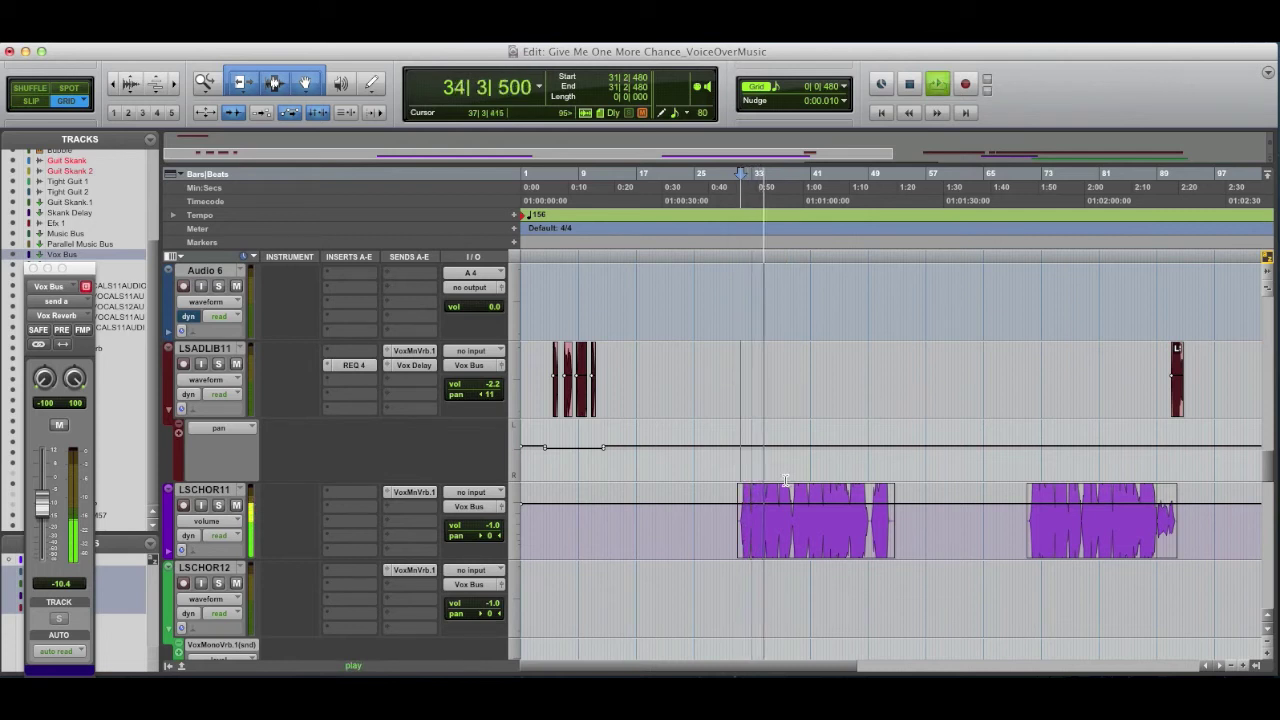
pyautogui.press('space')
# Step: Inspect the RVerb settings on the Vox Reverb track, and close the plug-in window
pyautogui.scroll(6, 537, 440)
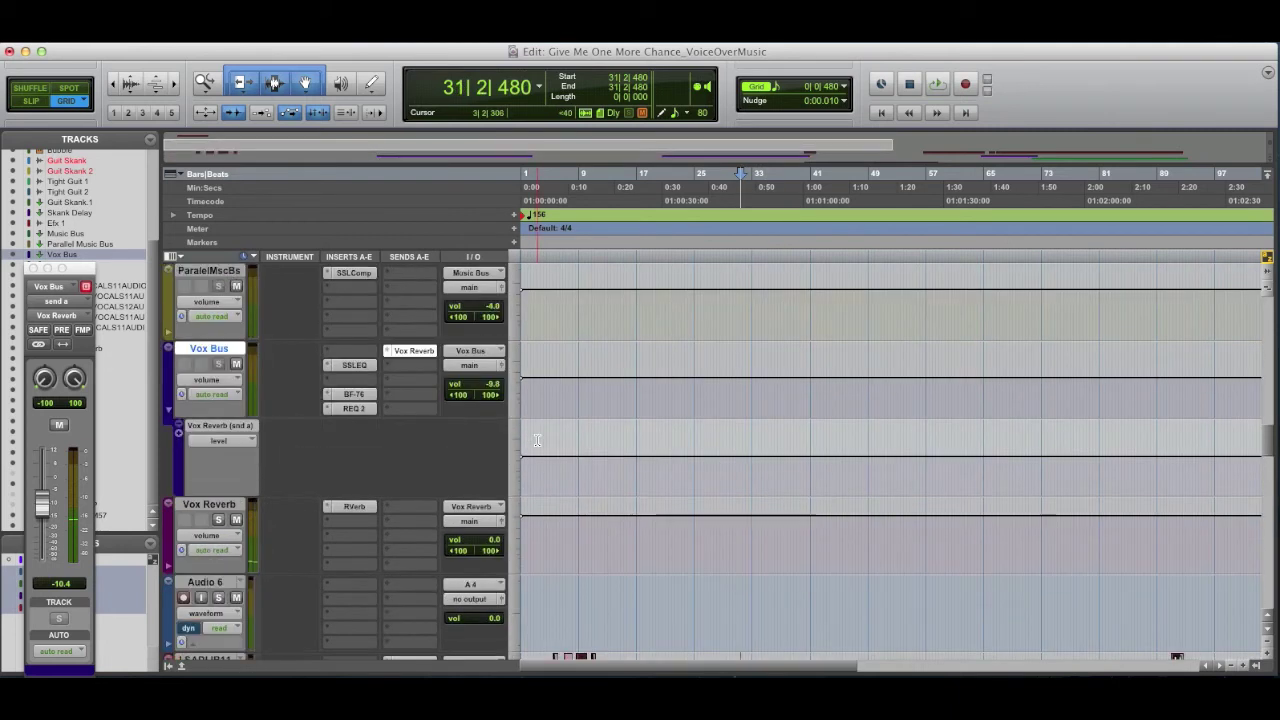
pyautogui.click(355, 507)
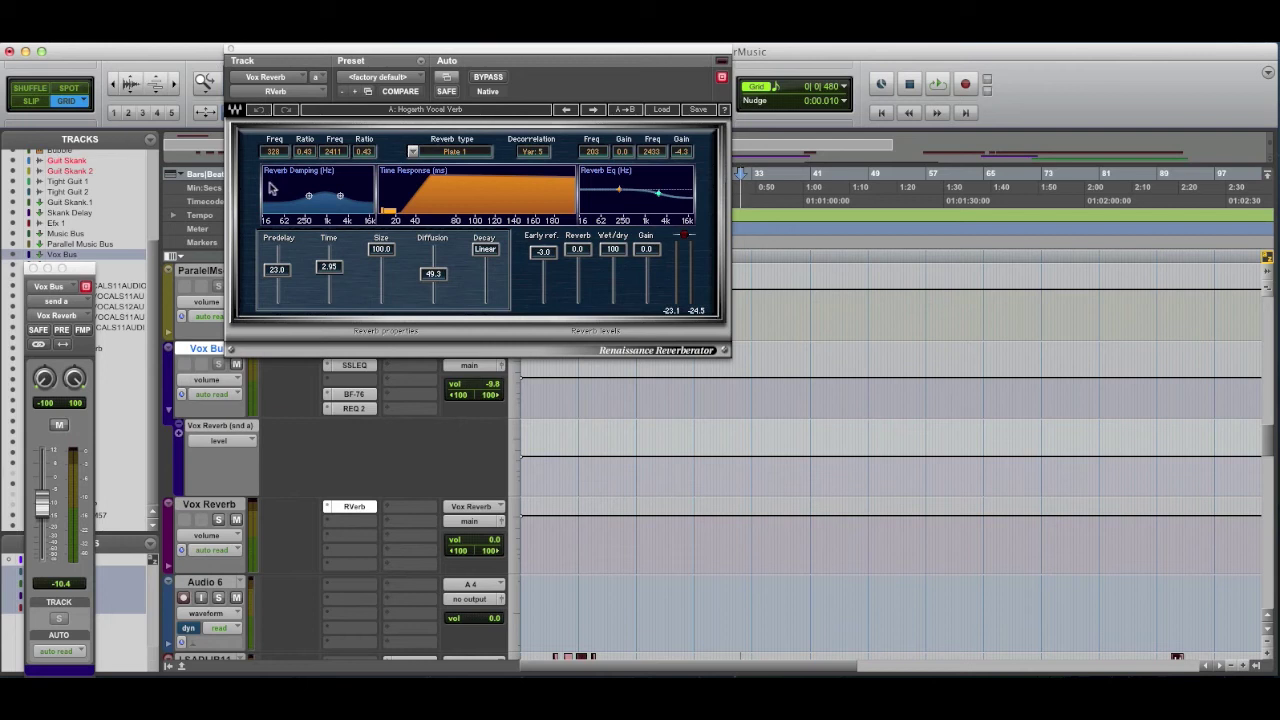
pyautogui.click(229, 50)
# Step: Play the LSADLIB11 ad-libs in the mix from 5|2|480
pyautogui.scroll(-6, 731, 400)
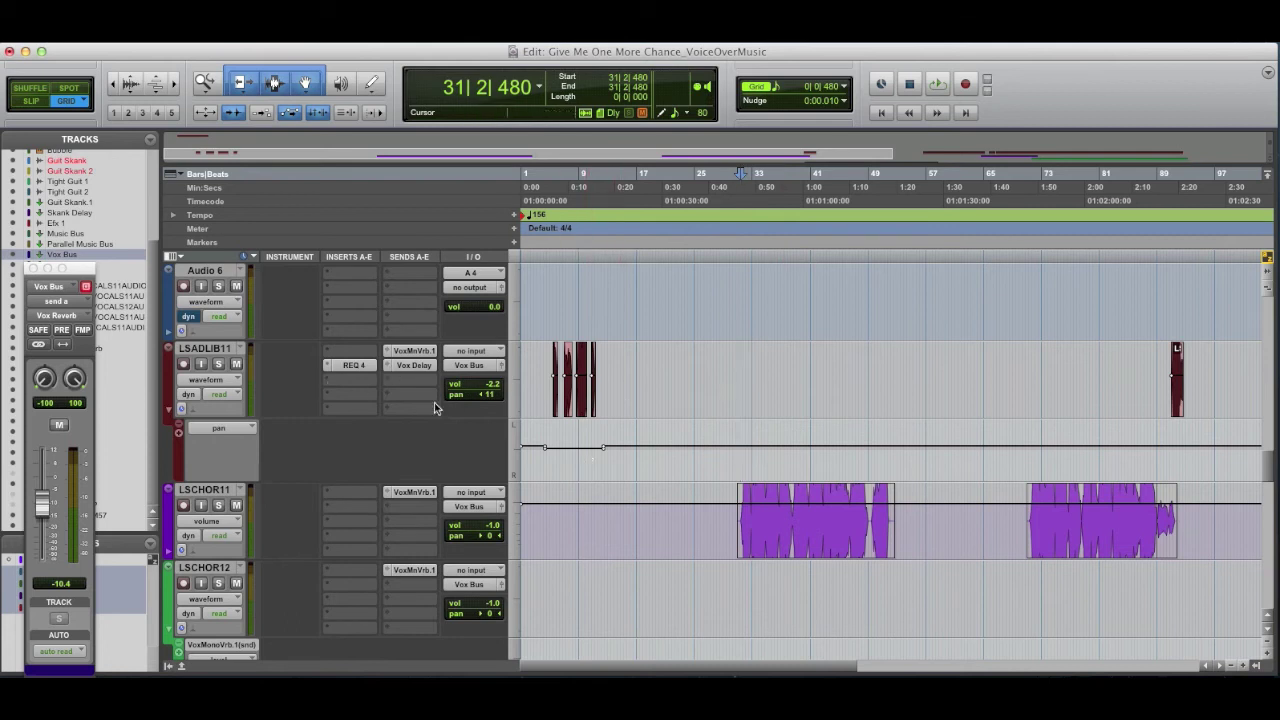
pyautogui.click(554, 430)
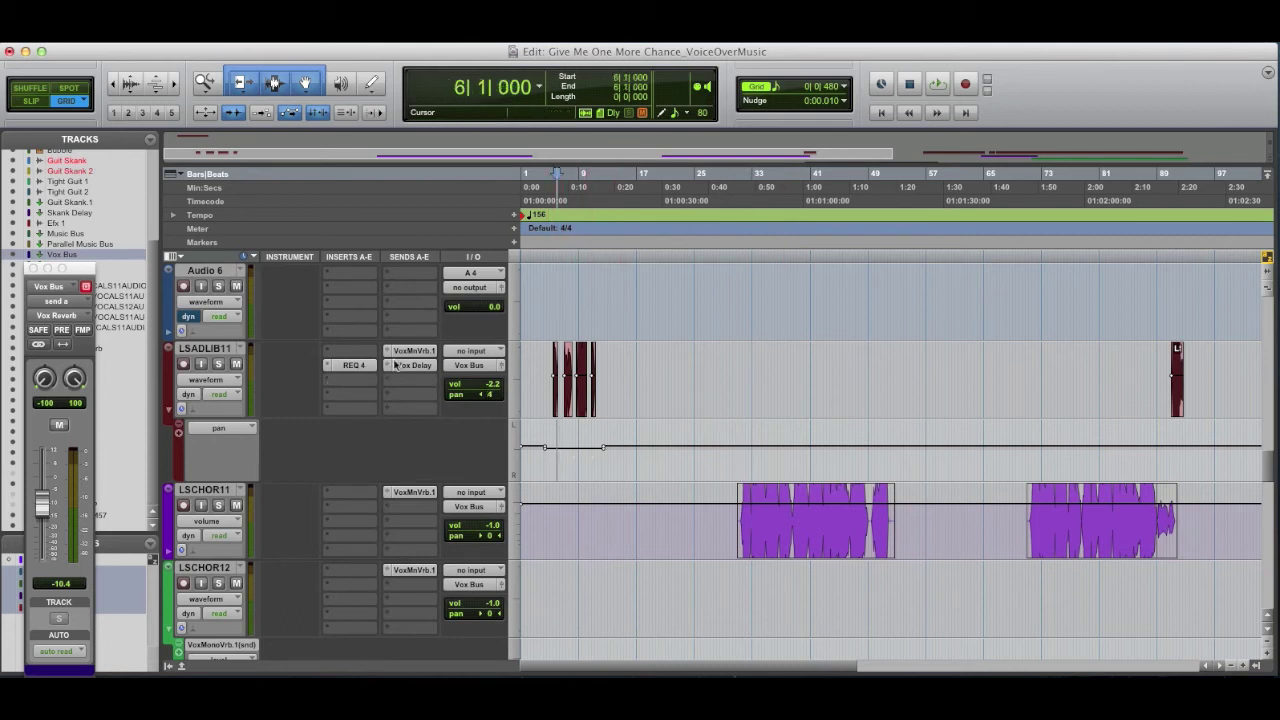
pyautogui.click(553, 471)
pyautogui.press('space')
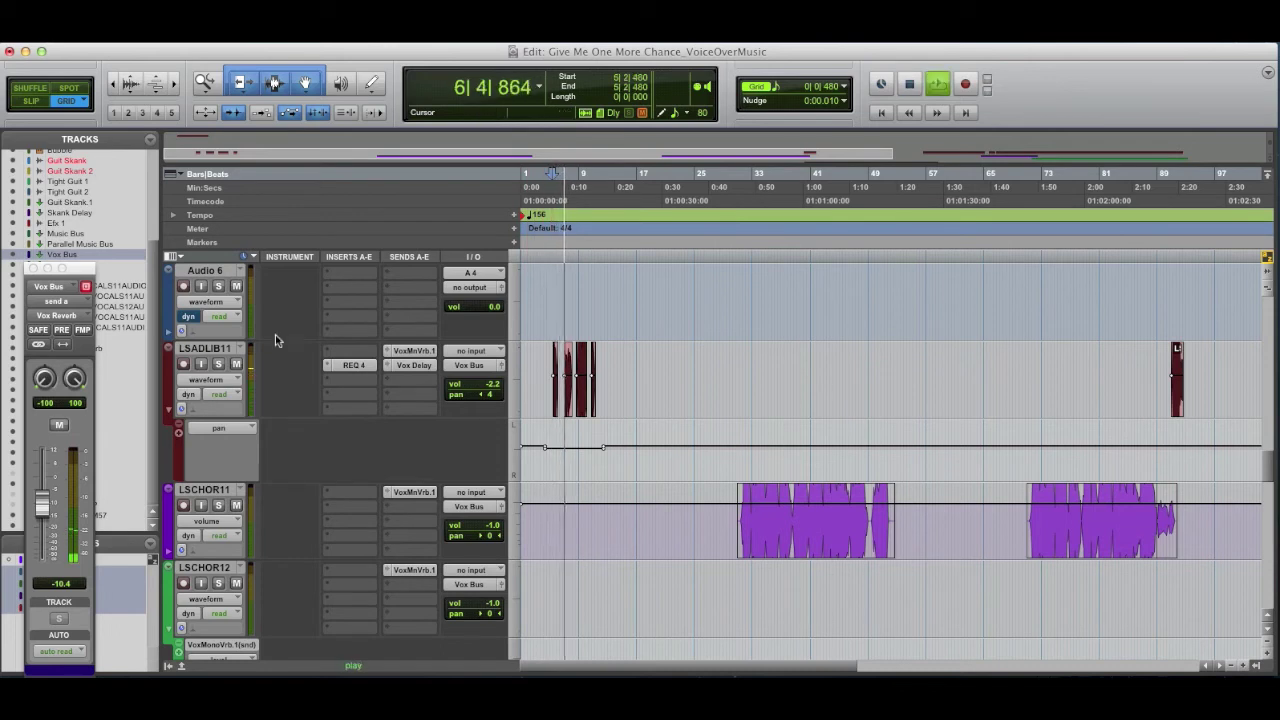
# Step: Solo the LSADLIB11 track to hear the ad-libs alone, and stop playback
pyautogui.click(219, 365)
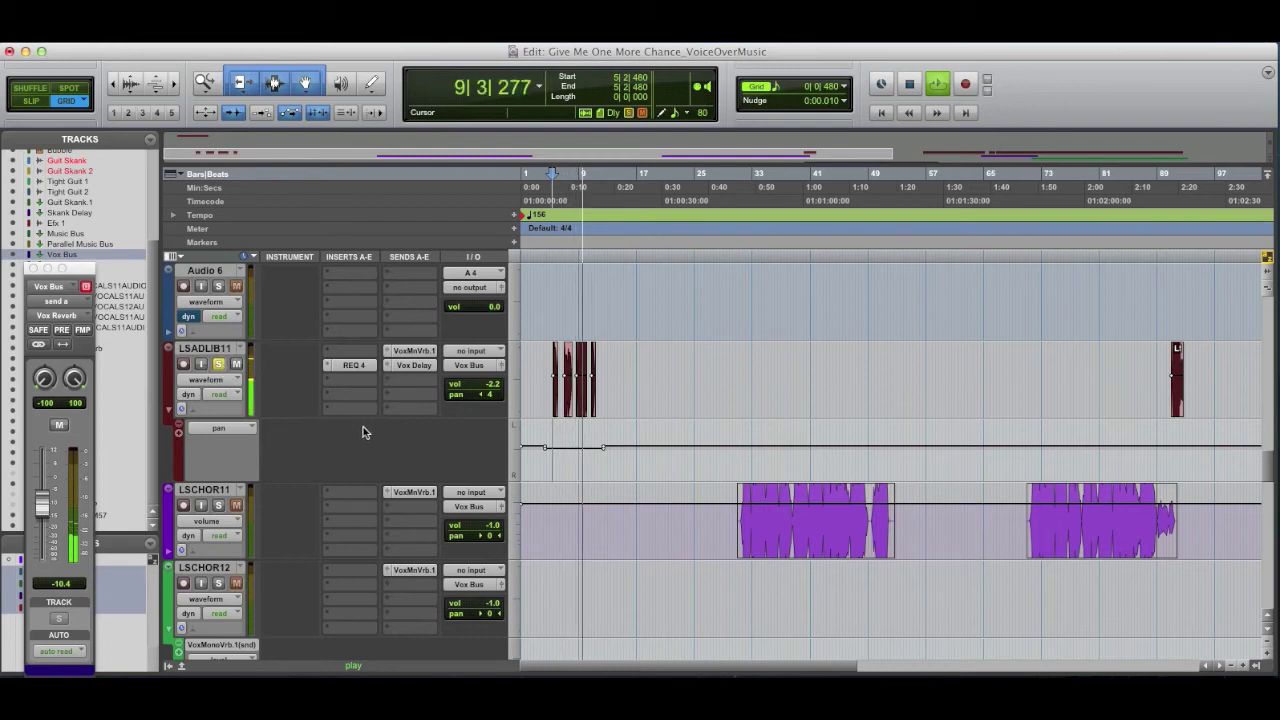
pyautogui.press('space')
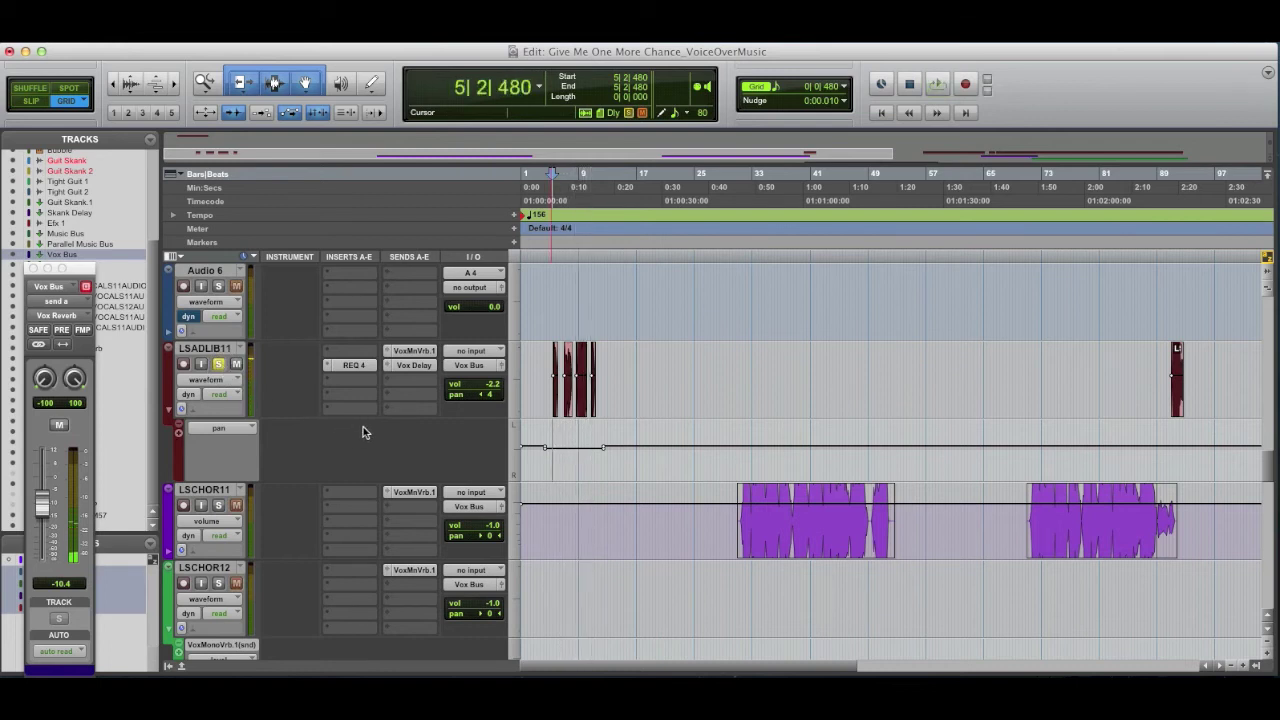
# Step: Inspect the Extra Long Delay II settings on the Vox Delay track, and close the plug-in window
pyautogui.scroll(-5, 463, 466)
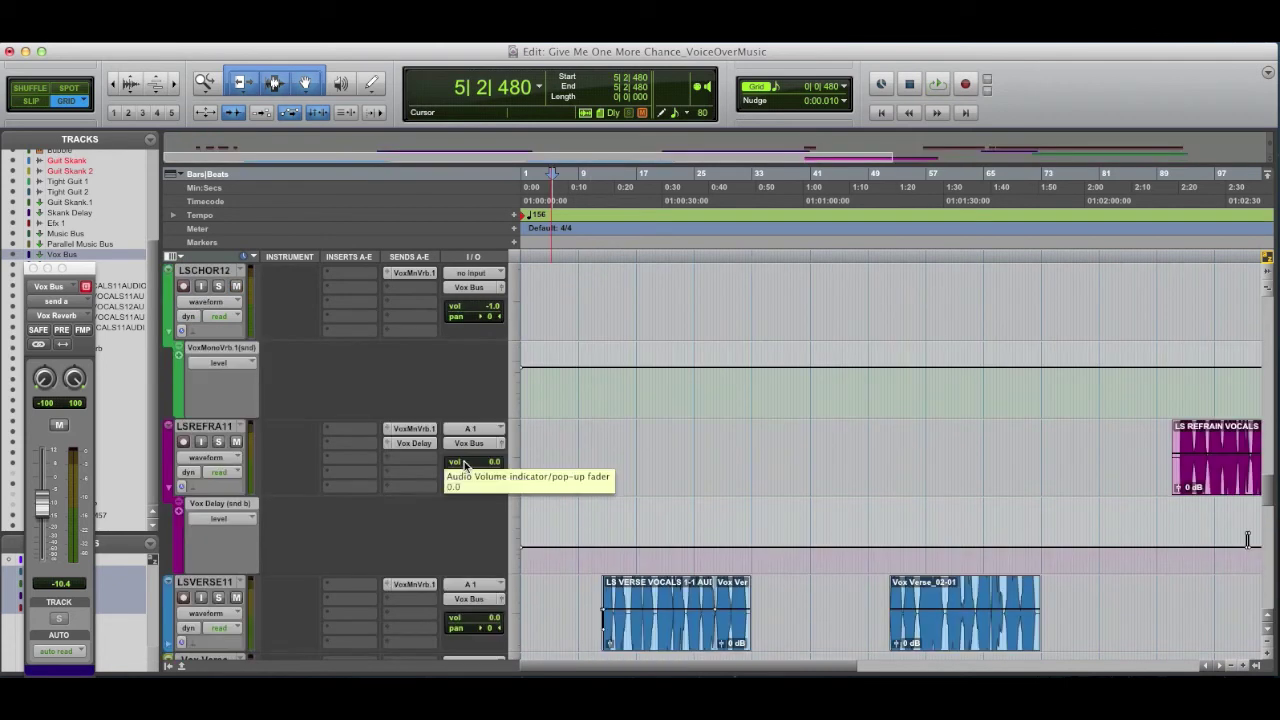
pyautogui.scroll(-3, 463, 466)
pyautogui.scroll(-3, 463, 466)
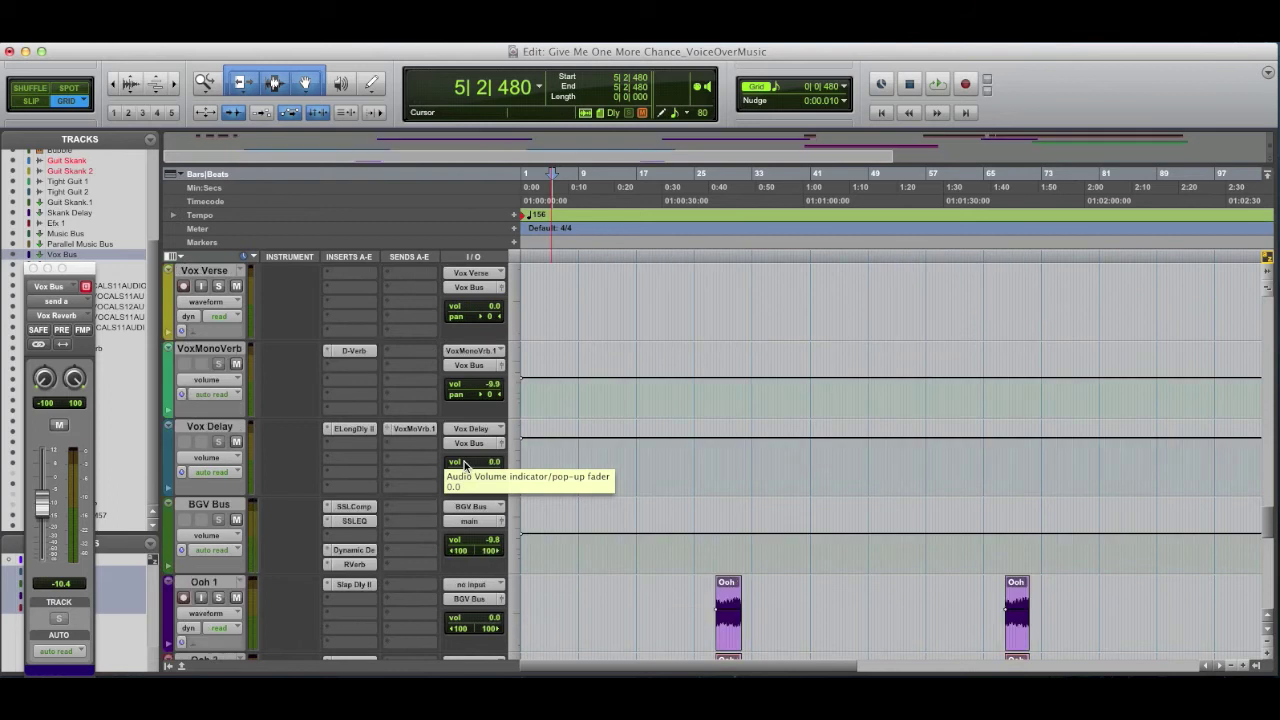
pyautogui.click(210, 427)
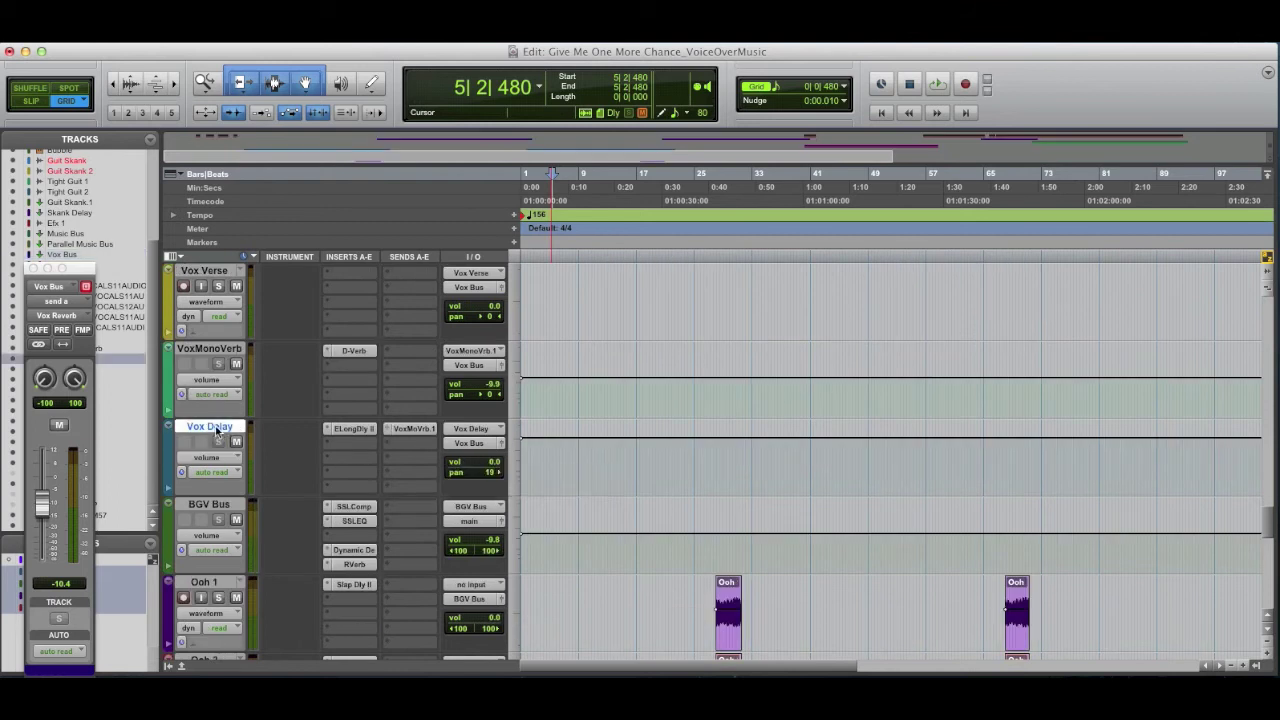
pyautogui.click(352, 429)
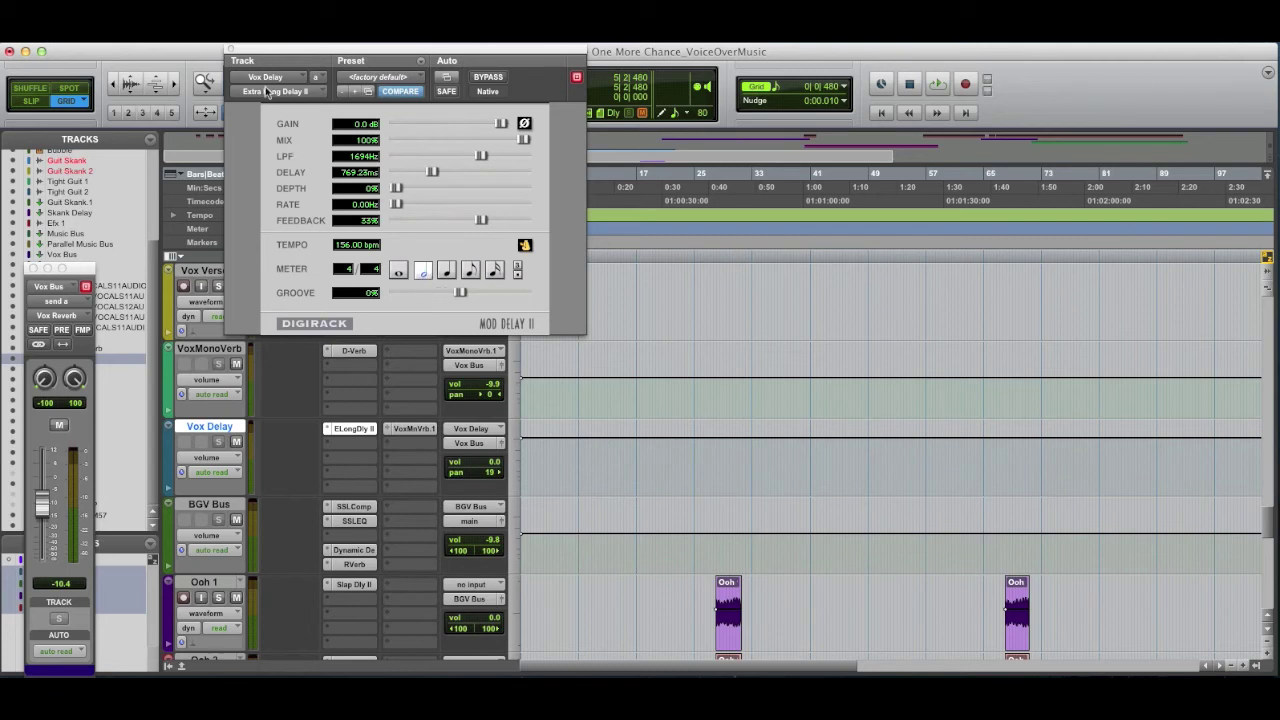
pyautogui.click(229, 50)
# Step: Audition the LSREFRA11 refrain vocals in the mix from 91|2|480, and stop playback
pyautogui.scroll(5, 1247, 461)
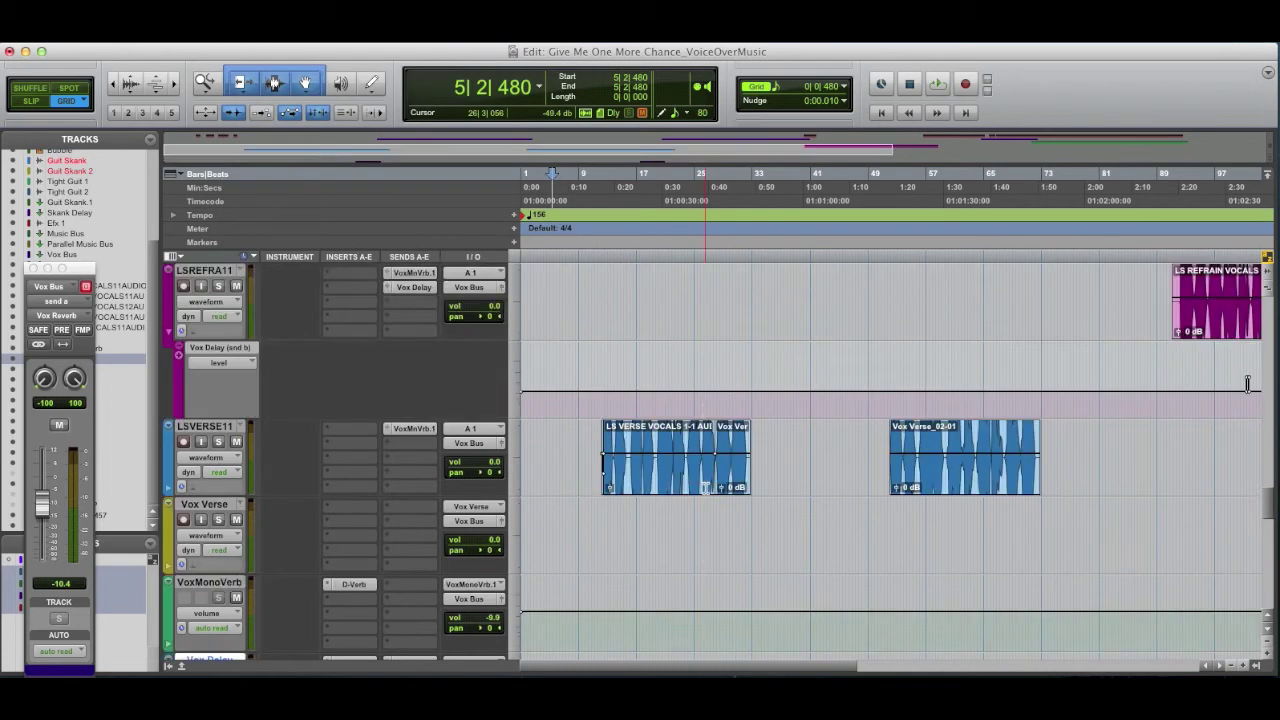
pyautogui.hscroll(10, 738, 489)
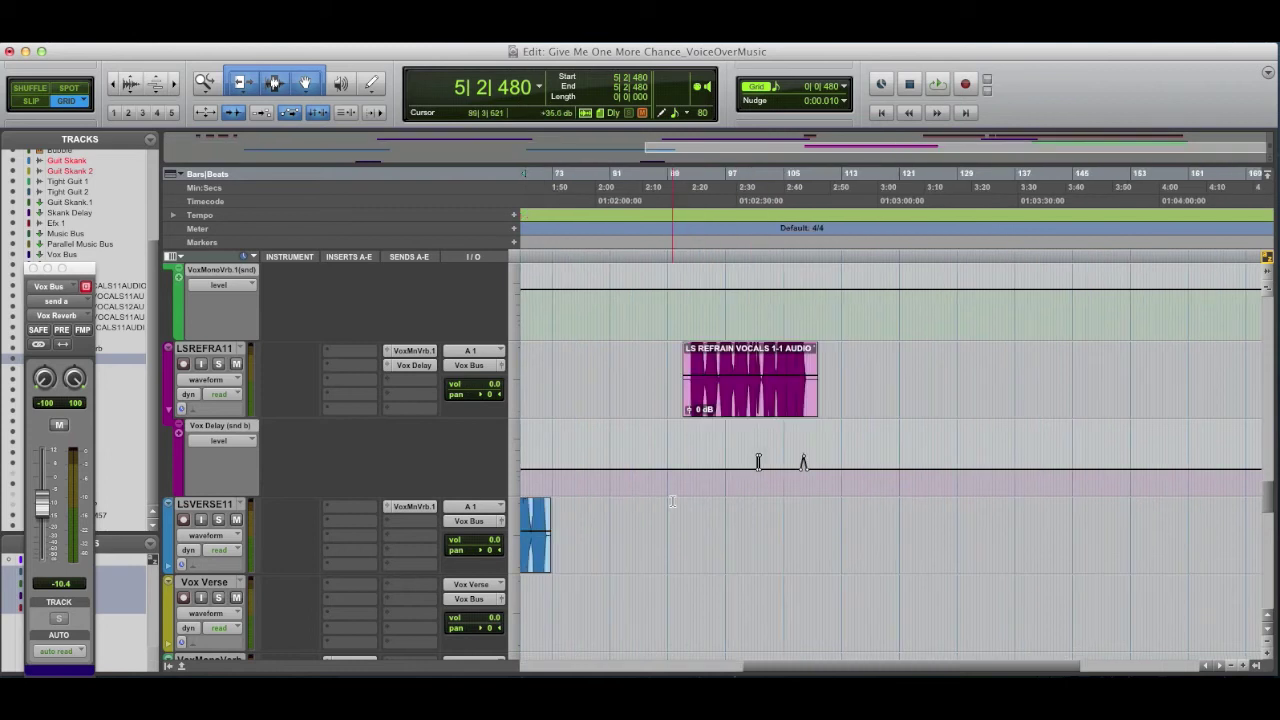
pyautogui.click(673, 500)
pyautogui.click(685, 492)
pyautogui.press('space')
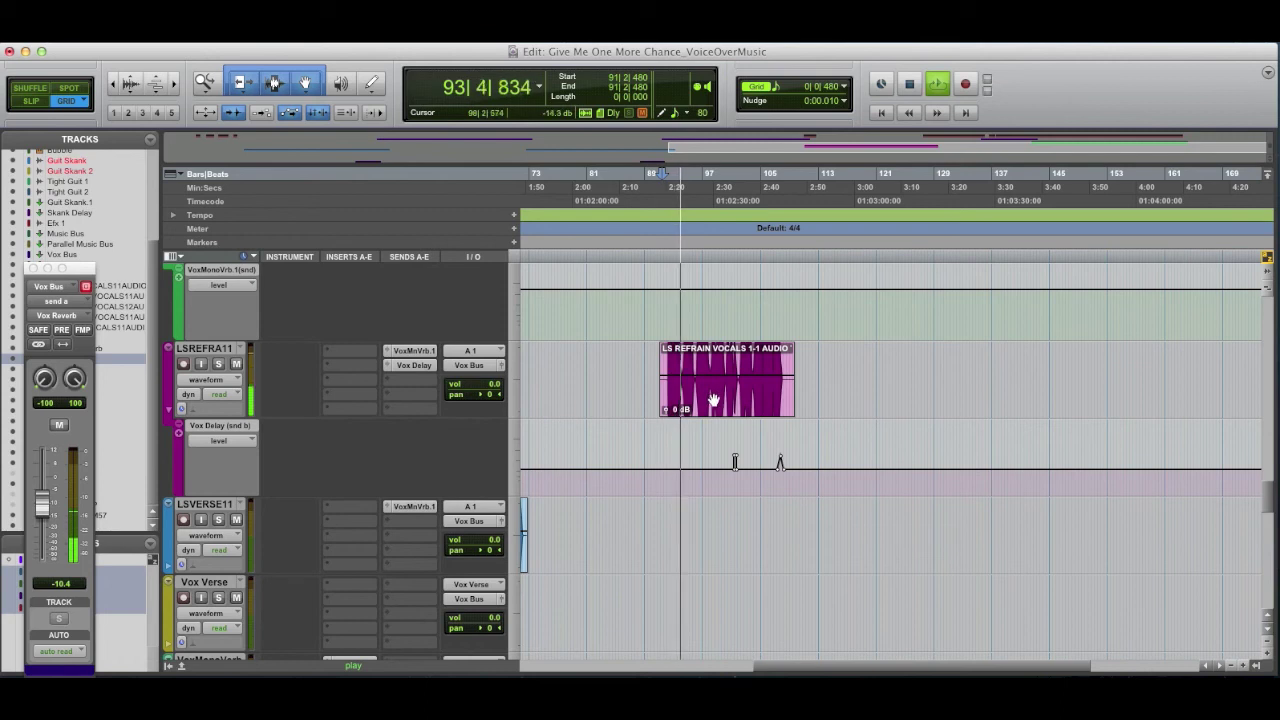
pyautogui.press('space')
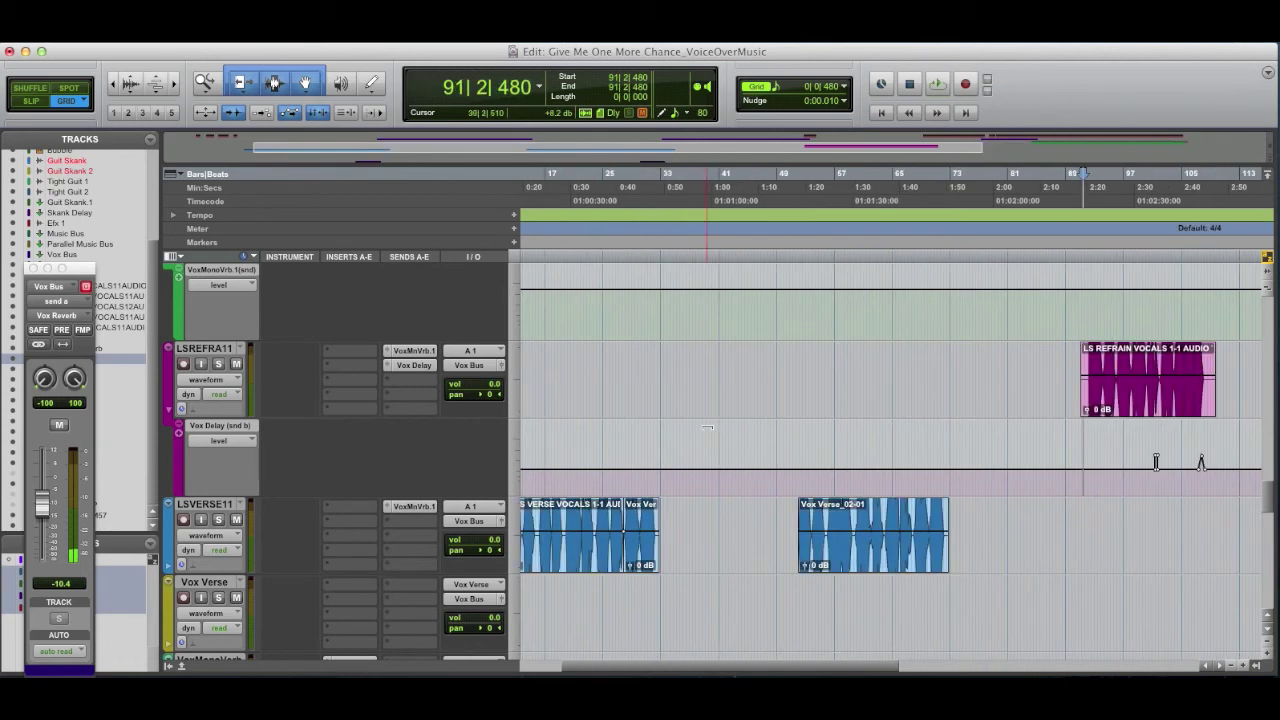
# Step: Audition the Ooh 1 and Ooh 2 backing vocals in the mix from 27|4|000, and stop playback
pyautogui.scroll(-3, 707, 429)
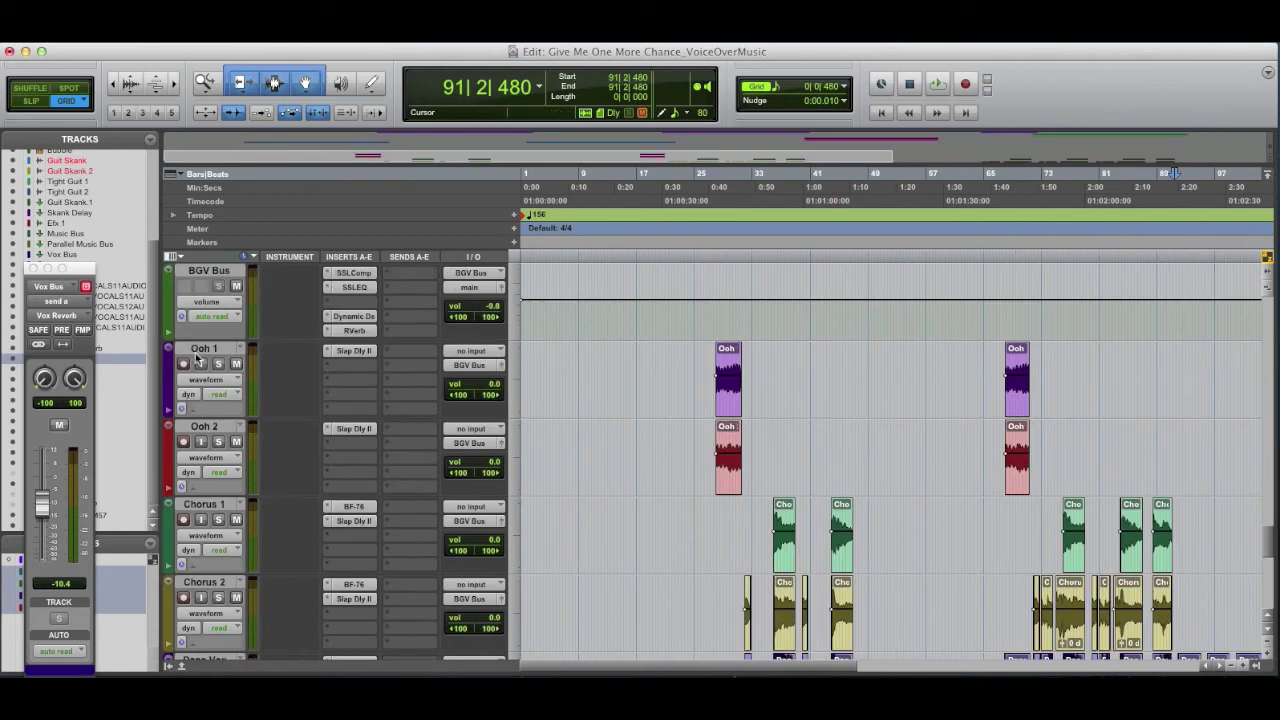
pyautogui.click(200, 349)
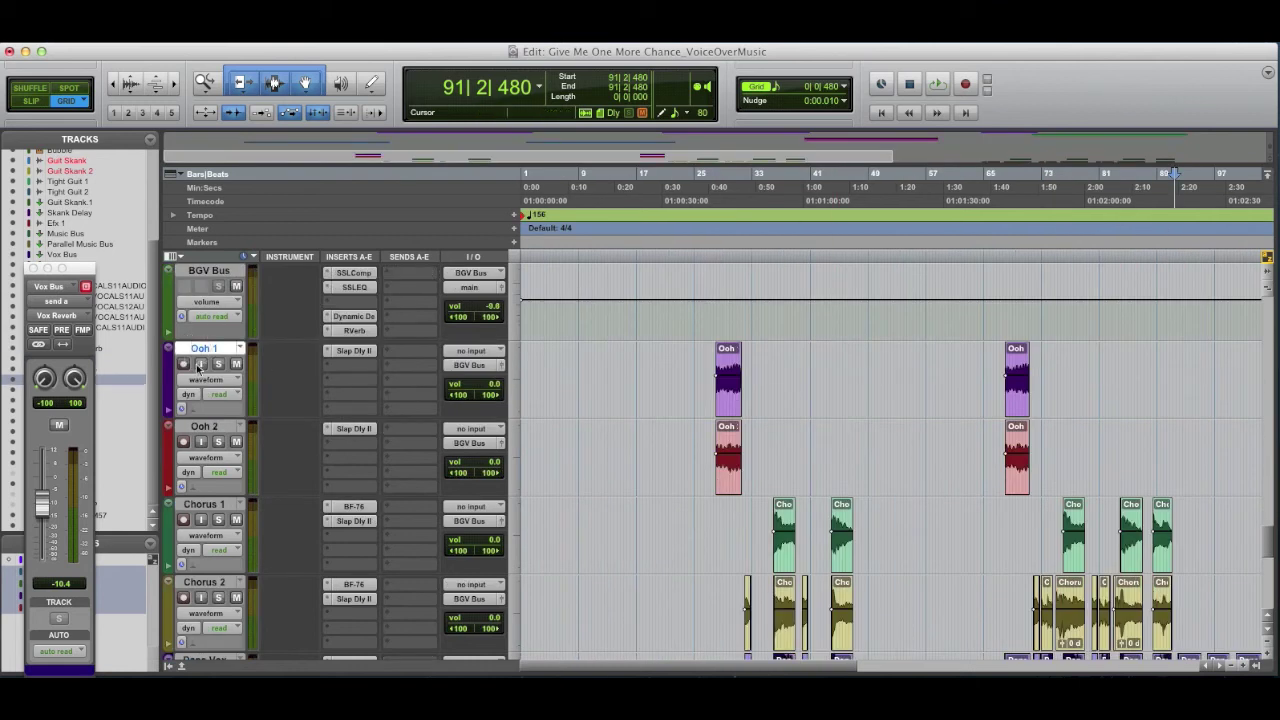
pyautogui.click(204, 427)
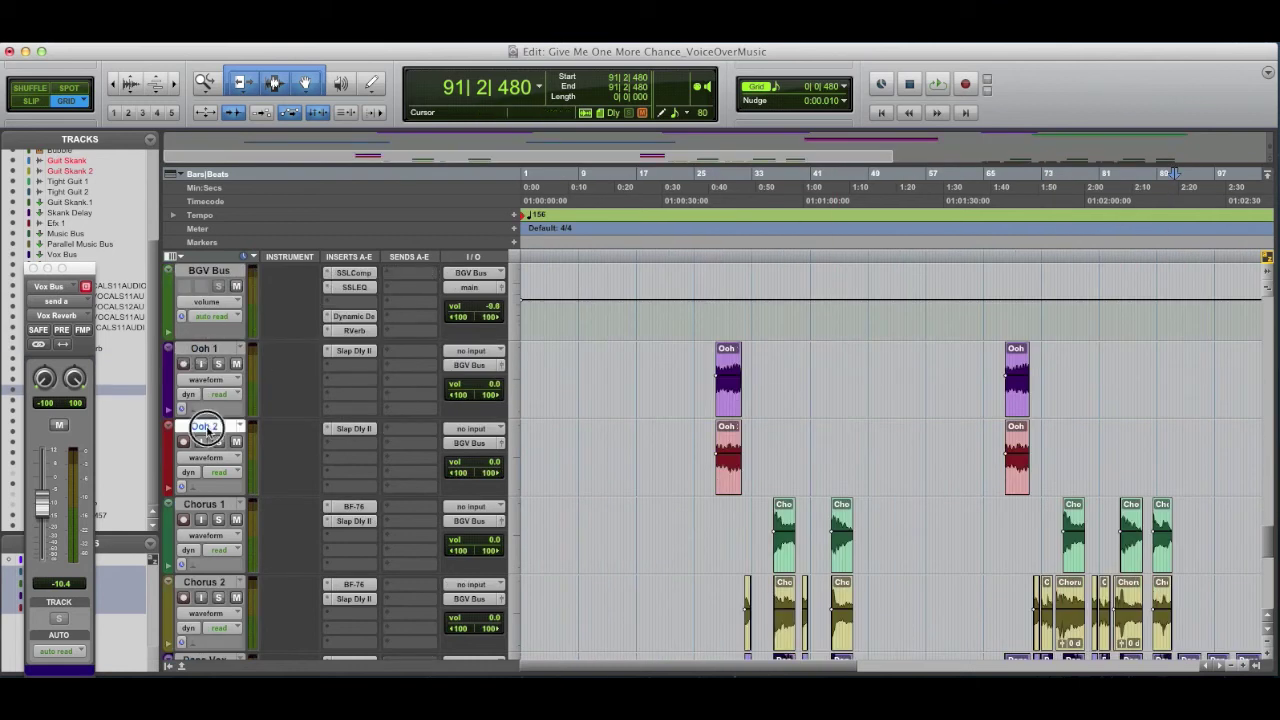
pyautogui.click(716, 312)
pyautogui.press('space')
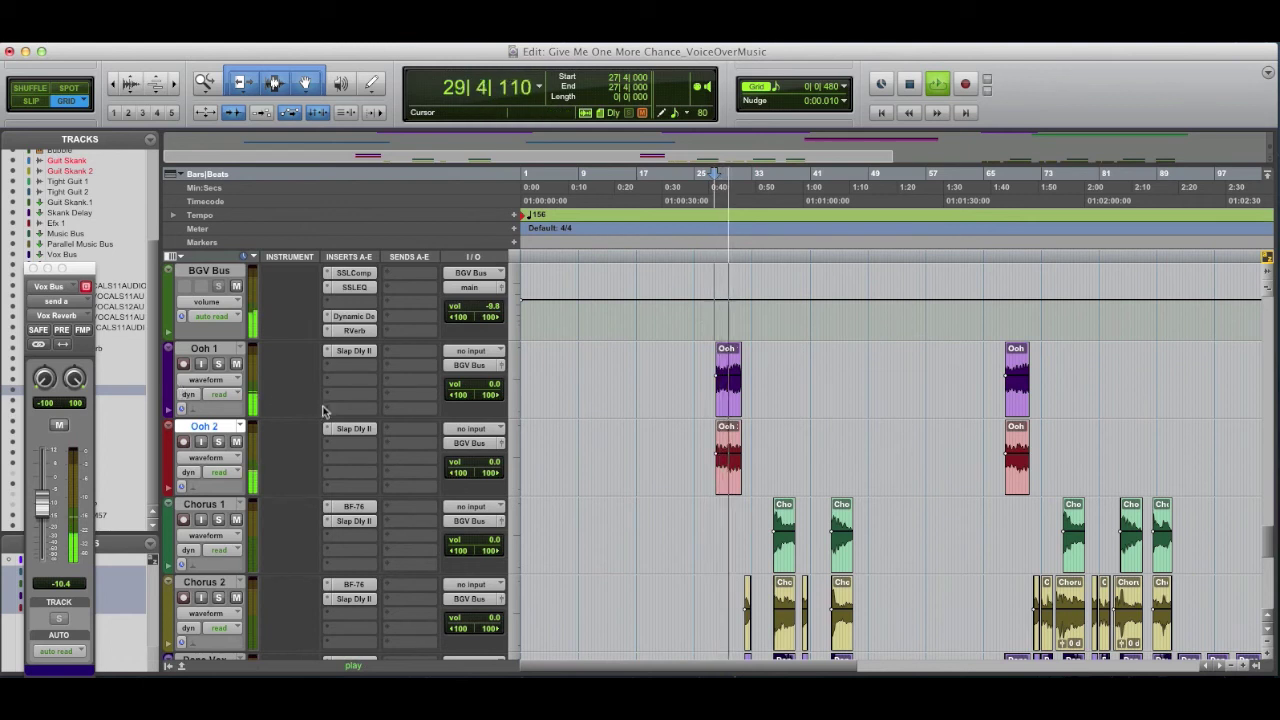
pyautogui.press('space')
# Step: Solo Ooh 1 and Ooh 2, replay them from 28|3|000, and stop playback
pyautogui.click(719, 525)
pyautogui.click(218, 364)
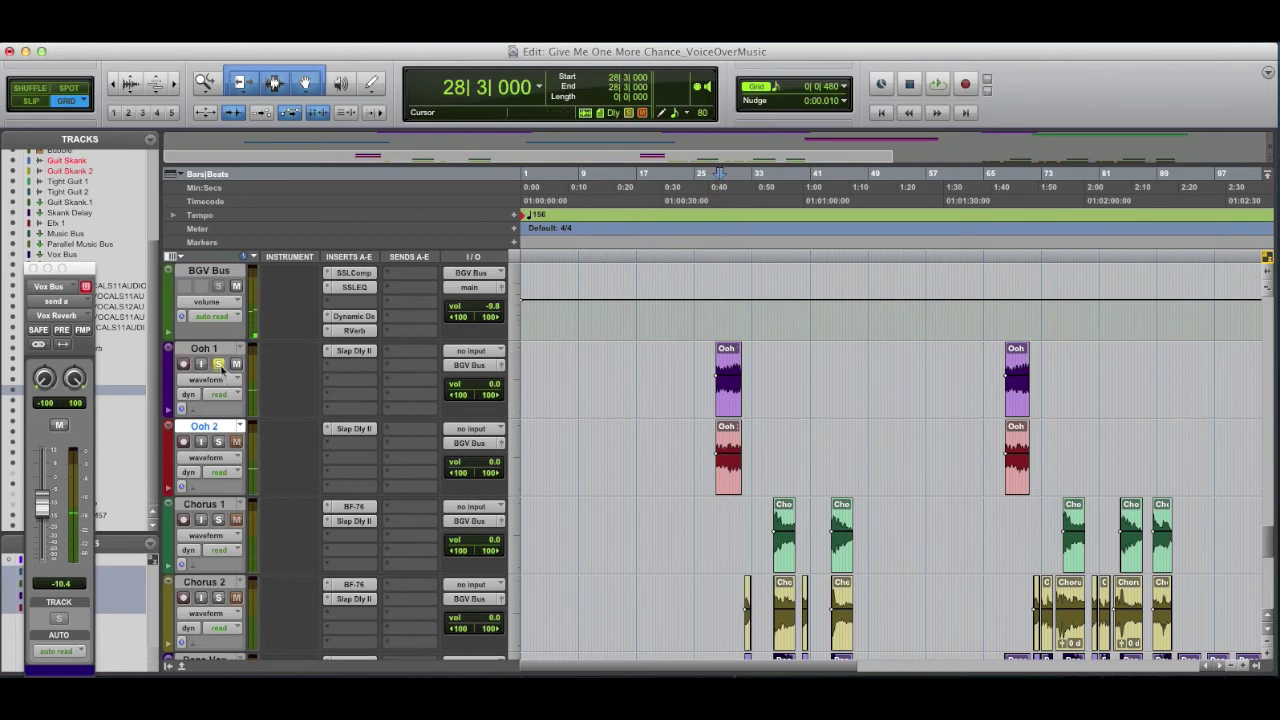
pyautogui.click(218, 441)
pyautogui.press('space')
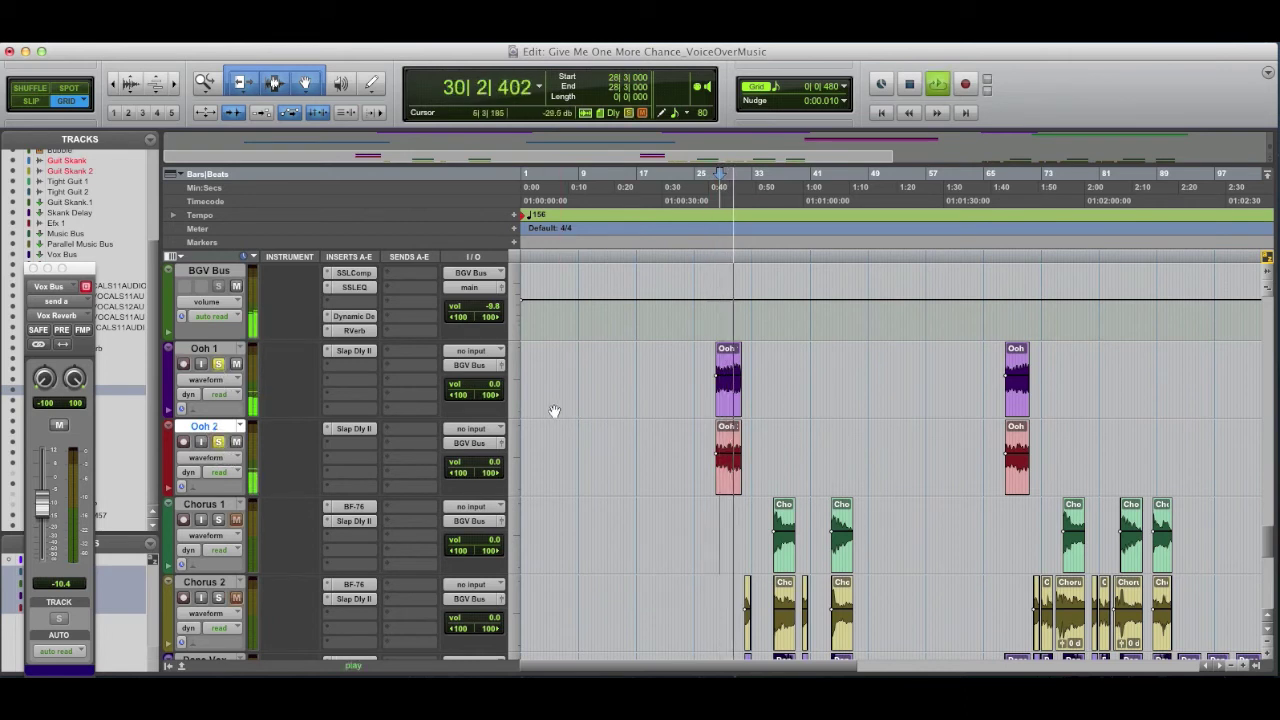
pyautogui.press('space')
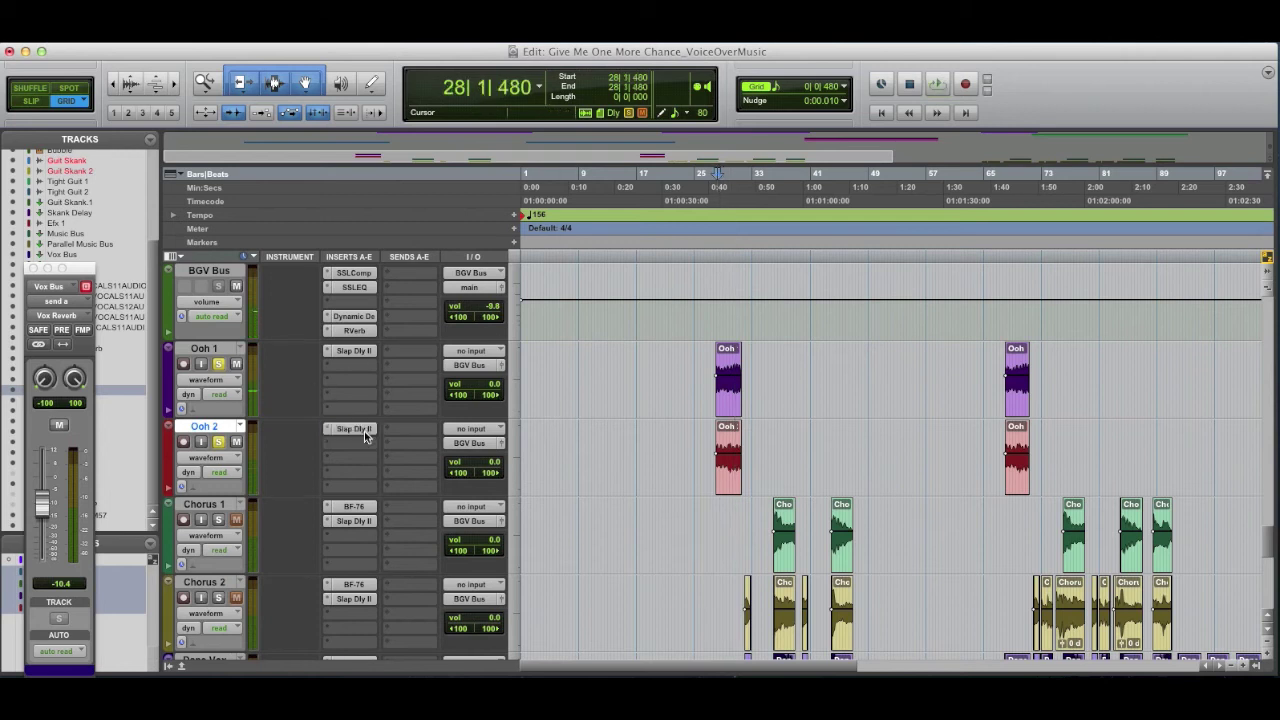
# Step: Inspect the Slap Delay II settings on Ooh 1, and audition the soloed Oohs with their delays bypassed
pyautogui.click(352, 351)
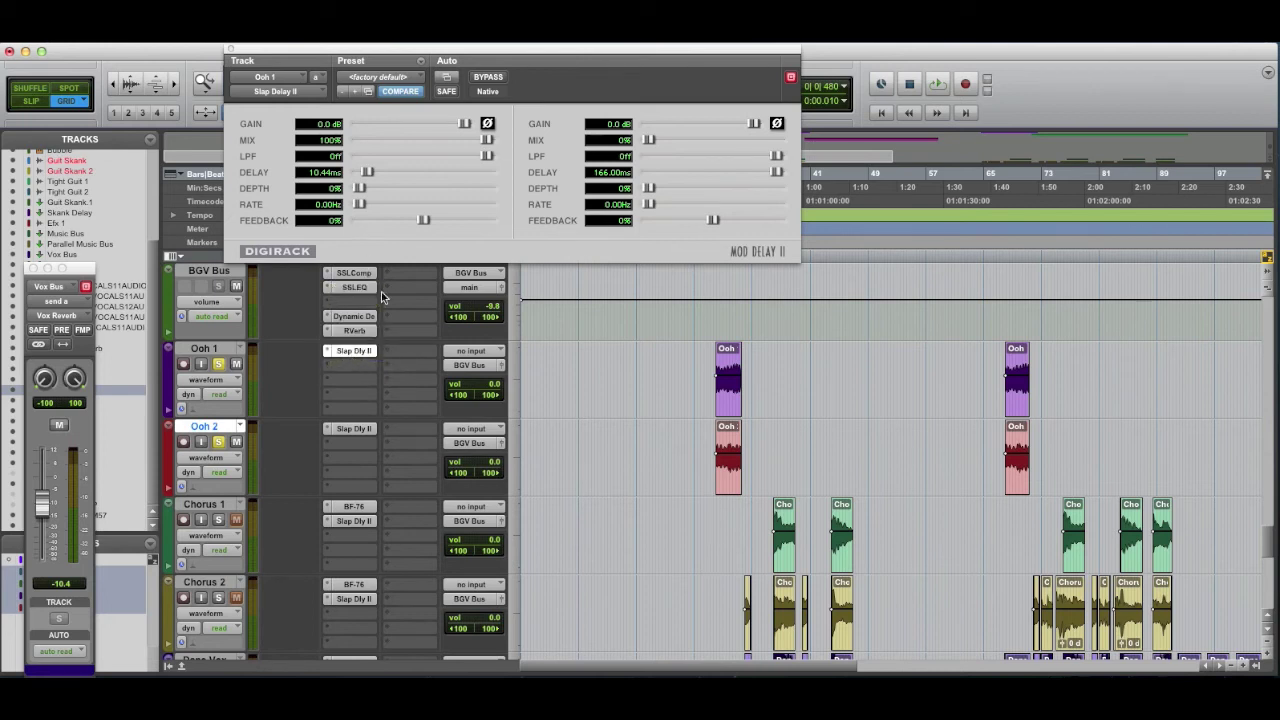
pyautogui.moveTo(648, 141); pyautogui.dragTo(634, 142)
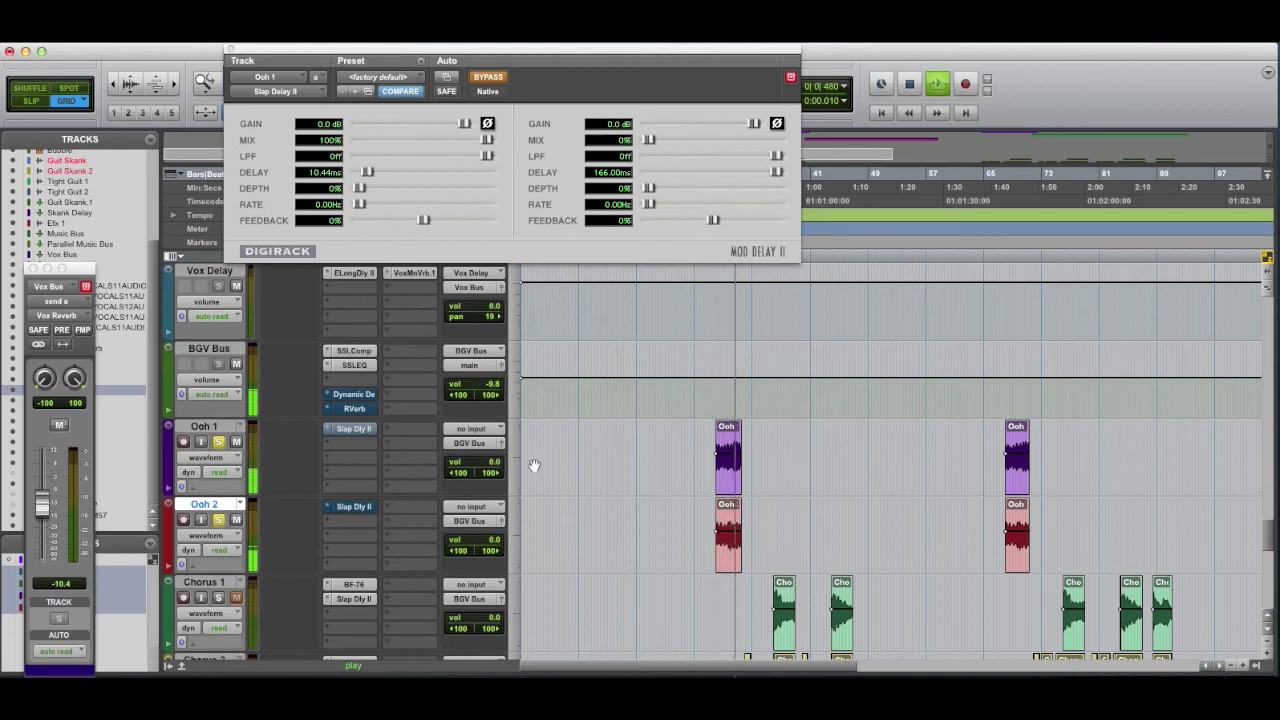
pyautogui.press('space')
# Step: Take the Slap Delay II inserts on Ooh 1 and Ooh 2 out of bypass, and replay the soloed Oohs
pyautogui.keyDown('super'); pyautogui.click(360, 432); pyautogui.keyUp('super')
pyautogui.keyDown('super'); pyautogui.click(360, 505); pyautogui.keyUp('super')
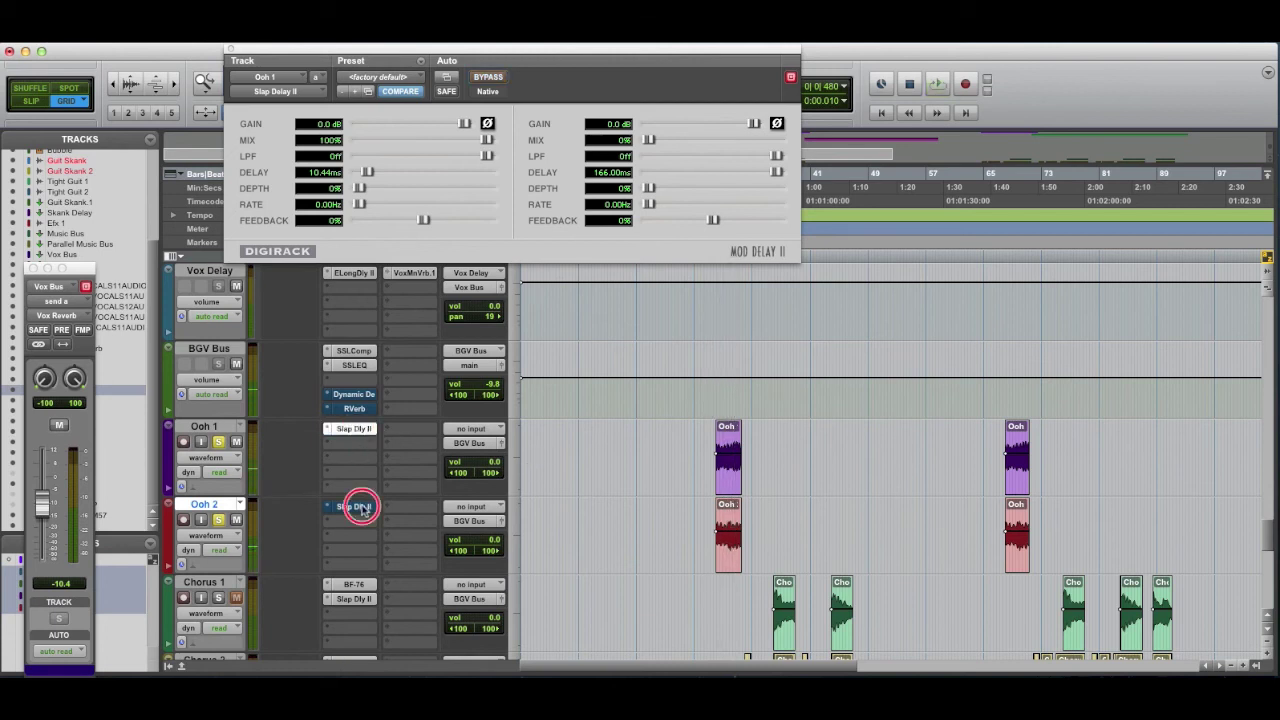
pyautogui.press('space')
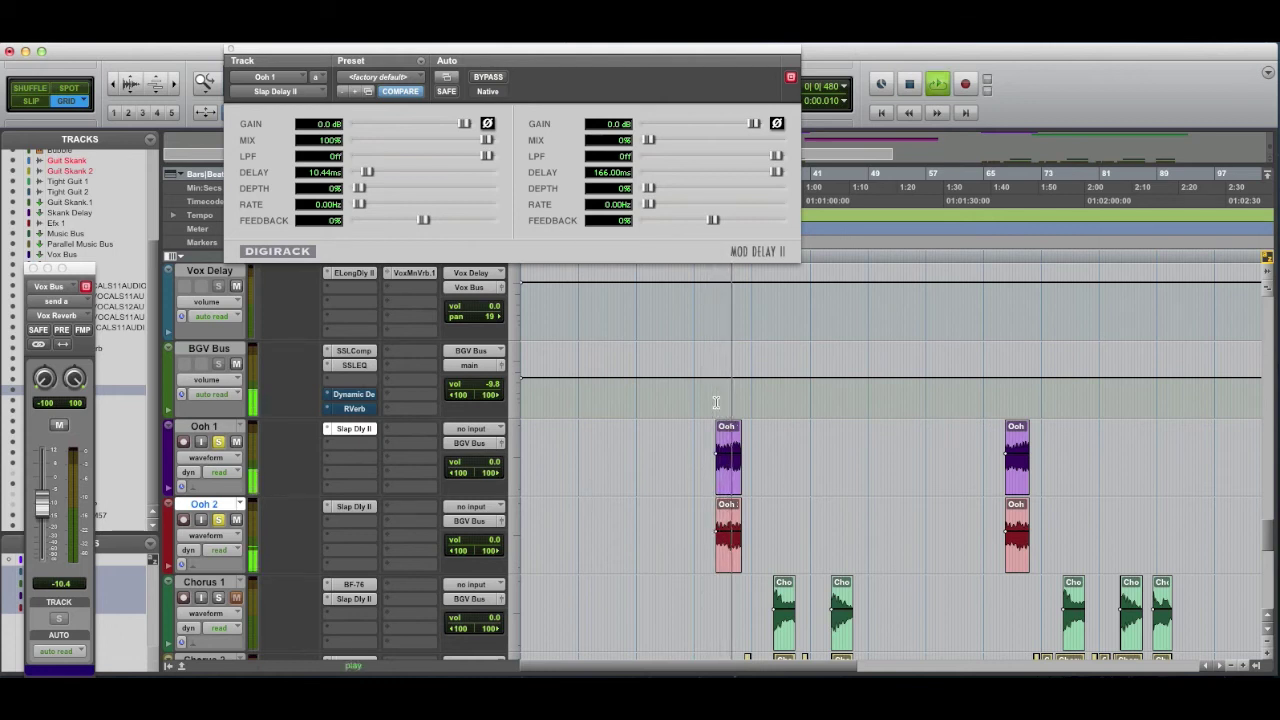
pyautogui.press('space')
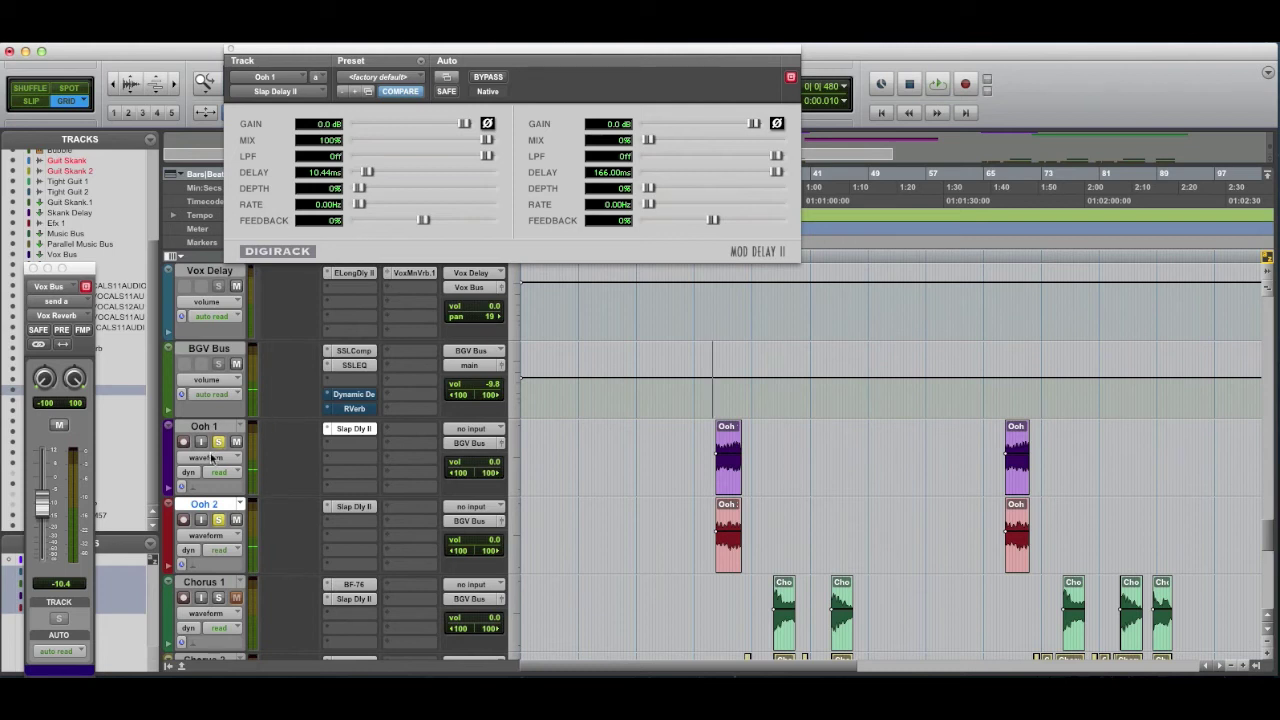
# Step: Reactivate the RVerb and Dynamic De inserts on the BGV Bus, and unsolo the Ooh tracks
pyautogui.keyDown('super'); pyautogui.click(352, 408); pyautogui.keyUp('super')
pyautogui.keyDown('super'); pyautogui.click(349, 395); pyautogui.keyUp('super')
pyautogui.click(218, 442)
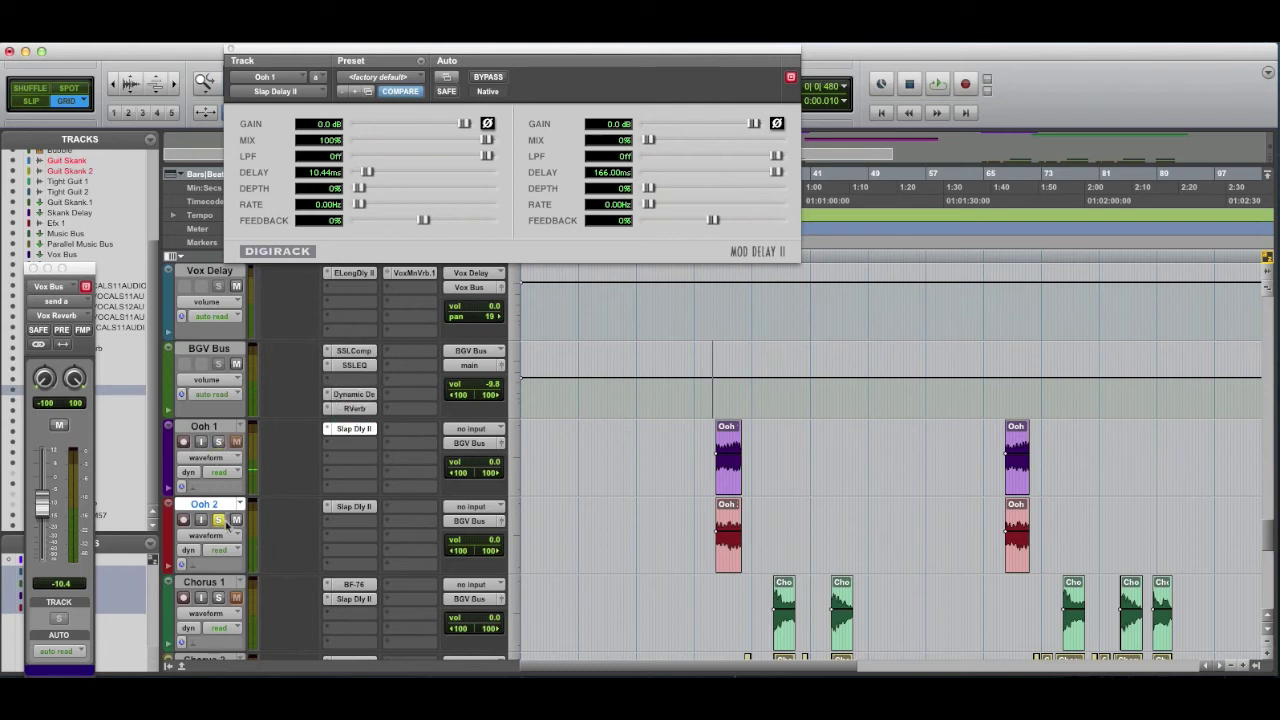
# Step: Compare the Slap Delay II settings on the Chorus 1 and Chorus 2 tracks
pyautogui.scroll(-2, 731, 516)
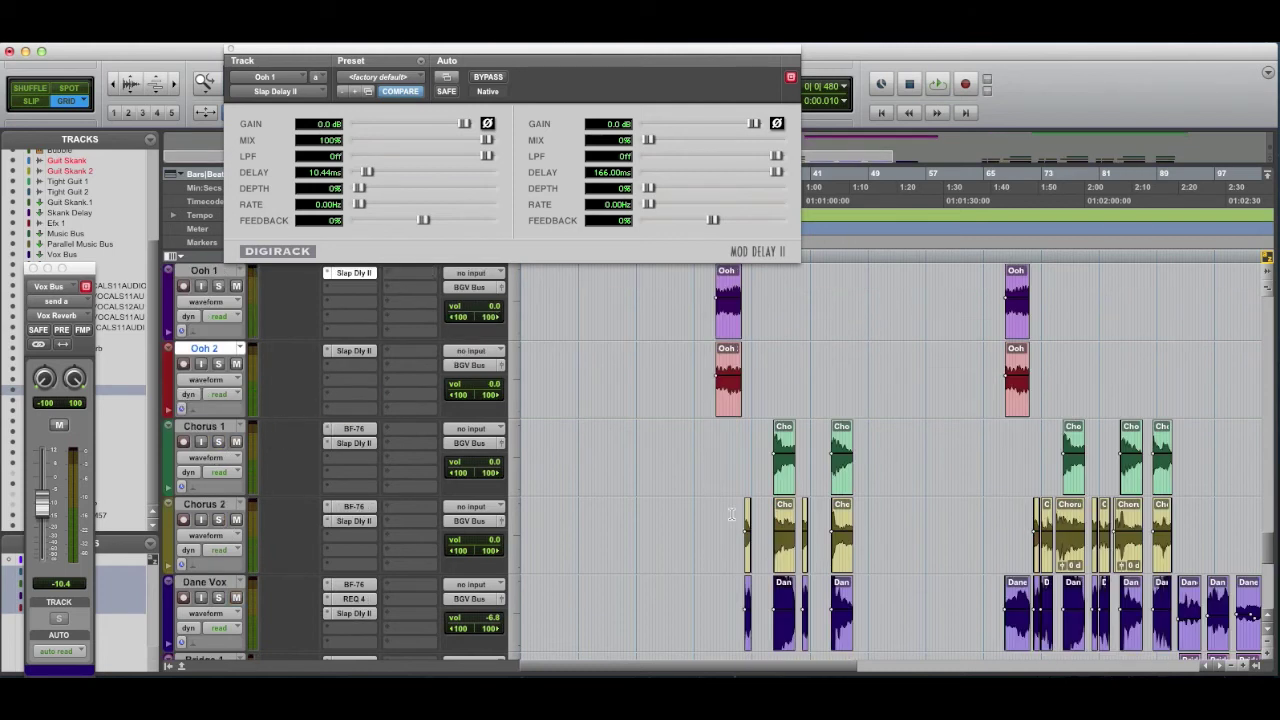
pyautogui.scroll(1, 734, 512)
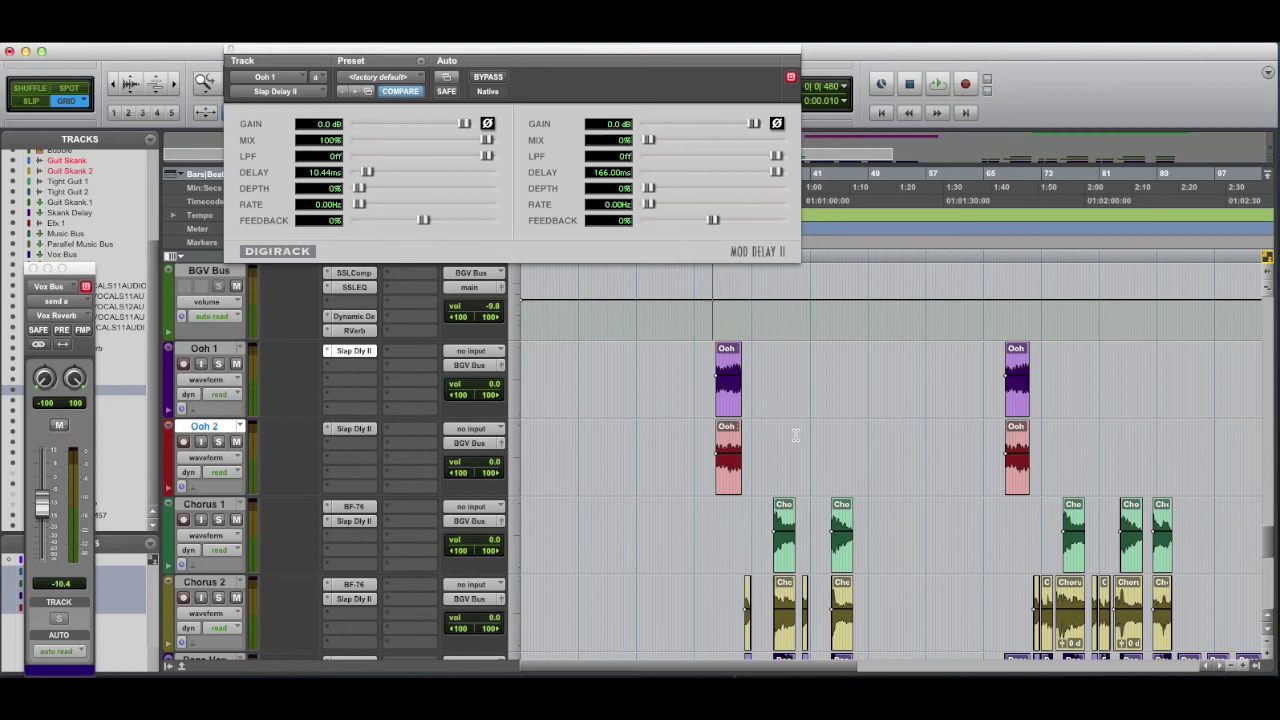
pyautogui.scroll(-1, 720, 515)
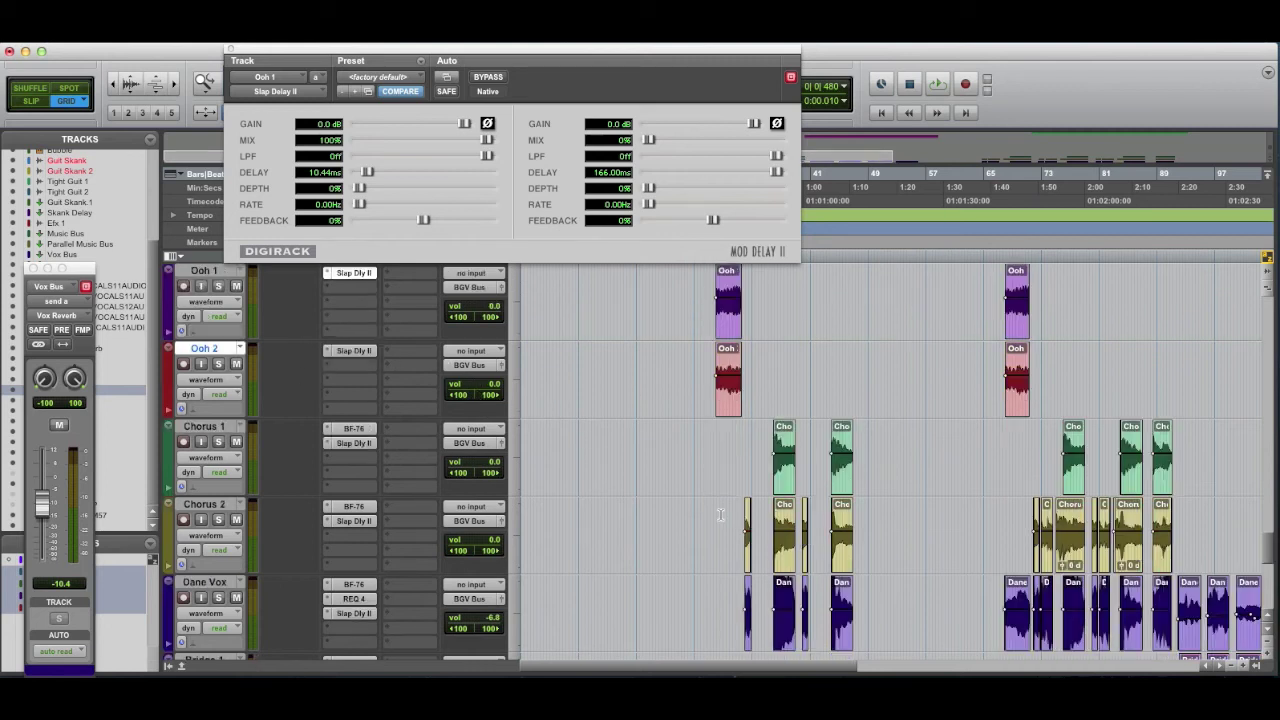
pyautogui.click(198, 430)
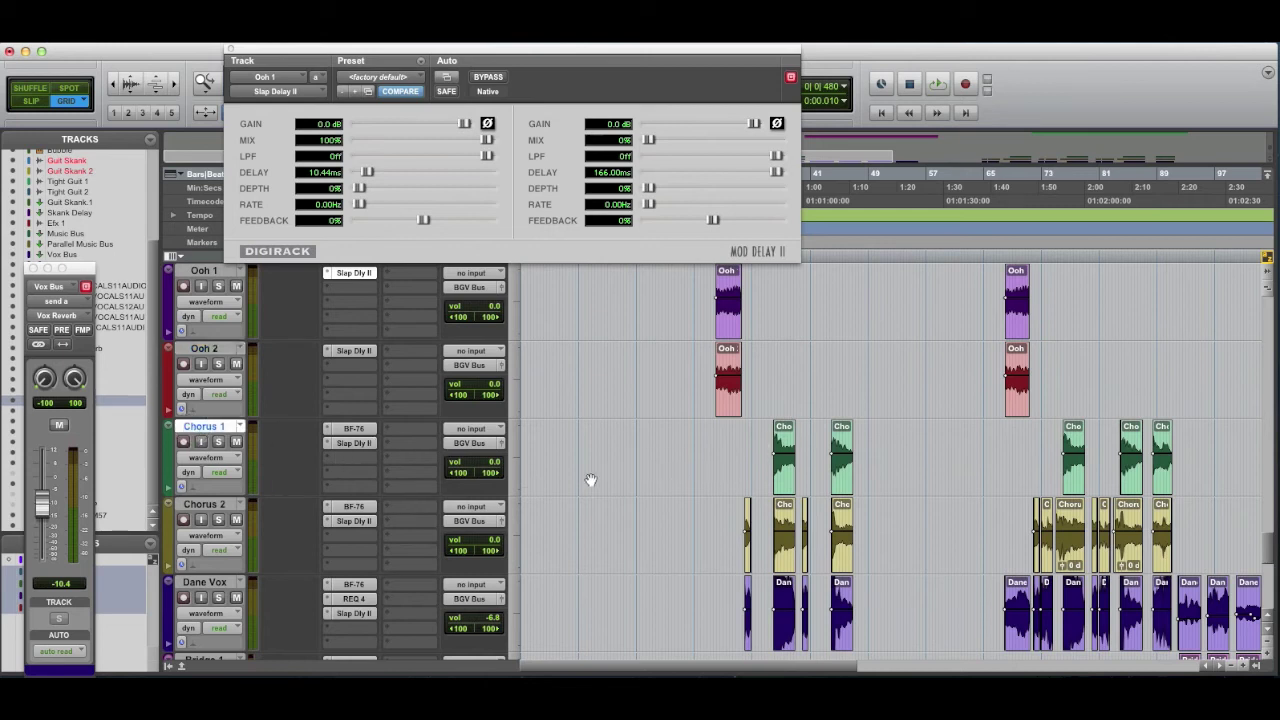
pyautogui.click(364, 444)
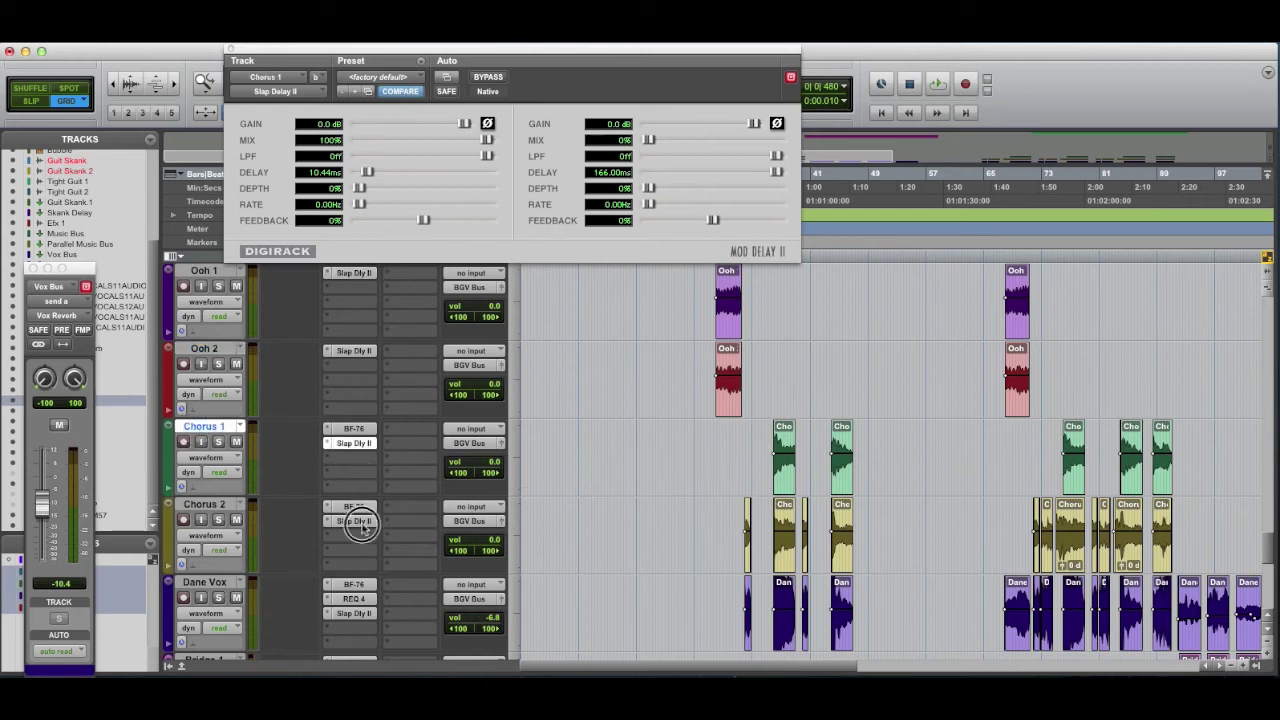
pyautogui.click(355, 521)
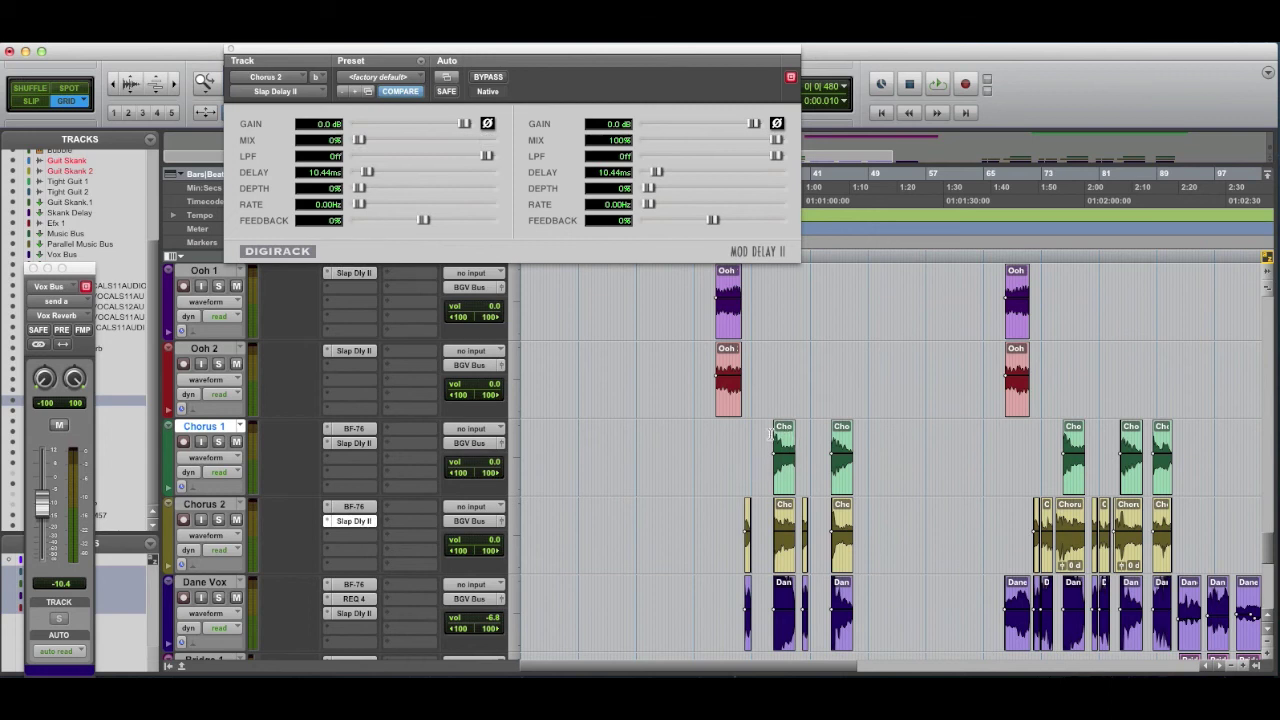
# Step: Audition the chorus backing vocals in the mix, and replay them with Chorus 1 and Chorus 2 soloed
pyautogui.press('space')
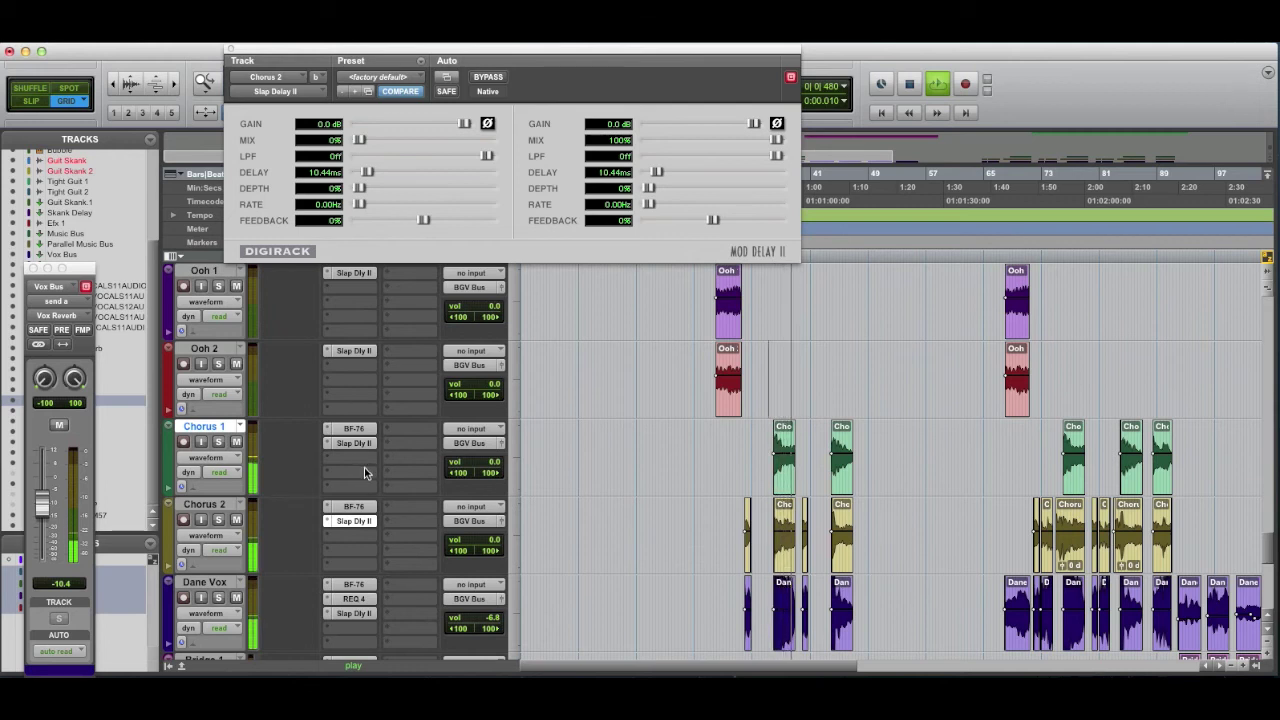
pyautogui.press('space')
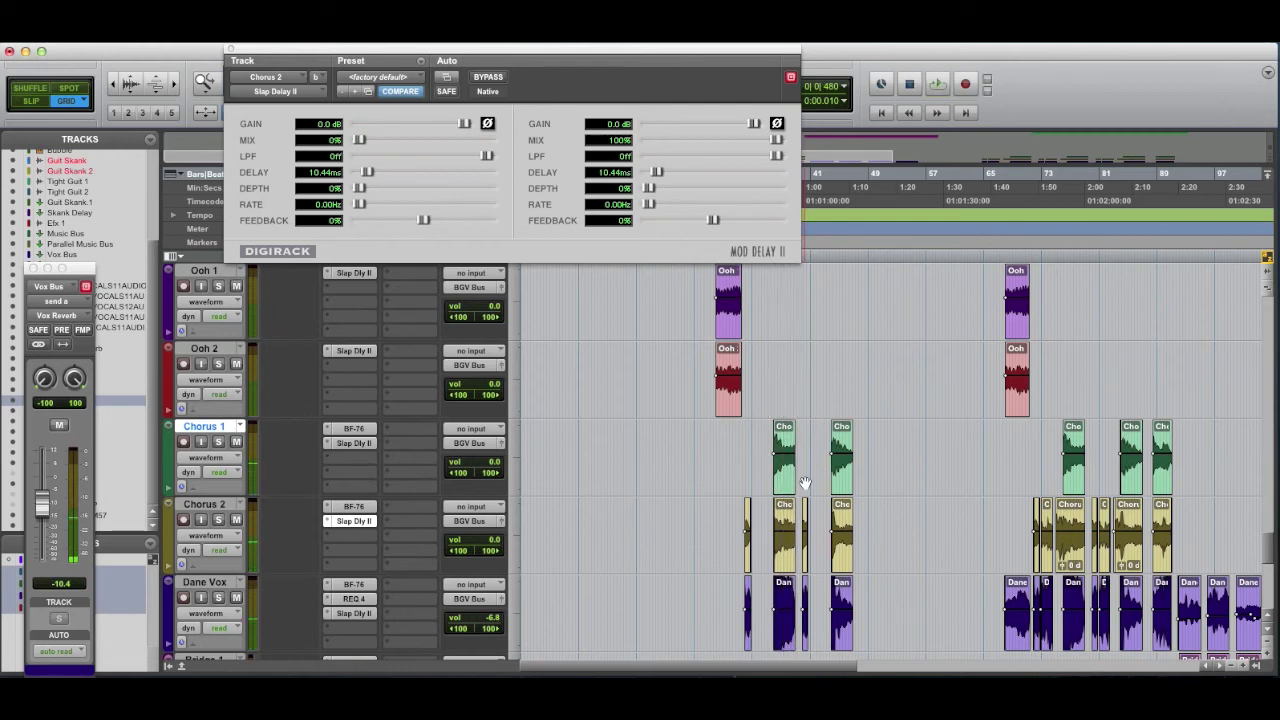
pyautogui.scroll(-2, 803, 486)
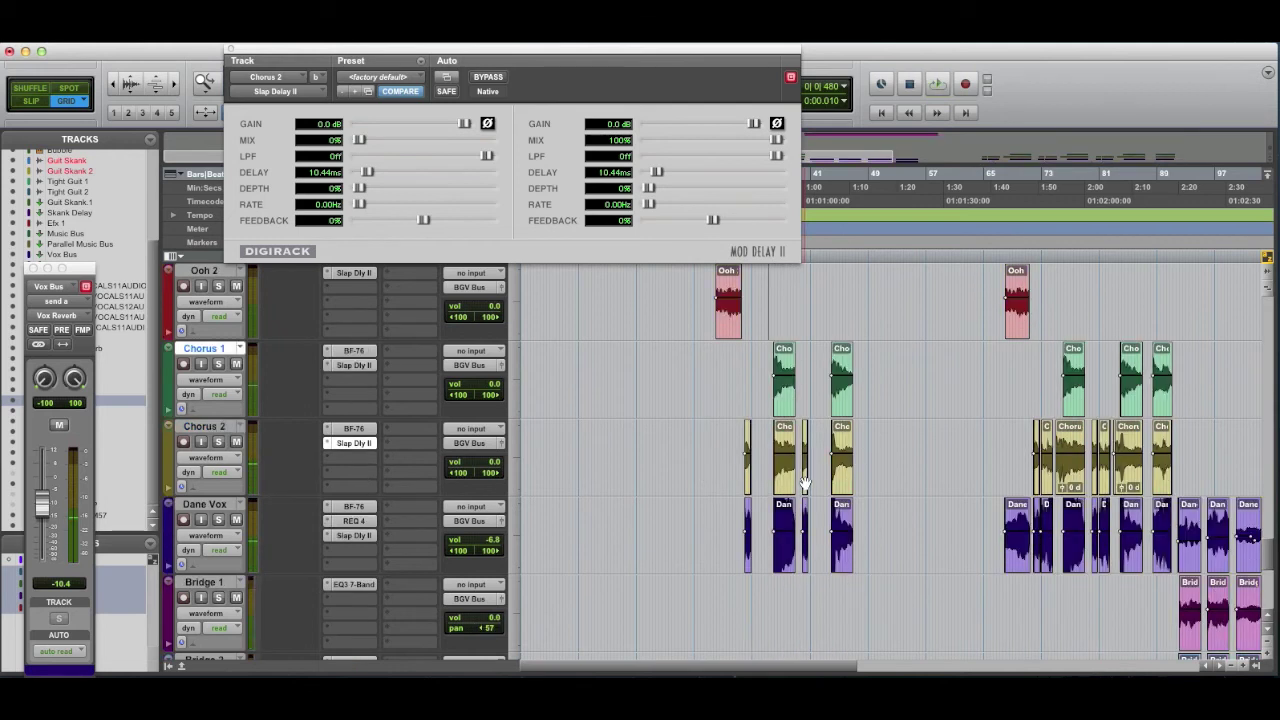
pyautogui.click(221, 366)
pyautogui.click(219, 442)
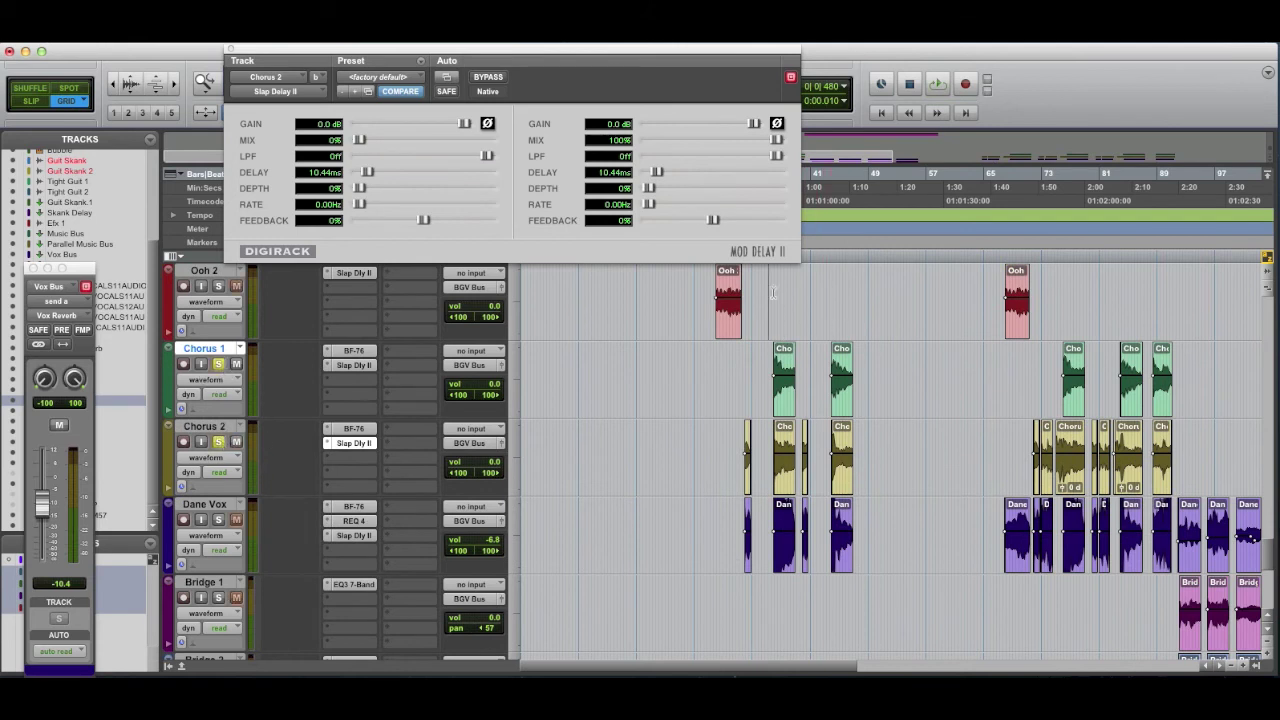
pyautogui.press('space')
pyautogui.click(219, 443)
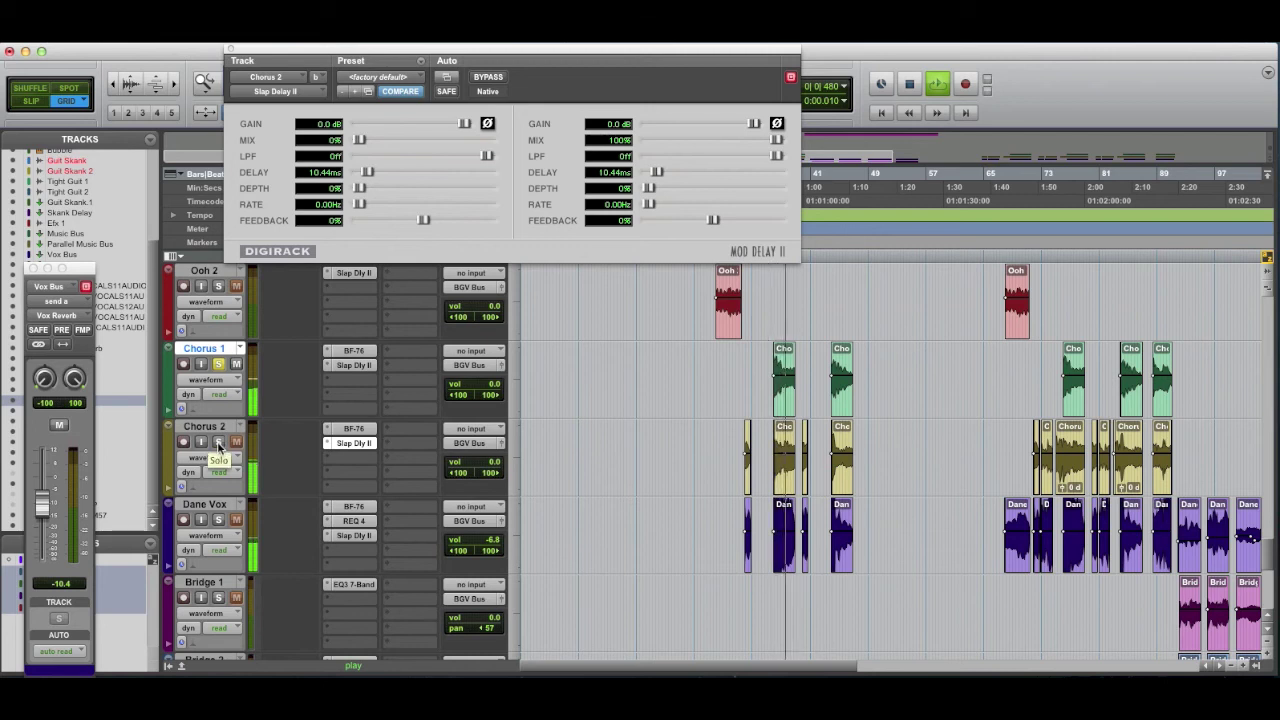
pyautogui.press('space')
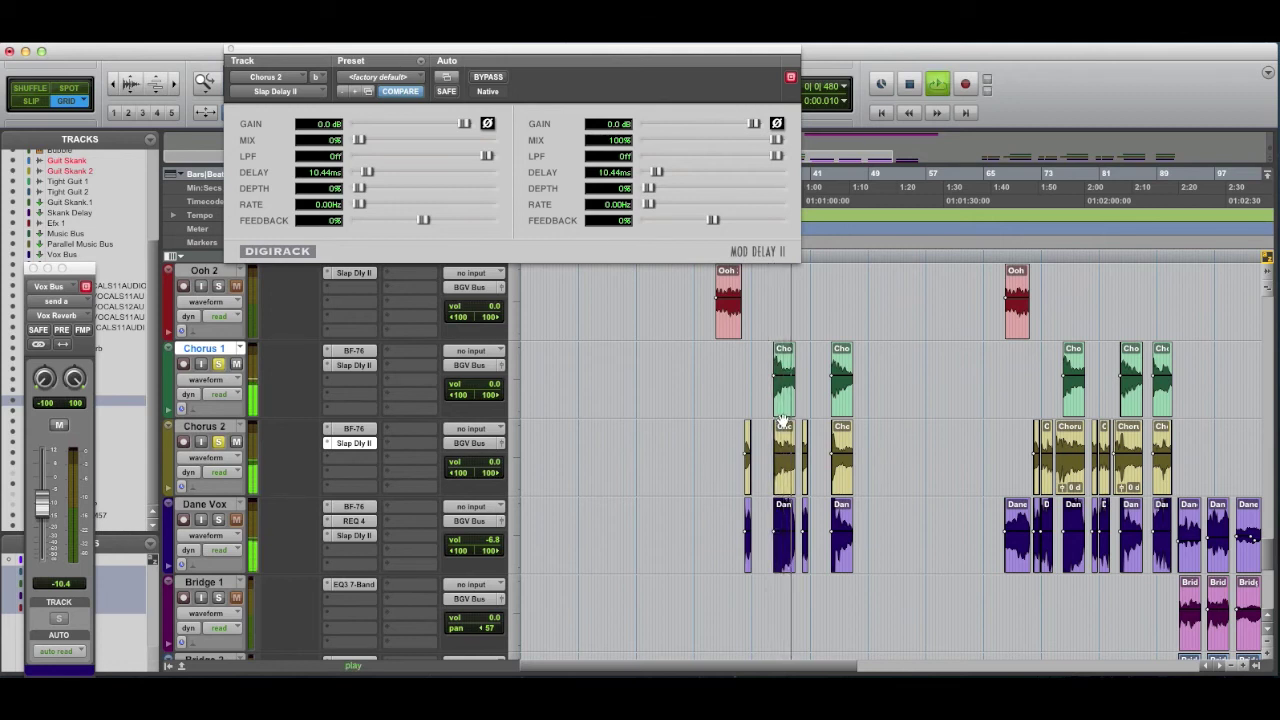
# Step: Solo the vocal track below Chorus 2 together with both Chorus tracks, and replay the chorus section
pyautogui.press('space')
pyautogui.click(218, 521)
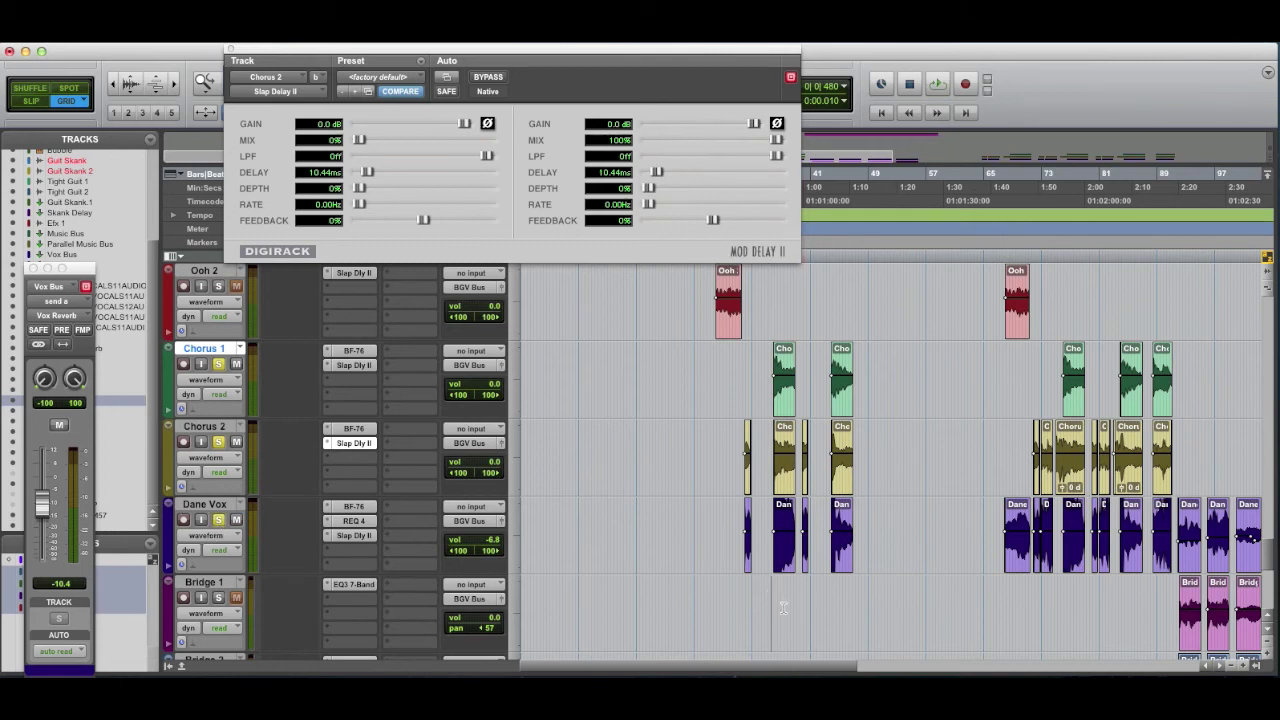
pyautogui.press('space')
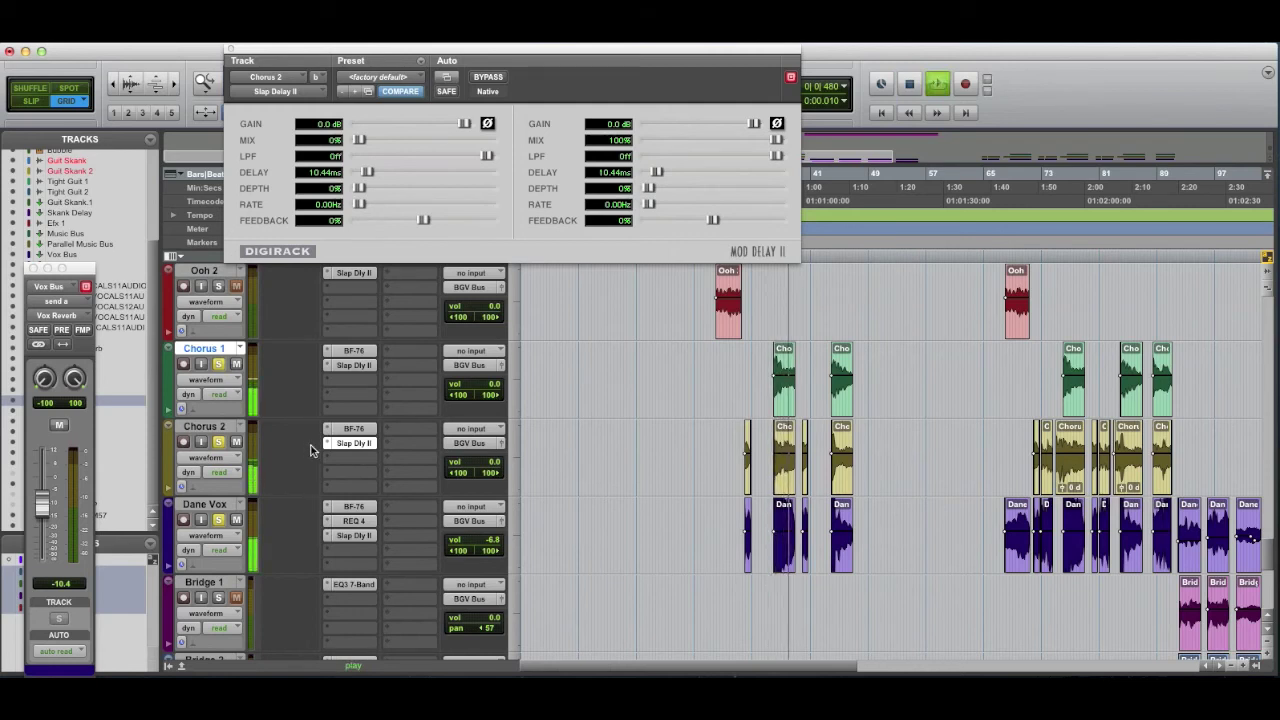
pyautogui.press('space')
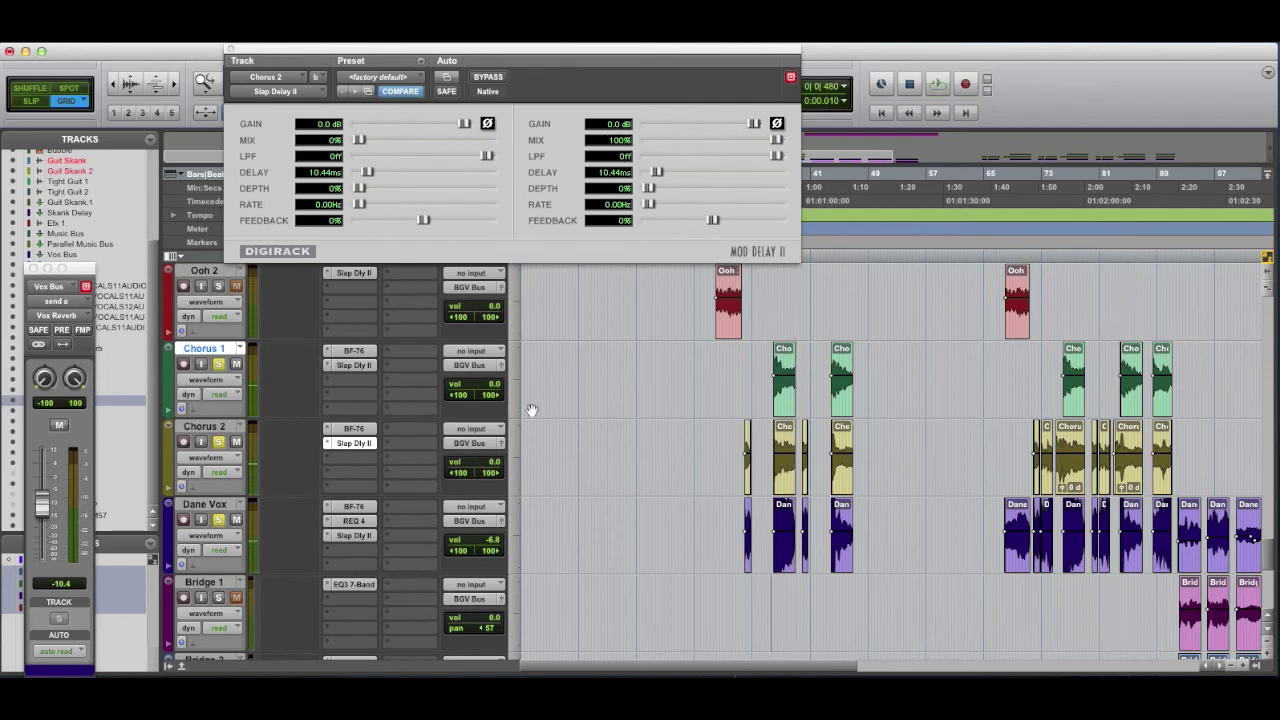
# Step: Compare the Slap Delay II settings on Chorus 1, Chorus 2 and the vocal track below them
pyautogui.click(354, 368)
pyautogui.click(358, 444)
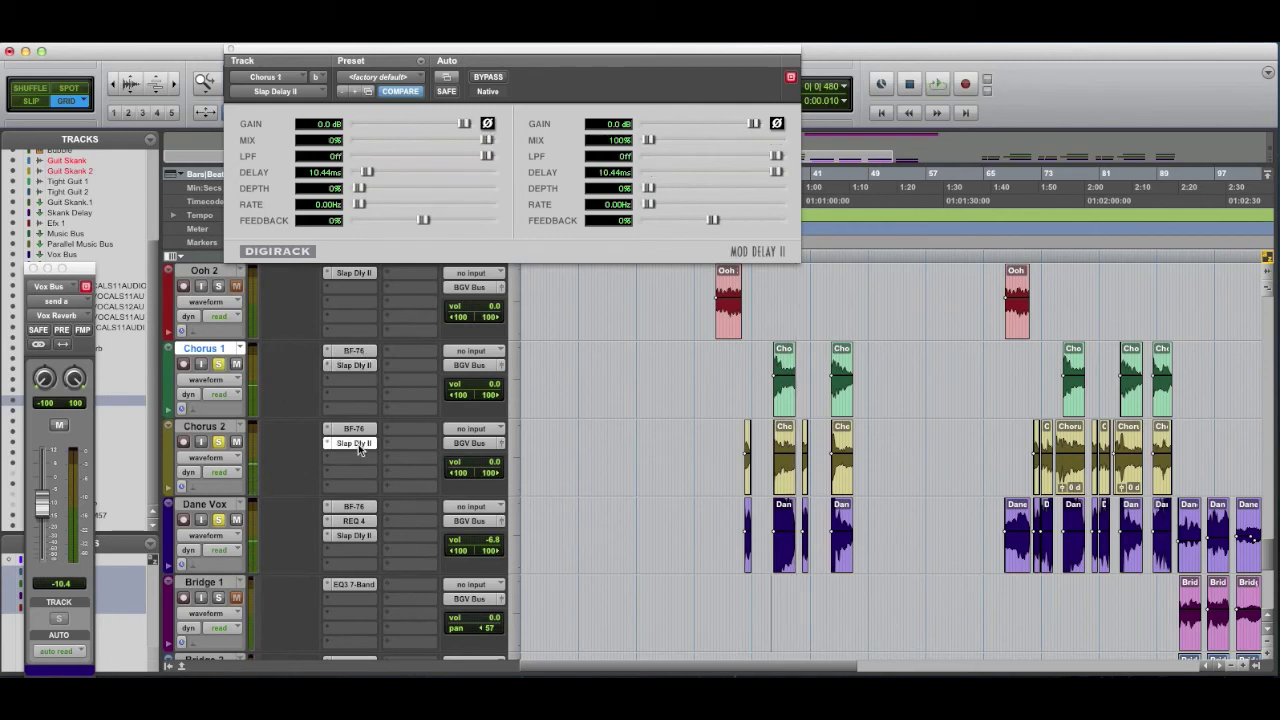
pyautogui.click(352, 536)
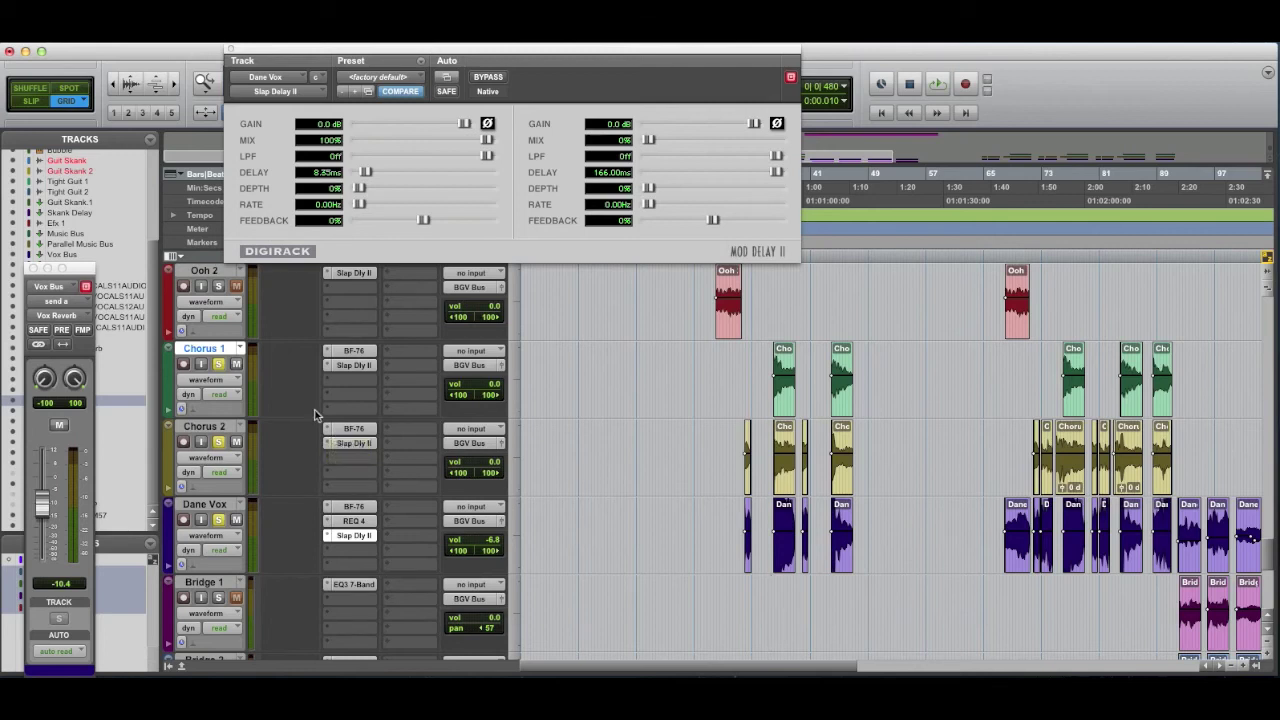
# Step: Clear the solos on the chorus backing vocals and replay the chorus in the full mix
pyautogui.click(218, 365)
pyautogui.press('space')
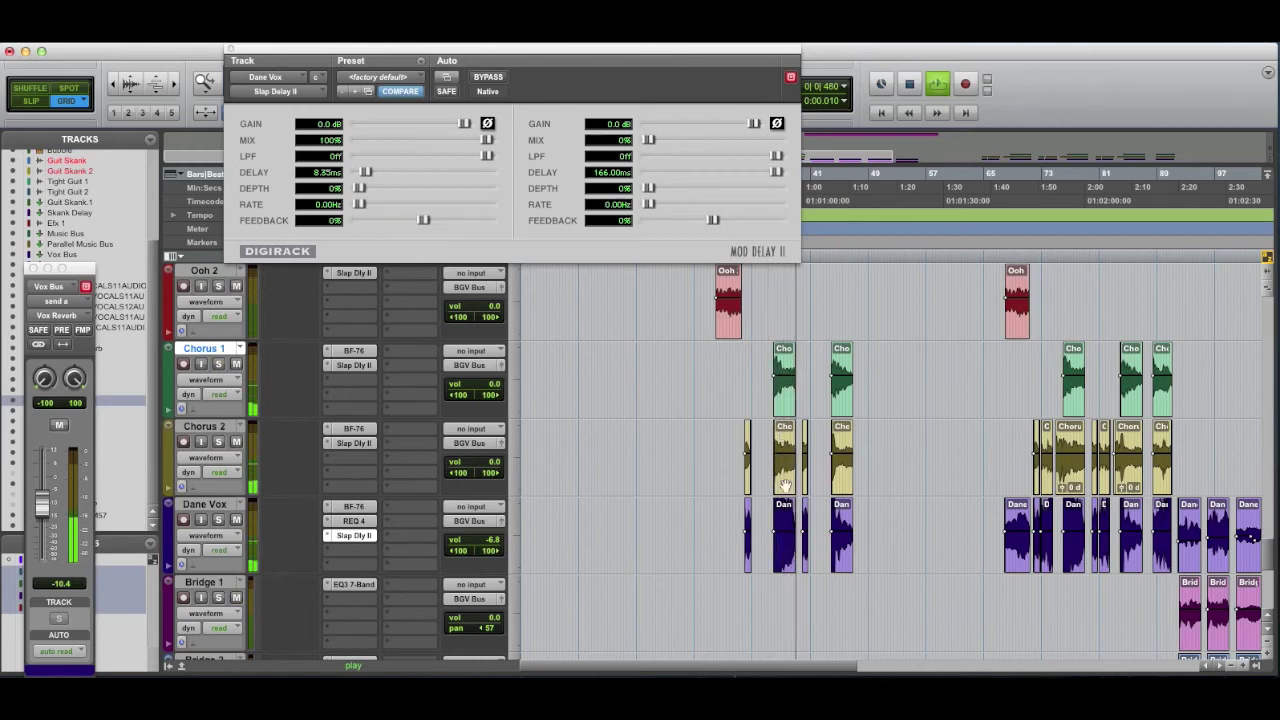
pyautogui.press('space')
# Step: Locate the Bridge 1 and Bridge 2 clips and audition the bridge from its start in the full mix
pyautogui.click(980, 503)
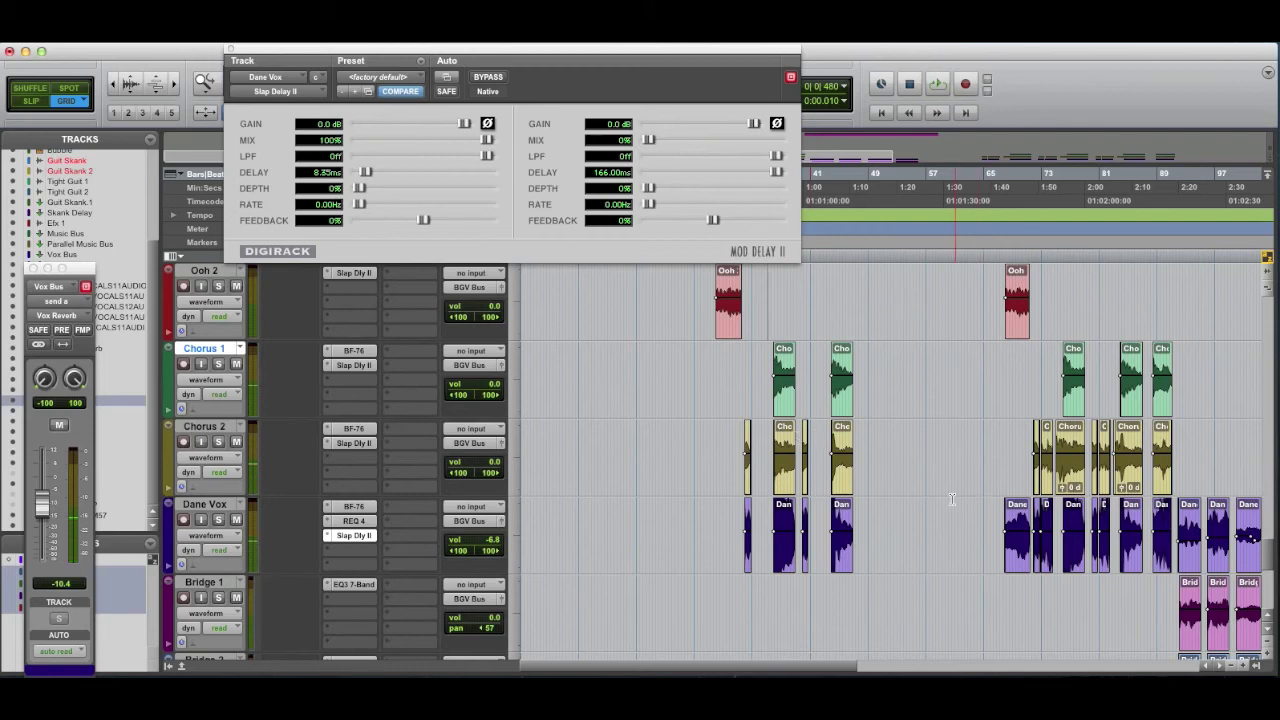
pyautogui.scroll(-3, 951, 500)
pyautogui.hscroll(2, 958, 453)
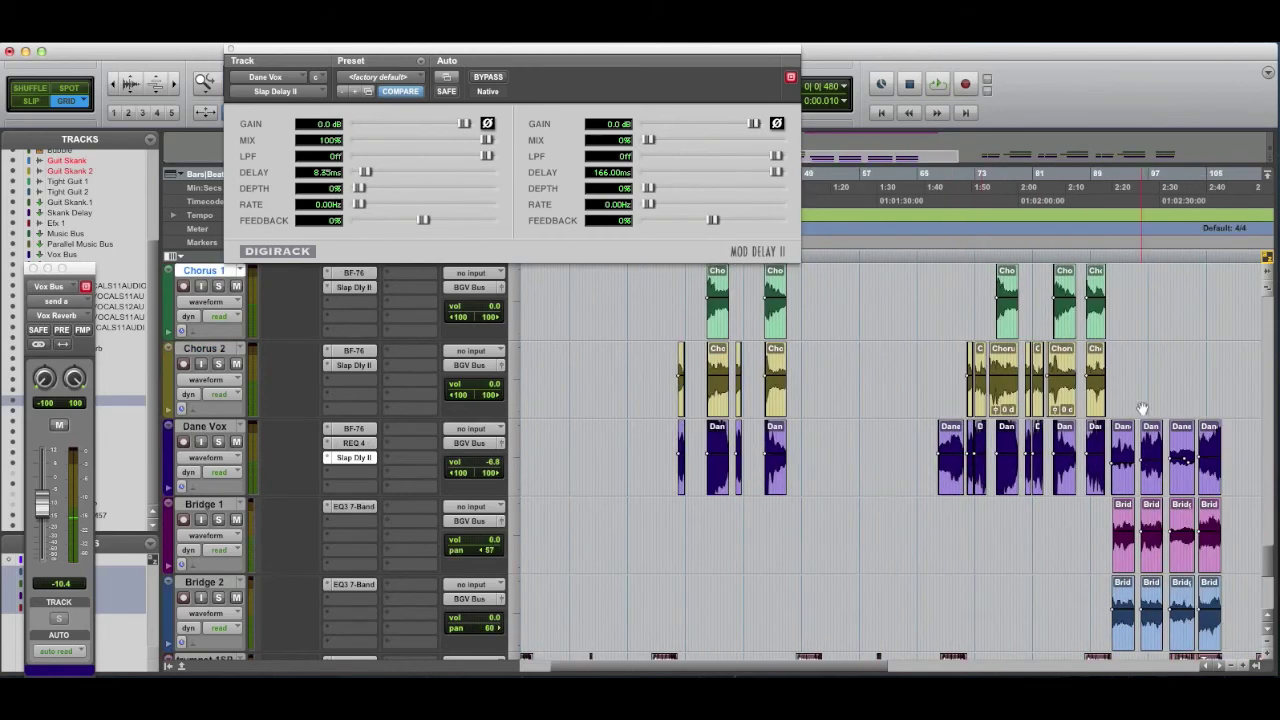
pyautogui.scroll(4, 970, 422)
pyautogui.hscroll(1, 1166, 418)
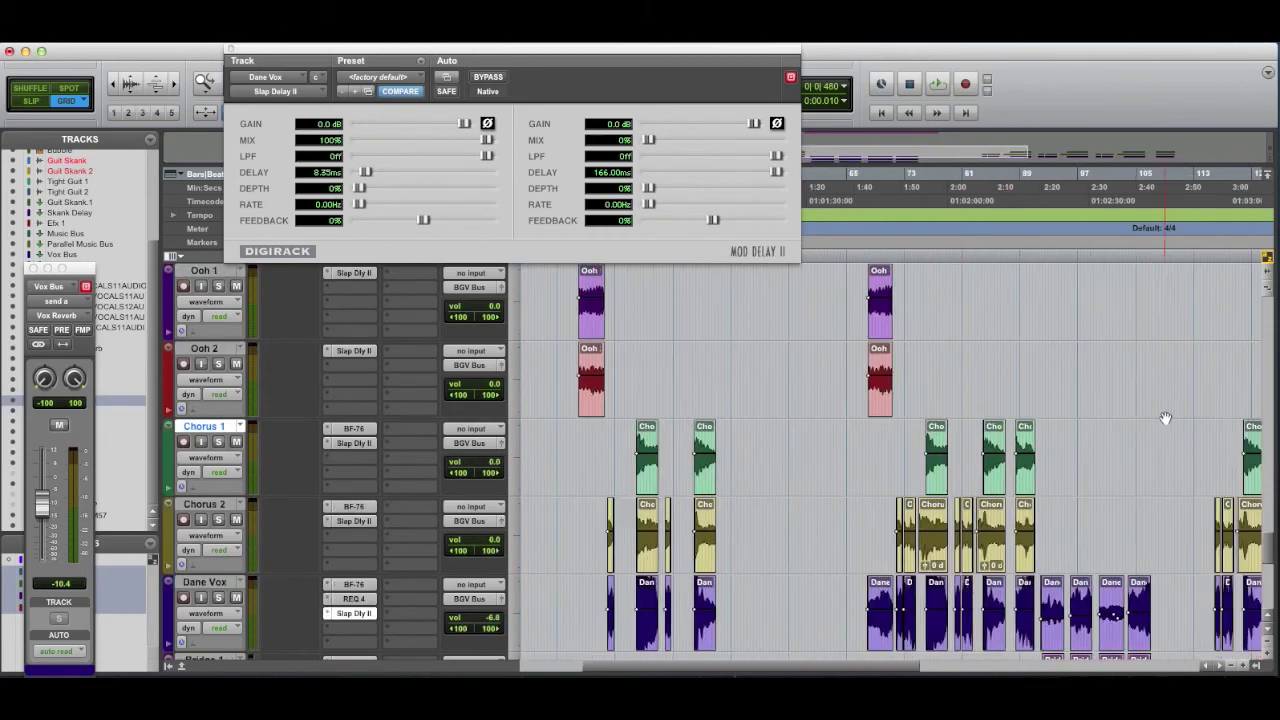
pyautogui.hscroll(3, 984, 442)
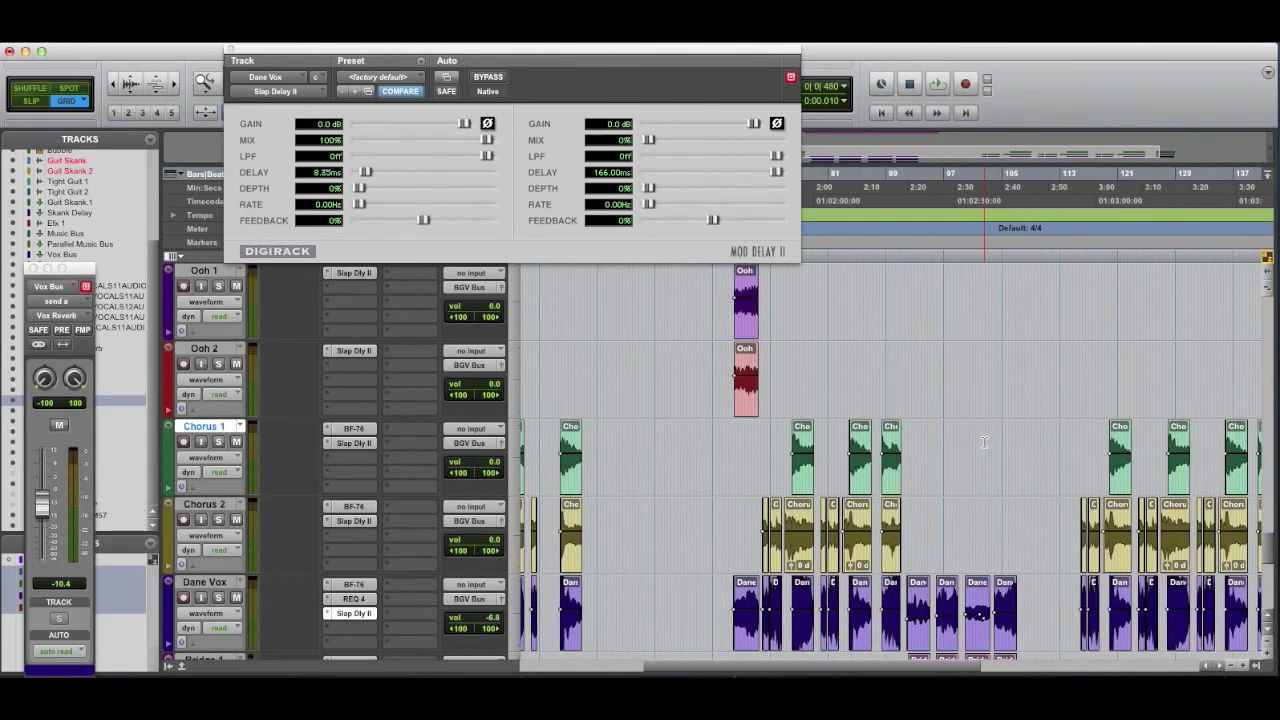
pyautogui.scroll(-4, 984, 442)
pyautogui.hscroll(-1, 984, 442)
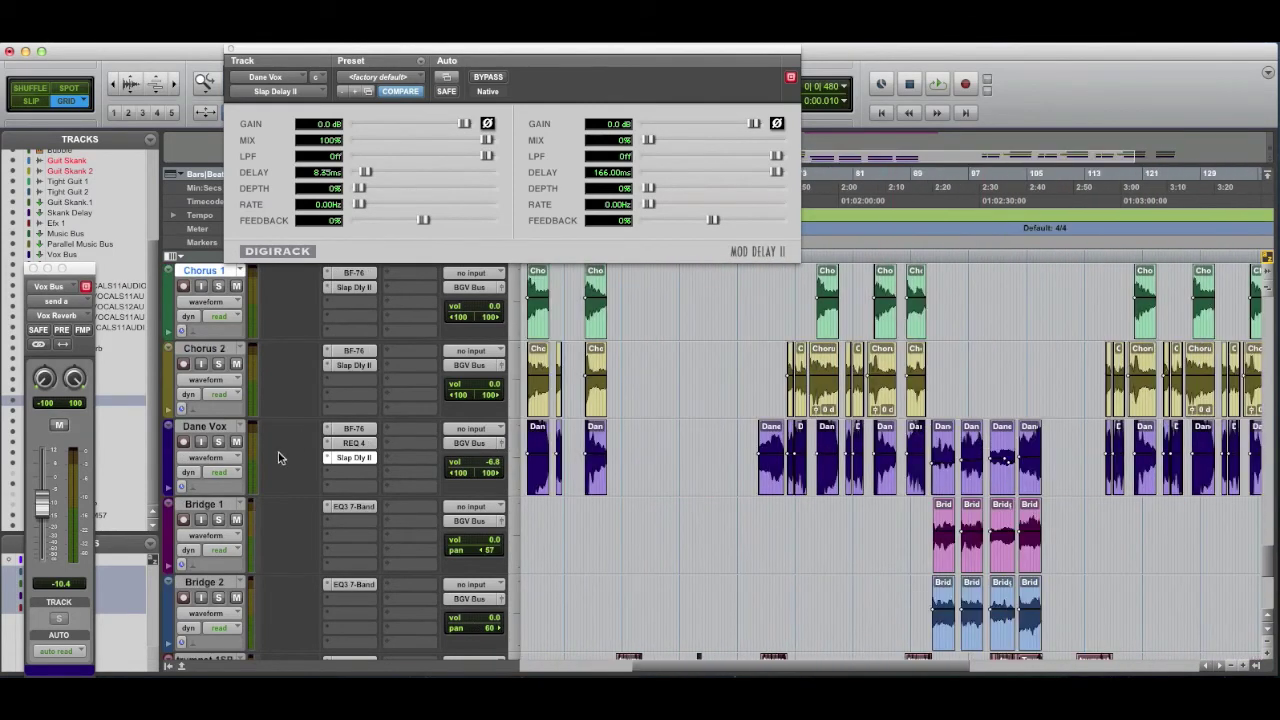
pyautogui.click(929, 357)
pyautogui.press('space')
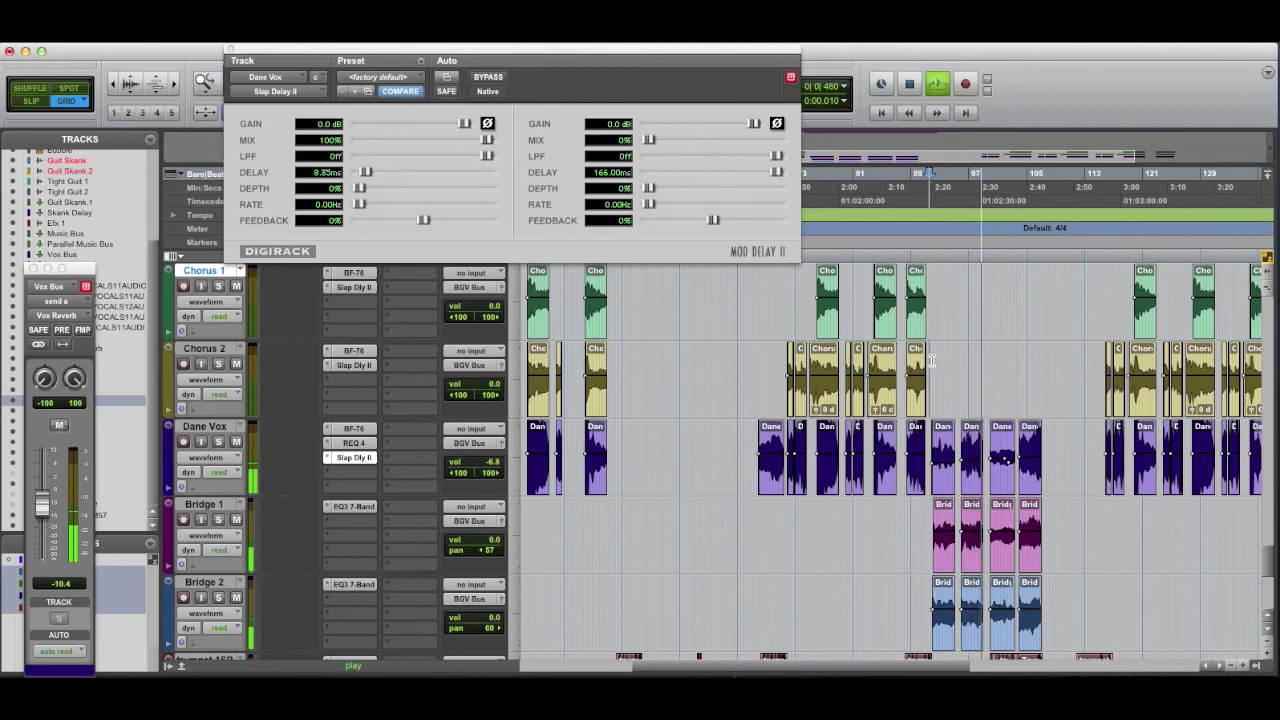
pyautogui.press('space')
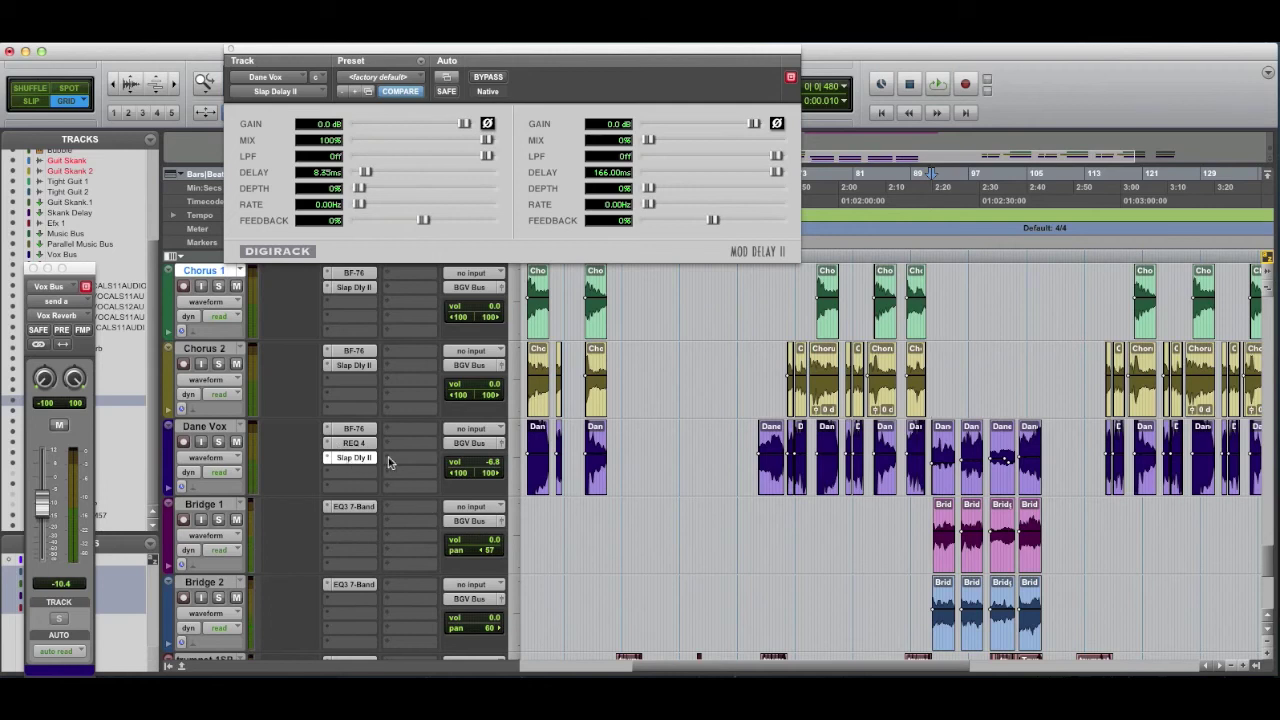
# Step: Highlight the Bridge 1 and Bridge 2 tracks, and solo them with the vocal track above Bridge 1
pyautogui.click(922, 578)
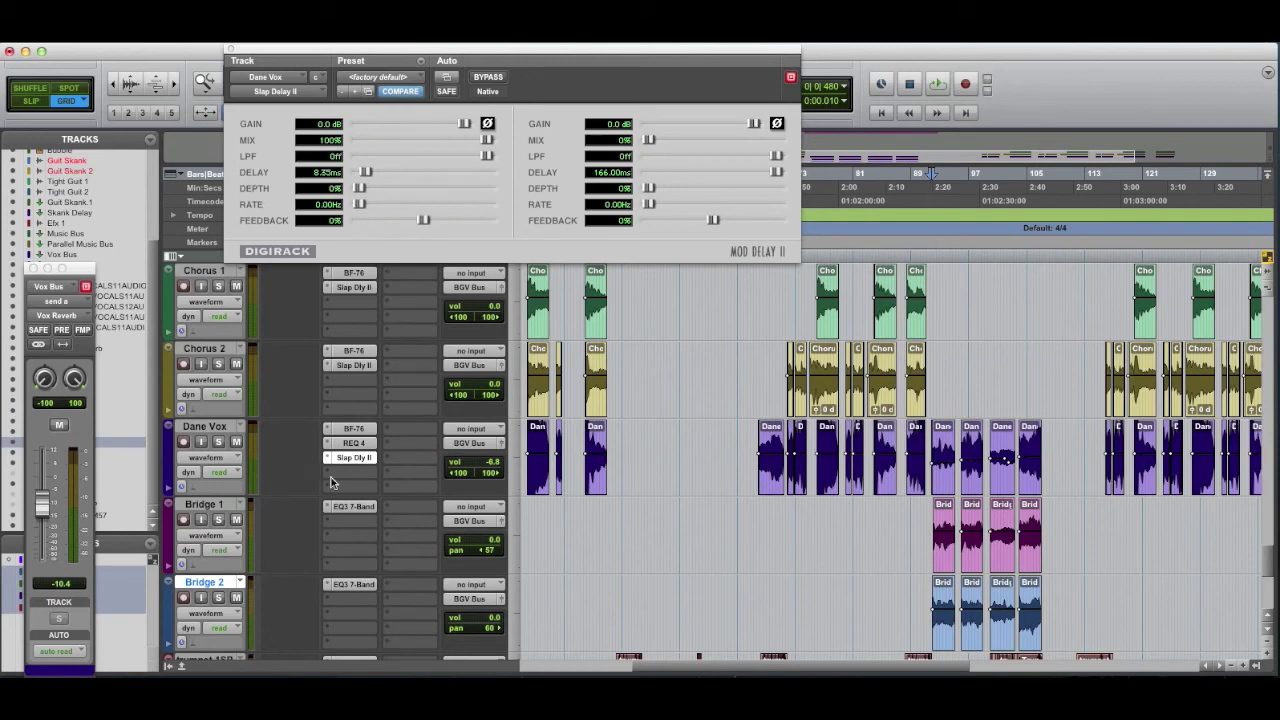
pyautogui.click(209, 508)
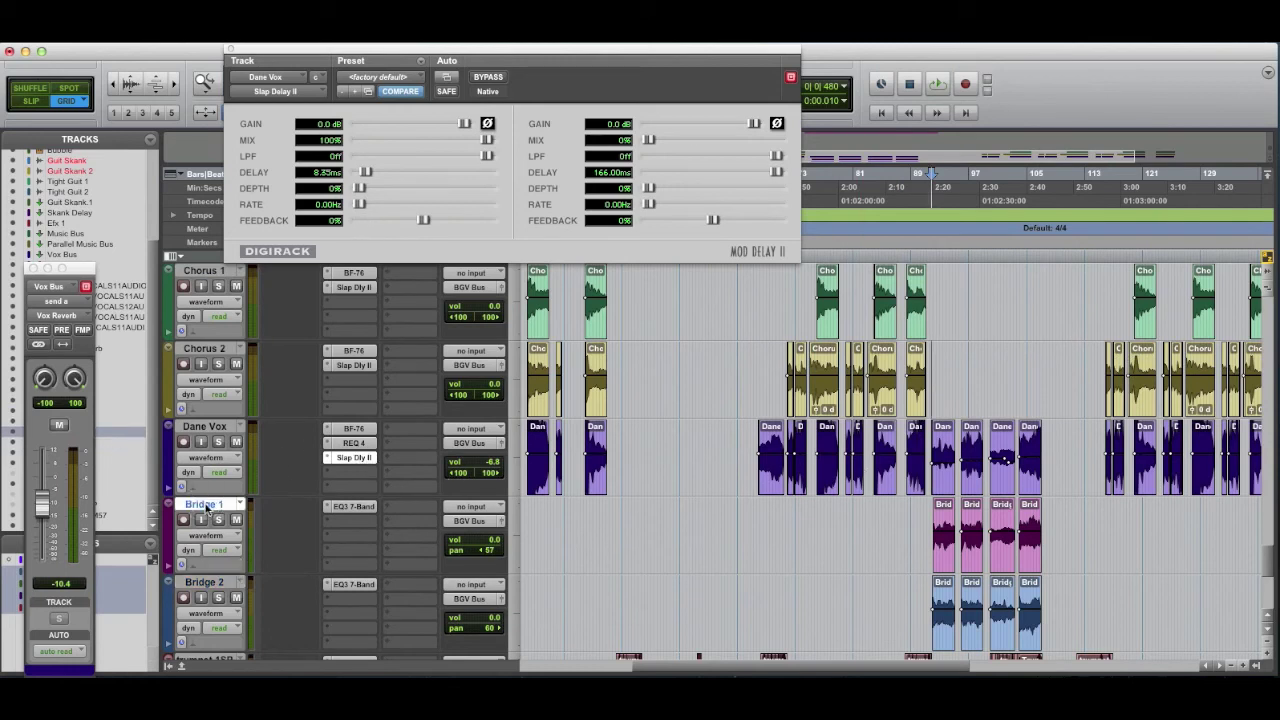
pyautogui.click(214, 588)
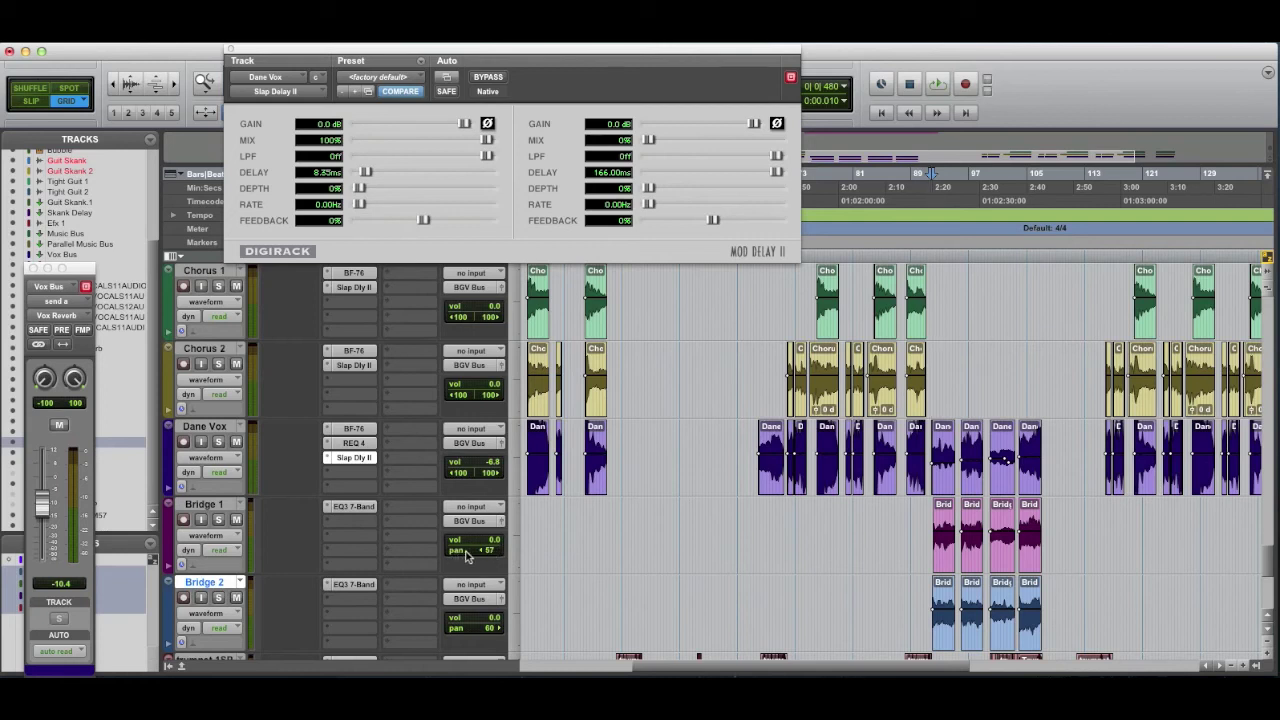
pyautogui.click(219, 597)
pyautogui.click(219, 519)
pyautogui.click(218, 443)
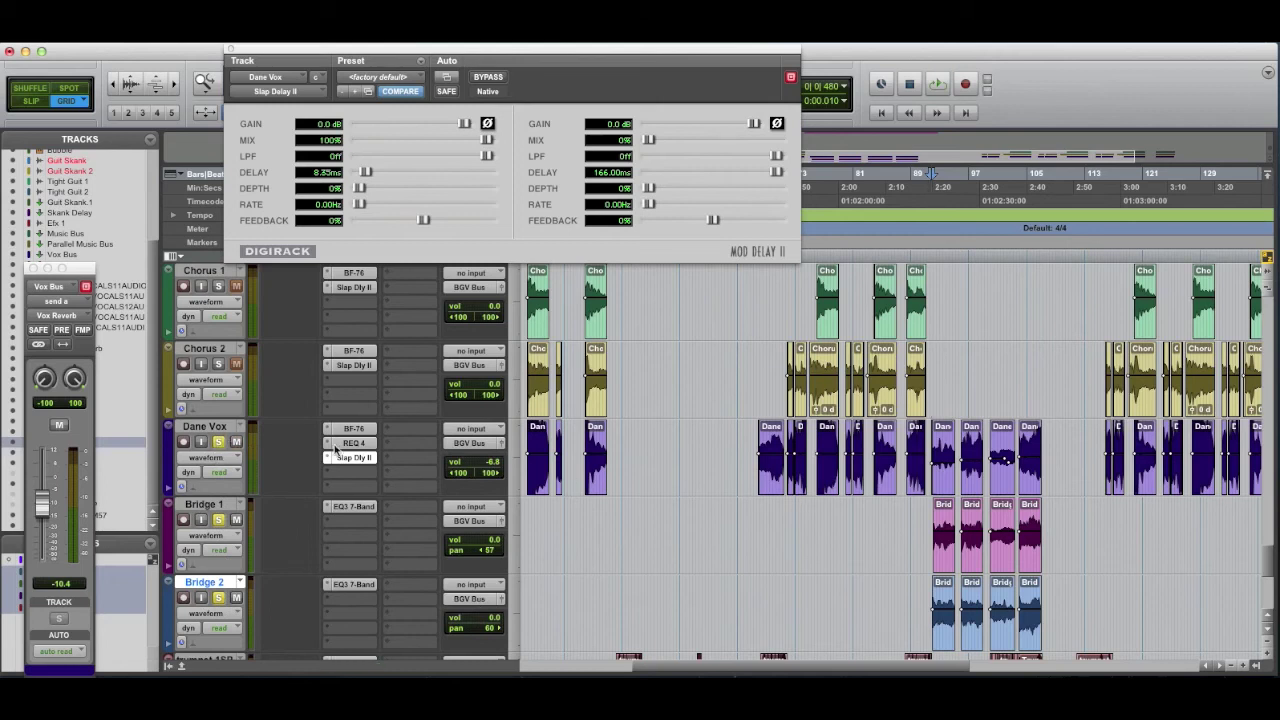
# Step: Audition the bridge with the LSREFRA11 lead vocal soloed alongside the backing vocals, and clear the solos
pyautogui.scroll(4, 866, 404)
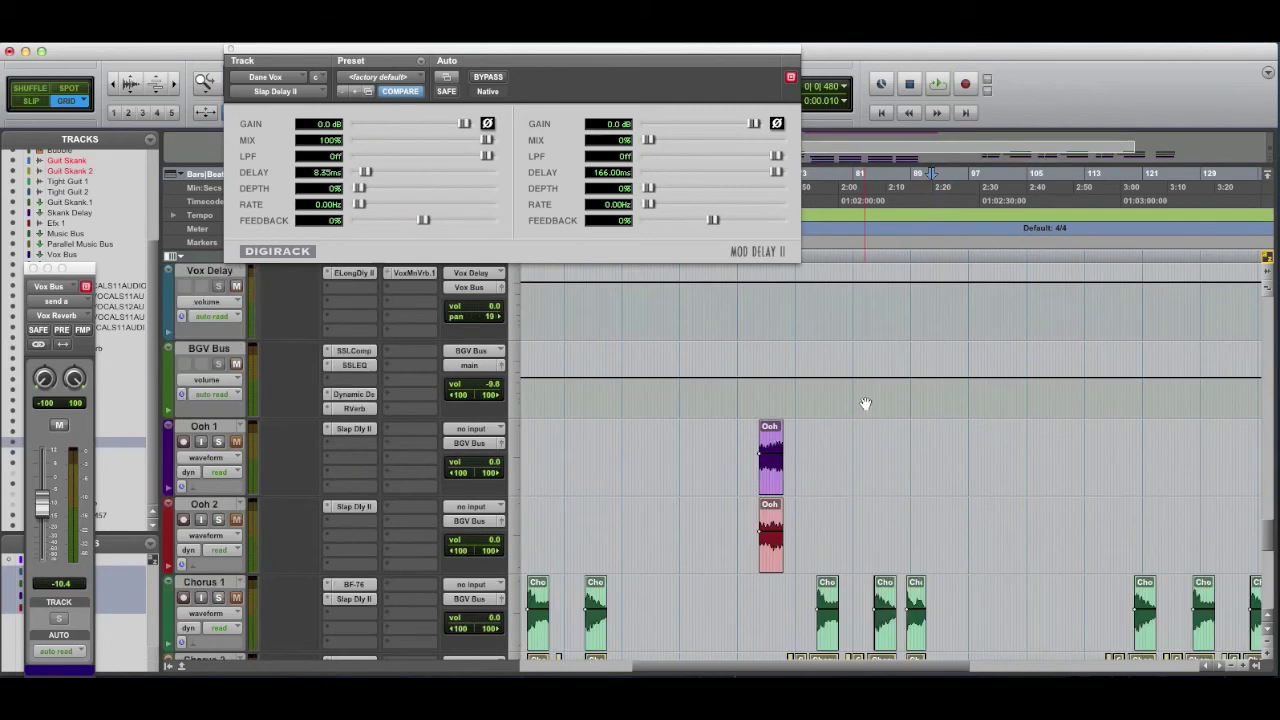
pyautogui.scroll(8, 866, 404)
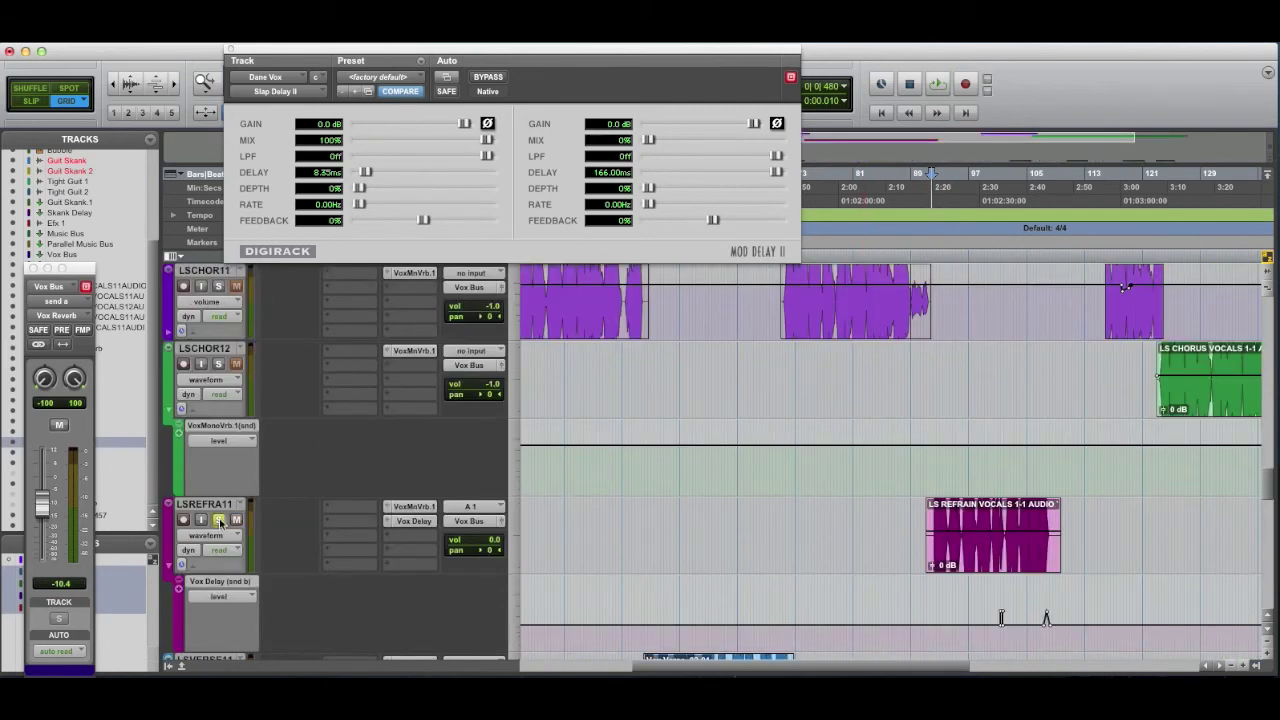
pyautogui.scroll(-8, 894, 547)
pyautogui.press('space')
pyautogui.scroll(-4, 894, 547)
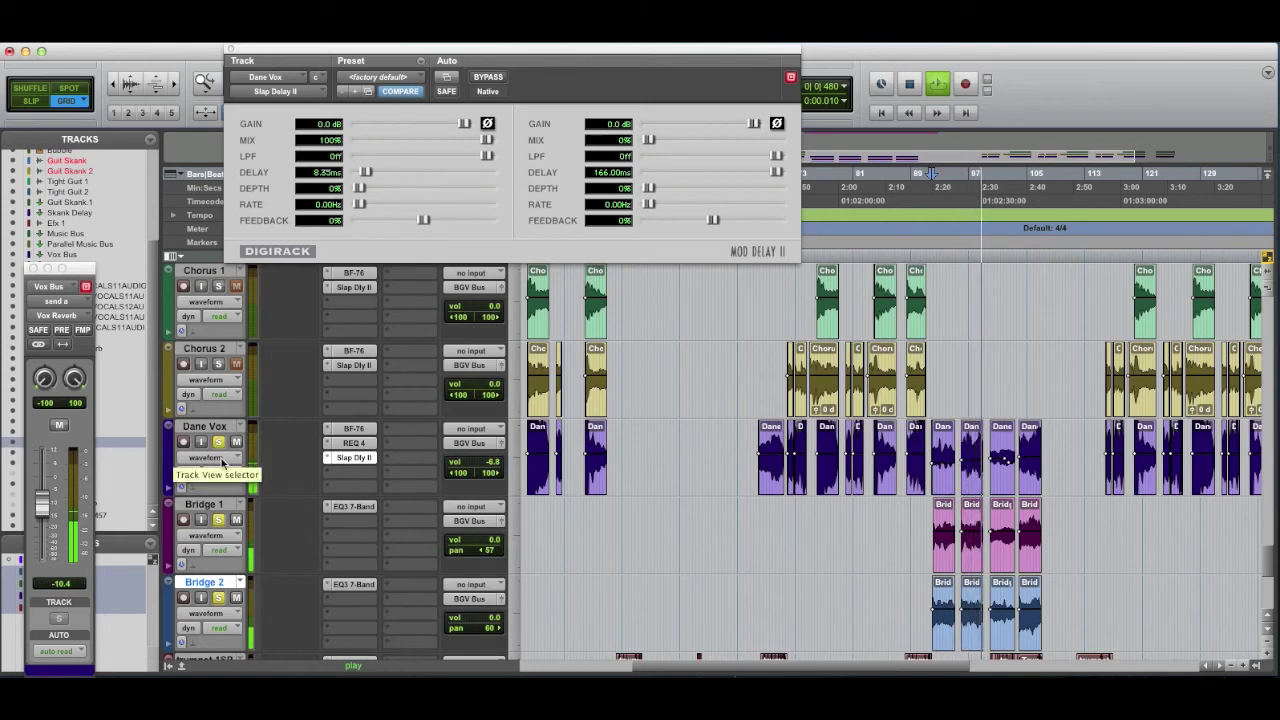
pyautogui.press('space')
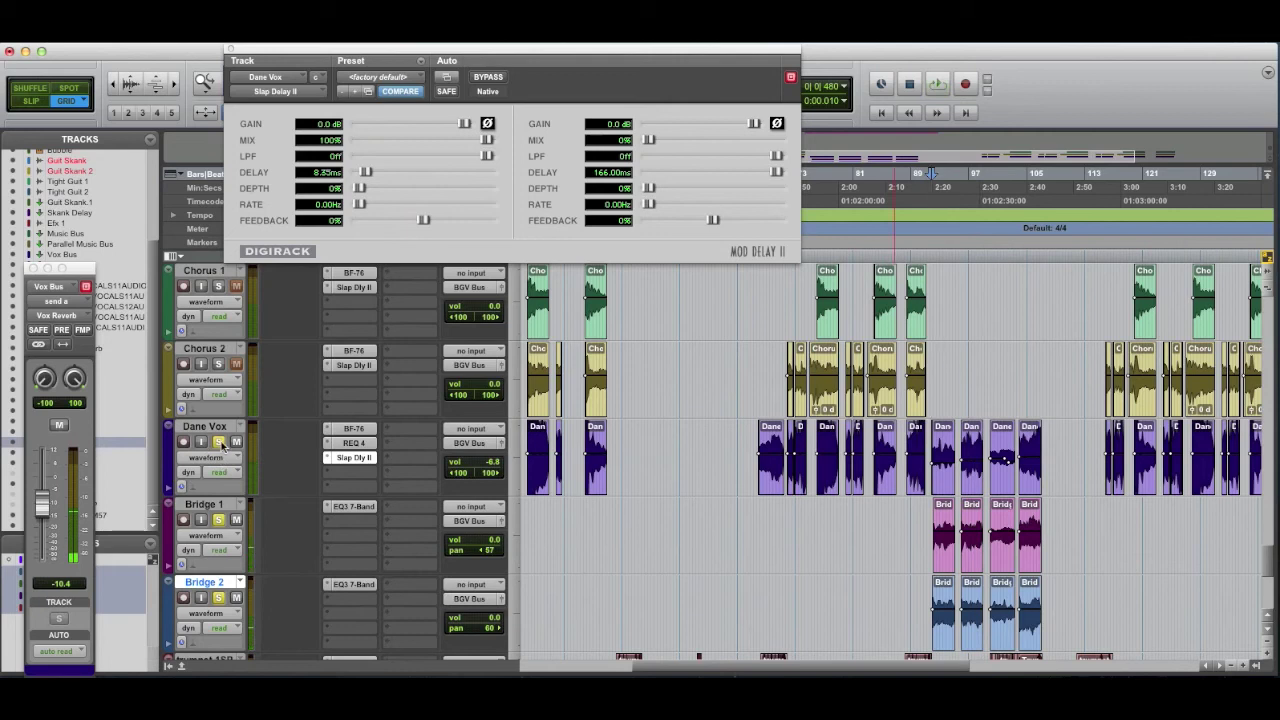
pyautogui.click(220, 443)
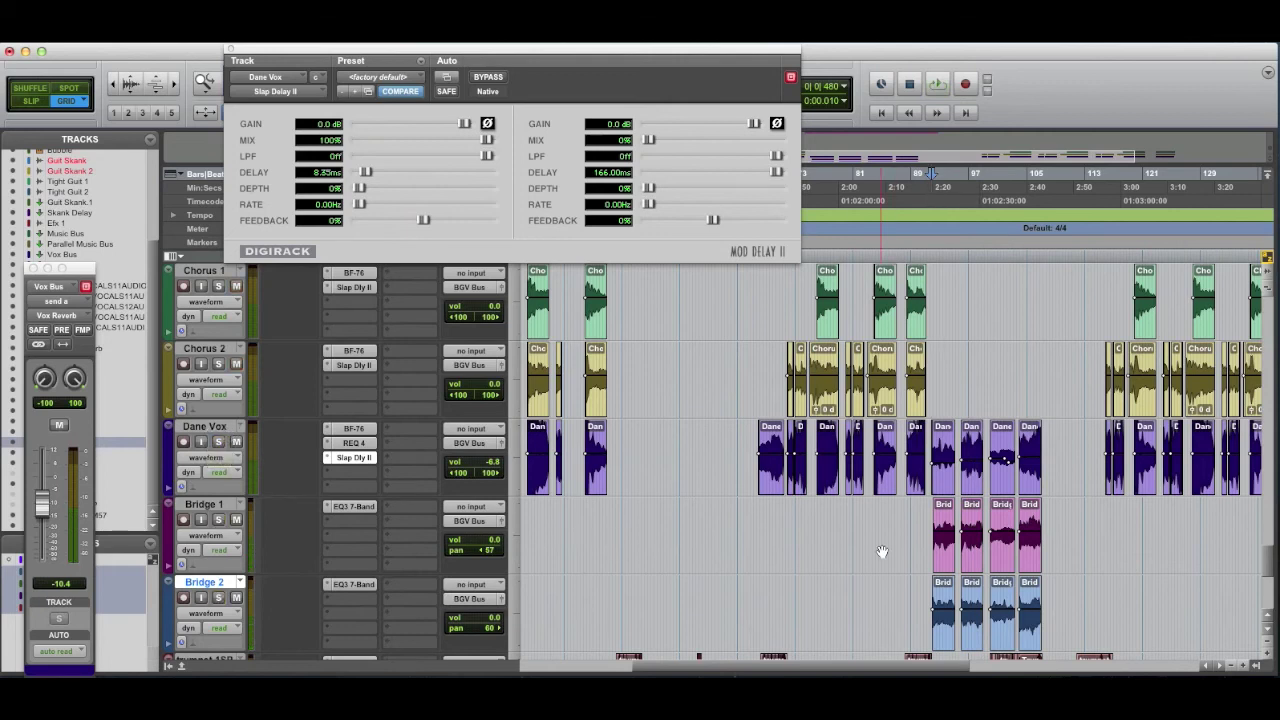
# Step: Locate the horn tracks below Bridge 2, select trumpet 1SP, and enlarge the waveforms around the horn phrase just before the bridge
pyautogui.scroll(-5, 882, 551)
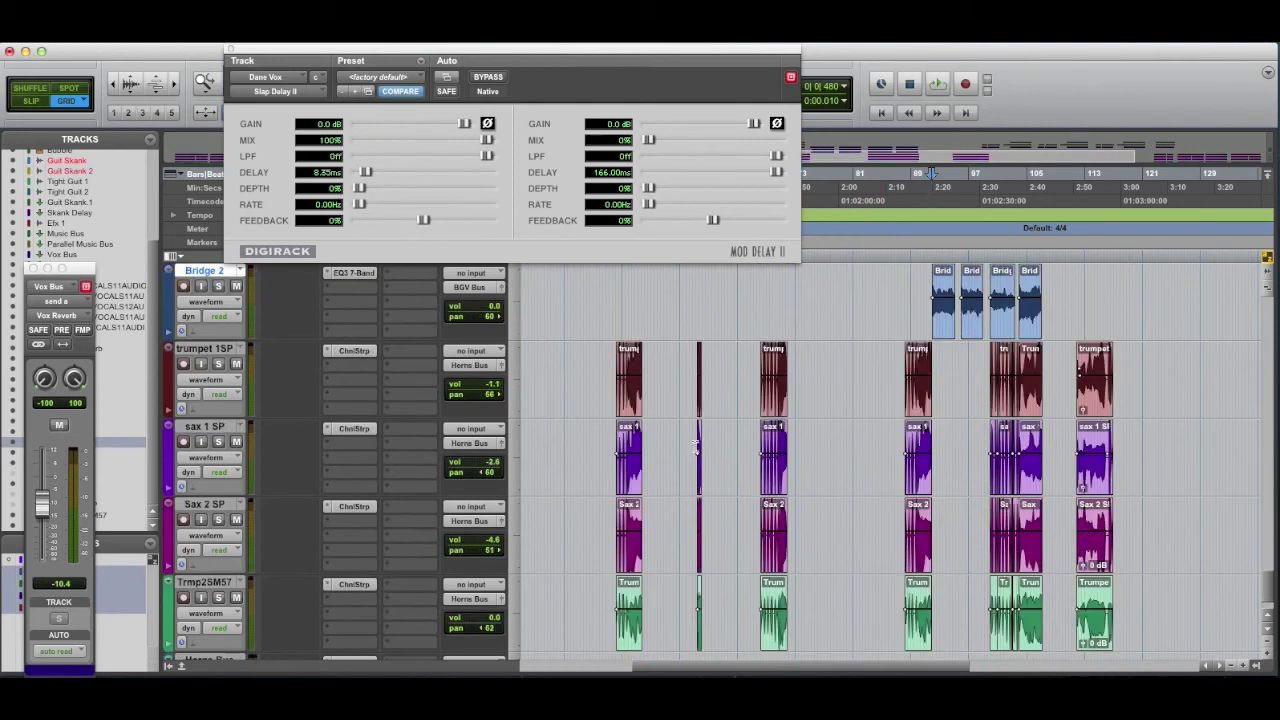
pyautogui.scroll(5, 834, 471)
pyautogui.hscroll(8, 834, 471)
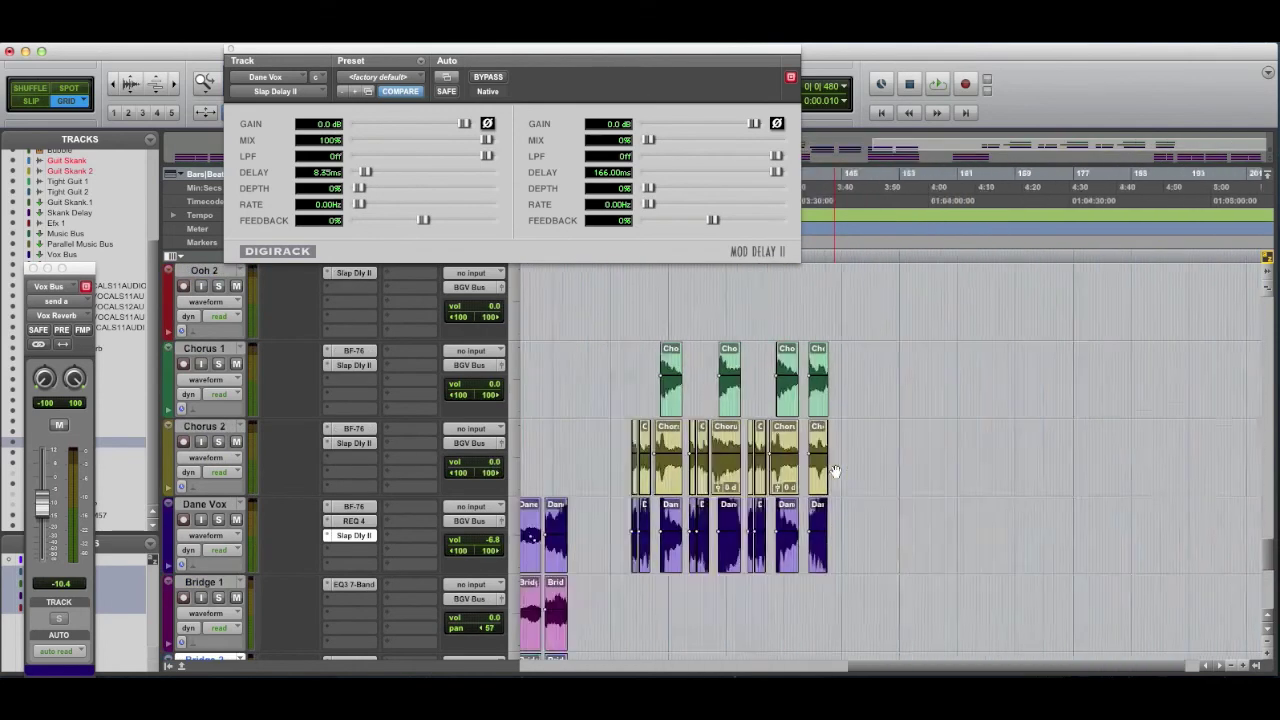
pyautogui.hscroll(-10, 834, 471)
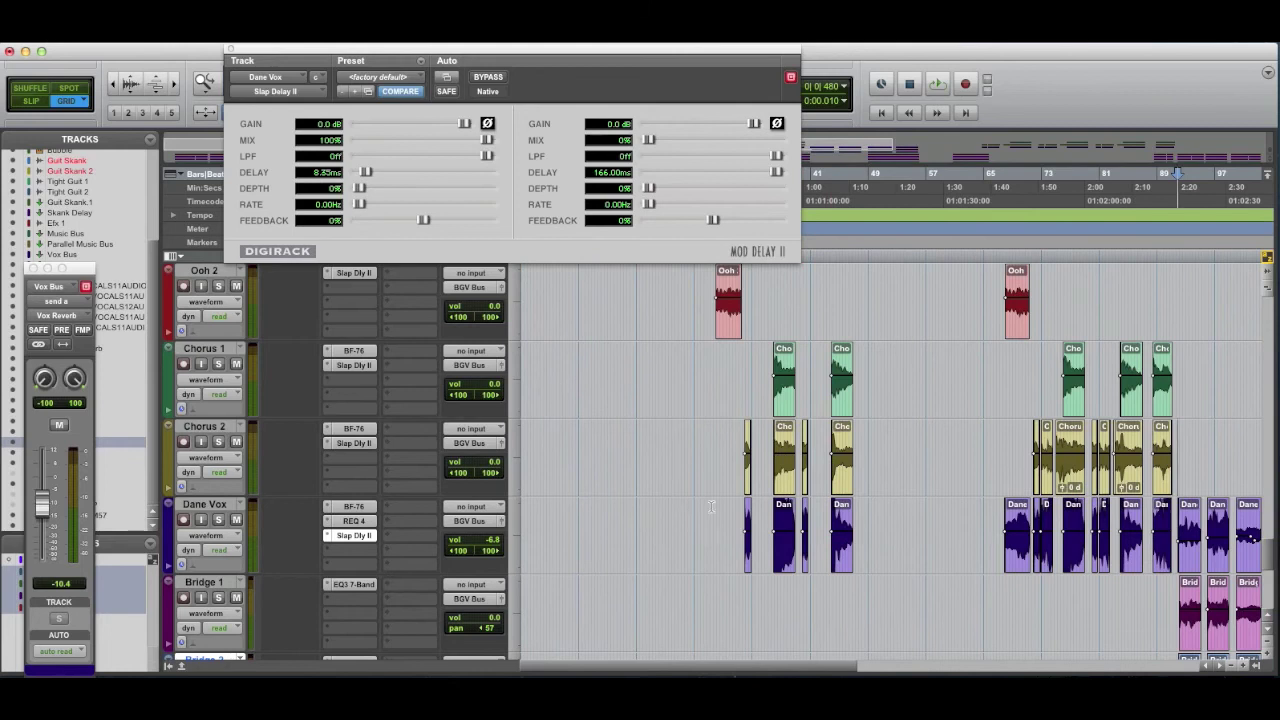
pyautogui.scroll(-5, 712, 506)
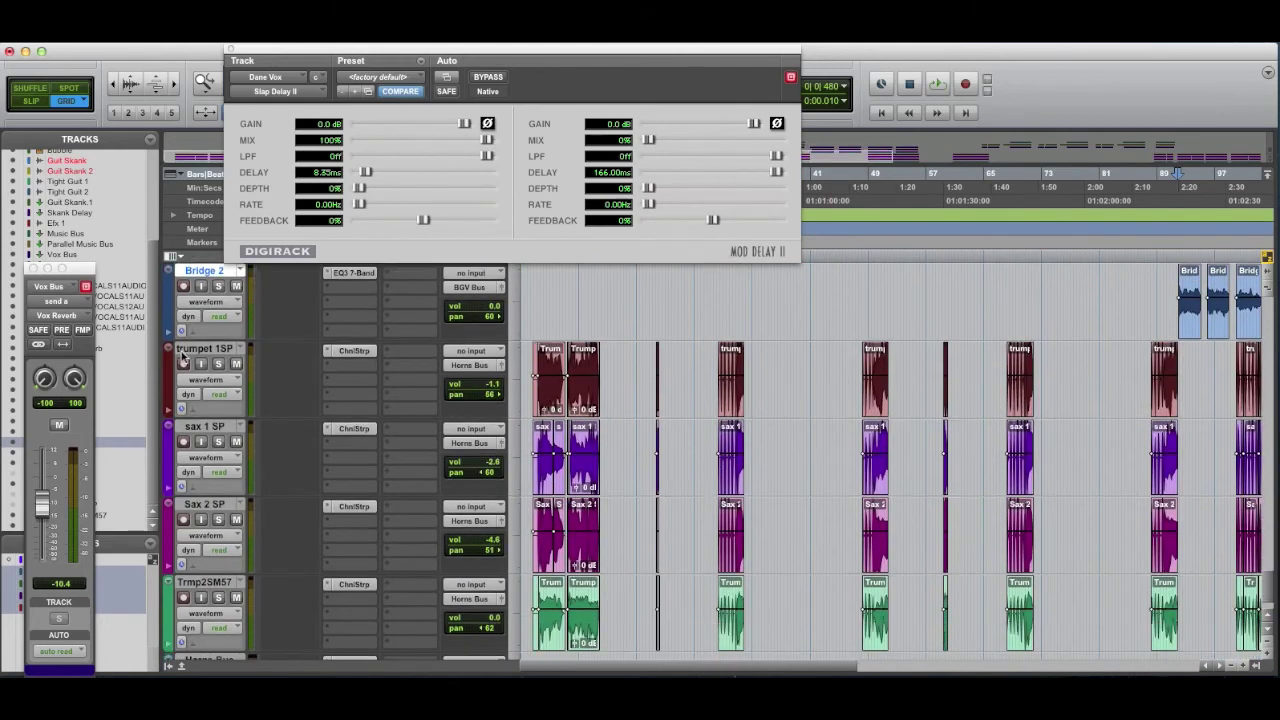
pyautogui.click(182, 352)
pyautogui.scroll(-1, 679, 470)
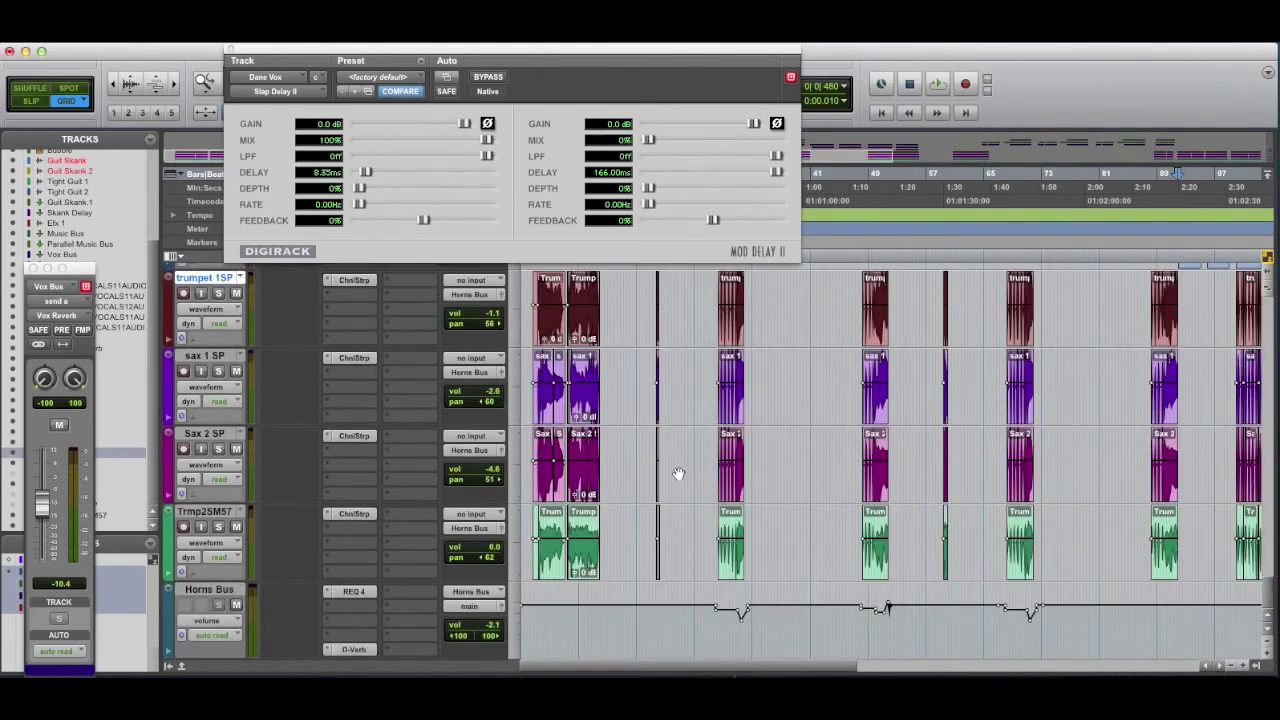
pyautogui.press('super+bracketright')
pyautogui.press('super+bracketright')
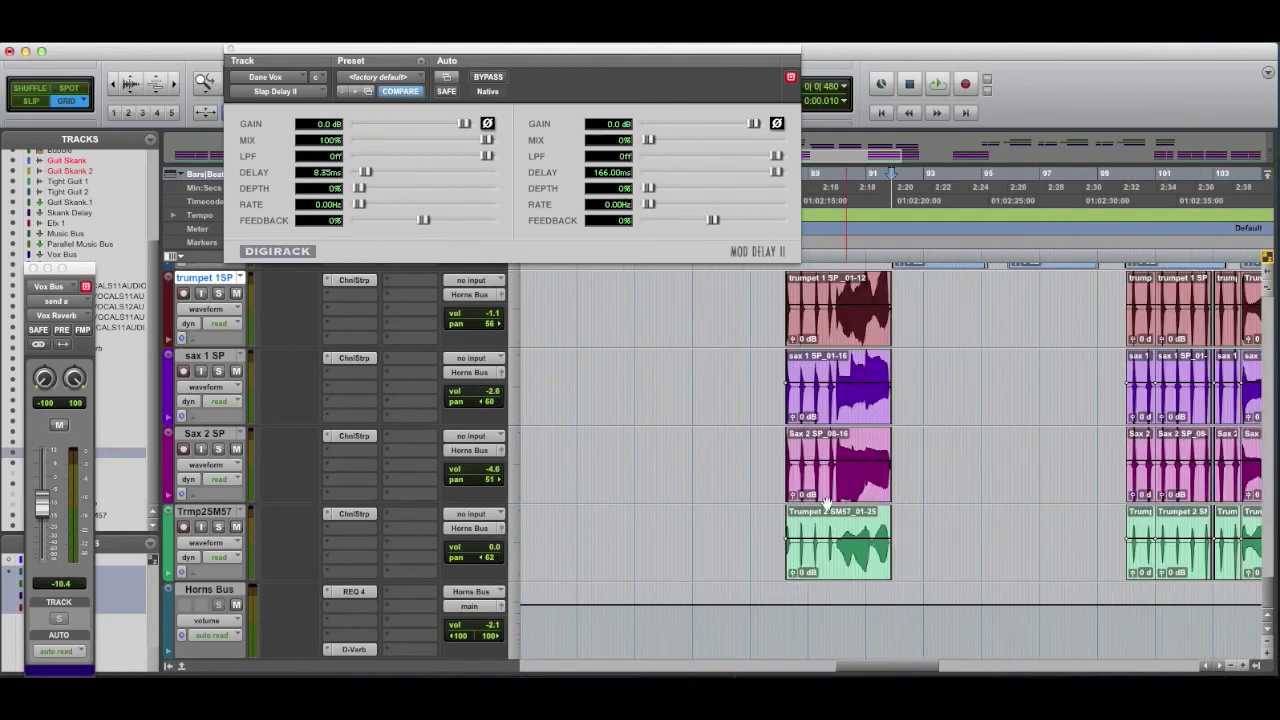
# Step: Undo the clip gain change on the trumpet 1SP clip just before the bridge, and clear the clip selection
pyautogui.scroll(4, 920, 566)
pyautogui.scroll(-4, 920, 566)
pyautogui.scroll(1, 919, 568)
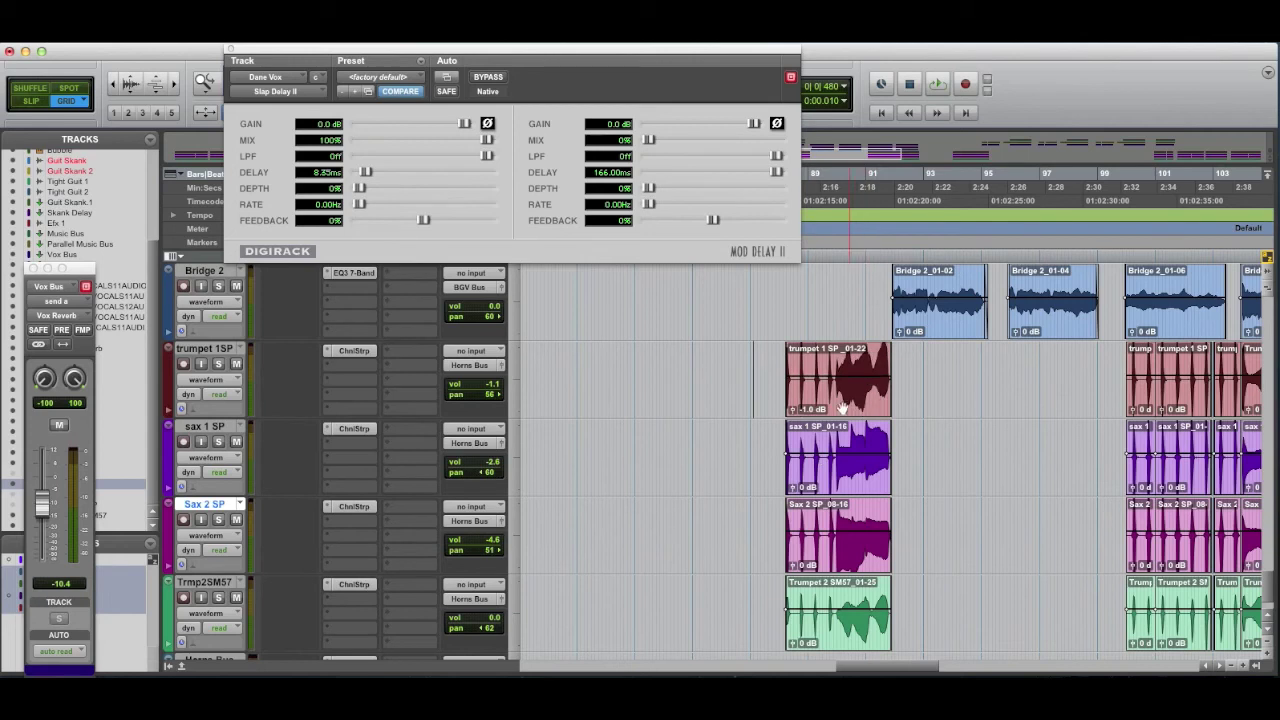
pyautogui.press('super+a')
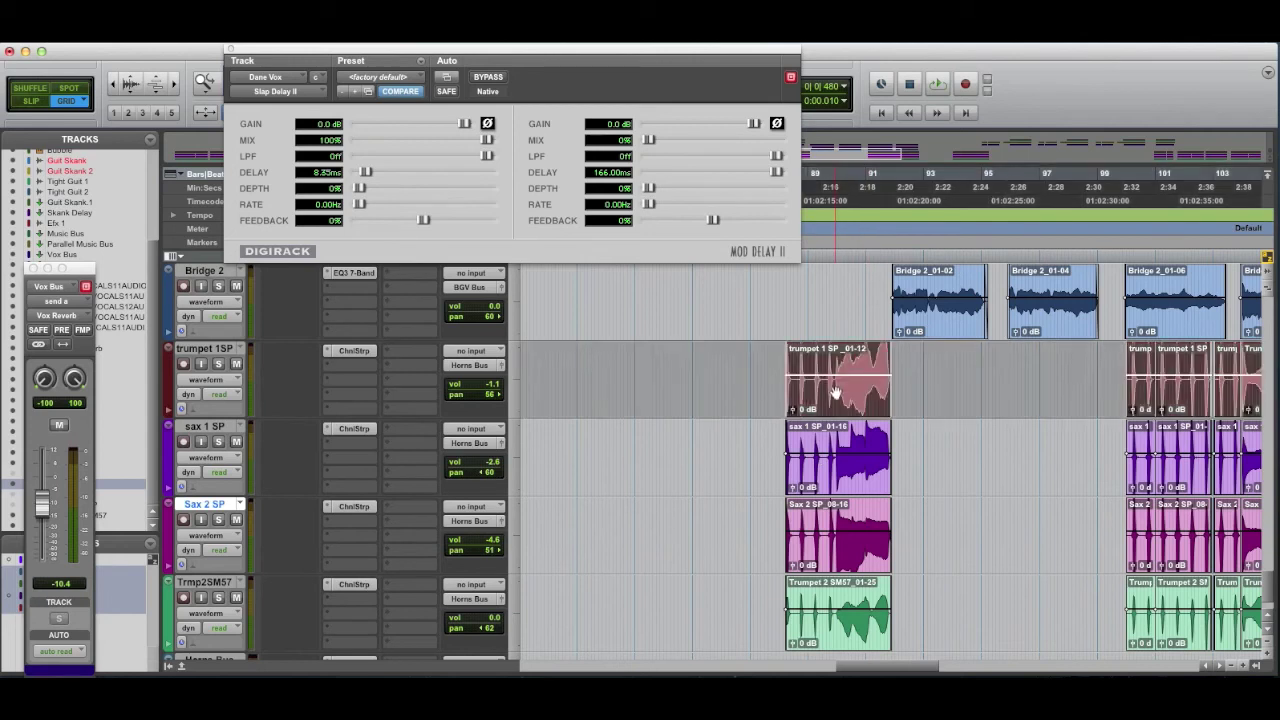
pyautogui.click(764, 390)
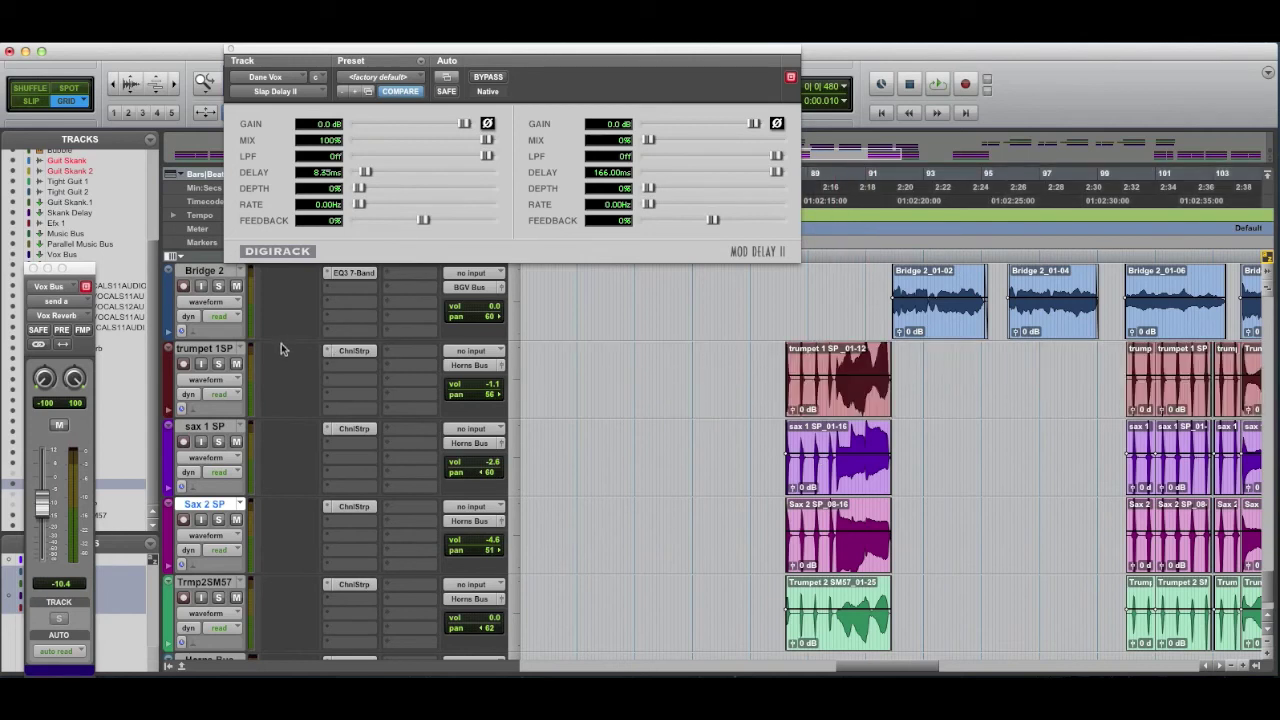
# Step: Review the individual horn tracks by highlighting trumpet 1SP, sax 1 SP, Sax 2 SP and Trmp2SM57 in turn
pyautogui.click(222, 349)
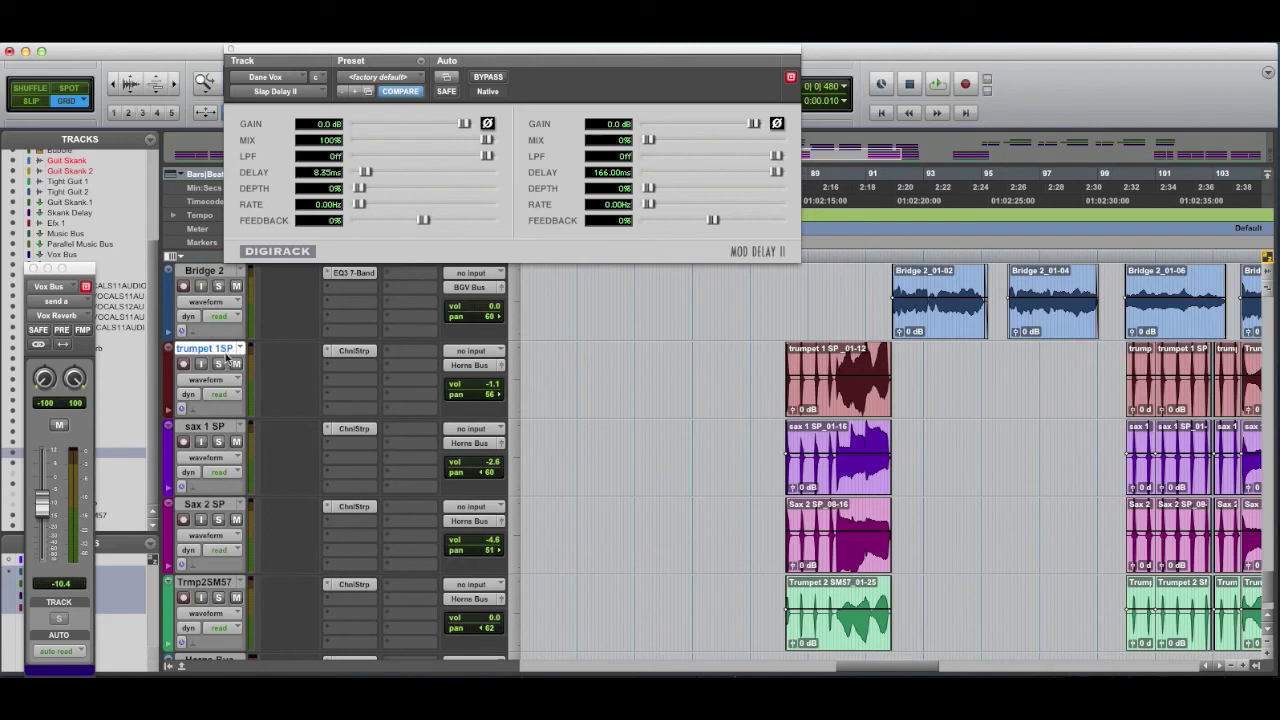
pyautogui.click(220, 506)
pyautogui.click(224, 428)
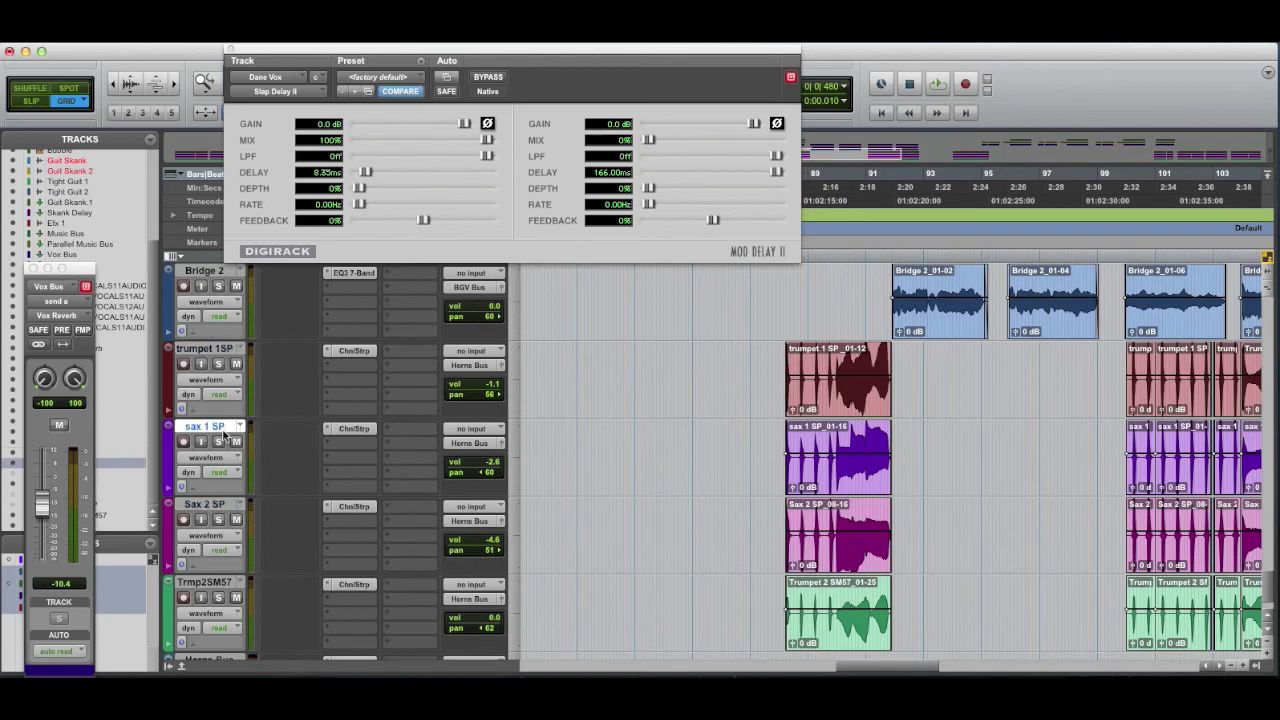
pyautogui.click(210, 506)
pyautogui.click(210, 350)
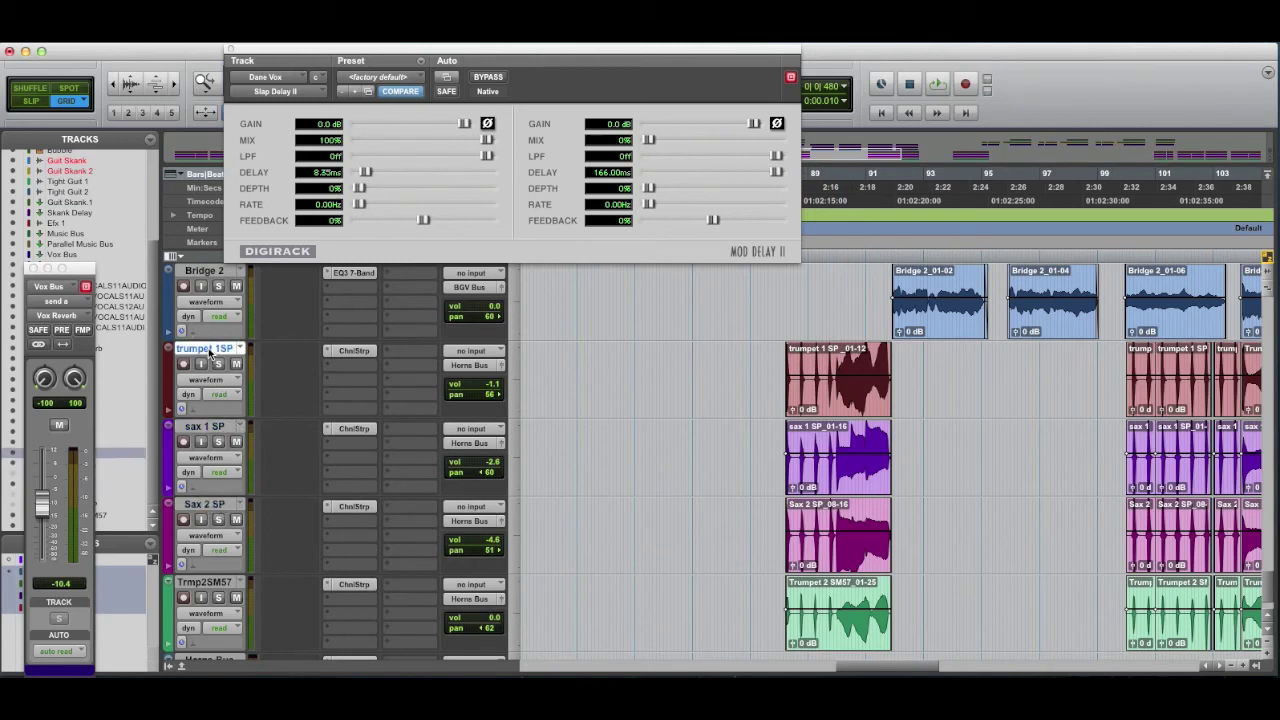
pyautogui.click(205, 584)
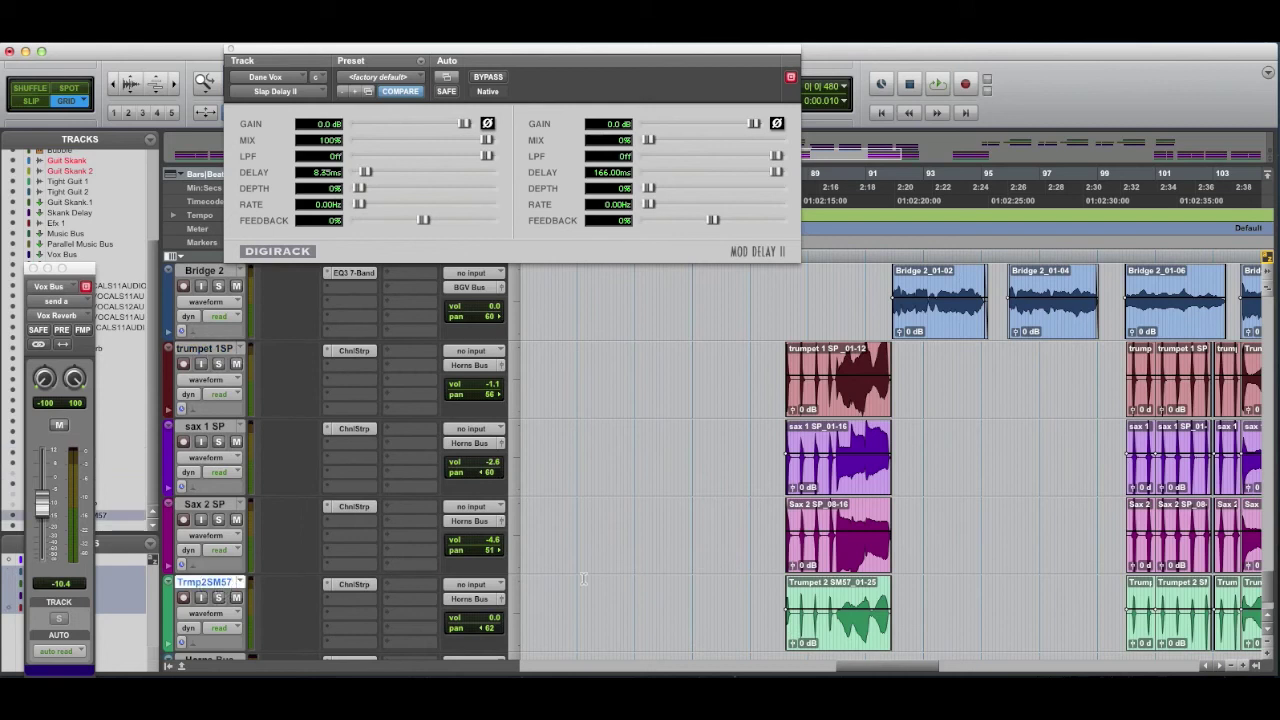
# Step: Inspect the Channel Strip insert on the trumpet 1SP track, and close its window
pyautogui.scroll(-2, 583, 578)
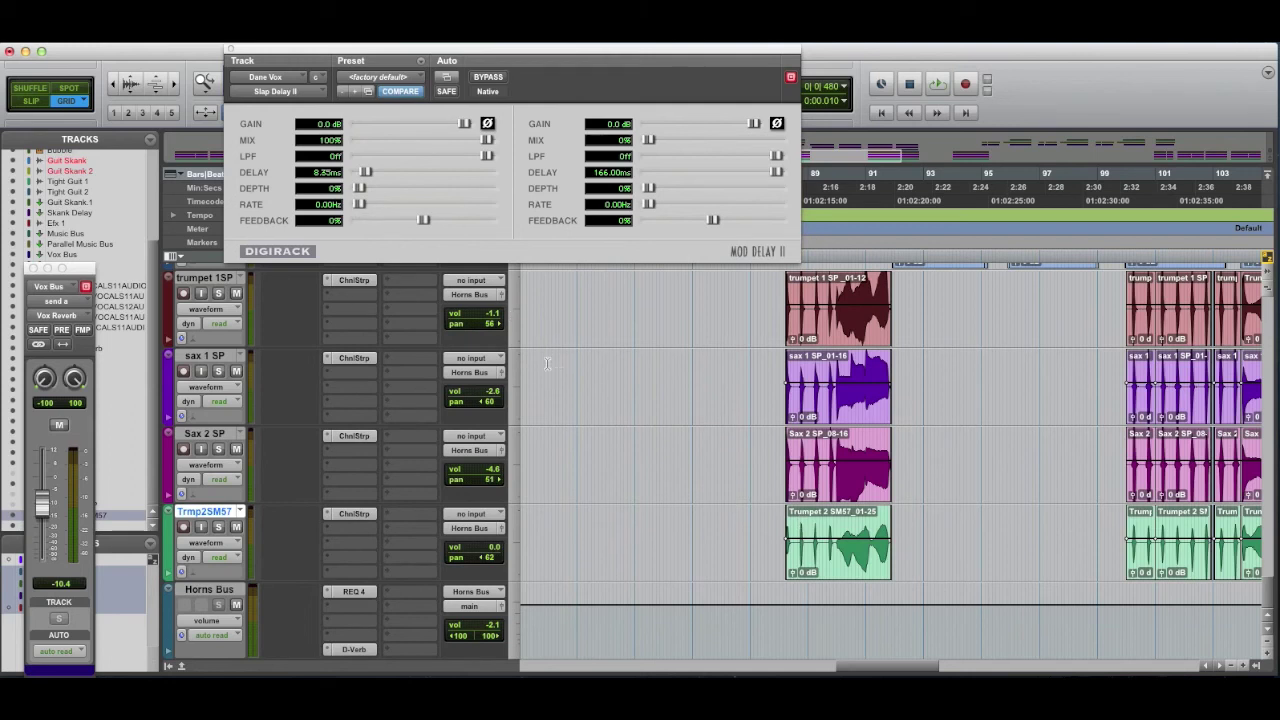
pyautogui.click(357, 282)
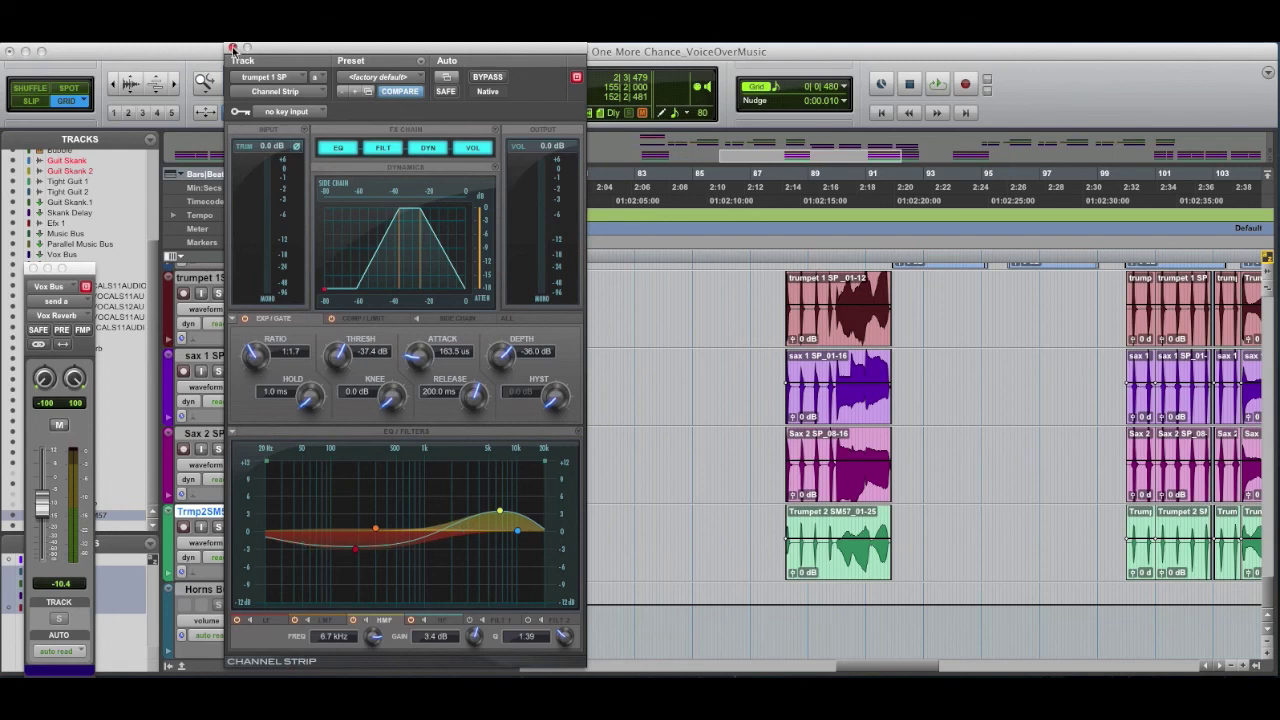
pyautogui.click(232, 48)
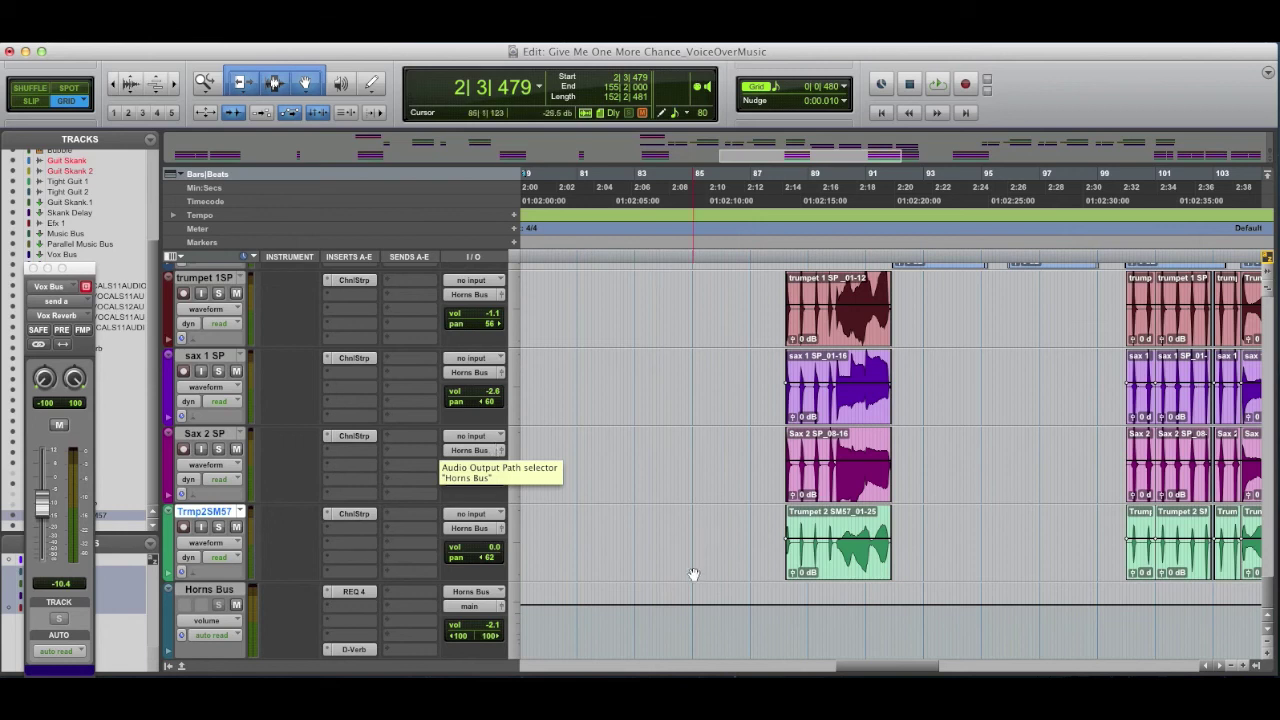
# Step: Locate the opening horn phrases at the start of the session and enlarge their waveforms
pyautogui.hscroll(3, 743, 578)
pyautogui.hscroll(-5, 745, 567)
pyautogui.hscroll(3, 745, 567)
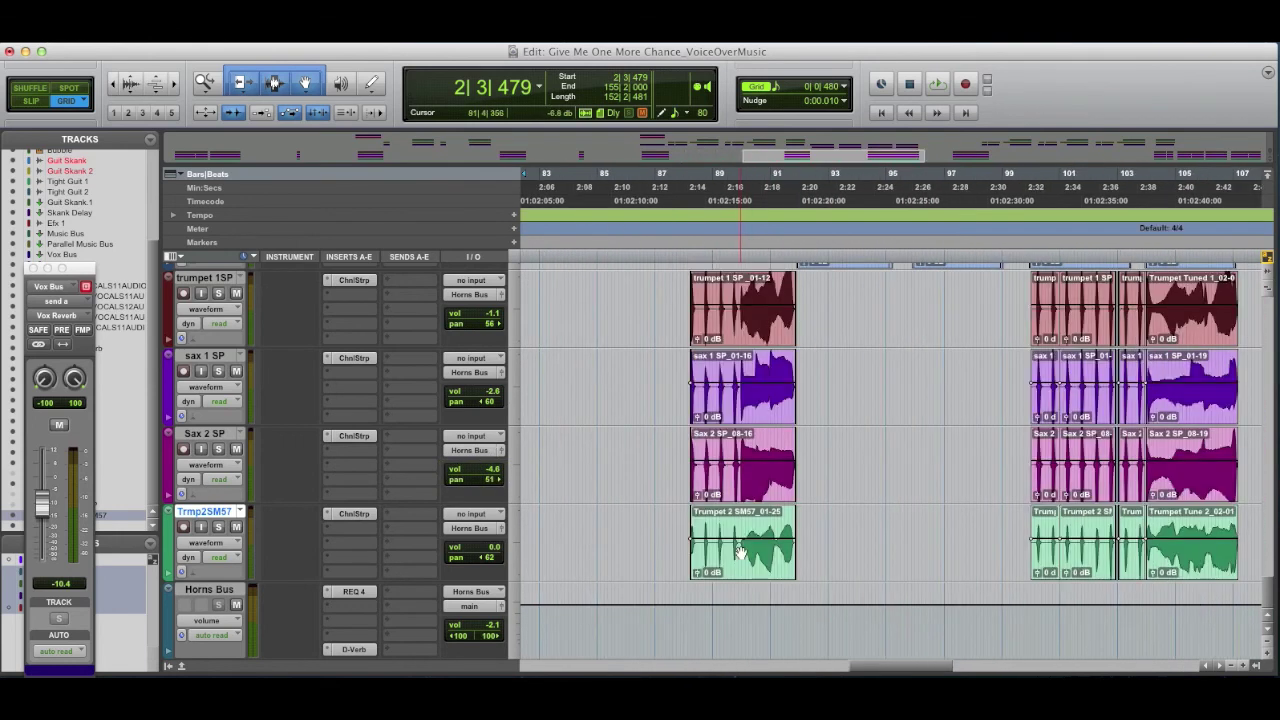
pyautogui.scroll(-5, 743, 560)
pyautogui.scroll(-5, 741, 552)
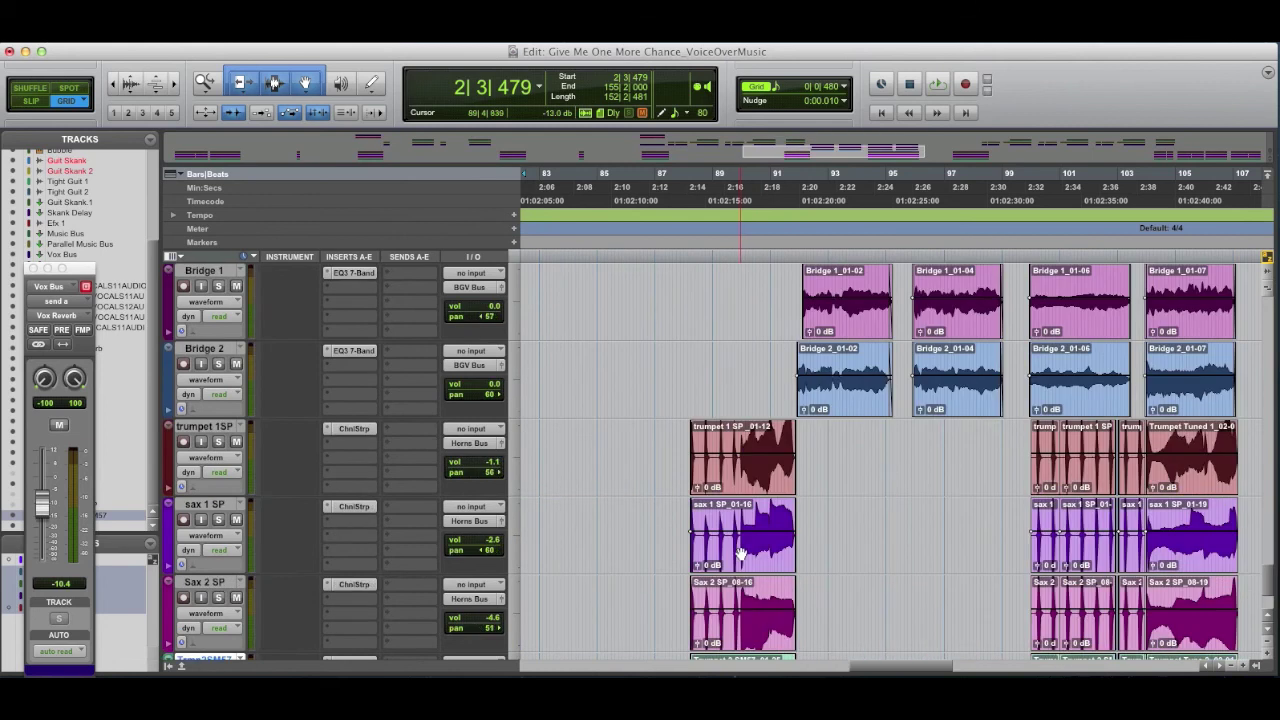
pyautogui.press('r')
pyautogui.press('r')
pyautogui.hscroll(-5, 742, 552)
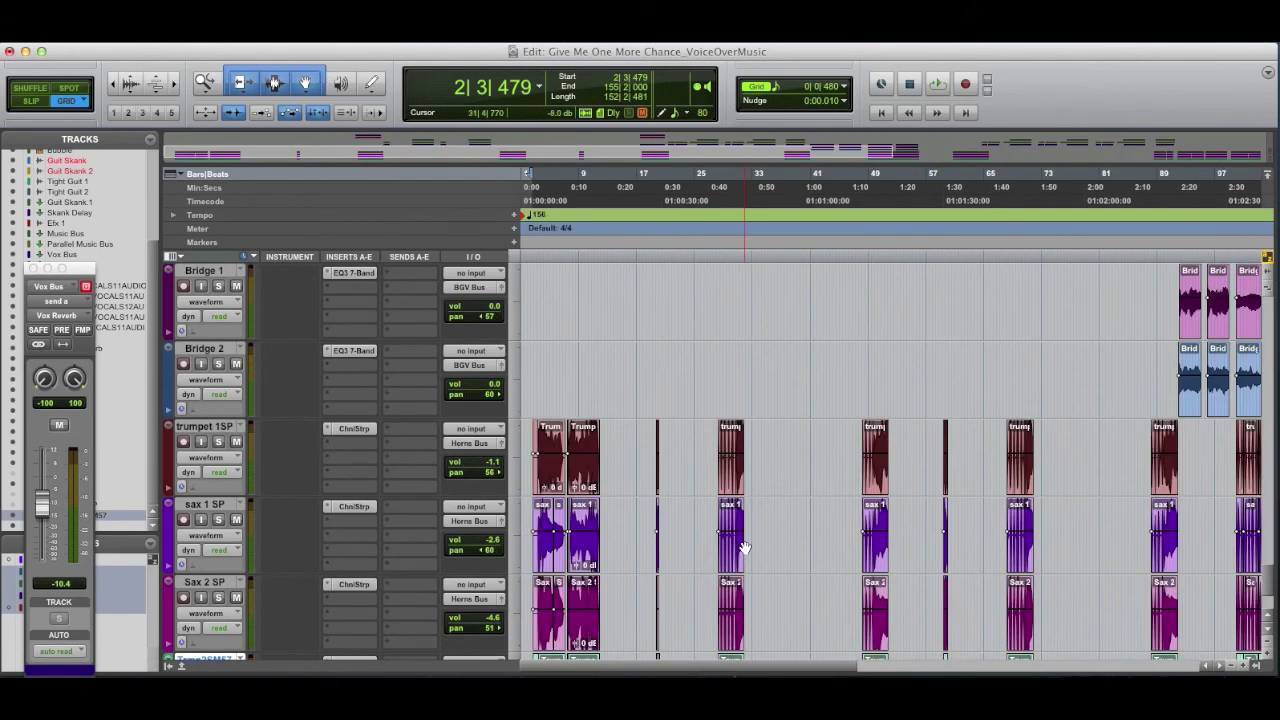
pyautogui.click(538, 362)
pyautogui.press('t')
pyautogui.press('t')
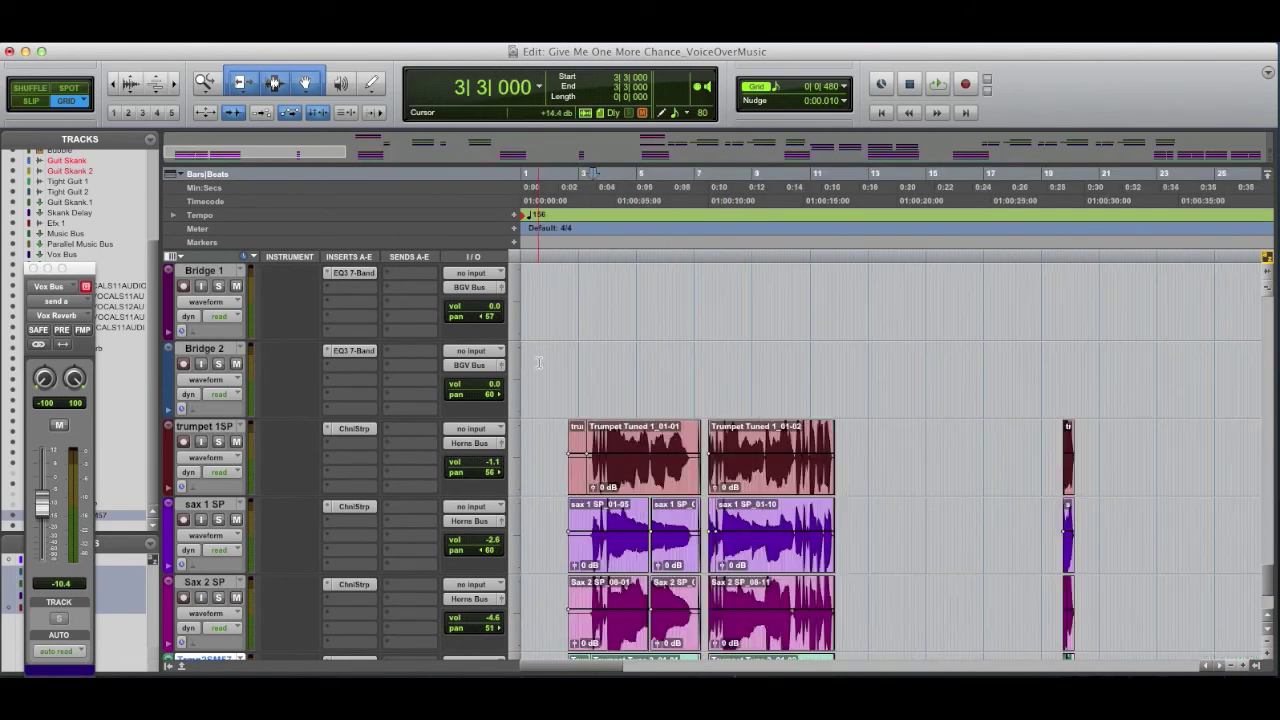
pyautogui.press('t')
# Step: Audition the opening horn phrase in the full mix from 3|2|000, and stop playback
pyautogui.click(650, 360)
pyautogui.press('space')
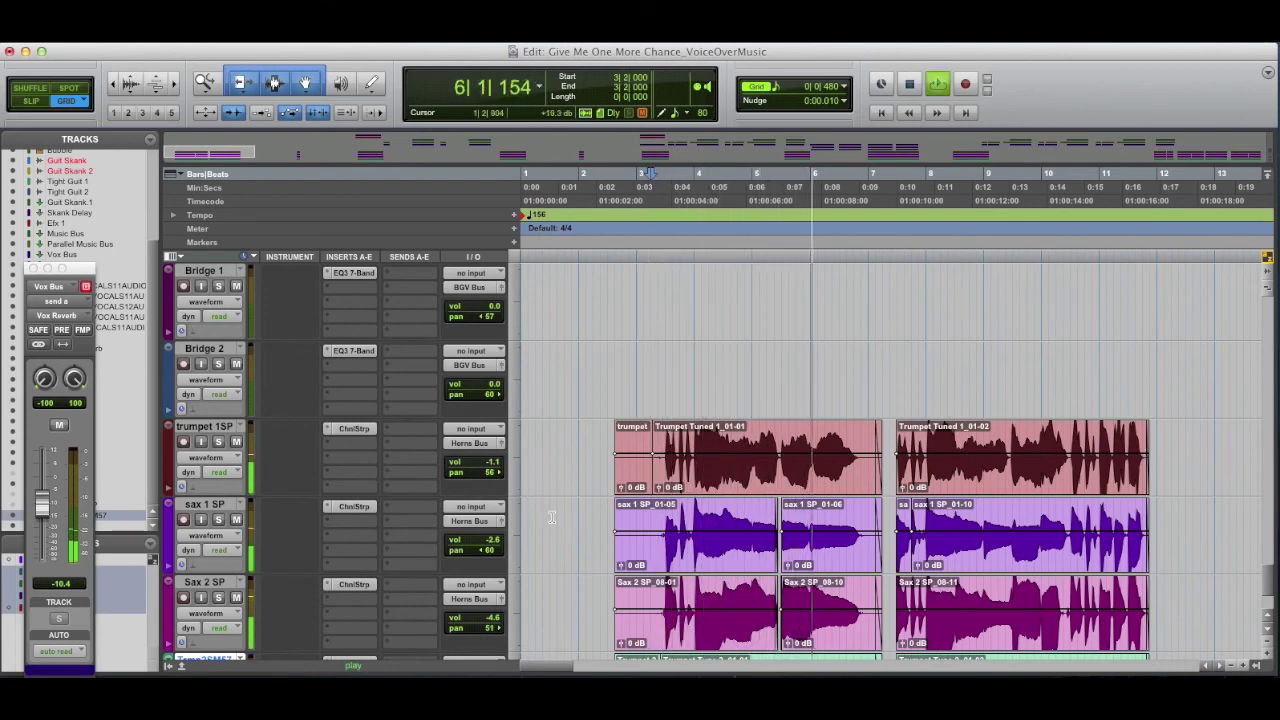
pyautogui.scroll(-2, 555, 515)
pyautogui.press('space')
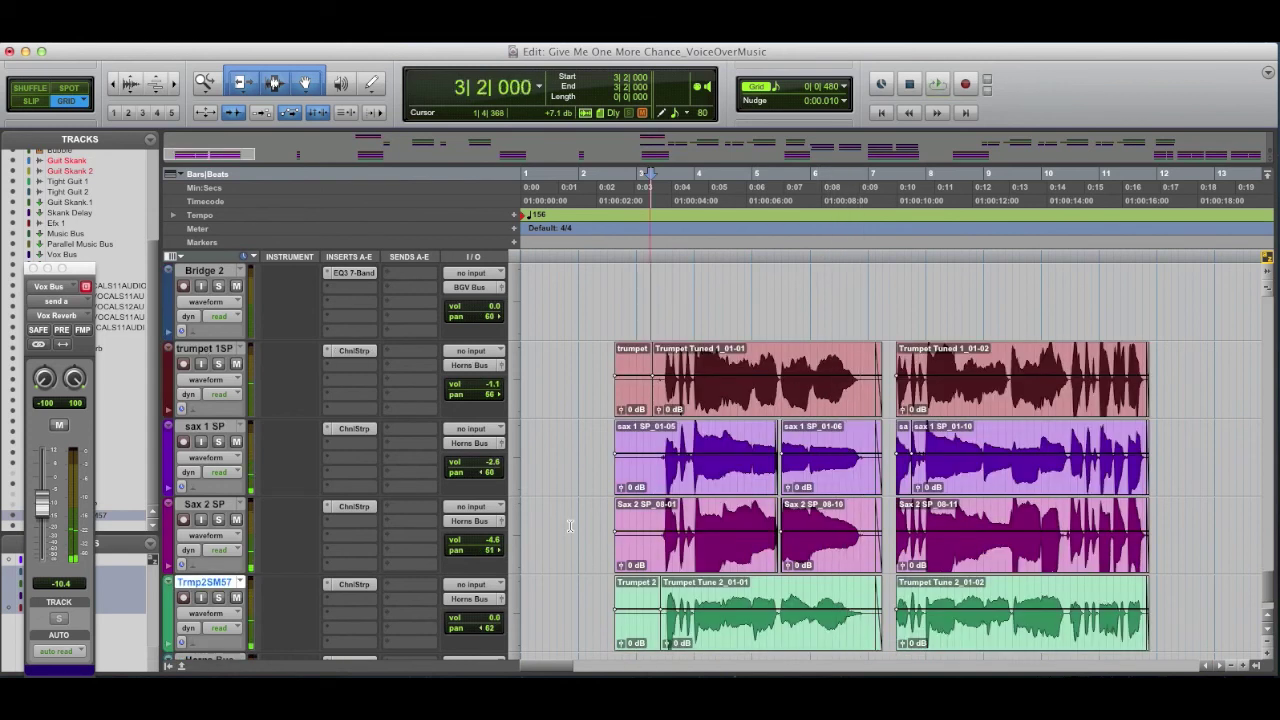
# Step: Solo the horn tracks, reduce the solo to trumpet 1SP alone, and audition its opening phrase from 3|2|480
pyautogui.click(218, 366)
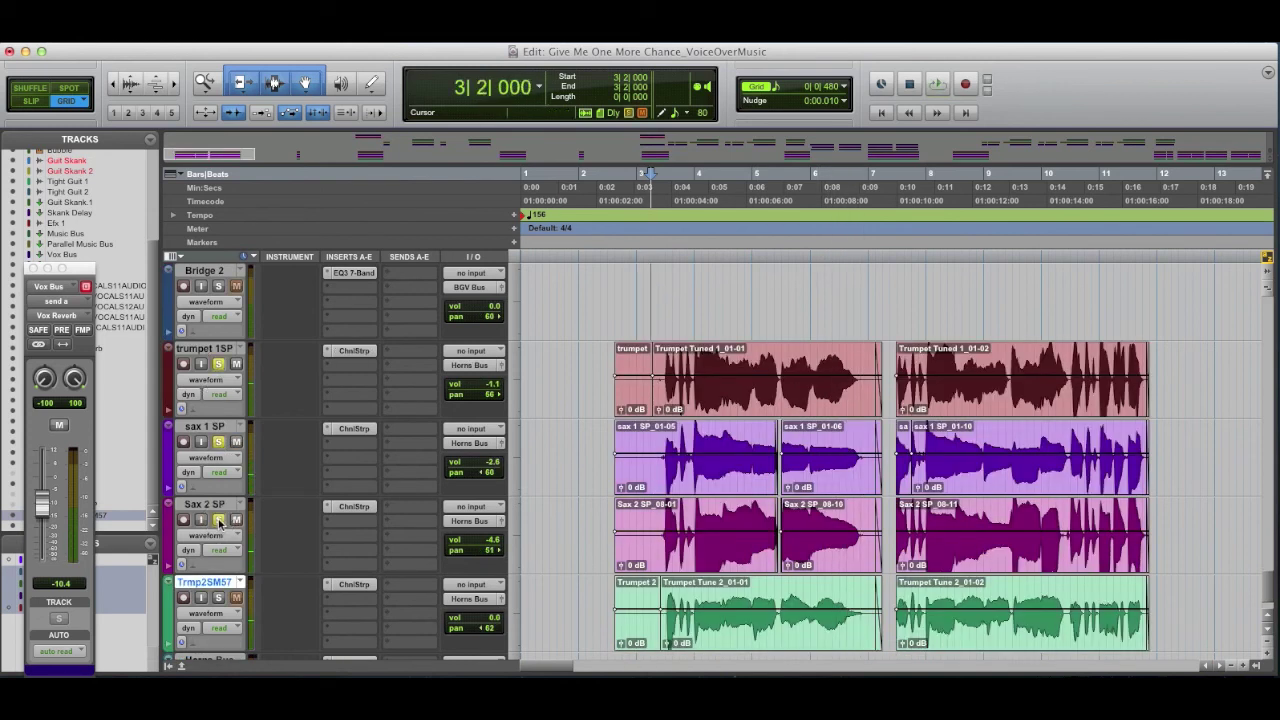
pyautogui.click(219, 598)
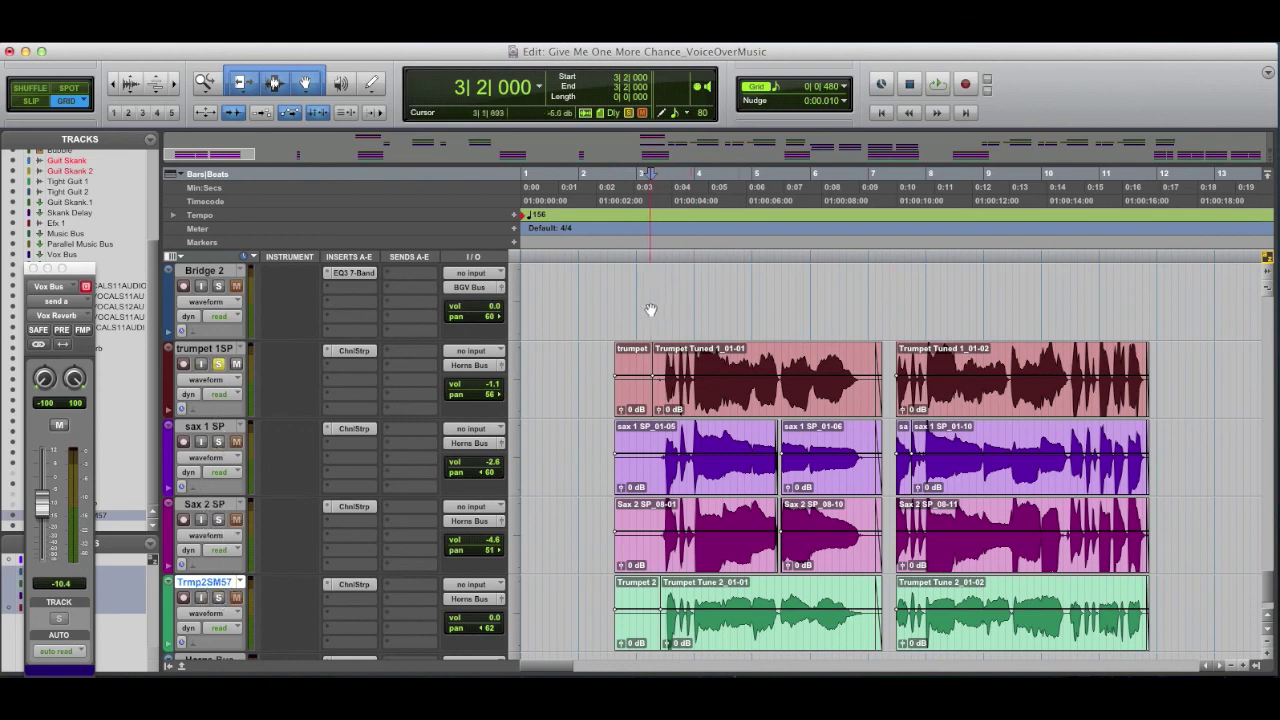
pyautogui.press('space')
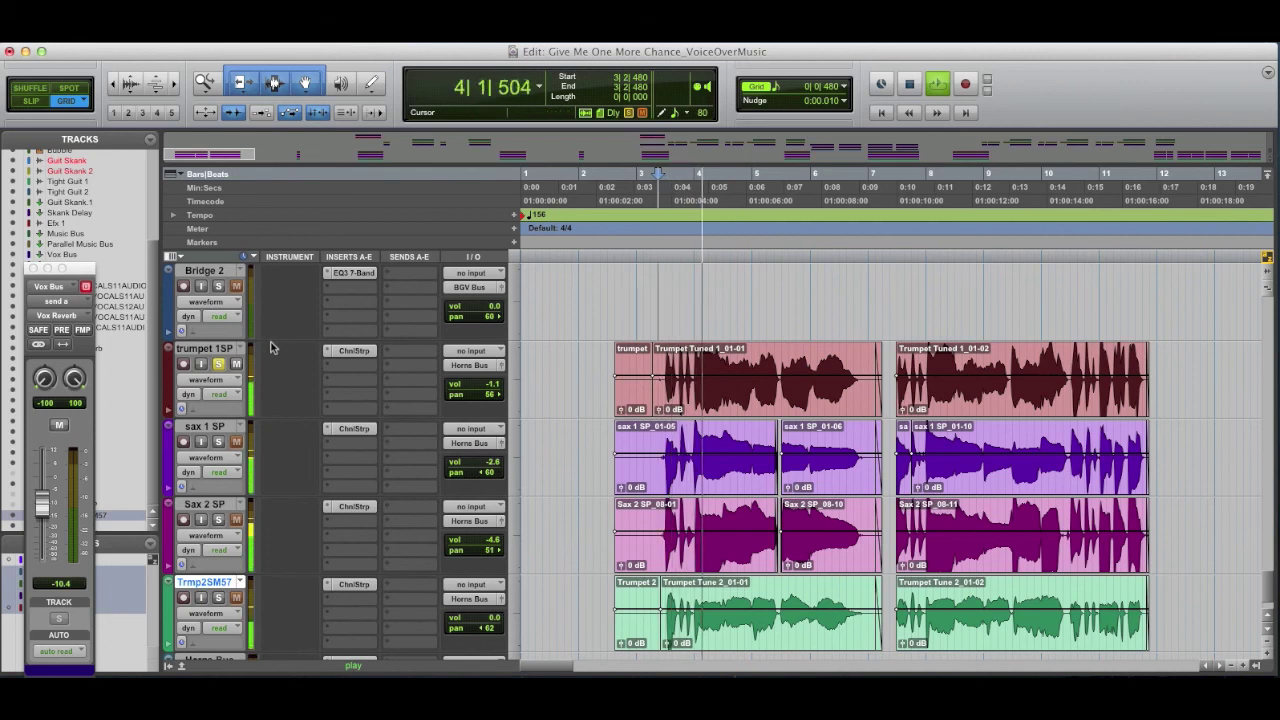
pyautogui.press('space')
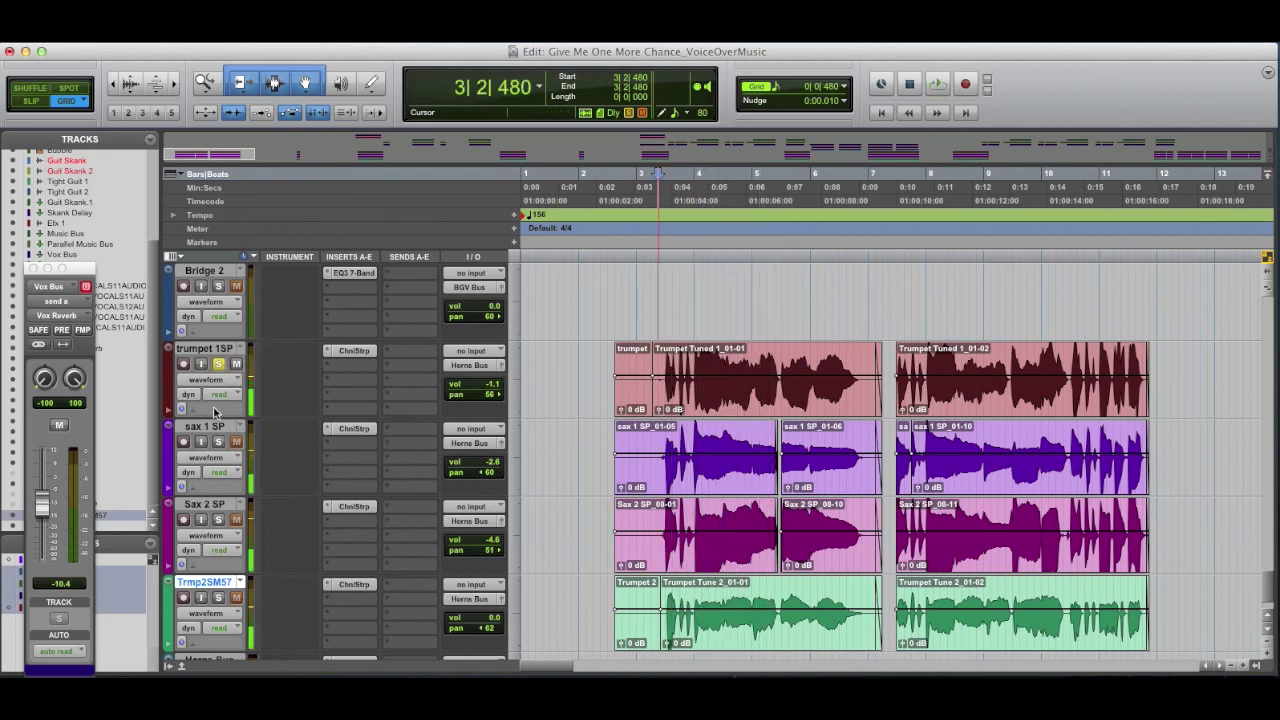
# Step: Move the solo from trumpet 1SP to sax 1 SP, audition its opening phrase, and clear the solo
pyautogui.click(218, 441)
pyautogui.click(218, 364)
pyautogui.press('space')
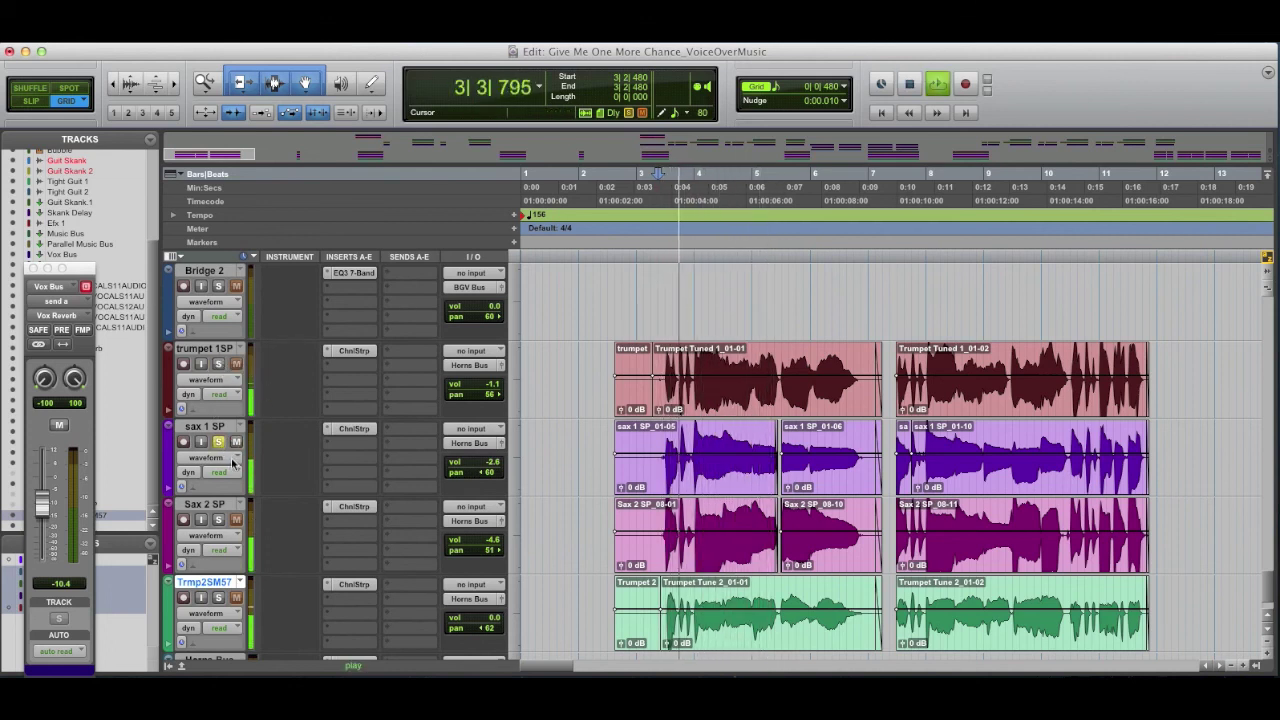
pyautogui.press('space')
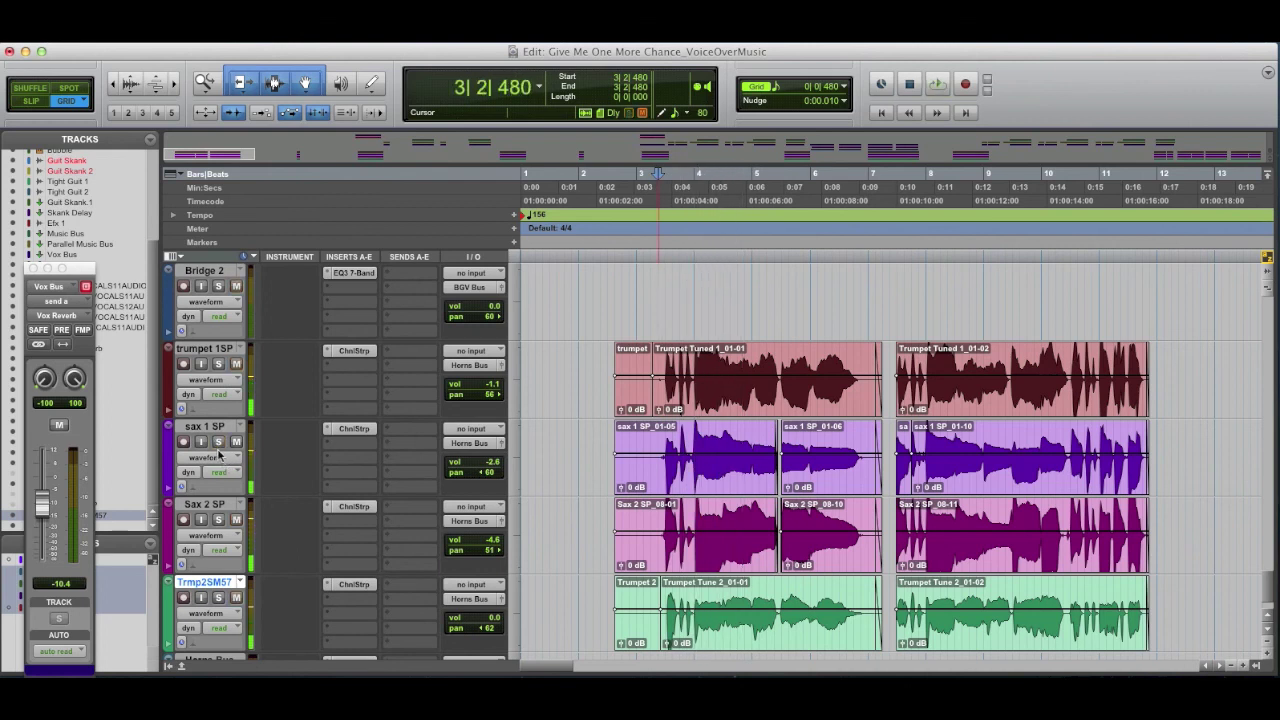
# Step: Solo Sax 2 SP and audition its opening phrase from 3|2|480
pyautogui.click(218, 519)
pyautogui.press('space')
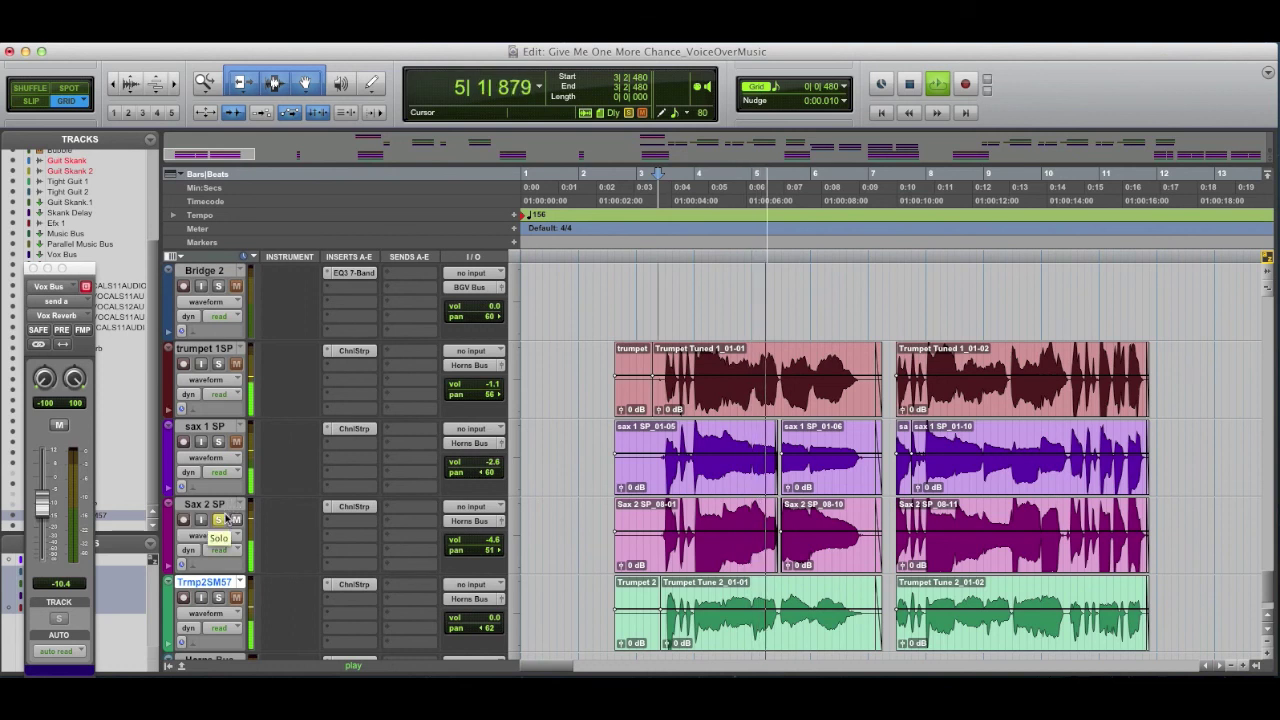
pyautogui.press('space')
# Step: Move the solo from Sax 2 SP to Trmp2SM57 and audition the second trumpet's opening phrase
pyautogui.click(218, 519)
pyautogui.click(218, 598)
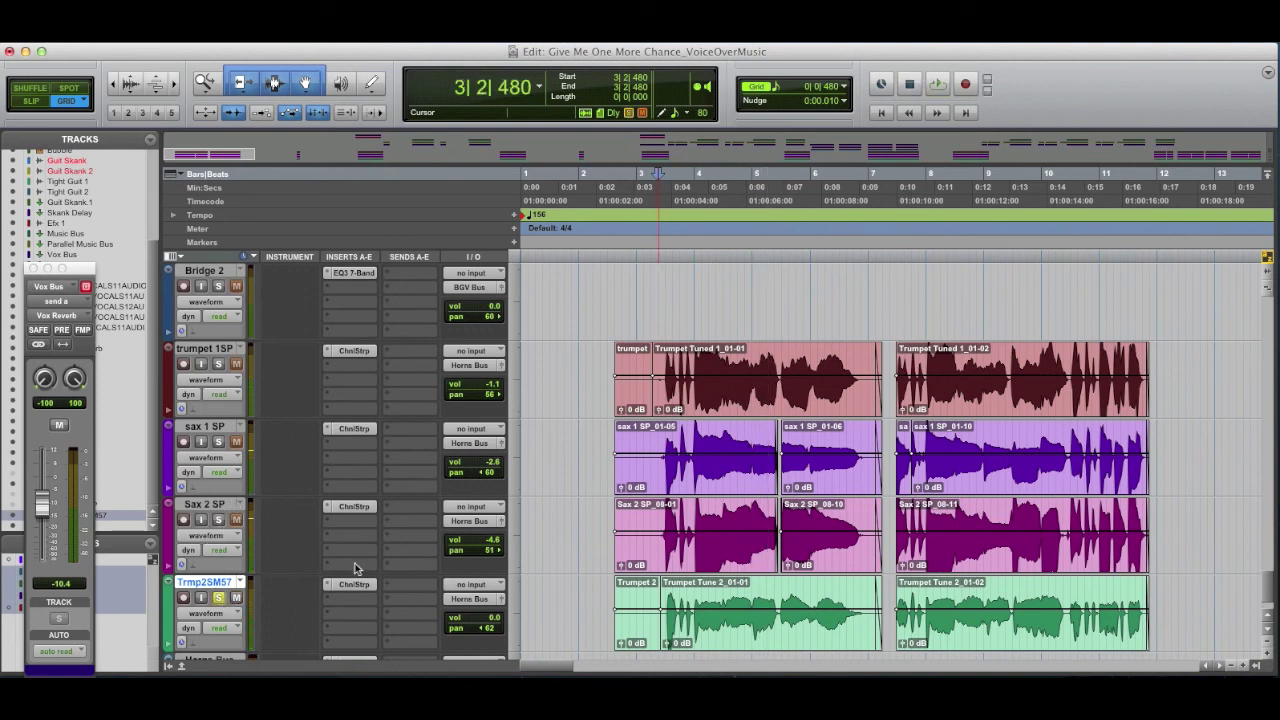
pyautogui.press('space')
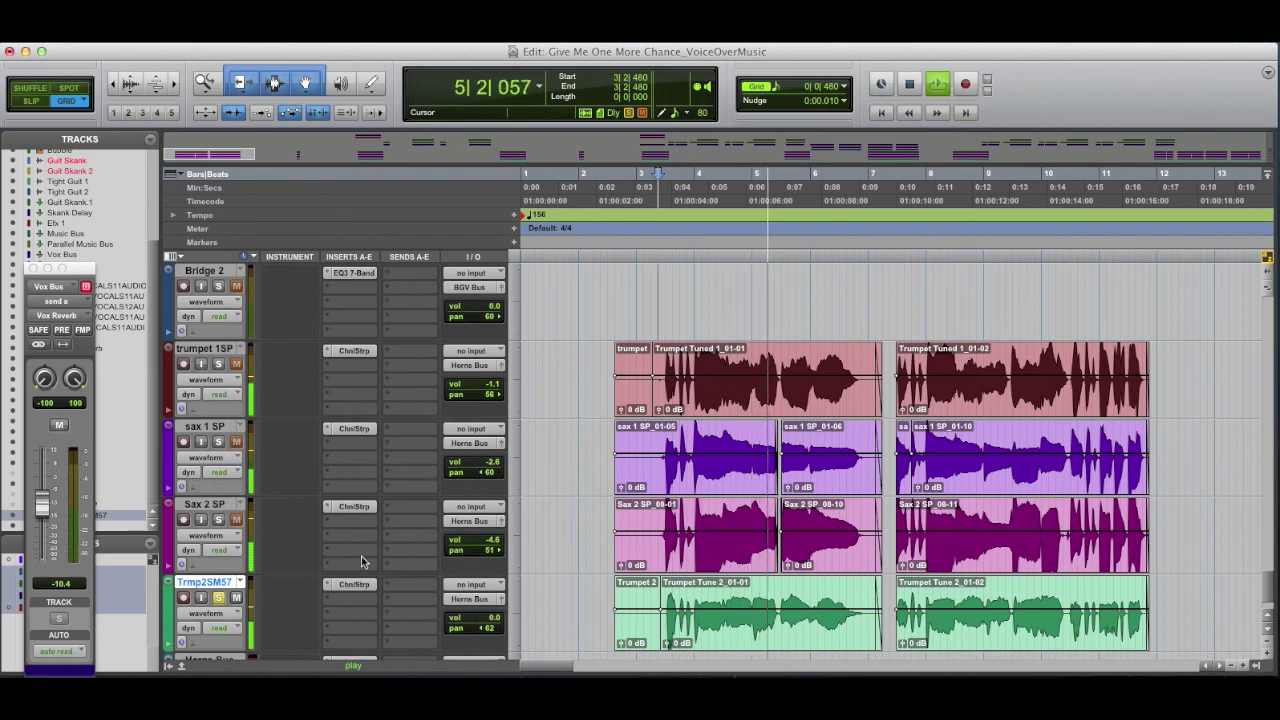
pyautogui.press('space')
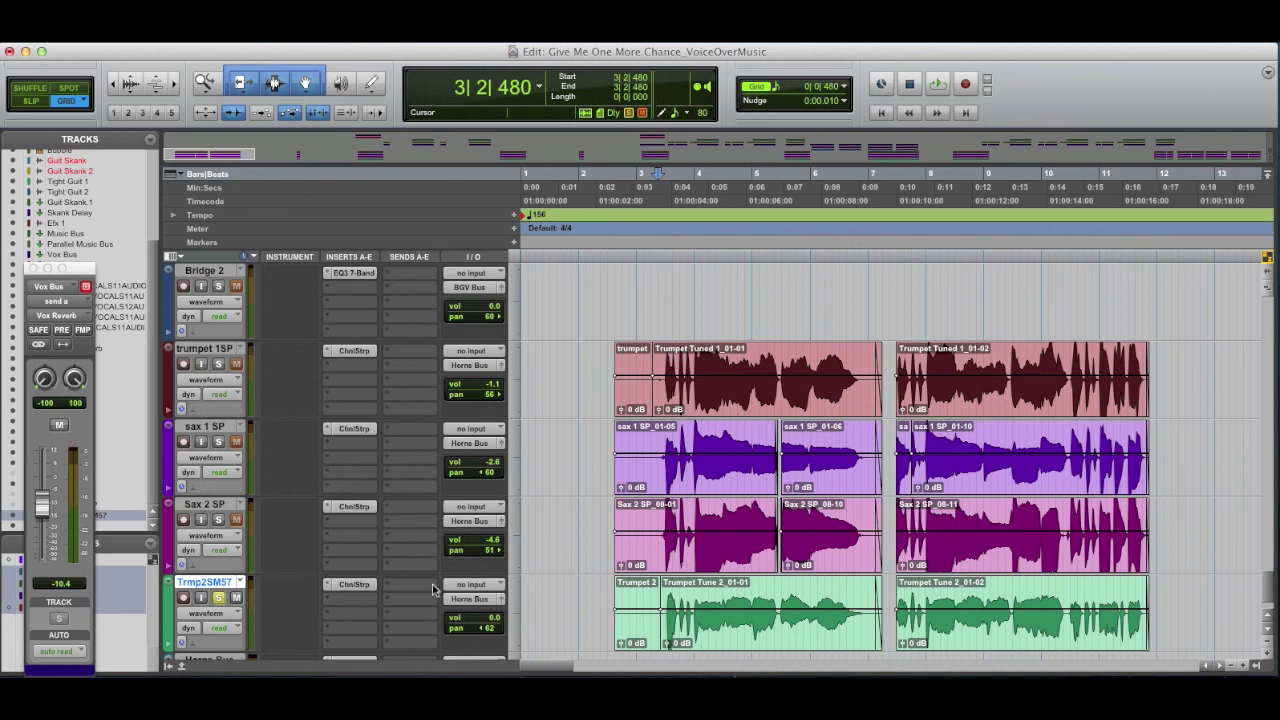
# Step: Add Sax 2 SP, sax 1 SP and trumpet 1SP to the solo and audition all four horns together
pyautogui.scroll(-1, 432, 584)
pyautogui.click(218, 449)
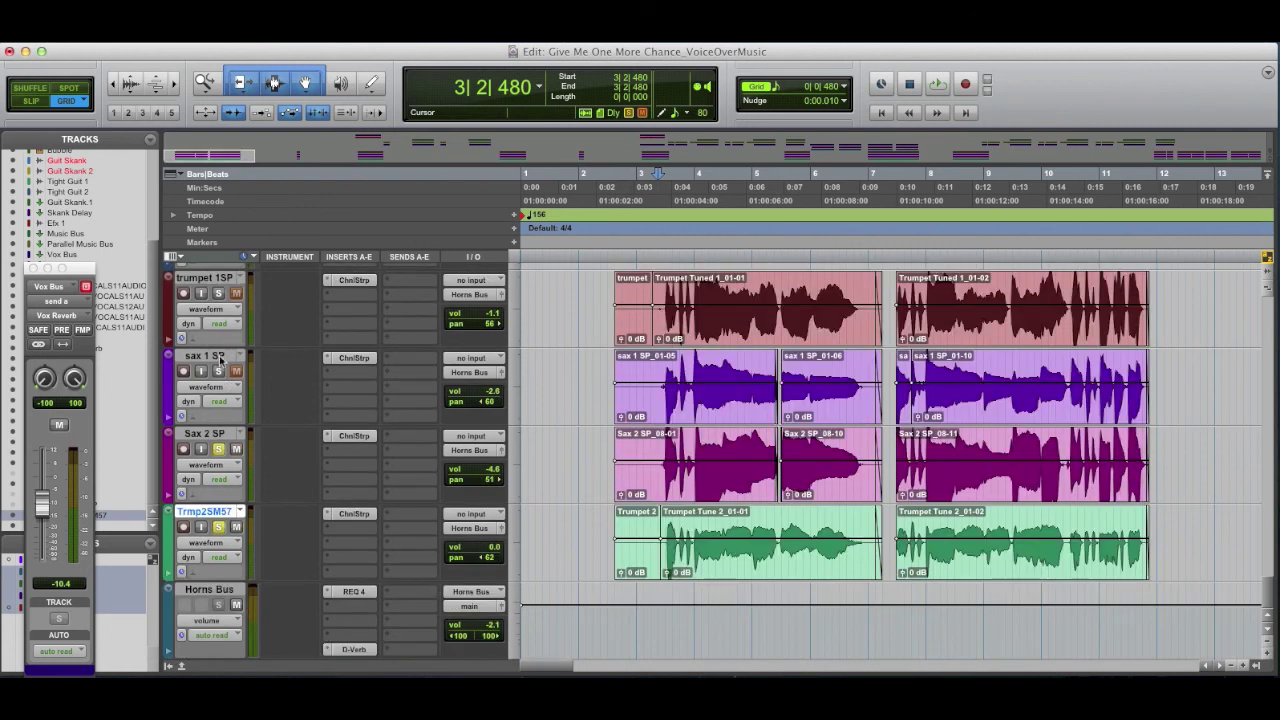
pyautogui.click(218, 371)
pyautogui.click(218, 294)
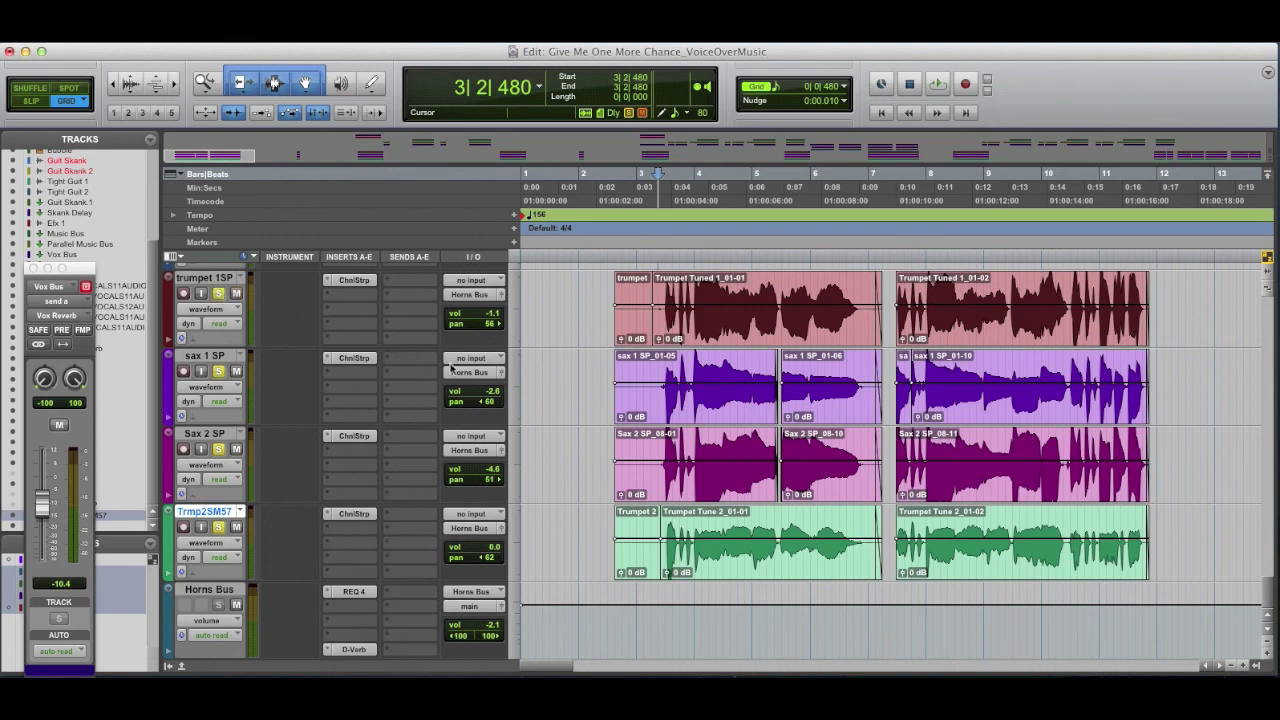
pyautogui.press('space')
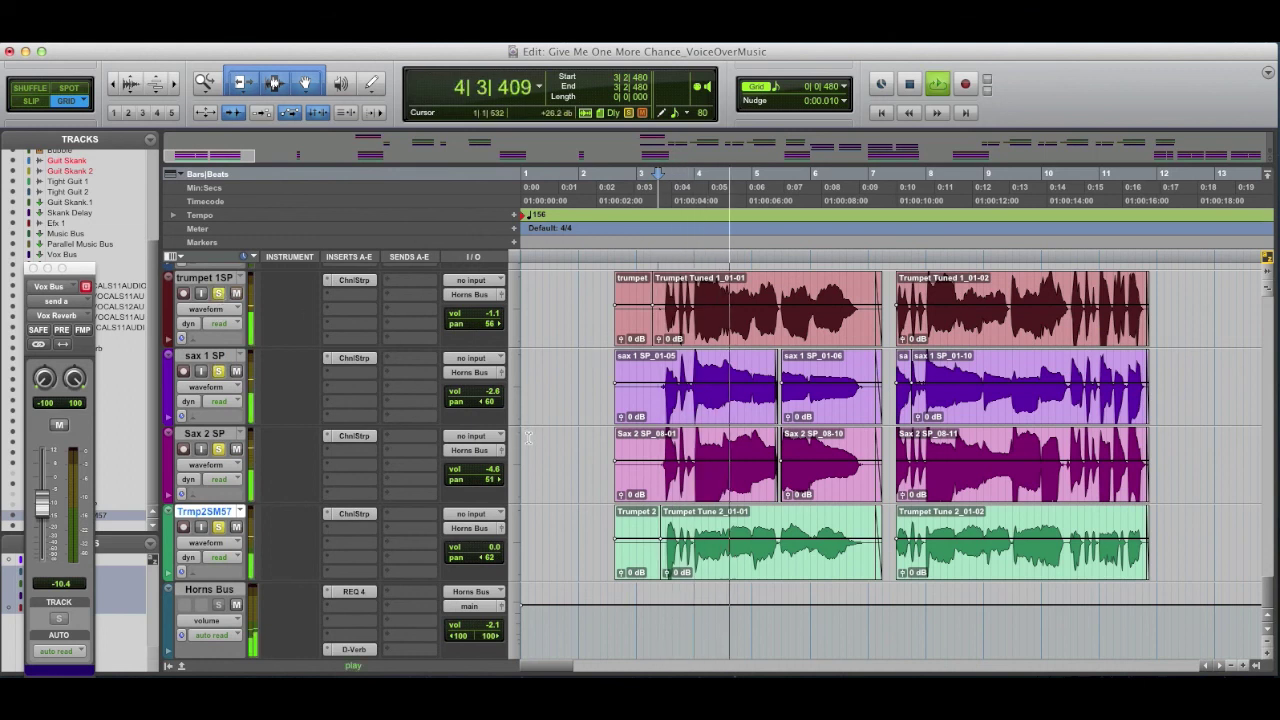
pyautogui.press('space')
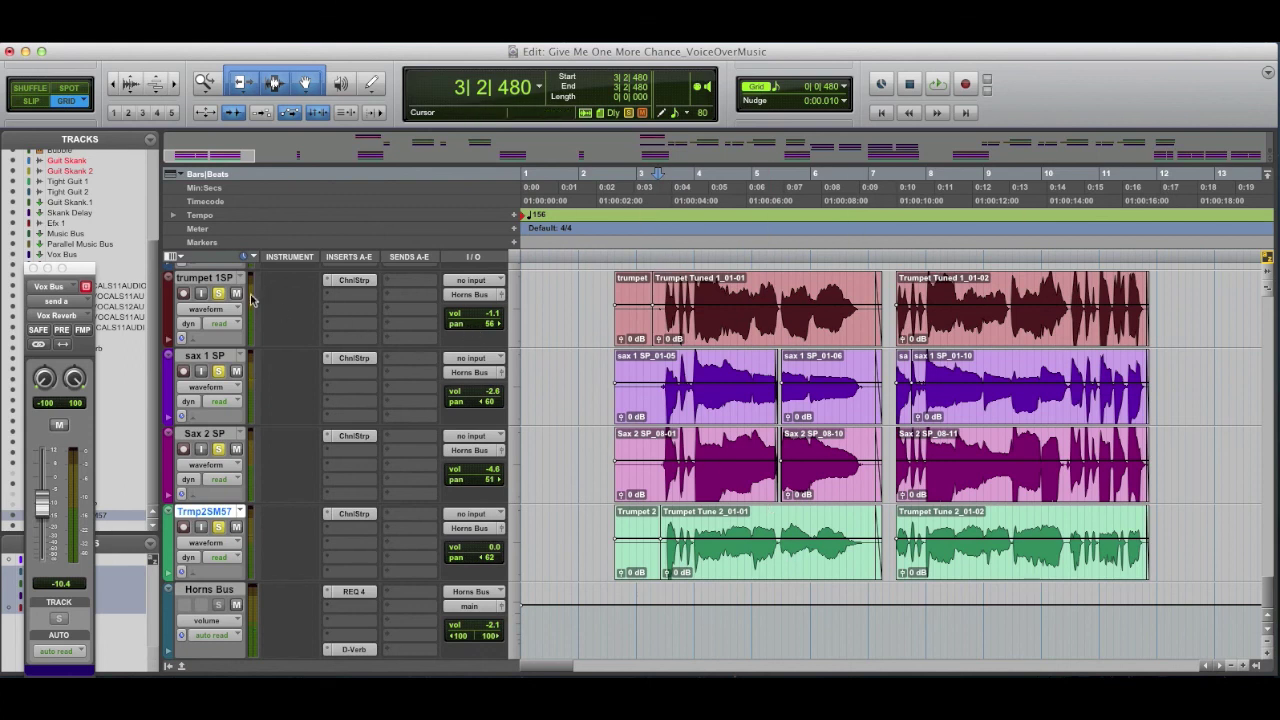
# Step: Review the horn section's panning by highlighting the trumpet and sax tracks in turn and comparing their pan settings
pyautogui.click(226, 280)
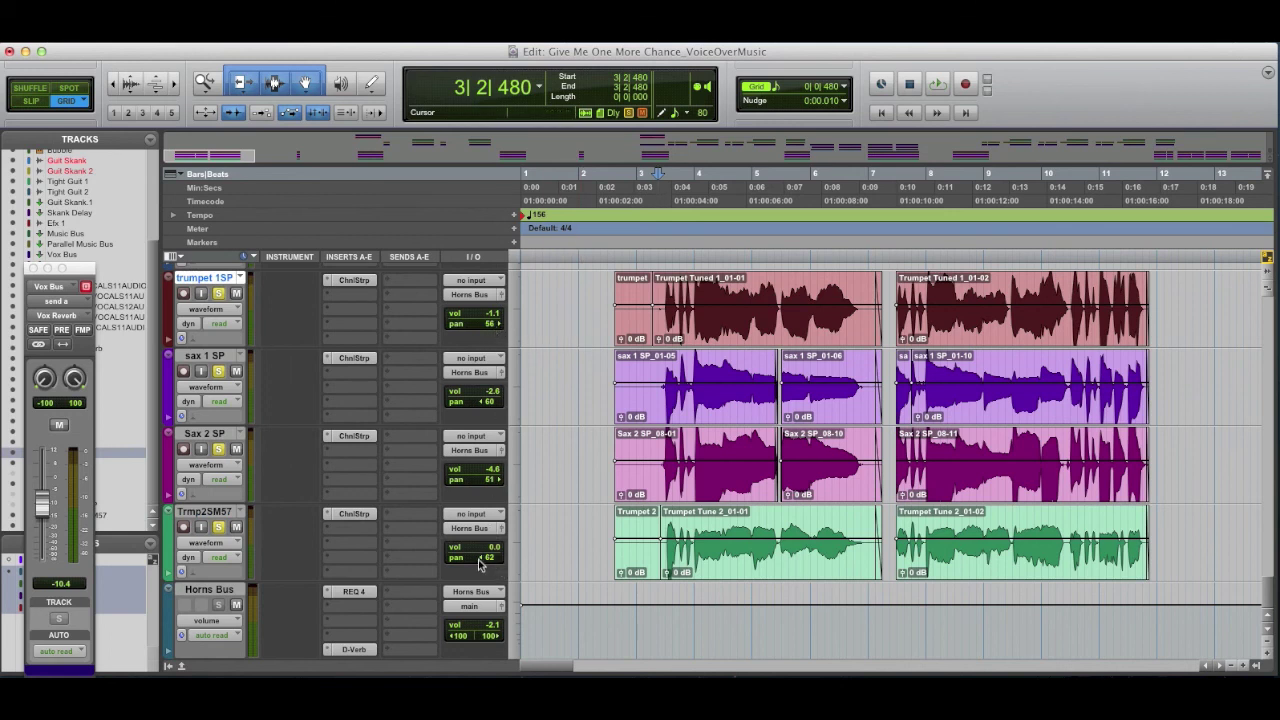
pyautogui.click(200, 356)
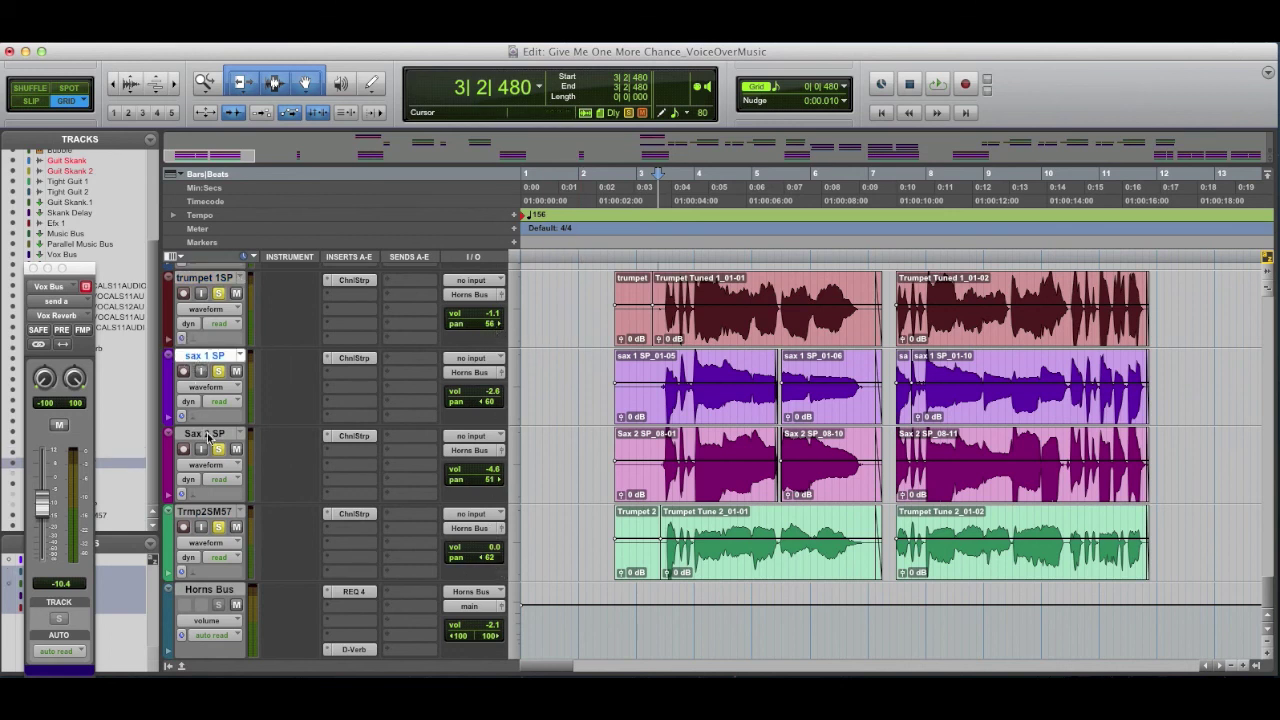
pyautogui.click(208, 436)
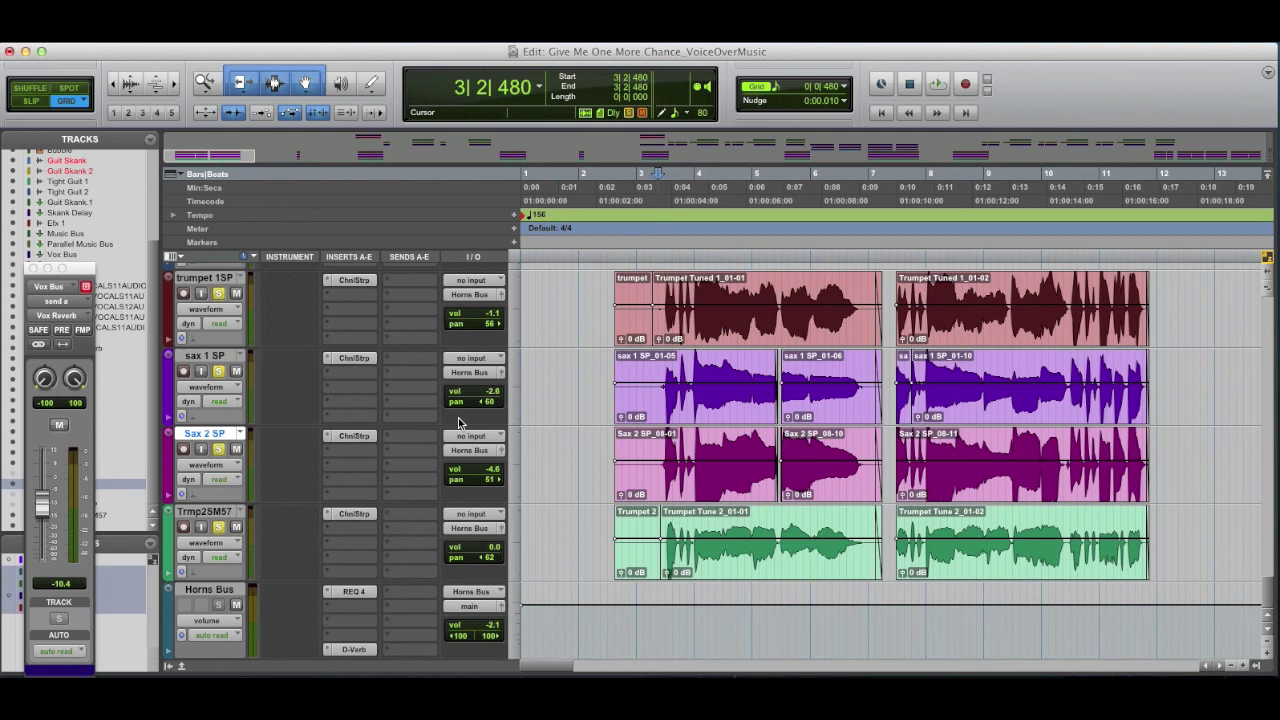
pyautogui.click(196, 285)
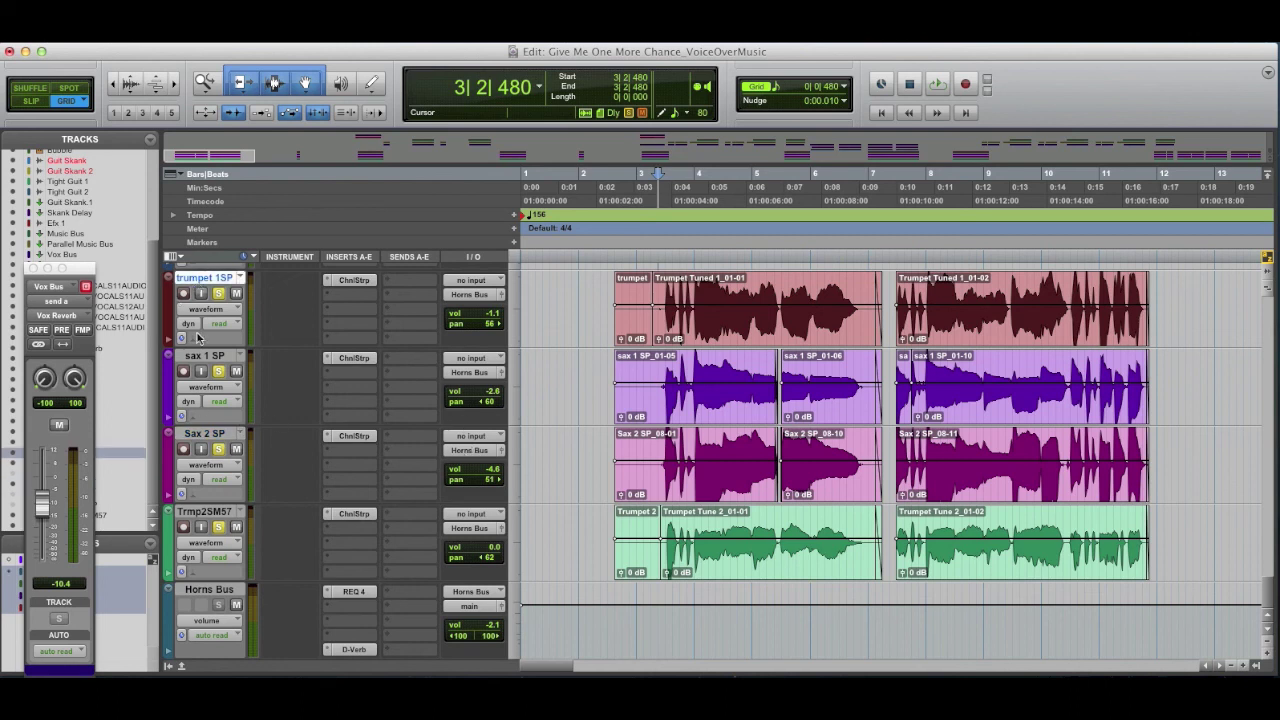
pyautogui.click(215, 512)
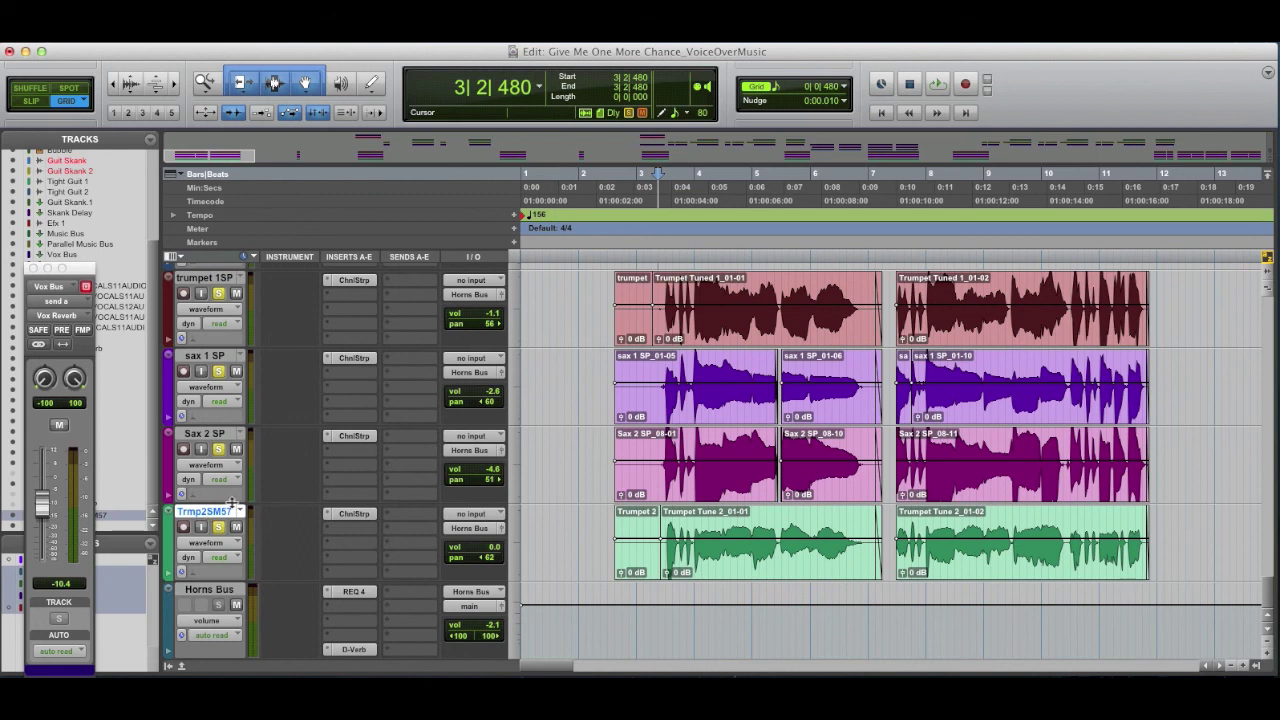
pyautogui.click(222, 435)
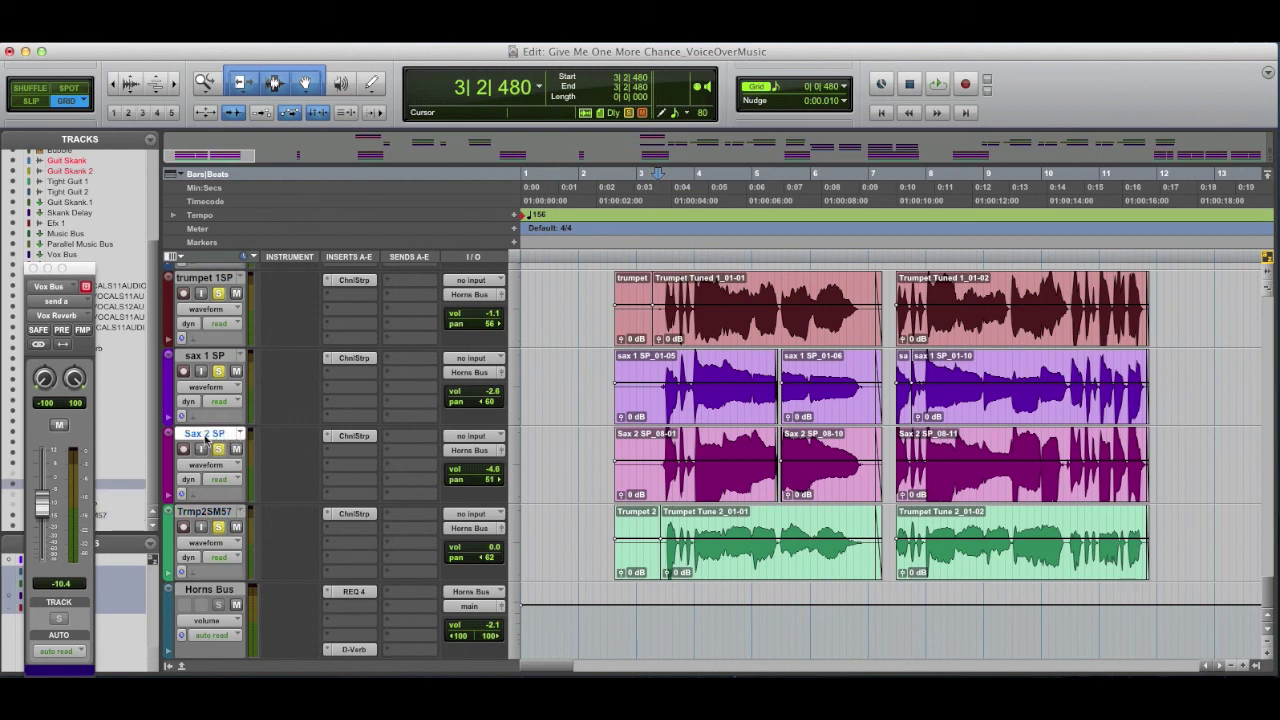
pyautogui.click(213, 357)
pyautogui.click(206, 280)
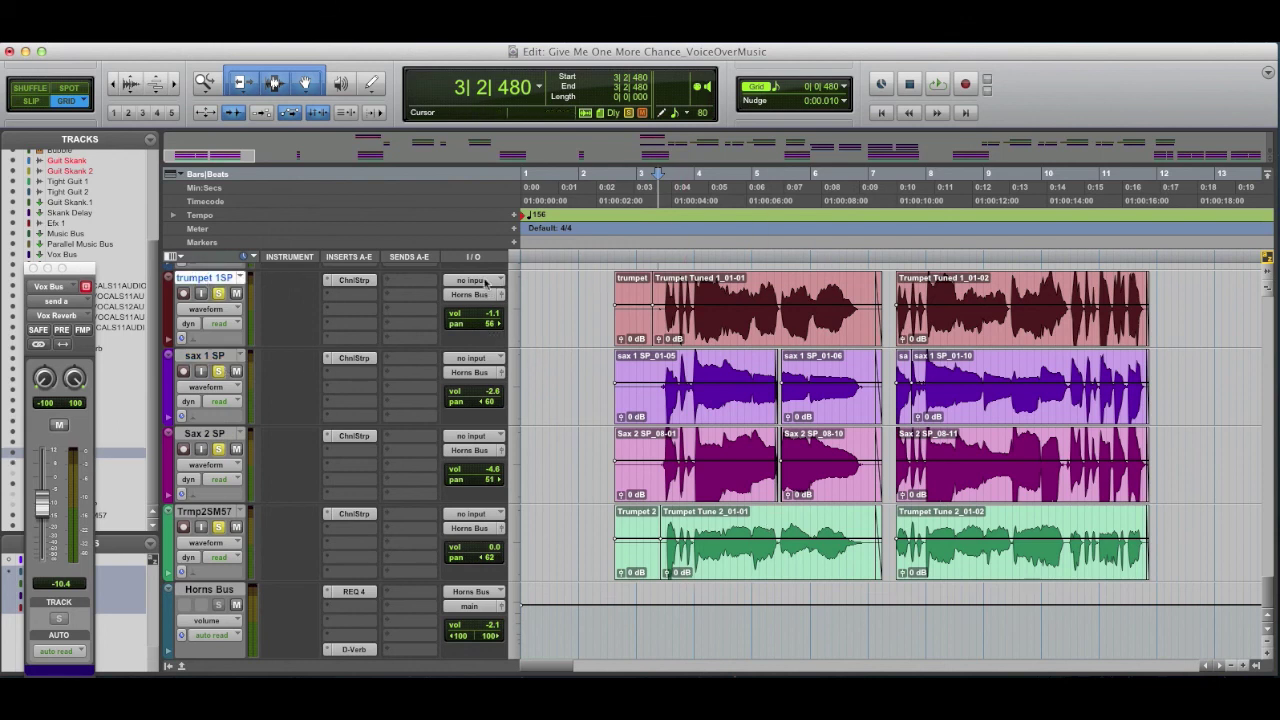
# Step: Select the Horns Bus track and inspect the D-Verb reverb on its inserts
pyautogui.click(231, 594)
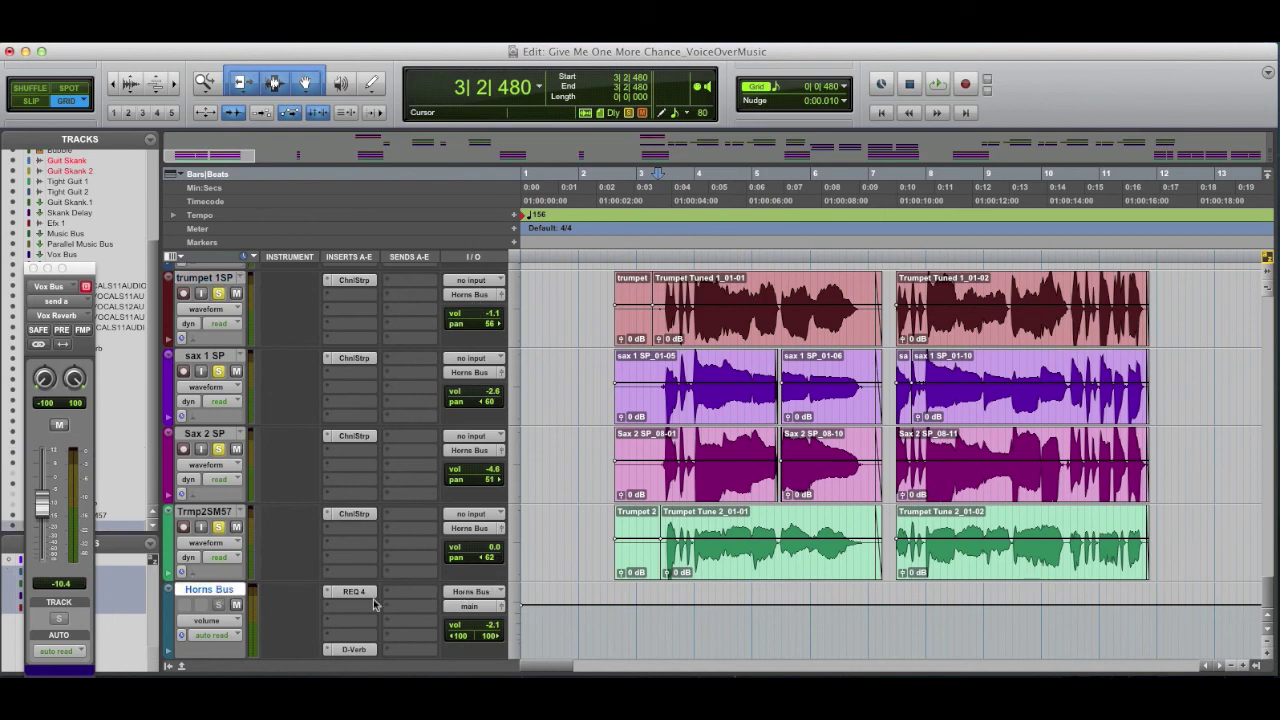
pyautogui.click(355, 650)
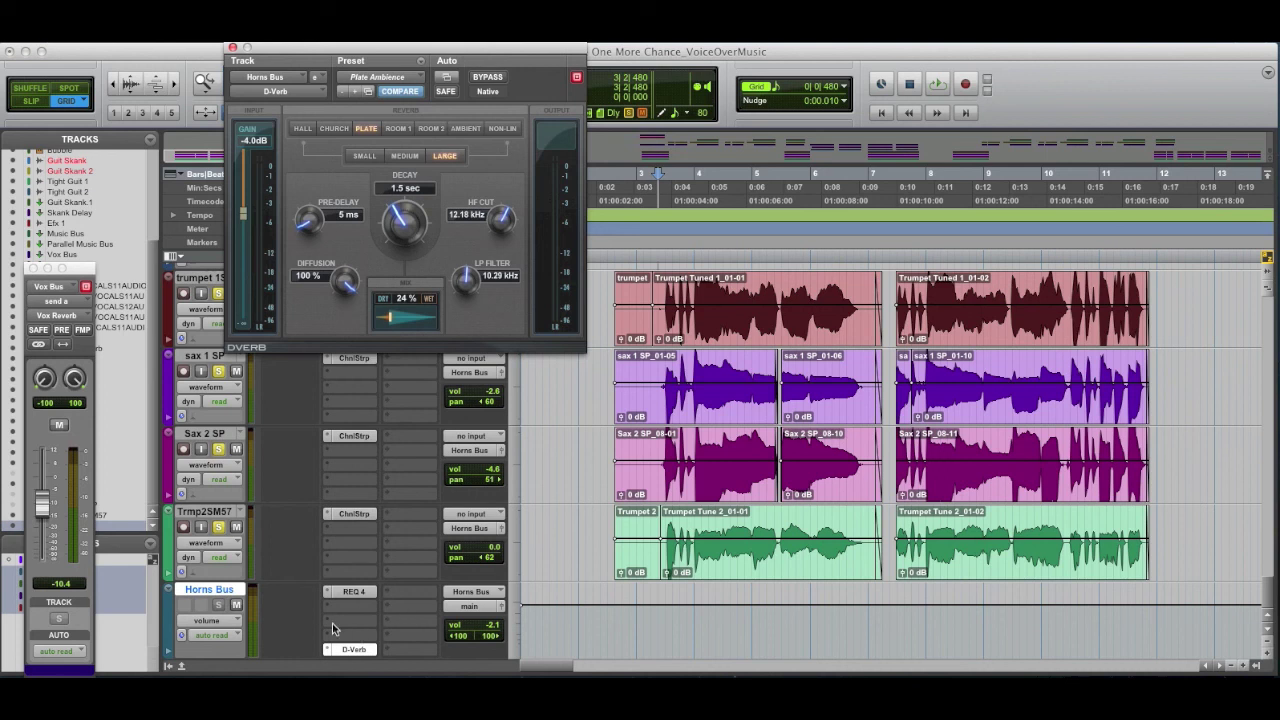
pyautogui.hscroll(2, 395, 411)
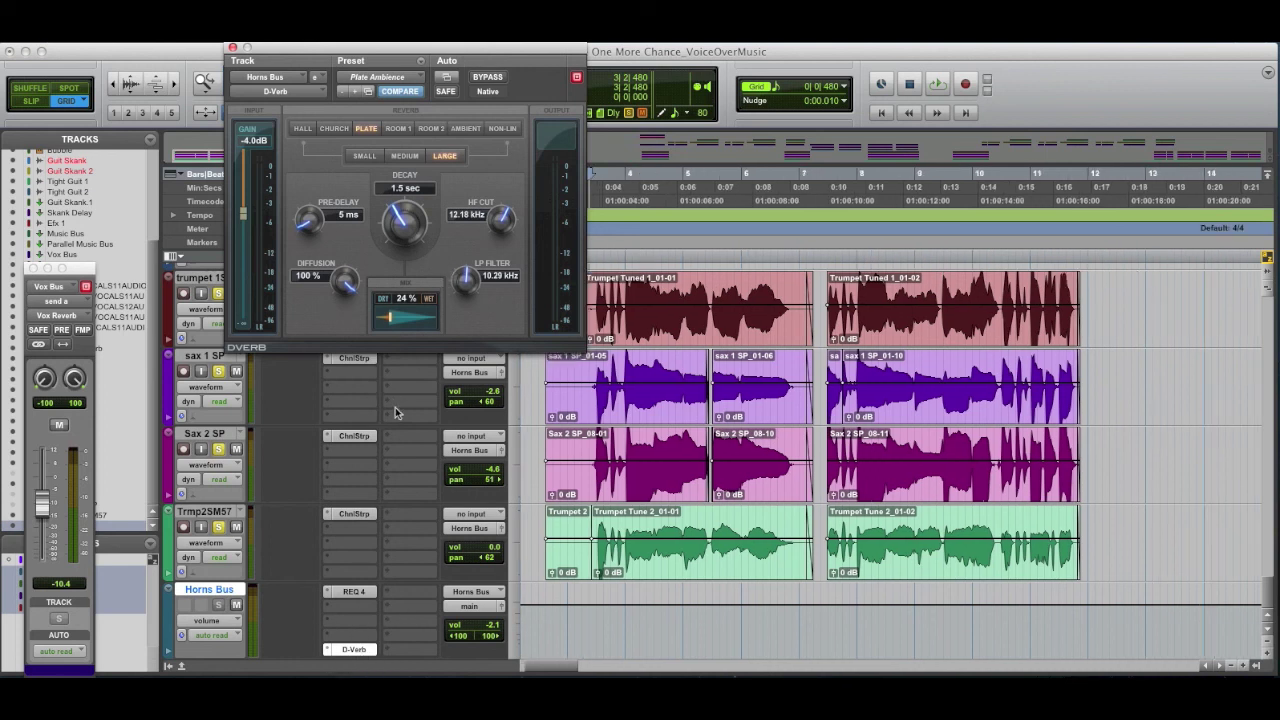
# Step: Open the REQ 4 equalizer on the Horns Bus and audition the horns with its EQ curve active
pyautogui.click(372, 591)
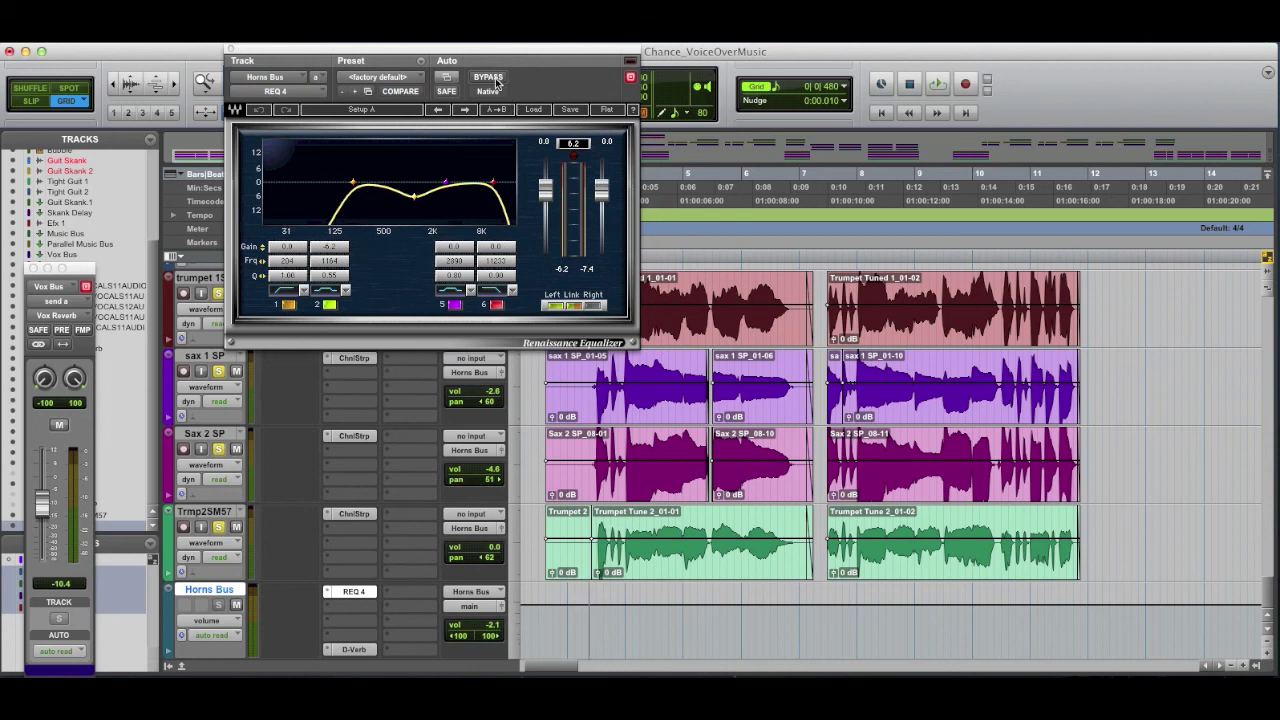
pyautogui.press('space')
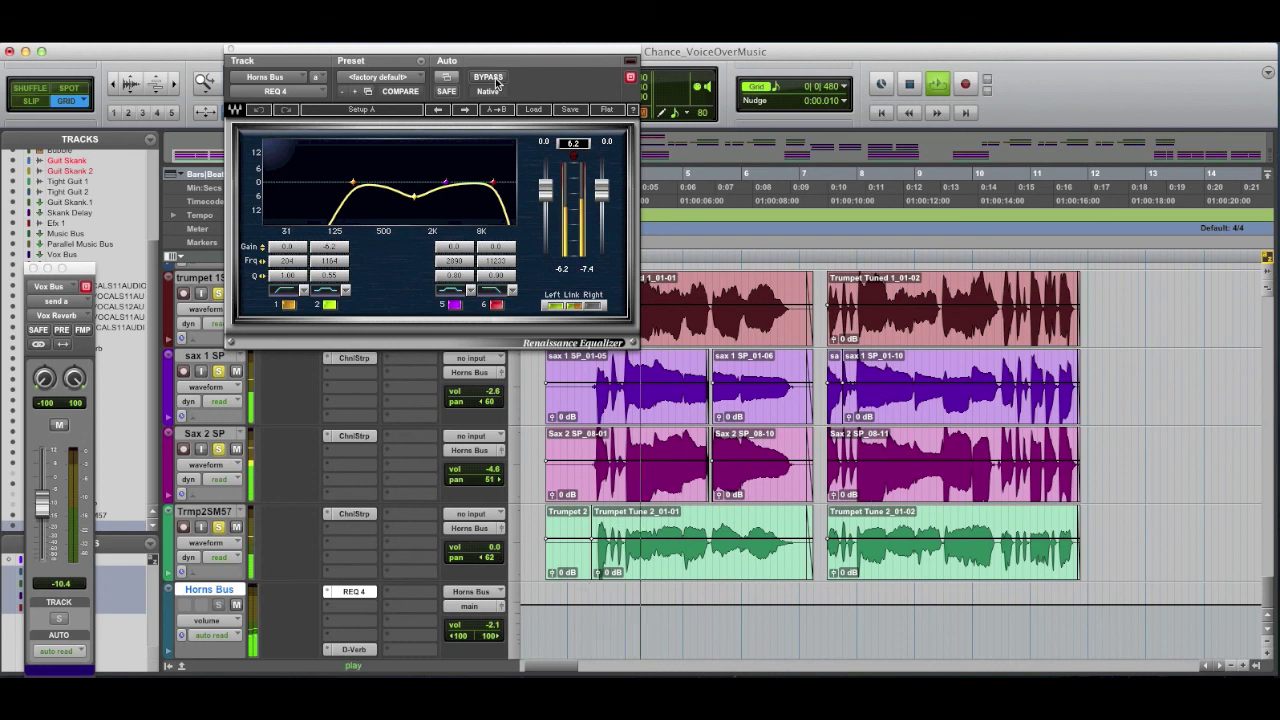
pyautogui.press('space')
# Step: Bypass the Horns Bus REQ 4, audition the horns without it, and close the equalizer
pyautogui.click(488, 78)
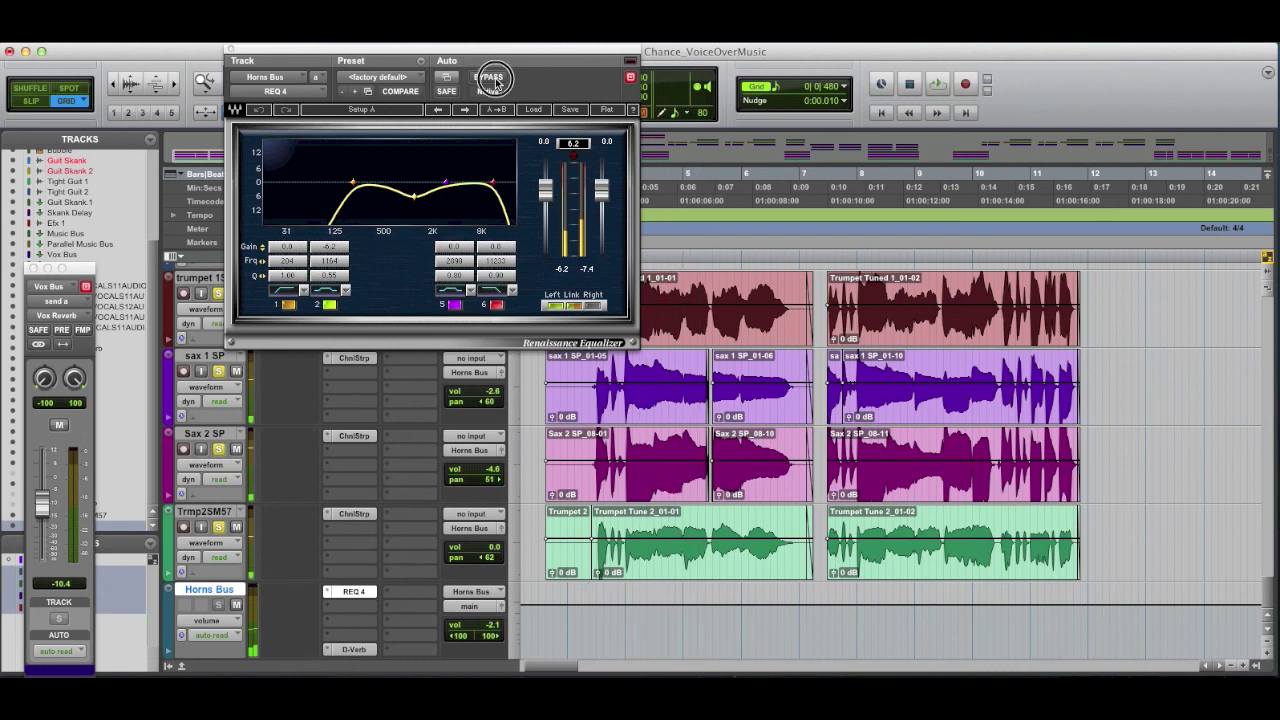
pyautogui.press('space')
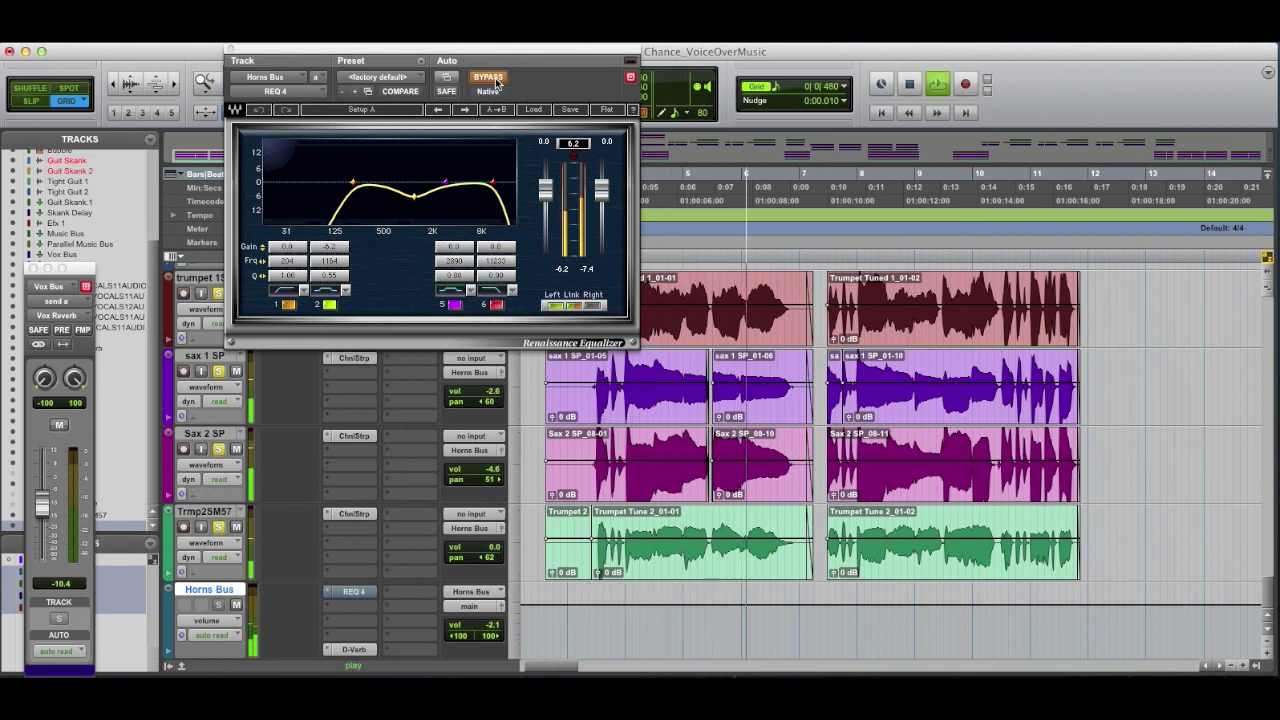
pyautogui.press('space')
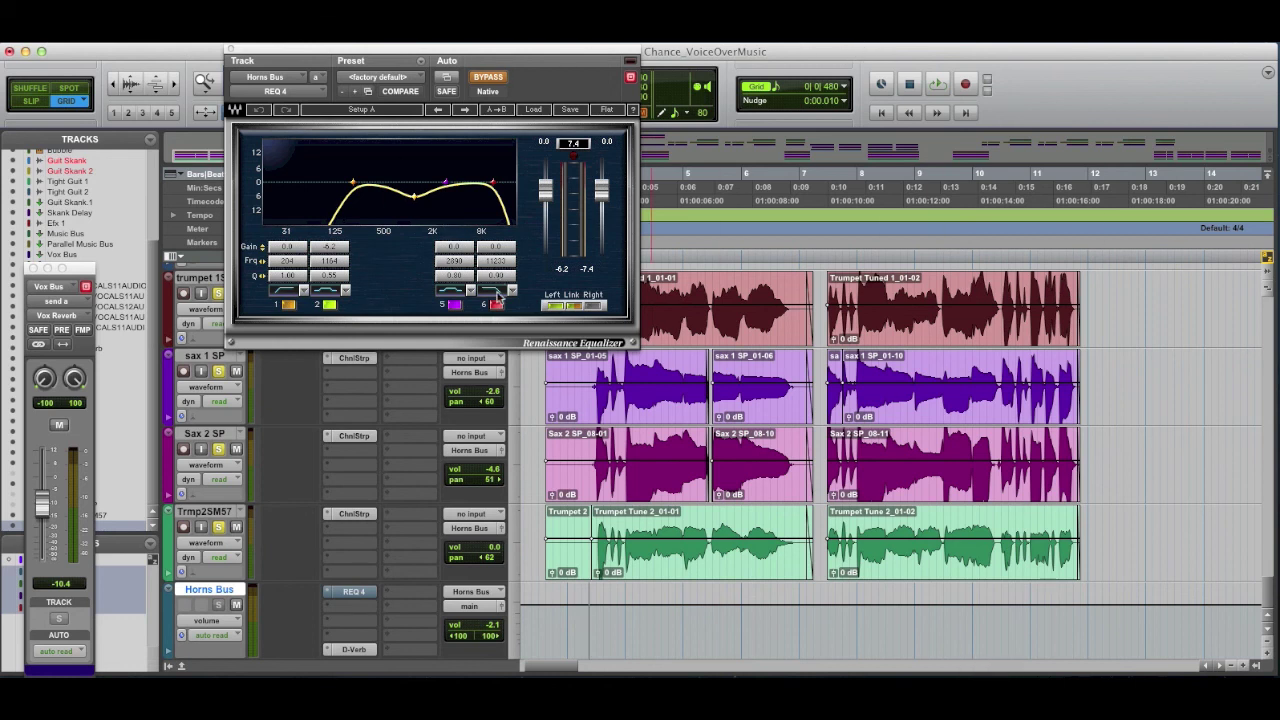
pyautogui.click(231, 49)
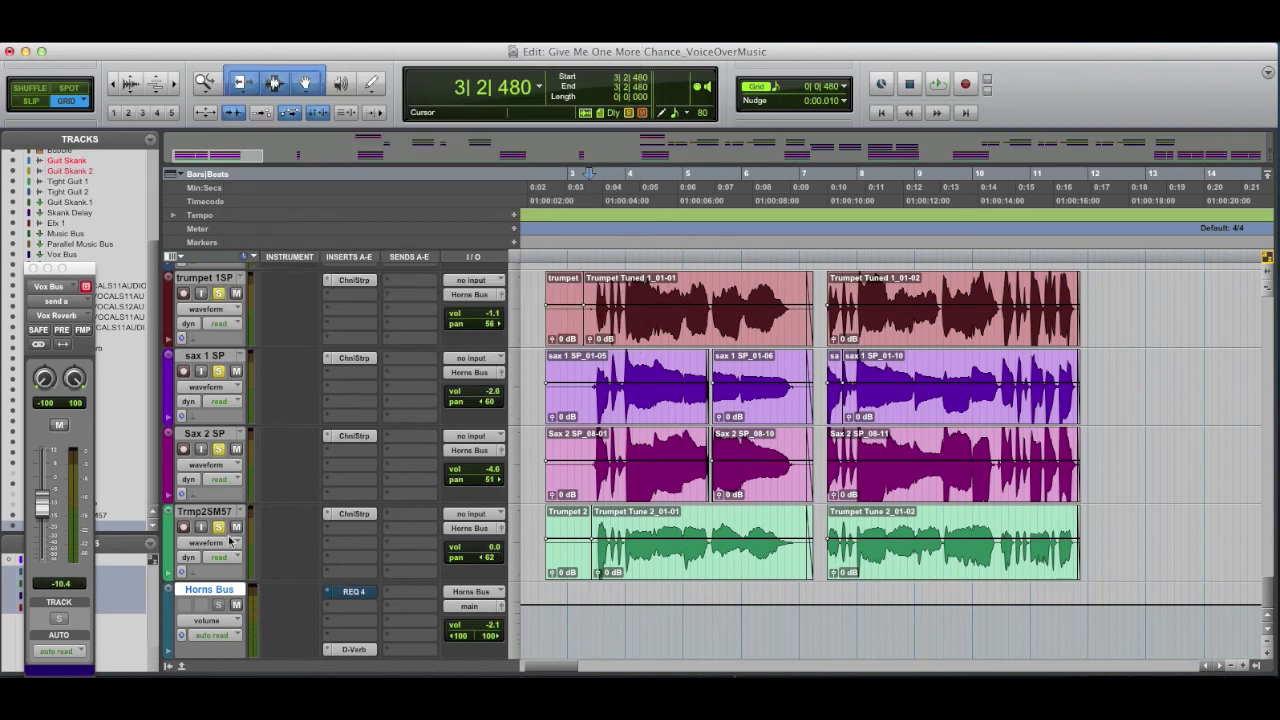
# Step: Return to the Click, Aux 1 and Master 1 tracks at the start of the track list and show the whole song's timeline
pyautogui.scroll(-10, 701, 542)
pyautogui.scroll(15, 701, 542)
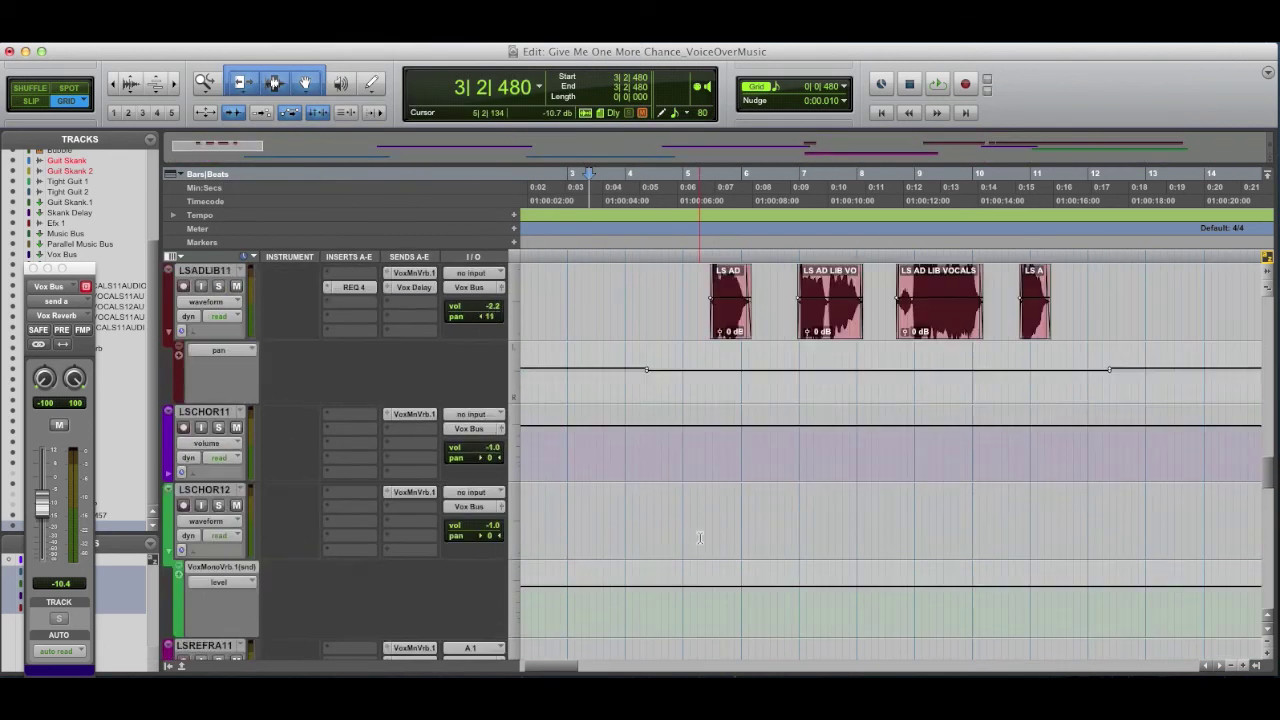
pyautogui.scroll(5, 699, 538)
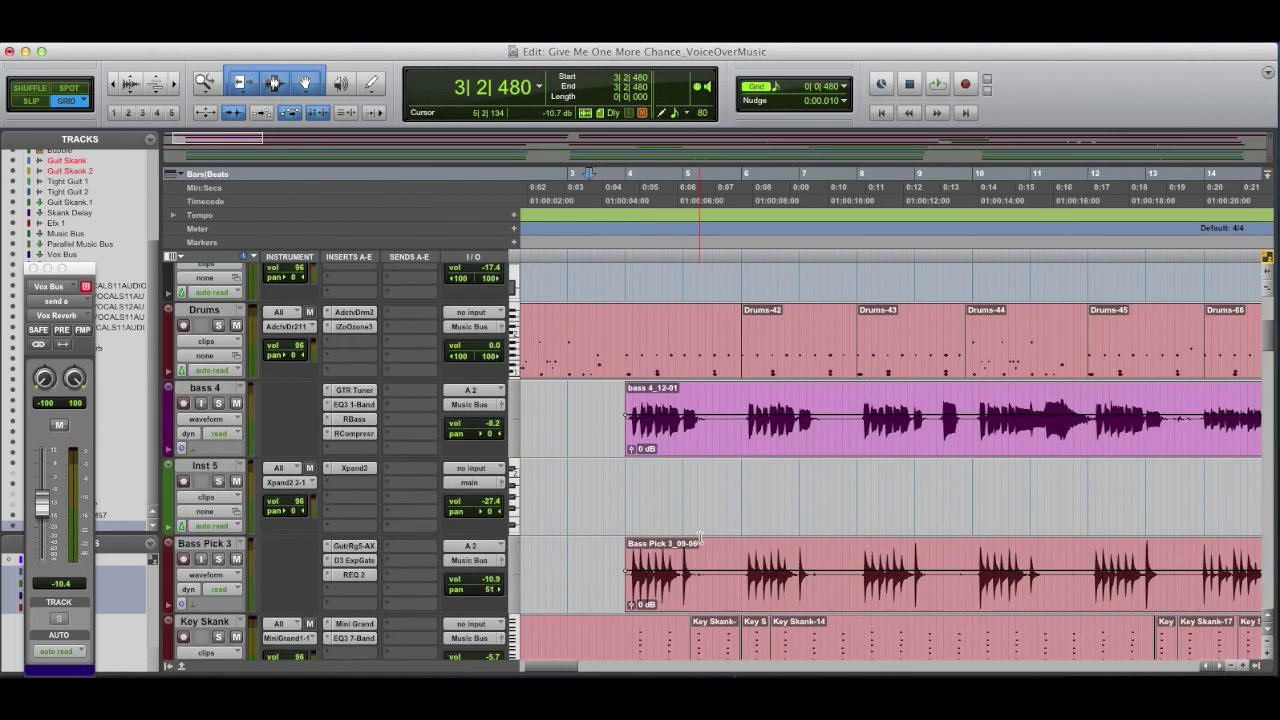
pyautogui.scroll(-5, 700, 540)
pyautogui.scroll(5, 703, 545)
pyautogui.scroll(-3, 707, 549)
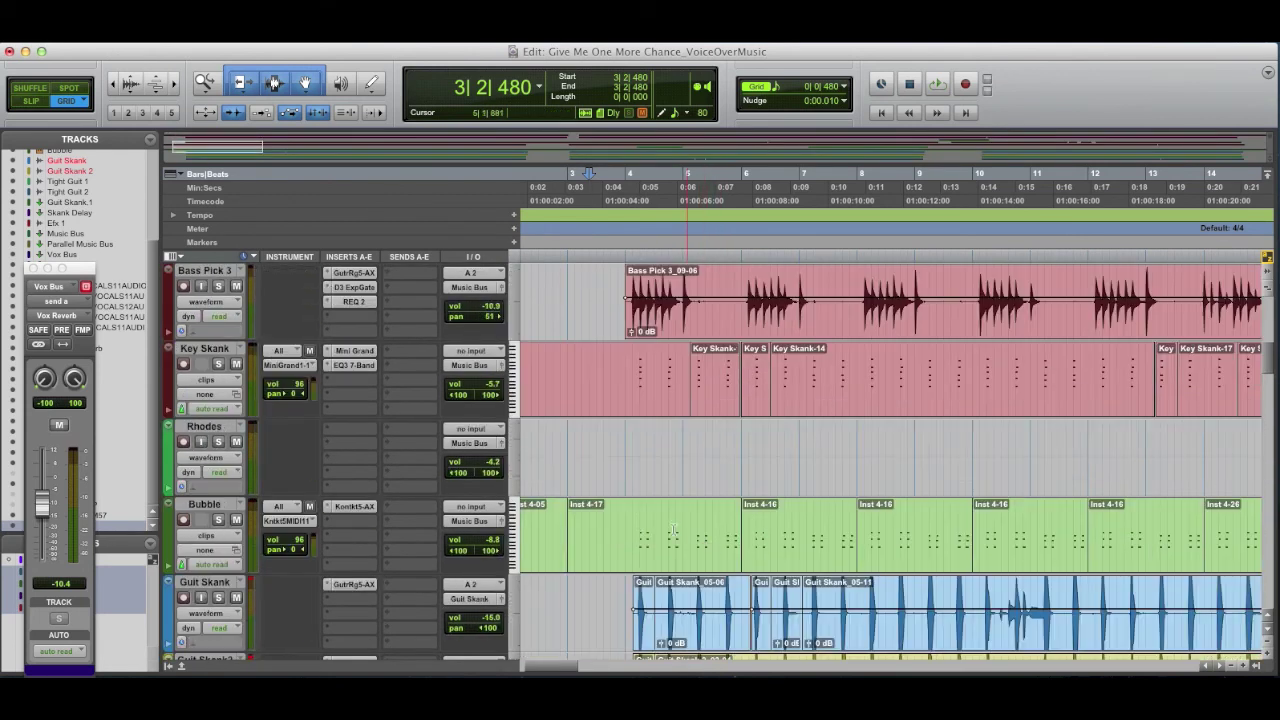
pyautogui.scroll(10, 802, 395)
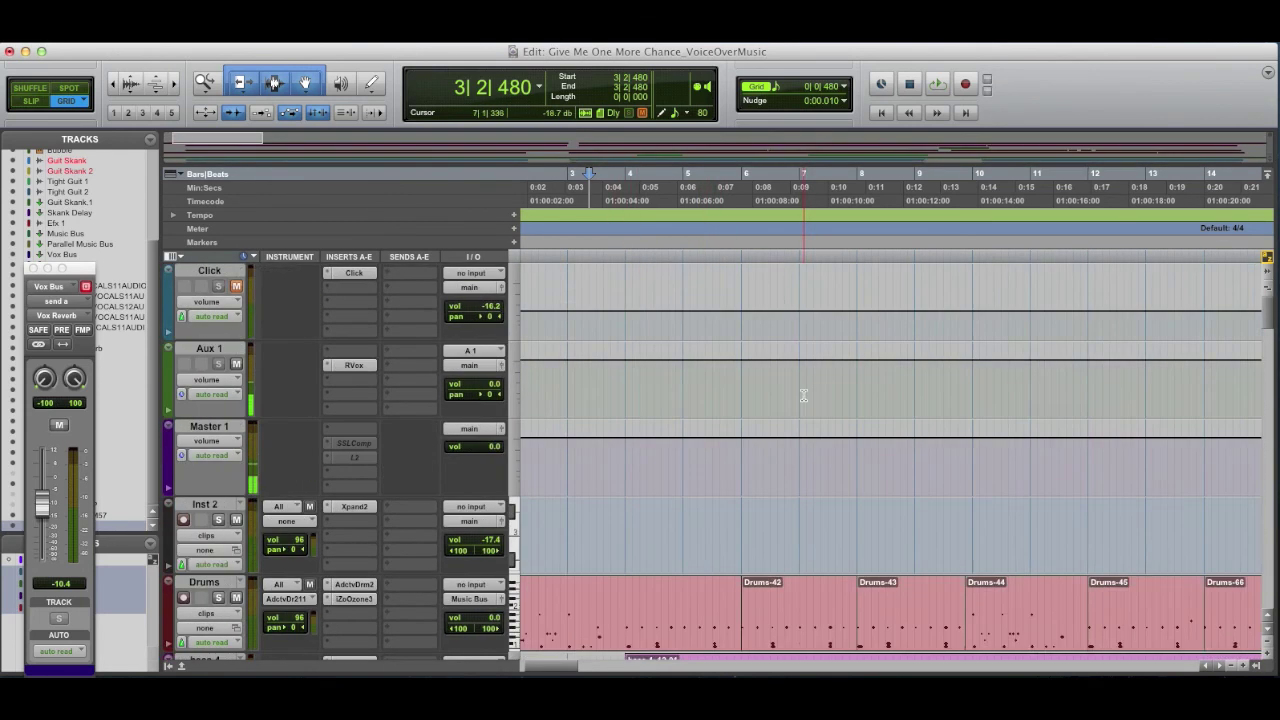
pyautogui.hscroll(10, 802, 396)
# Step: Survey the full song arrangement from the drums and bass through the music buses and lead vocals to the backing vocals
pyautogui.scroll(-5, 806, 400)
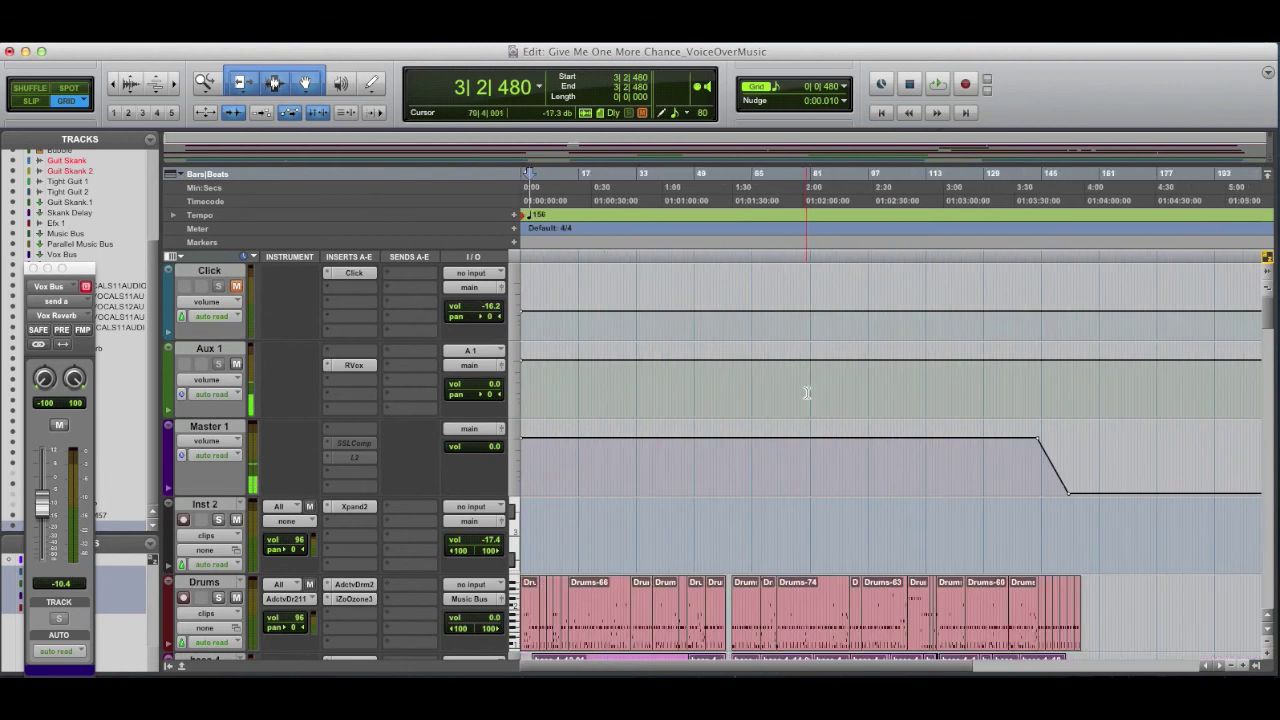
pyautogui.scroll(-5, 860, 546)
pyautogui.scroll(-1, 860, 546)
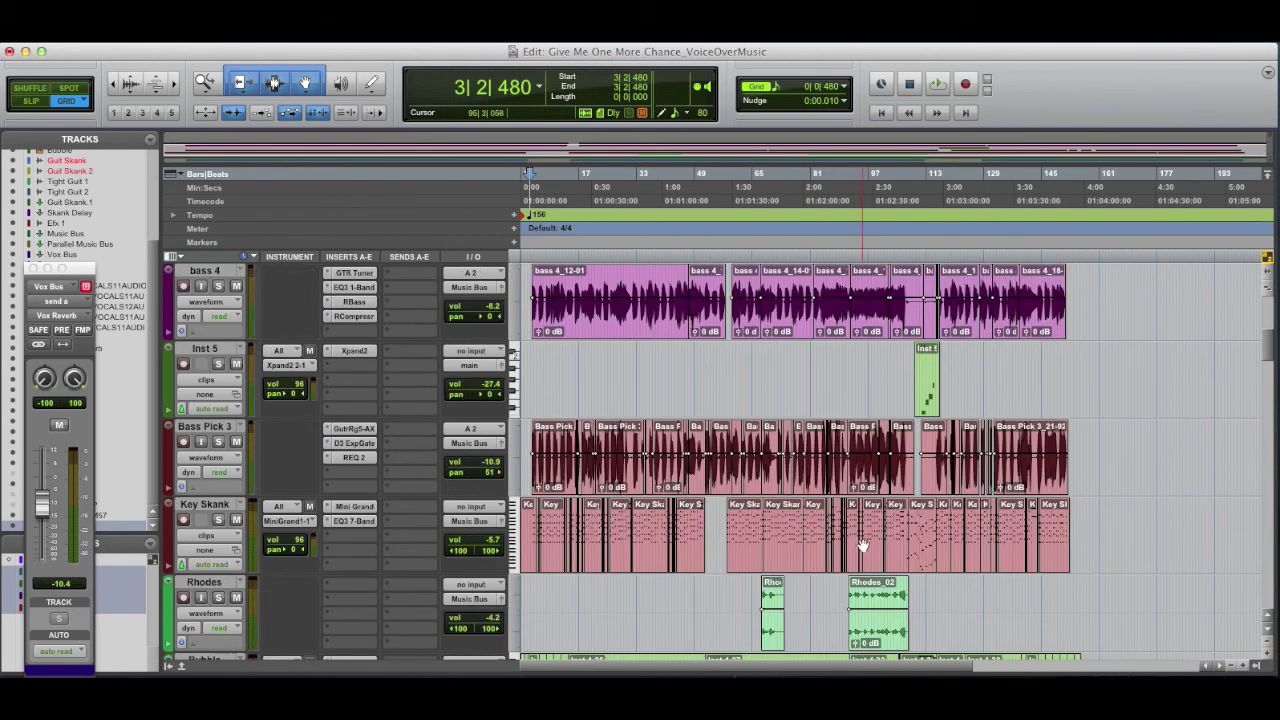
pyautogui.scroll(2, 862, 545)
pyautogui.scroll(3, 862, 545)
pyautogui.scroll(-10, 862, 545)
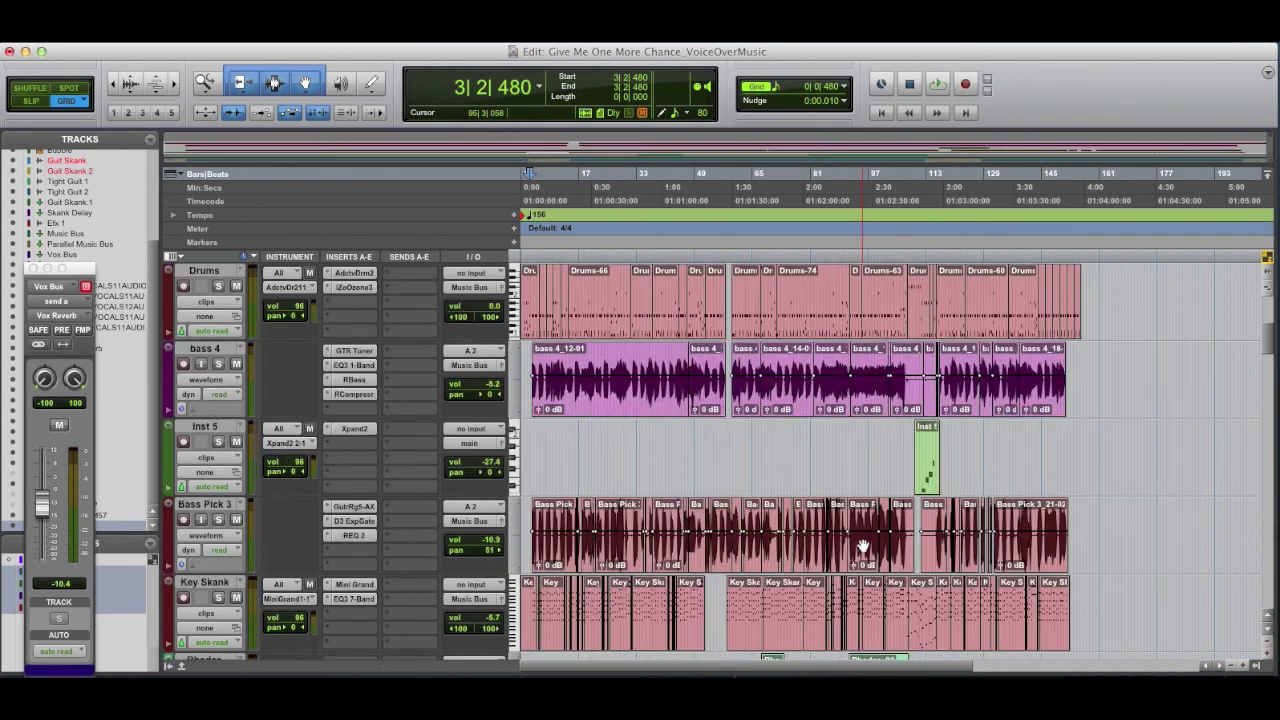
pyautogui.scroll(-2, 863, 546)
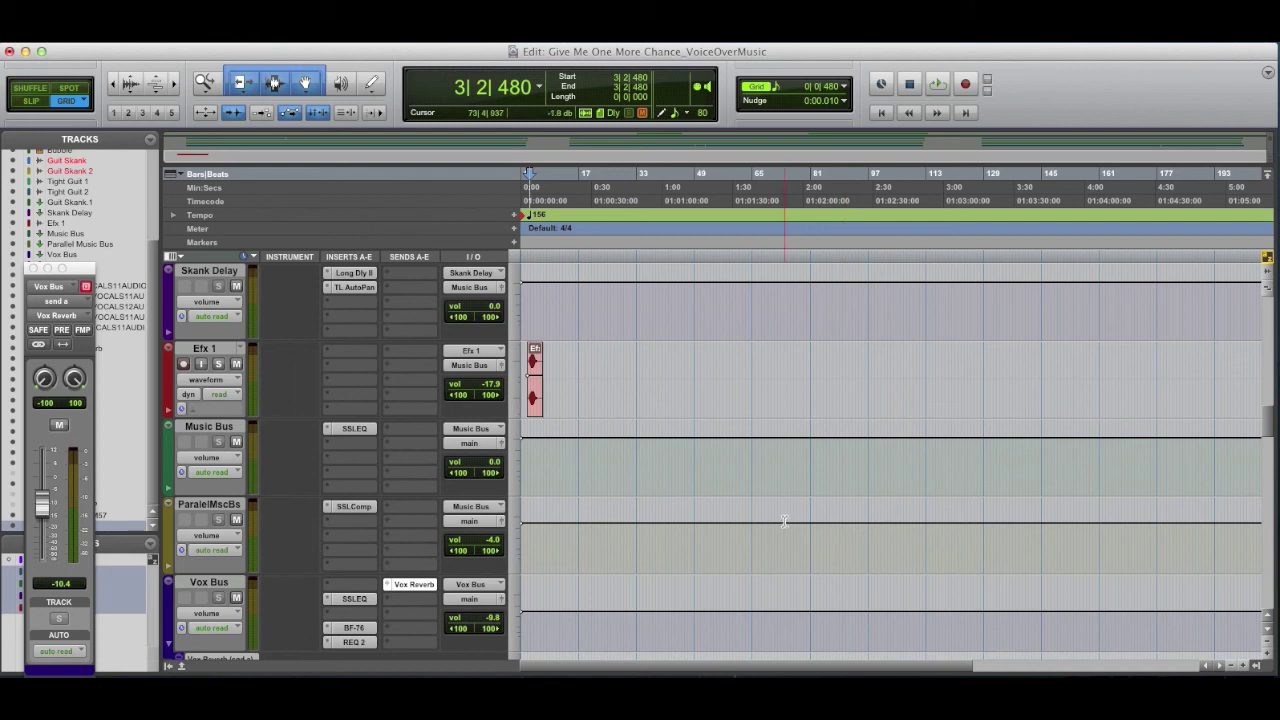
pyautogui.scroll(-5, 785, 521)
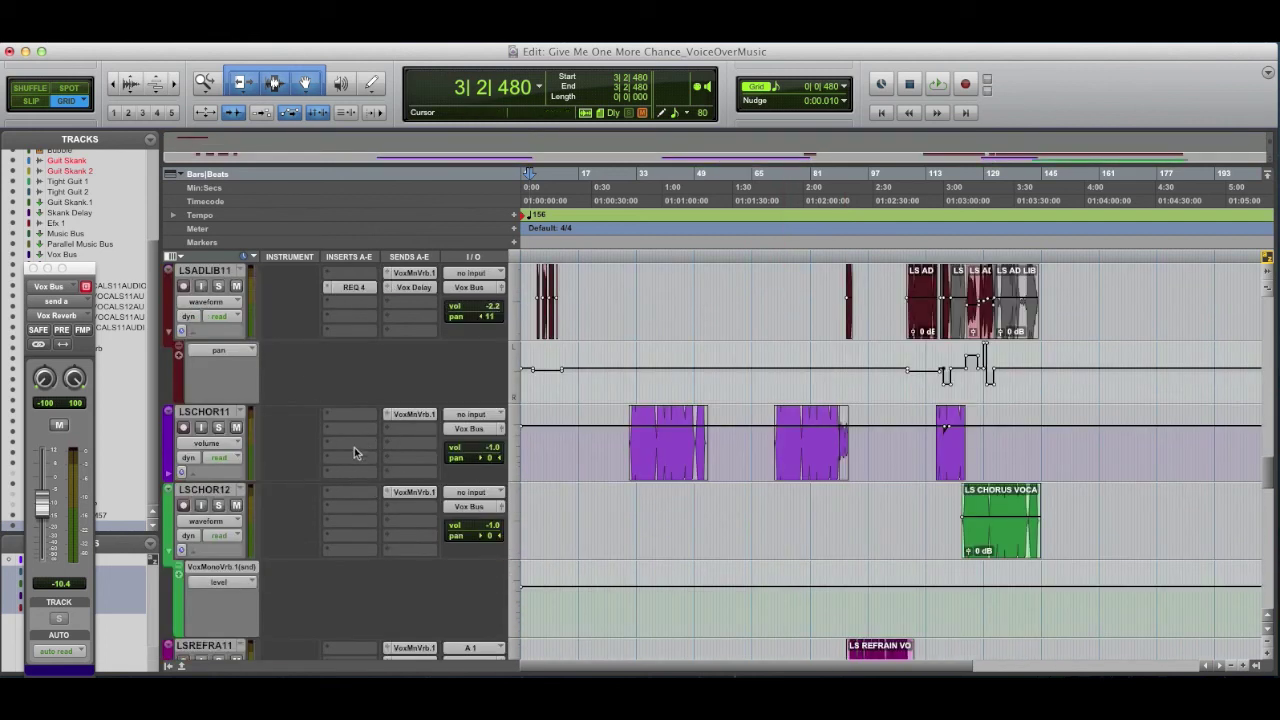
pyautogui.scroll(-3, 860, 540)
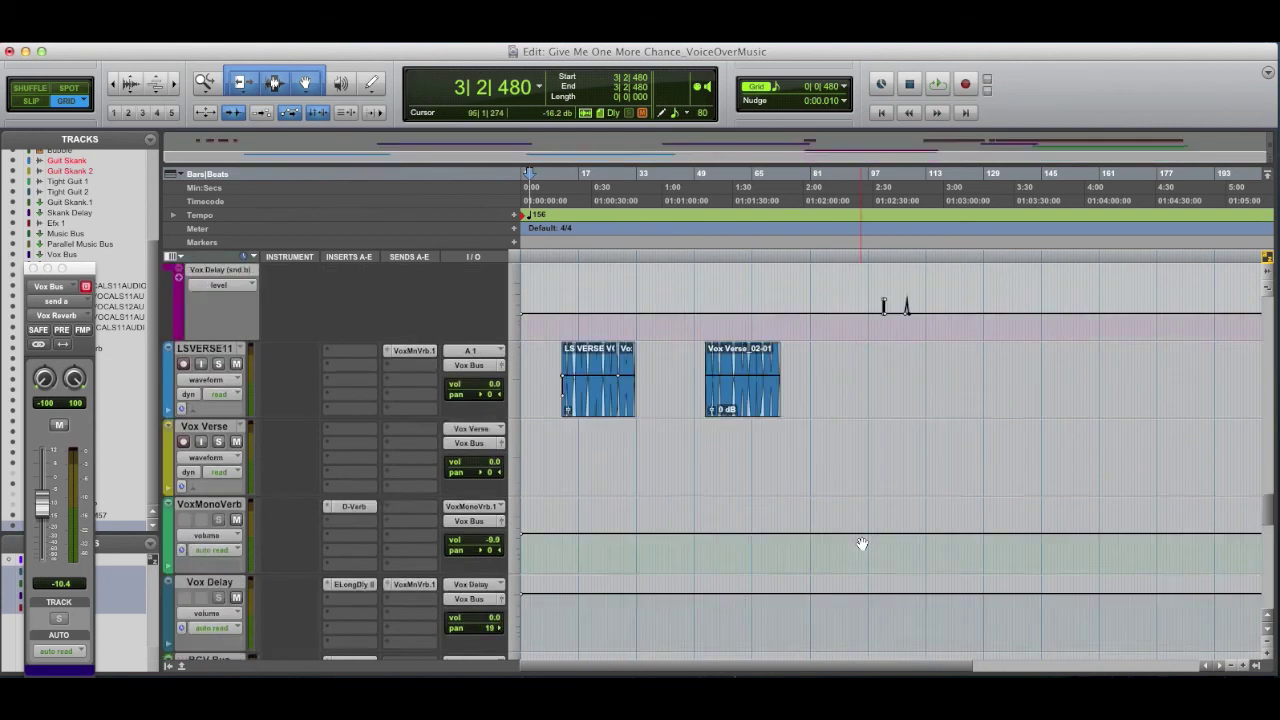
pyautogui.scroll(-2, 860, 540)
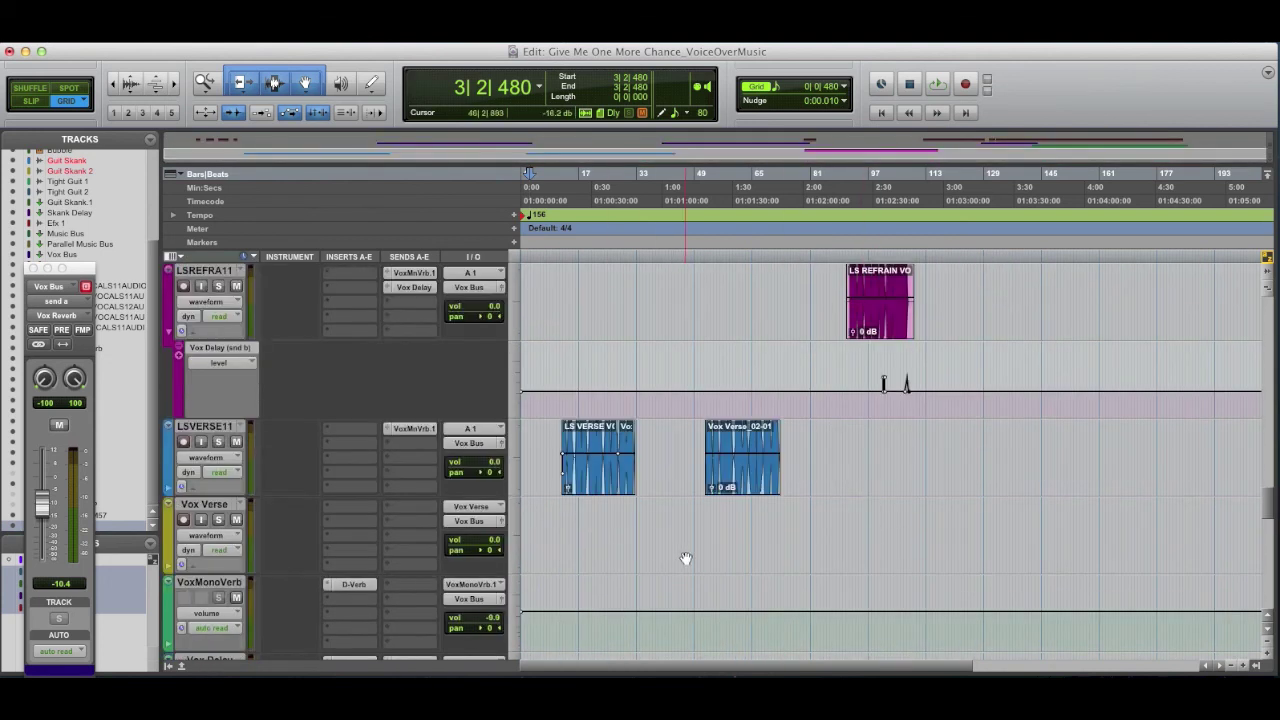
pyautogui.scroll(-6, 685, 558)
pyautogui.scroll(-4, 682, 560)
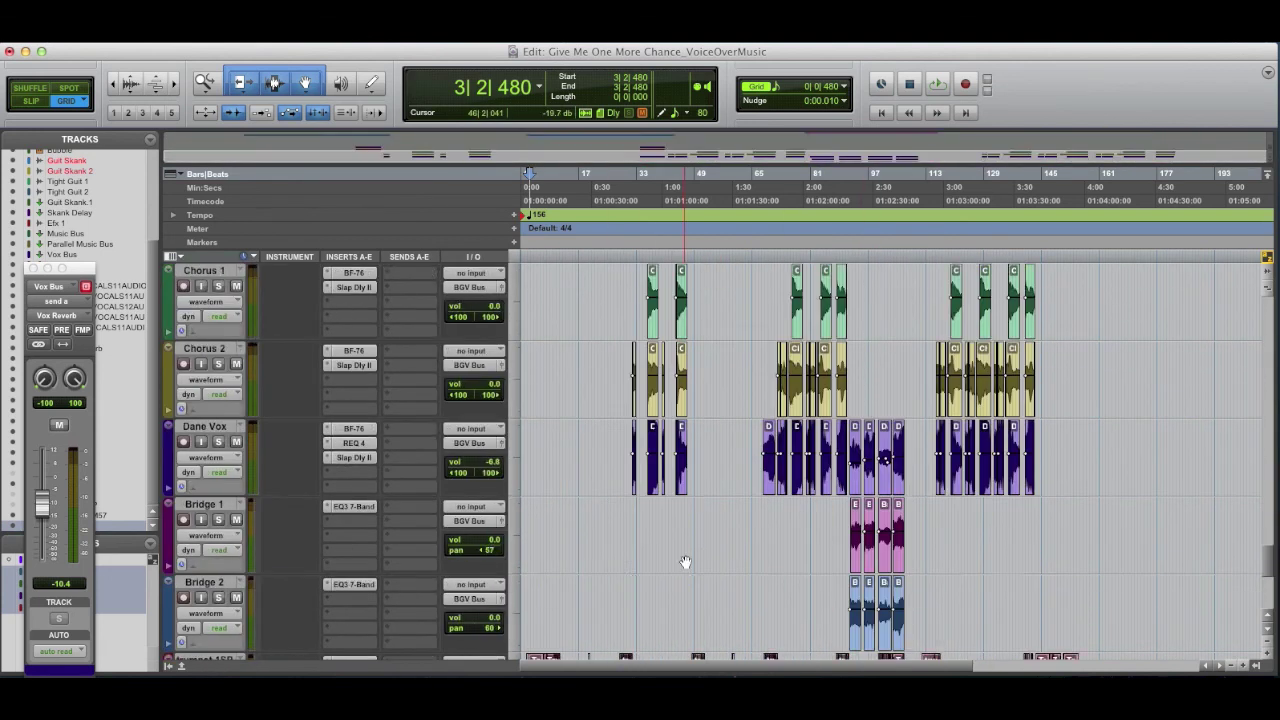
pyautogui.scroll(-8, 685, 563)
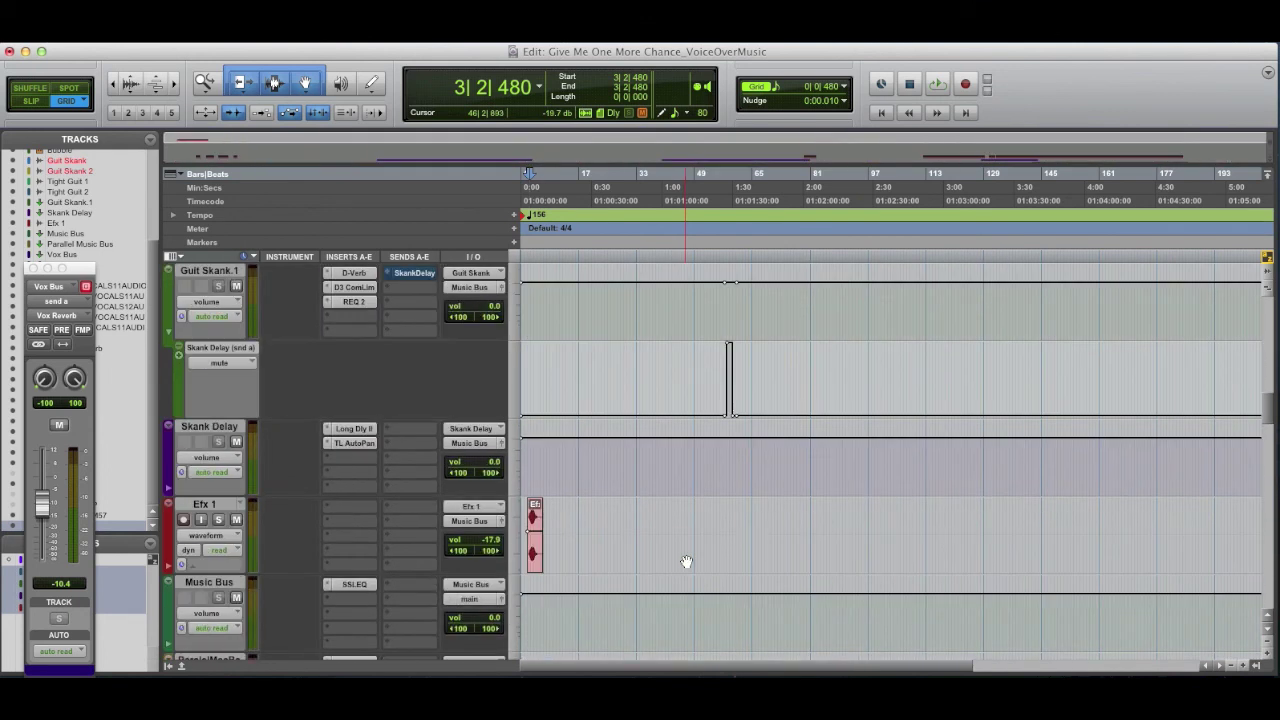
# Step: Review the rhythm section's clips across the song, covering drums, bass, Key Skank, Rhodes, Bubble and the skank guitars
pyautogui.scroll(8, 851, 517)
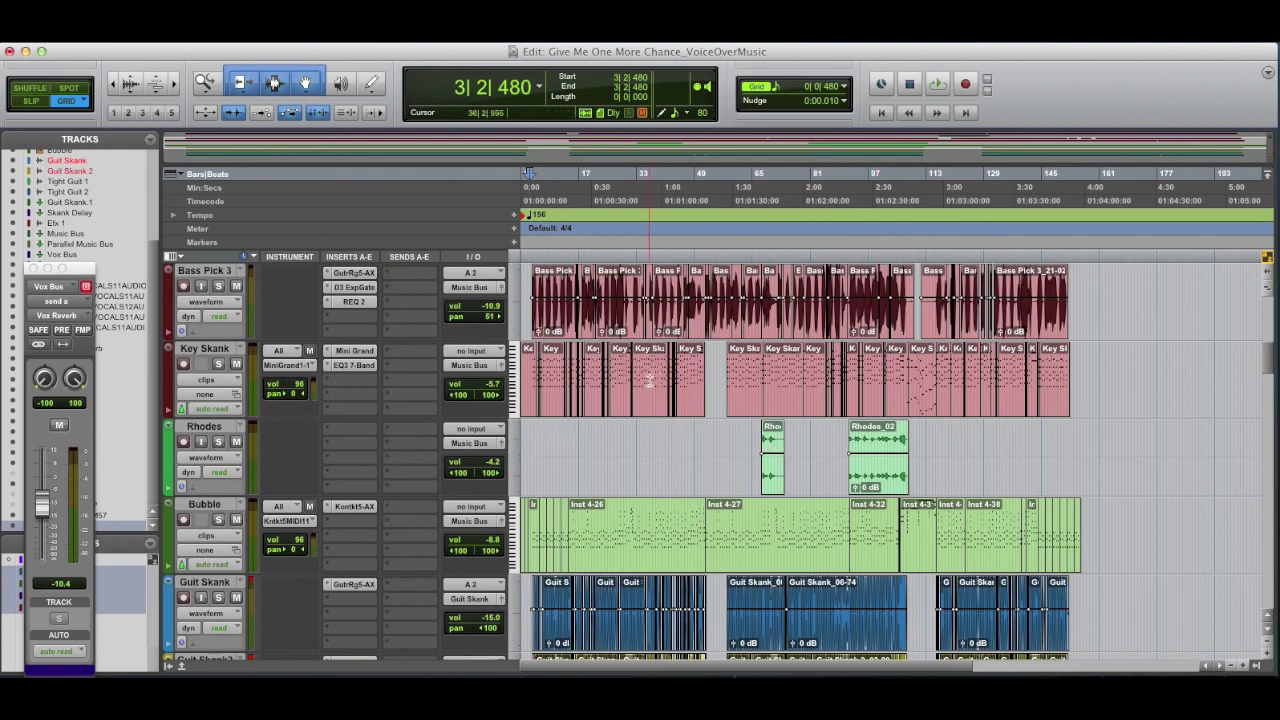
pyautogui.scroll(2, 655, 388)
pyautogui.scroll(2, 655, 388)
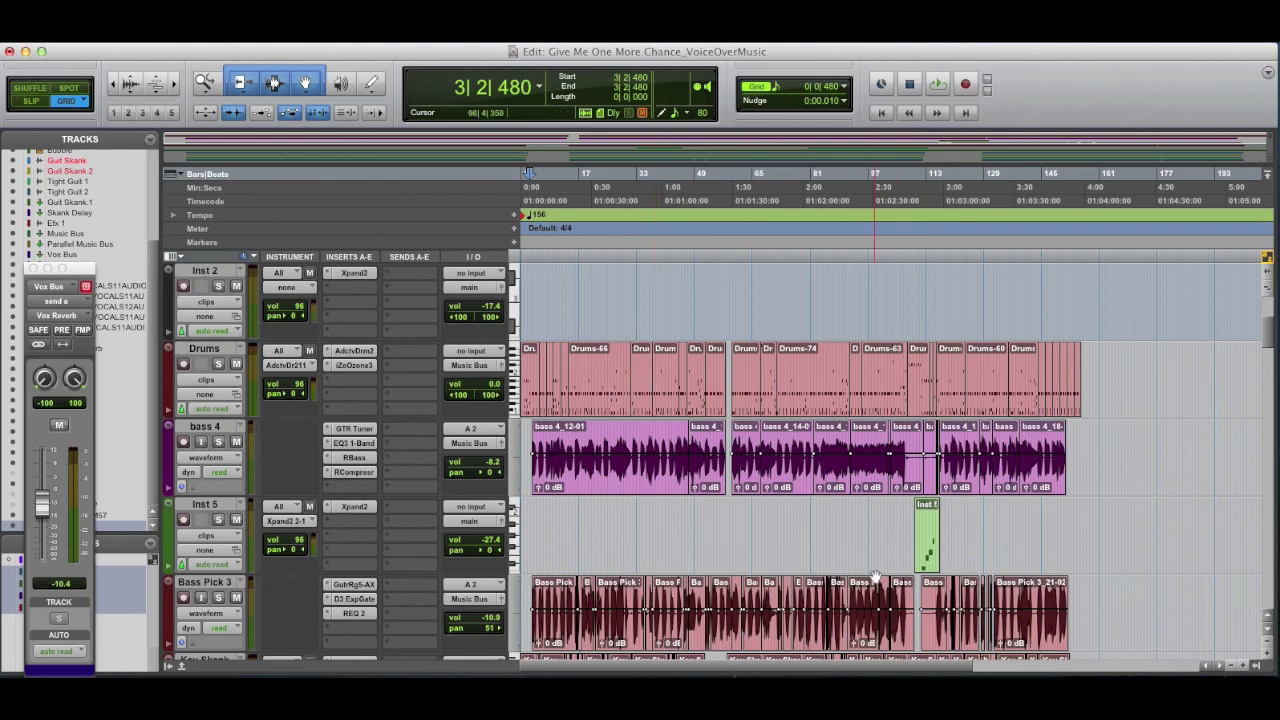
pyautogui.scroll(-2, 875, 578)
pyautogui.scroll(-3, 875, 578)
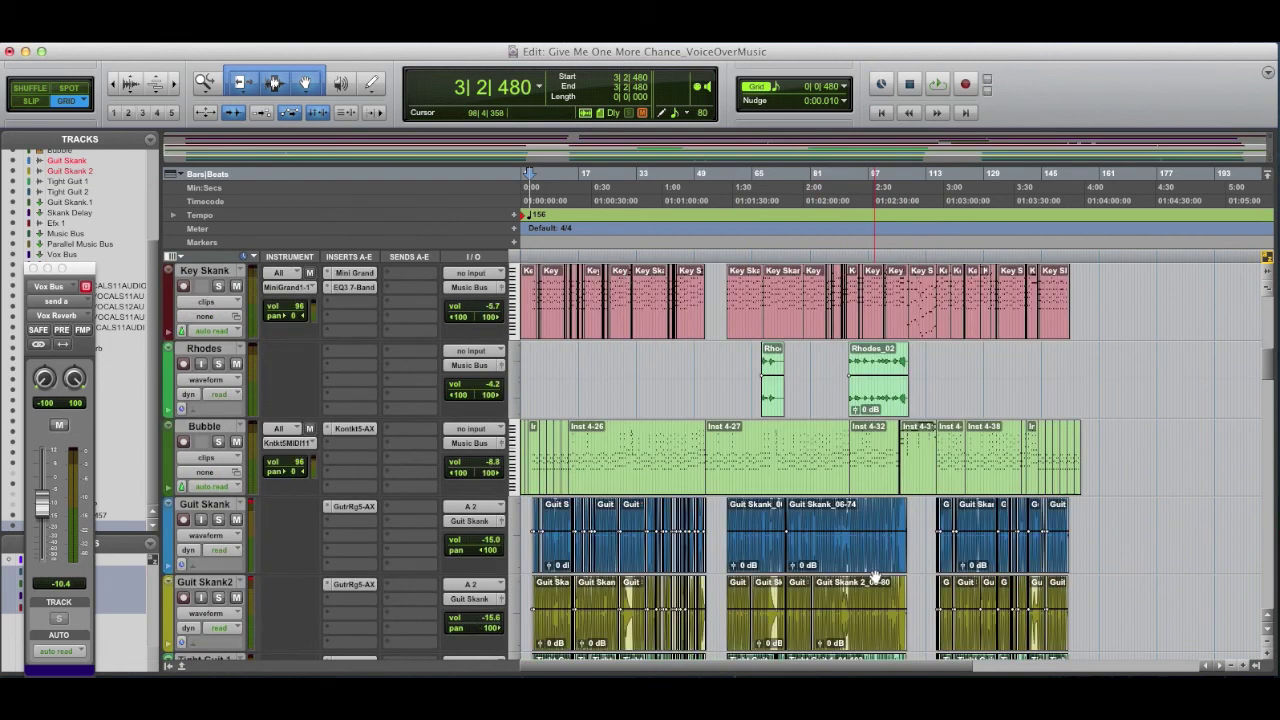